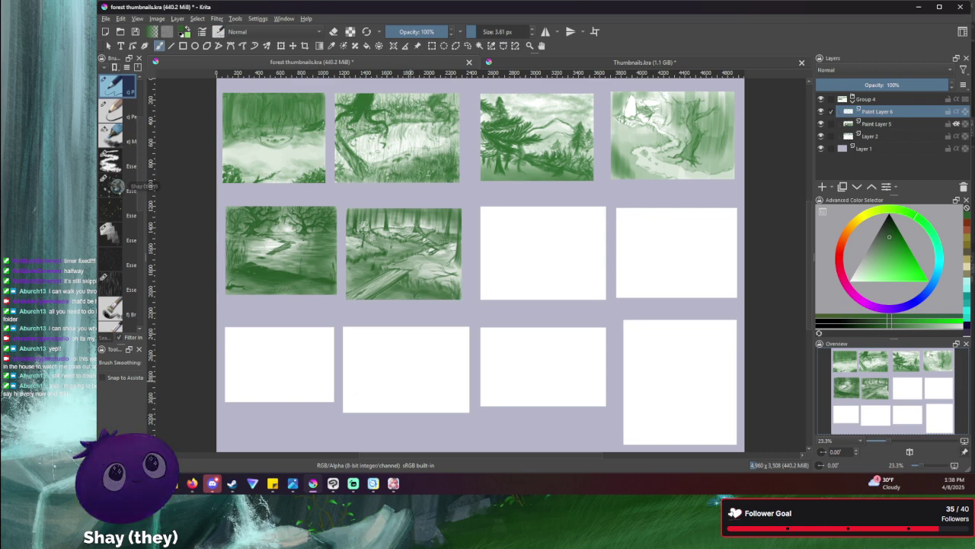
- Make Paint Layer 5 the active layer for painting the next forest thumbnail
scroll(431, 432, "up", 1)
scroll(432, 425, "up", 4)
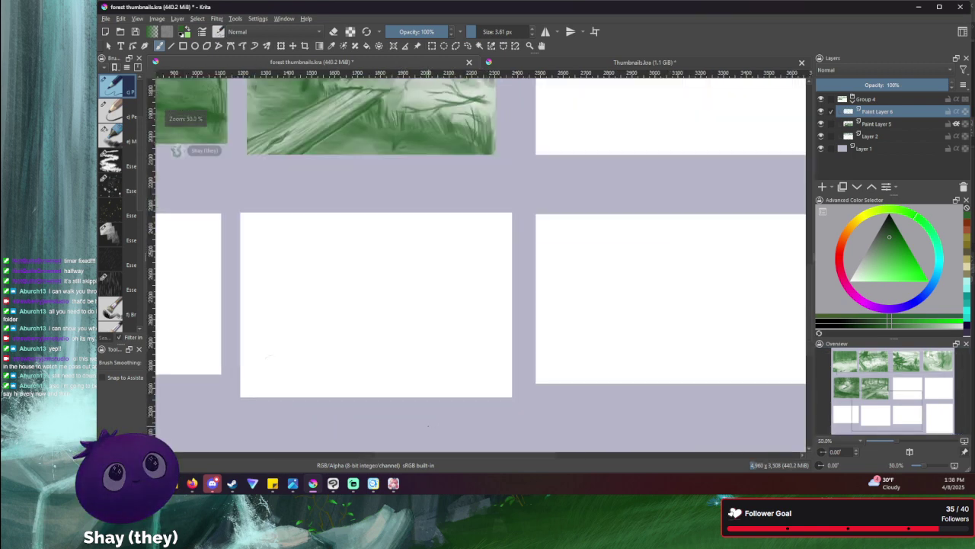
left_click_drag(487, 206, 331, 349)
left_click_drag(405, 265, 264, 322)
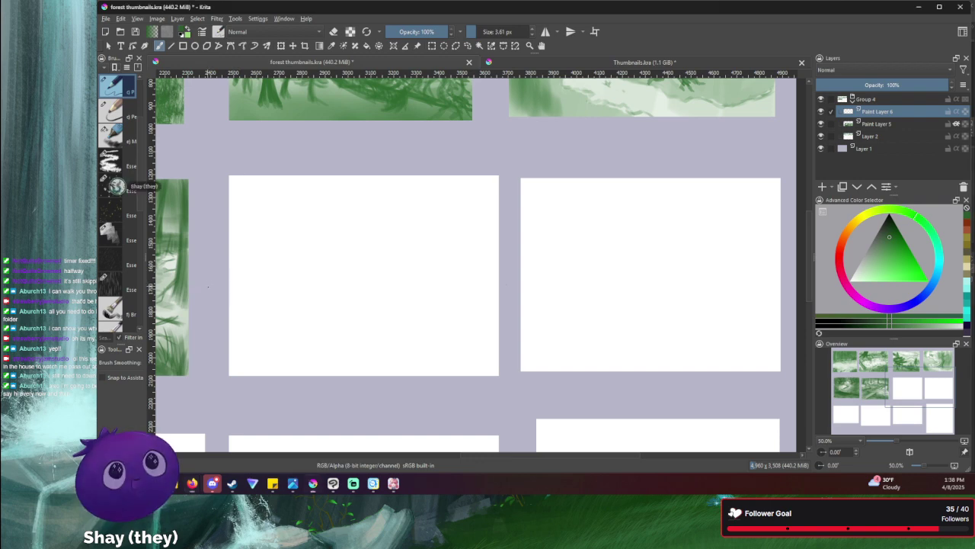
mouse_move(207, 301)
left_mouse_down()
mouse_move(570, 304)
mouse_move(606, 278)
left_mouse_up()
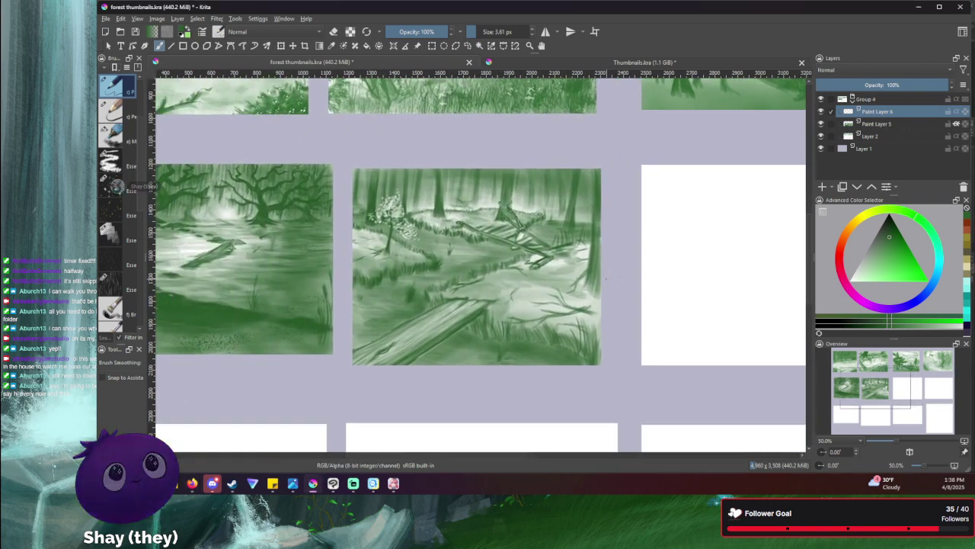
left_click(877, 123)
left_click_drag(298, 275, 466, 251)
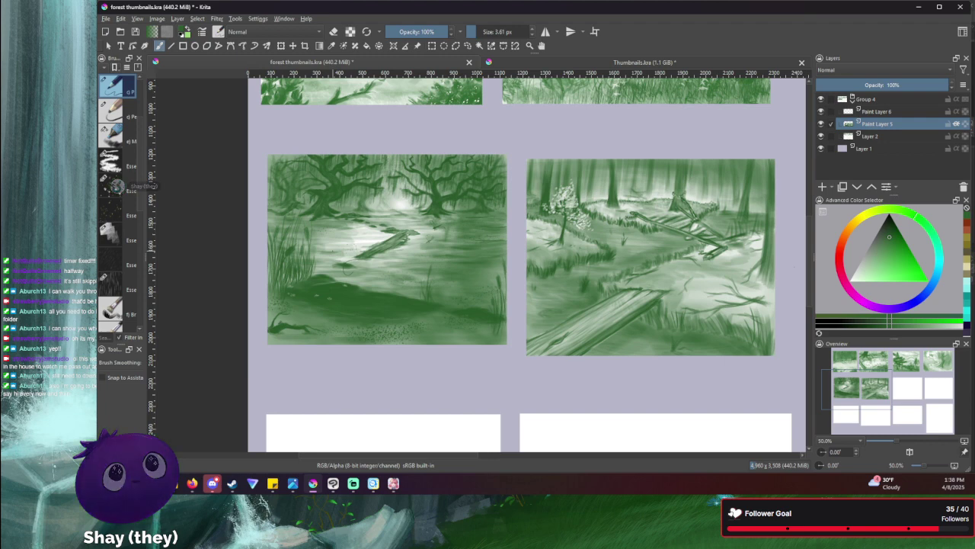
key("super+z")
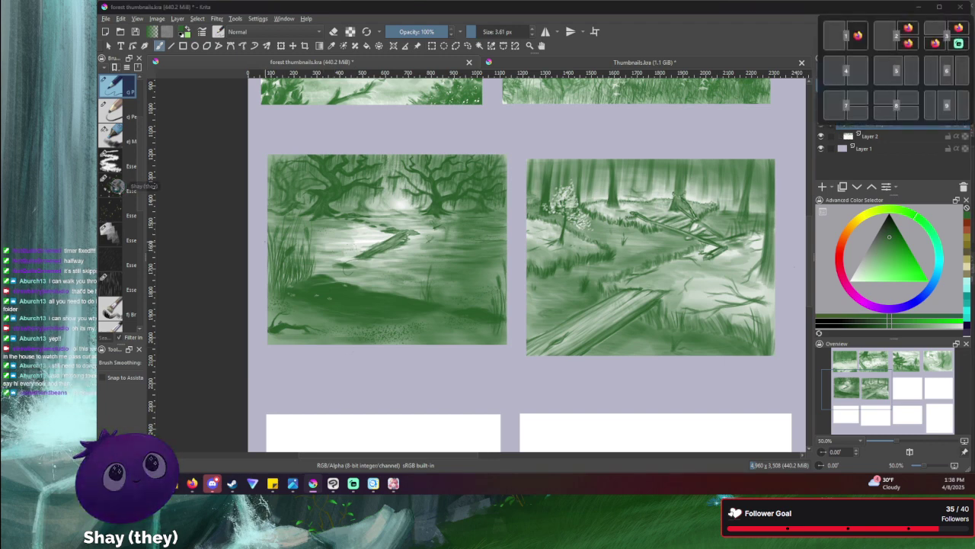
key("Escape")
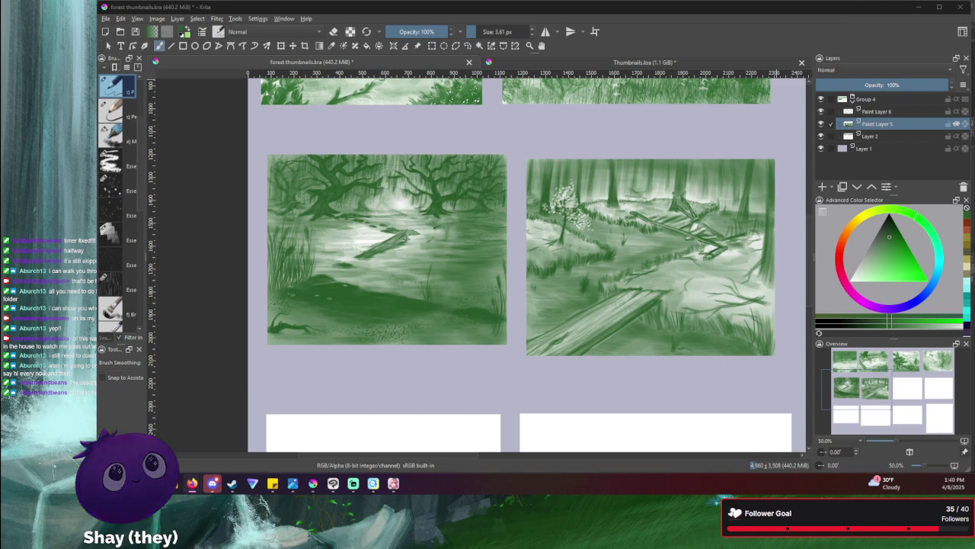
key("minus")
key("minus")
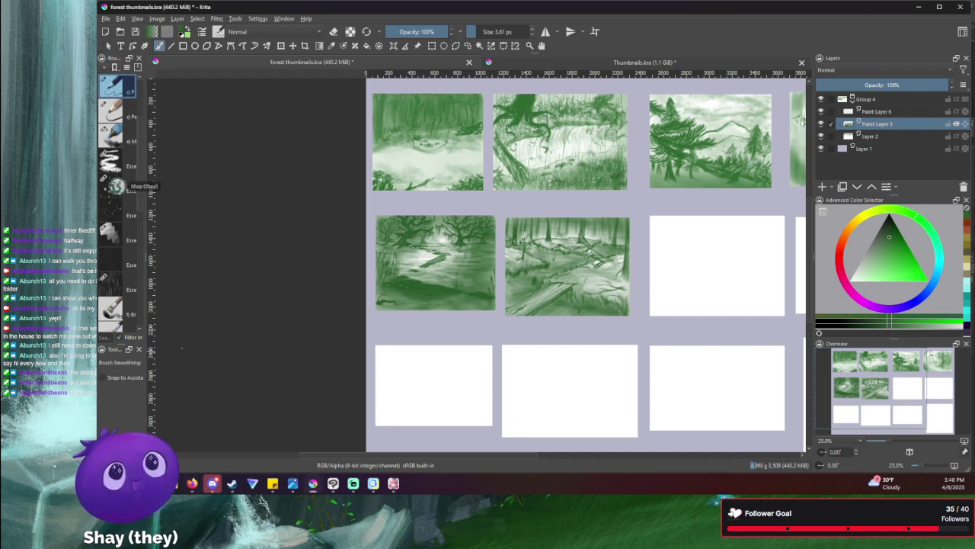
left_click_drag(344, 312, 191, 355)
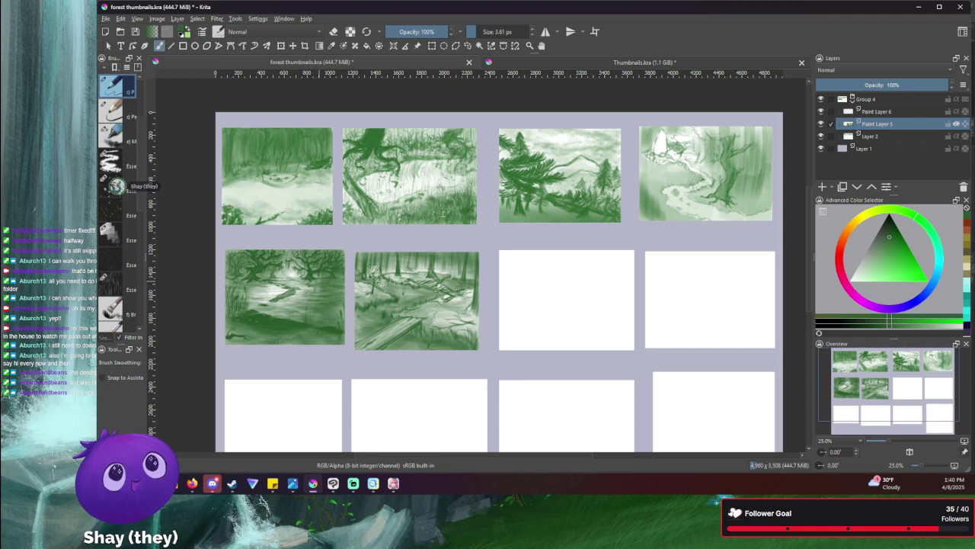
scroll(396, 289, "up", 2)
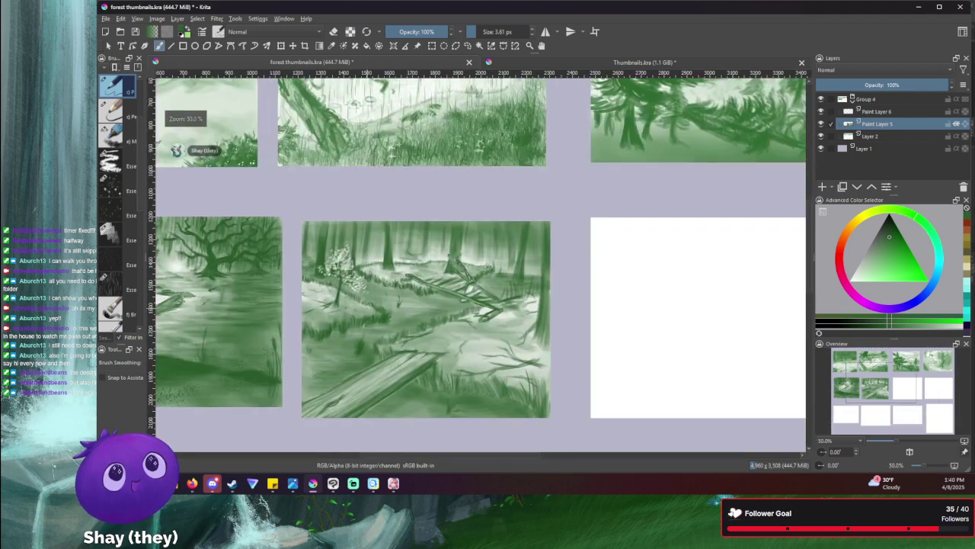
left_click_drag(372, 299, 566, 254)
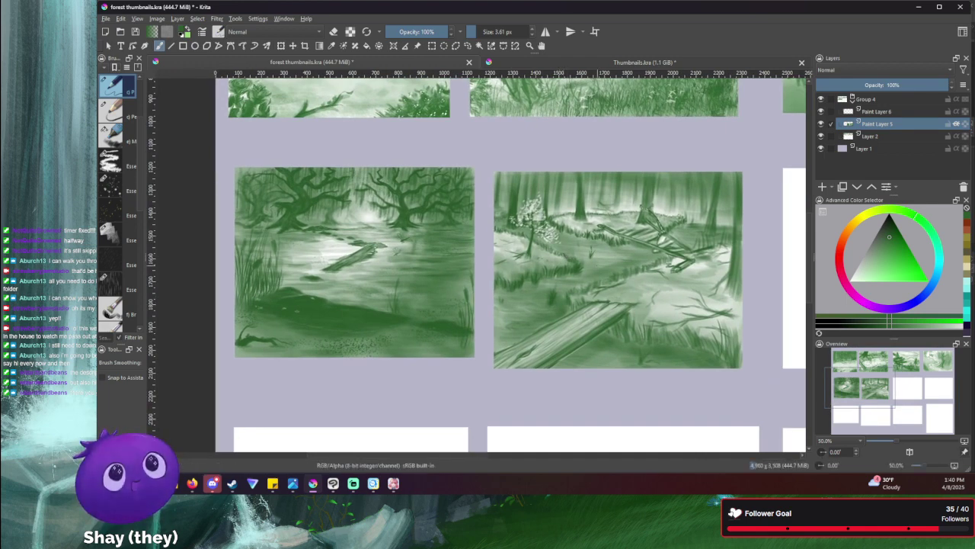
- Bring in the Firefox window to check the Louisiana swamp reference photos, then return to the empty thumbnail frames in Krita
left_click_drag(621, 267, 97, 265)
left_click_drag(370, 261, 343, 266)
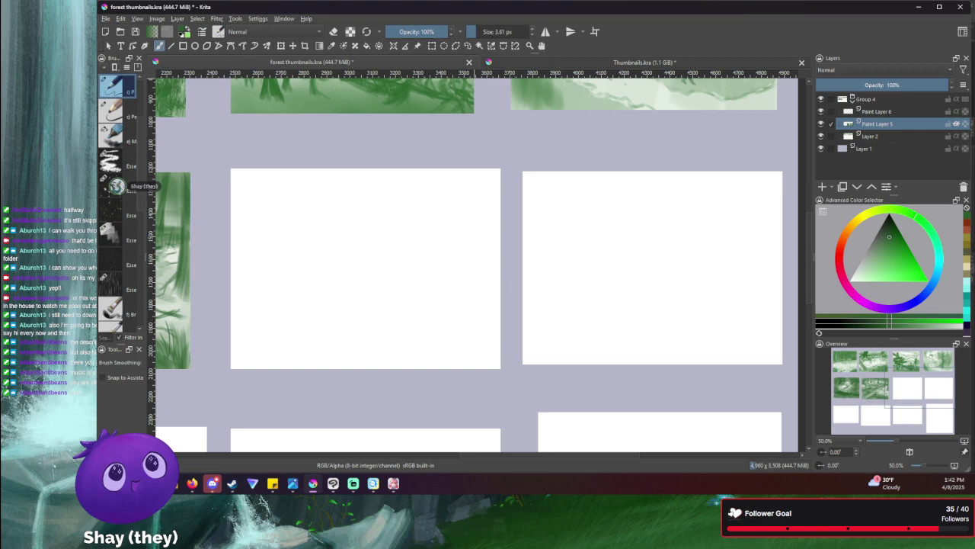
left_click_drag(671, 0, 701, 43)
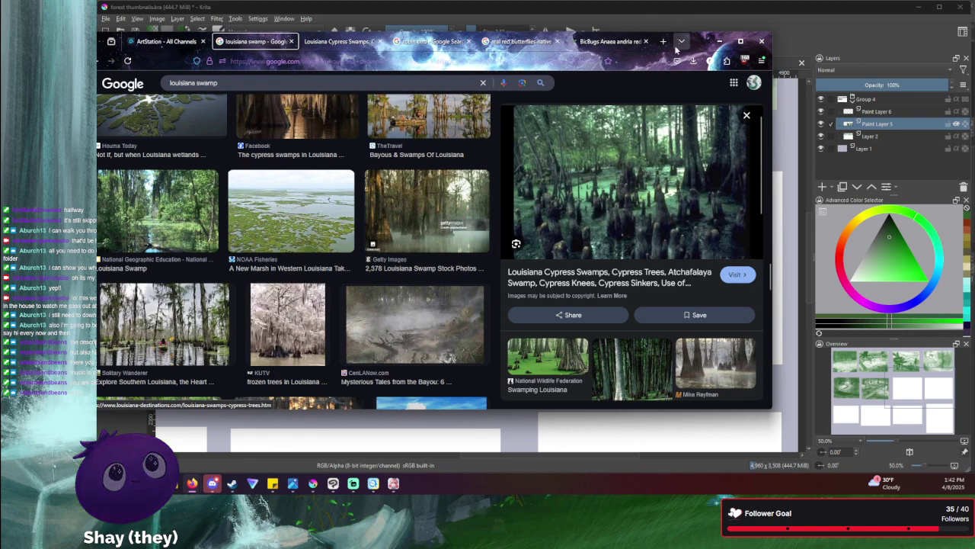
left_click_drag(698, 45, 692, 0)
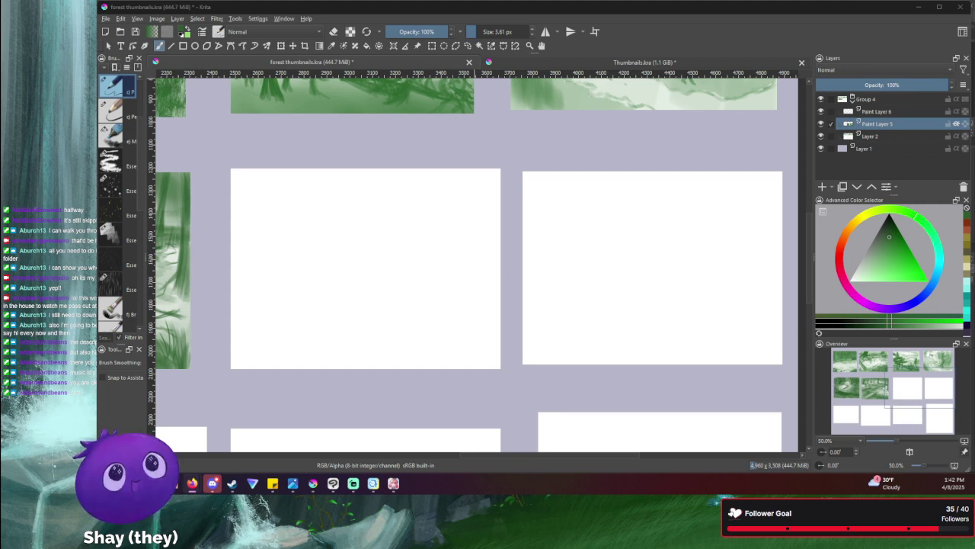
- Select a rectangle around the second row's third frame and cover it with a pale green wash, using a 444 px brush at 50% opacity
left_click(431, 45)
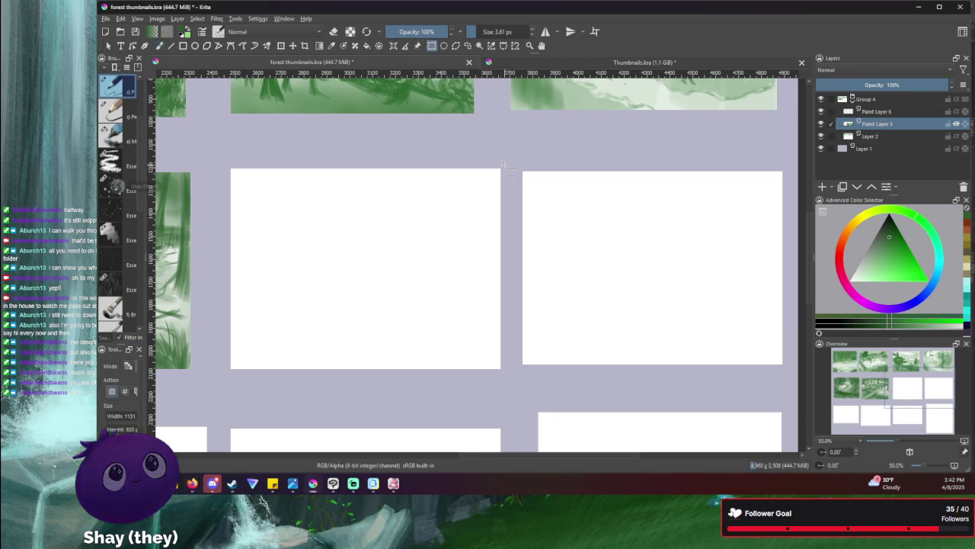
left_click_drag(503, 165, 225, 376)
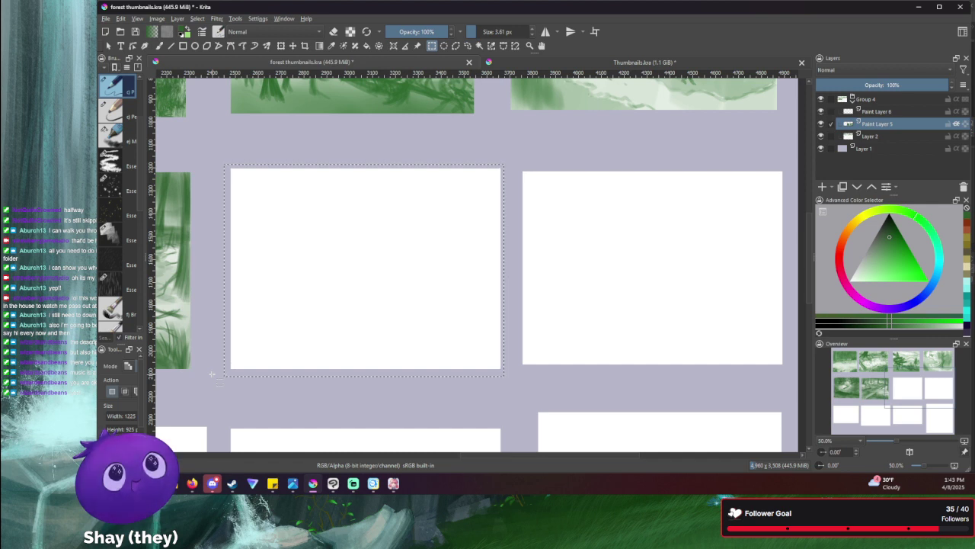
key("b")
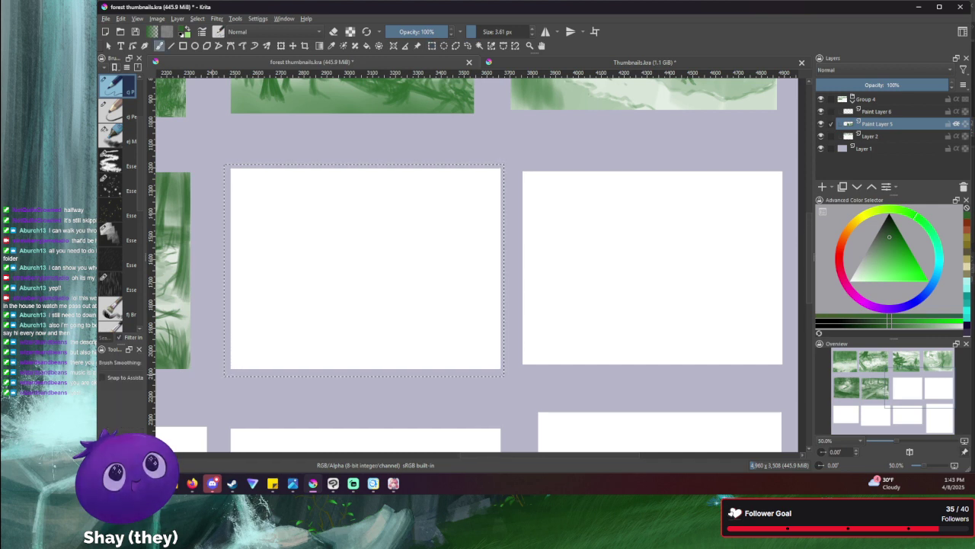
left_click(112, 137)
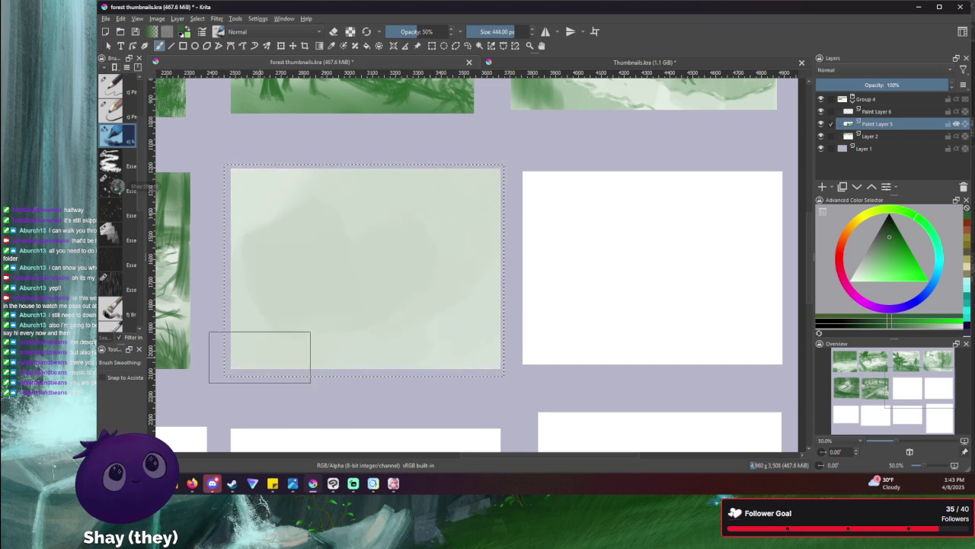
- Reduce the brush size to 24.90 px and paint a rough green ground line across the lower third of the frame
left_click_drag(508, 31, 485, 30)
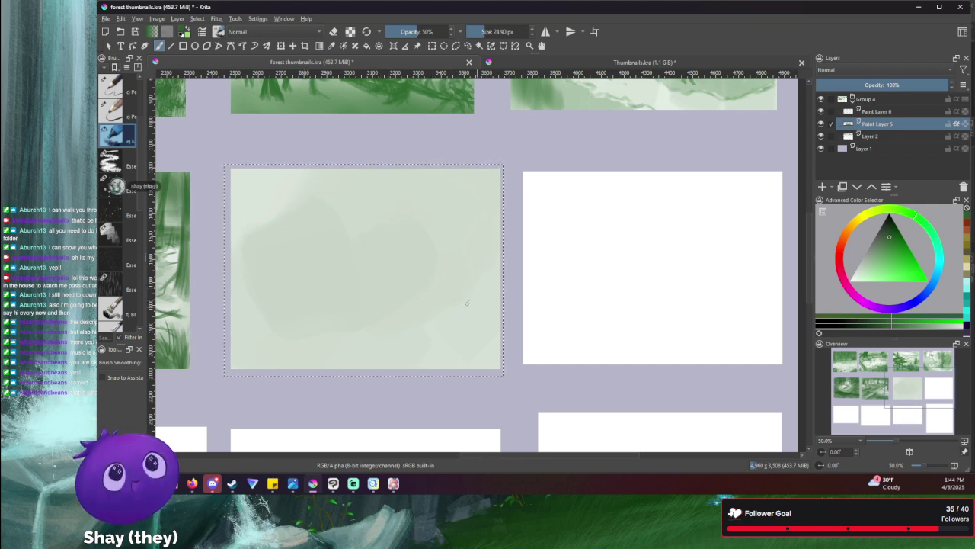
left_click_drag(478, 314, 447, 310)
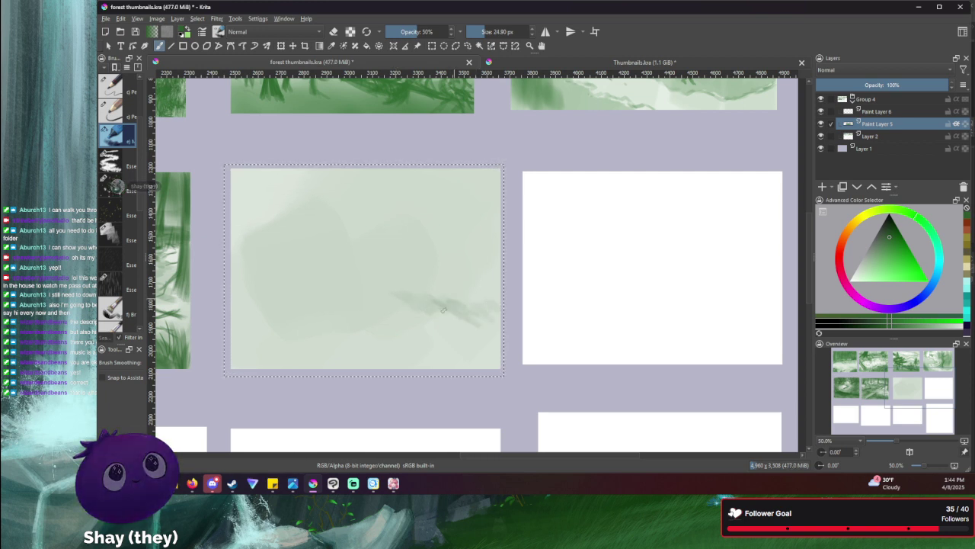
mouse_move(443, 309)
left_mouse_down()
mouse_move(412, 301)
mouse_move(457, 306)
mouse_move(356, 298)
left_mouse_up()
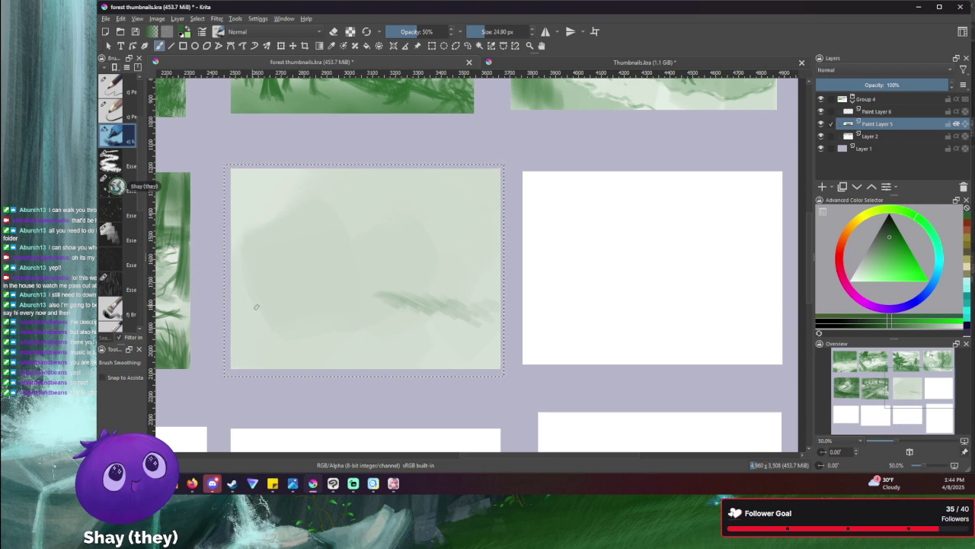
mouse_move(275, 303)
left_mouse_down()
mouse_move(312, 303)
mouse_move(297, 293)
mouse_move(364, 306)
mouse_move(340, 292)
mouse_move(382, 303)
left_mouse_up()
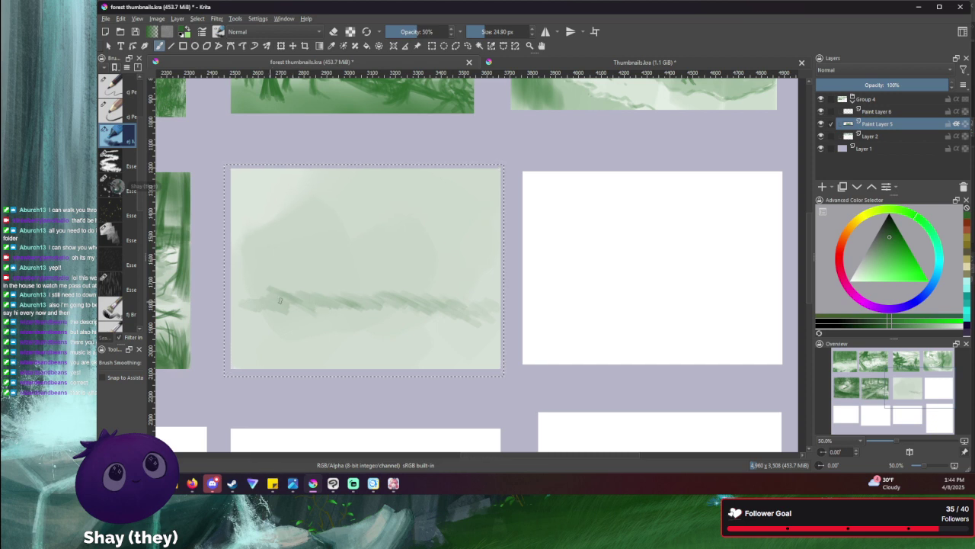
left_click_drag(363, 303, 374, 313)
left_click_drag(279, 306, 293, 314)
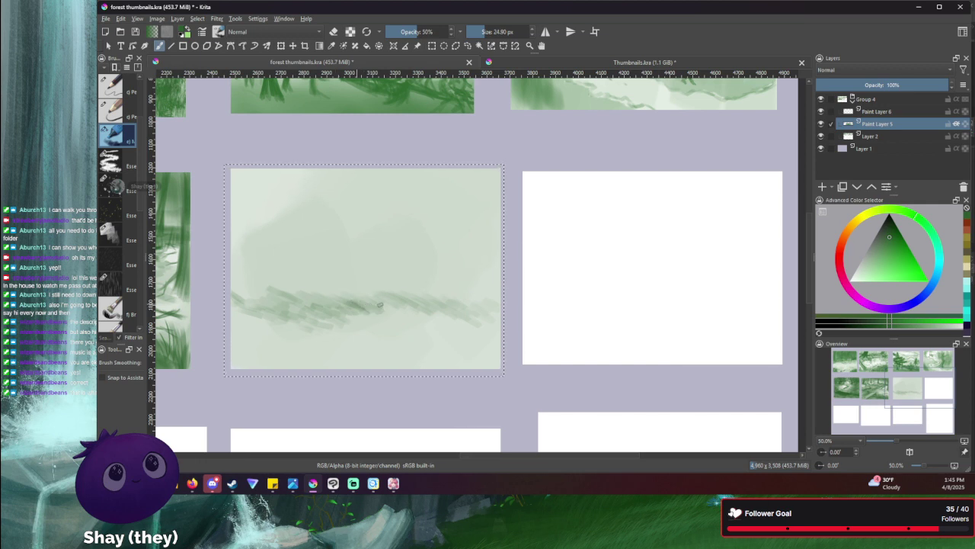
left_click_drag(379, 305, 387, 306)
key("ctrl+z")
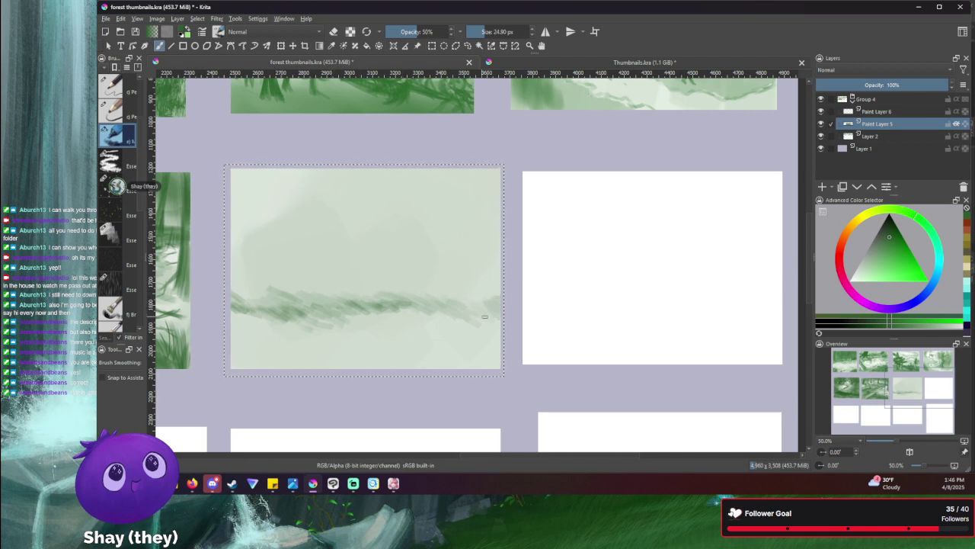
- Paint small bush-like clumps along the ground line, near the frame's right edge and on its left side
left_click_drag(484, 316, 483, 310)
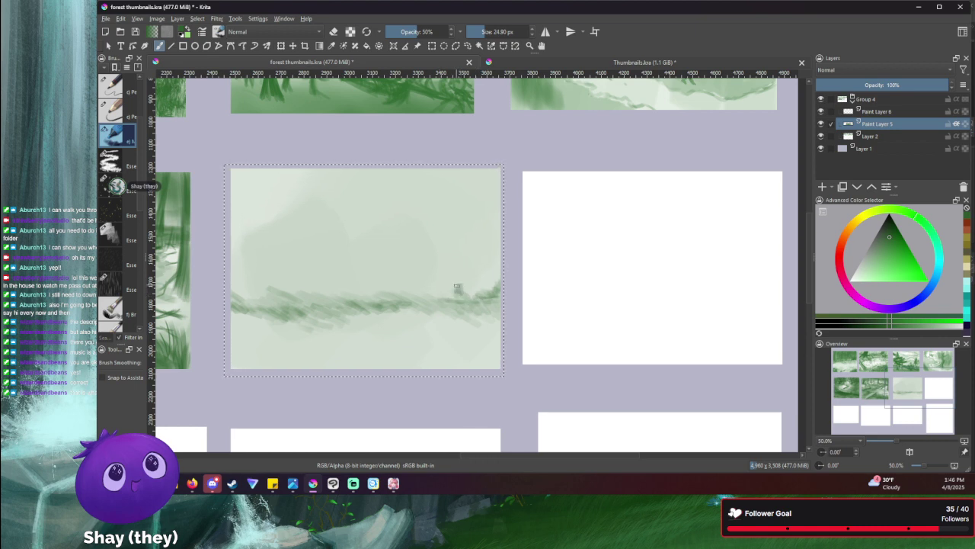
left_click_drag(457, 287, 455, 280)
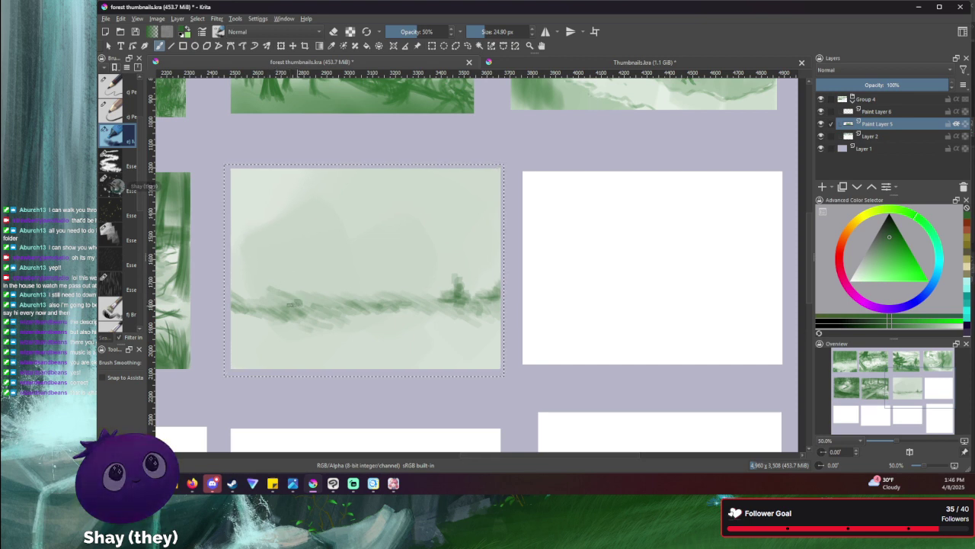
left_click_drag(297, 306, 293, 306)
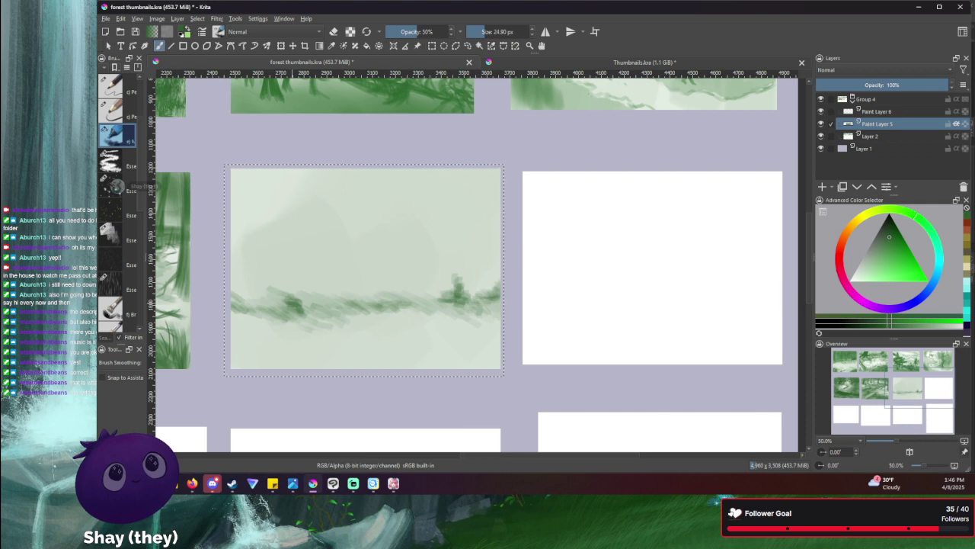
left_click(291, 289)
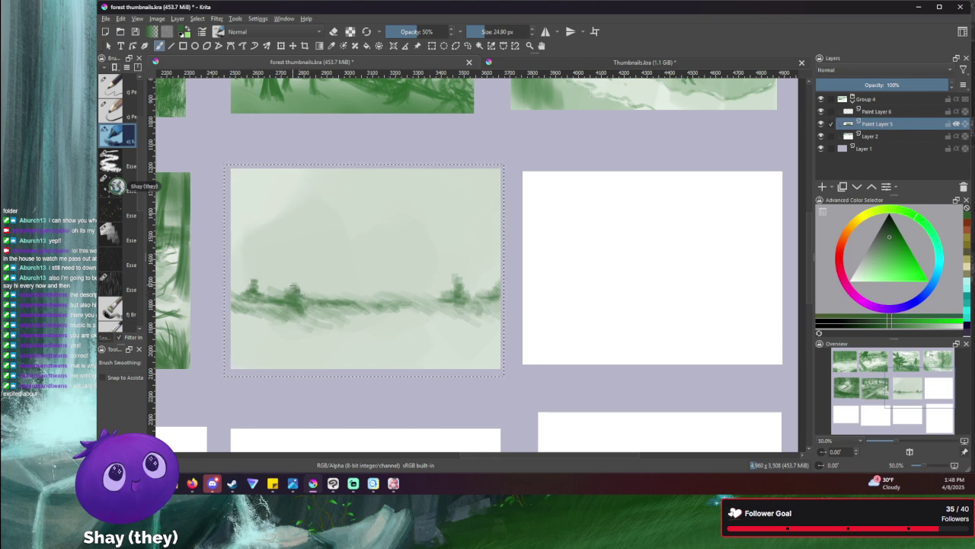
- Build up the broad base of a tree trunk on the left of the ground line and darken the small bush on the right
left_click_drag(287, 288, 294, 276)
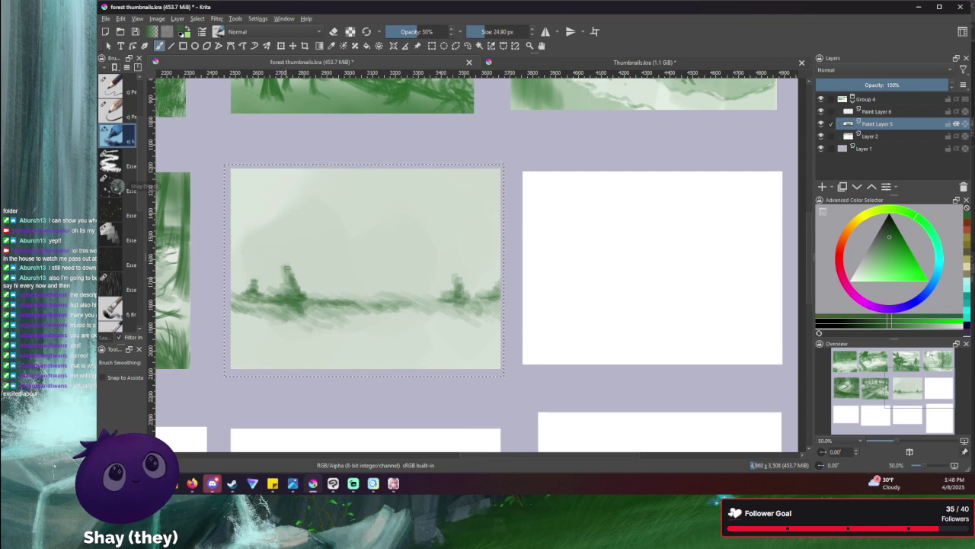
left_click_drag(287, 268, 287, 262)
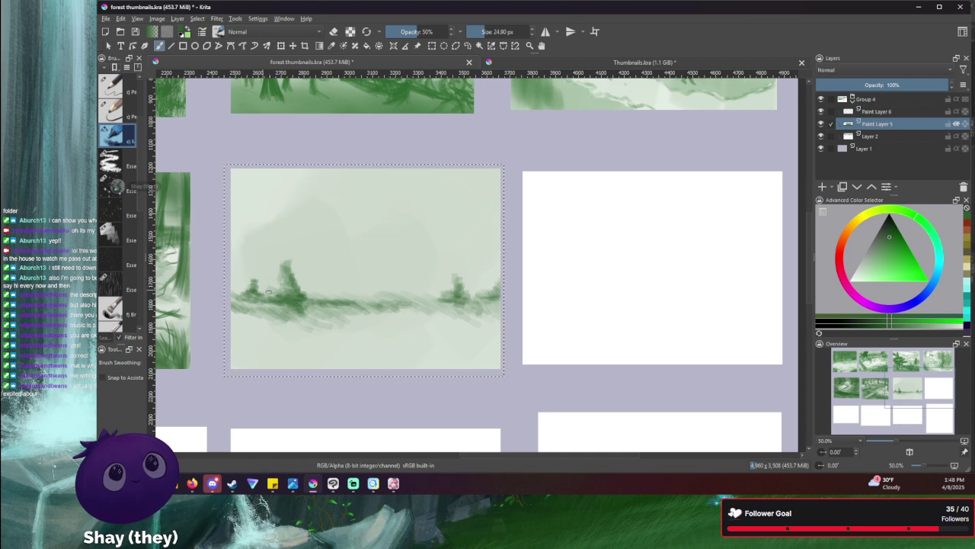
left_click_drag(258, 294, 266, 291)
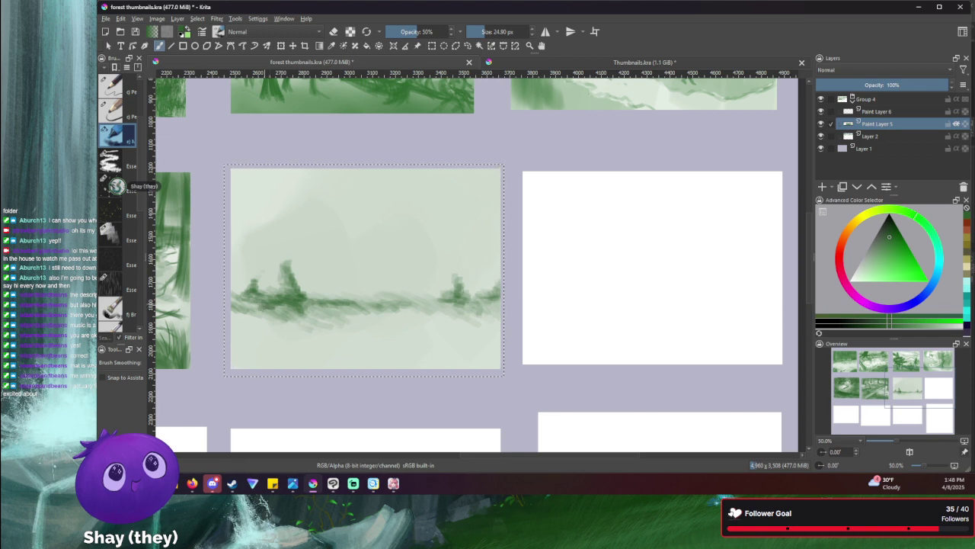
left_click_drag(258, 277, 255, 275)
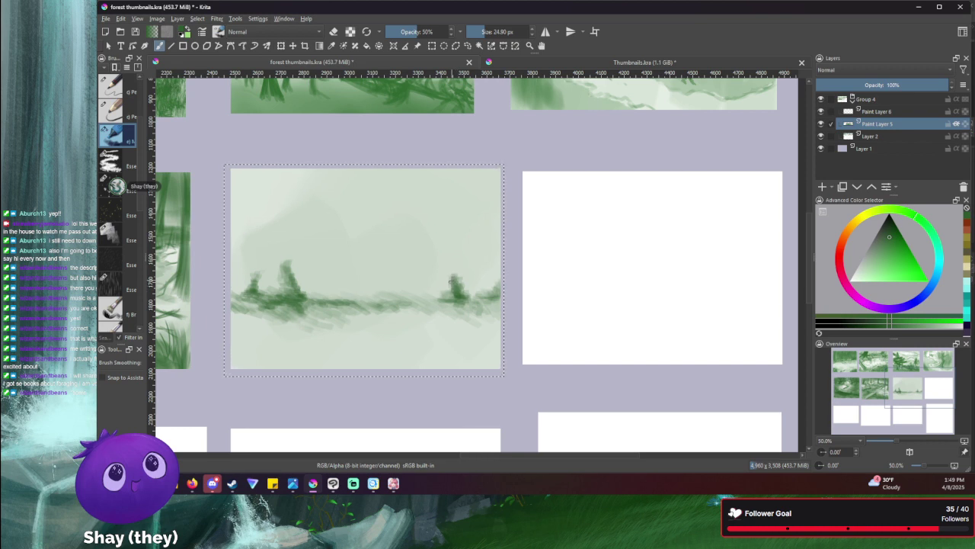
left_click_drag(452, 276, 449, 288)
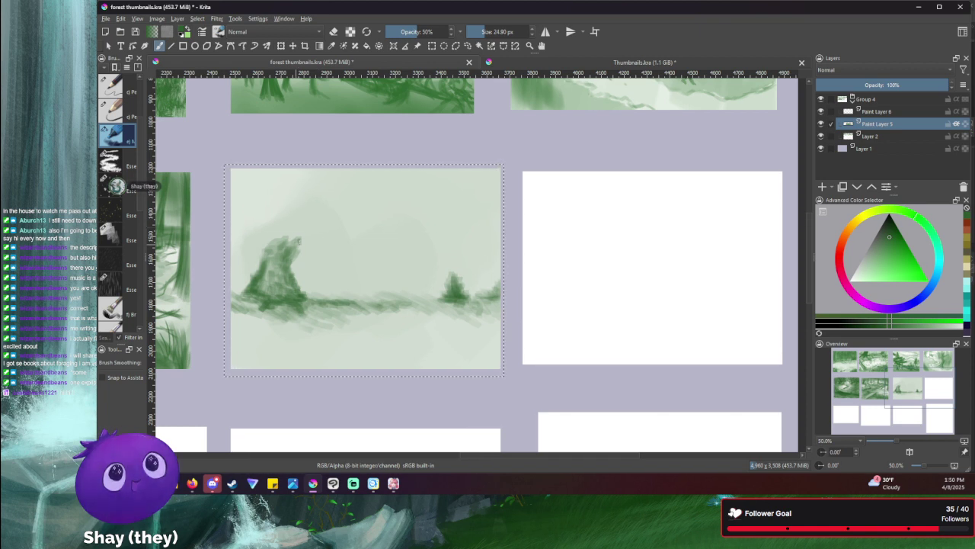
- Extend the tree trunk's top into a tapering curve that bends toward the middle of the frame
left_click_drag(304, 243, 277, 239)
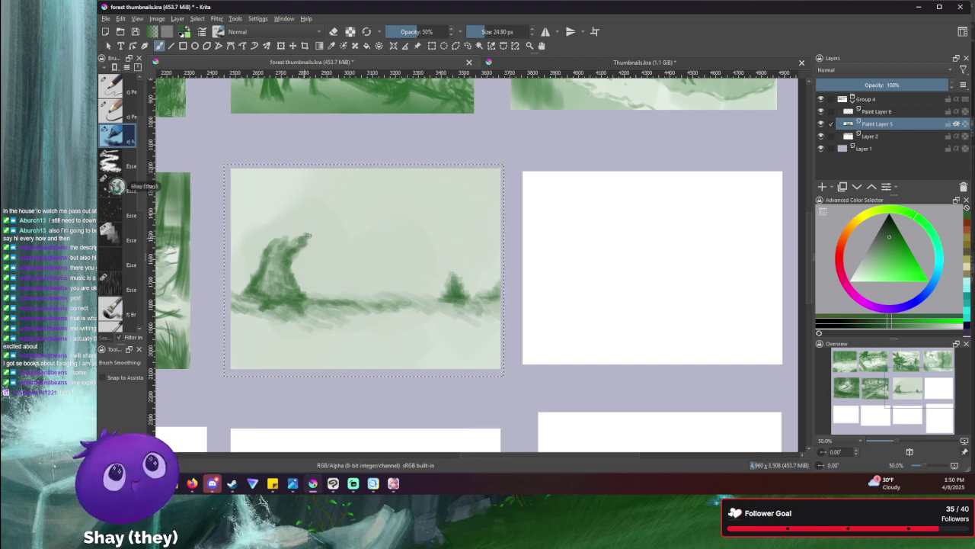
left_click_drag(304, 240, 313, 233)
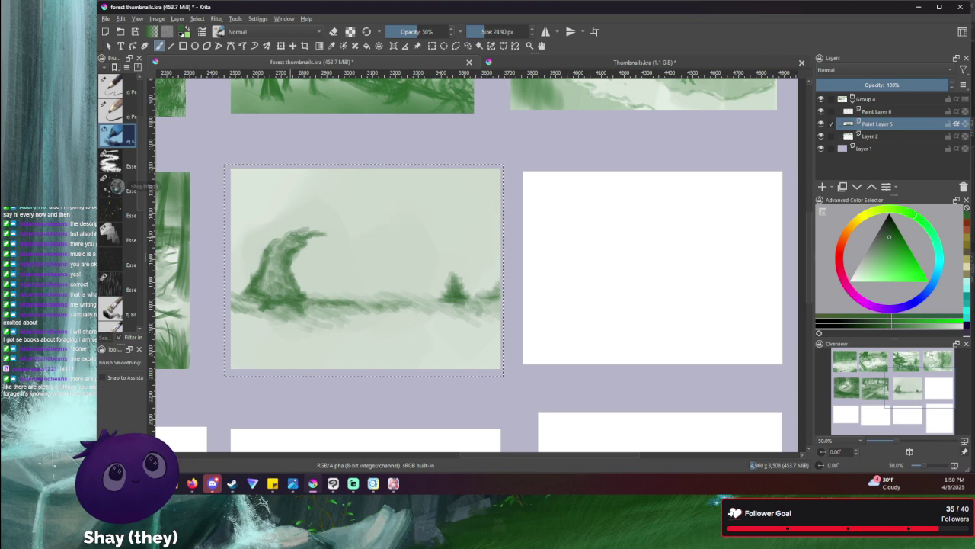
left_click_drag(295, 232, 299, 229)
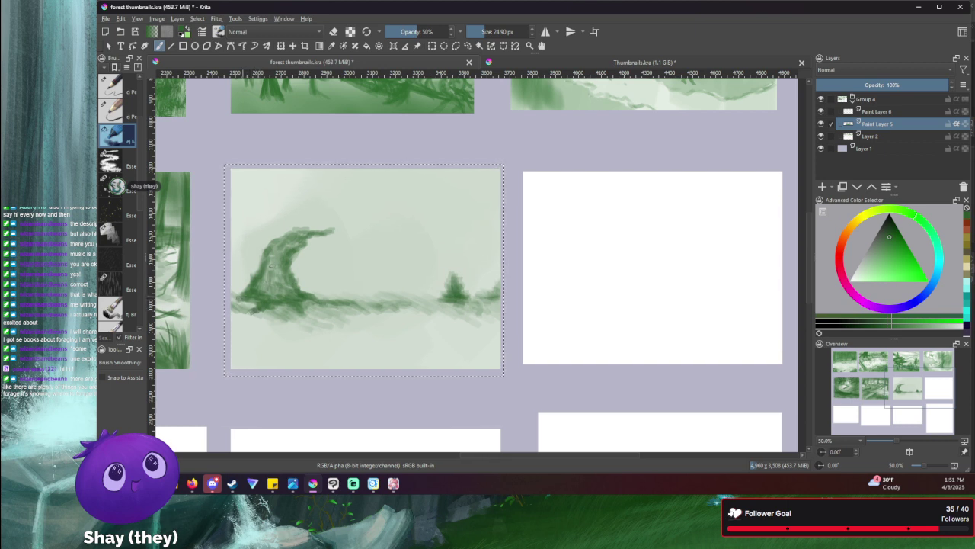
- Paint a thin upper branch rising from the bent tree trunk to the frame's top edge, with small side twigs
left_click(281, 238)
key("ctrl+z")
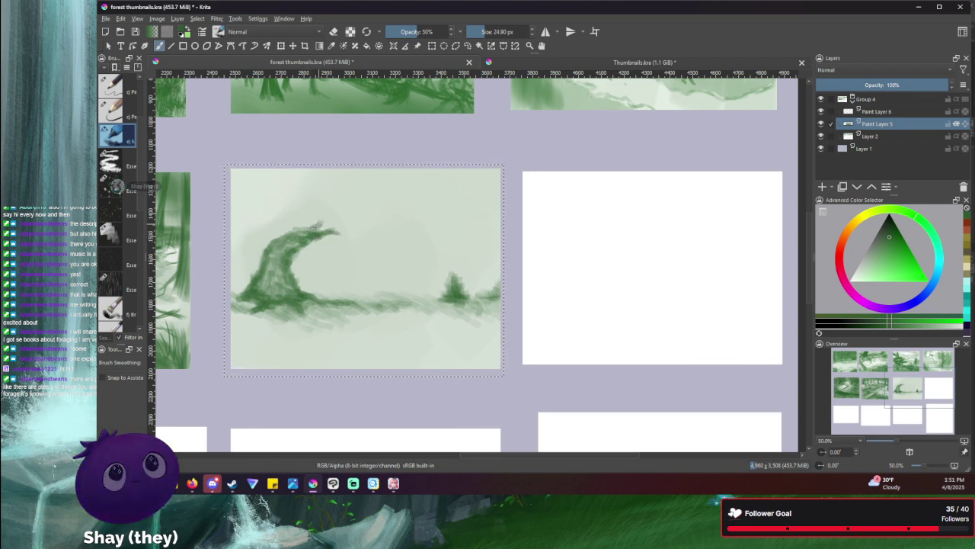
left_click_drag(314, 226, 321, 212)
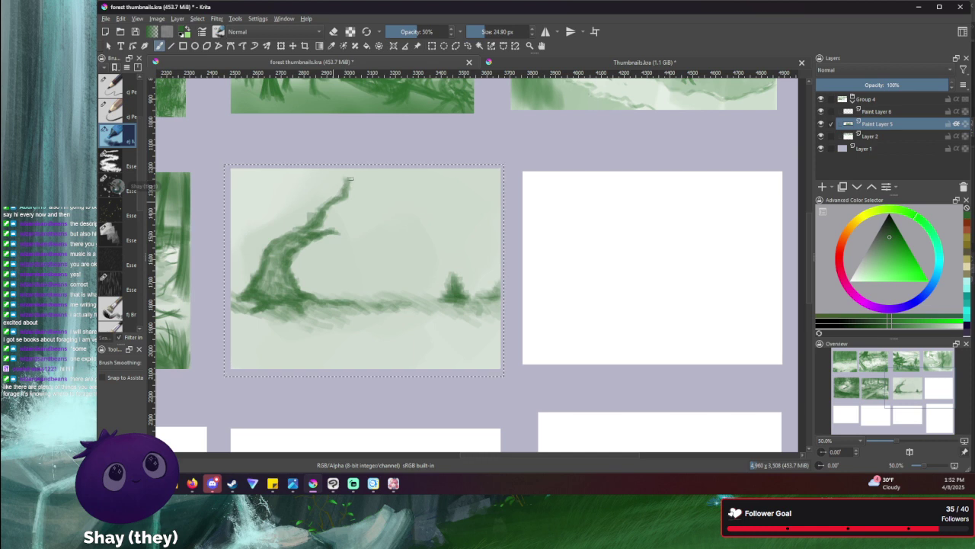
left_click_drag(361, 173, 357, 175)
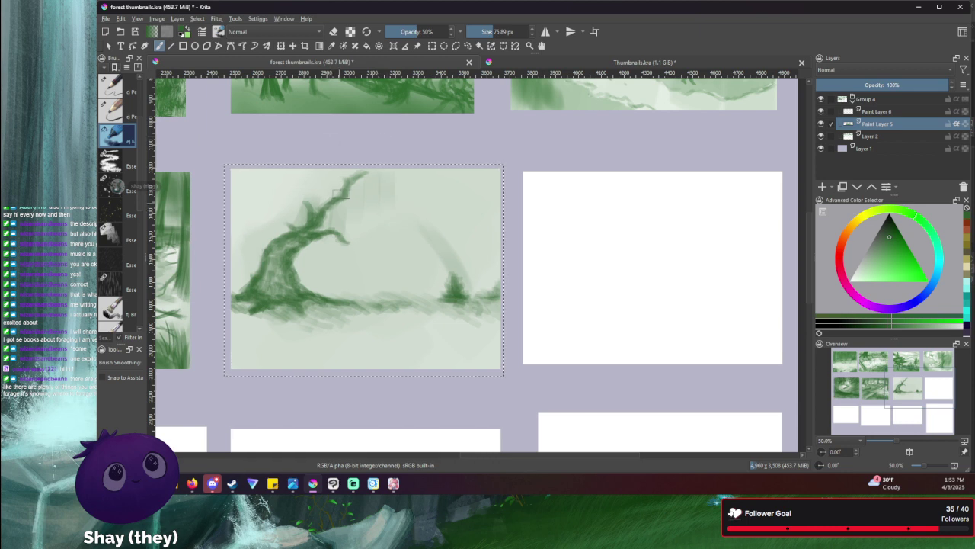
- Paint faint vertical green streaks hanging from the frame's top edge on both sides of the tree with a 75.89 px brush
left_click_drag(308, 218, 298, 173)
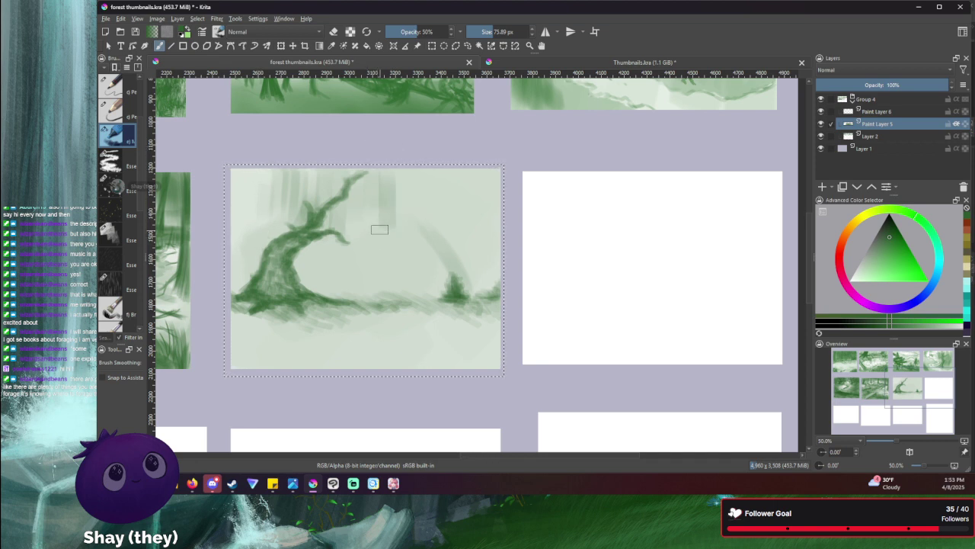
left_click_drag(384, 204, 391, 228)
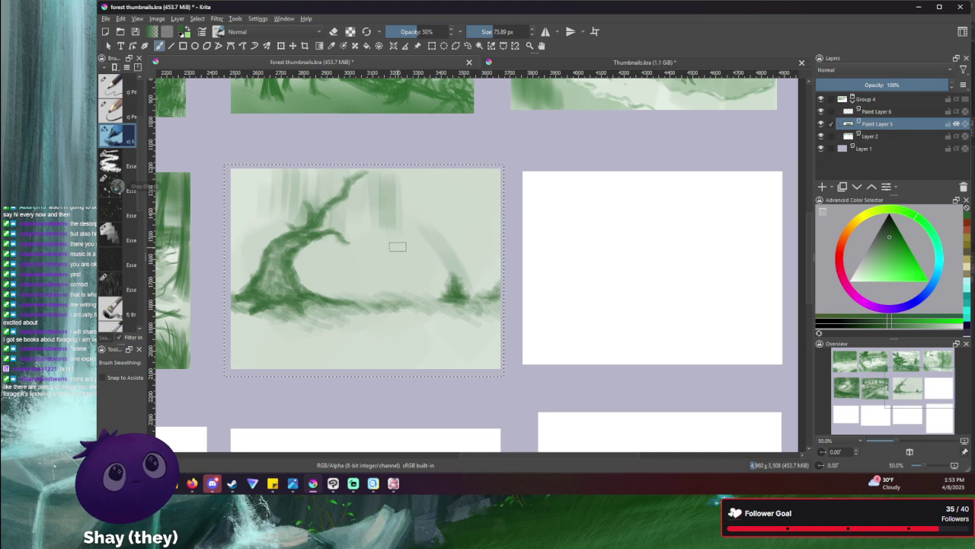
left_click_drag(397, 194, 393, 231)
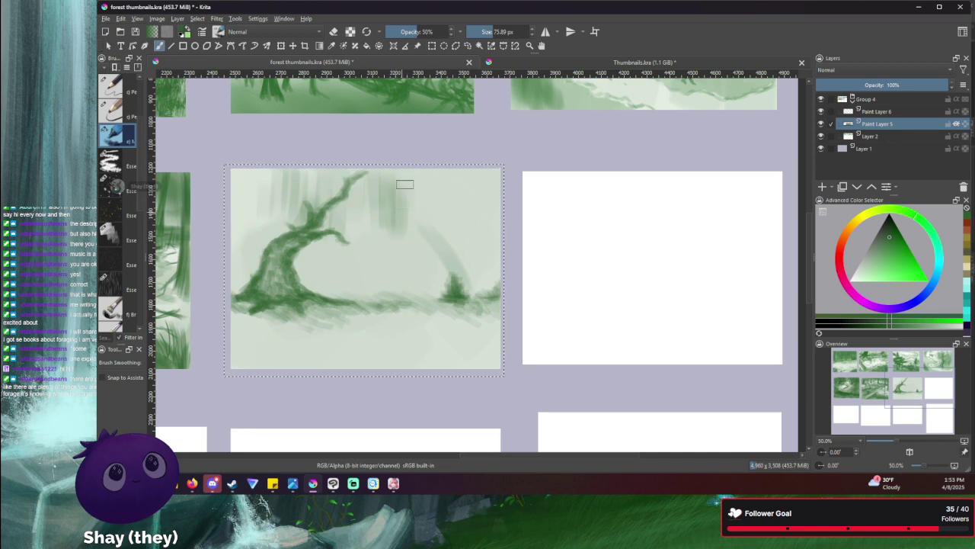
left_click(382, 198)
left_click_drag(403, 179, 406, 218)
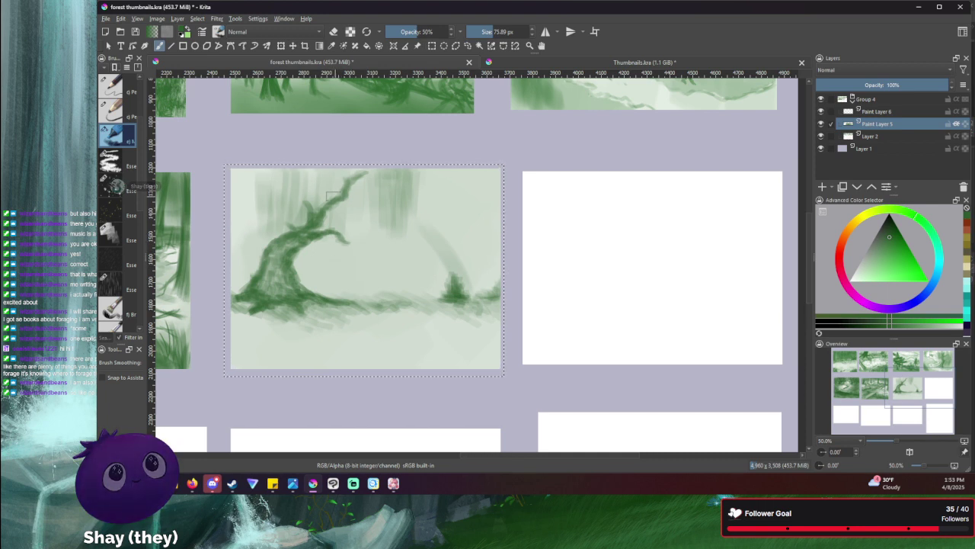
- Erase light ridge lines in the middle distance and just above the ground line with a 21.35 px eraser
left_click_drag(493, 31, 484, 31)
left_click(334, 31)
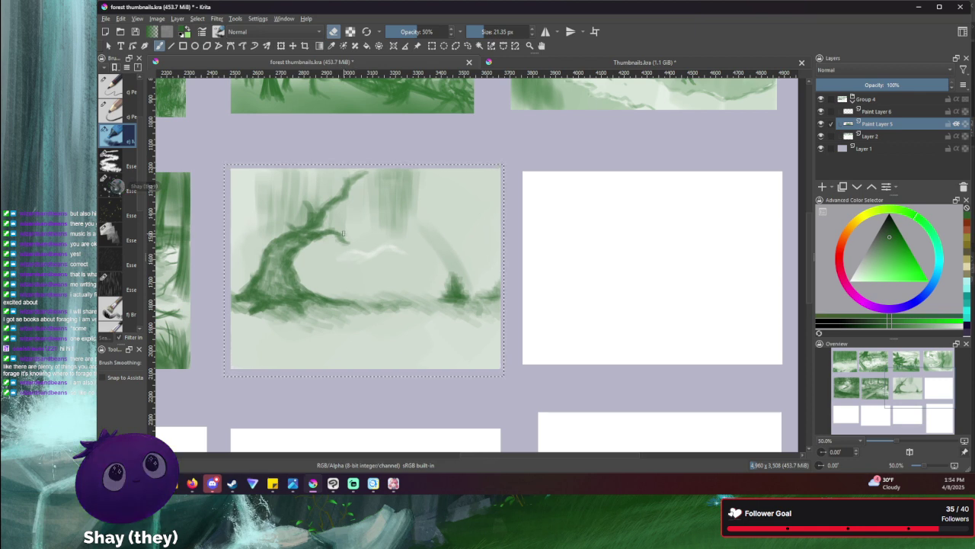
key("alt+Tab")
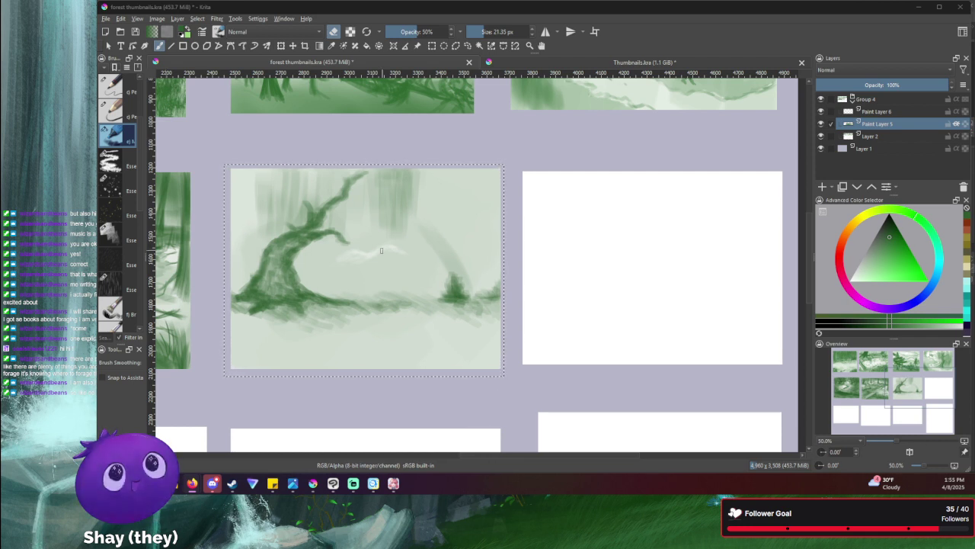
left_click_drag(383, 246, 404, 245)
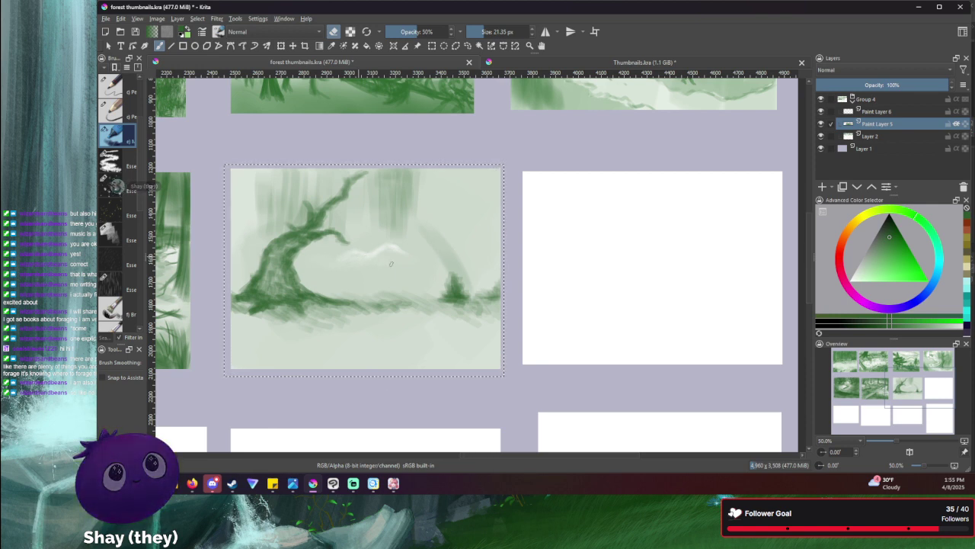
mouse_move(389, 253)
left_mouse_down()
mouse_move(417, 270)
mouse_move(376, 279)
left_mouse_up()
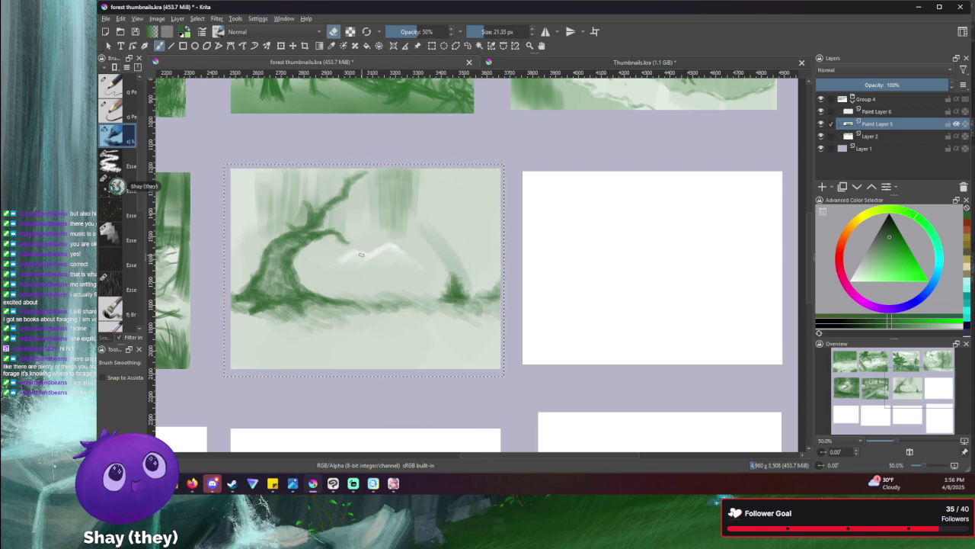
left_click_drag(361, 254, 339, 263)
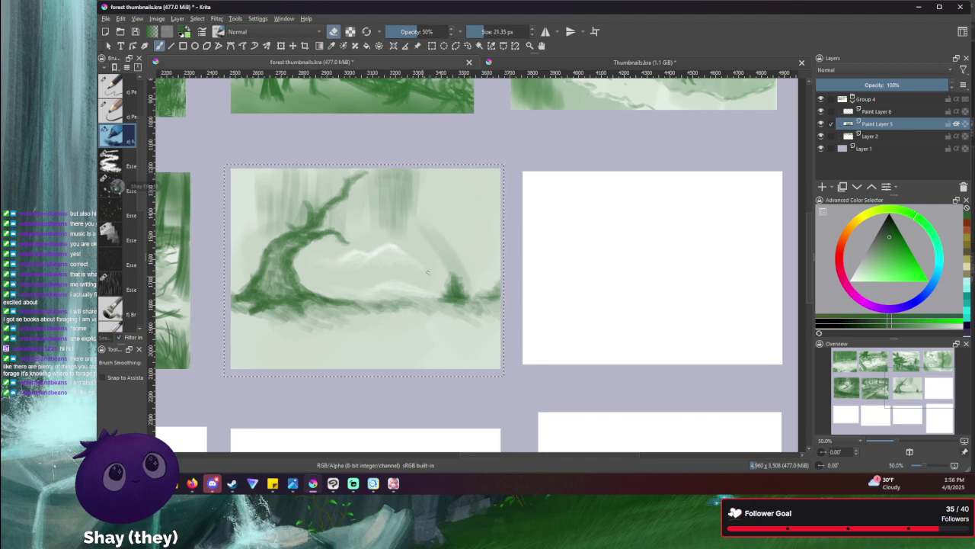
- Return to painting and shade a low green hill beneath the light ridge on the ground line
key("e")
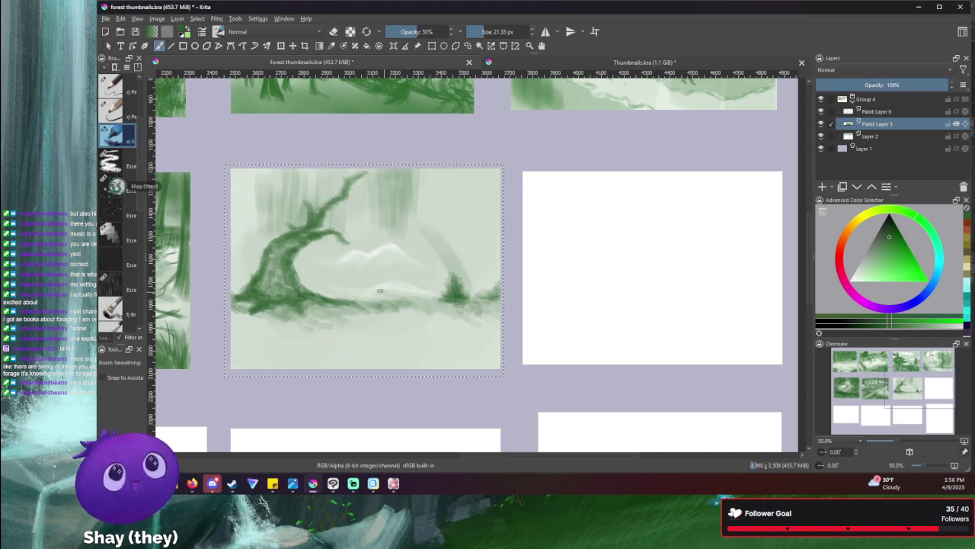
left_click_drag(395, 289, 355, 291)
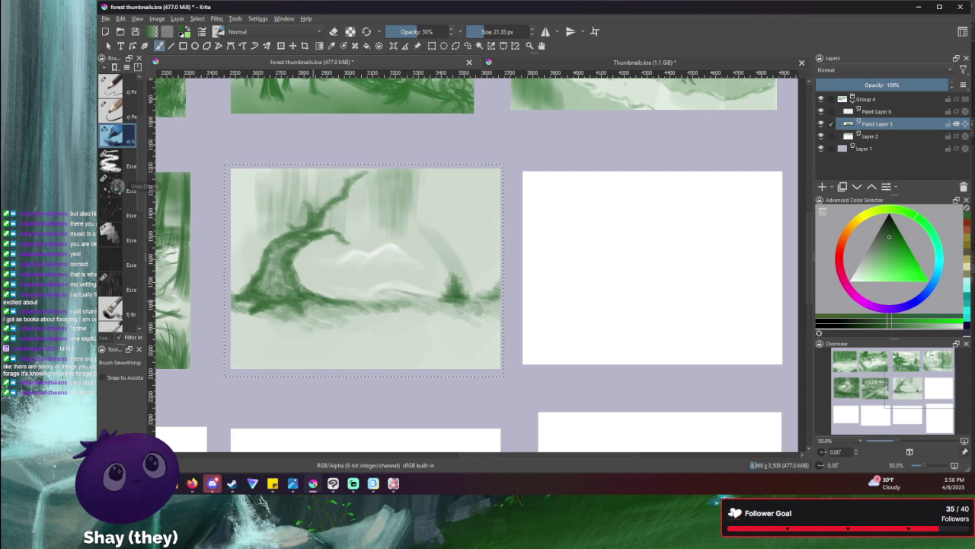
key("ctrl+z")
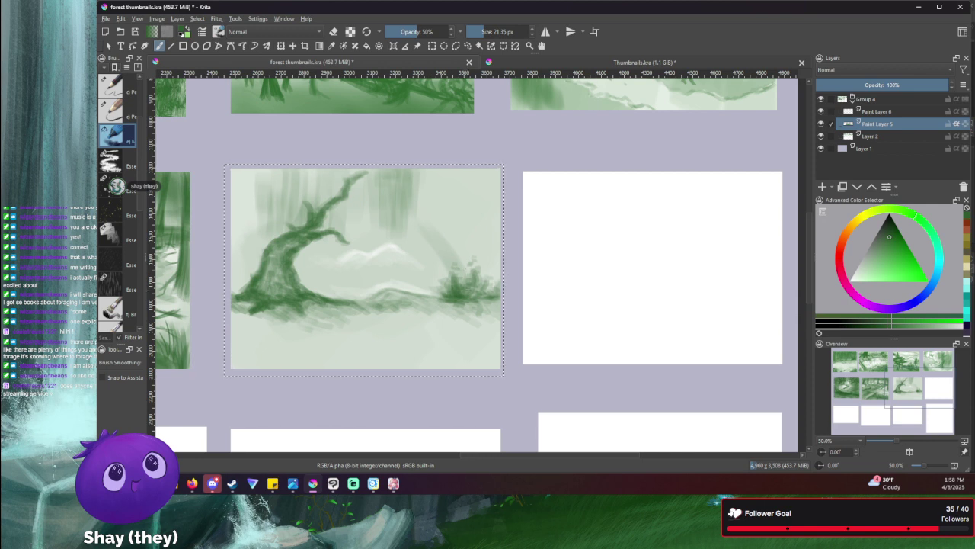
- Build up the bush on the right with tall leafy stalks, reducing the brush to 3 px to refine their stems and leaves
left_click_drag(479, 305, 471, 303)
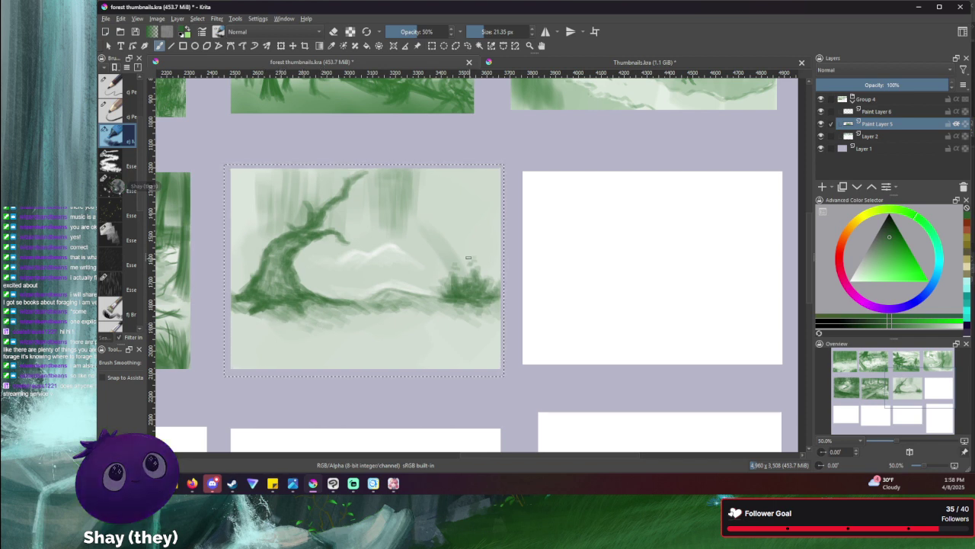
left_click_drag(469, 254, 476, 266)
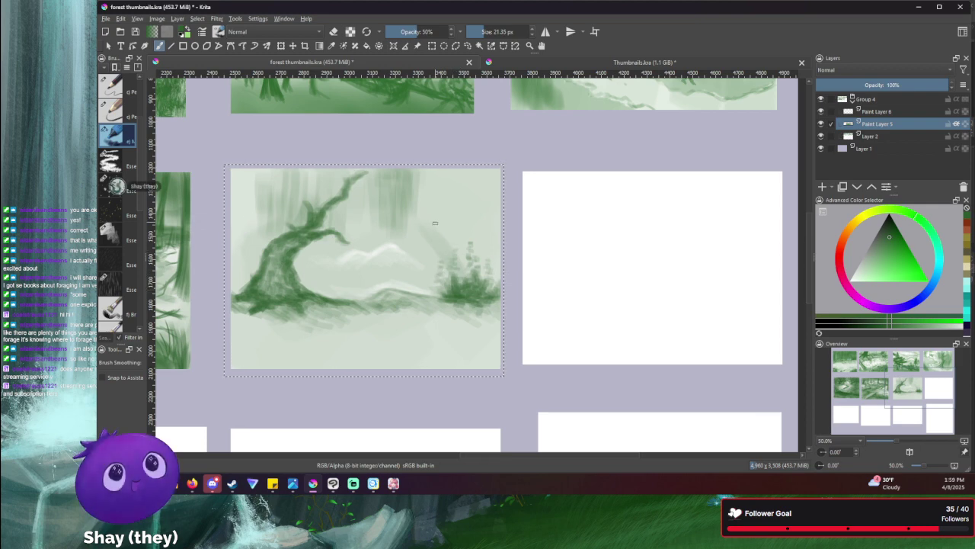
scroll(429, 231, "down", 1)
scroll(429, 243, "up", 2)
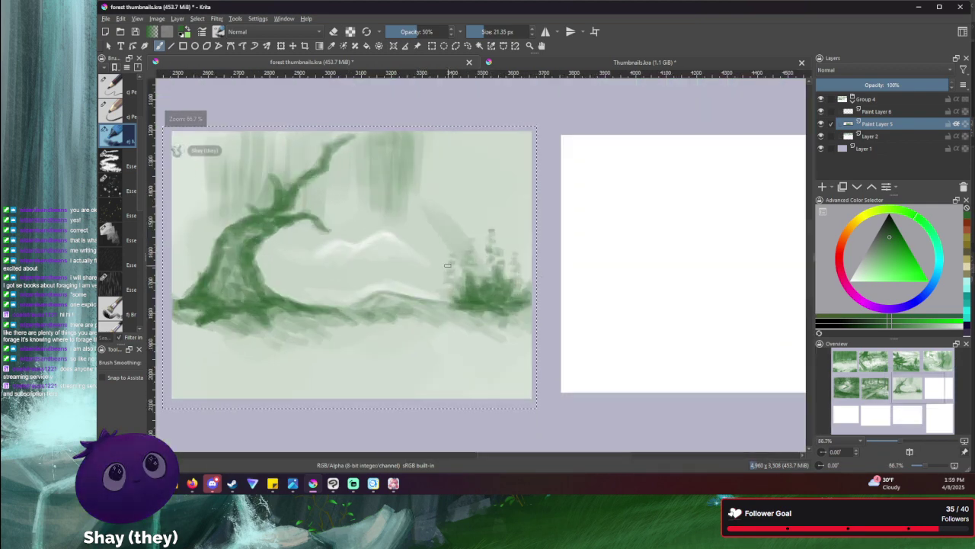
key("bracketleft")
key("bracketleft")
key("bracketleft")
key("bracketleft")
key("bracketleft")
key("bracketleft")
key("bracketleft")
key("bracketleft")
key("bracketleft")
key("bracketleft")
key("bracketleft")
key("bracketleft")
key("bracketleft")
key("bracketleft")
key("bracketleft")
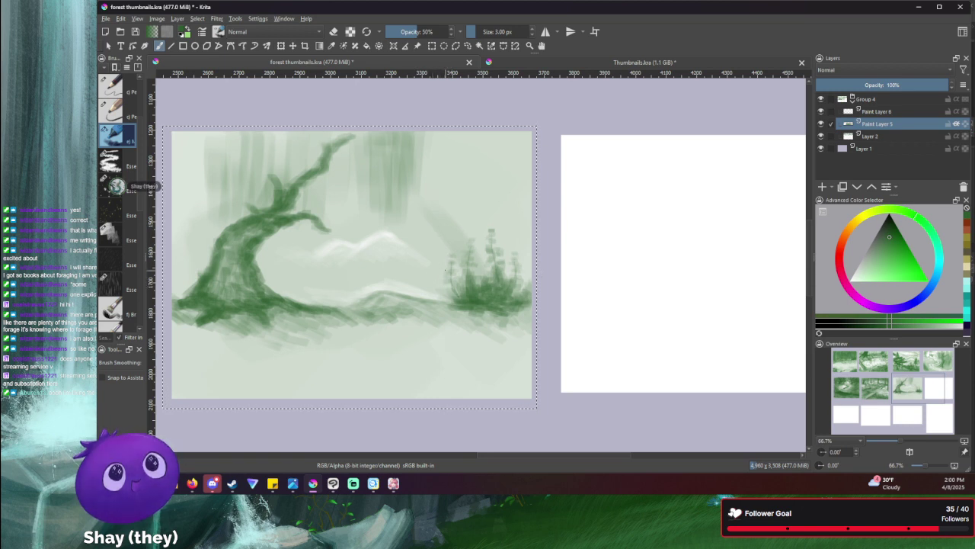
- Increase the brush size to 10 px and darken the leaves and tips of the tall stalks
key("bracketright")
key("bracketright")
key("bracketright")
key("bracketright")
key("bracketright")
key("bracketright")
key("bracketright")
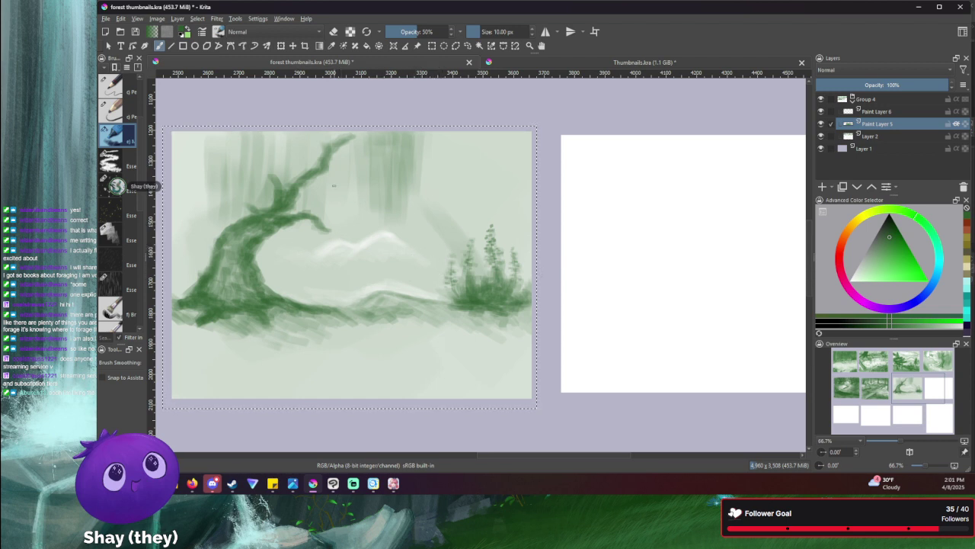
- Erase a soft white cloud bank between the tree trunk and the tall plants, reducing the eraser from 68 to 38 px
key("e")
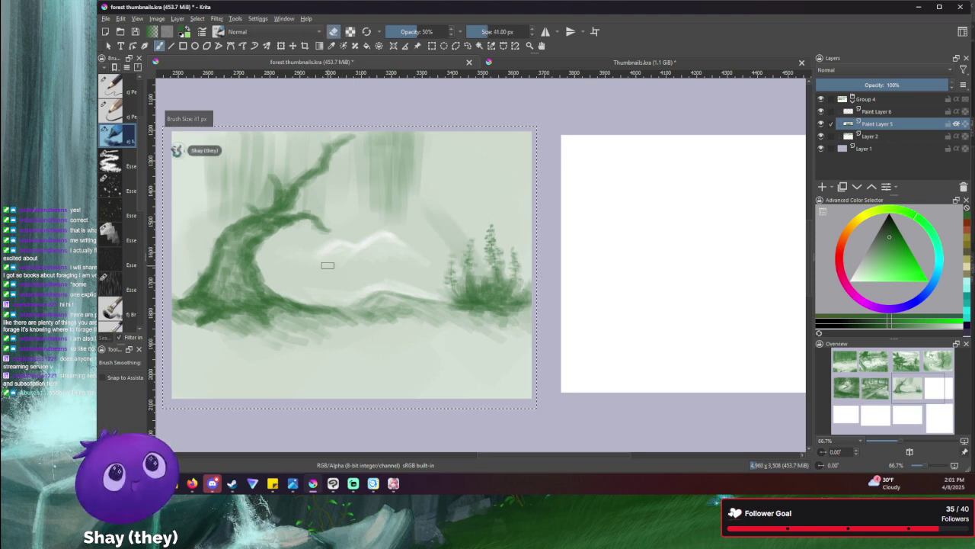
key("bracketright")
key("bracketright")
key("bracketright")
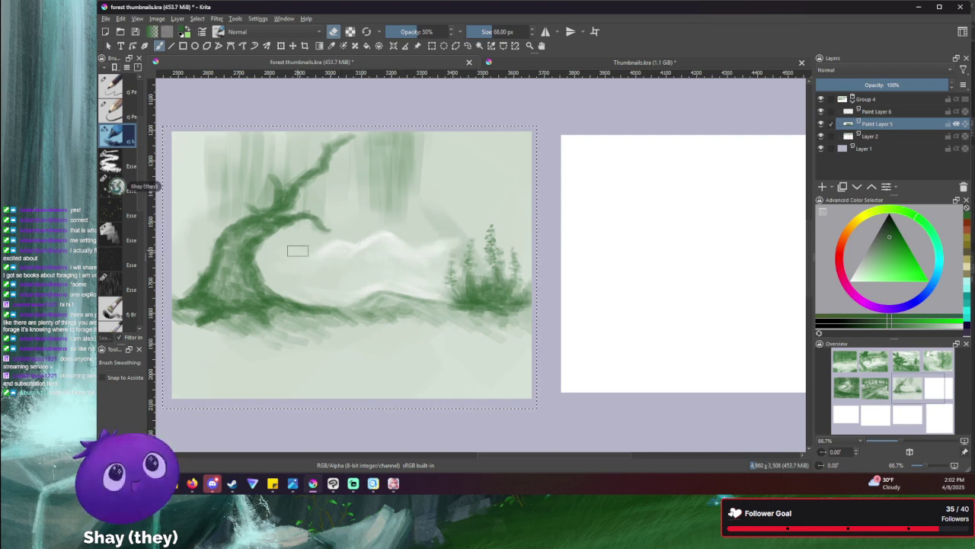
key("bracketleft")
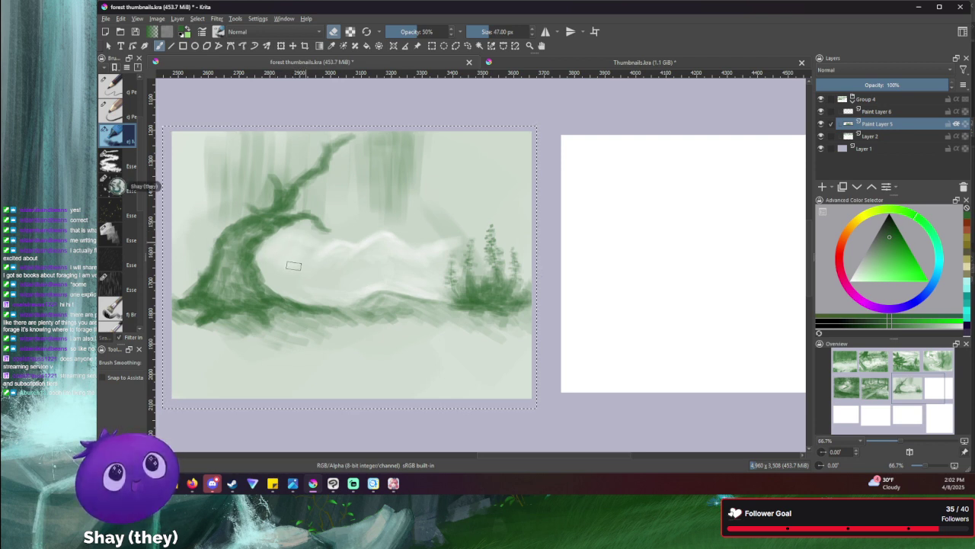
key("bracketleft")
key("bracketleft")
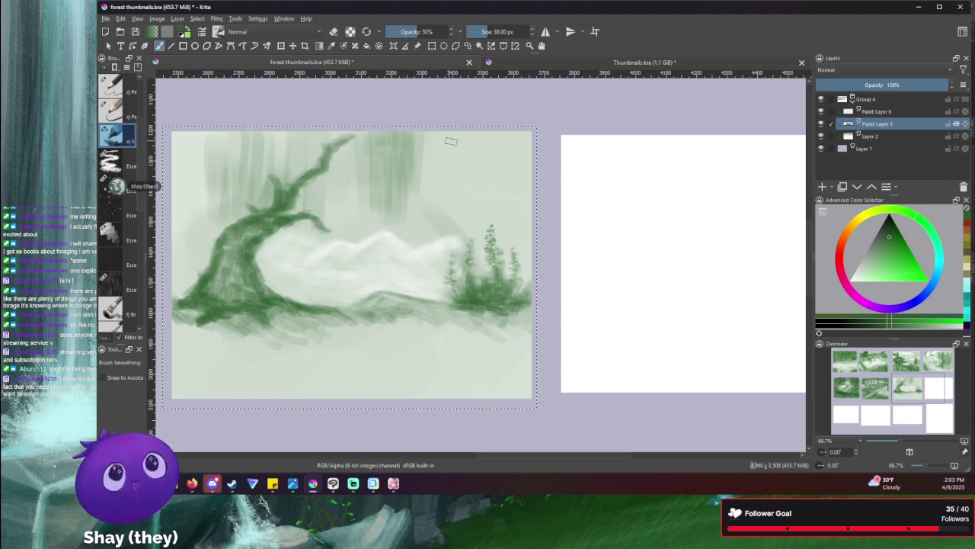
- Enlarge the brush to 176 px and cover the foreground below the ground line with a flat light green wash
key("bracketright")
key("bracketright")
key("bracketright")
key("bracketright")
key("bracketright")
key("bracketright")
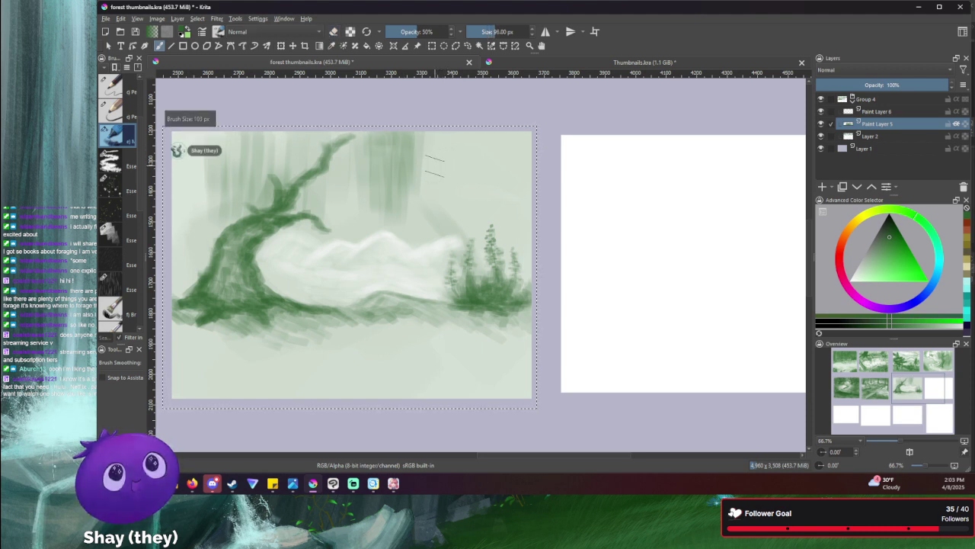
key("bracketright")
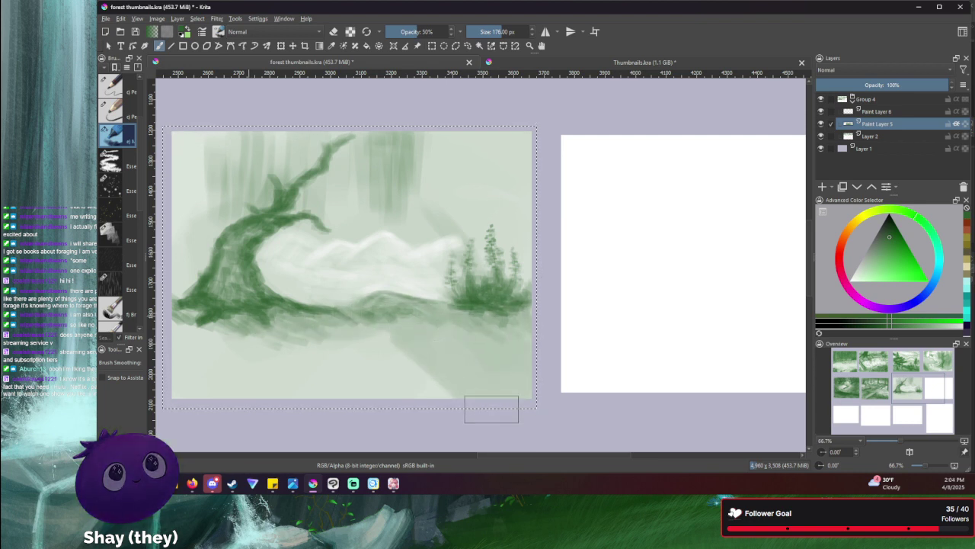
mouse_move(355, 346)
left_mouse_down()
mouse_move(384, 402)
mouse_move(329, 389)
left_mouse_up()
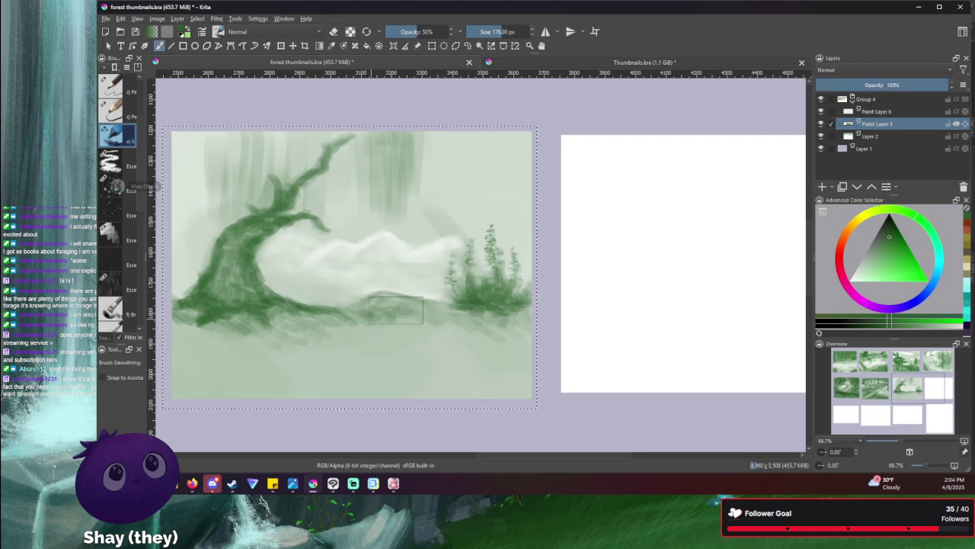
mouse_move(480, 323)
left_mouse_down()
mouse_move(513, 357)
mouse_move(511, 400)
left_mouse_up()
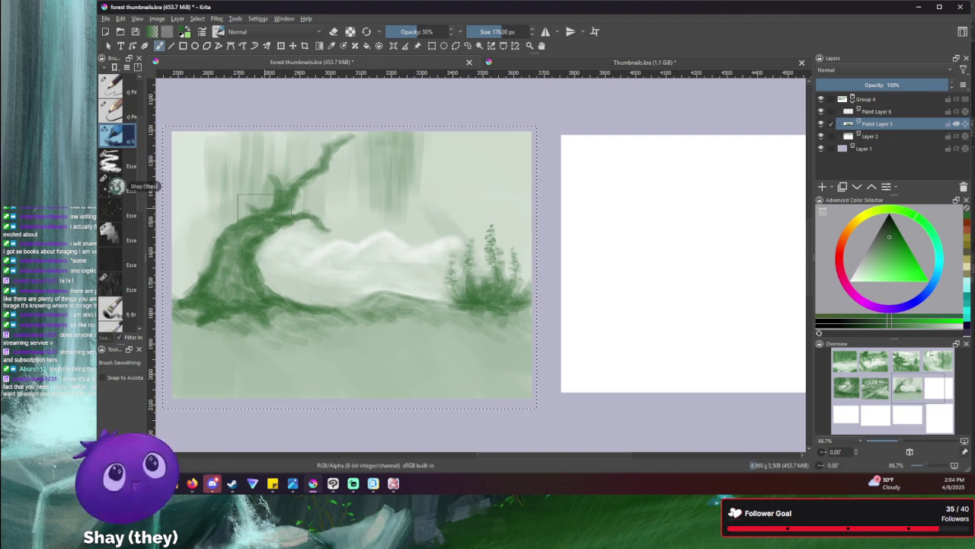
- Lighten the cloud bank beside the tree trunk with a 55 px eraser
key("bracketleft")
key("bracketleft")
key("bracketleft")
key("bracketleft")
key("bracketleft")
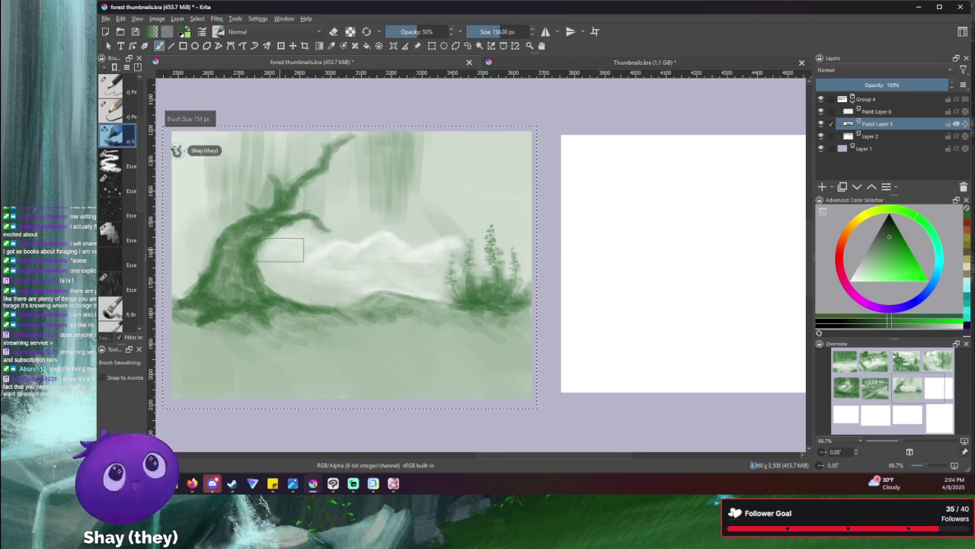
key("bracketleft")
key("bracketleft")
key("bracketleft")
key("e")
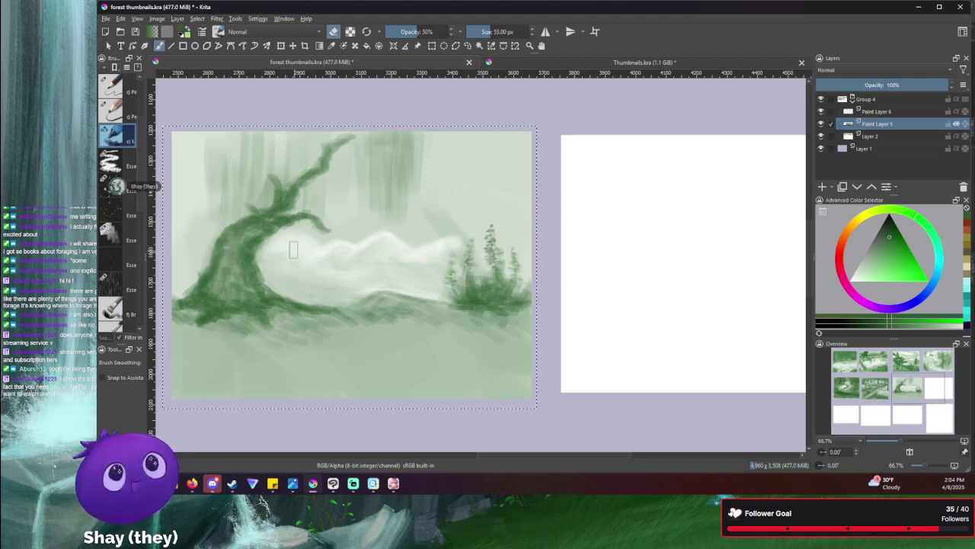
- Erase a puffy white cloud near the frame's right edge and a small wispy cloud above it with a 22 px eraser
key("bracketleft")
key("bracketleft")
key("bracketleft")
key("bracketleft")
key("bracketleft")
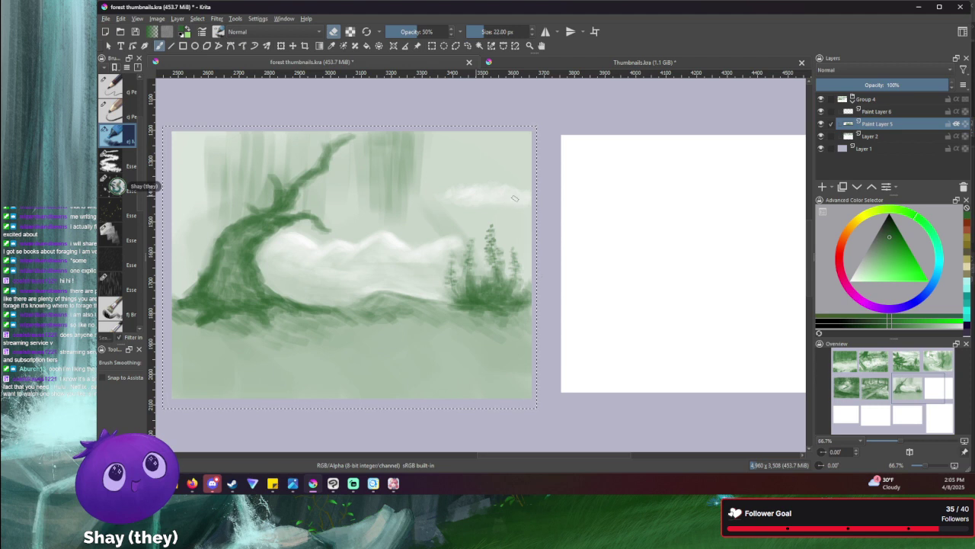
left_click_drag(479, 188, 526, 193)
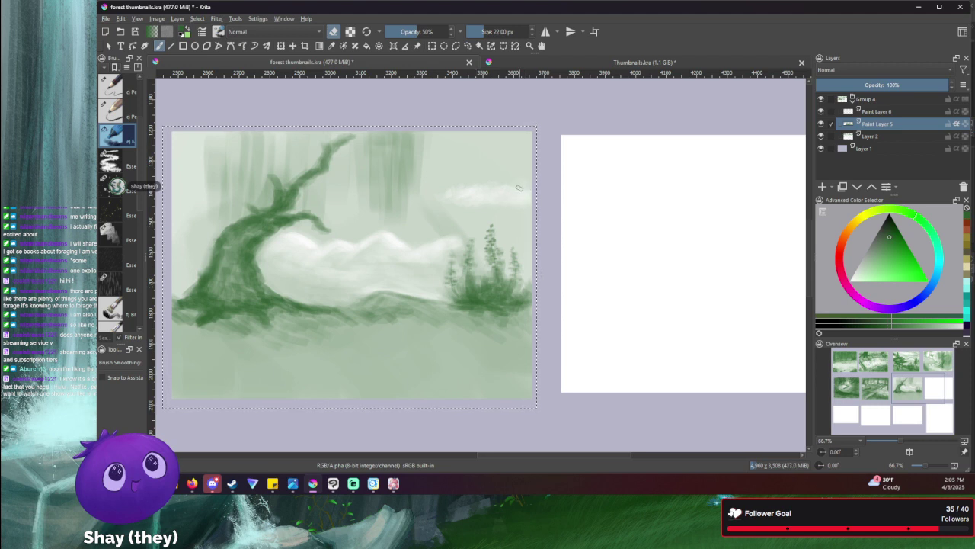
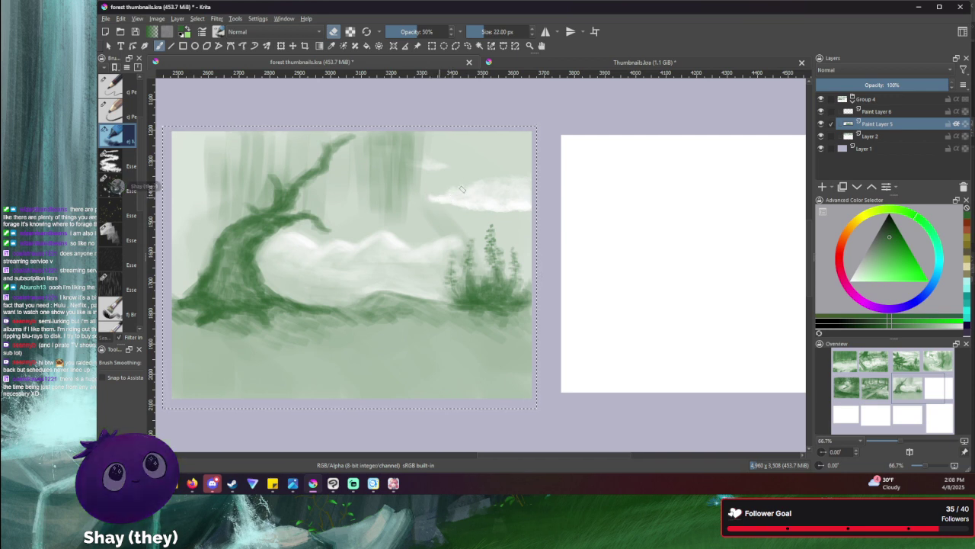
left_click_drag(461, 189, 480, 183)
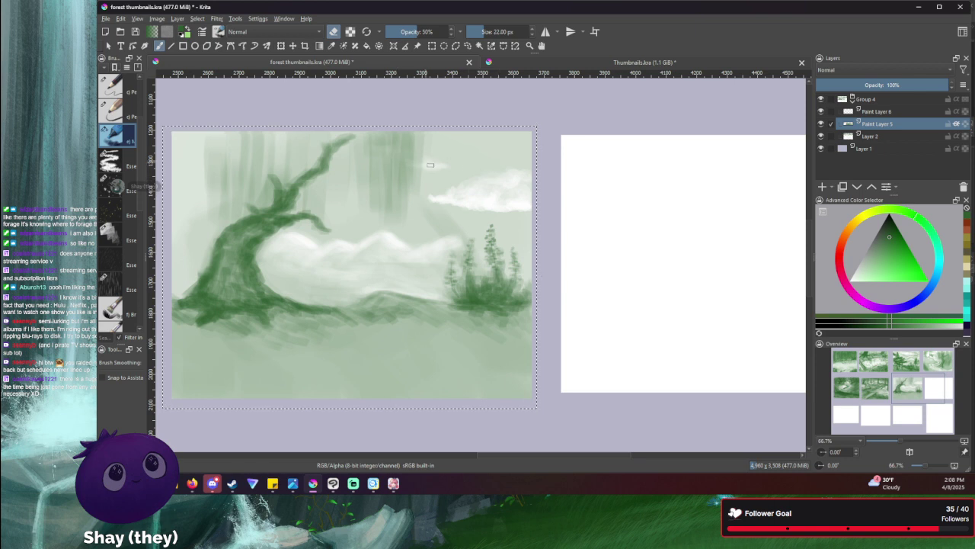
left_click_drag(440, 160, 427, 163)
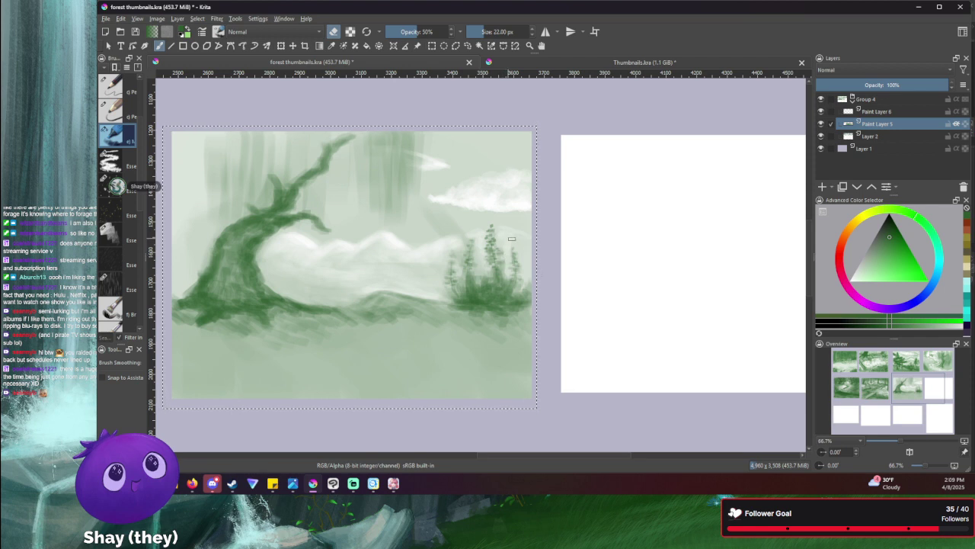
- Erase a white peak behind the tall plants at 22 px, and darken the ground line and near bank with a brush of that size
left_click_drag(520, 245, 519, 241)
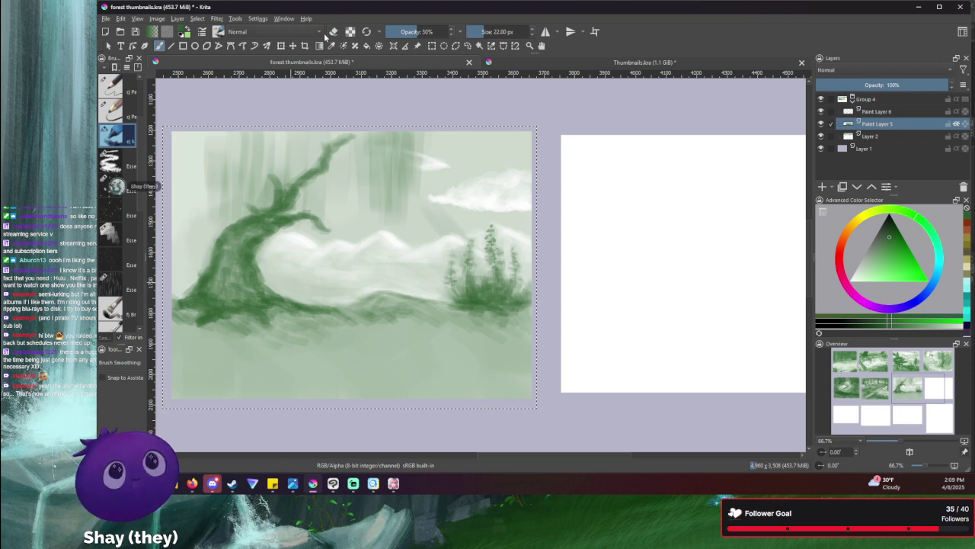
left_click_drag(358, 296, 424, 300)
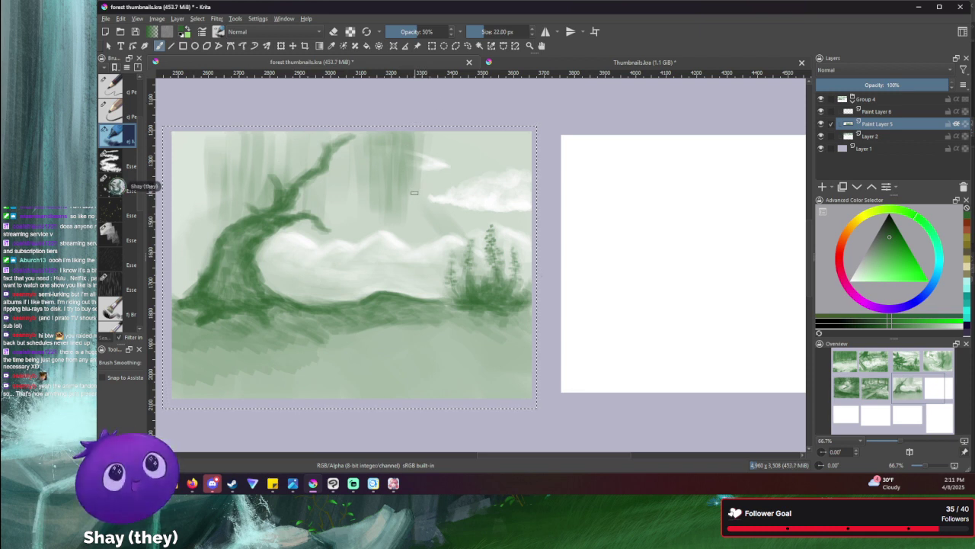
- Paint a curtain of hanging foliage down from the frame's upper edge around the tree, enlarging the brush from 22 to 44 px
left_click_drag(416, 131, 417, 191)
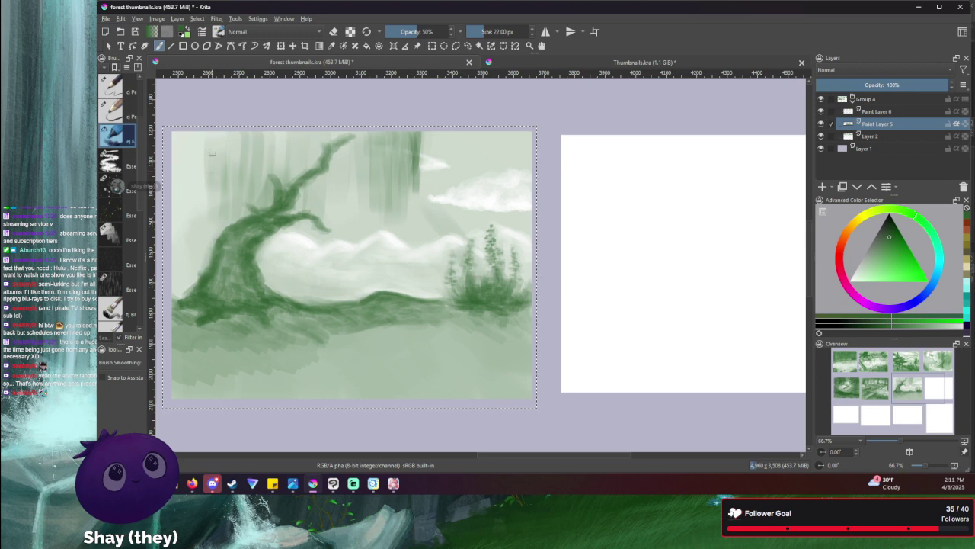
left_click_drag(200, 138, 201, 215)
left_click_drag(243, 161, 257, 161)
left_click_drag(183, 137, 175, 254)
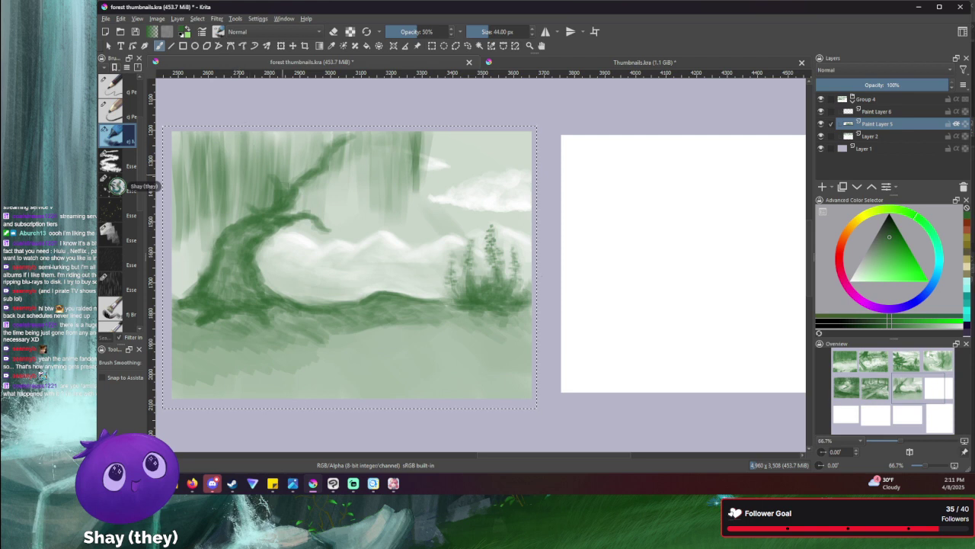
left_click_drag(317, 217, 328, 229)
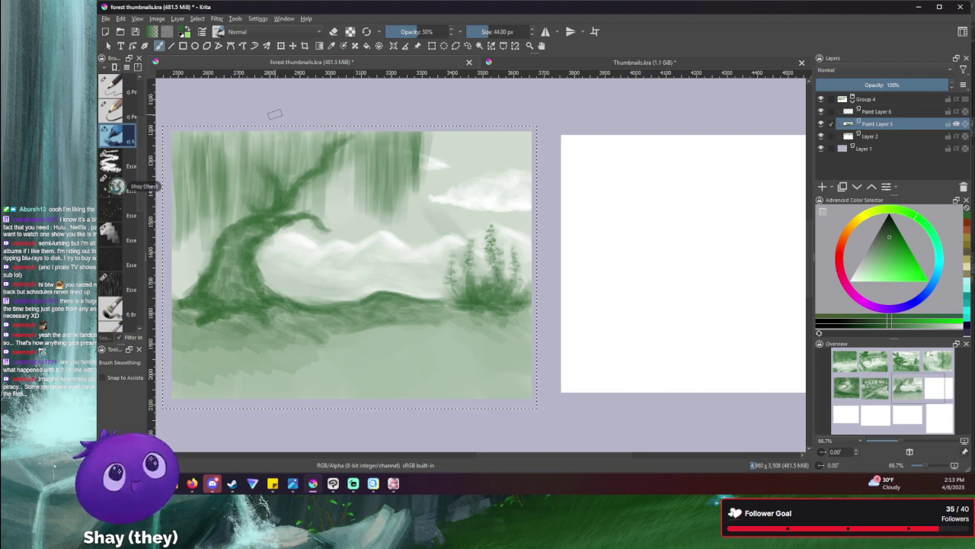
- Reduce the brush to 18 px and refine the tree's upper branches, extending the long branch toward the frame's upper edge
key("bracketleft")
key("bracketleft")
key("bracketleft")
key("bracketleft")
key("bracketleft")
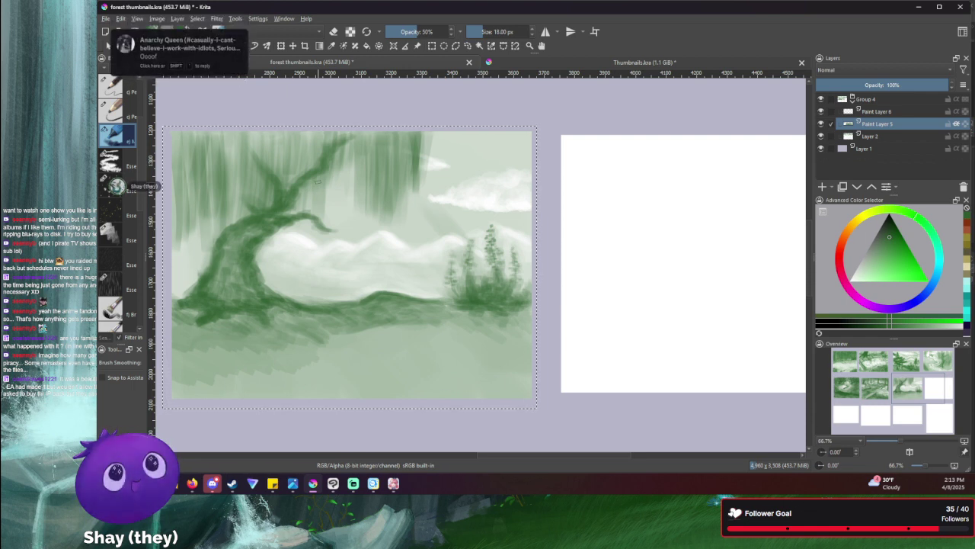
left_click_drag(342, 162, 348, 129)
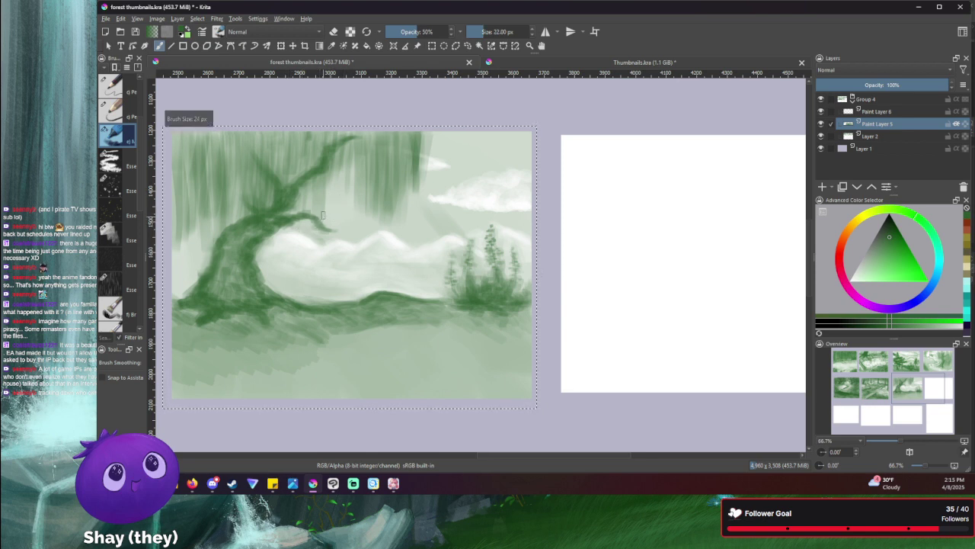
- Enlarge the brush to 68 px, thicken the hanging foliage with broad strokes and tone down the white area beneath the low branch
key("bracketright")
key("bracketright")
key("bracketright")
key("bracketright")
key("bracketright")
key("bracketright")
key("bracketright")
key("bracketright")
key("bracketright")
key("bracketright")
key("bracketright")
key("bracketright")
key("bracketright")
key("bracketright")
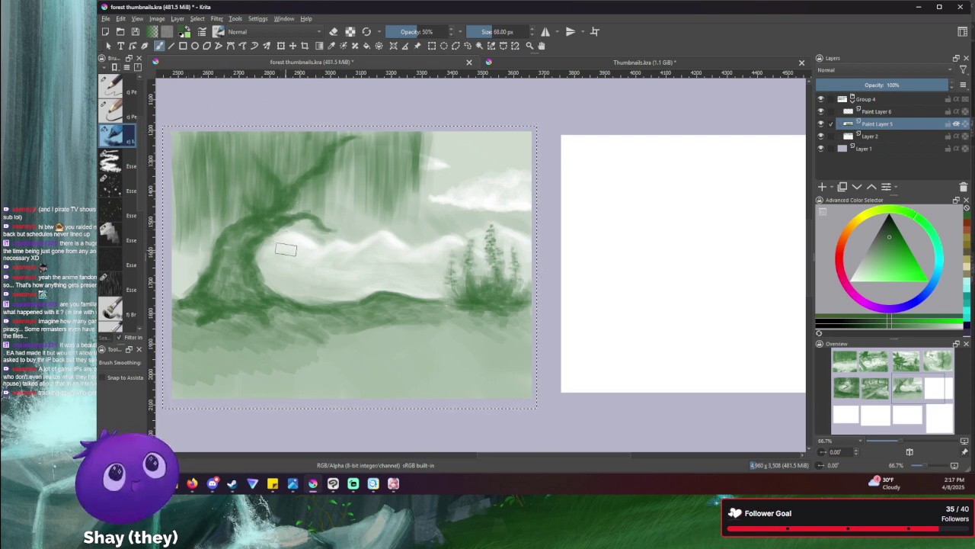
left_click_drag(275, 234, 289, 244)
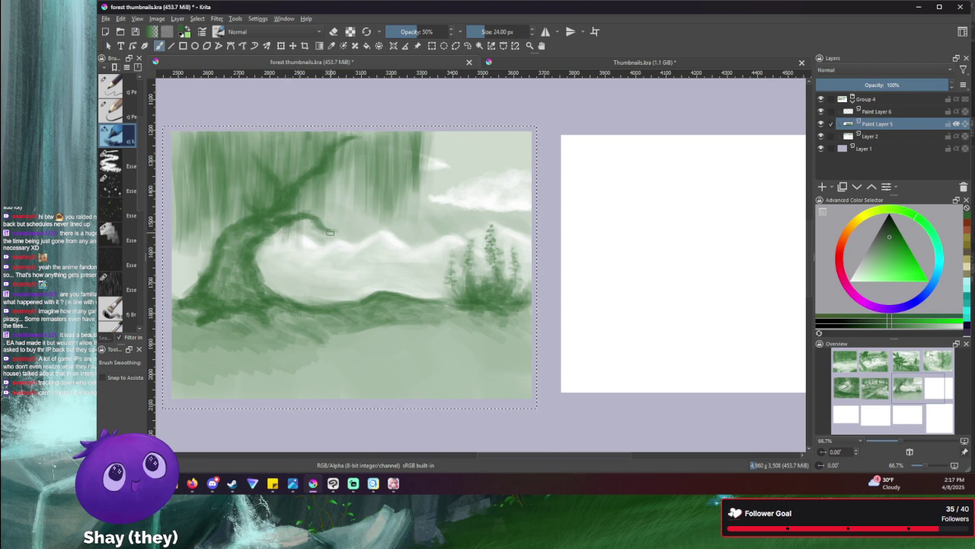
- Paint thin strands hanging from the low branch's tip and add fine dark streaks to the foliage curtain with an 11 px brush
key("bracketleft")
key("bracketleft")
left_click_drag(333, 236, 336, 259)
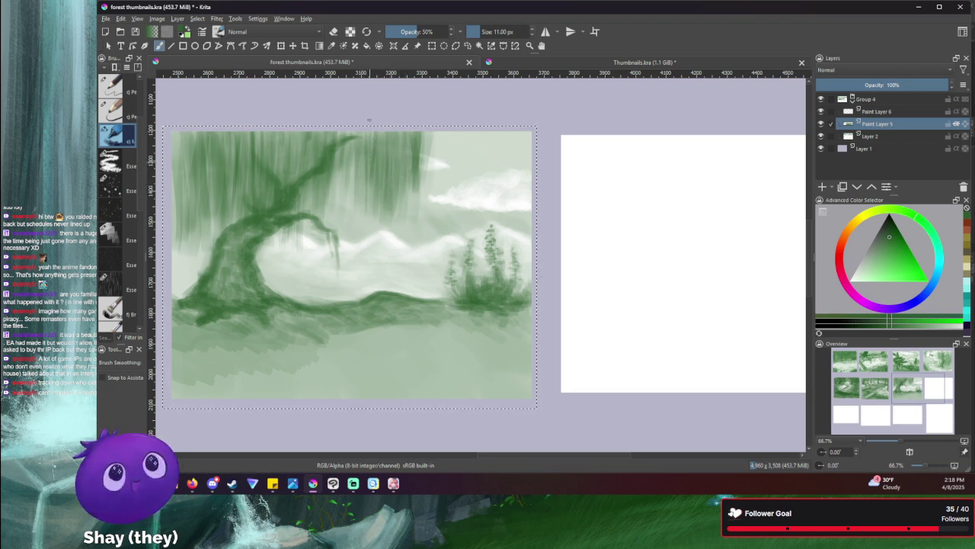
left_click_drag(384, 131, 387, 158)
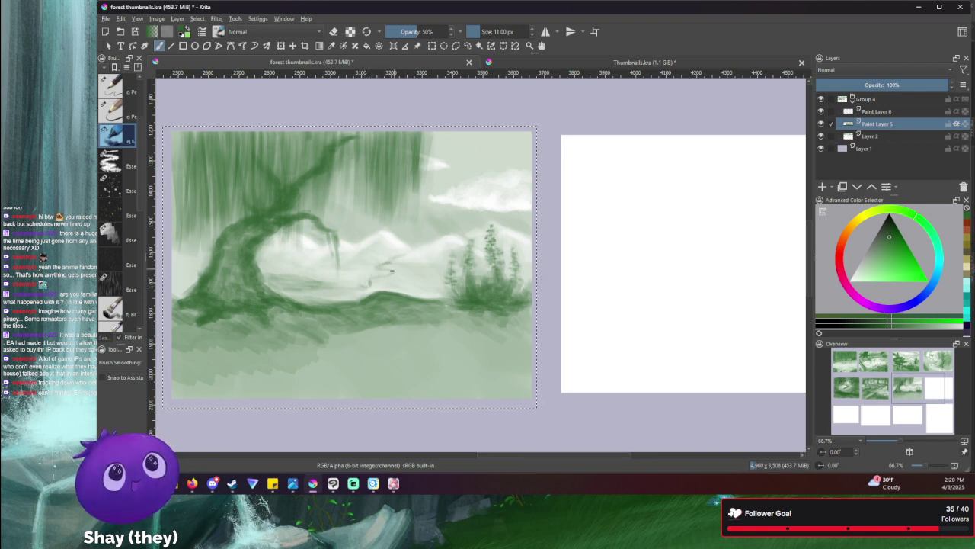
- Reduce the brush to 4 px and draw the winding stream and shoreline in the valley between the trunk and the tall plants
key("bracketleft")
key("bracketleft")
key("bracketleft")
key("bracketleft")
key("bracketleft")
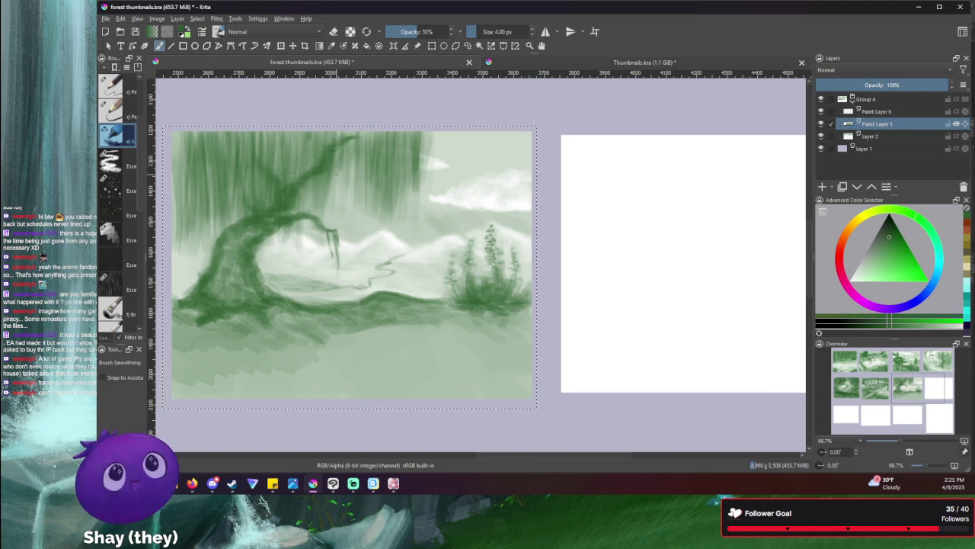
- Enlarge the brush to 38 px and shade the valley floor around the stream with soft light green strokes
key("bracketright")
key("bracketright")
key("bracketright")
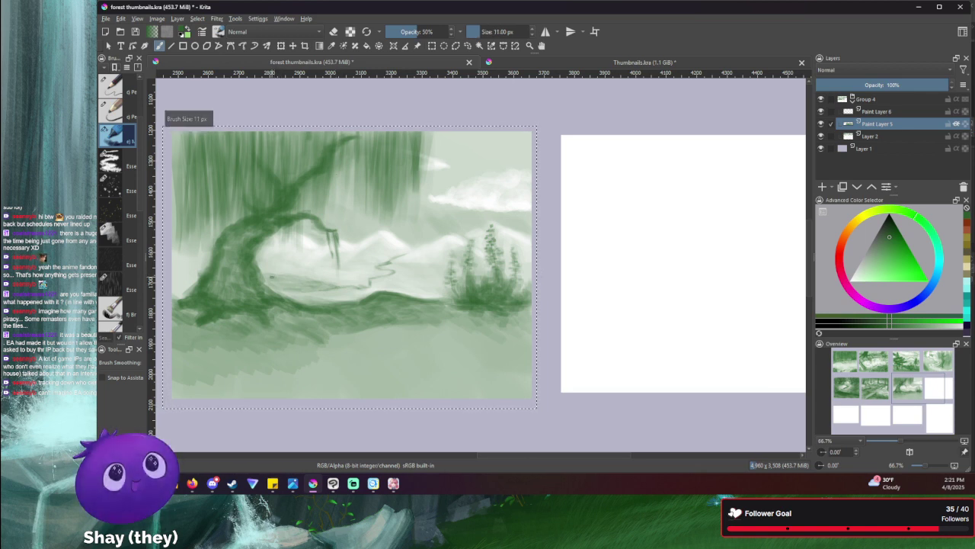
key("bracketright")
key("bracketright")
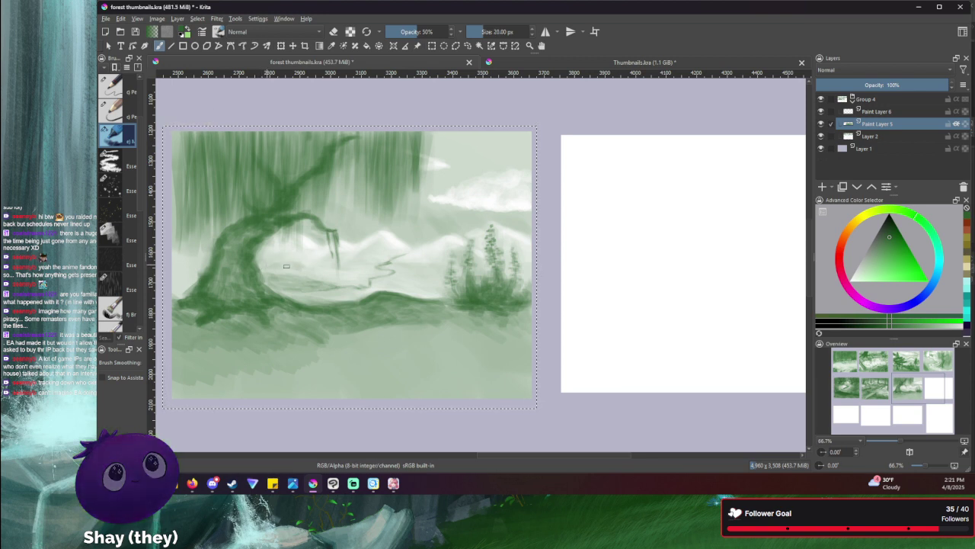
key("bracketright")
key("bracketright")
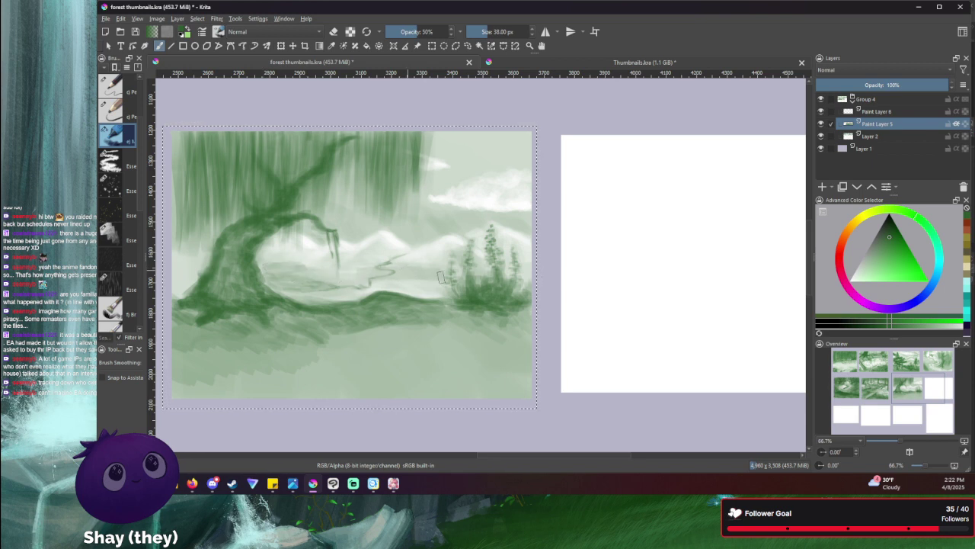
left_click_drag(380, 273, 388, 284)
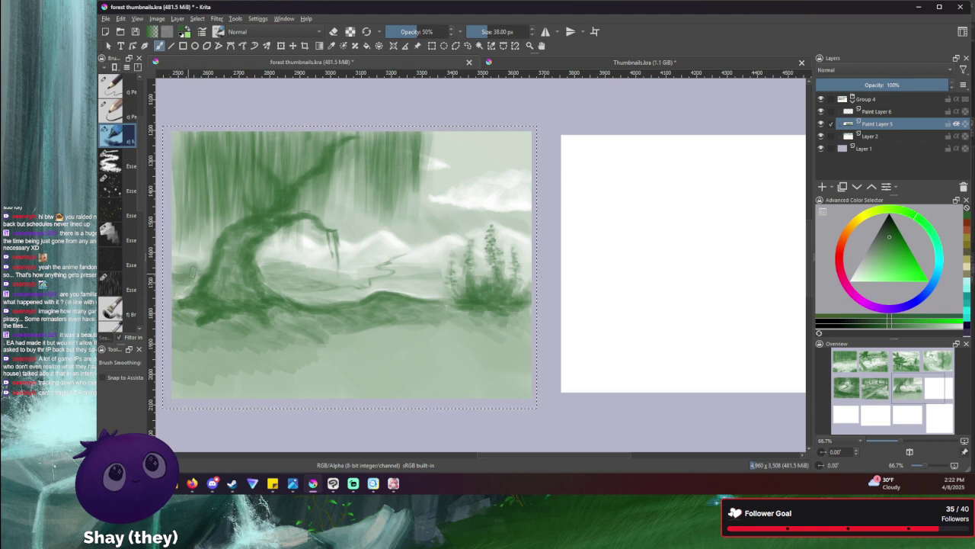
- Lighten the distant land beside the trunk with the eraser, reducing it from 38 to 15 px
key("e")
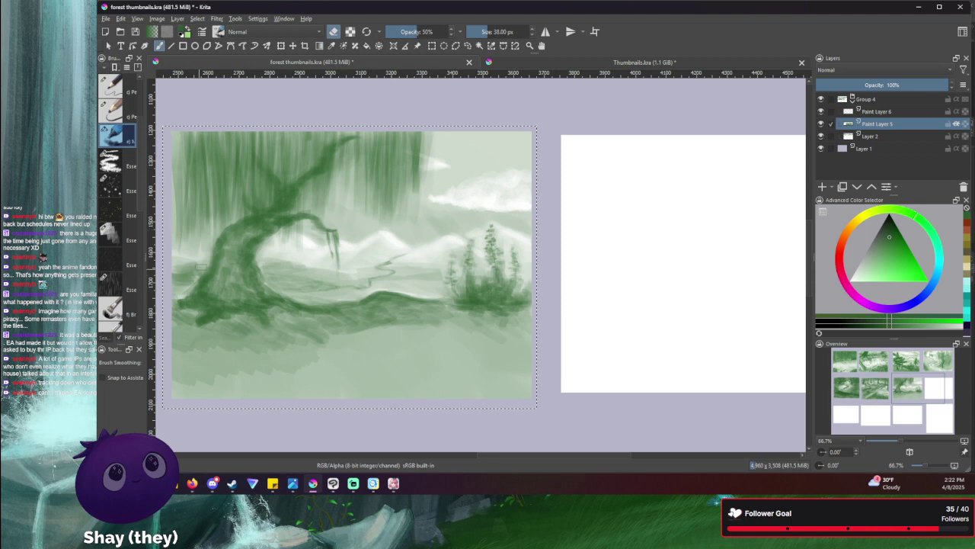
key("bracketleft")
key("bracketleft")
key("bracketleft")
key("bracketleft")
key("bracketleft")
key("bracketleft")
key("e")
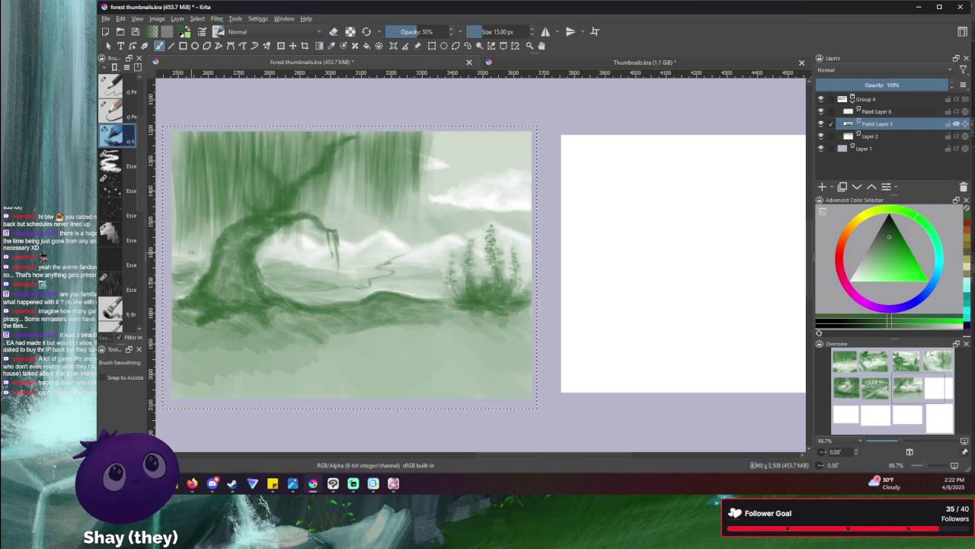
- Darken the bank beside the stream with a 14 px brush and clean up around the bend with a 10 px eraser
key("bracketleft")
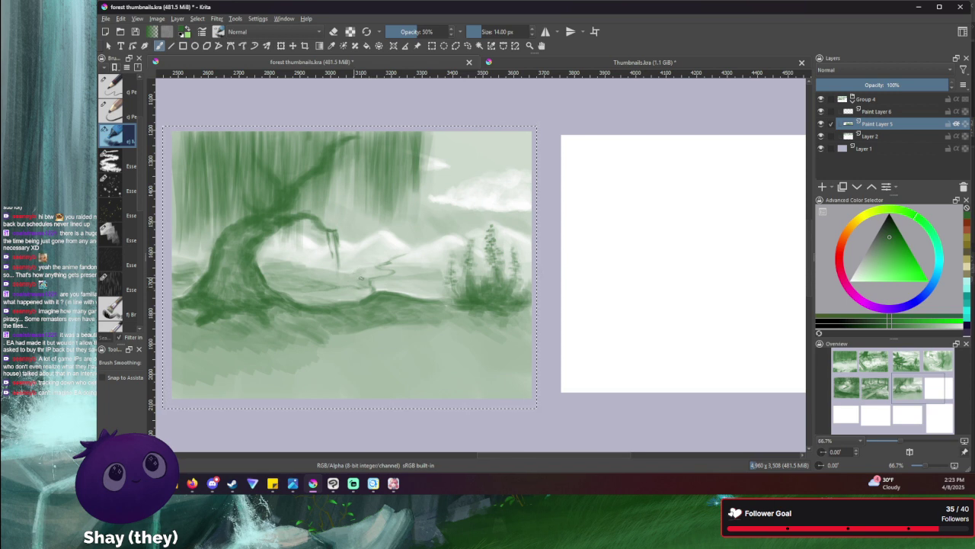
key("bracketleft")
key("bracketleft")
key("e")
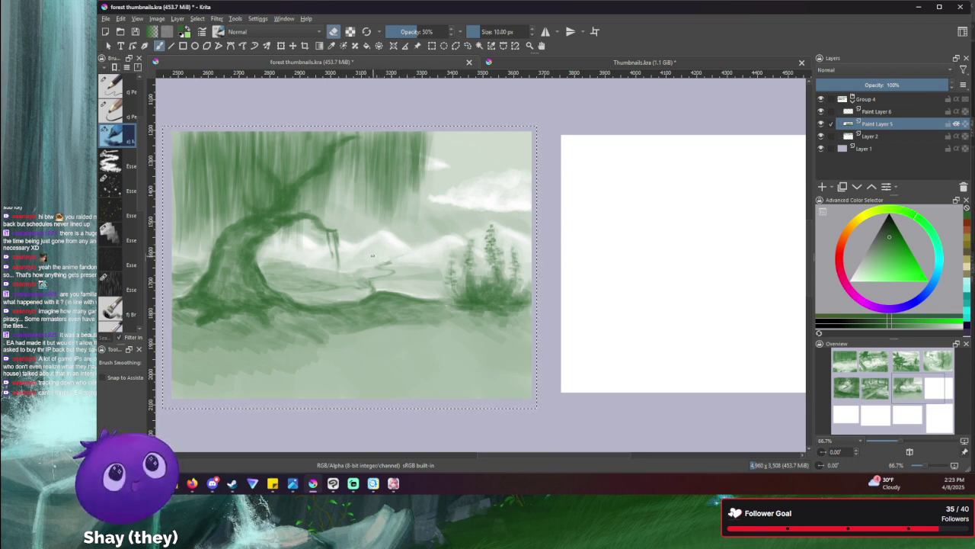
key("e")
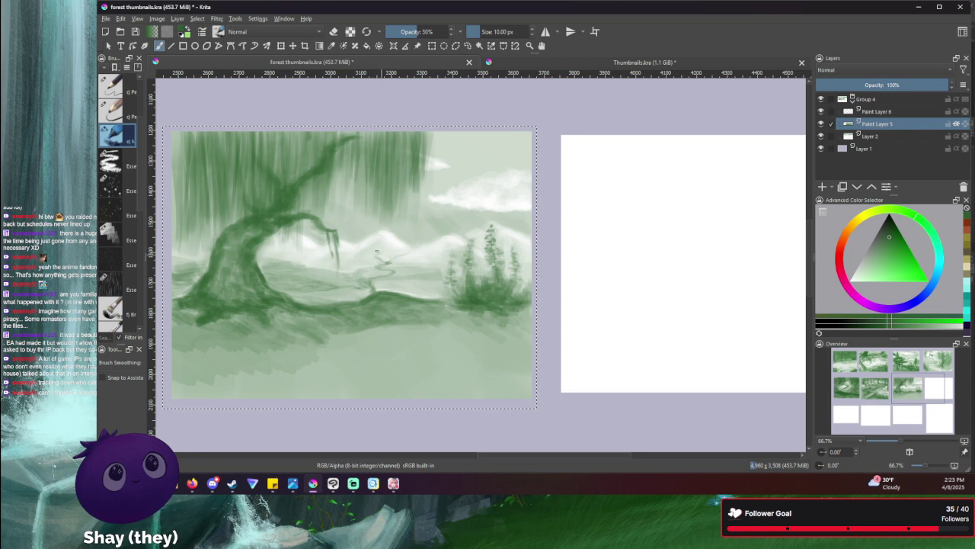
- Reduce the brush to 3 px and add fine lines along the stream's bends toward the mountains
key("bracketleft")
key("bracketleft")
key("bracketleft")
key("bracketleft")
key("bracketleft")
key("bracketleft")
key("bracketleft")
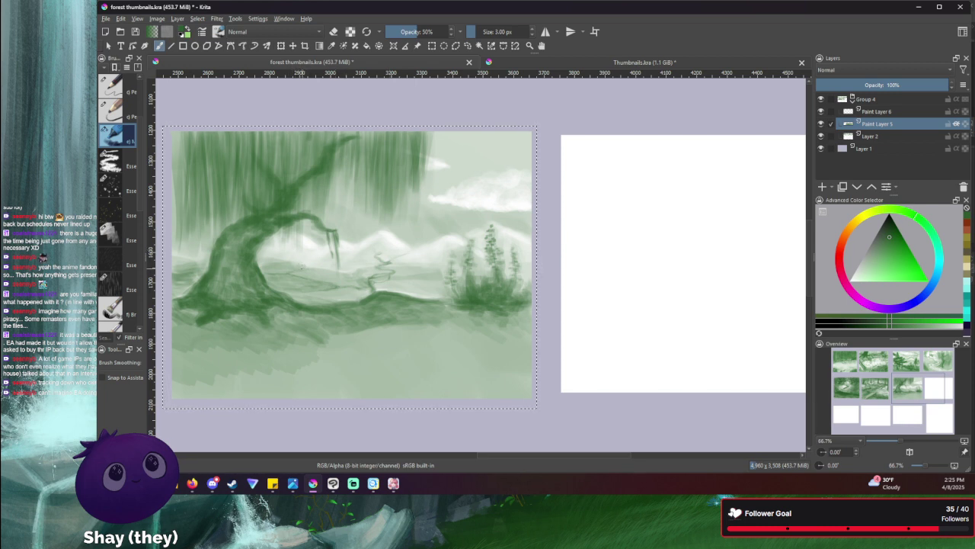
- Shade the valley floor with a 14 px brush and lighten the mountain peaks with the eraser, reducing it to 9 px
key("bracketright")
key("bracketright")
key("bracketright")
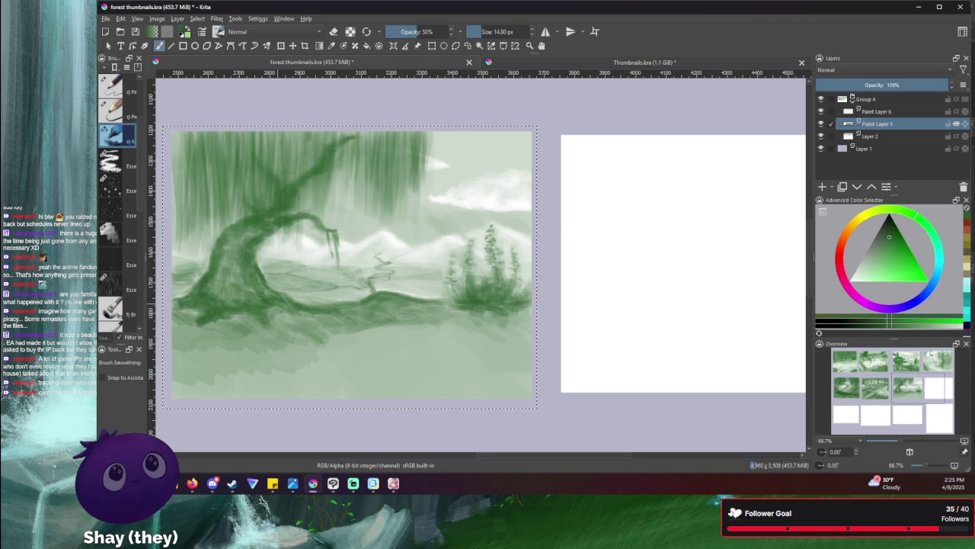
key("e")
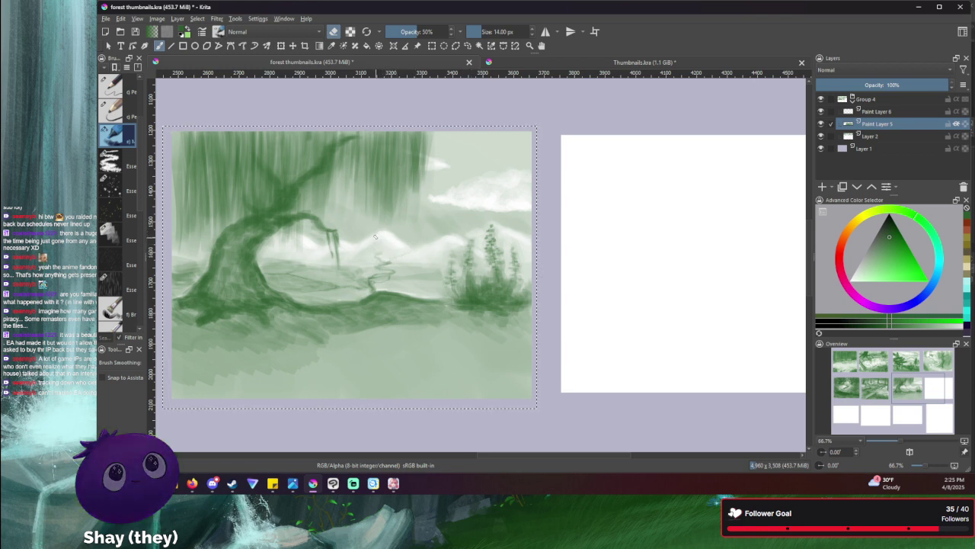
key("bracketleft")
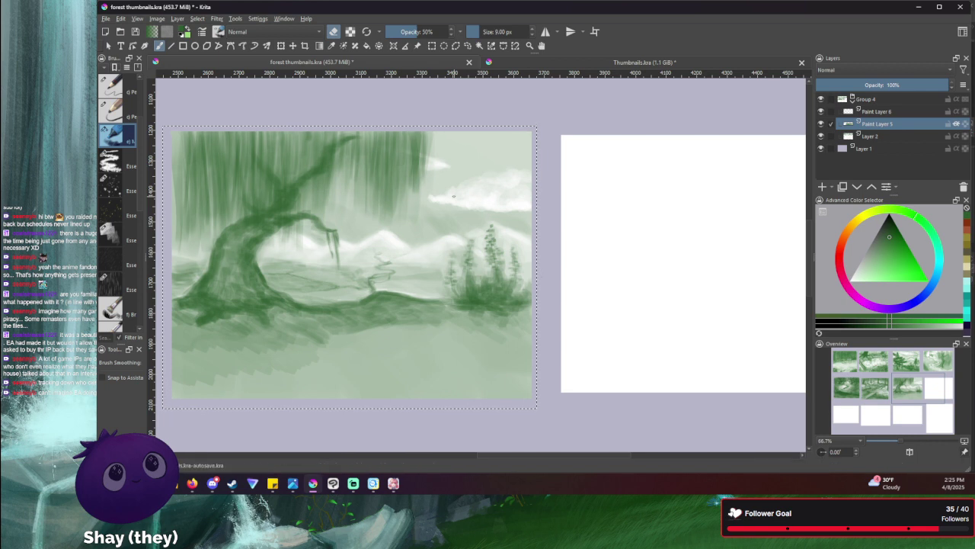
- Enlarge the eraser to 59 px and lighten the sky around the clouds near the frame's right edge
key("bracketright")
key("bracketright")
key("bracketright")
key("bracketright")
key("bracketright")
key("bracketright")
key("bracketright")
key("bracketright")
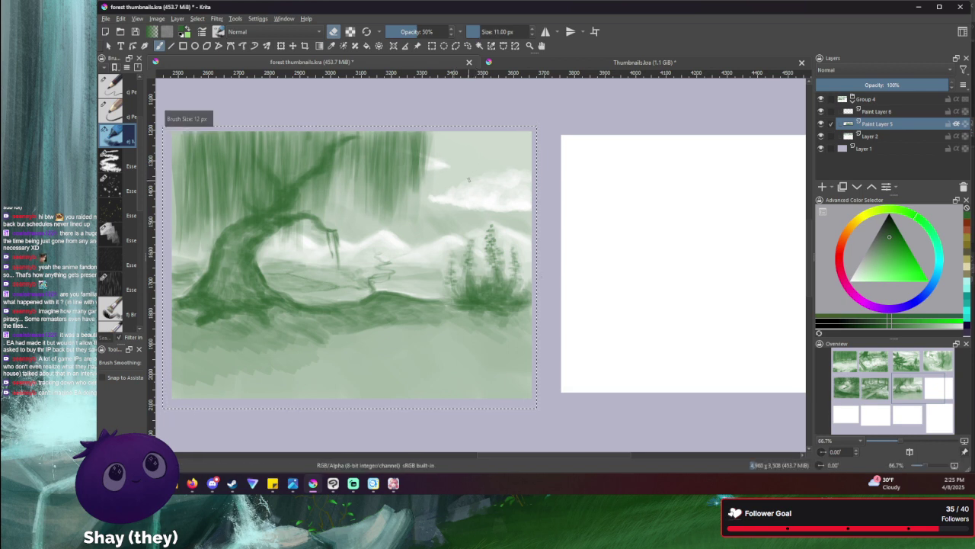
key("bracketright")
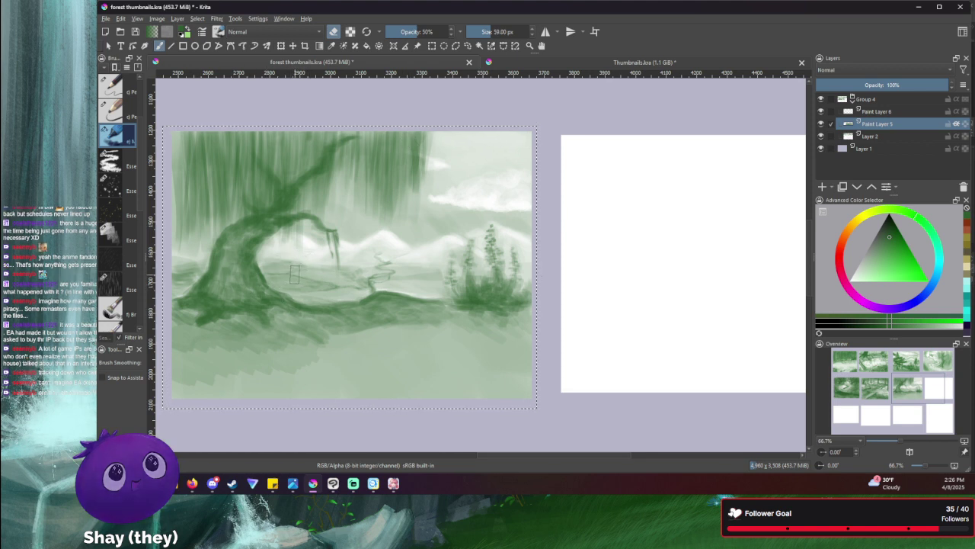
- Shade the valley floor beside the trunk with a 32 px brush, undo the misplaced stroke and reduce the brush to 15 px
key("e")
key("bracketleft")
key("bracketleft")
key("bracketleft")
key("bracketleft")
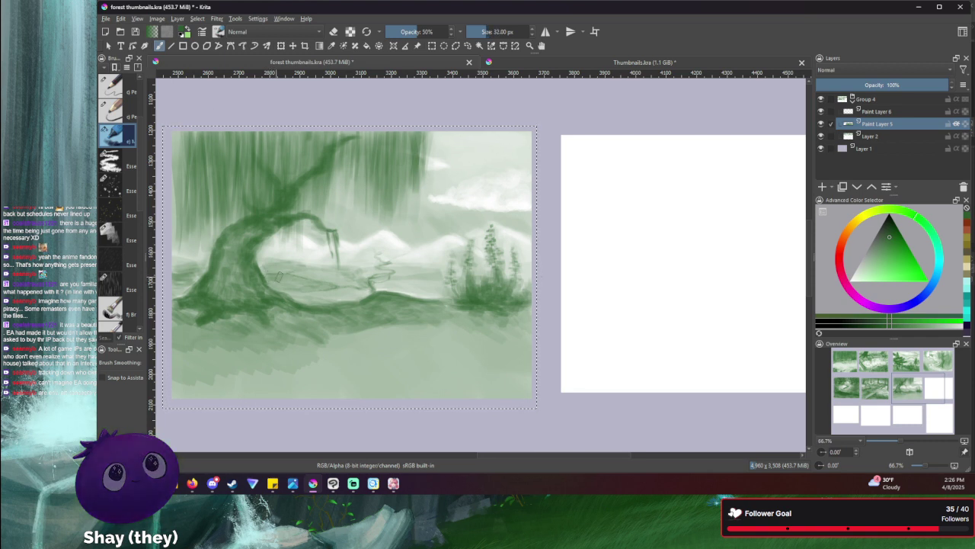
left_click_drag(268, 276, 320, 284)
key("ctrl+z")
key("bracketleft")
key("bracketleft")
key("bracketleft")
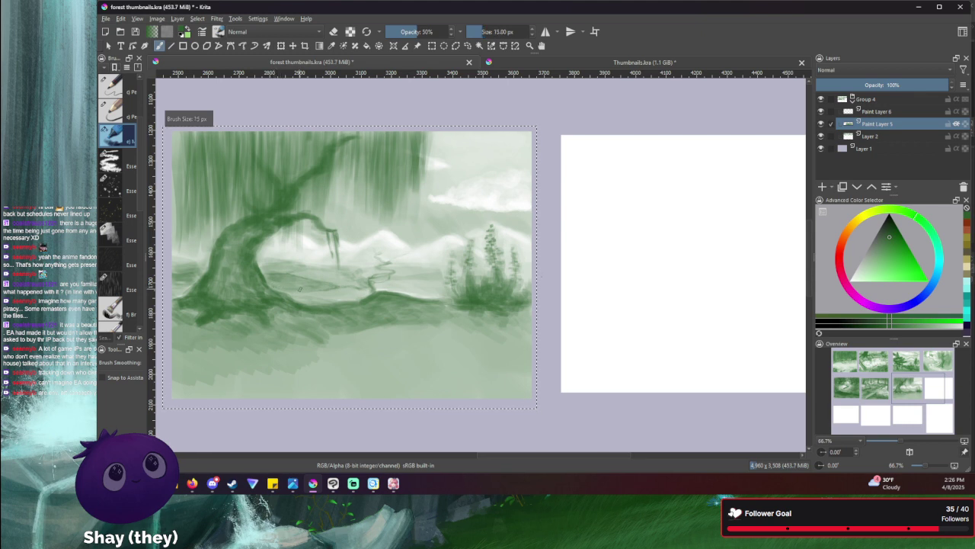
- Lighten the valley details with the eraser reduced to 9 px, and shade the mountain slopes near the plants with a 9 px brush
key("e")
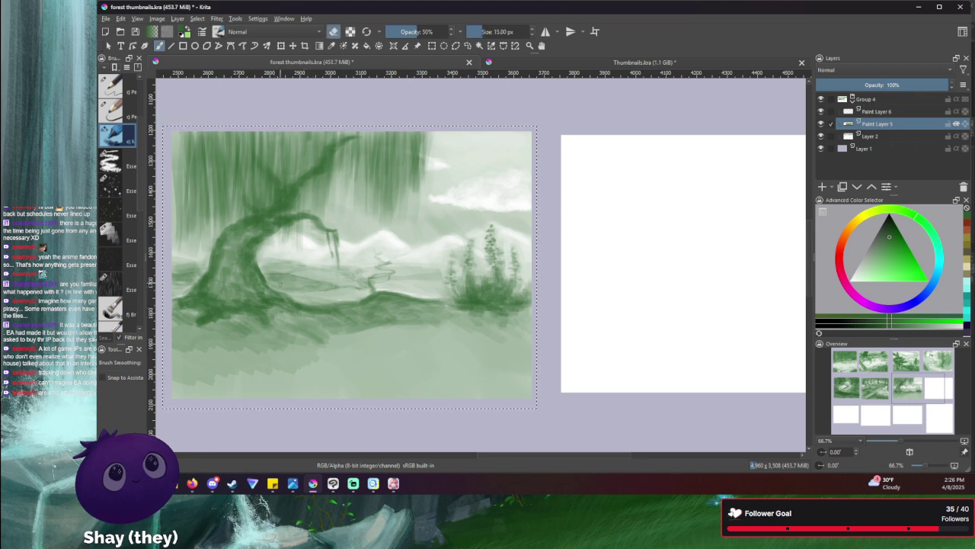
key("bracketleft")
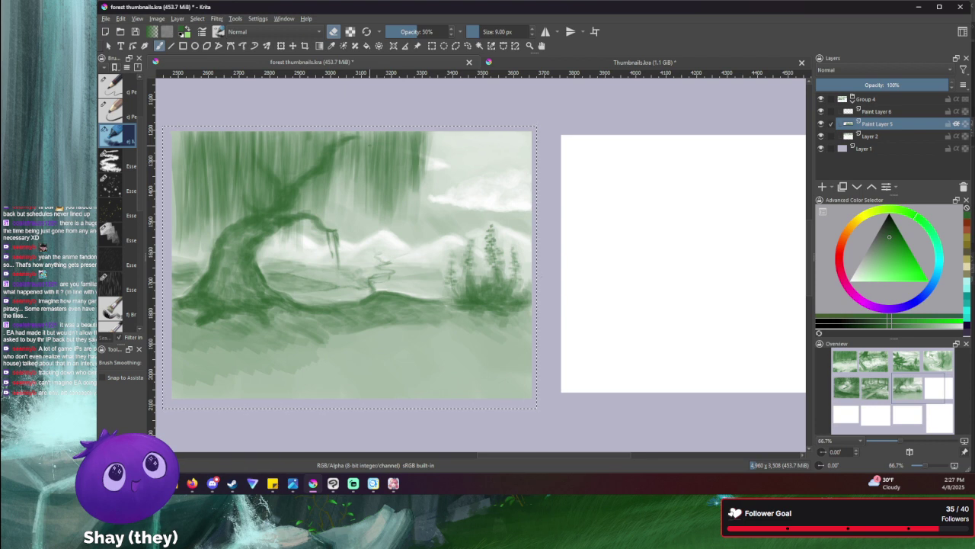
key("e")
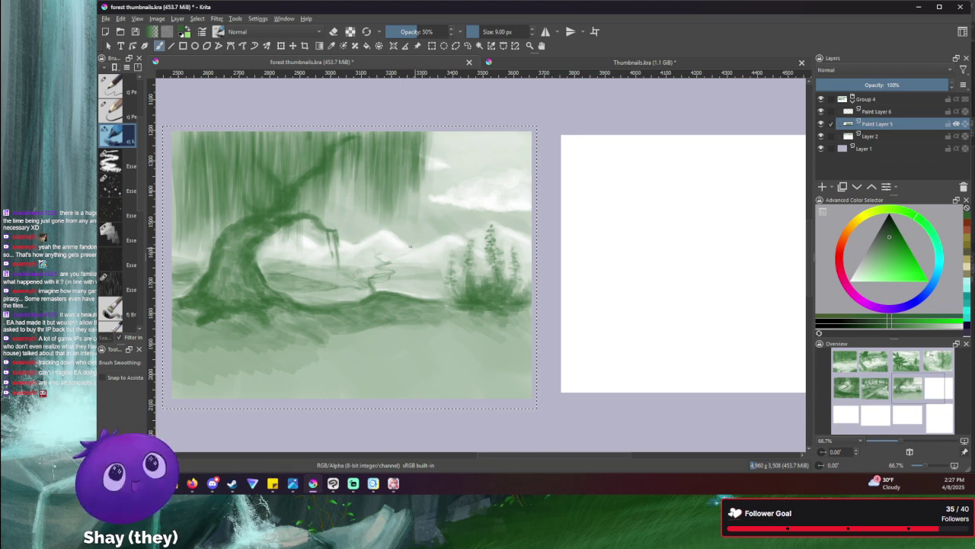
left_click_drag(415, 249, 459, 235)
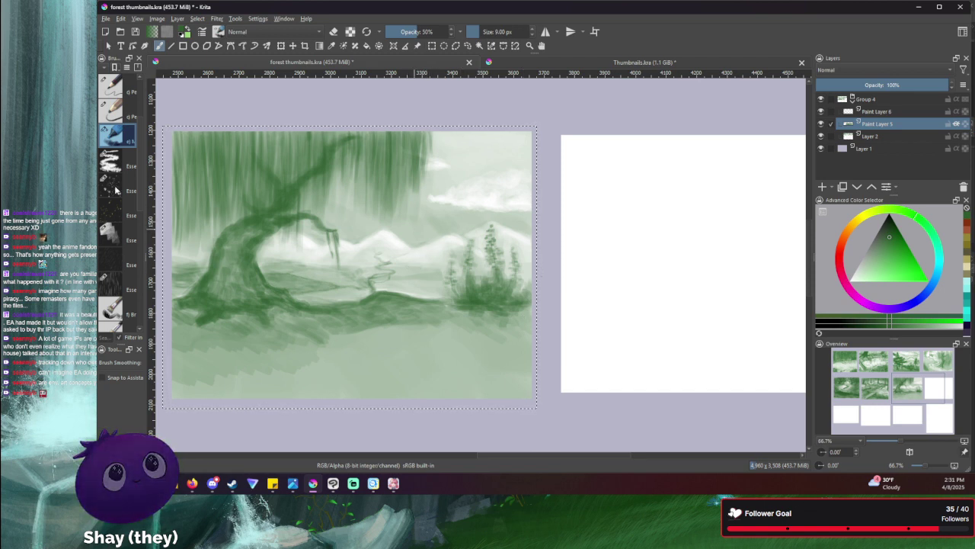
- Switch to the brush preset with the white scribble preview, and lower its opacity to 23% in painting mode at 32 px
left_click(114, 161)
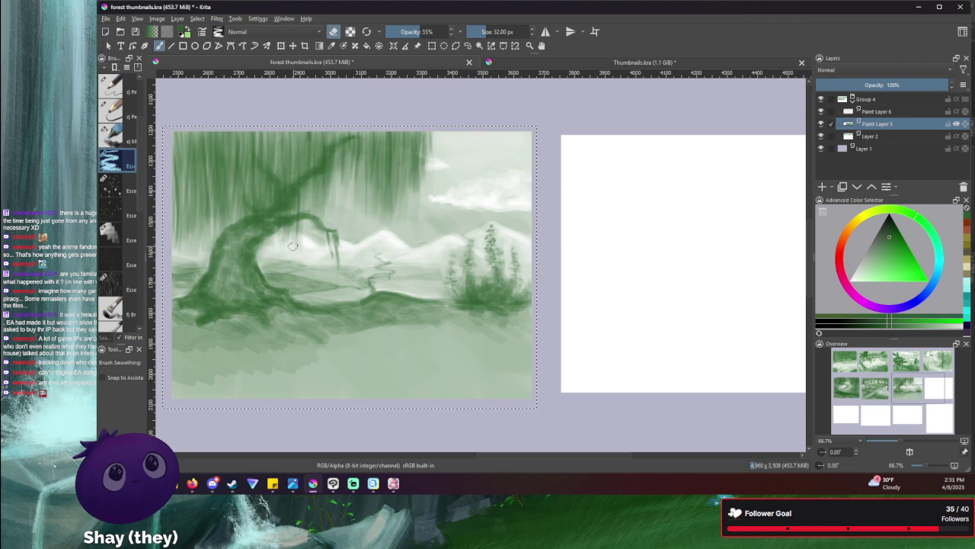
left_click_drag(419, 32, 407, 36)
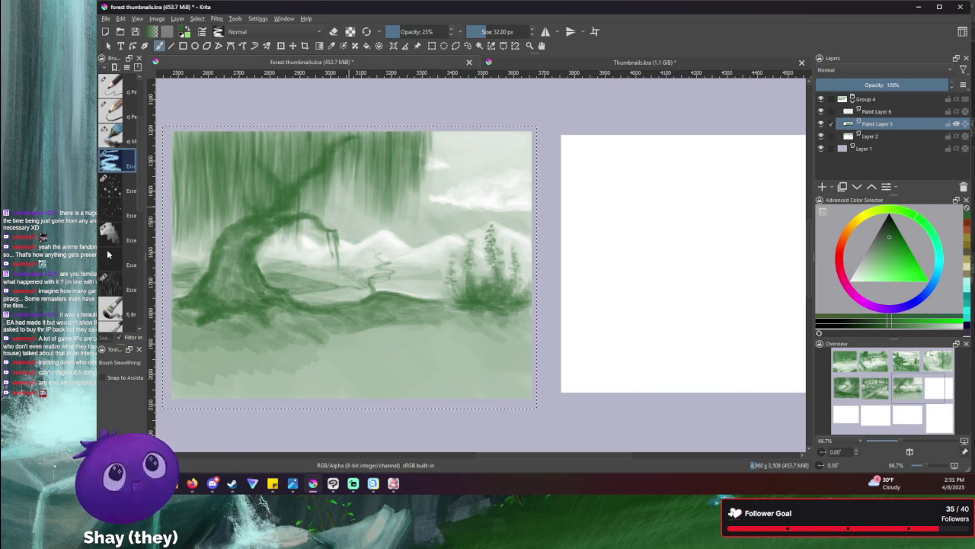
- Try the Stamp Leaves brush at 165 px in the valley beside the tall plants, and undo the stamp
scroll(140, 191, "down", 5)
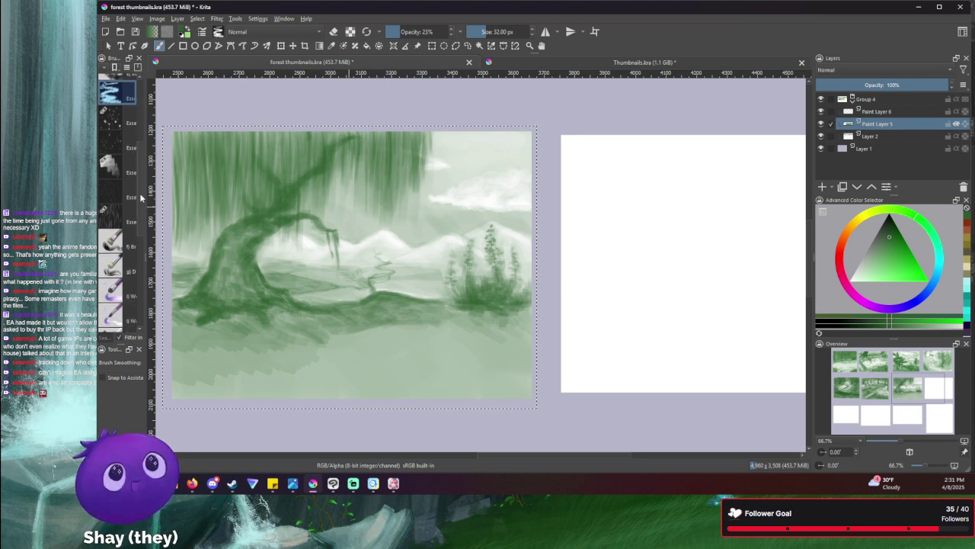
scroll(139, 244, "down", 5)
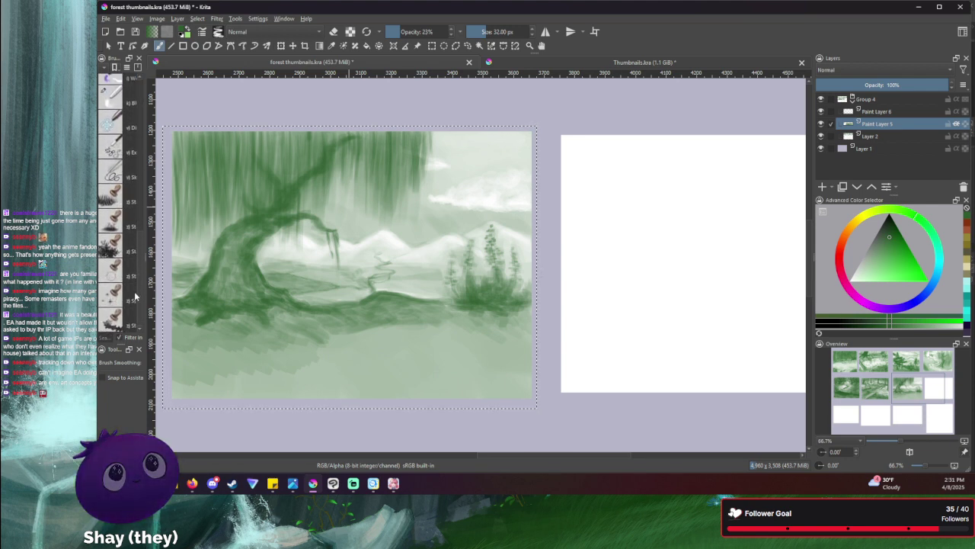
left_click(111, 247)
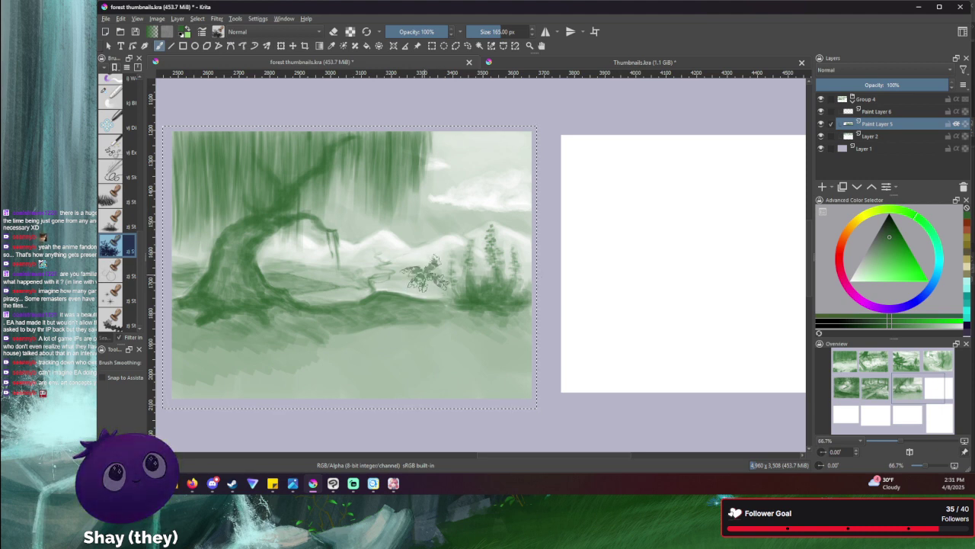
left_click(422, 270)
key("ctrl+z")
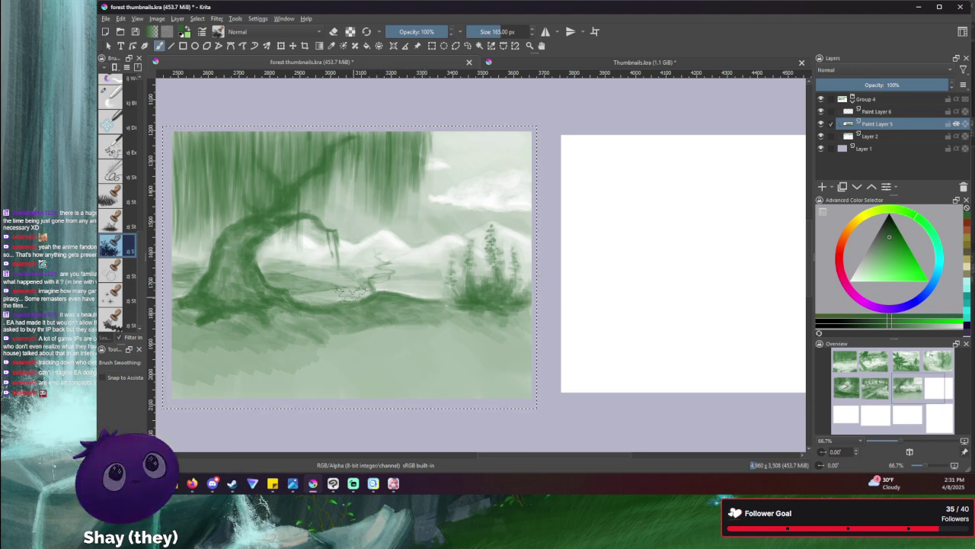
- Reduce the leaf stamp to 41 px, try it once beside the winding stream, and undo it
key("bracketleft")
key("bracketleft")
key("bracketleft")
key("bracketleft")
key("bracketleft")
key("bracketleft")
key("bracketleft")
key("bracketleft")
key("bracketleft")
key("bracketleft")
key("bracketleft")
key("bracketleft")
key("bracketleft")
key("bracketleft")
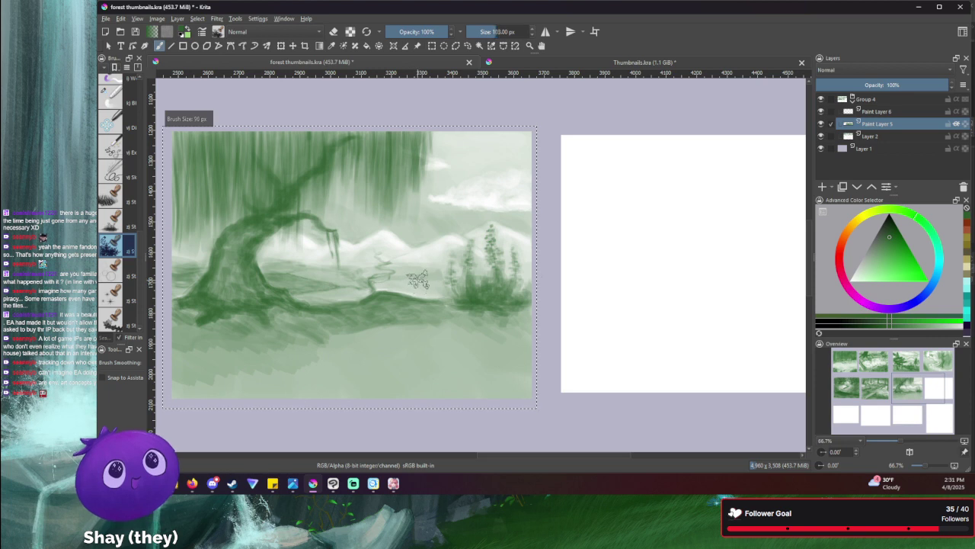
key("bracketleft")
key("bracketleft")
key("bracketleft")
key("bracketleft")
key("bracketleft")
key("bracketleft")
left_click(415, 271)
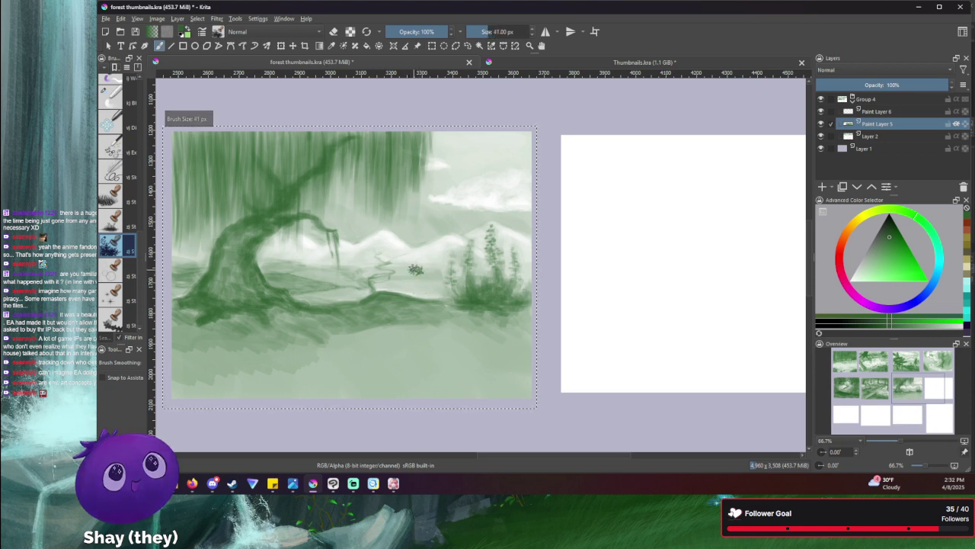
key("ctrl+z")
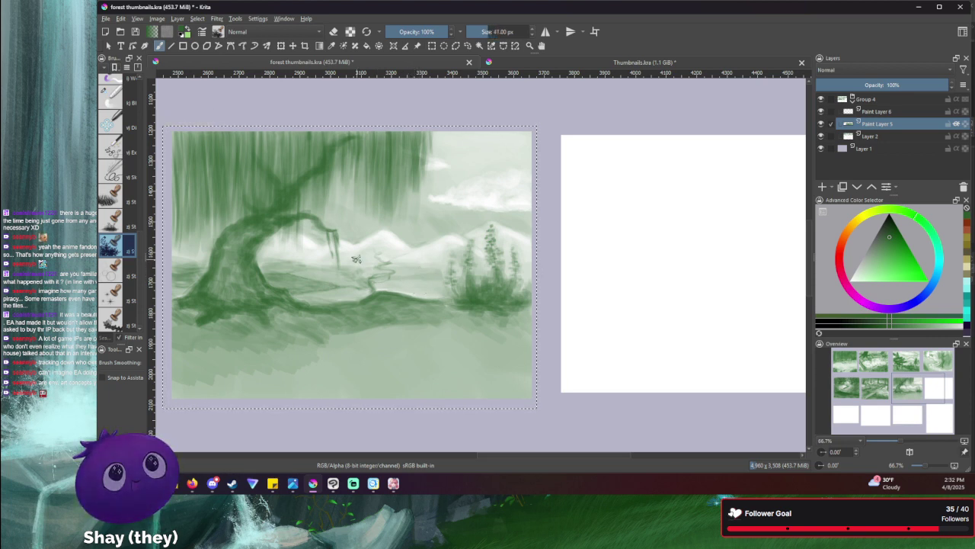
- Go back through the favourite presets and select the Essential Paint Flat Texture brush
scroll(141, 227, "up", 5)
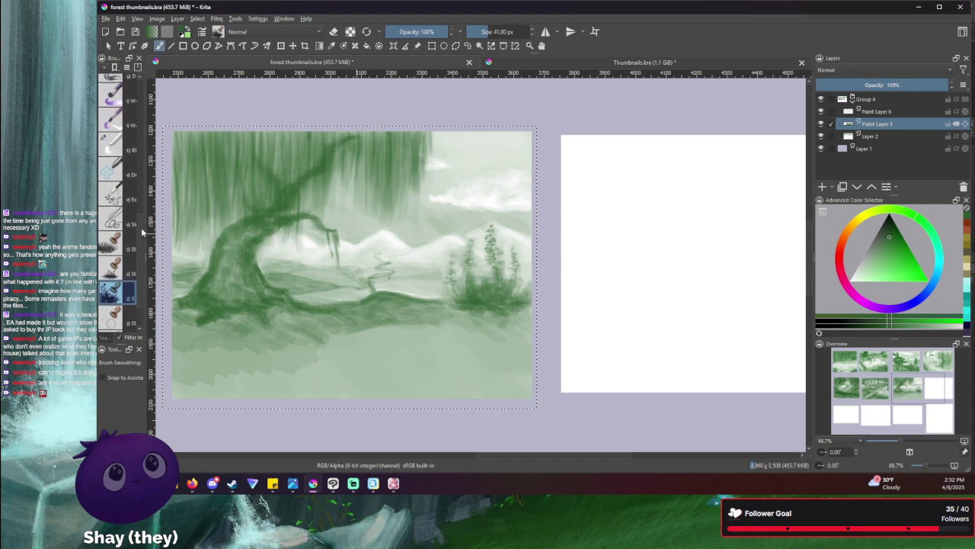
scroll(141, 196, "up", 8)
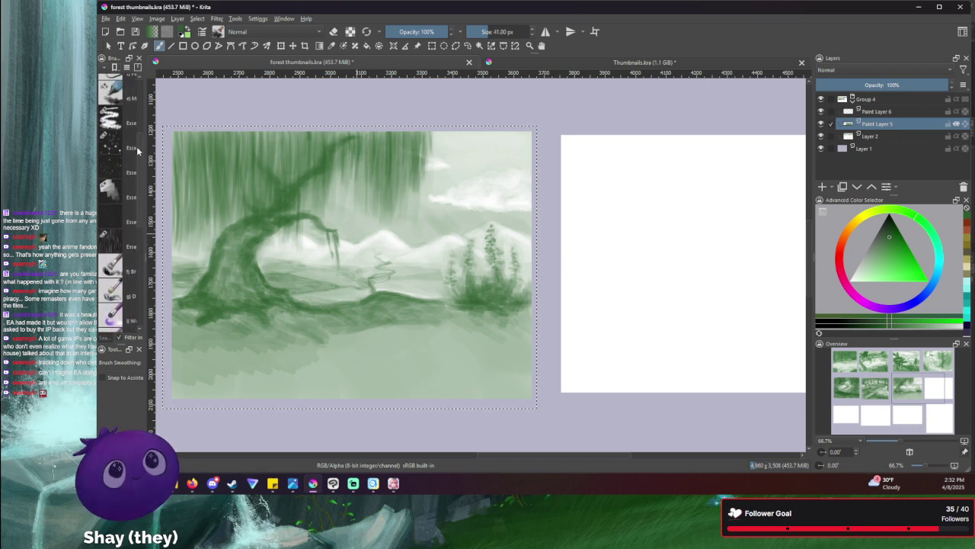
scroll(135, 136, "up", 10)
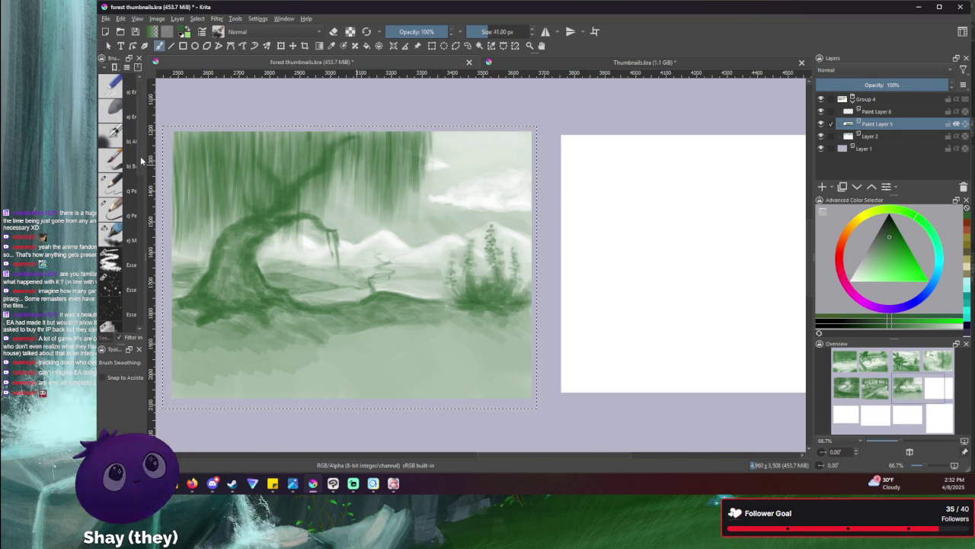
scroll(139, 164, "down", 1)
scroll(139, 164, "down", 3)
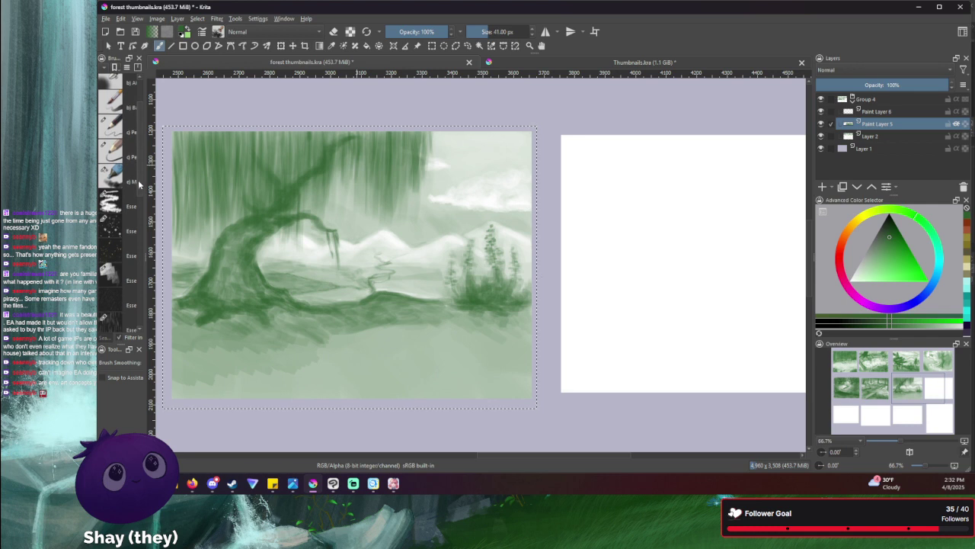
left_click(107, 279)
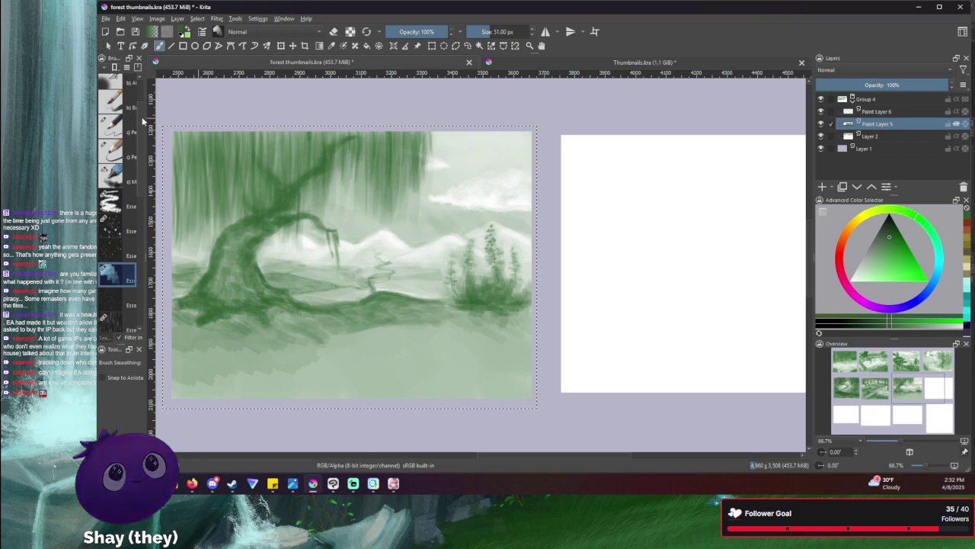
- Widen the brush preset list and filter it by the Essential Plants & Stones tag
left_click_drag(147, 121, 197, 116)
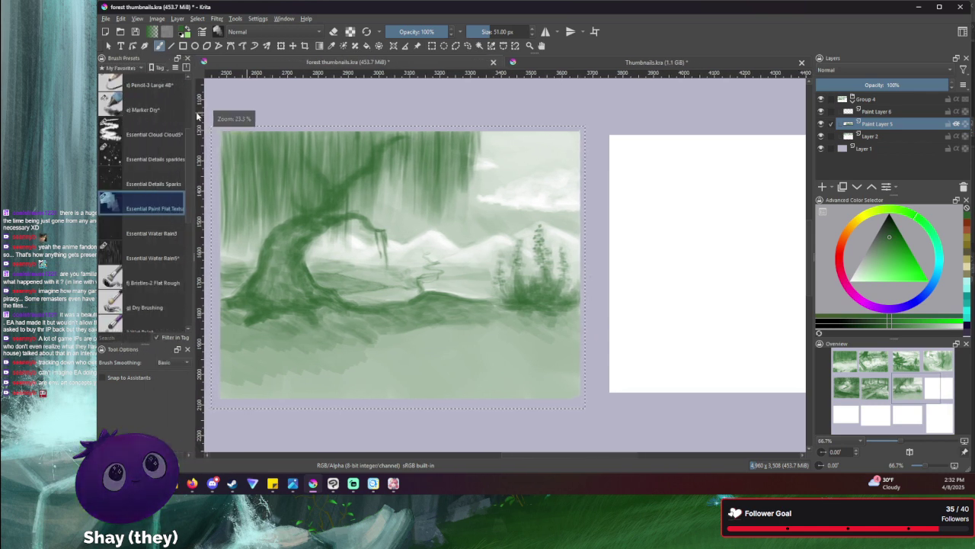
left_click(126, 68)
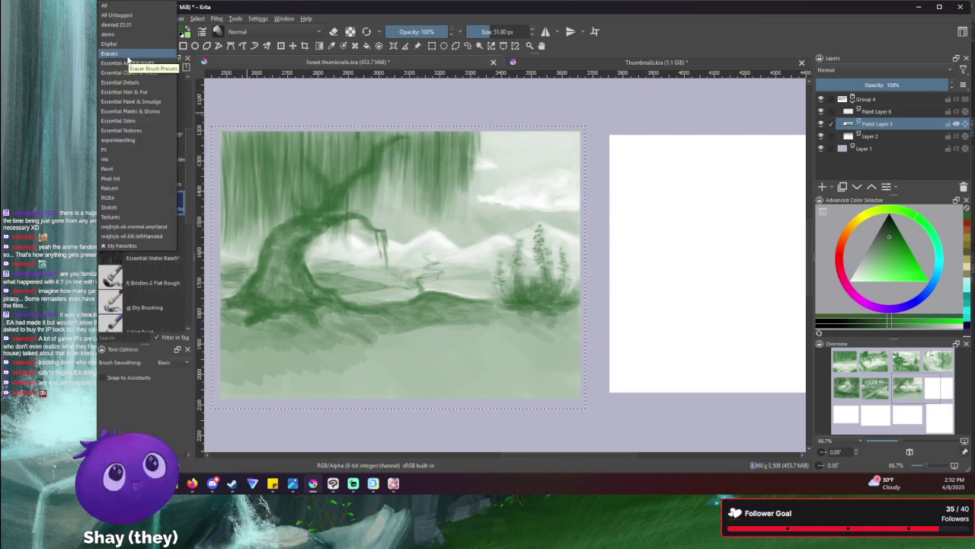
left_click(122, 111)
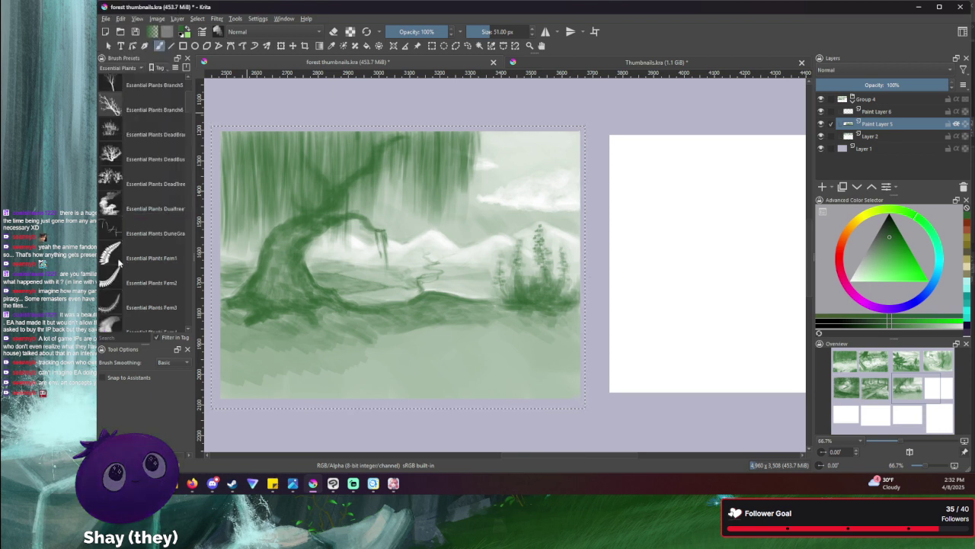
- Browse the plant presets and select the third Essential Plants Spurce tree brush
scroll(121, 260, "down", 3)
scroll(118, 262, "down", 3)
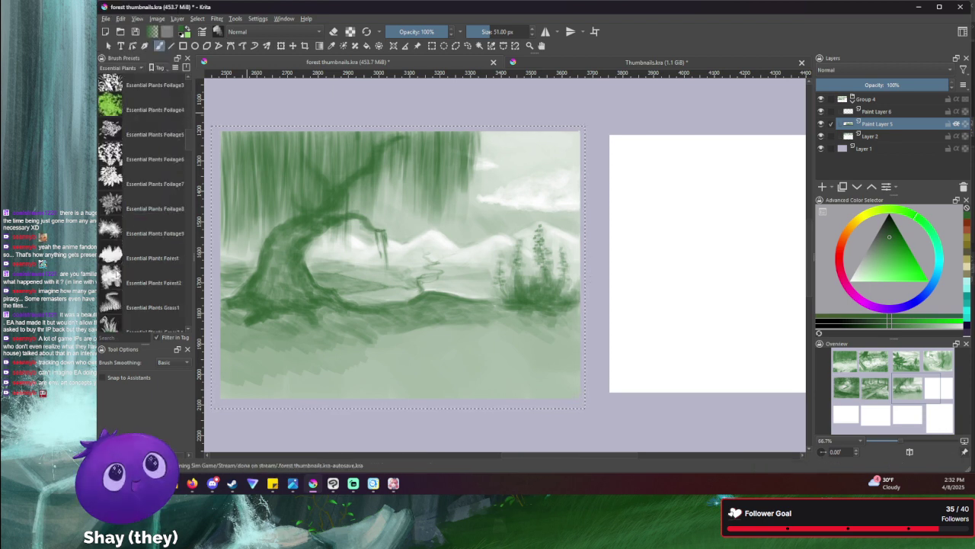
scroll(118, 272, "down", 3)
scroll(118, 272, "down", 4)
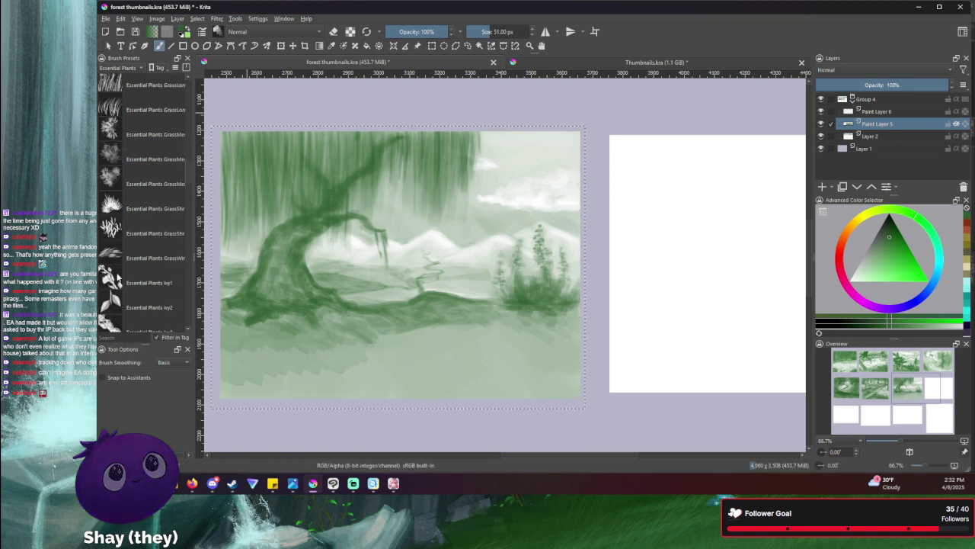
scroll(117, 280, "down", 5)
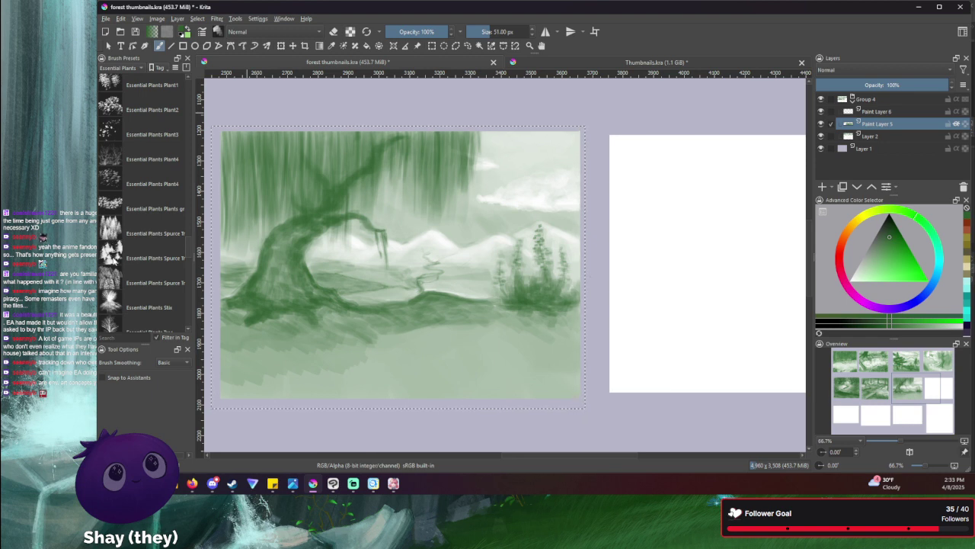
left_click(116, 282)
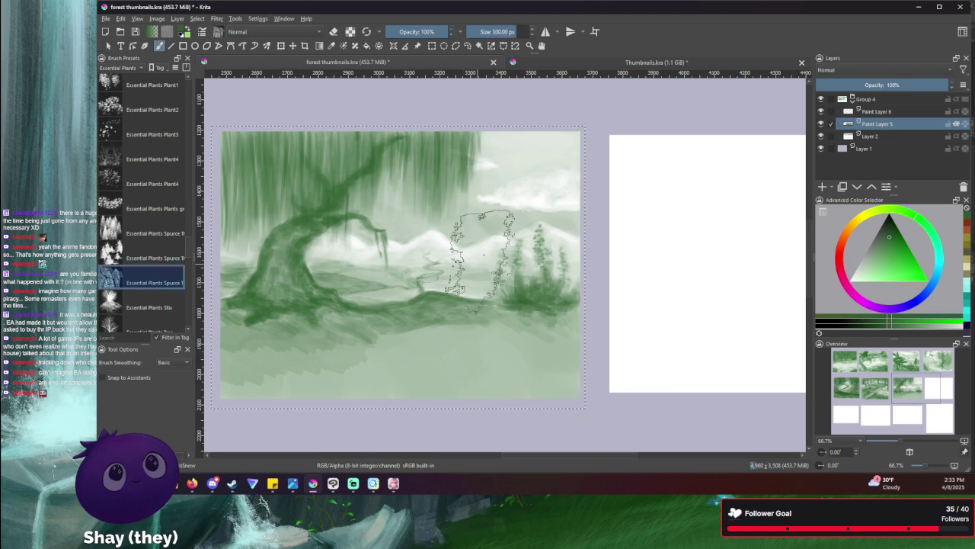
- Try a small spruce cluster between the stream and the tall plants at 110 px, and reduce the brush to 44 px
left_click_drag(449, 247, 365, 248)
left_click_drag(511, 242, 499, 243)
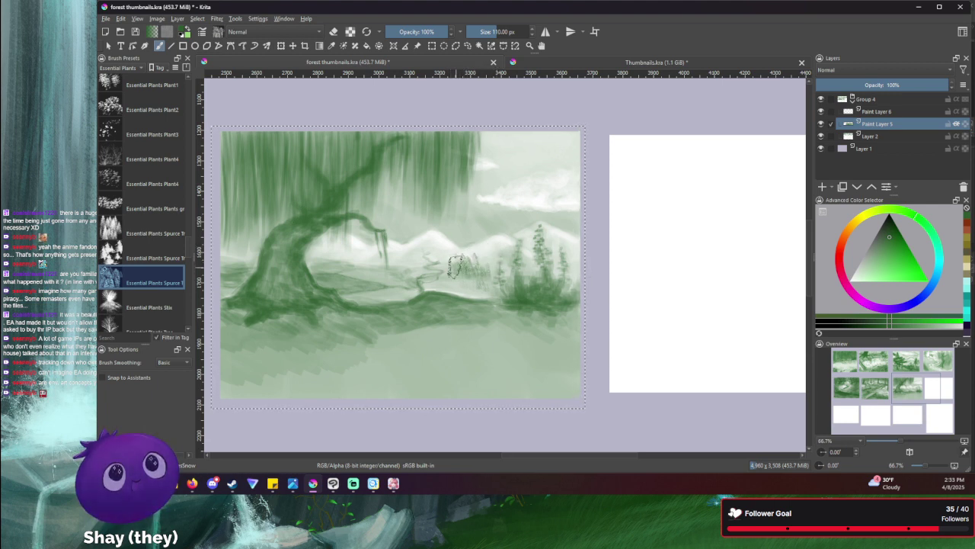
key("bracketleft")
key("bracketleft")
key("bracketleft")
key("bracketleft")
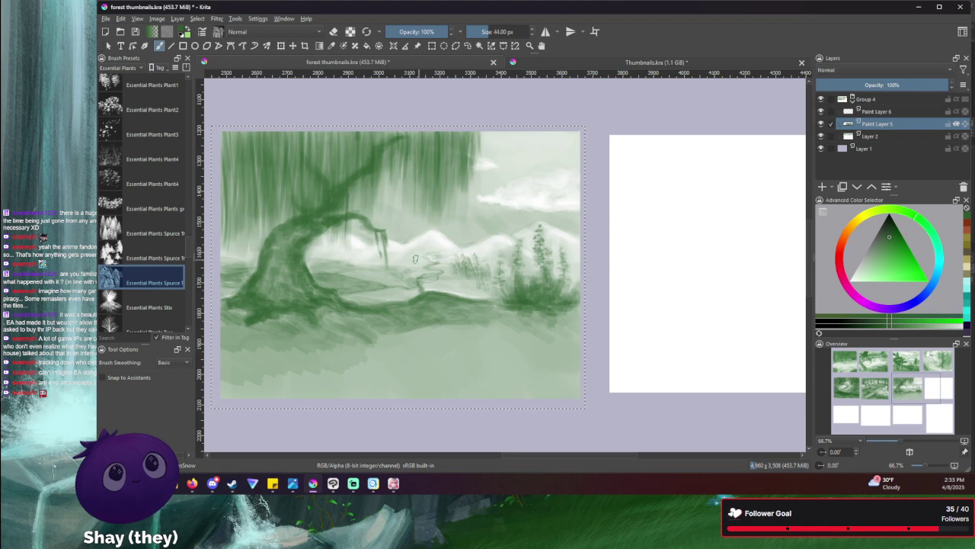
- Enlarge the spruce brush to 176 px and try larger trees in the valley next to the tall plants
key("bracketright")
key("bracketright")
key("bracketright")
key("bracketright")
key("bracketright")
key("bracketright")
key("bracketright")
key("bracketright")
key("bracketright")
key("bracketright")
key("bracketright")
key("bracketright")
key("bracketright")
key("bracketright")
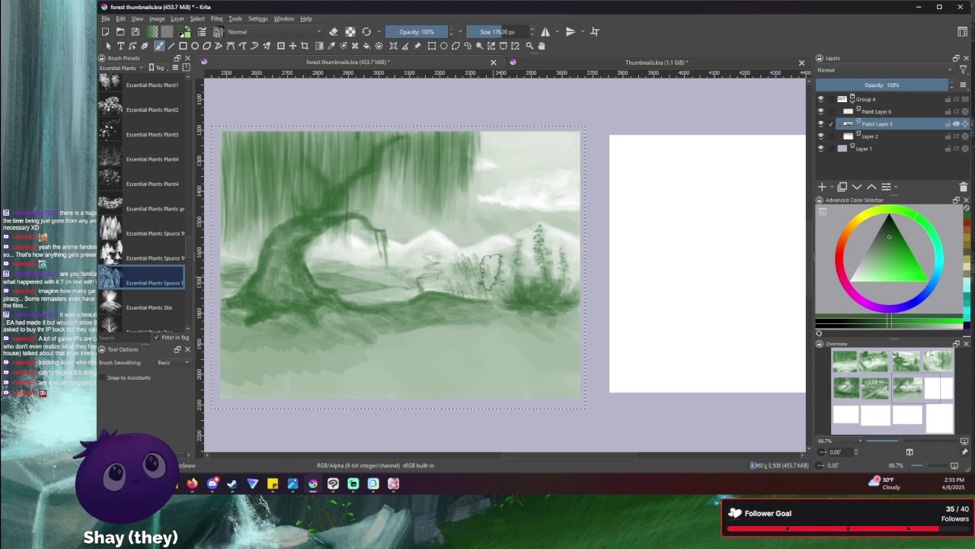
- Try more spruces in the valley with the brush reduced to 103 px, and shrink it further to 47 px
key("bracketleft")
key("bracketleft")
key("bracketleft")
key("bracketleft")
key("bracketleft")
key("bracketleft")
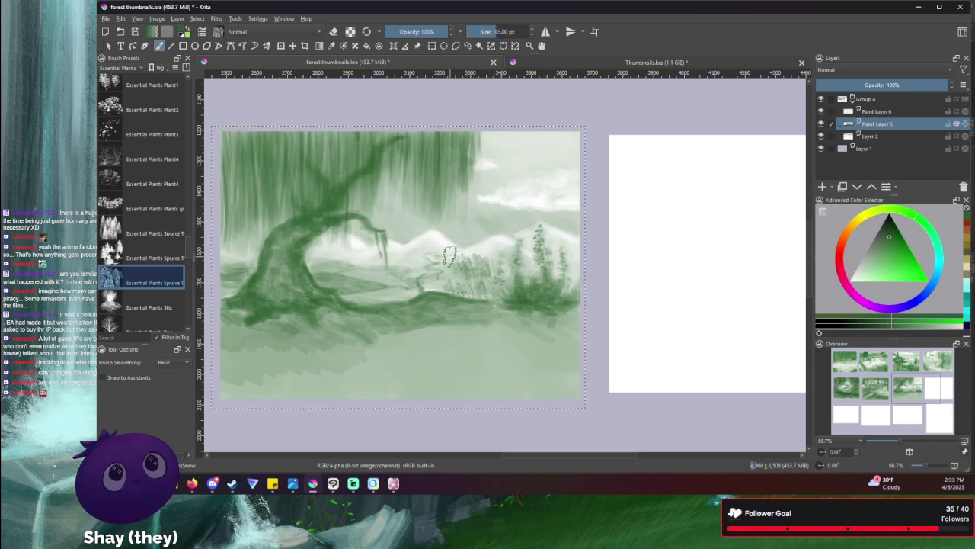
key("bracketleft")
key("bracketleft")
key("bracketleft")
key("bracketleft")
key("bracketleft")
key("bracketleft")
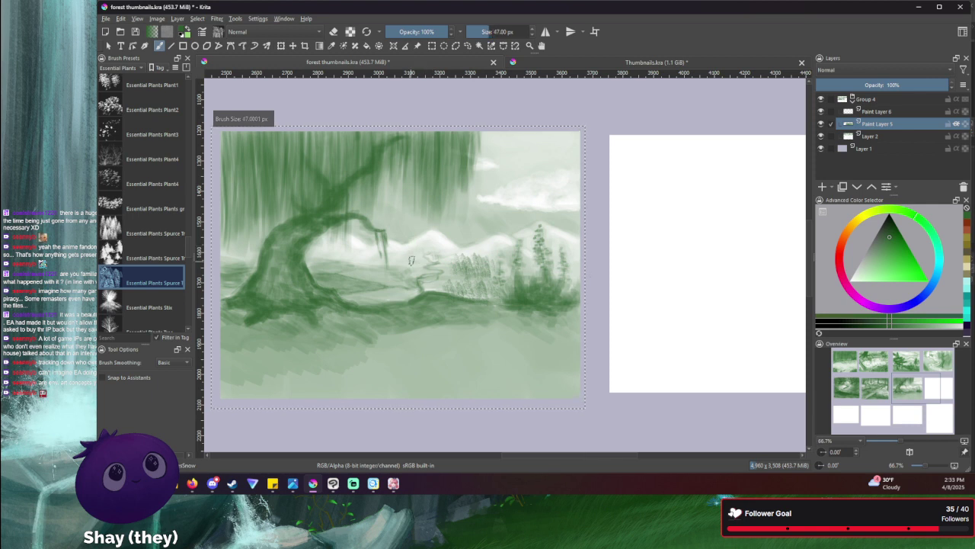
- Try extending the spruces around the tall plants and along the foot of the mountains, varying the brush between 47 and 103 px
key("bracketright")
key("bracketright")
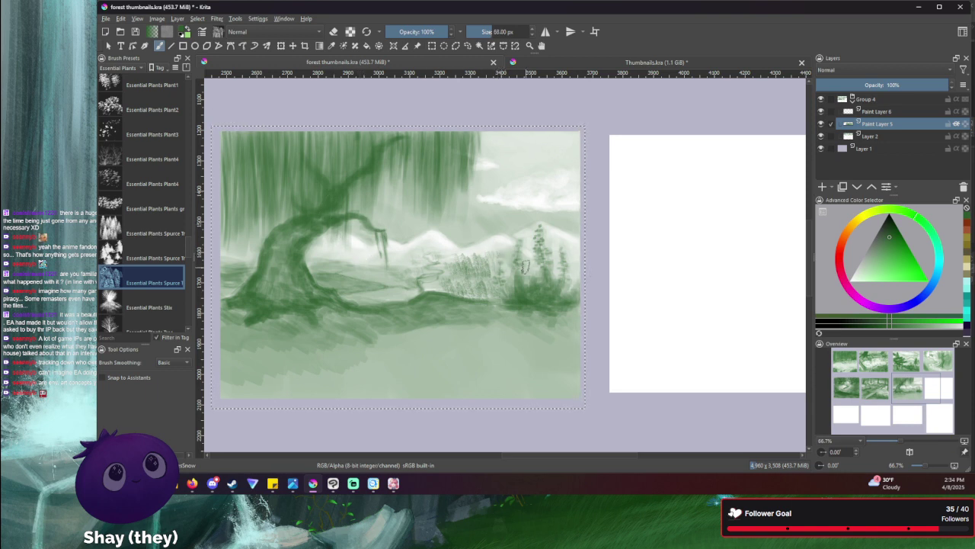
left_click_drag(527, 255, 534, 262)
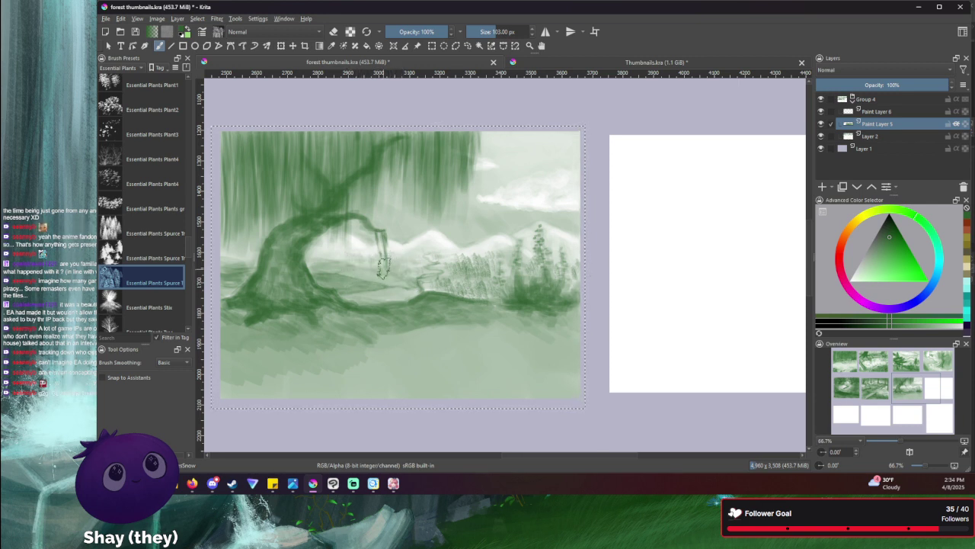
mouse_move(390, 230)
left_mouse_down()
mouse_move(395, 264)
mouse_move(385, 264)
mouse_move(415, 273)
left_mouse_up()
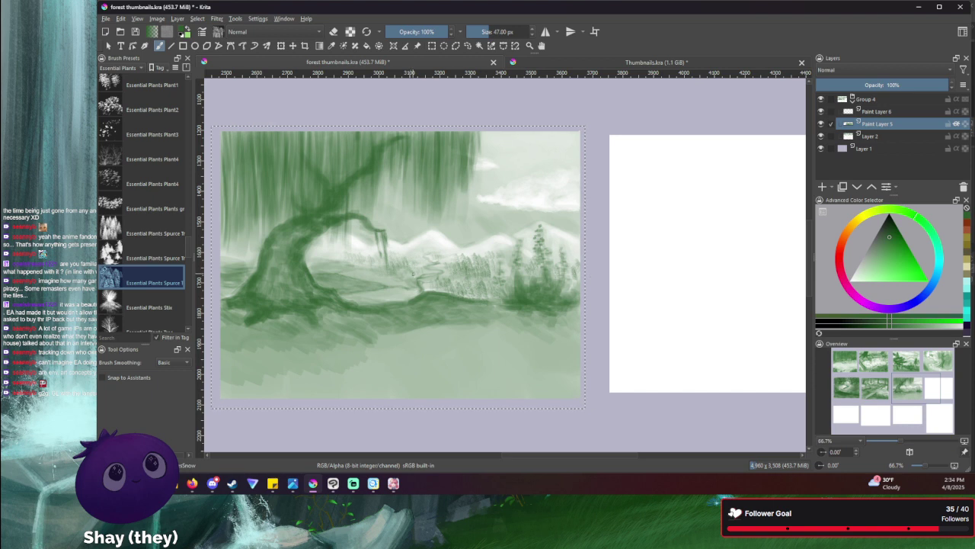
left_click_drag(411, 271, 418, 277)
left_click_drag(453, 270, 454, 276)
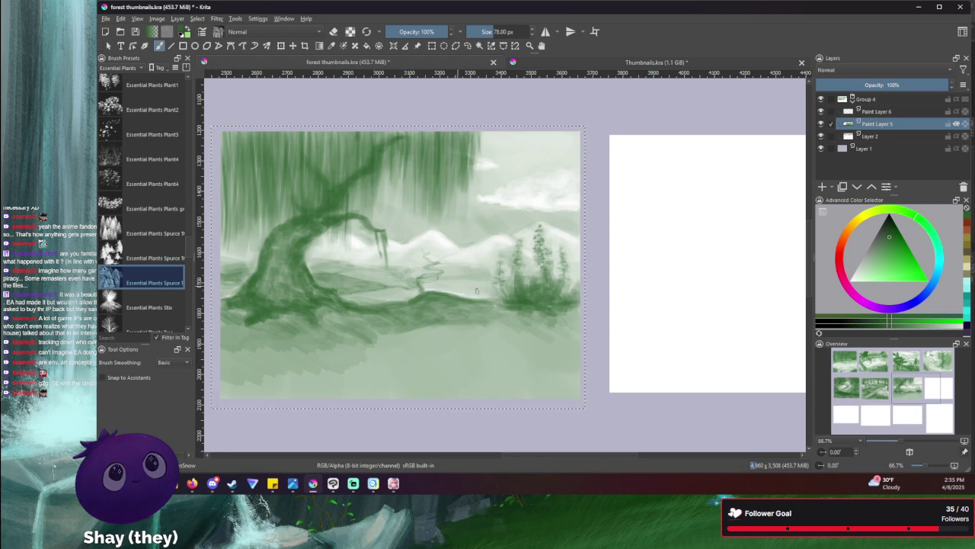
- Enlarge the spruce brush and paint faint trees on the bank between the stream and the tall plants, bringing the size to 165 px
key("bracketright")
key("bracketright")
key("bracketright")
key("bracketright")
key("bracketright")
key("bracketright")
key("bracketright")
key("bracketright")
key("bracketright")
key("bracketright")
key("bracketright")
key("bracketright")
key("bracketright")
key("bracketright")
key("bracketright")
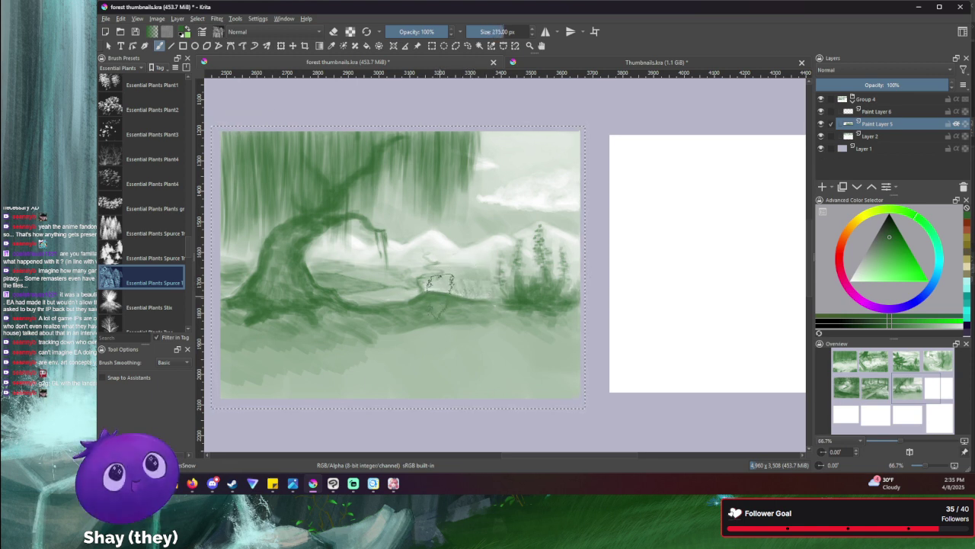
key("bracketleft")
key("bracketleft")
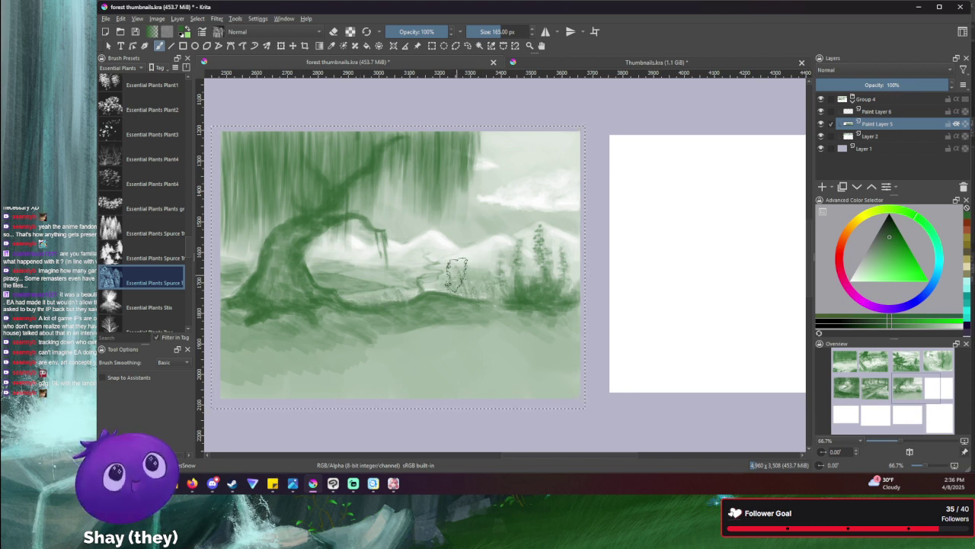
- Reduce the spruce brush to 96 px and thicken the tree cluster on the bank beside the tall plants
key("bracketleft")
key("bracketleft")
key("bracketleft")
key("bracketleft")
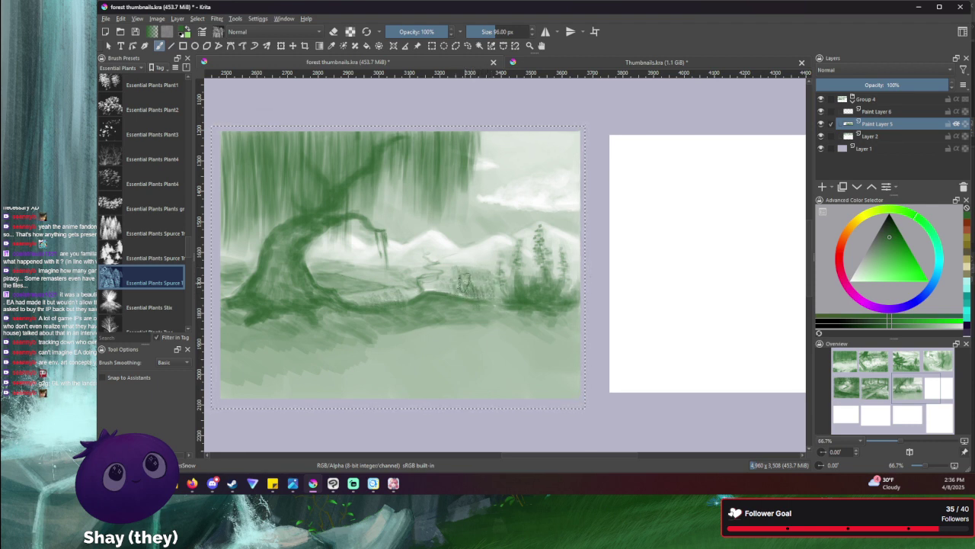
left_click_drag(465, 284, 485, 283)
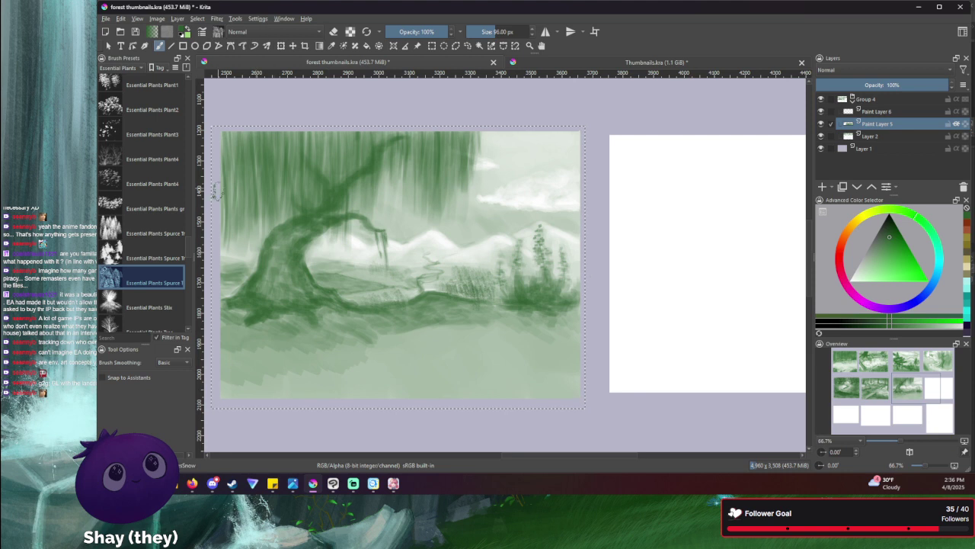
- Return the preset list to the My Favorites tag and select the Blender Basic brush
scroll(119, 68, "up", 1)
left_click(119, 68)
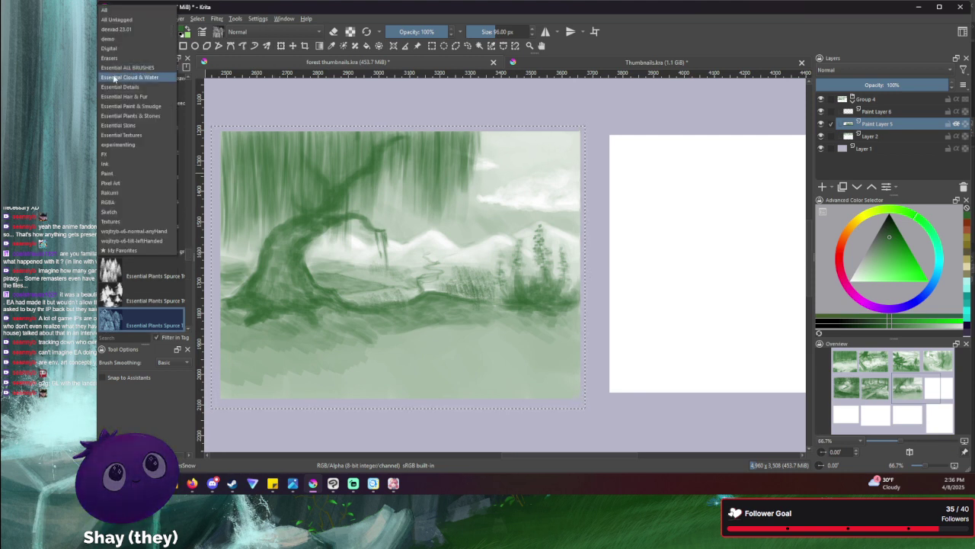
left_click(124, 249)
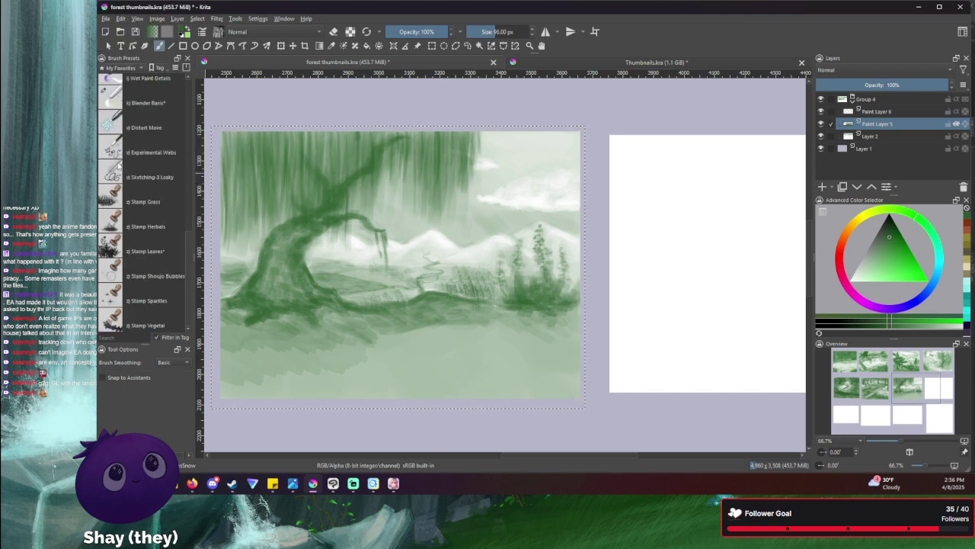
left_click(109, 102)
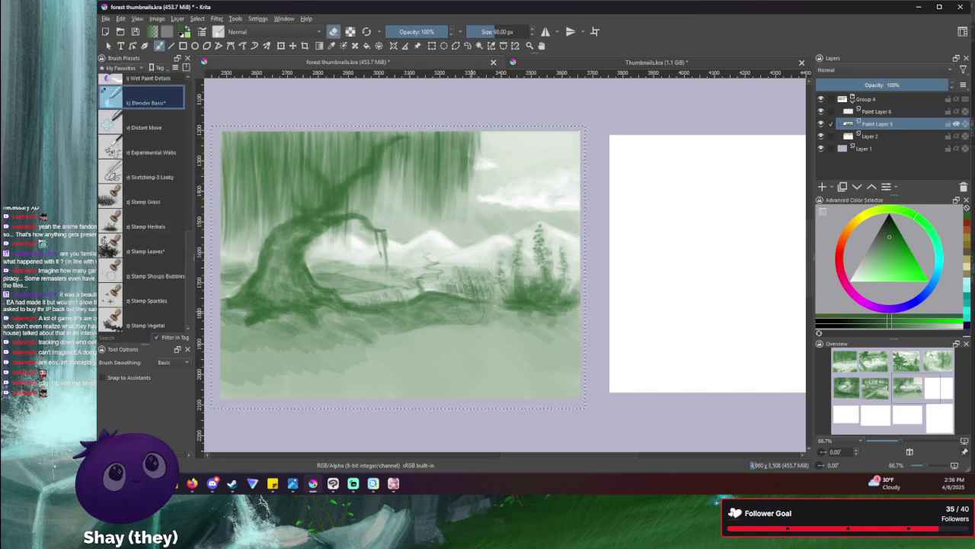
- Set the blender brush to 90 px and 38% opacity and soften the tree cluster on the bank beside the tall plants
key("bracketleft")
key("bracketleft")
key("bracketleft")
key("bracketleft")
key("bracketleft")
key("bracketright")
key("bracketright")
key("bracketright")
key("bracketright")
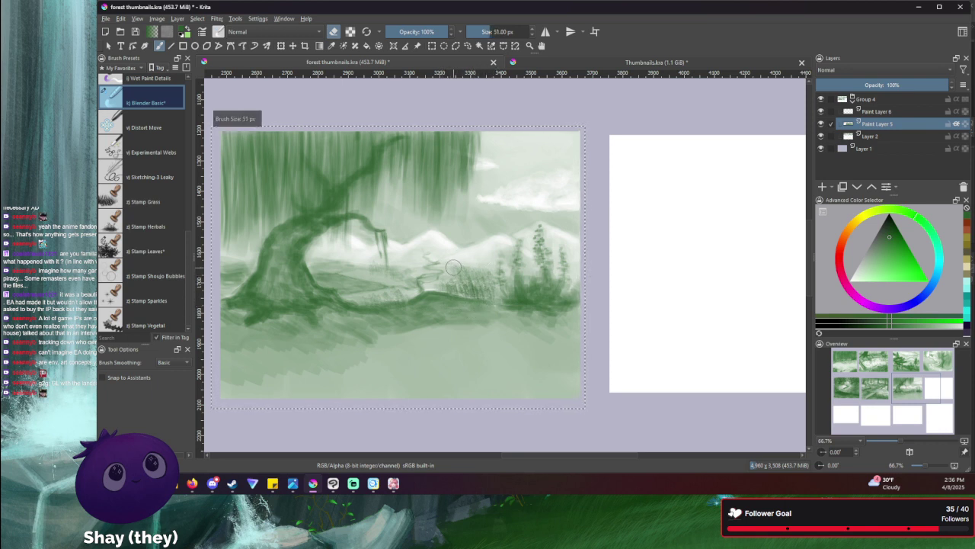
key("bracketright")
key("i")
key("i")
key("i")
key("i")
key("i")
key("i")
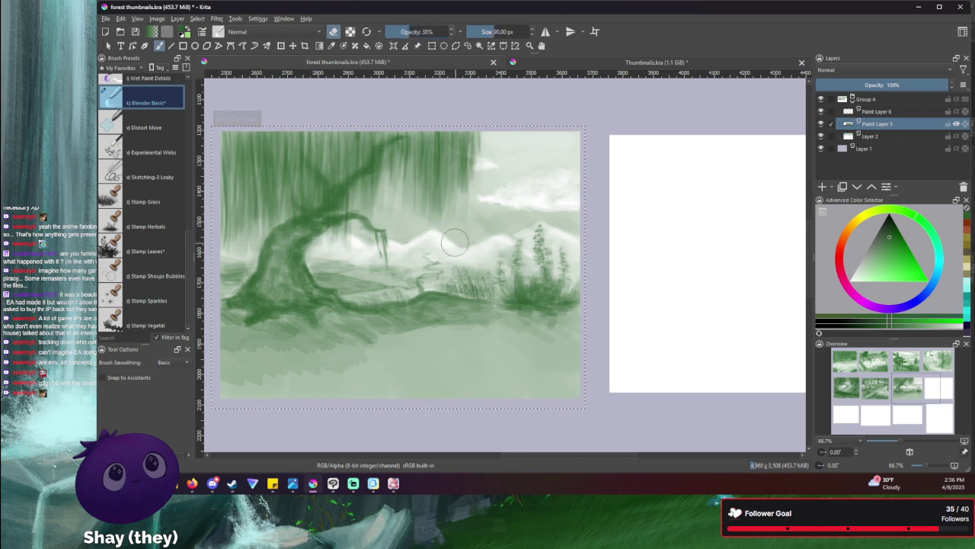
left_click_drag(482, 290, 487, 294)
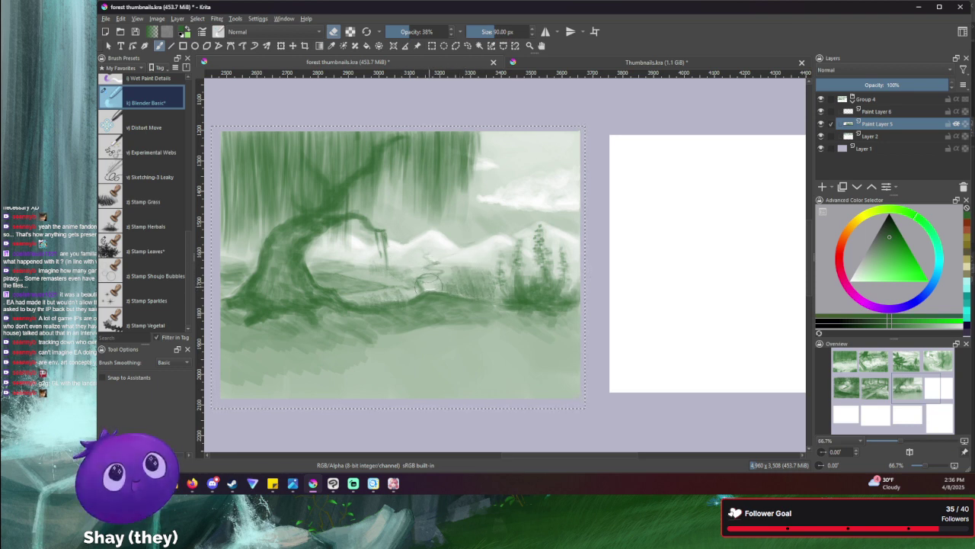
- Lower the blender brush to 12% opacity and 73 px
left_click_drag(406, 32, 394, 32)
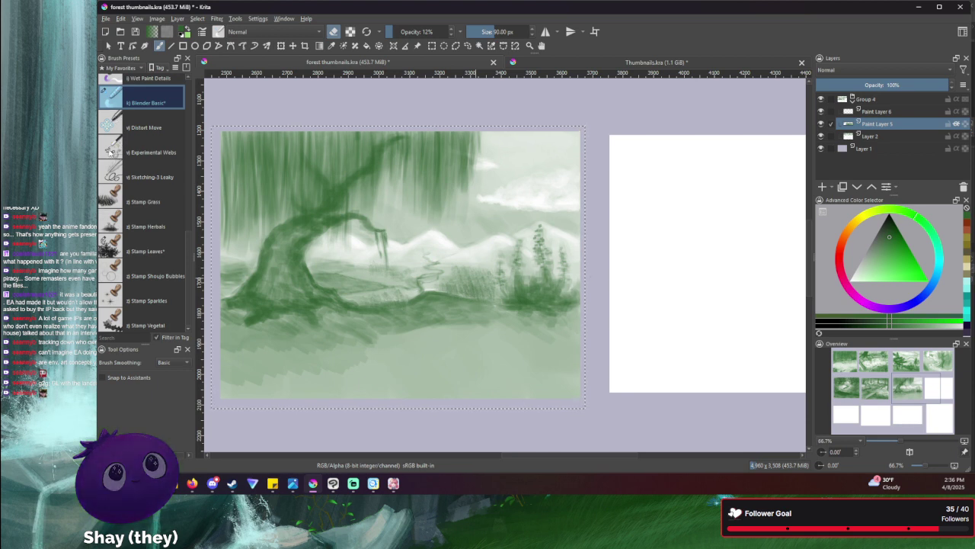
key("bracketleft")
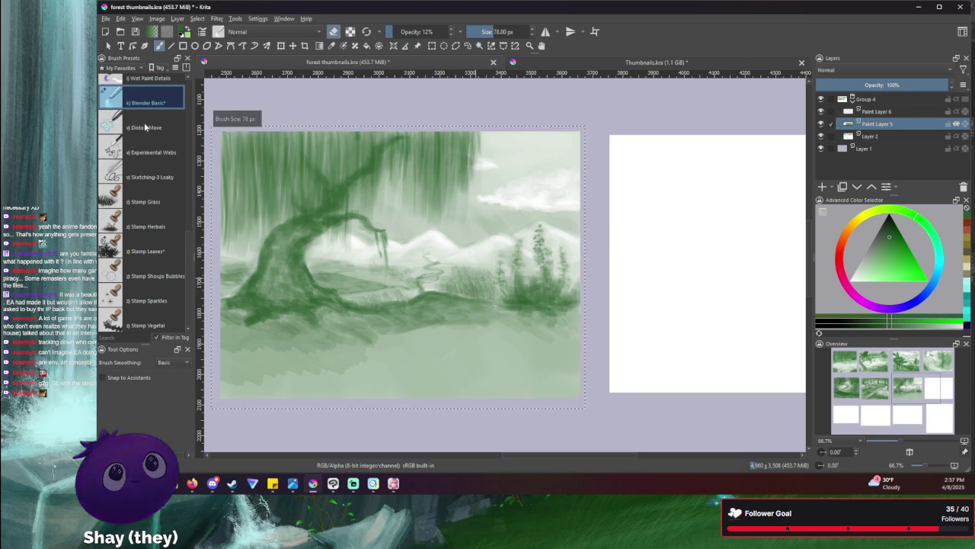
key("bracketleft")
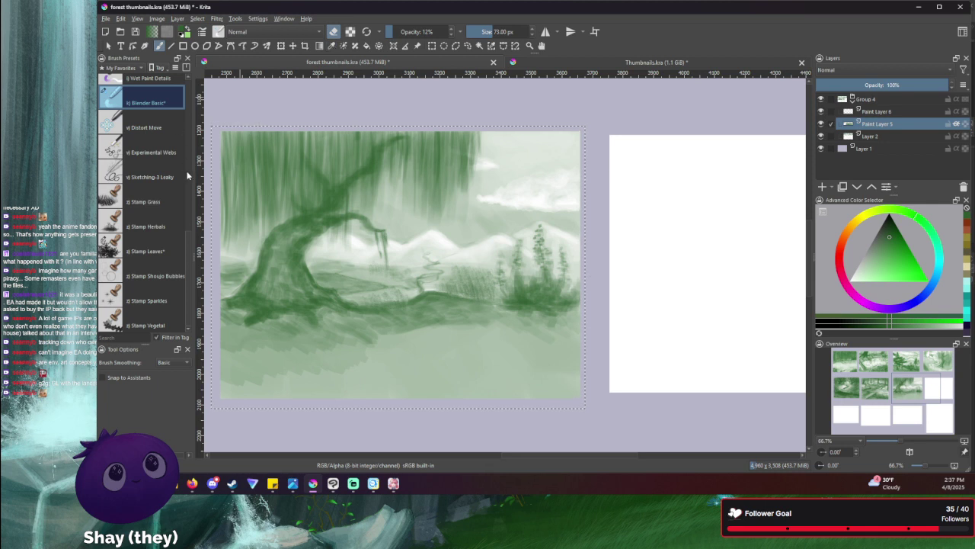
- Select the Marker Dry brush from the favourite presets and set its size to 7 px for detailing the bank
scroll(186, 183, "up", 2)
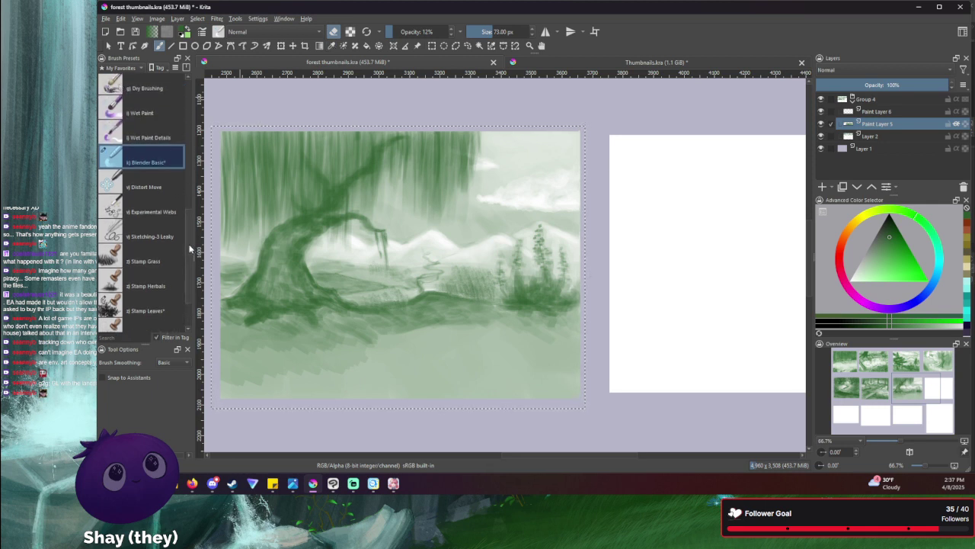
scroll(185, 228, "up", 4)
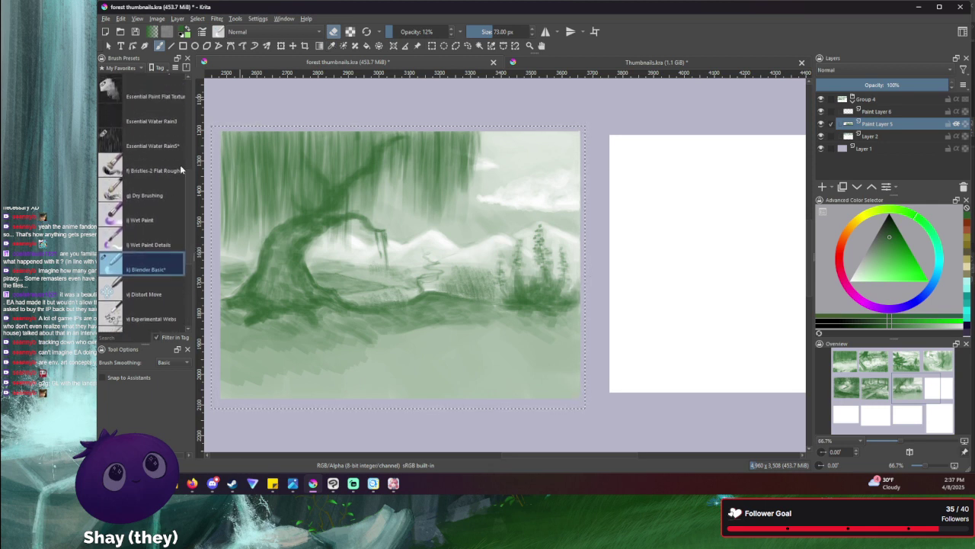
scroll(187, 229, "up", 3)
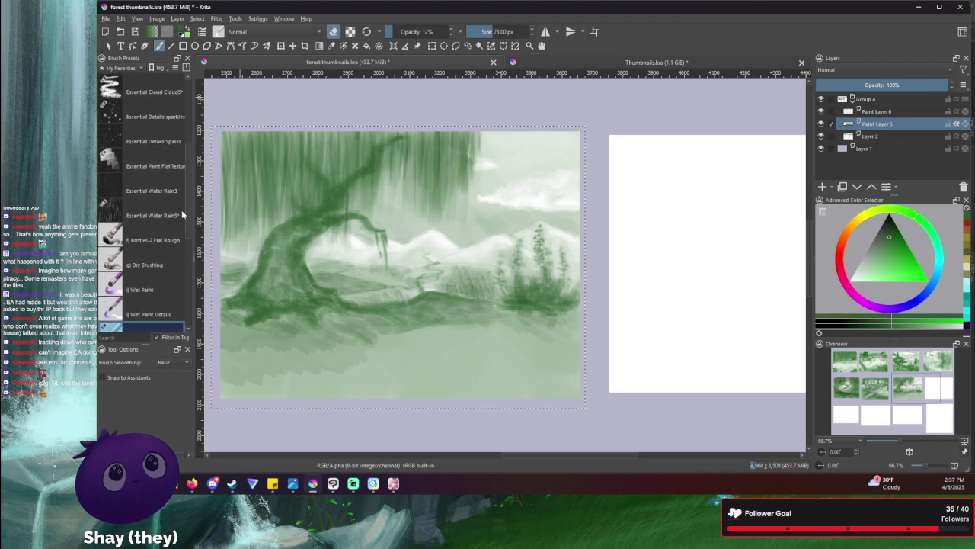
scroll(186, 214, "up", 3)
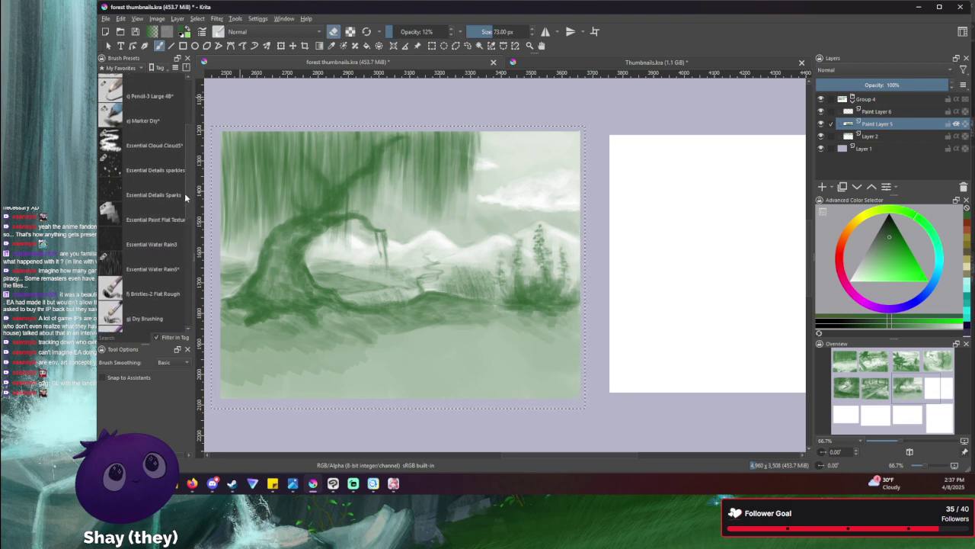
left_click(128, 127)
key("bracketleft")
key("bracketleft")
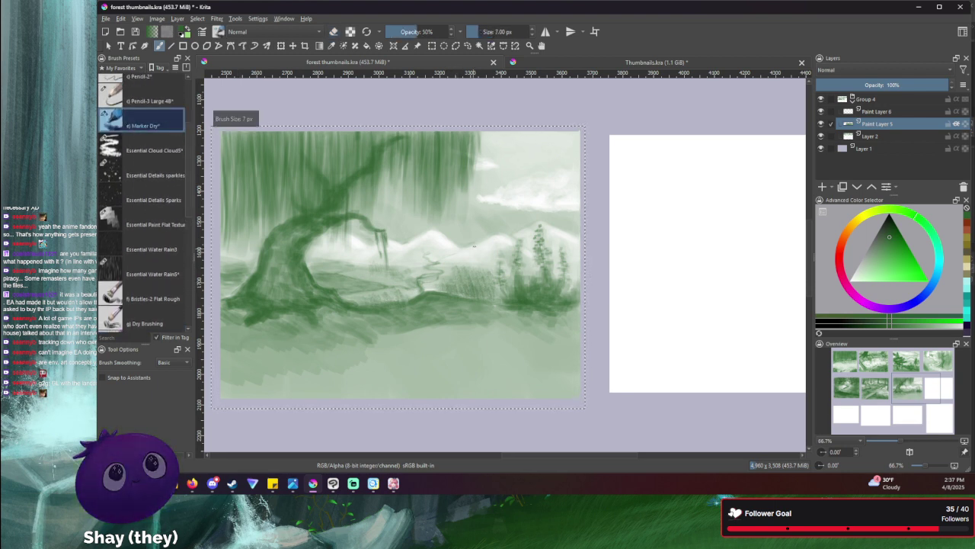
scroll(365, 298, "up", 3, "ctrl")
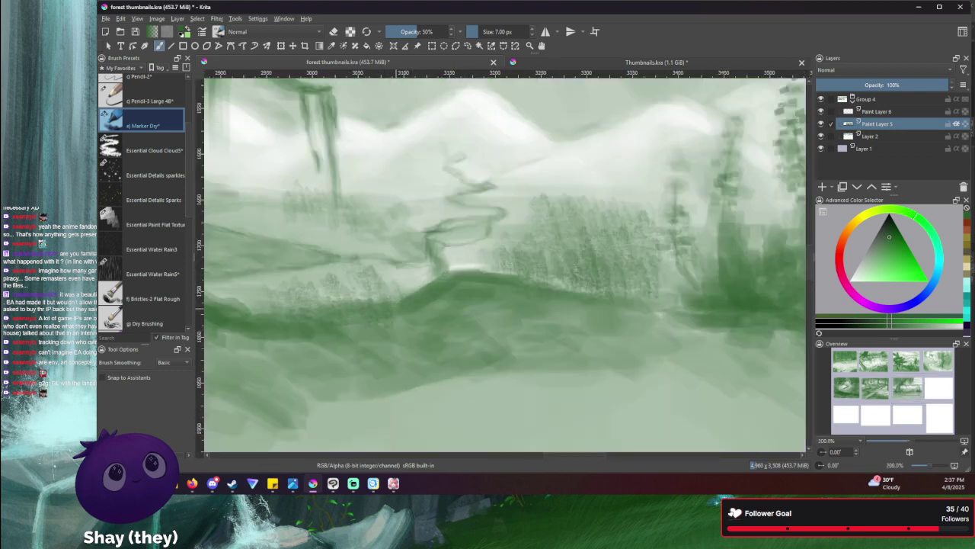
- Sketch temporary arrows pointing at the upper edge of the bank's tree cluster and undo them
left_click_drag(576, 237, 601, 279)
mouse_move(660, 118)
left_mouse_down()
mouse_move(601, 167)
mouse_move(621, 182)
mouse_move(576, 140)
mouse_move(593, 193)
mouse_move(632, 181)
left_mouse_up()
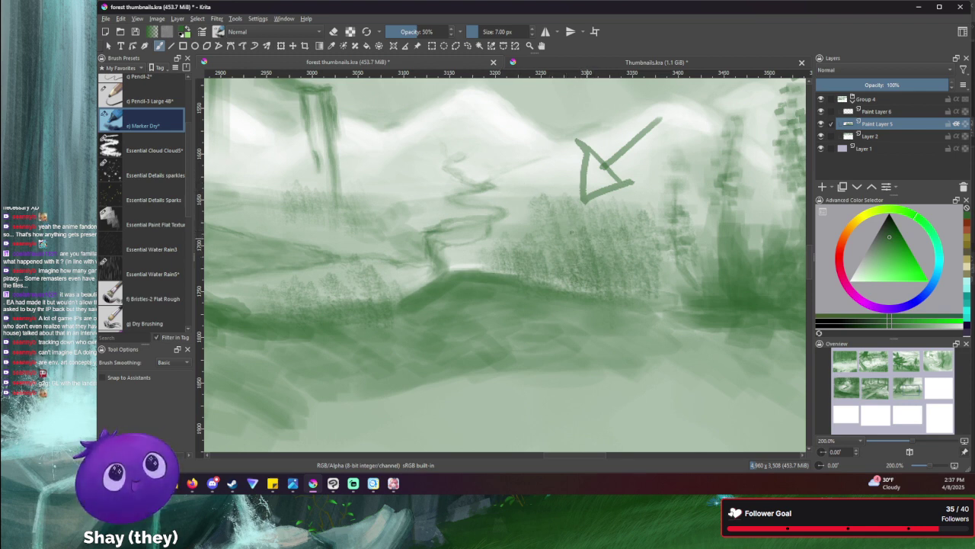
mouse_move(485, 150)
left_mouse_down()
mouse_move(519, 173)
mouse_move(506, 191)
mouse_move(535, 201)
left_mouse_up()
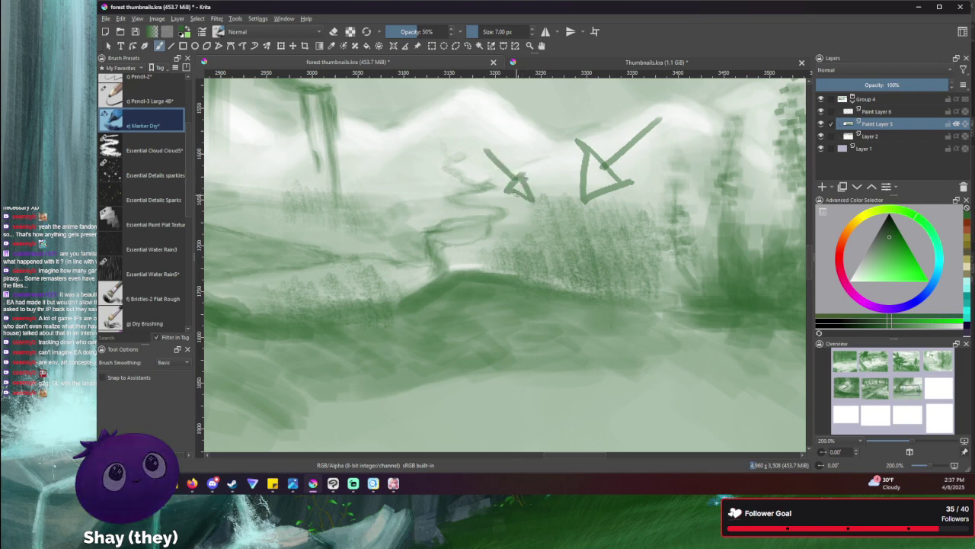
key("ctrl+z")
key("ctrl+z")
key("ctrl+z")
key("ctrl+z")
key("ctrl+z")
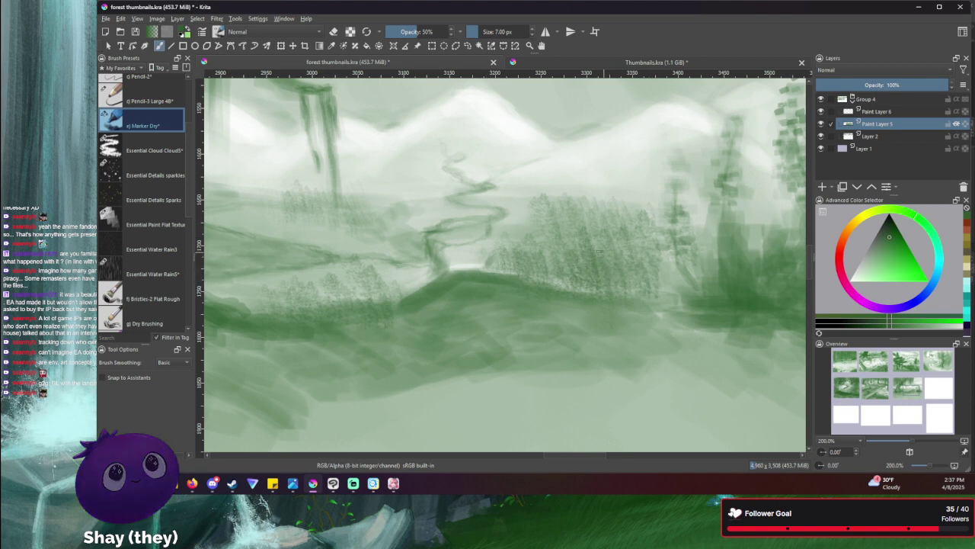
- Erase a thin light edge along the foreground ridge beneath the tree clusters on both sides of the stream
key("e")
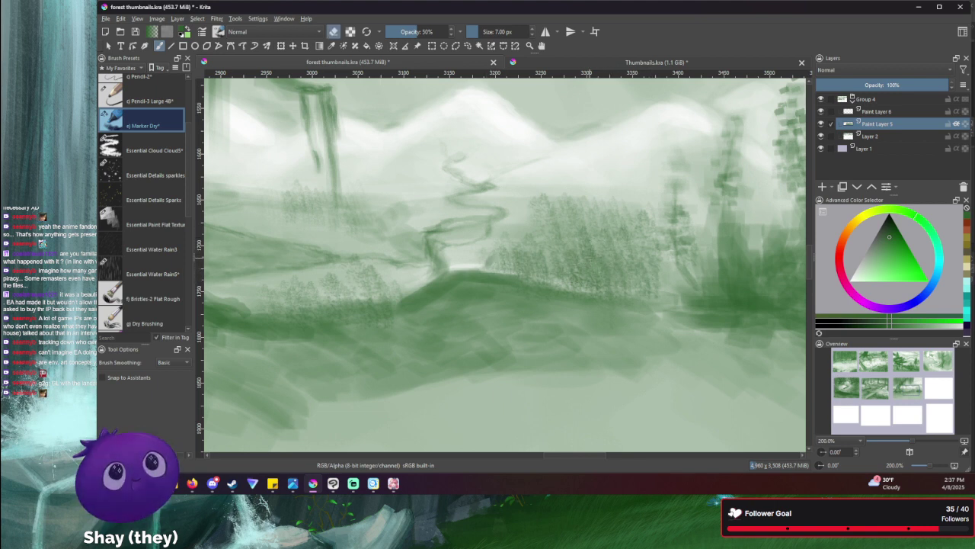
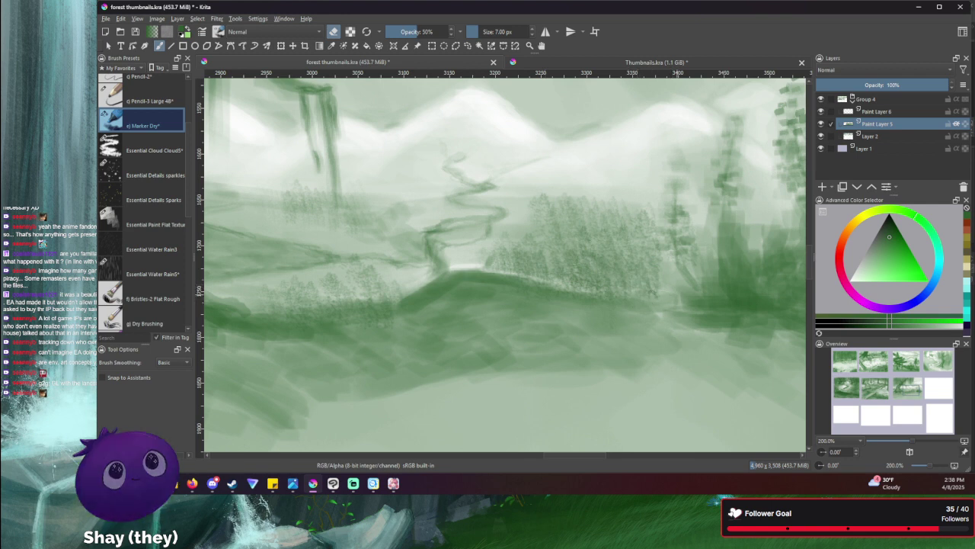
mouse_move(657, 292)
left_mouse_down()
mouse_move(596, 296)
mouse_move(533, 284)
left_mouse_up()
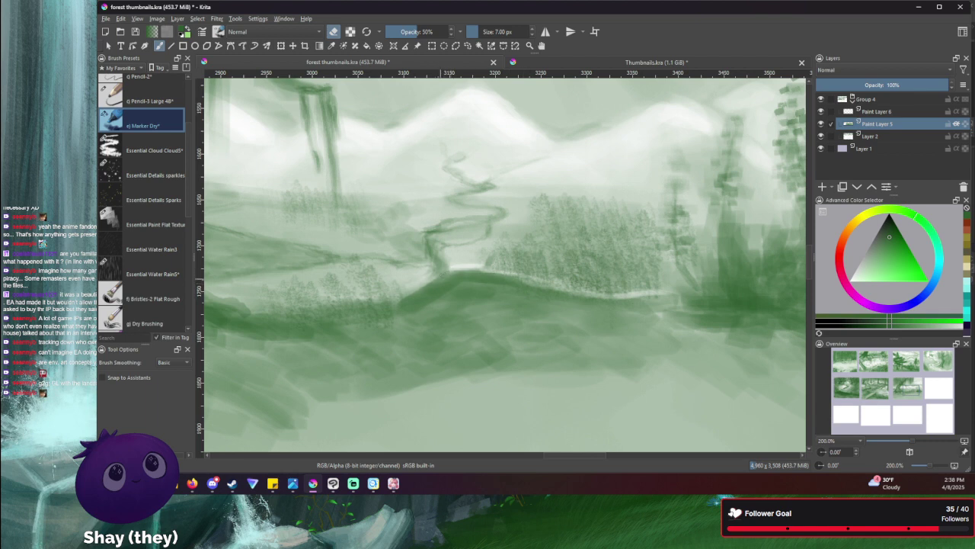
left_click_drag(387, 313, 326, 314)
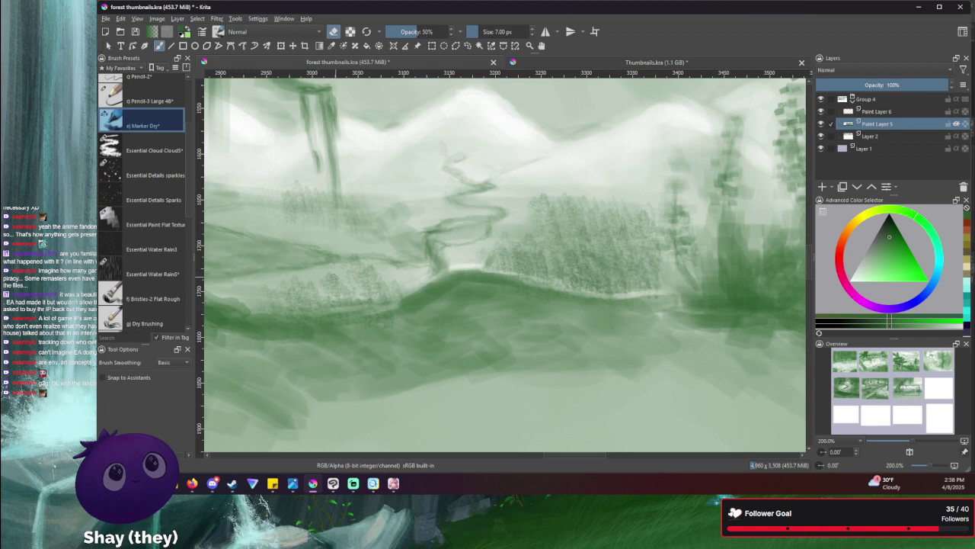
- Return the marker to painting mode, reduce it to 4 px and paint small darker spruces across the bank's tree cluster
key("e")
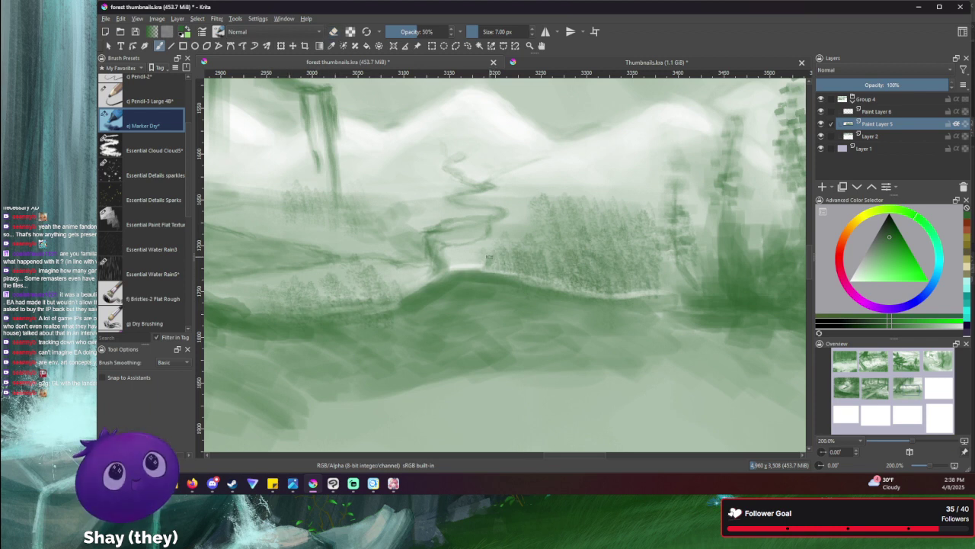
key("bracketleft")
key("bracketleft")
key("bracketleft")
key("bracketleft")
key("bracketleft")
key("bracketleft")
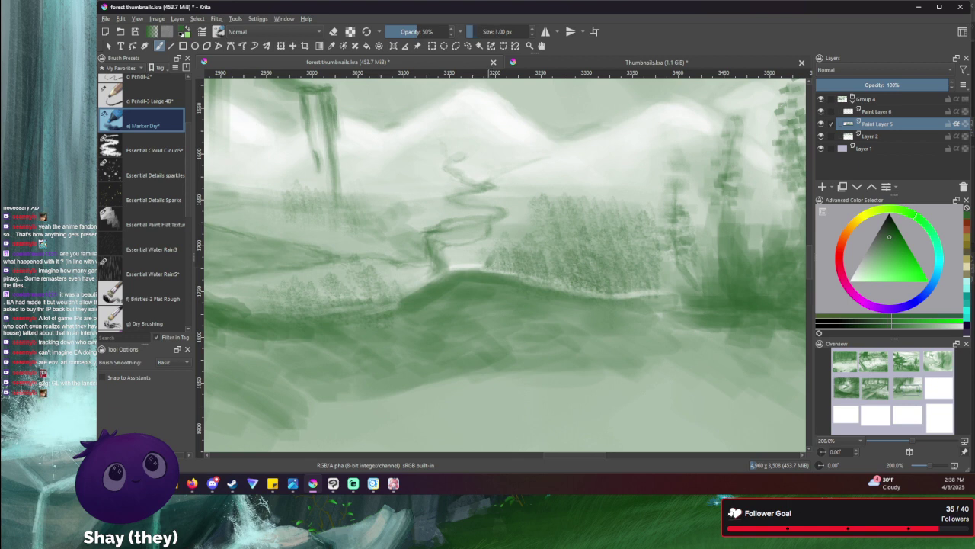
key("bracketright")
key("bracketright")
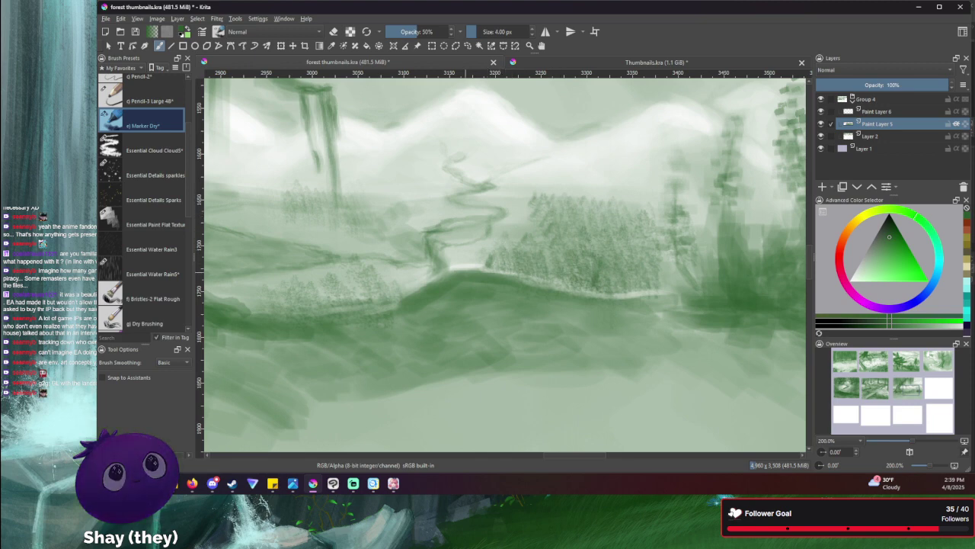
- Define individual spruce shapes in the cluster, from the stream's edge across the slope to the tall plants
scroll(466, 302, "down", 4)
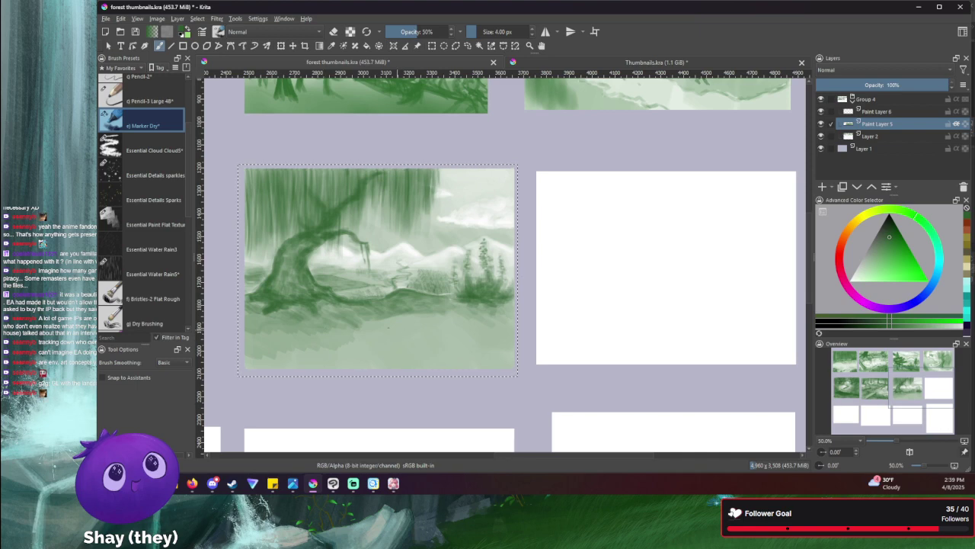
scroll(365, 275, "up", 3)
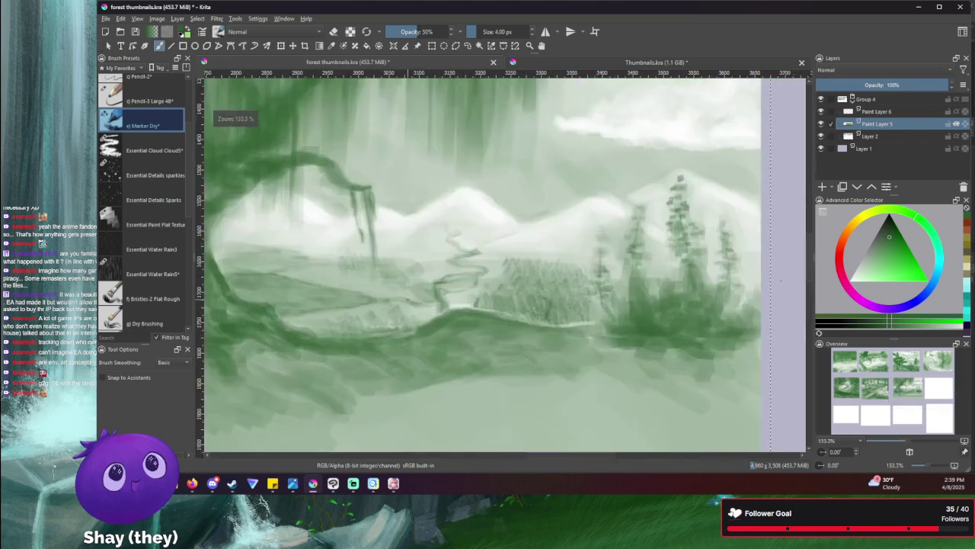
scroll(578, 220, "up", 2)
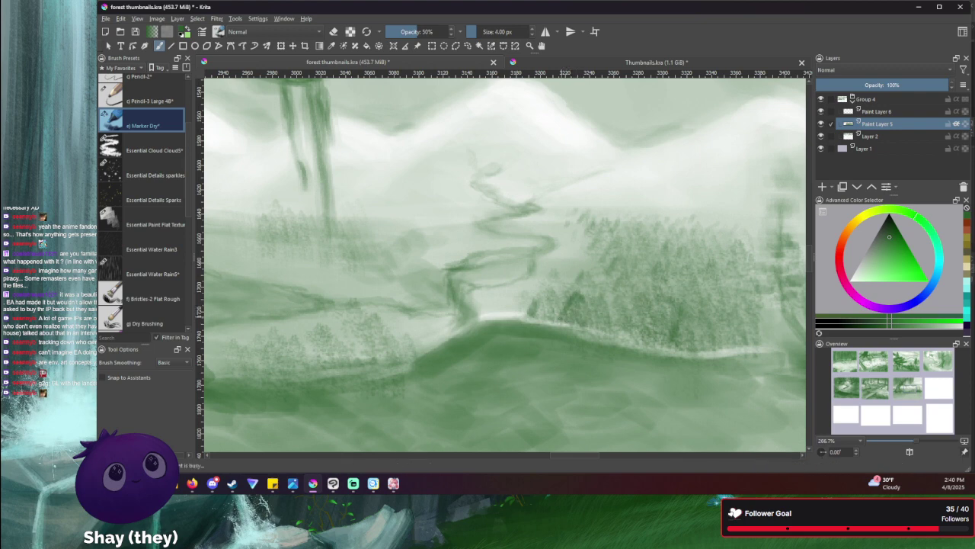
left_click_drag(570, 306, 564, 316)
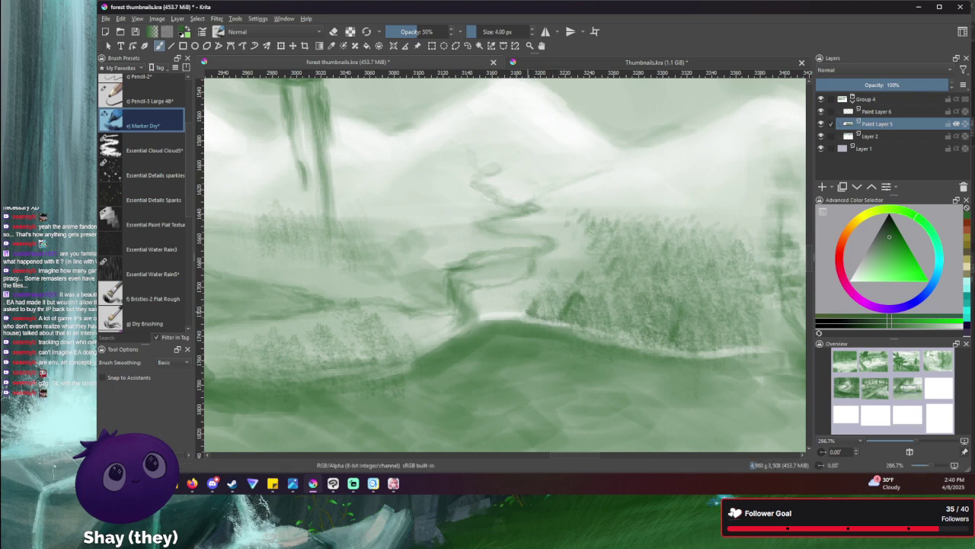
mouse_move(538, 302)
left_mouse_down()
mouse_move(545, 291)
mouse_move(538, 302)
left_mouse_up()
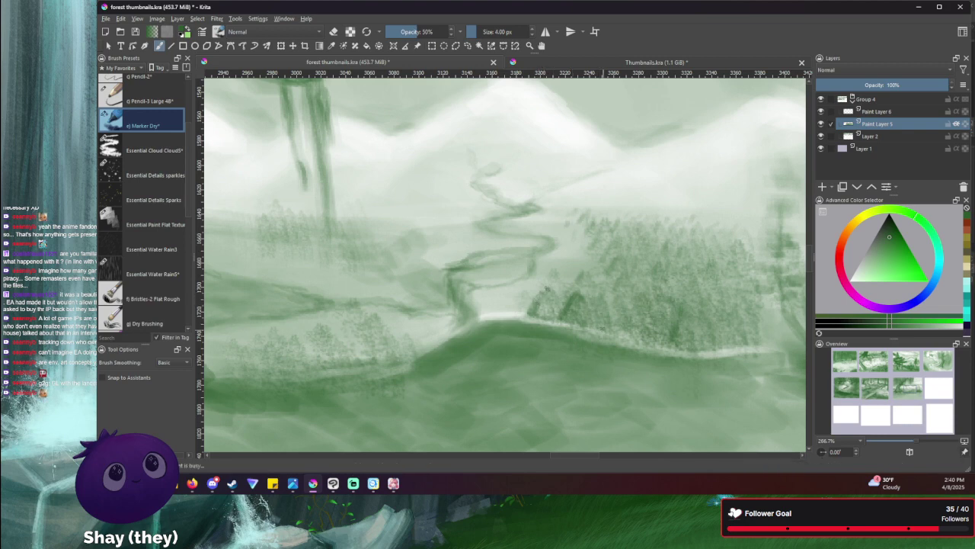
left_click_drag(610, 336, 617, 332)
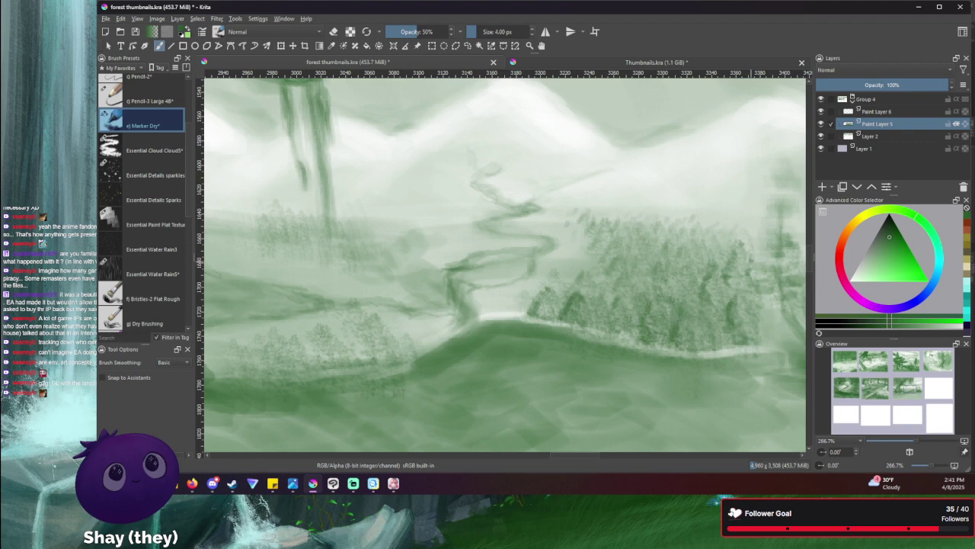
left_click_drag(757, 254, 747, 285)
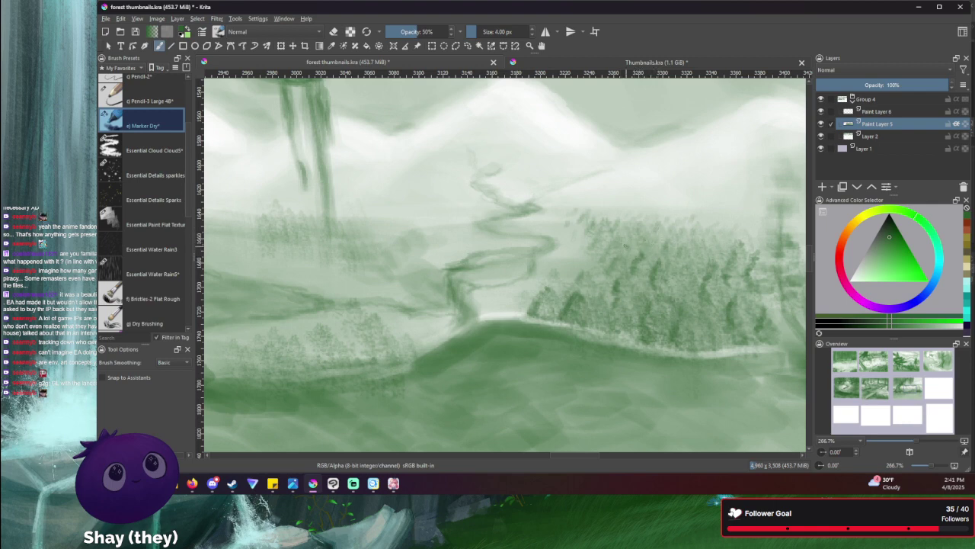
left_click_drag(625, 253, 613, 256)
- Examine the swamp thumbnail as a whole and compare it with the other forest thumbnails on the sheet
scroll(451, 244, "down", 4)
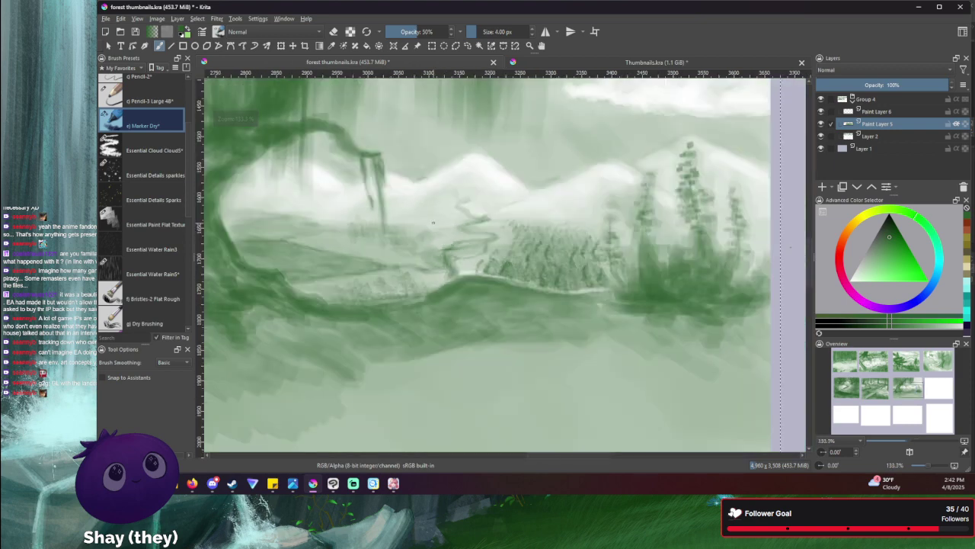
scroll(452, 160, "down", 2)
scroll(451, 160, "down", 3)
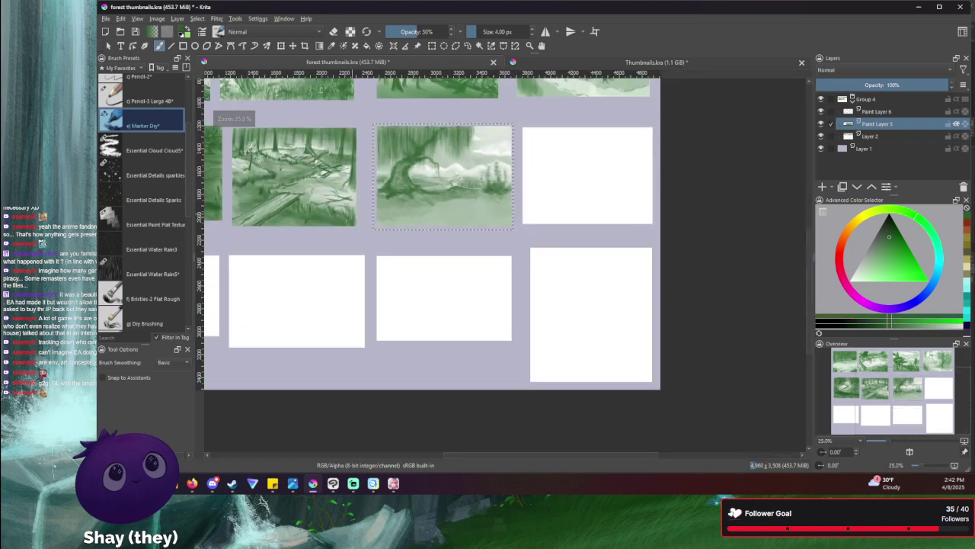
left_click_drag(364, 151, 381, 258)
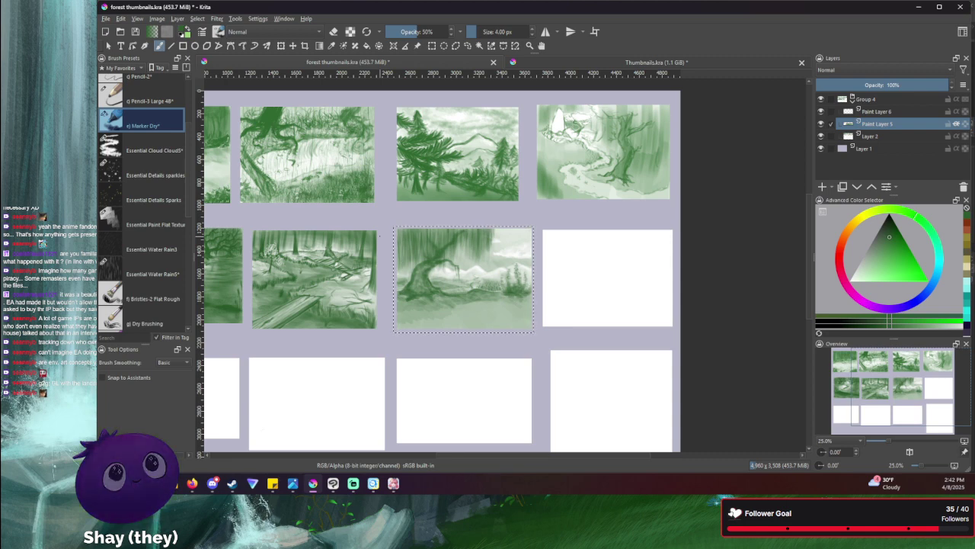
scroll(347, 236, "up", 3)
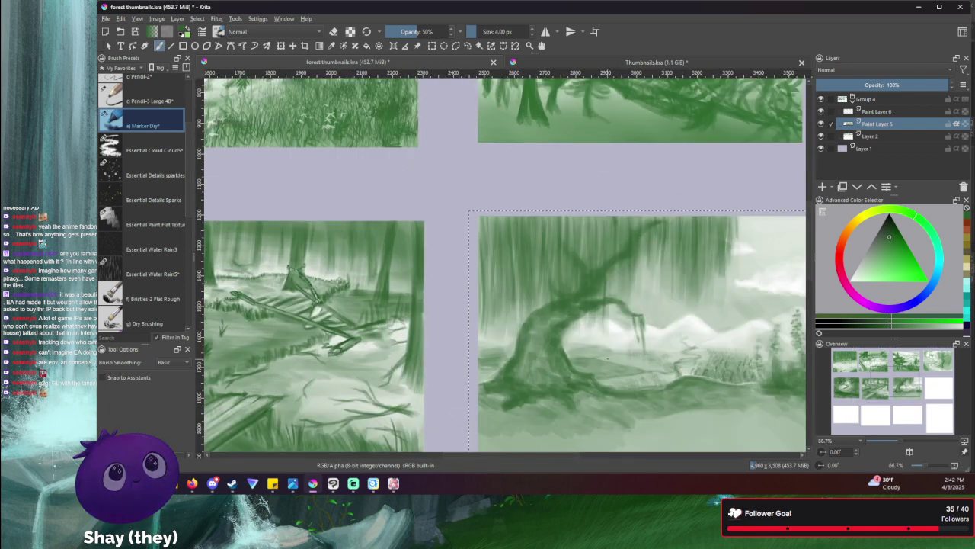
left_click_drag(577, 353, 313, 277)
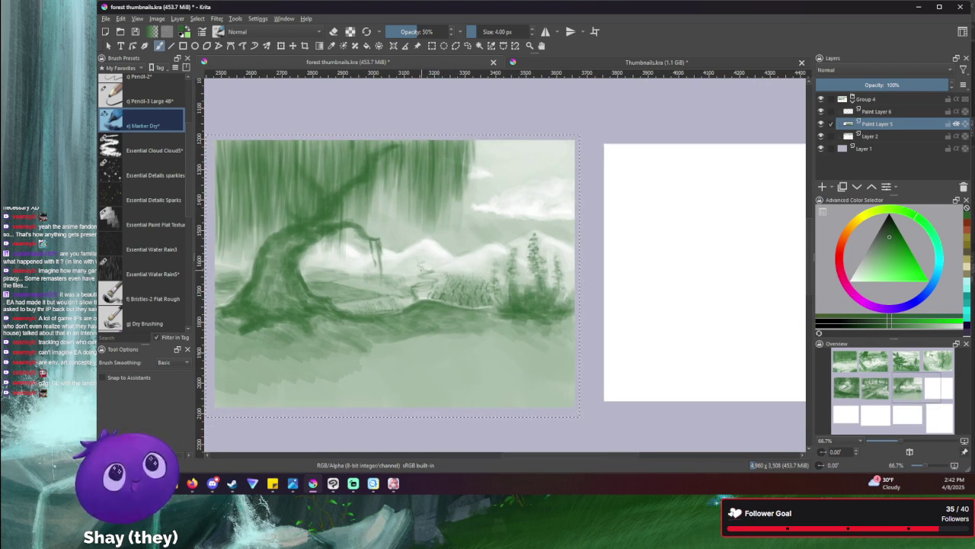
- Enlarge the Marker Dry brush to 35 px
left_click_drag(414, 270, 414, 270)
key("bracketright")
key("bracketright")
key("bracketright")
key("bracketright")
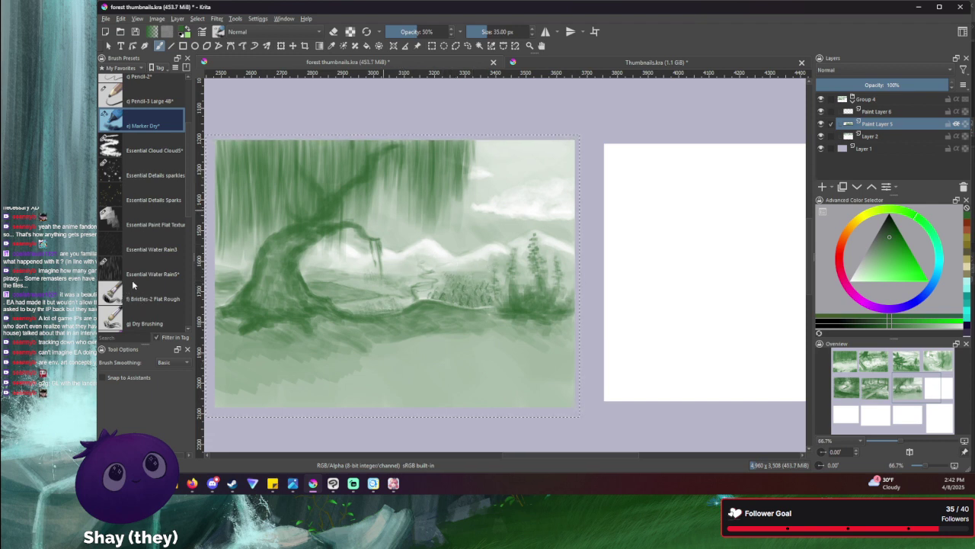
- Switch to the Blender Basic brush, reduce it to 32 px and soften the distant valley around the spruces
scroll(134, 257, "down", 3)
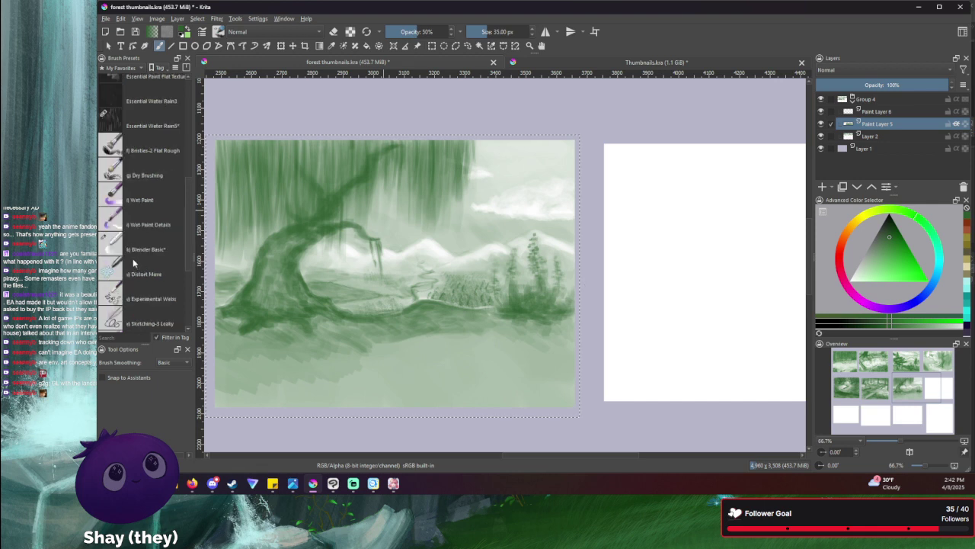
left_click(137, 246)
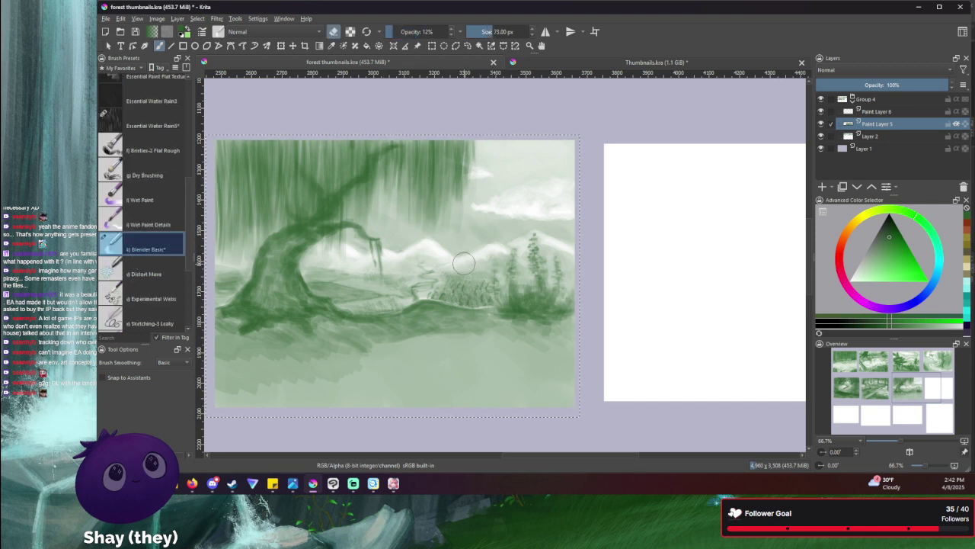
left_click_drag(467, 261, 442, 254, "shift")
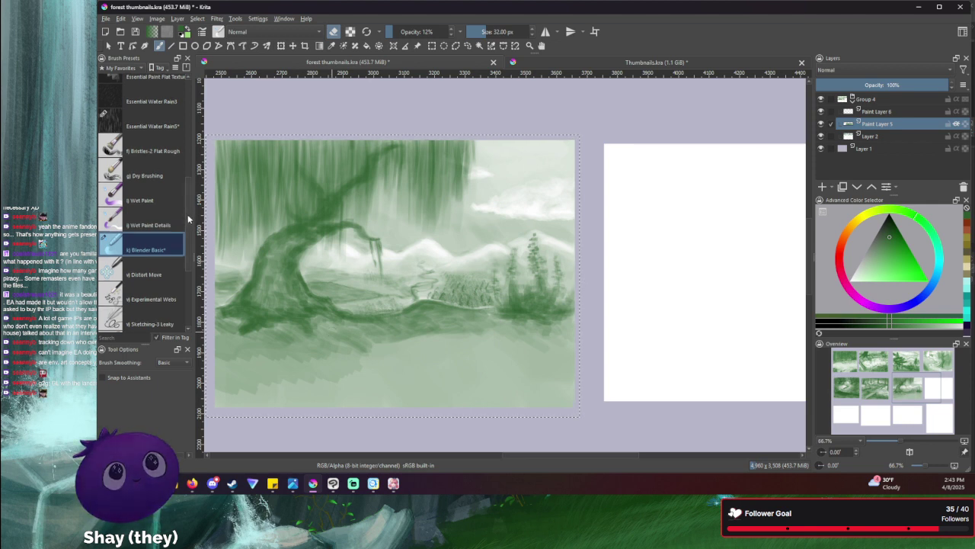
- Return to the Marker Dry brush, raise it to about 88 px at 100% opacity and paint darker tones across the foreground
scroll(187, 215, "up", 3)
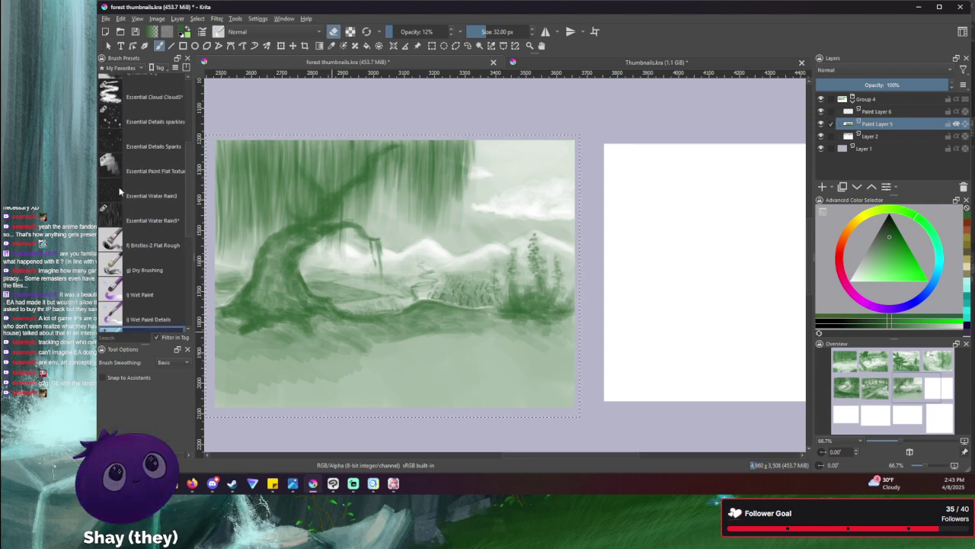
scroll(188, 198, "up", 2)
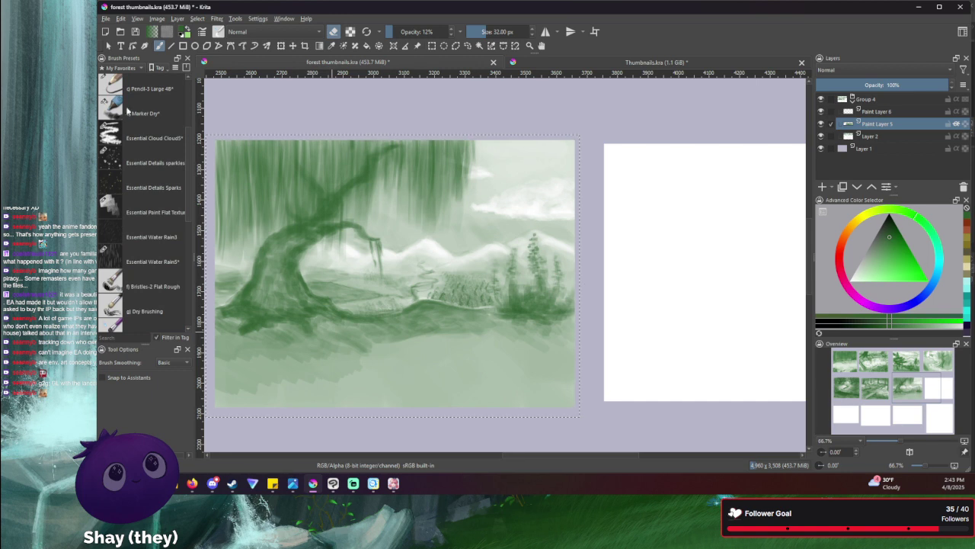
left_click(128, 111)
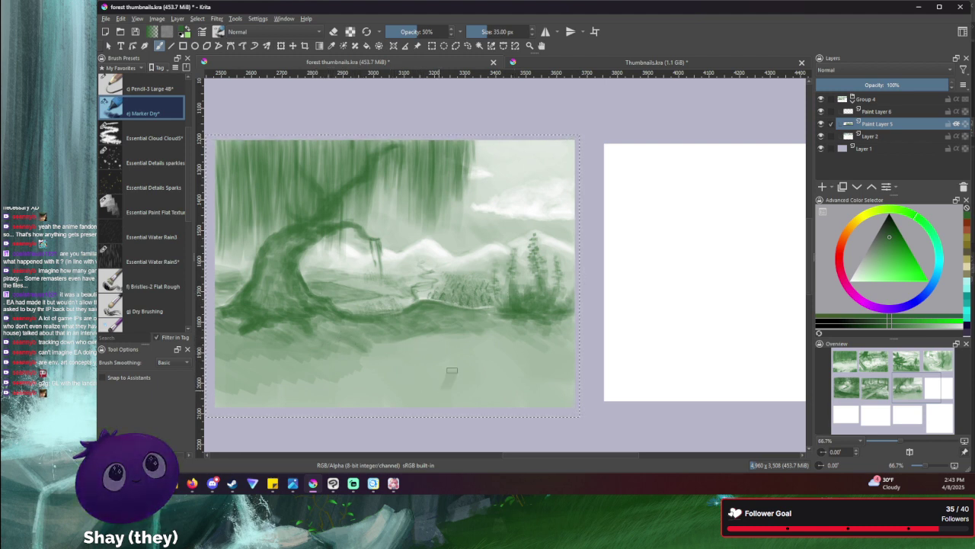
mouse_move(446, 391)
left_mouse_down()
mouse_move(411, 393)
mouse_move(457, 358)
mouse_move(427, 375)
mouse_move(441, 368)
mouse_move(419, 365)
left_mouse_up()
left_click_drag(485, 33, 535, 34)
left_click_drag(412, 31, 480, 33)
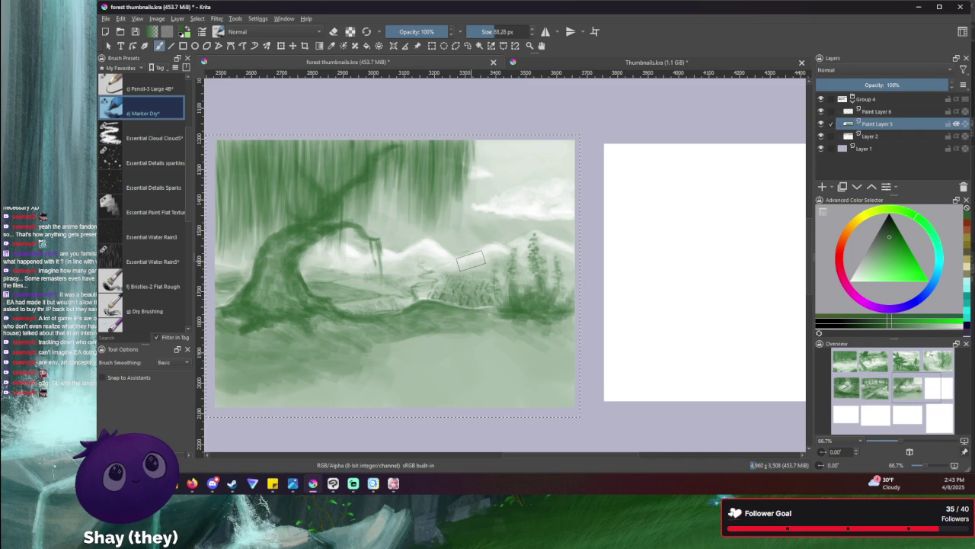
- Broaden the dark ground shading below the tree's roots toward the swamp thumbnail's lower edge with the wide marker
scroll(470, 260, "down", 2)
scroll(369, 327, "up", 2)
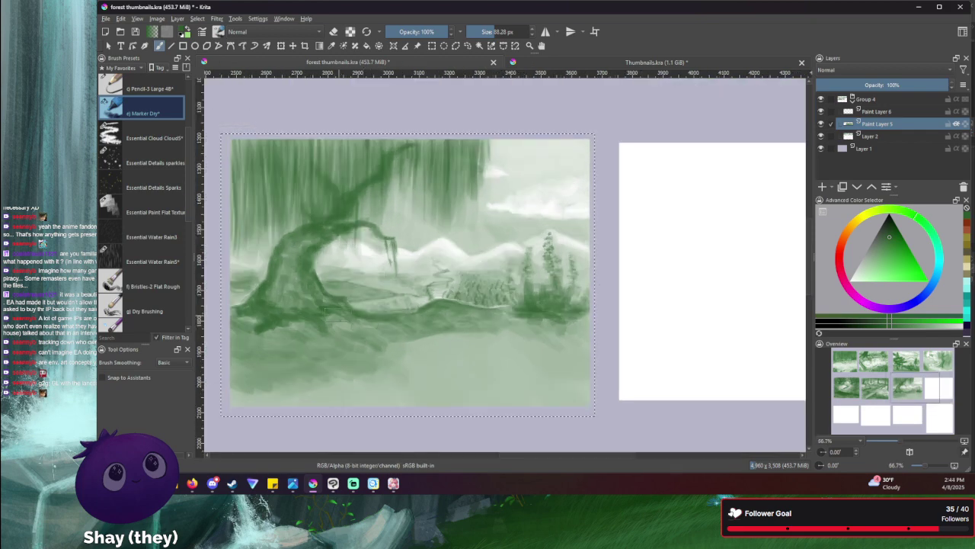
left_click_drag(347, 331, 427, 303)
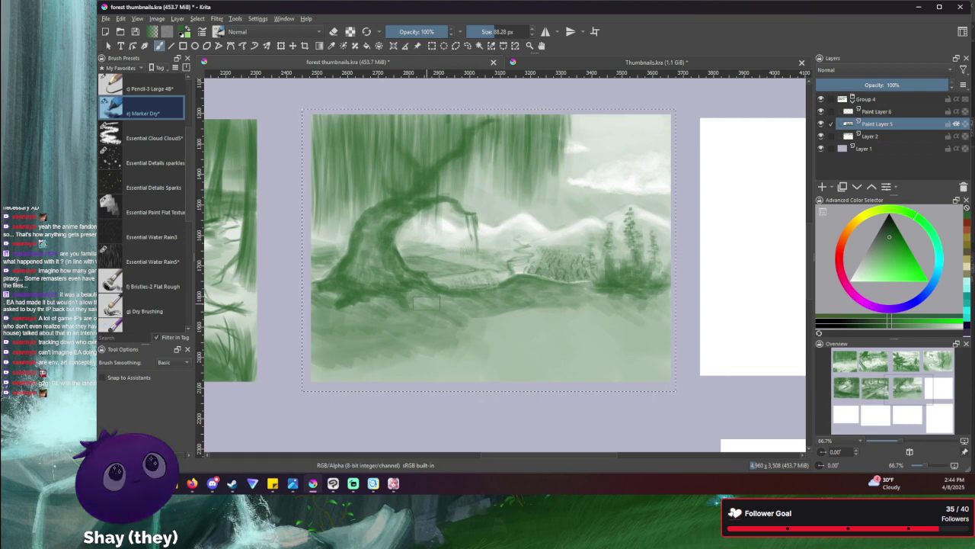
scroll(428, 309, "up", 2)
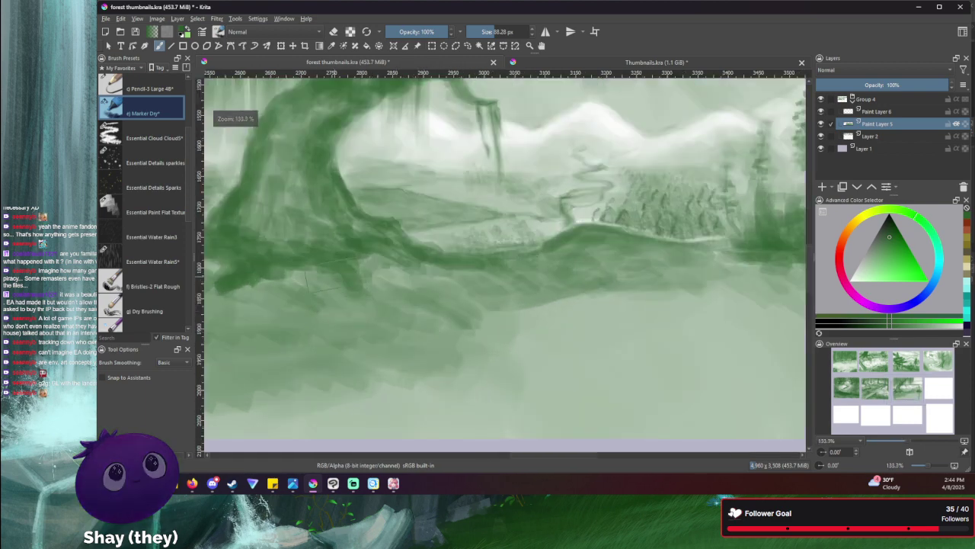
scroll(368, 320, "down", 1)
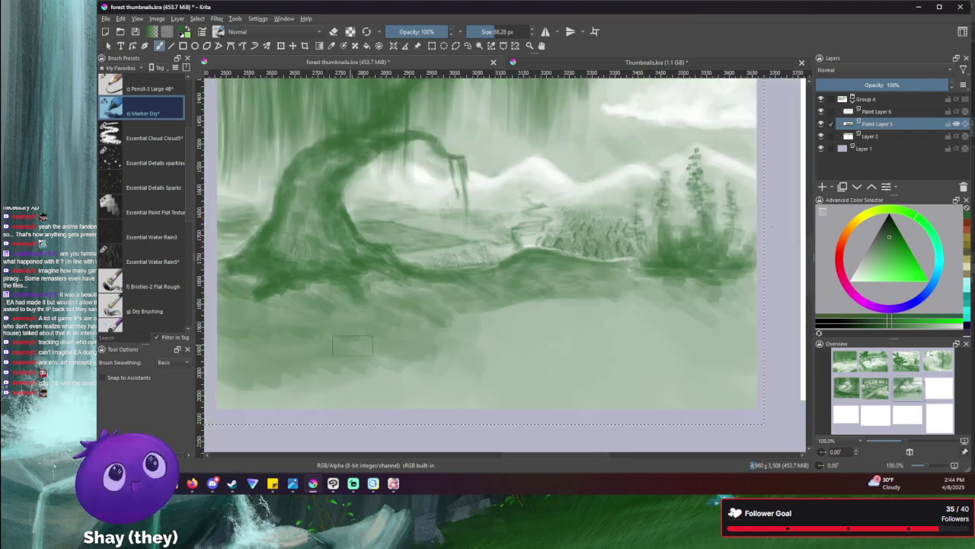
mouse_move(366, 348)
left_mouse_down()
mouse_move(374, 322)
mouse_move(381, 379)
mouse_move(344, 294)
left_mouse_up()
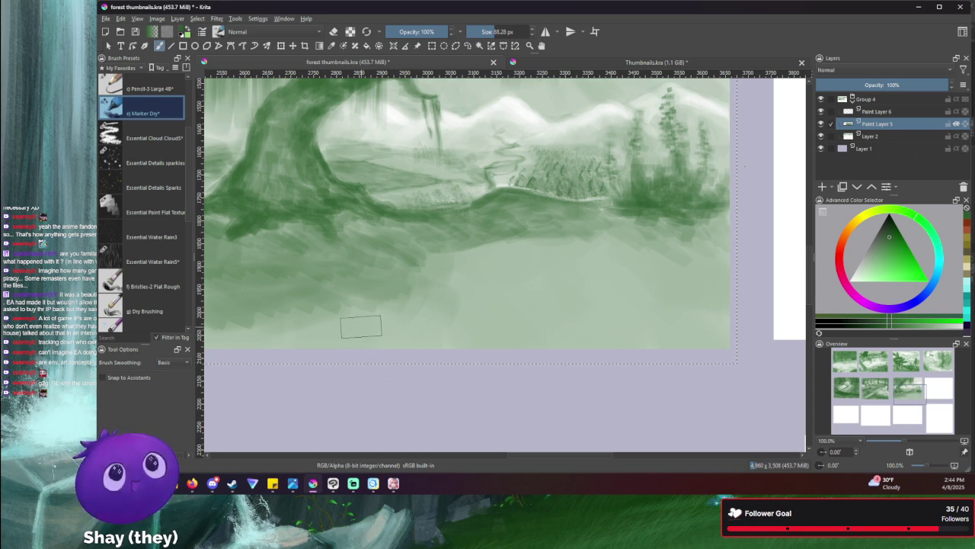
- Reduce the marker to 13 px and paint dark, outward-curving blades at the base of the tall plant clump
key("bracketleft")
key("bracketleft")
key("bracketleft")
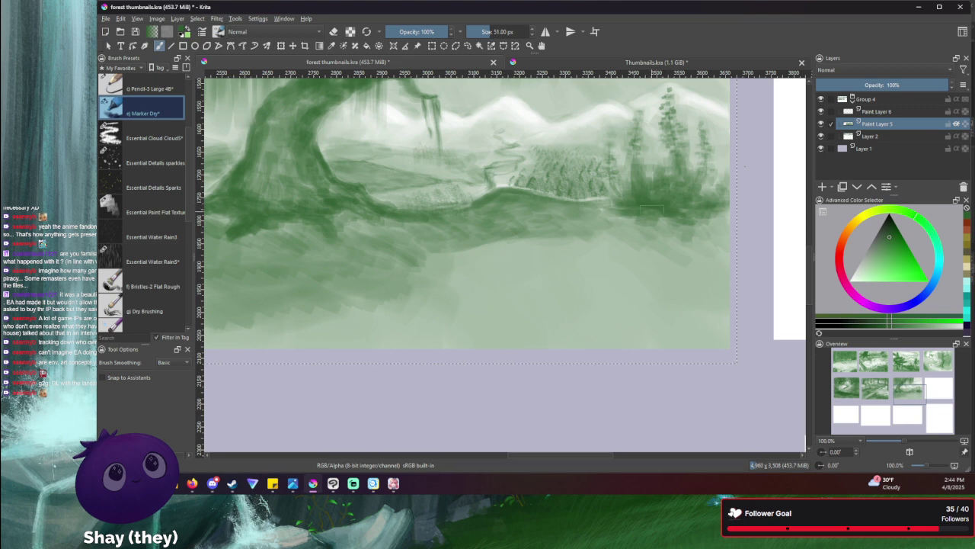
key("bracketleft")
key("bracketleft")
key("bracketleft")
key("bracketleft")
key("bracketleft")
key("bracketleft")
key("bracketleft")
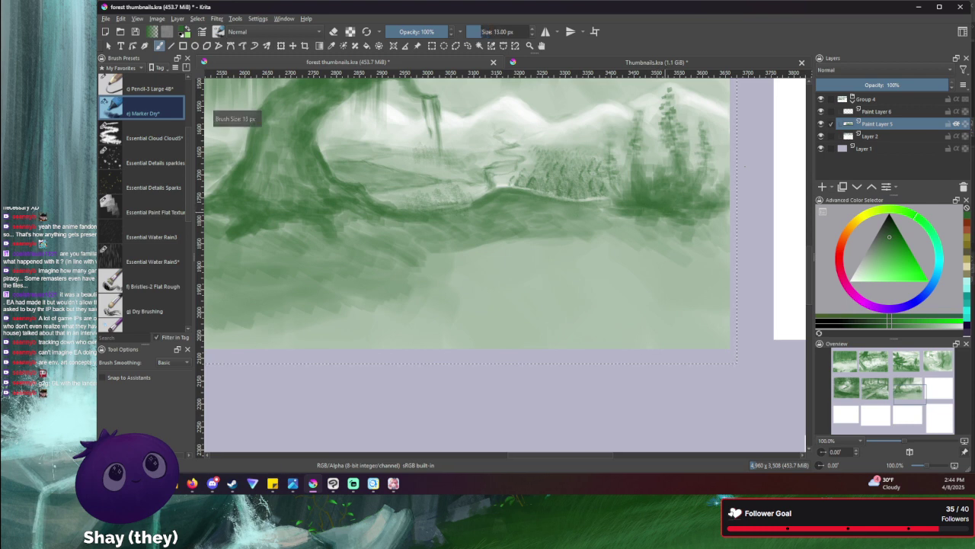
mouse_move(675, 208)
left_mouse_down()
mouse_move(692, 196)
mouse_move(672, 216)
mouse_move(686, 209)
mouse_move(693, 217)
mouse_move(685, 163)
mouse_move(663, 181)
left_mouse_up()
mouse_move(652, 200)
left_mouse_down()
mouse_move(648, 175)
mouse_move(611, 212)
mouse_move(633, 186)
left_mouse_up()
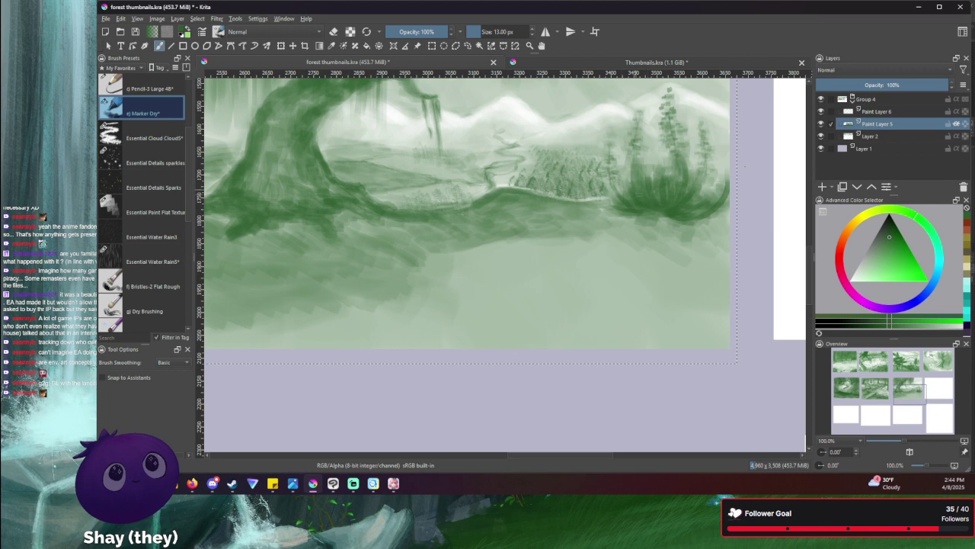
mouse_move(660, 217)
left_mouse_down()
mouse_move(642, 219)
mouse_move(655, 222)
left_mouse_up()
- Reduce the marker gradually to 5 px and paint thin curved stems joining the tall plants' spikes to their base
key("[")
key("[")
key("[")
key("[")
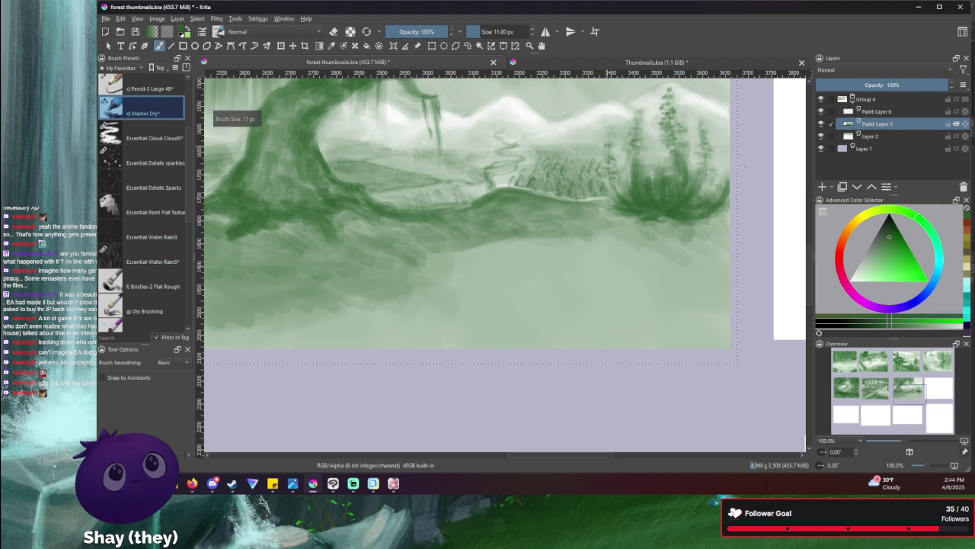
key("[")
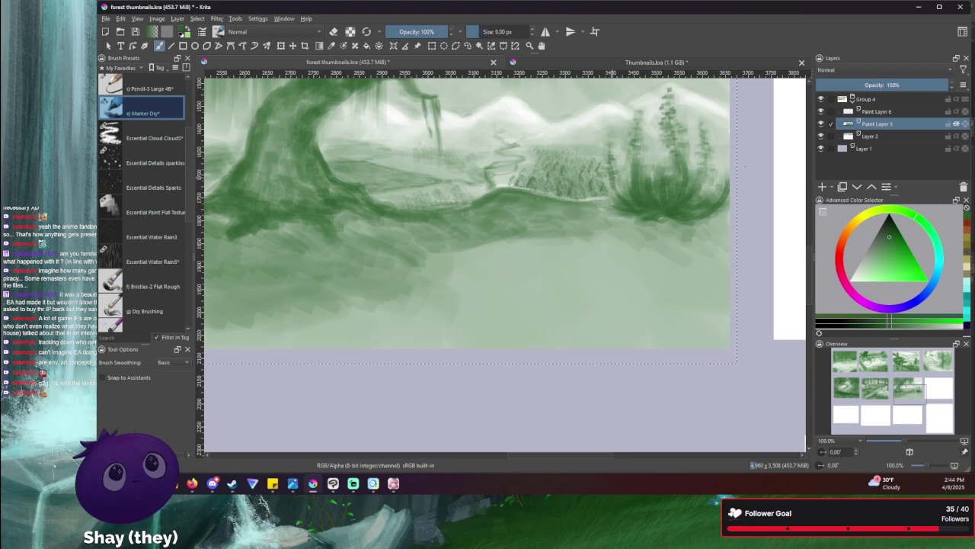
key("[")
key("[")
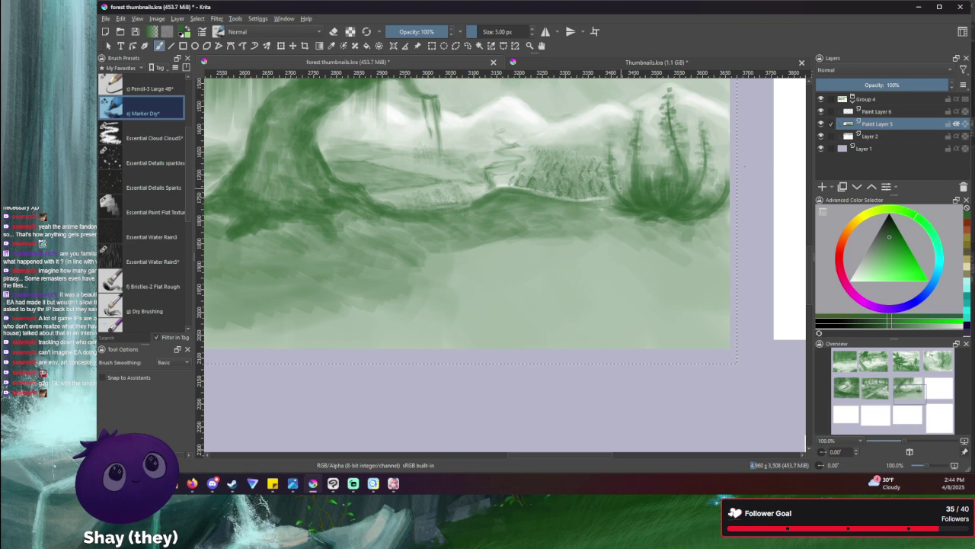
- Define the leafy spikes of the tall plants with fine dark strokes, enlarging the marker to 10 px
left_click_drag(563, 194, 542, 238)
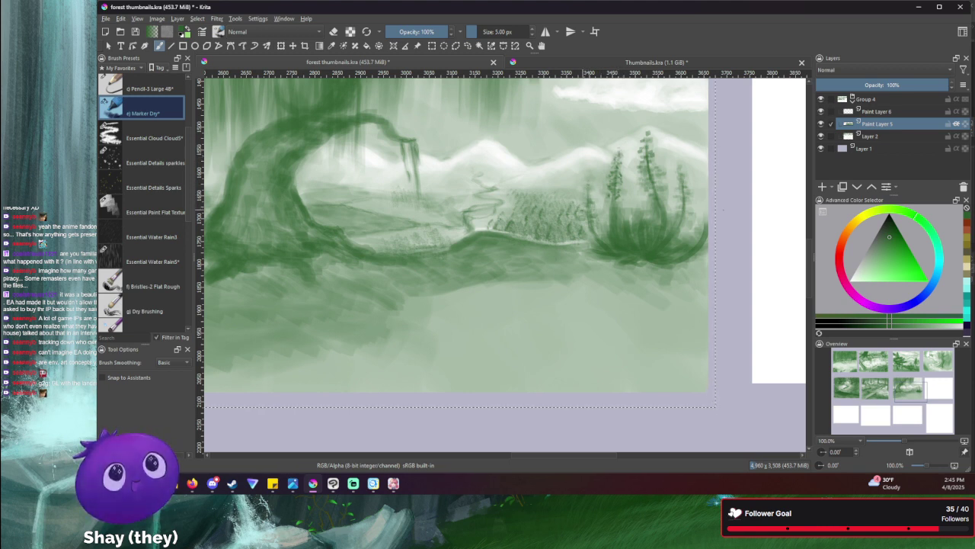
key("bracketright")
key("bracketright")
key("bracketright")
key("bracketright")
key("bracketright")
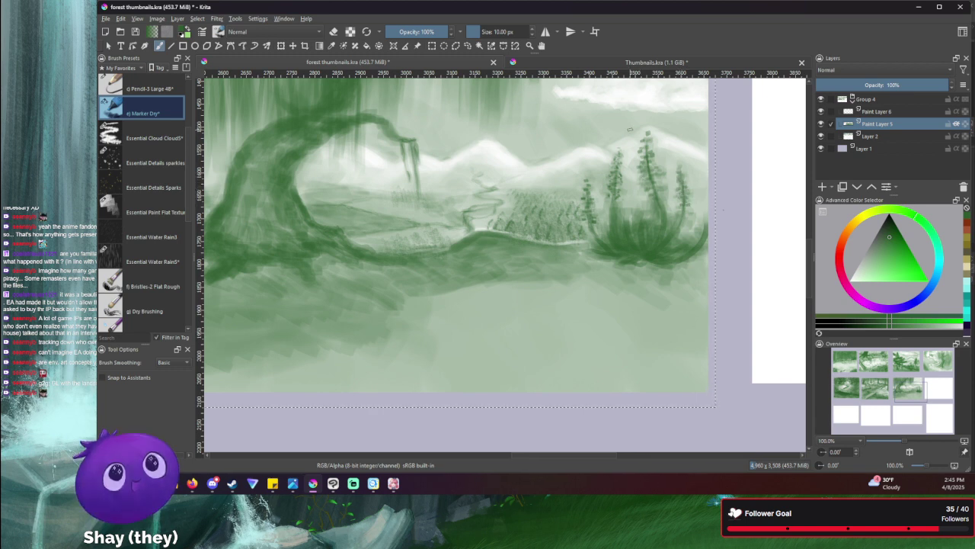
key("bracketleft")
key("bracketright")
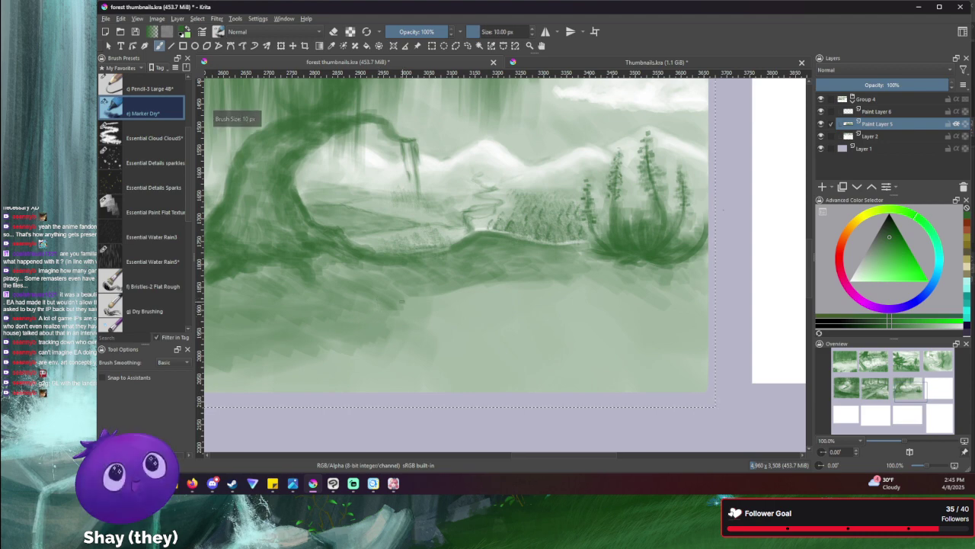
- Set the 10 px marker to erase and carve light bark streaks along the bent tree's trunk
key("minus")
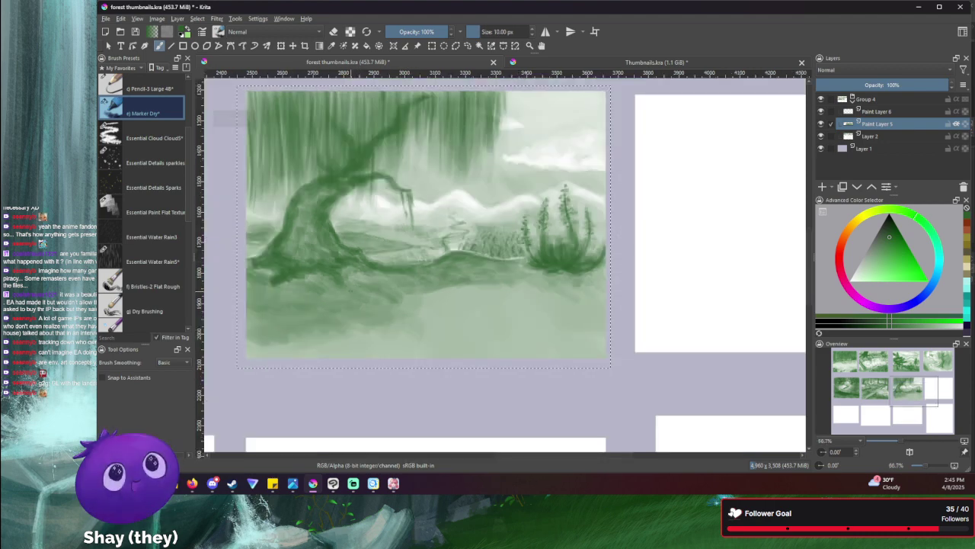
left_click_drag(355, 299, 397, 300)
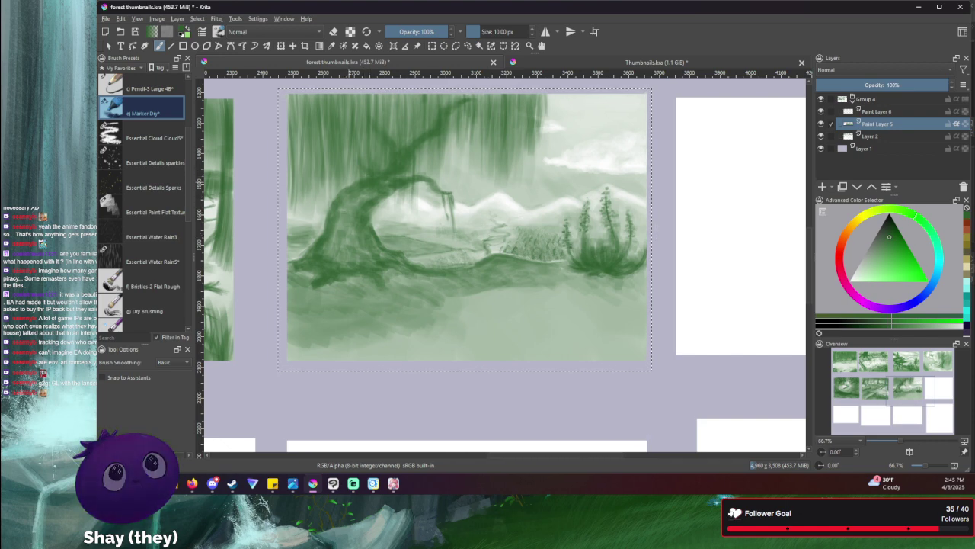
key("e")
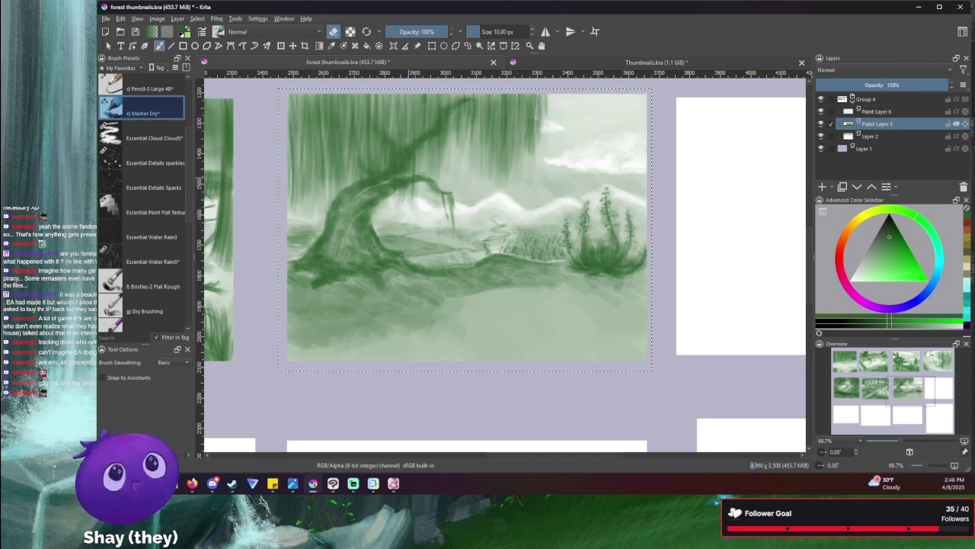
left_click_drag(416, 160, 418, 182)
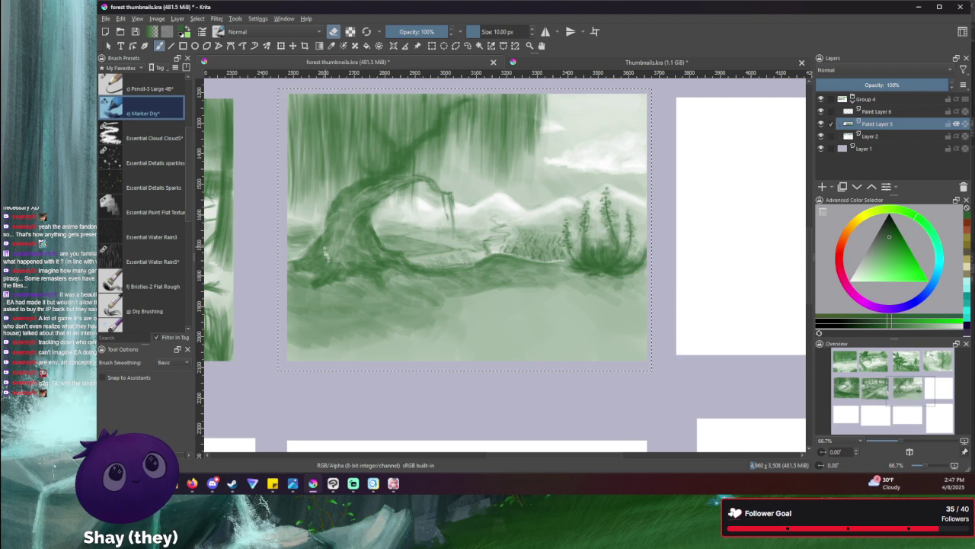
- Paint darker bark lines on the trunk, then reduce the marker to 6 px and erase fine highlights around the roots
left_click(334, 32)
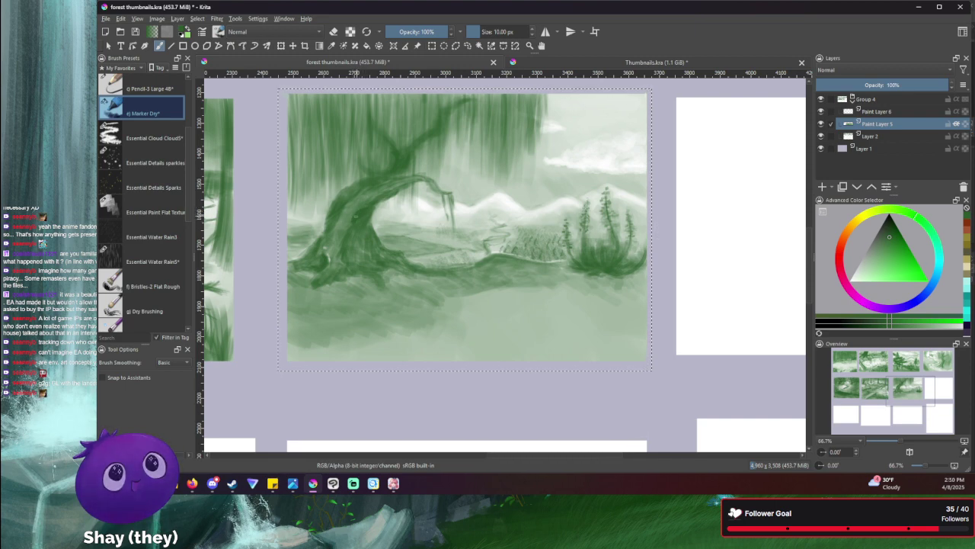
key("bracketleft")
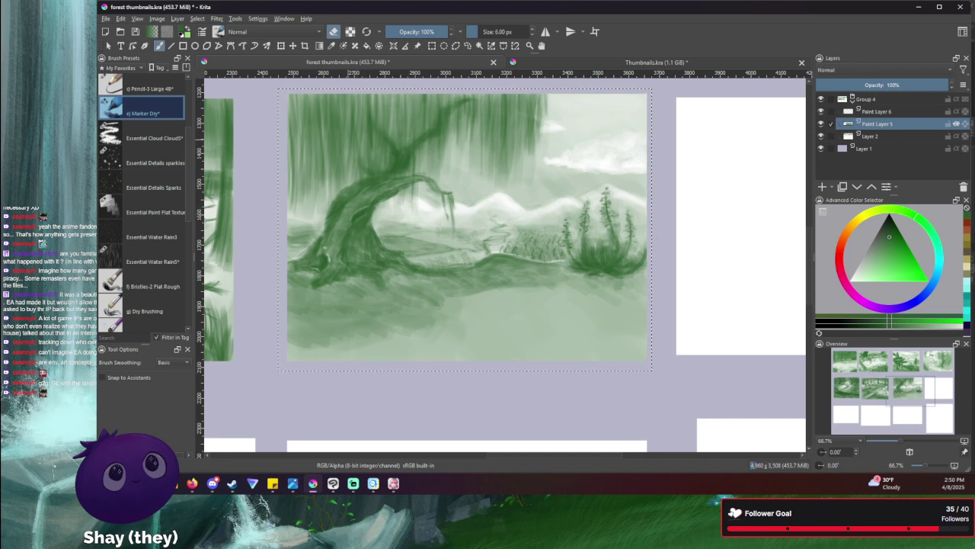
left_click(333, 31)
key("e")
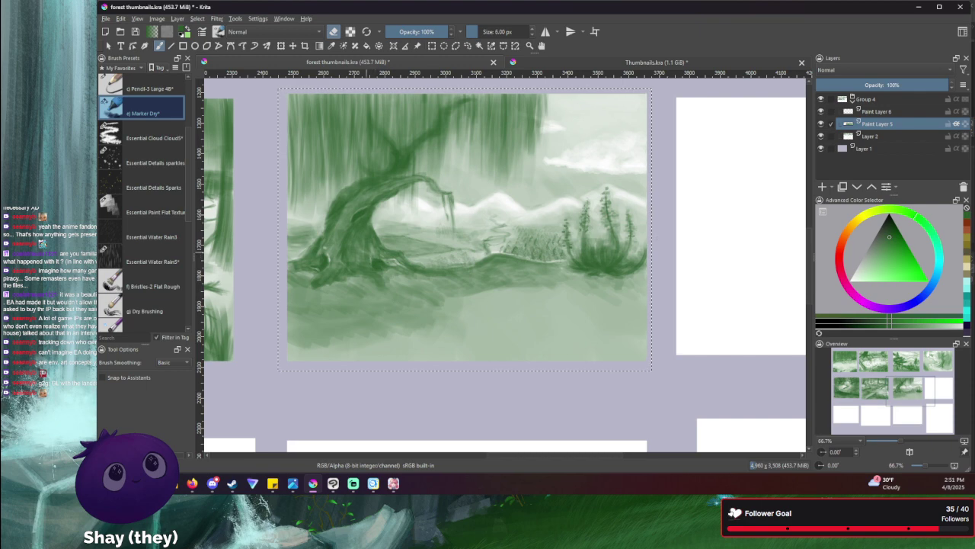
- Rework the root highlights with the 6 px marker, undoing a stroke and alternating between painting and erasing
key("e")
key("ctrl+z")
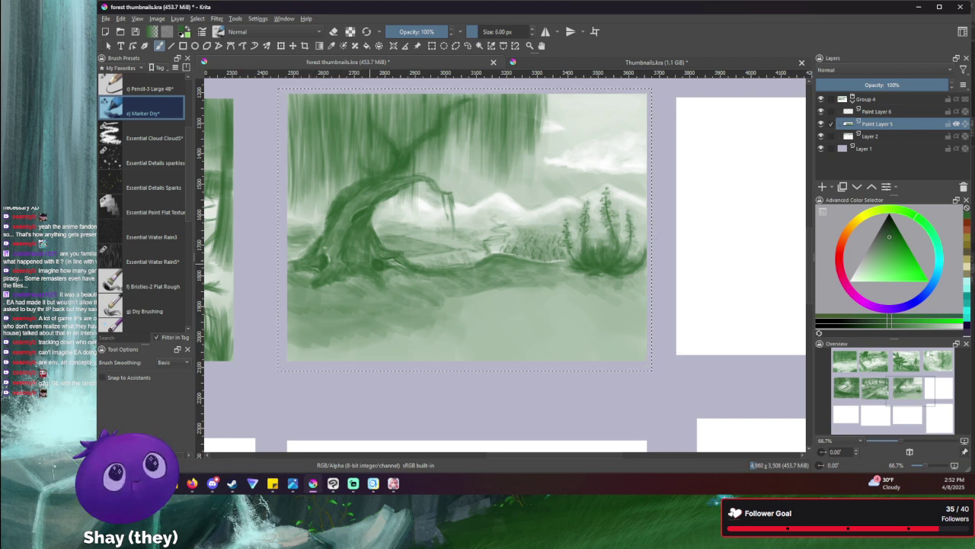
key("e")
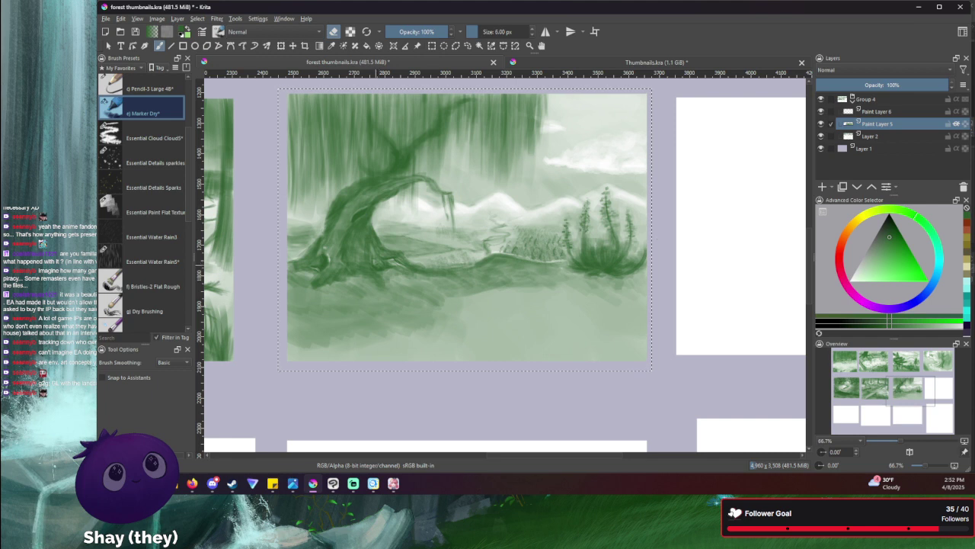
key("e")
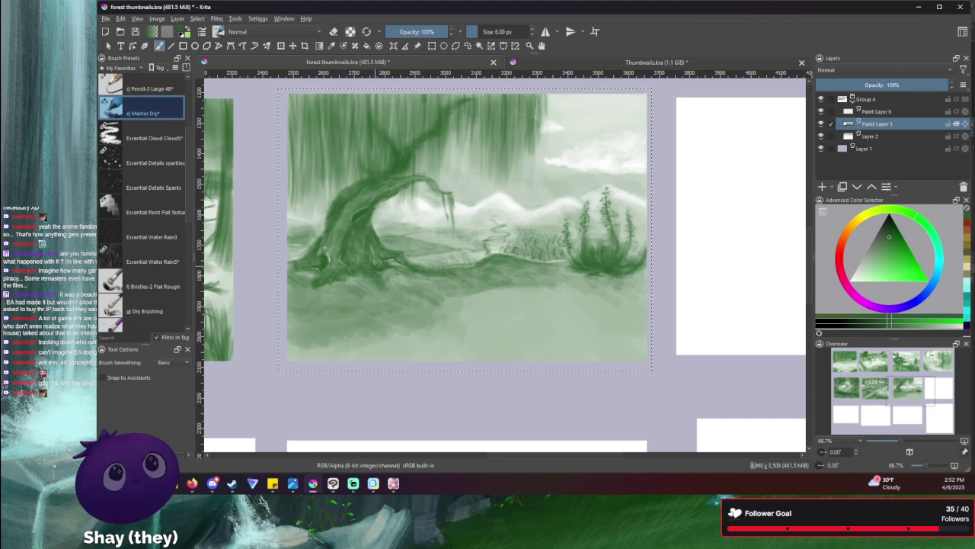
- Touch up the valley behind the bent tree with the marker at 13 and 11 px, alternating between erasing and painting
key("bracketright")
key("bracketright")
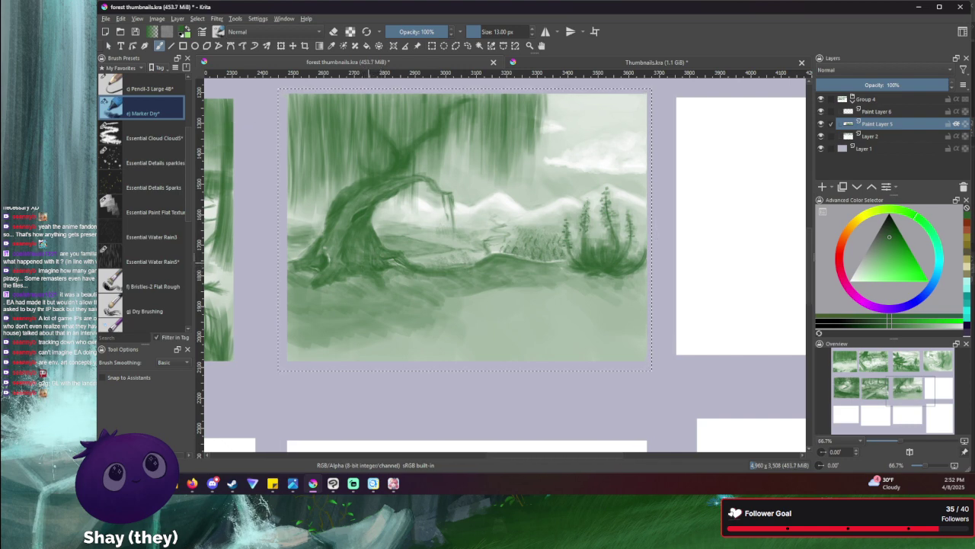
key("e")
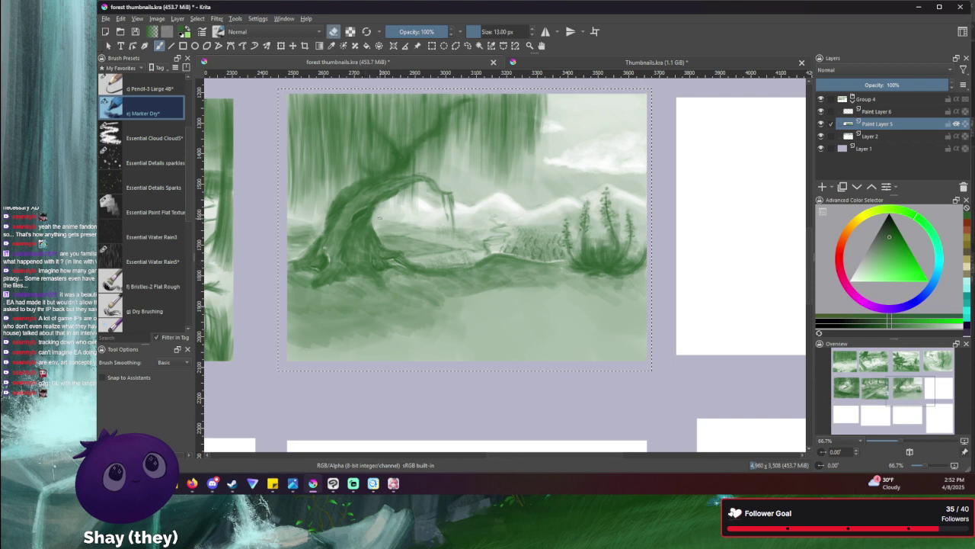
key("bracketleft")
key("e")
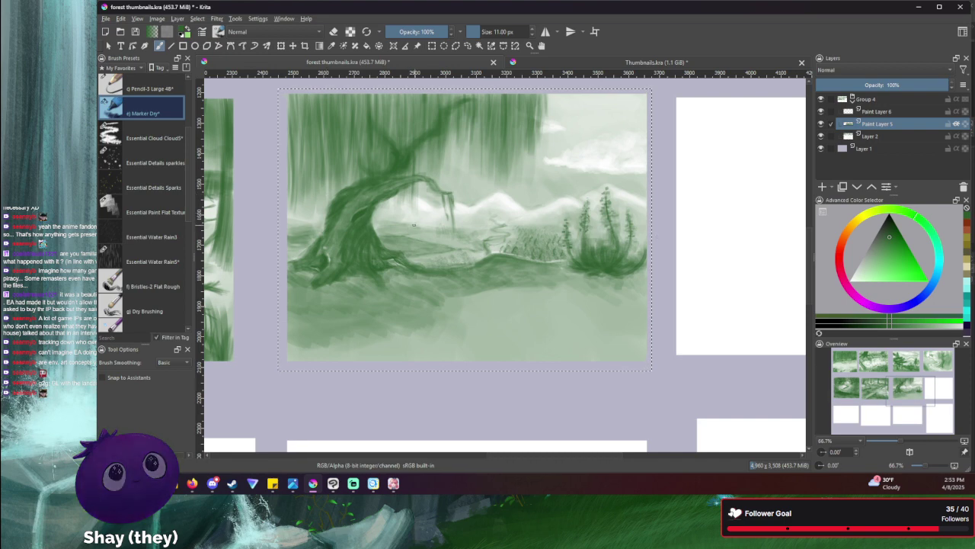
mouse_move(432, 225)
left_mouse_down()
mouse_move(442, 226)
mouse_move(432, 226)
left_mouse_up()
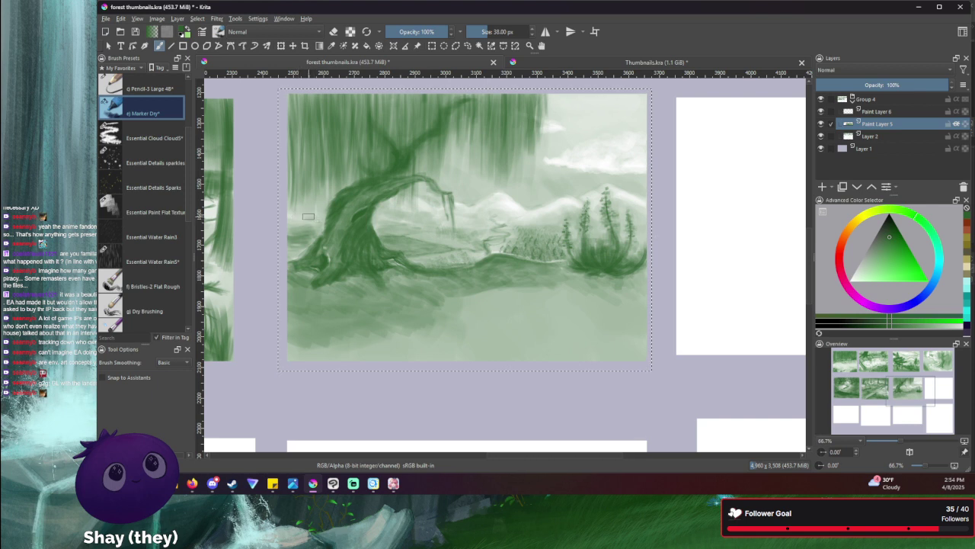
- Reduce the marker to 18 and then 13 px and paint defined hanging willow strands behind the trunk's outer side
key("bracketleft")
key("bracketleft")
key("bracketleft")
key("bracketleft")
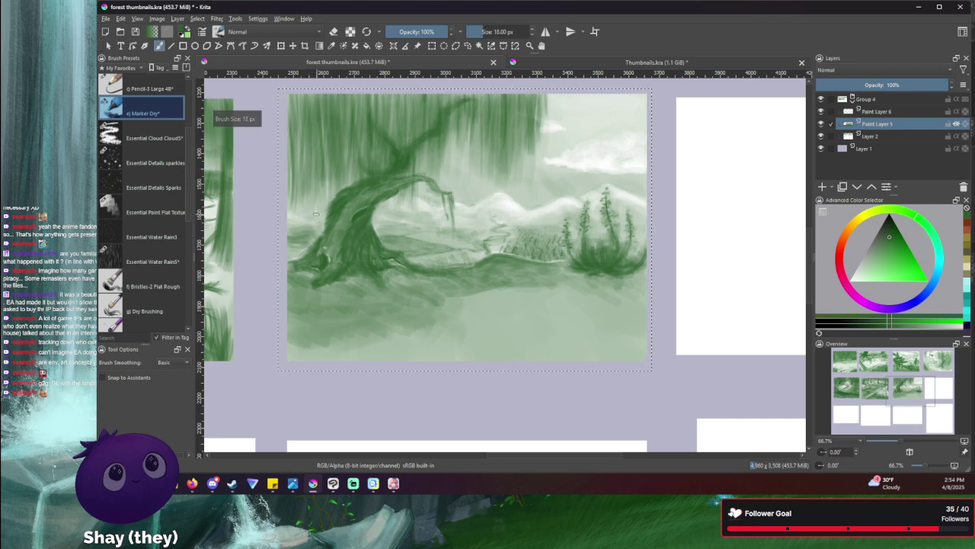
key("bracketleft")
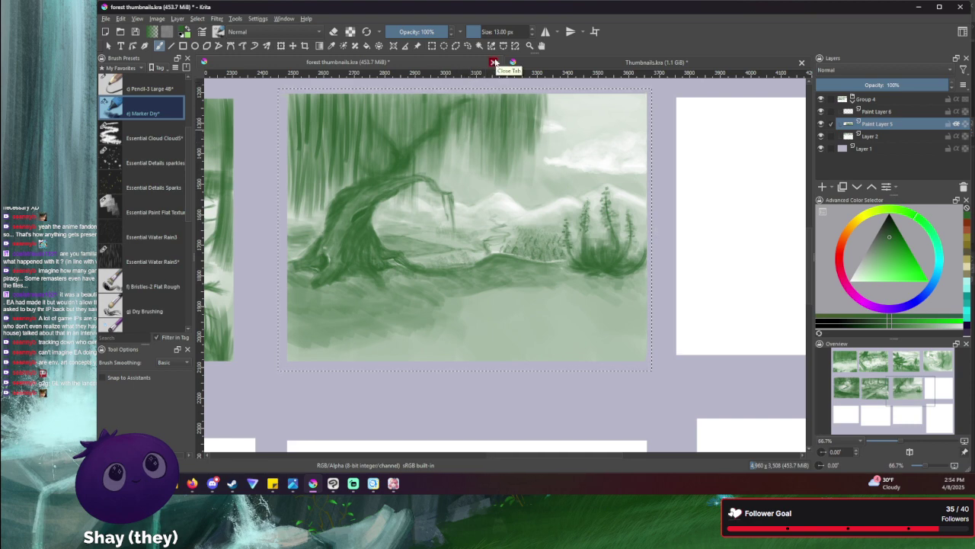
- Enlarge the marker to 26 and then 73 px and darken the foreground banks with broad strokes, undoing one stroke
key("bracketright")
key("bracketright")
key("bracketright")
key("bracketright")
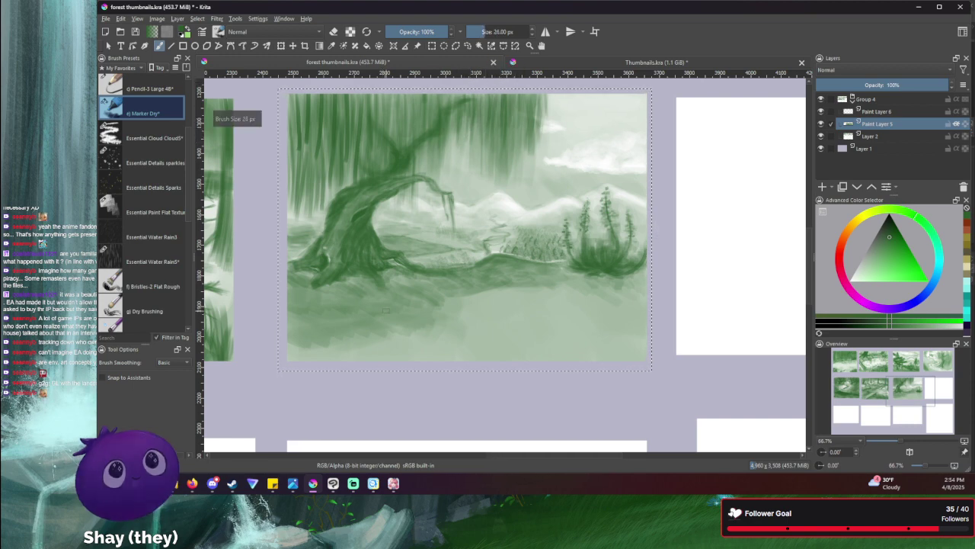
key("bracketright")
key("bracketright")
key("bracketright")
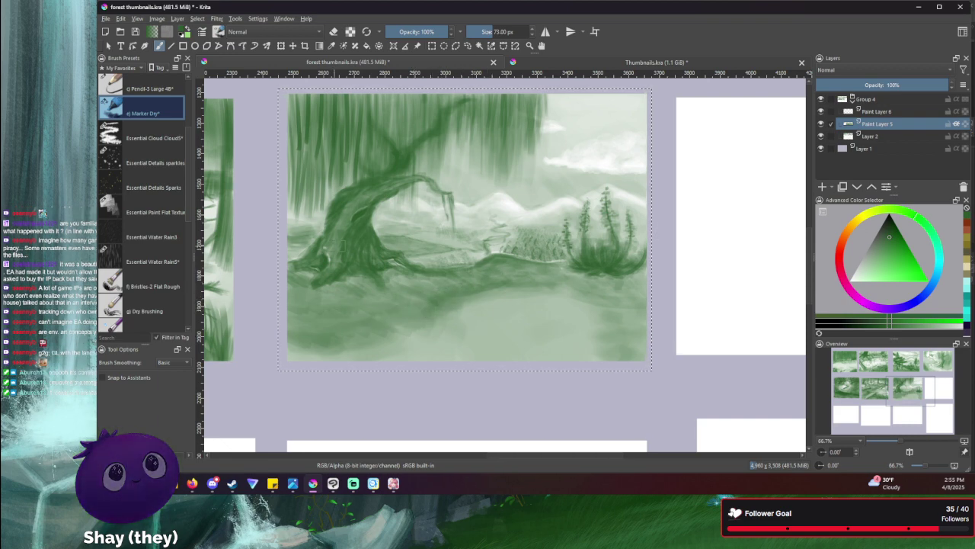
key("ctrl+z")
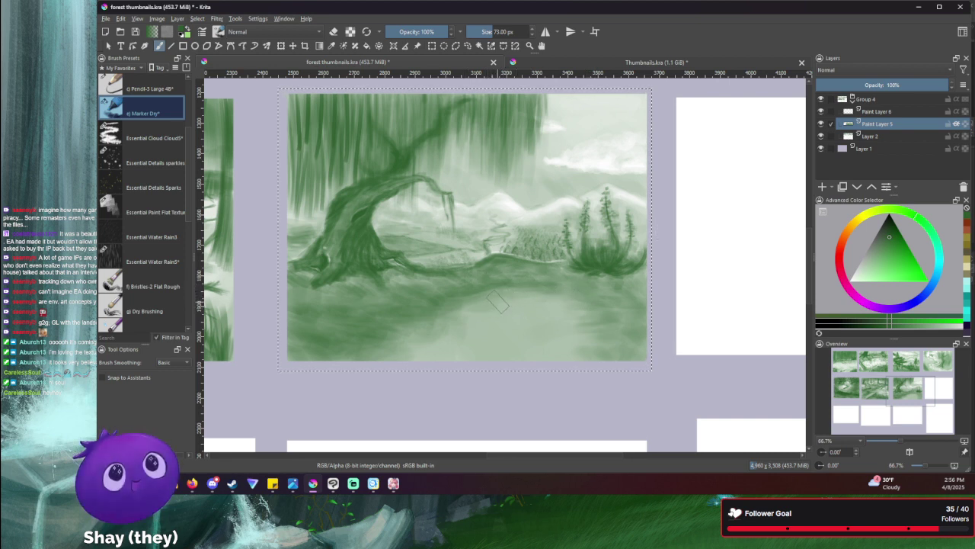
left_click_drag(494, 302, 462, 305)
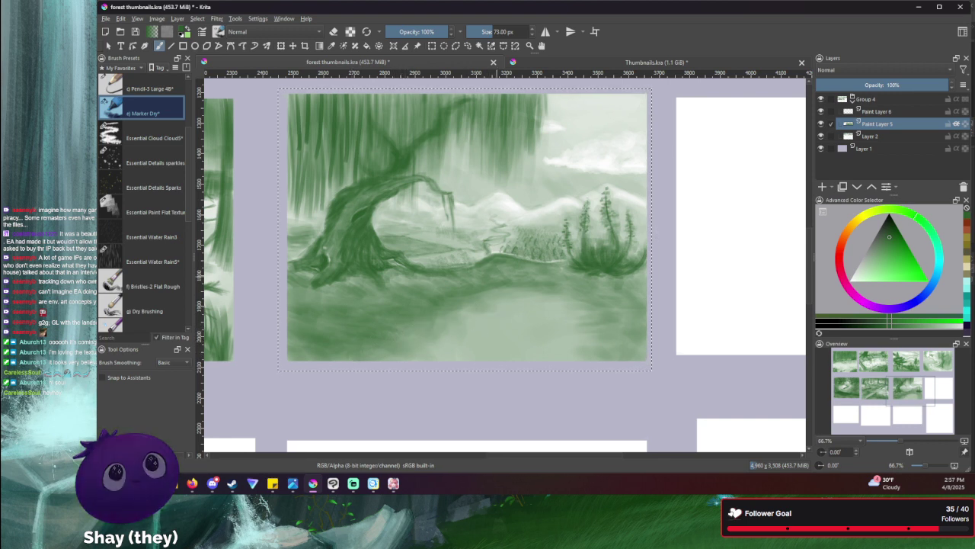
- Reduce the marker in stages to 14 px and paint small dark plant tufts in the foreground's lower corners
key("bracketleft")
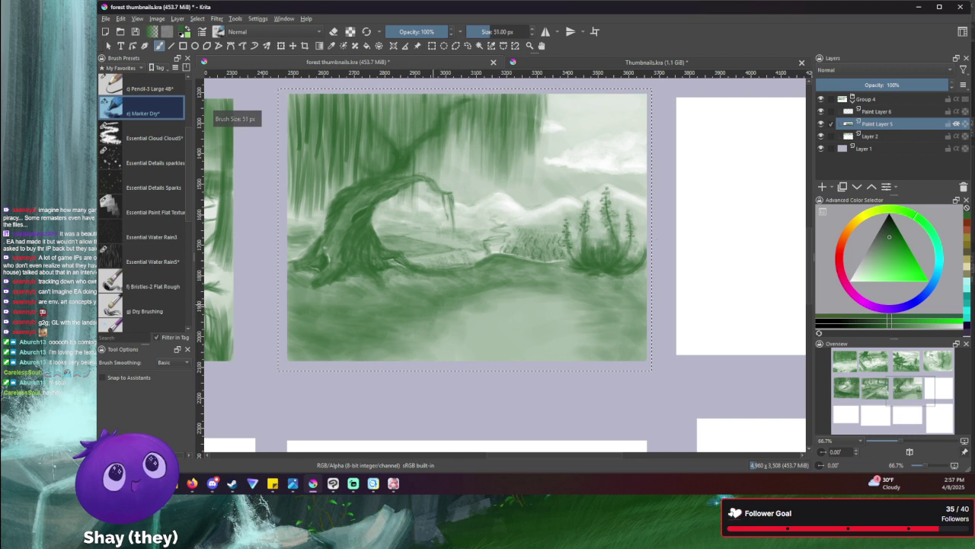
key("bracketleft")
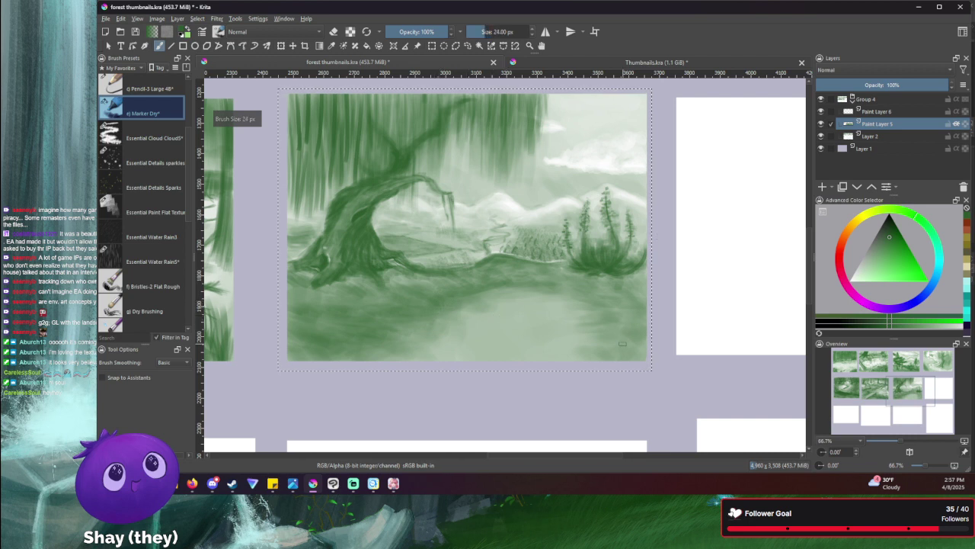
key("bracketleft")
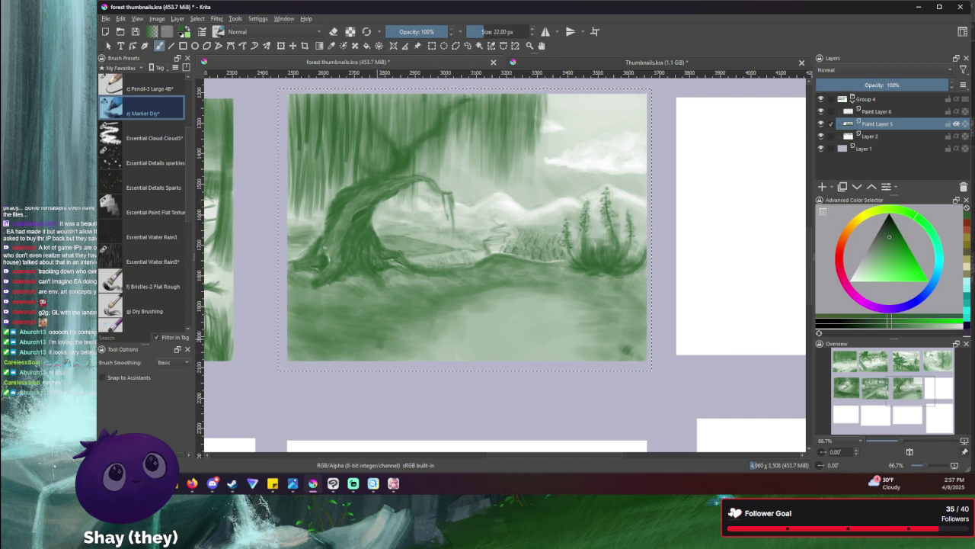
key("bracketleft")
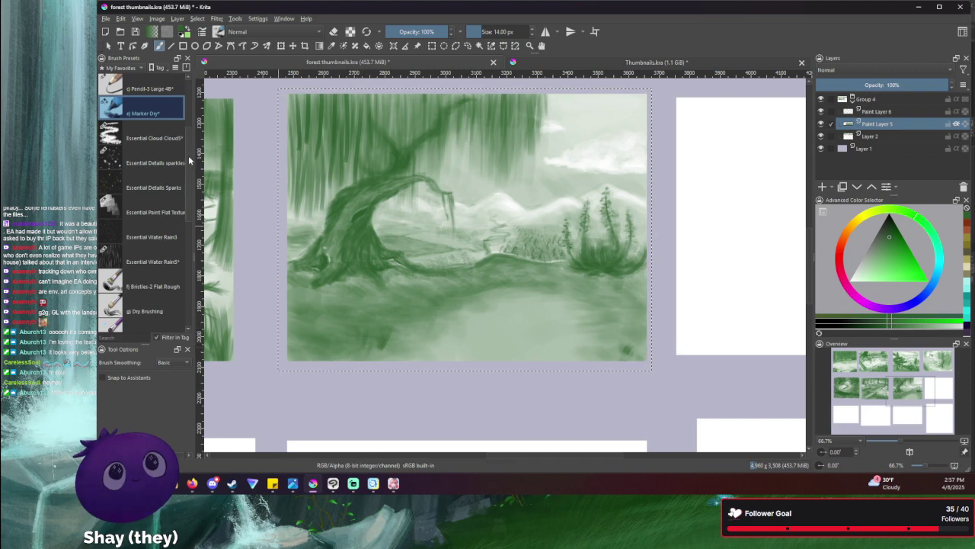
- Stamp herb clumps with Stamp Herbals and cover both foreground banks with tufts from Stamp Grass at 125 px
left_click_drag(188, 148, 182, 214)
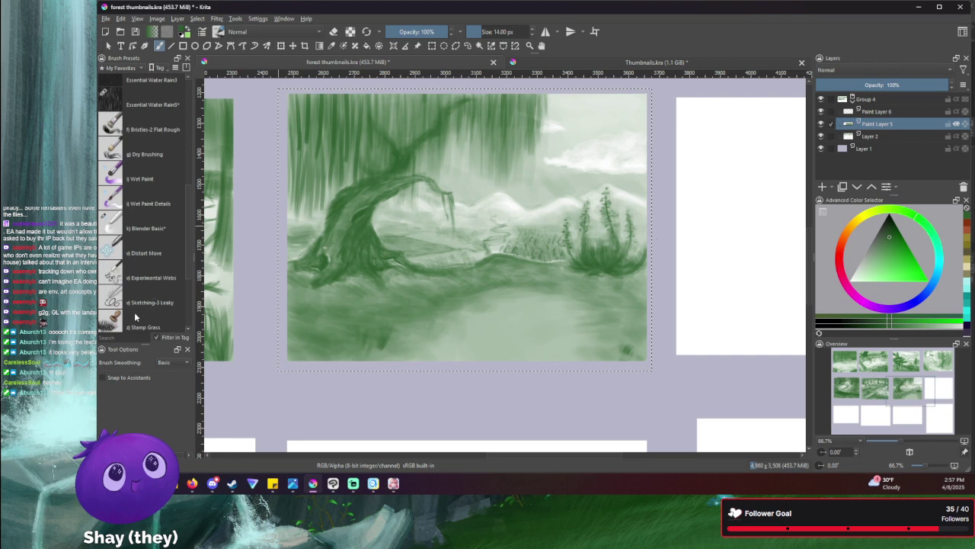
scroll(181, 237, "down", 2)
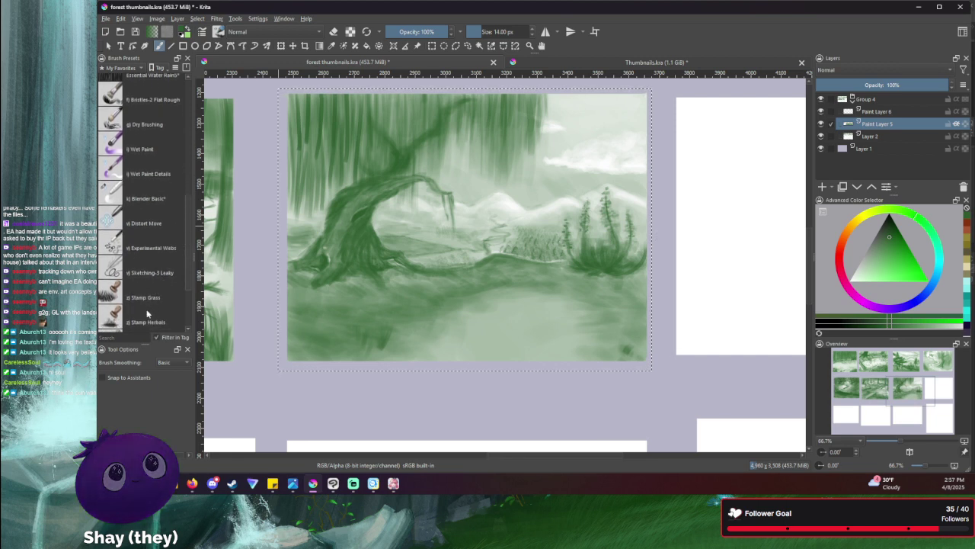
left_click(148, 319)
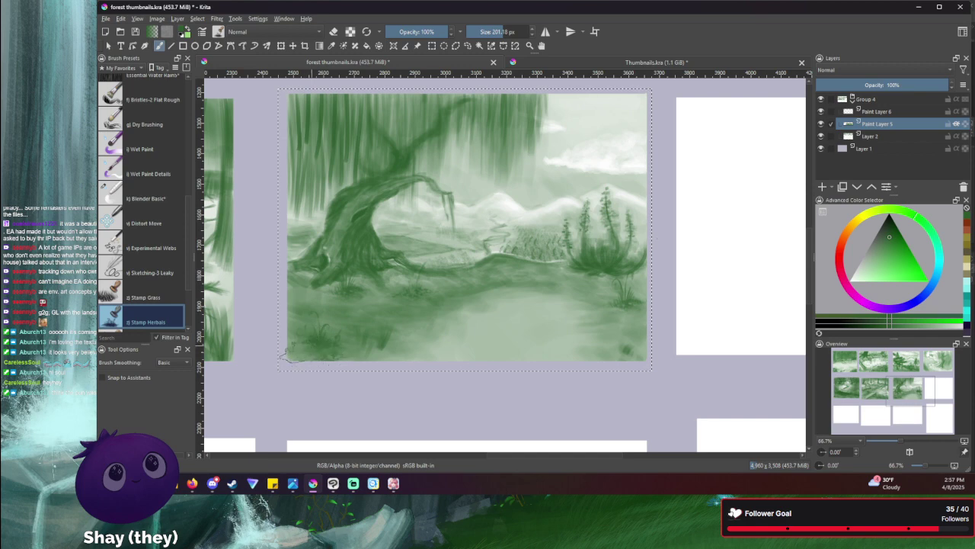
left_click(141, 297)
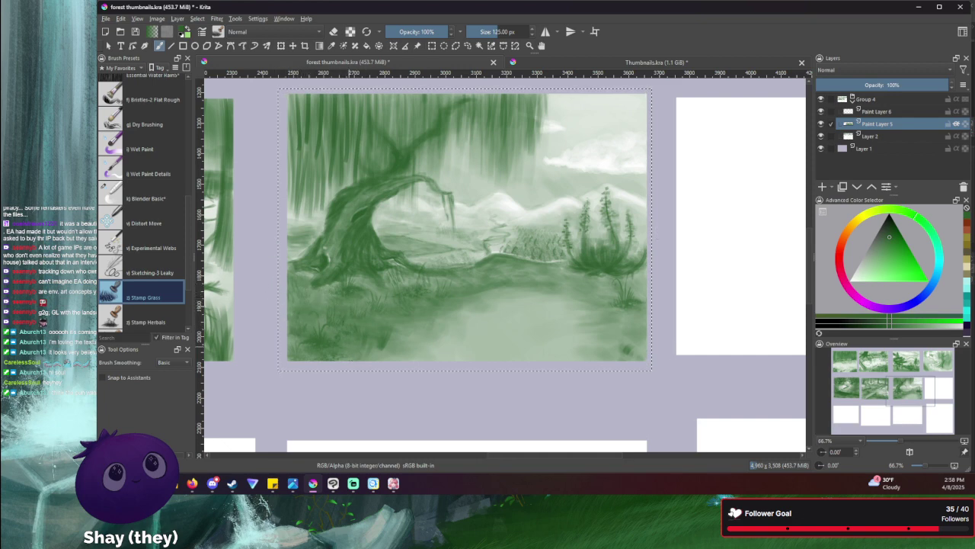
mouse_move(605, 355)
left_mouse_down()
mouse_move(652, 347)
mouse_move(613, 331)
left_mouse_up()
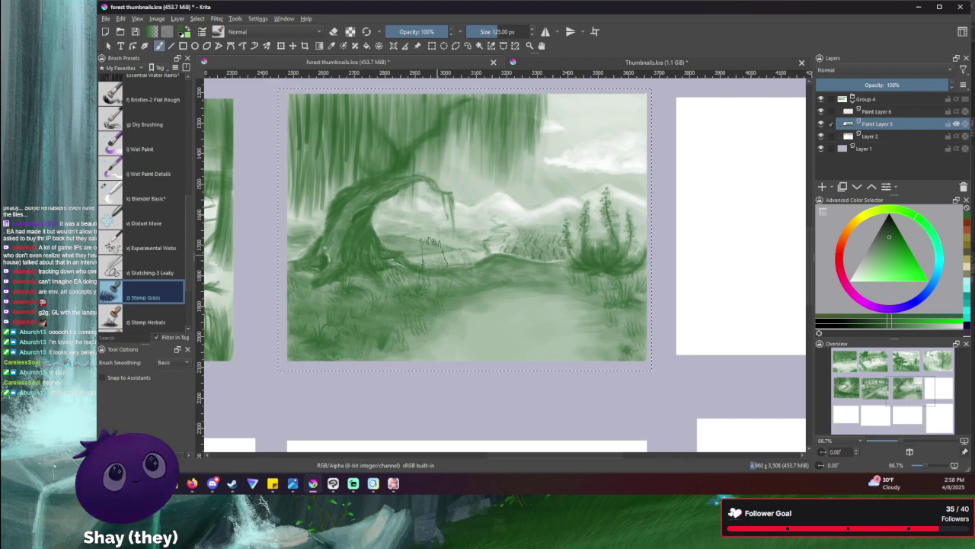
- Add leafy undergrowth along the foreground banks with the Stamp Leaves brush at 103 px, adjusting the brush opacity
scroll(153, 275, "down", 2)
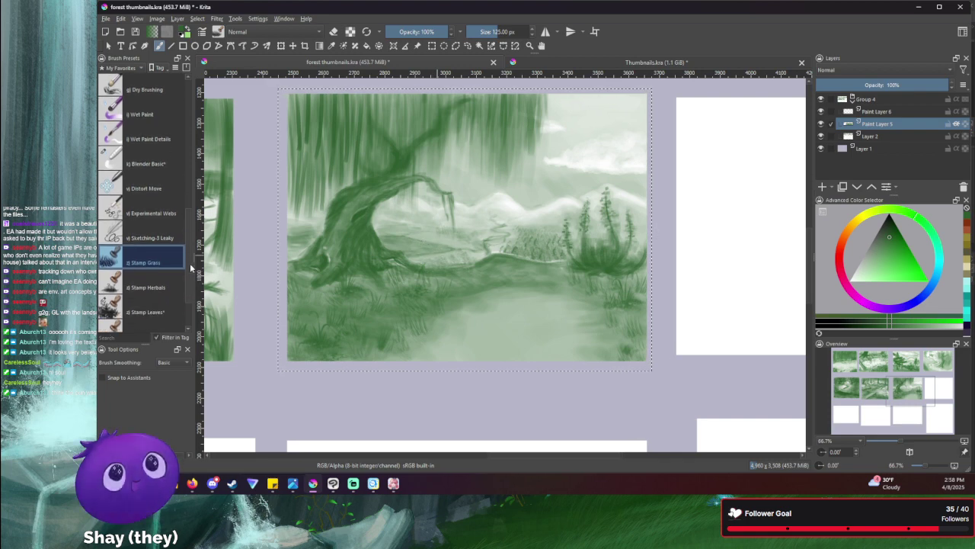
left_click(113, 312)
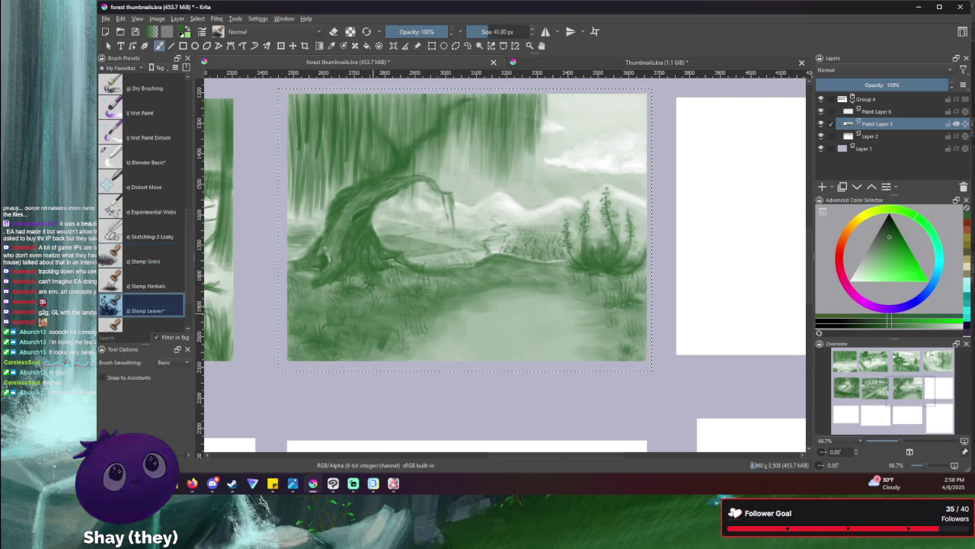
key("bracketleft")
key("bracketright")
key("bracketright")
key("bracketright")
key("bracketright")
key("bracketright")
key("bracketright")
key("bracketright")
key("bracketright")
key("bracketright")
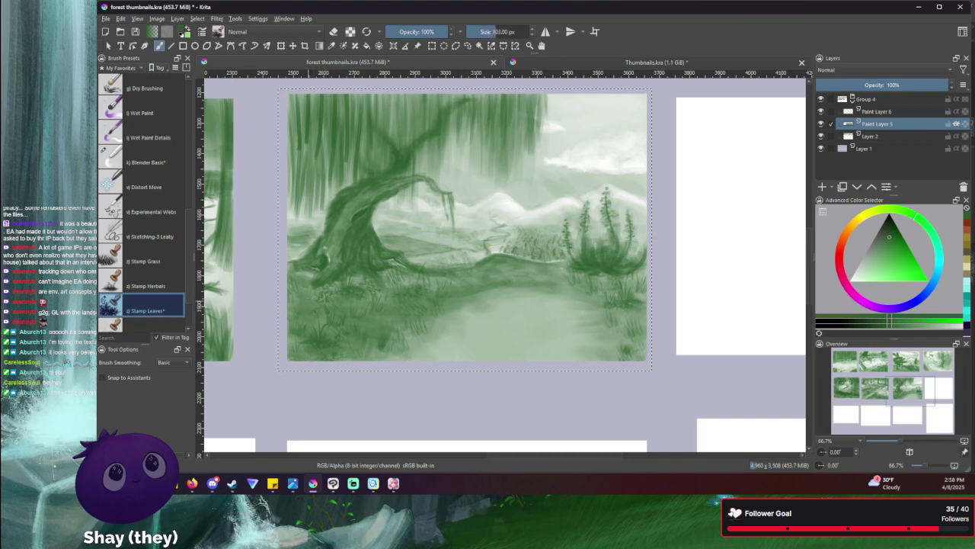
key("o")
key("o")
key("o")
key("o")
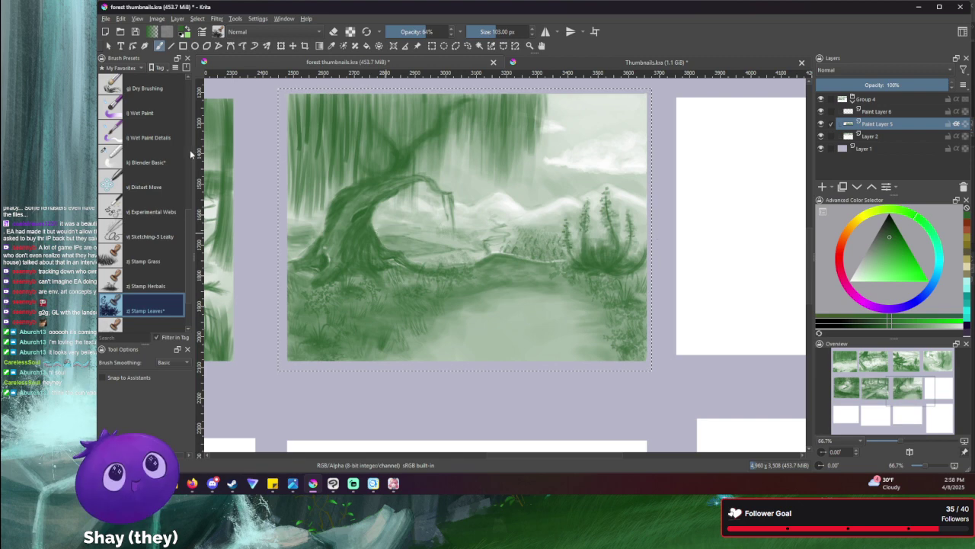
- Switch back to Marker Dry in eraser mode and lighten the ground just below the central ridge at 28 px
scroll(187, 210, "up", 3)
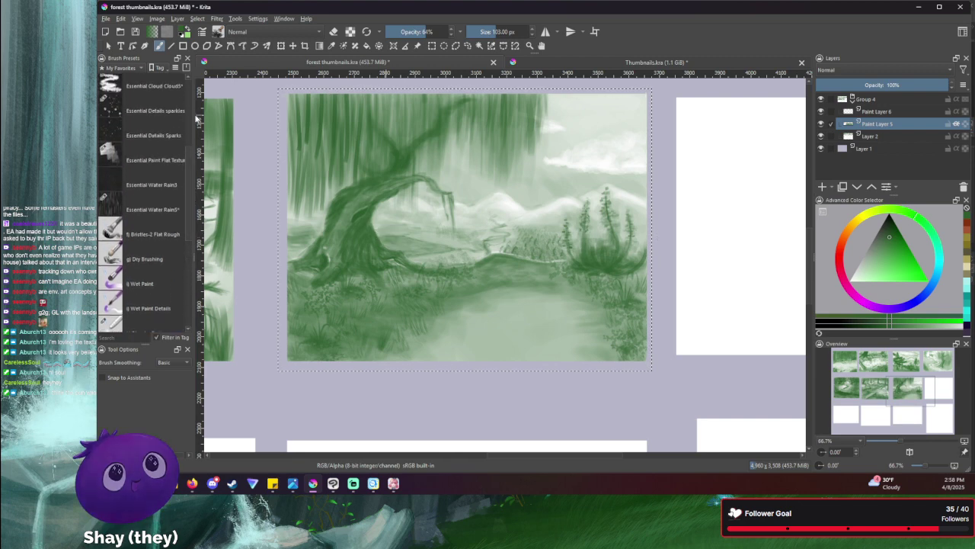
scroll(187, 137, "up", 2)
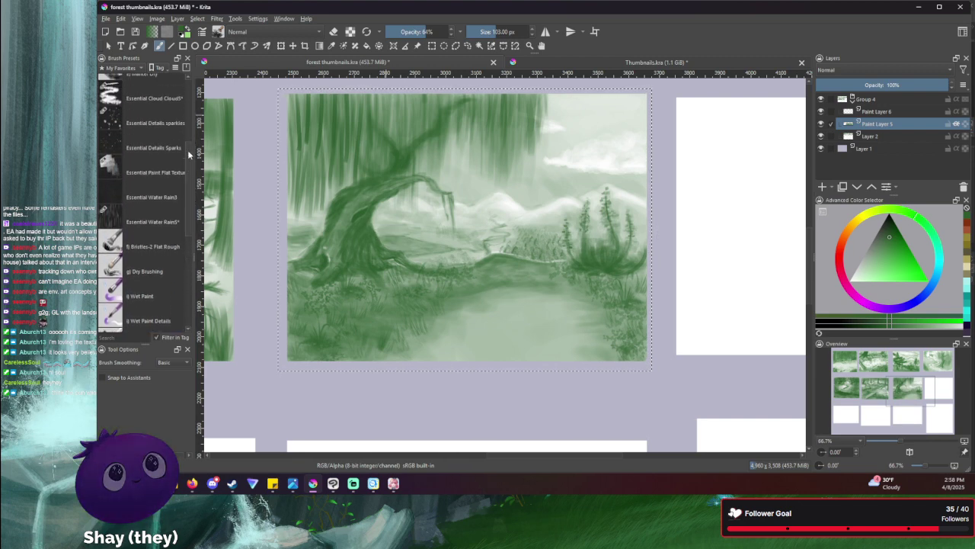
left_click(125, 122)
key("e")
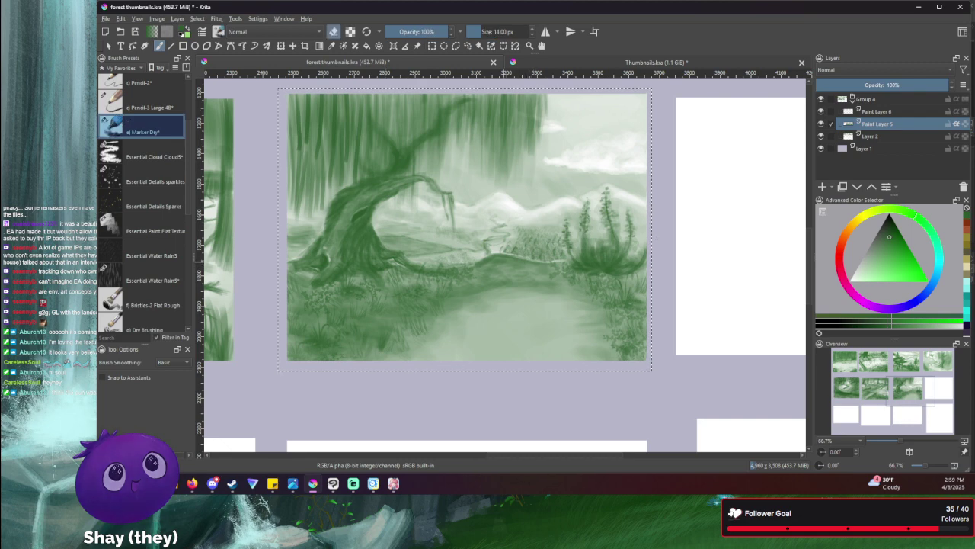
key("bracketleft")
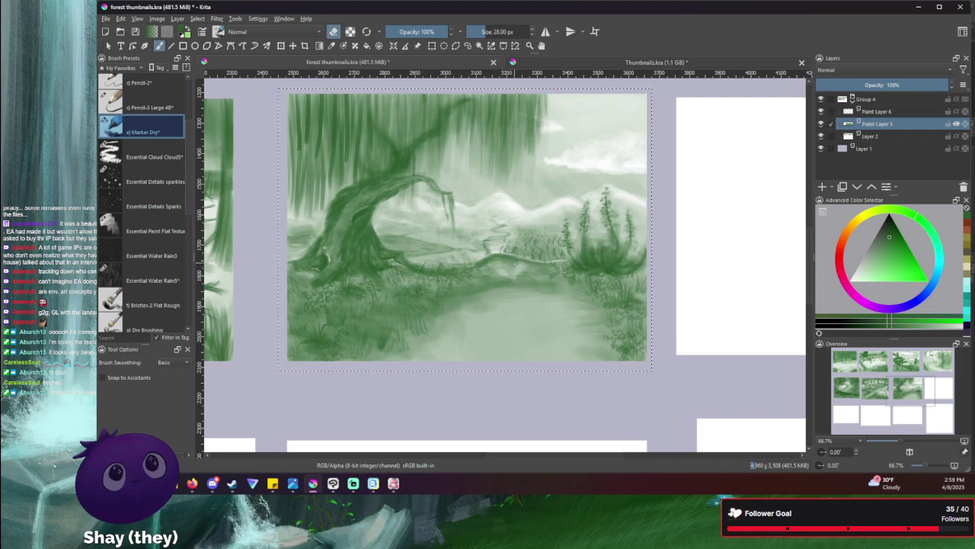
- Erase a large rounded light shape below the ridge with the 13 px marker, plus a small oval patch beneath it
scroll(515, 265, "up", 3)
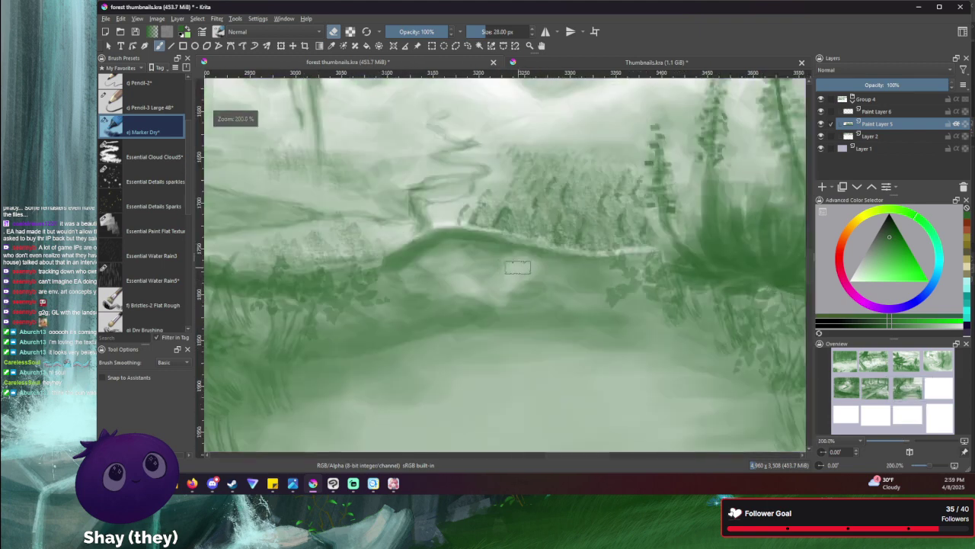
key("bracketleft")
key("bracketleft")
mouse_move(441, 239)
left_mouse_down()
mouse_move(407, 258)
mouse_move(438, 236)
mouse_move(527, 253)
mouse_move(480, 243)
mouse_move(525, 257)
mouse_move(514, 276)
mouse_move(525, 257)
mouse_move(496, 275)
mouse_move(512, 257)
mouse_move(463, 257)
mouse_move(481, 246)
mouse_move(442, 260)
mouse_move(471, 244)
mouse_move(427, 255)
mouse_move(448, 242)
mouse_move(419, 255)
mouse_move(440, 240)
mouse_move(408, 262)
mouse_move(440, 239)
mouse_move(406, 258)
mouse_move(438, 239)
mouse_move(471, 241)
mouse_move(447, 237)
mouse_move(525, 256)
mouse_move(414, 254)
mouse_move(397, 265)
mouse_move(406, 282)
mouse_move(499, 297)
left_mouse_up()
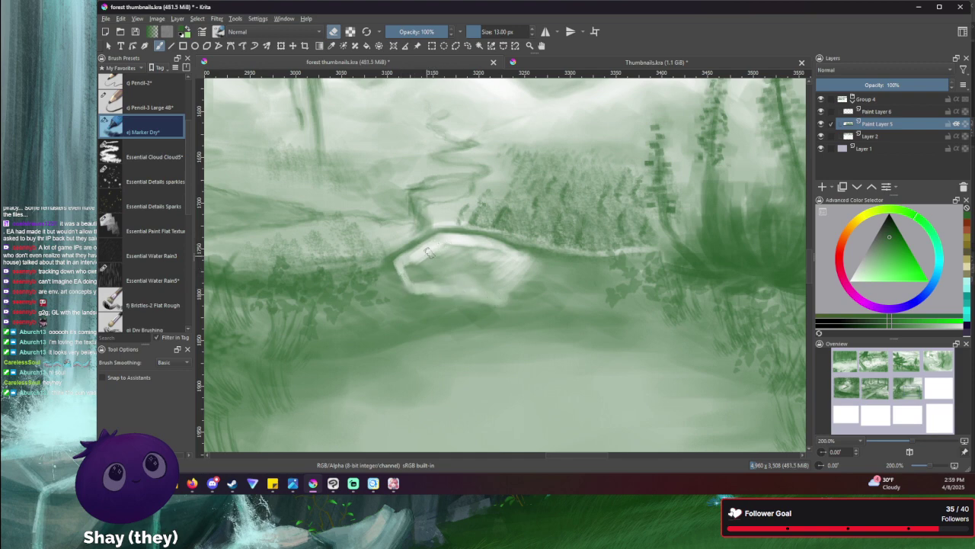
mouse_move(445, 244)
left_mouse_down()
mouse_move(494, 248)
mouse_move(468, 247)
left_mouse_up()
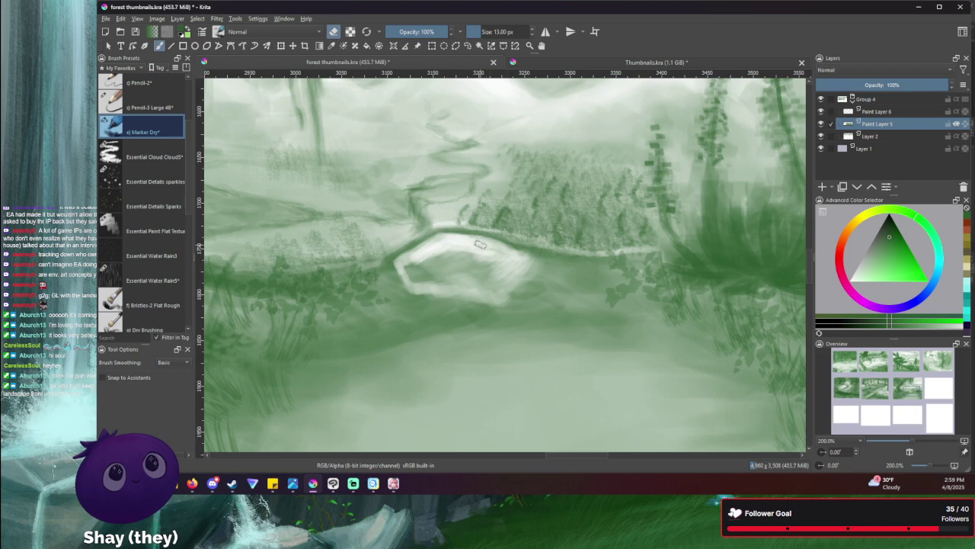
mouse_move(403, 265)
left_mouse_down()
mouse_move(411, 278)
mouse_move(471, 251)
mouse_move(408, 272)
mouse_move(467, 260)
mouse_move(495, 270)
mouse_move(457, 284)
mouse_move(421, 279)
mouse_move(446, 279)
mouse_move(458, 258)
mouse_move(426, 249)
mouse_move(436, 271)
mouse_move(472, 256)
mouse_move(458, 283)
mouse_move(493, 296)
left_mouse_up()
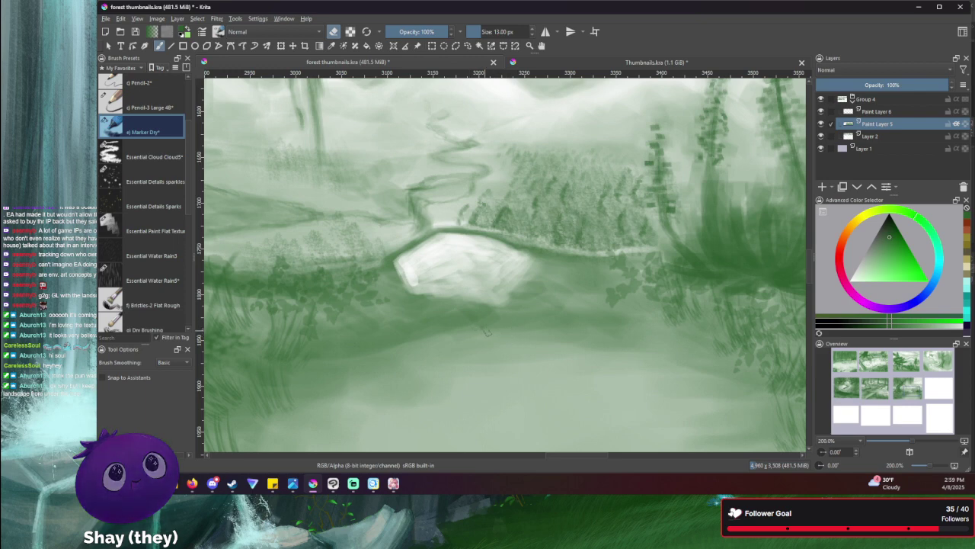
mouse_move(489, 330)
left_mouse_down()
mouse_move(454, 339)
mouse_move(488, 336)
mouse_move(465, 330)
mouse_move(455, 338)
mouse_move(466, 340)
left_mouse_up()
mouse_move(399, 267)
left_mouse_down()
mouse_move(422, 283)
mouse_move(439, 274)
mouse_move(416, 269)
left_mouse_up()
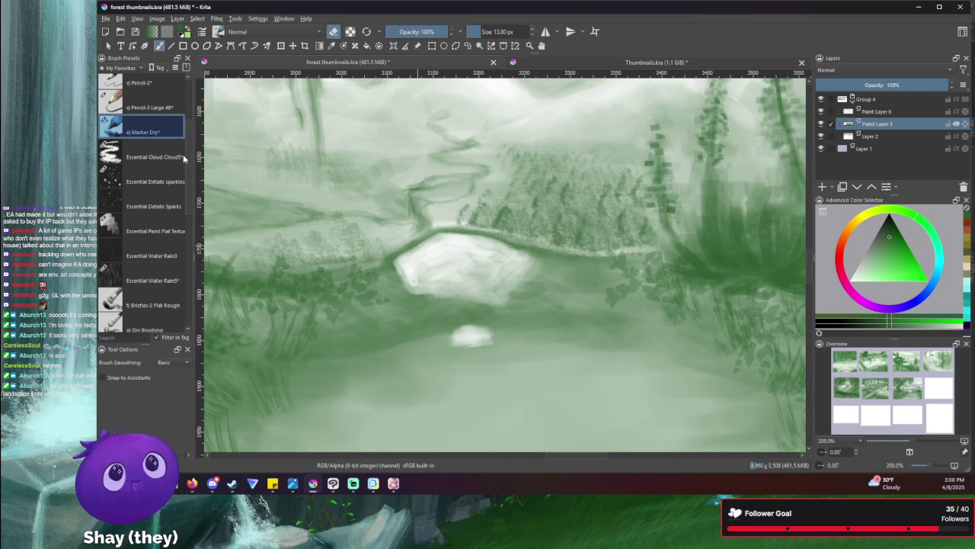
- Smooth the brush marks inside the large light rock shape below the ridge with Blender Basic at 32 px
left_click_drag(183, 158, 182, 227)
left_click(115, 228)
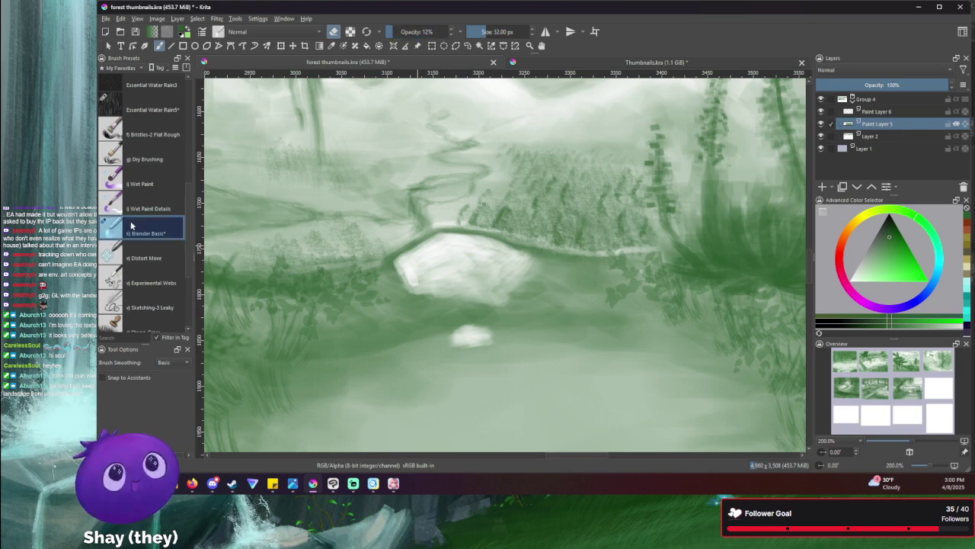
mouse_move(446, 264)
left_mouse_down()
mouse_move(484, 260)
mouse_move(477, 273)
mouse_move(494, 271)
mouse_move(483, 278)
mouse_move(518, 262)
mouse_move(503, 281)
mouse_move(518, 266)
mouse_move(490, 249)
mouse_move(504, 252)
mouse_move(513, 258)
mouse_move(450, 241)
mouse_move(483, 248)
mouse_move(427, 254)
mouse_move(410, 268)
mouse_move(429, 284)
mouse_move(415, 278)
mouse_move(420, 284)
mouse_move(476, 293)
mouse_move(411, 274)
mouse_move(435, 249)
mouse_move(411, 262)
mouse_move(441, 243)
mouse_move(427, 279)
mouse_move(444, 246)
left_mouse_up()
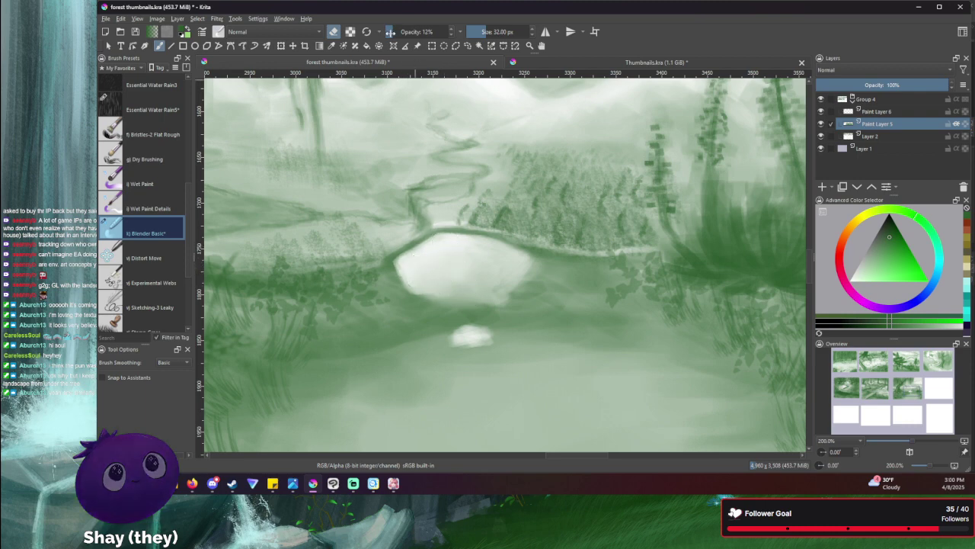
key("o")
key("o")
mouse_move(434, 281)
left_mouse_down()
mouse_move(478, 252)
mouse_move(501, 255)
mouse_move(504, 270)
mouse_move(494, 287)
mouse_move(398, 251)
mouse_move(430, 261)
mouse_move(444, 246)
mouse_move(421, 252)
mouse_move(440, 243)
mouse_move(408, 268)
left_mouse_up()
- Soften the small light oval beneath the rock with the blender at 55% opacity and reduce the brush to 14 px
key("o")
key("o")
left_click_drag(483, 336, 458, 339)
key("bracketleft")
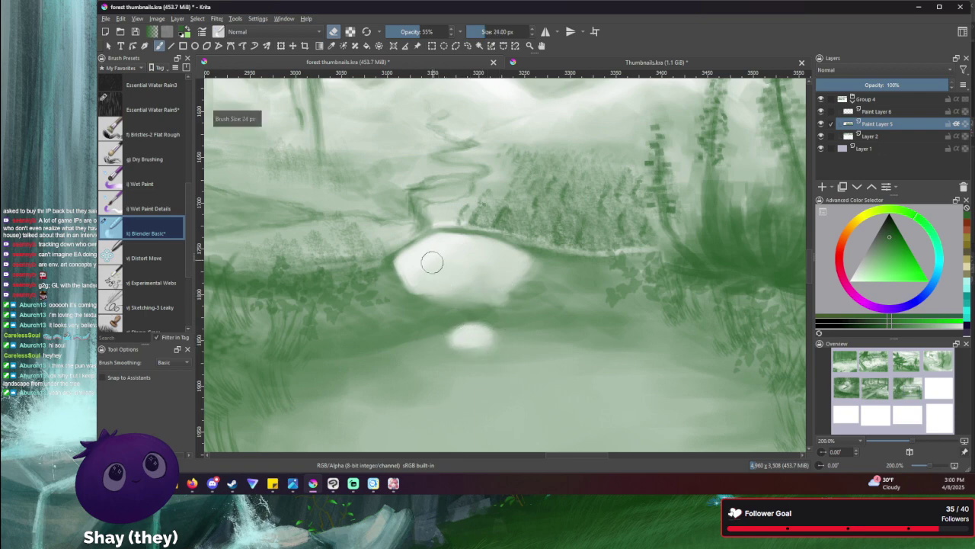
key("bracketleft")
key("bracketleft")
key("bracketleft")
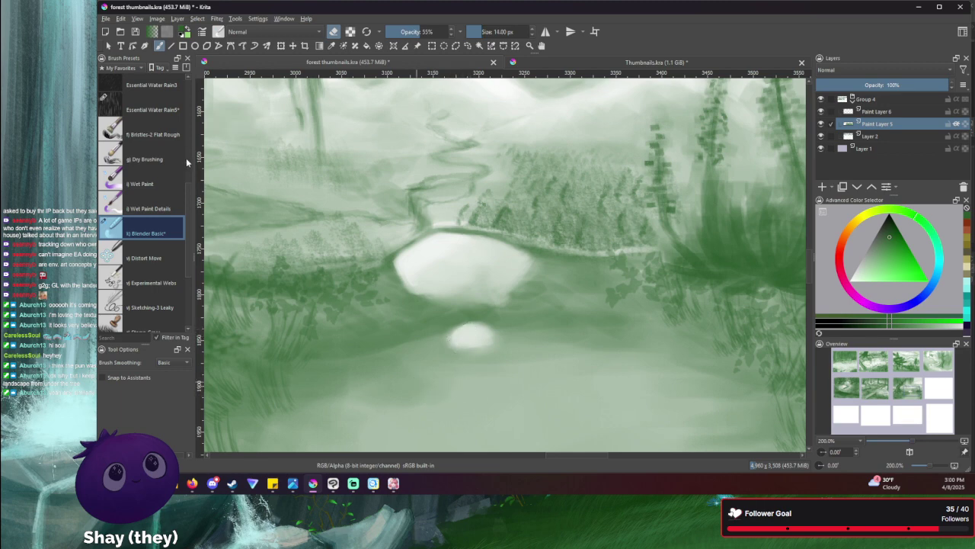
- Erase small light stones beside the oval and just right of the large rock with Marker Dry at 10 px
scroll(187, 182, "up", 5)
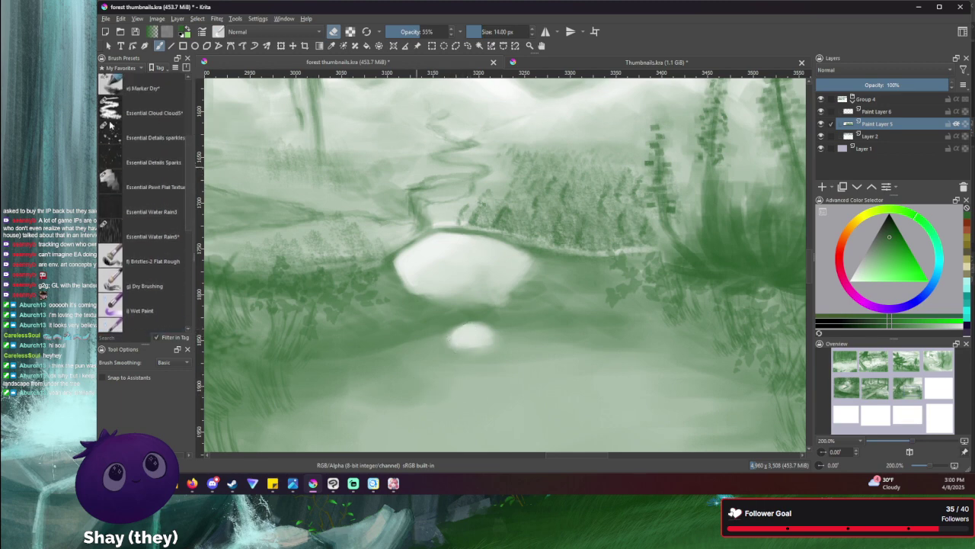
left_click(112, 90)
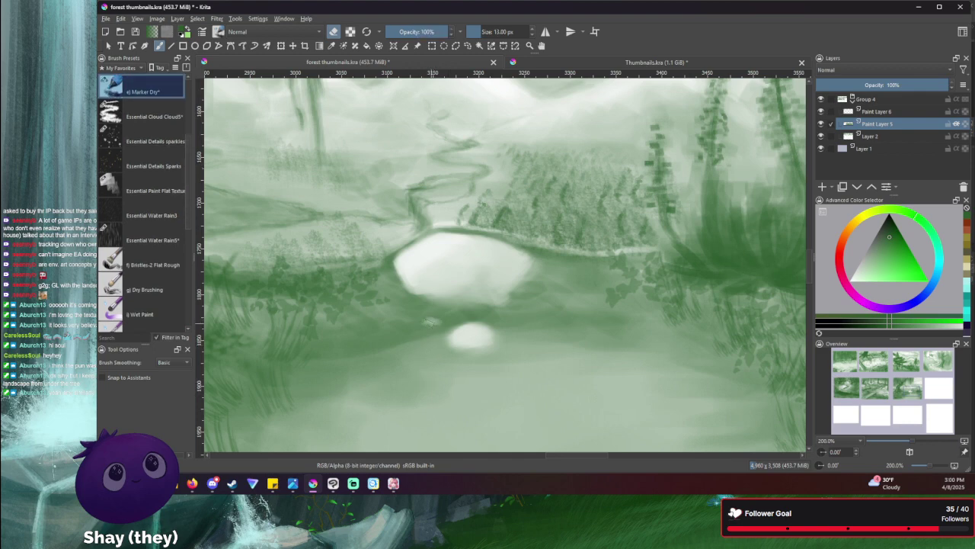
key("bracketleft")
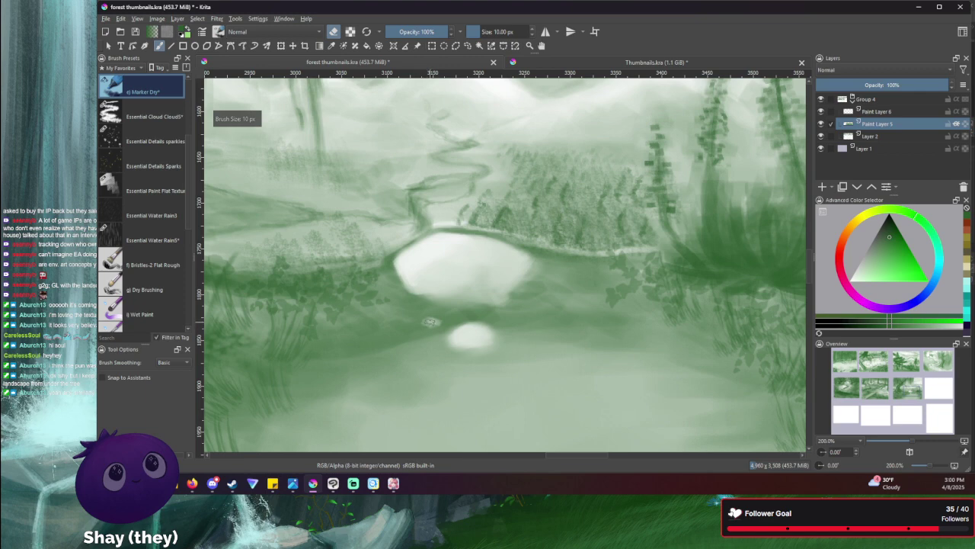
key("minus")
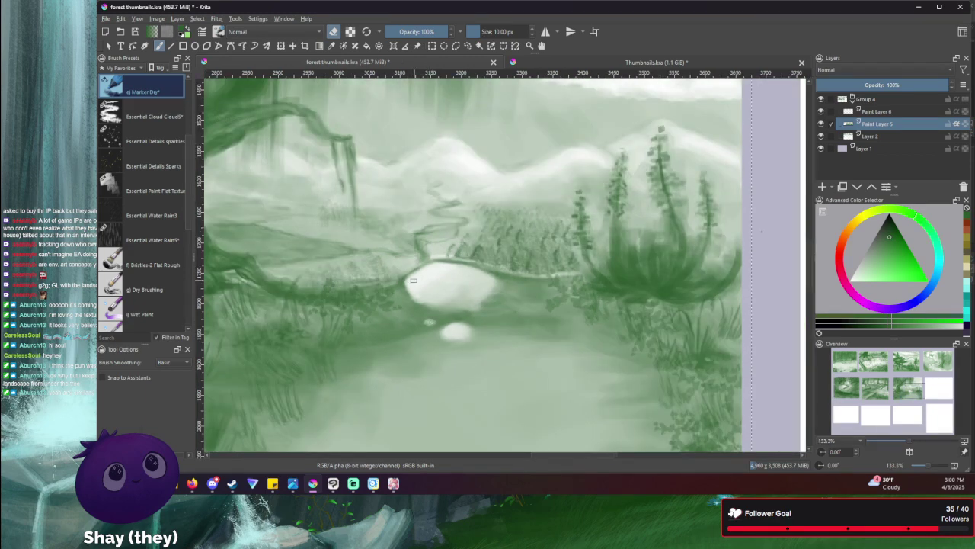
key("minus")
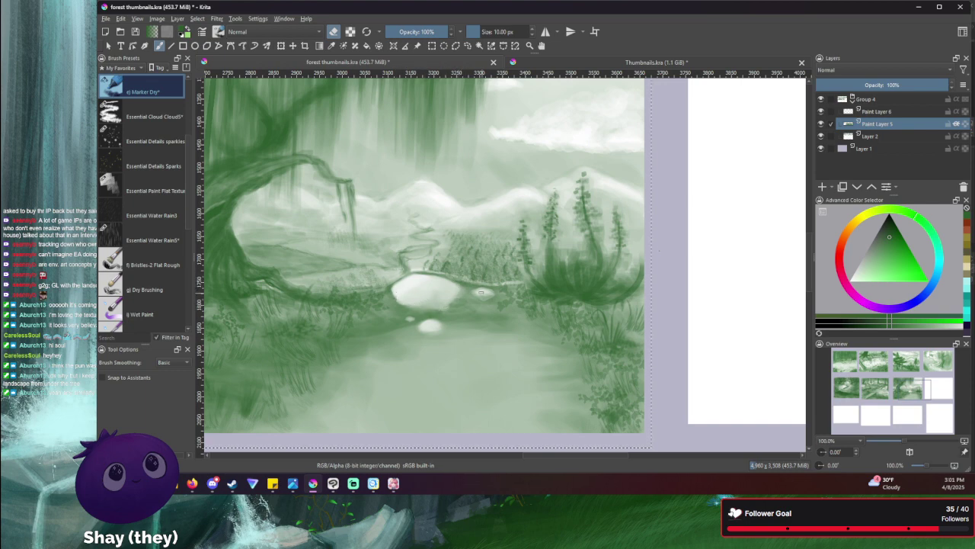
scroll(400, 333, "down", 3)
scroll(411, 362, "up", 3)
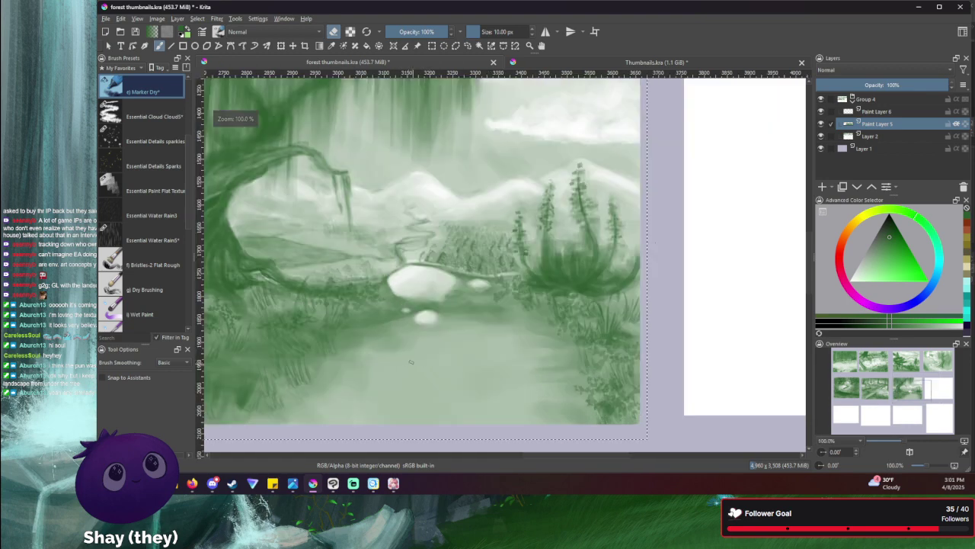
- Lighten the water in front of the rocks with broad horizontal reflections, using the marker in eraser mode at 47 px
left_click_drag(410, 366, 434, 336)
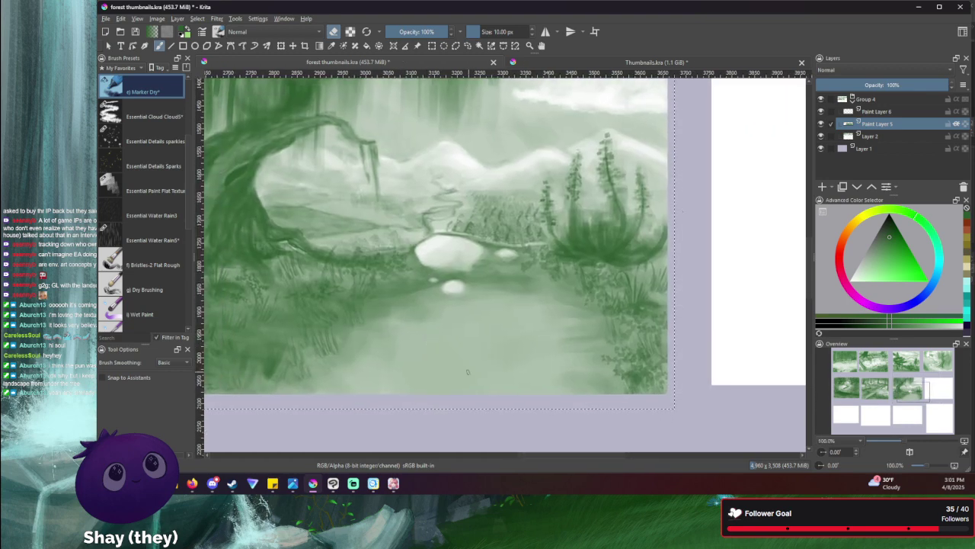
key("bracketright")
key("bracketright")
key("bracketright")
key("bracketright")
key("bracketright")
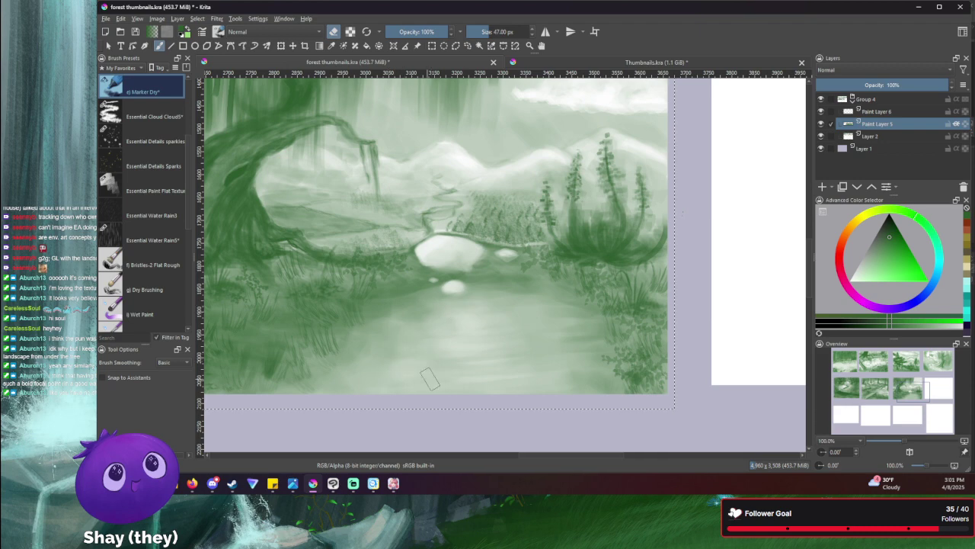
scroll(385, 341, "down", 2)
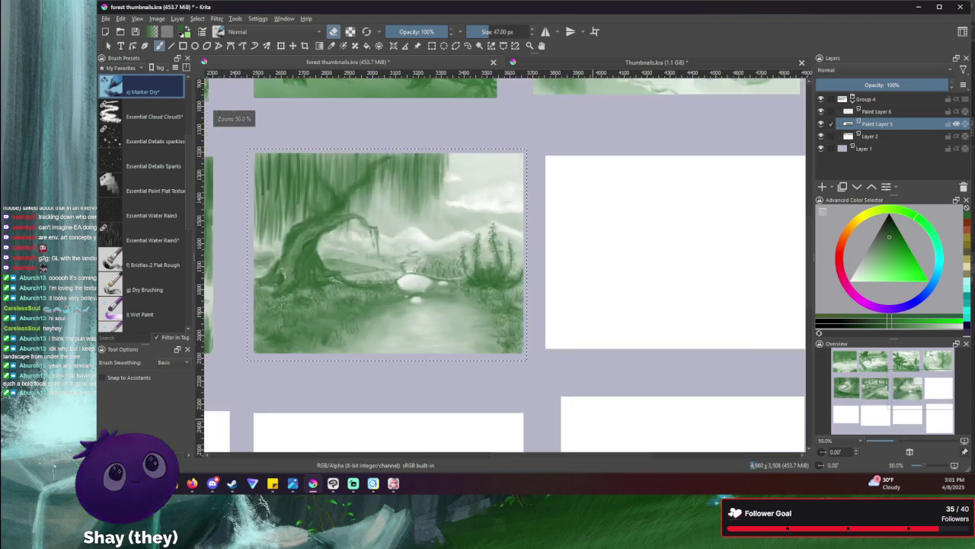
- Shade the facets of the large rock with the marker in painting mode at 47 and 28 px, undoing the last stroke
left_click_drag(293, 291, 358, 299)
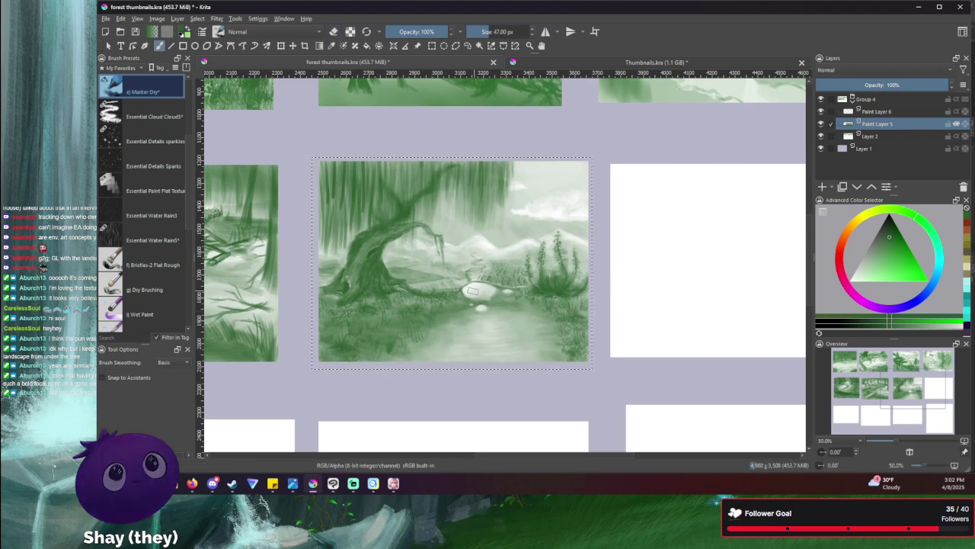
scroll(468, 289, "up", 2)
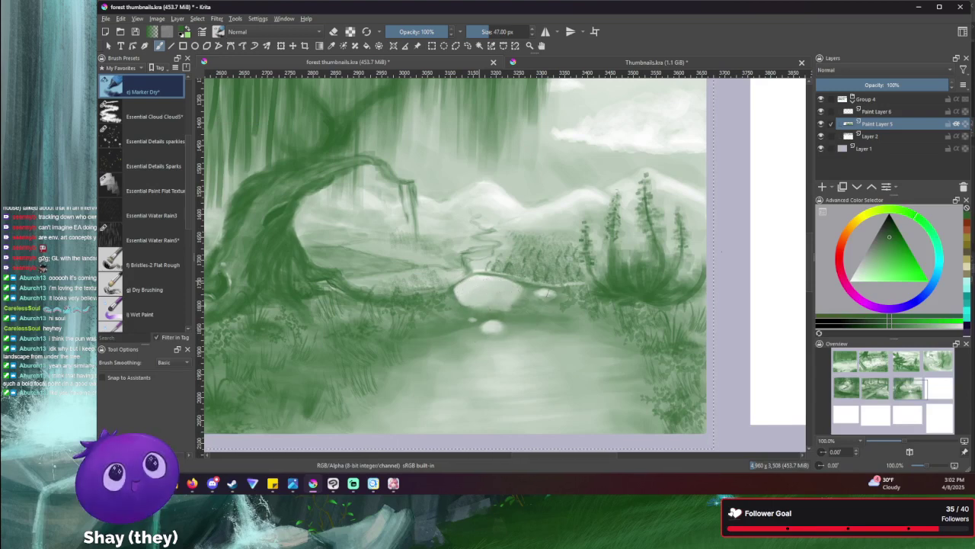
mouse_move(461, 295)
left_mouse_down()
mouse_move(502, 300)
mouse_move(514, 297)
mouse_move(464, 298)
mouse_move(513, 291)
left_mouse_up()
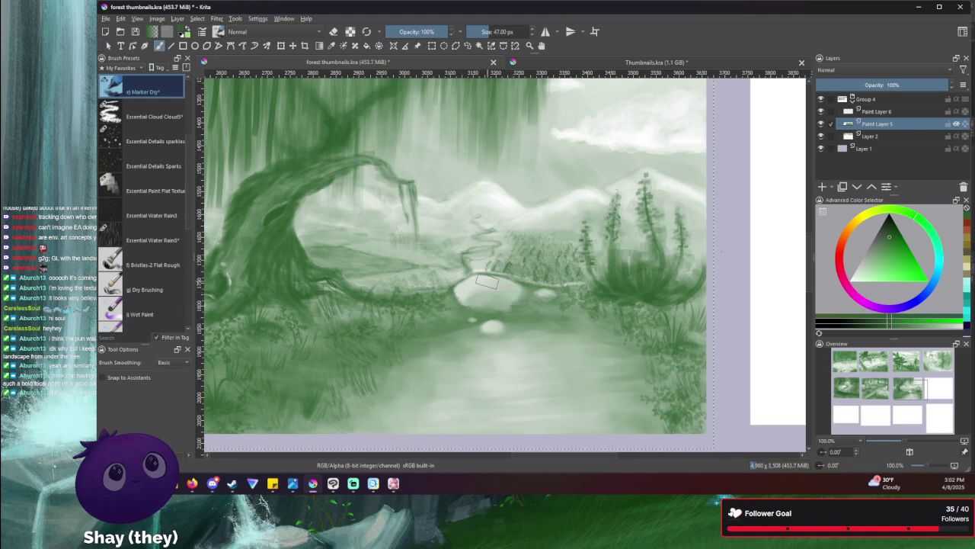
key("bracketleft")
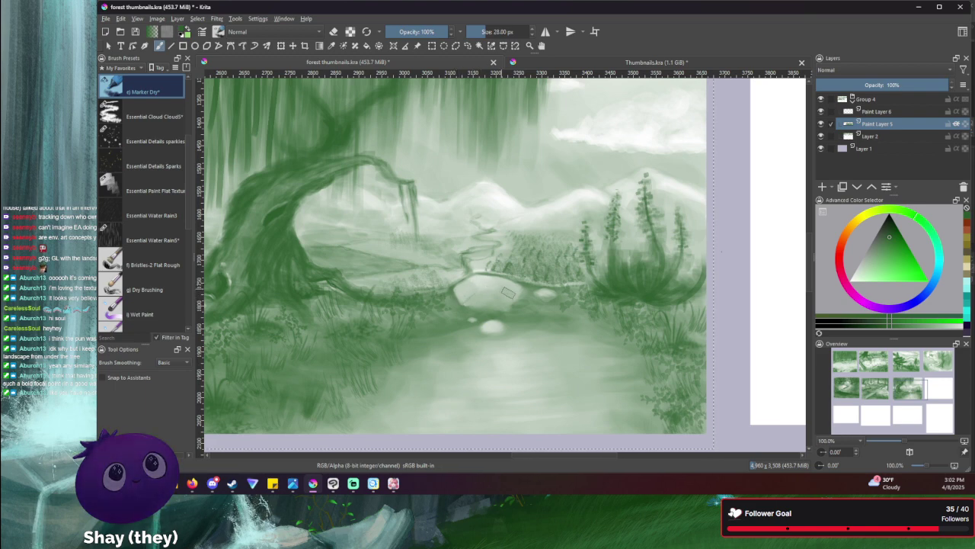
mouse_move(511, 294)
left_mouse_down()
mouse_move(494, 307)
mouse_move(503, 302)
left_mouse_up()
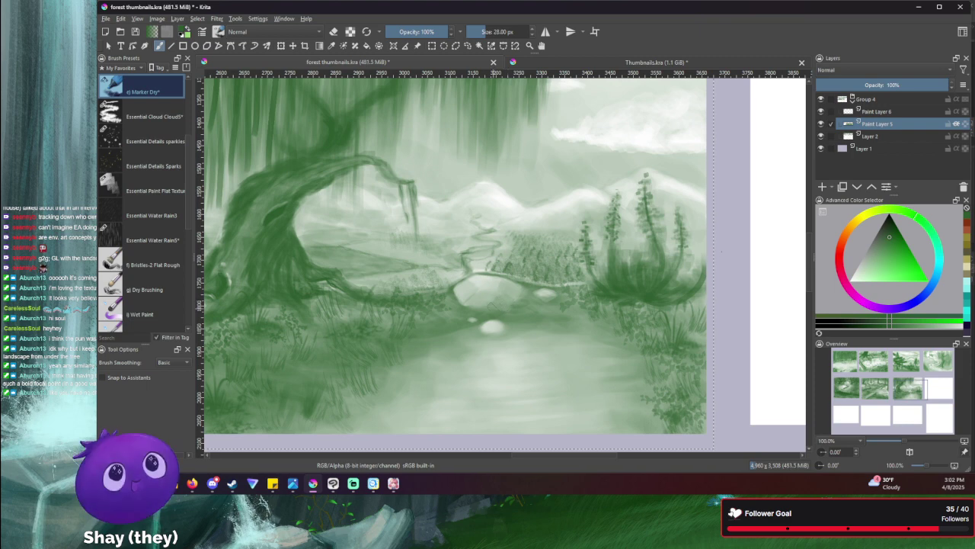
key("ctrl+z")
- Darken the lower-left foreground bank of the swamp thumbnail with the 28 px marker
scroll(484, 257, "down", 2)
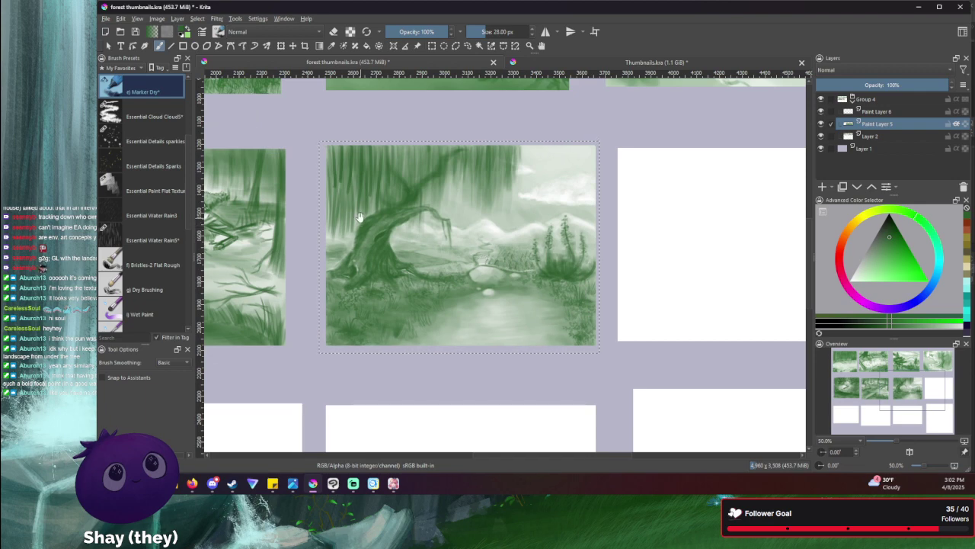
left_click_drag(360, 217, 382, 239)
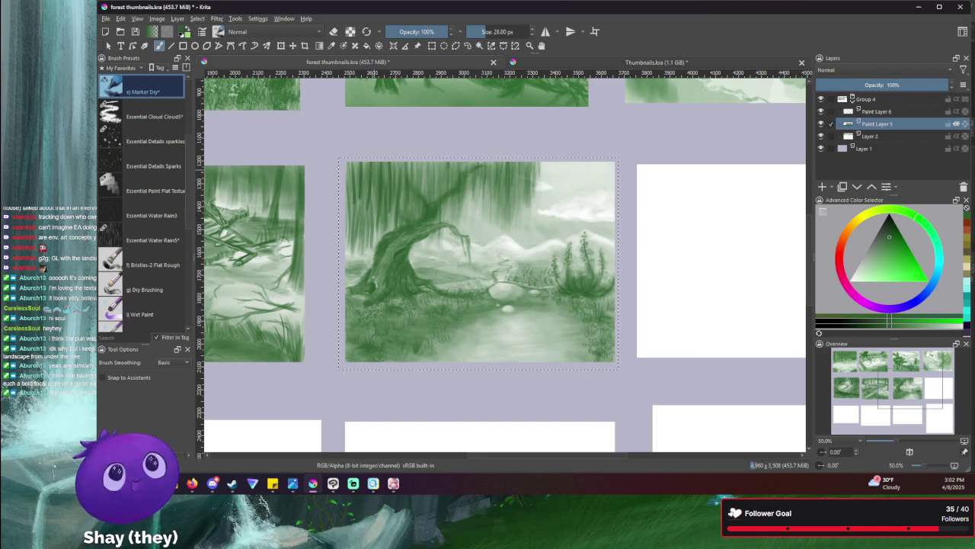
left_click_drag(402, 330, 361, 329)
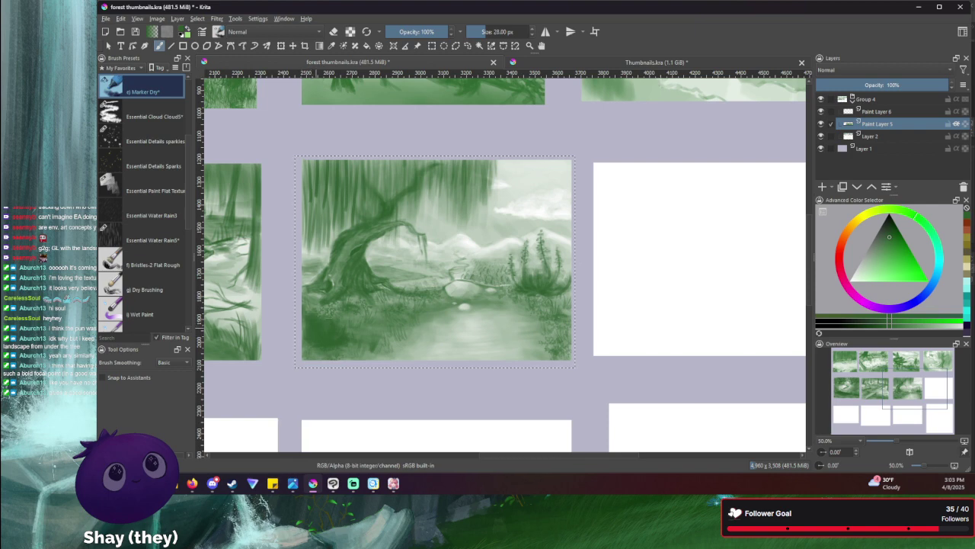
- Dot small light flowers onto the dark lower-left bank with the marker in eraser mode at 14 and 11 px
key("e")
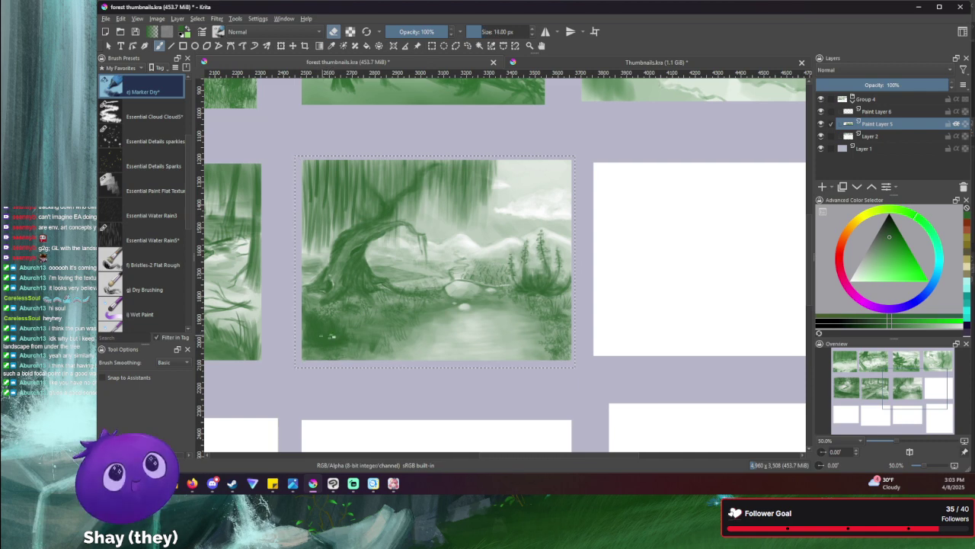
key("bracketleft")
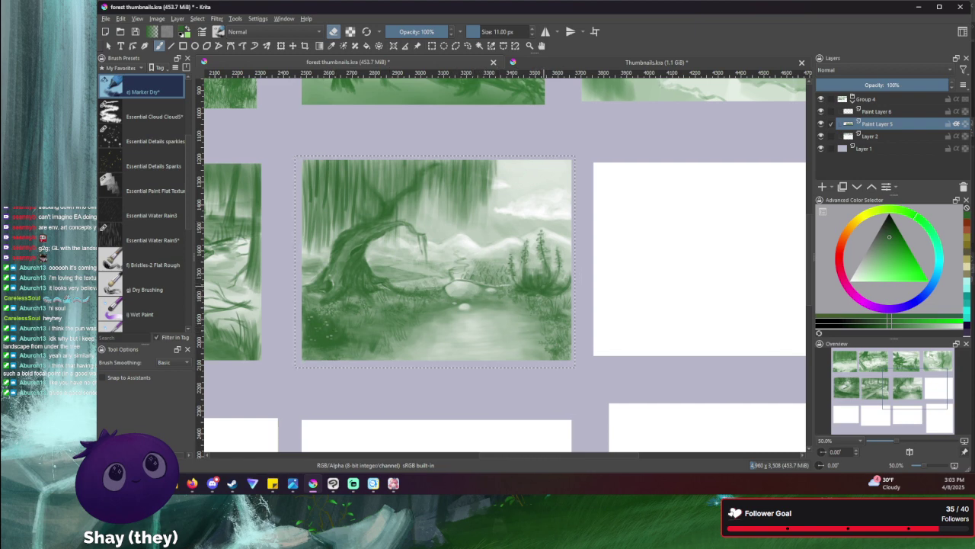
key("bracketleft")
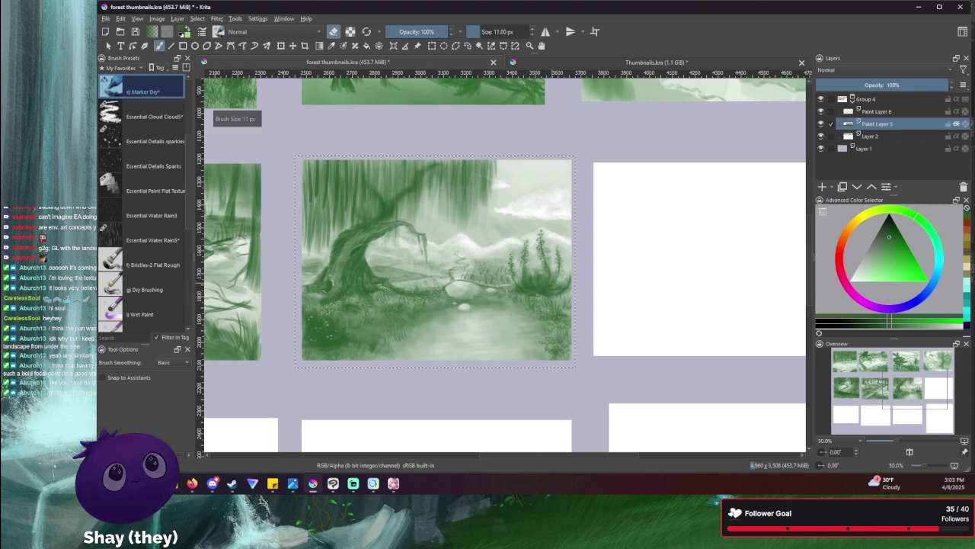
- Paint a small dark rounded shape at the base of the spiky plant with the 11 px marker
scroll(544, 292, "up", 2)
scroll(544, 292, "up", 3)
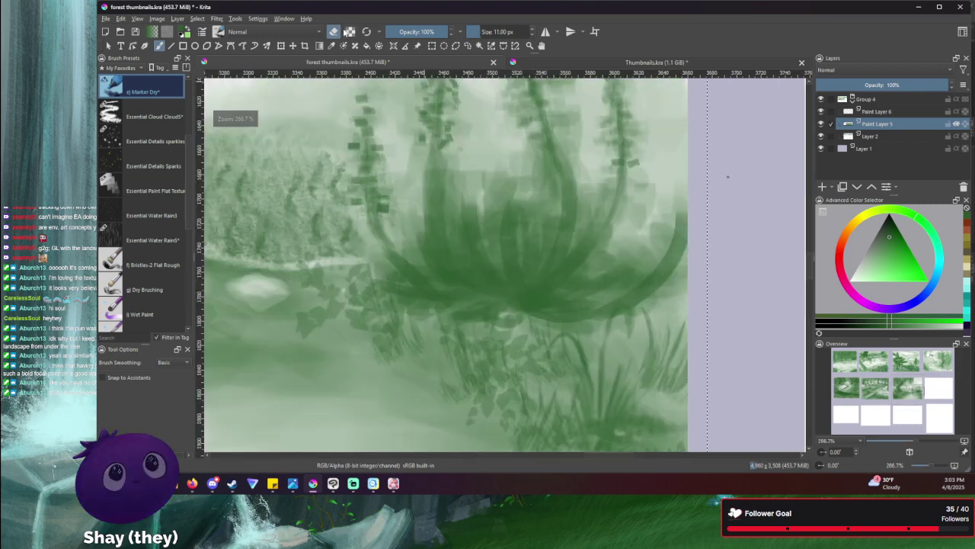
mouse_move(515, 314)
left_mouse_down()
mouse_move(503, 323)
mouse_move(532, 320)
mouse_move(496, 323)
mouse_move(522, 323)
left_mouse_up()
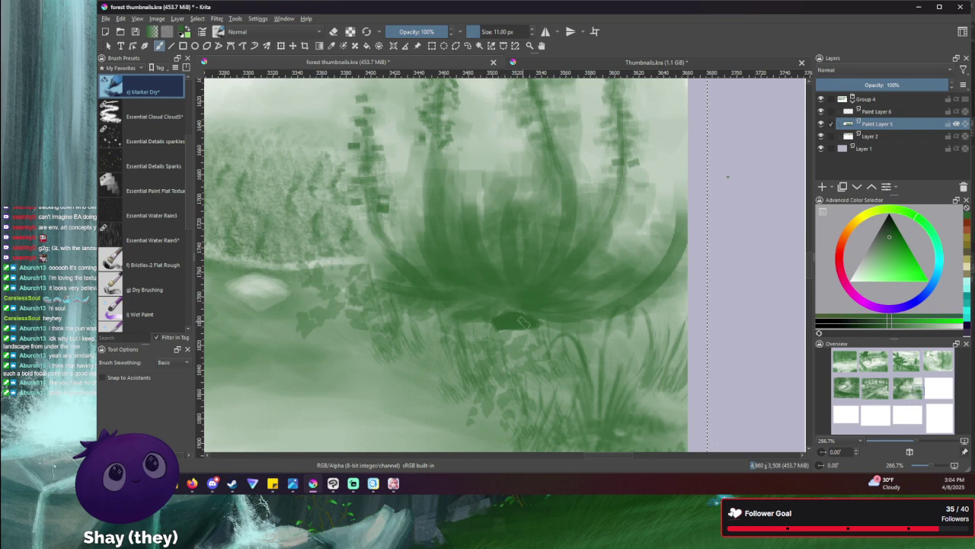
- Erase a thin light rim around the dark shape under the spiky plant with the marker at 2 px
left_click(333, 31)
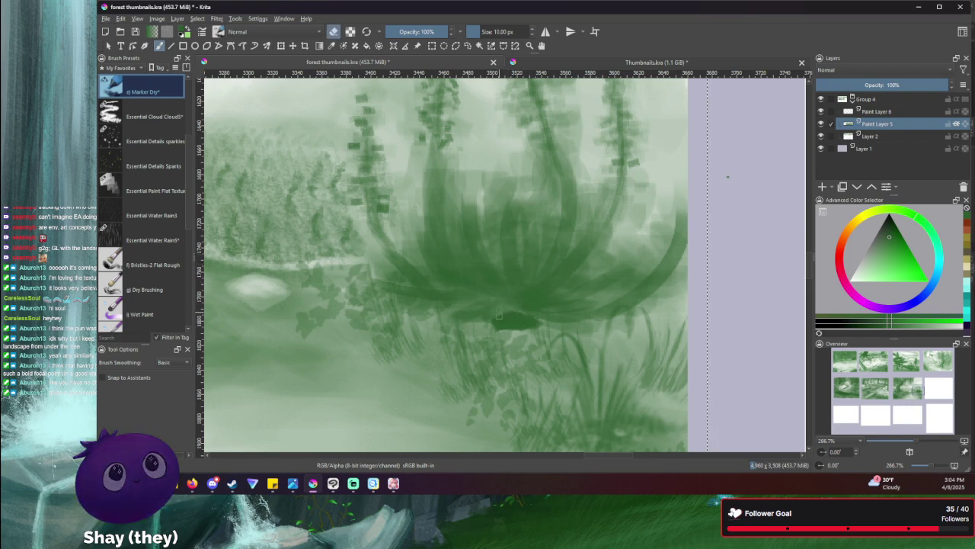
key("bracketleft")
key("bracketleft")
key("bracketleft")
key("bracketleft")
key("bracketleft")
key("bracketleft")
key("bracketleft")
key("bracketleft")
key("bracketleft")
left_click_drag(507, 320, 490, 316)
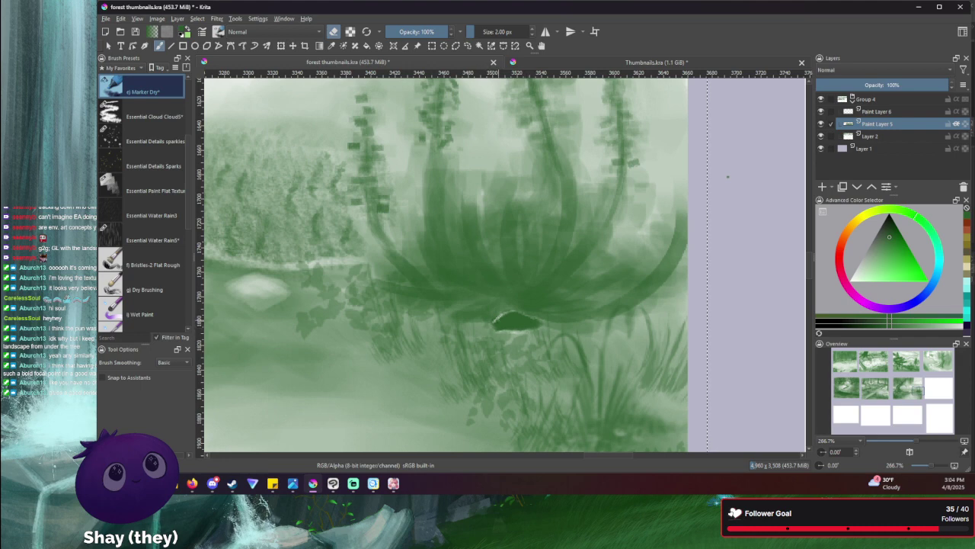
- Return the marker to painting mode and enlarge it to 14 px
left_click(333, 31)
key("bracketright")
key("bracketright")
key("bracketright")
key("bracketright")
key("bracketright")
key("bracketright")
key("bracketright")
key("bracketright")
key("bracketright")
key("bracketright")
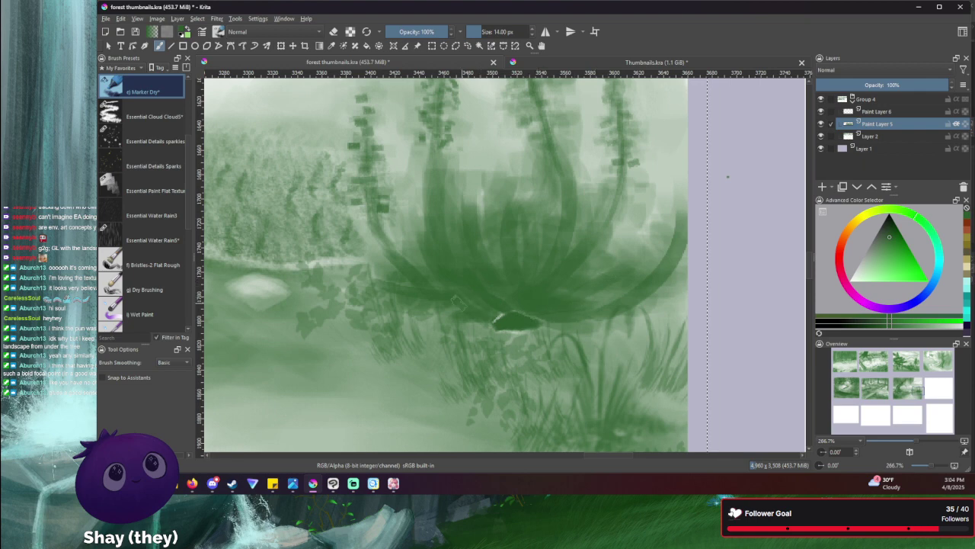
- Review the swamp thumbnail as a whole and compare it with the neighbouring forest thumbnails
key("minus")
key("minus")
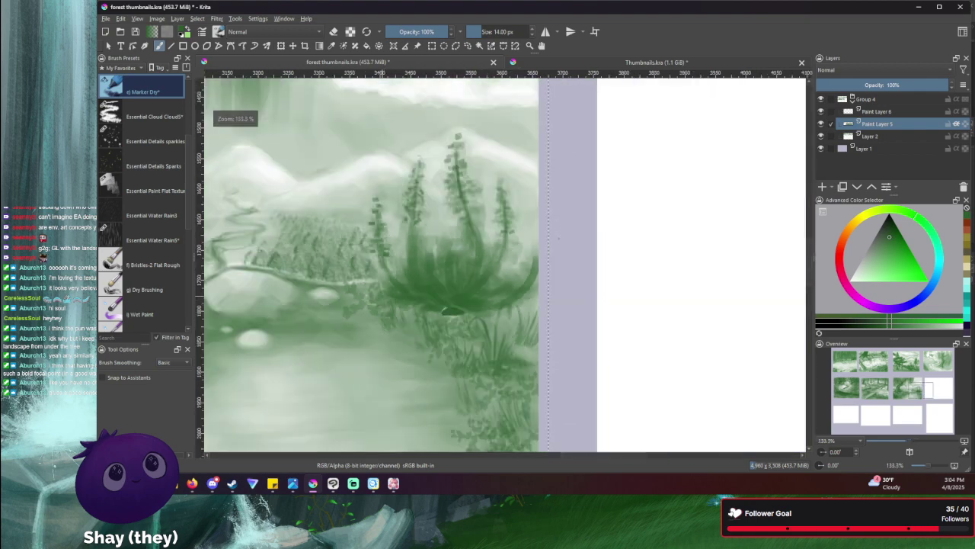
left_click_drag(559, 238, 743, 250)
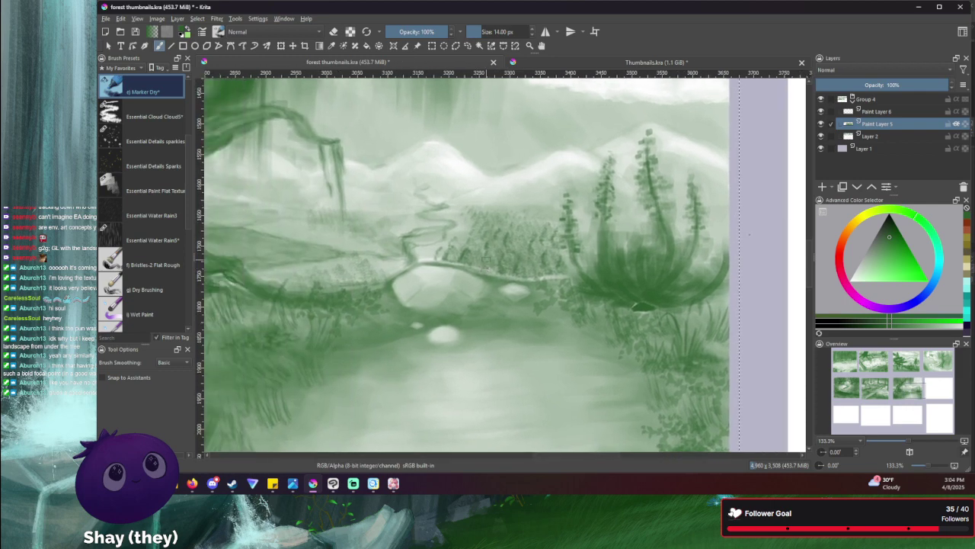
key("minus")
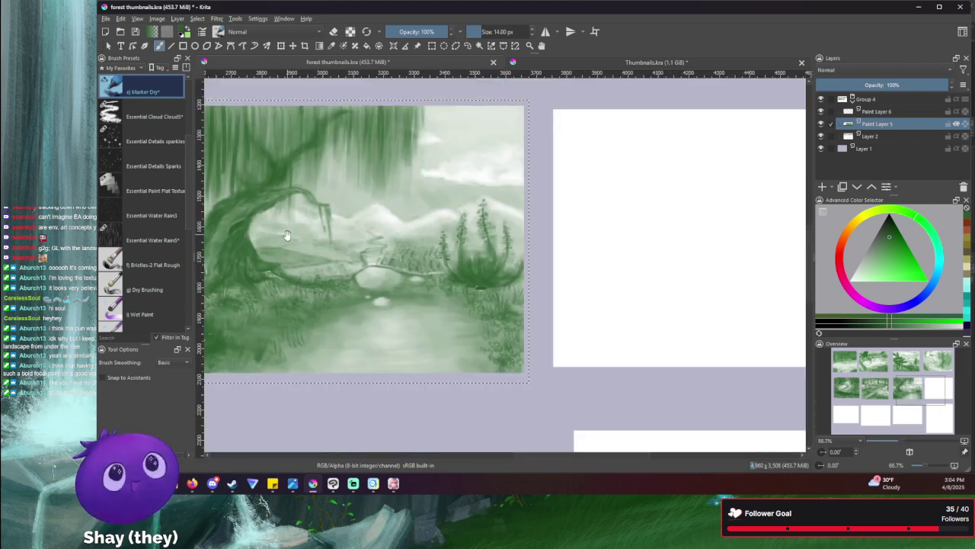
left_click_drag(288, 257, 418, 257)
key("minus")
key("minus")
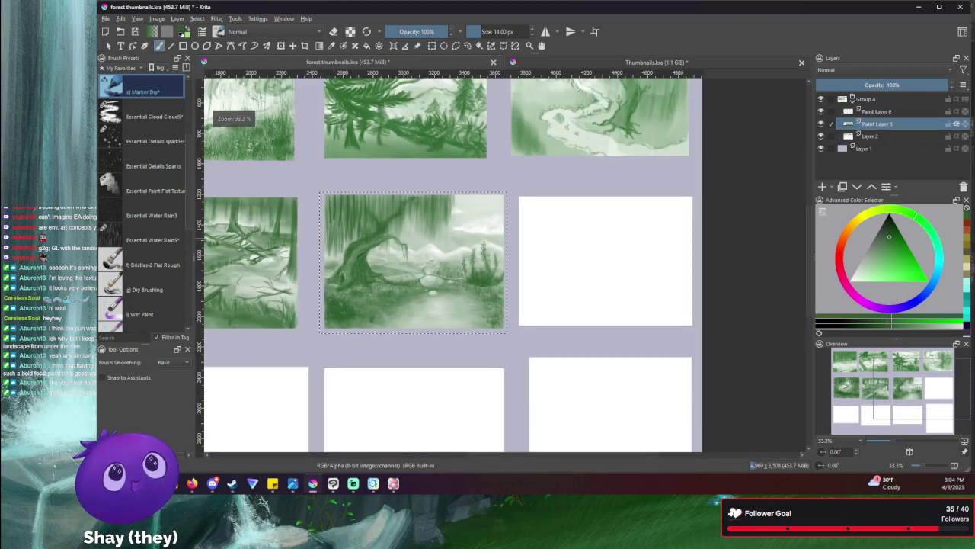
left_click_drag(317, 135, 353, 224)
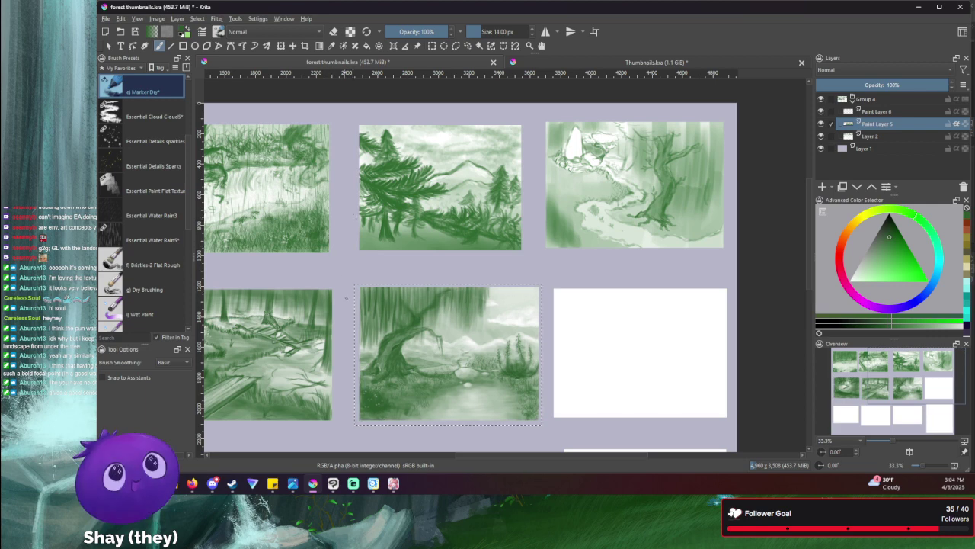
scroll(343, 212, "down", 3)
scroll(324, 205, "up", 3)
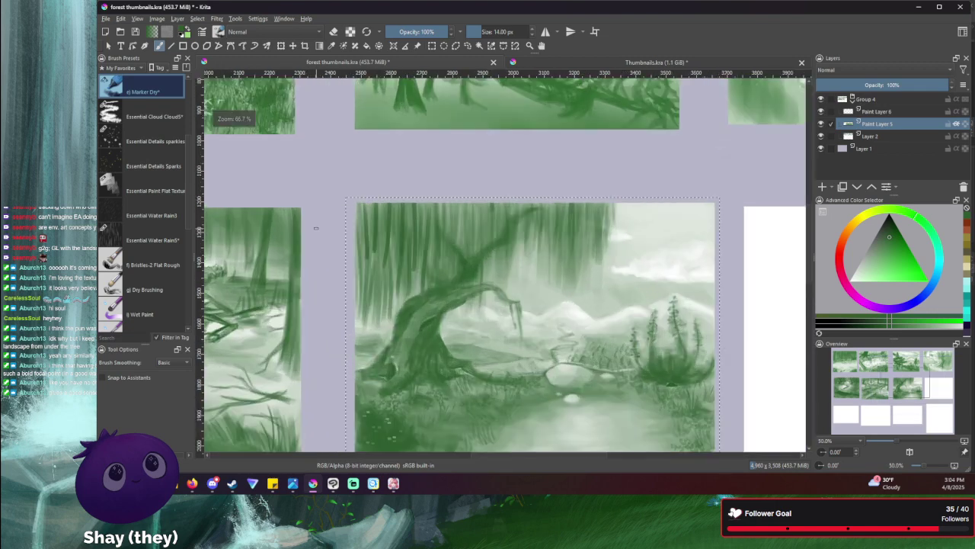
- Soften the hanging foliage strands of the bent tree using the Blender Basic brush enlarged to 44 px
scroll(336, 228, "down", 1)
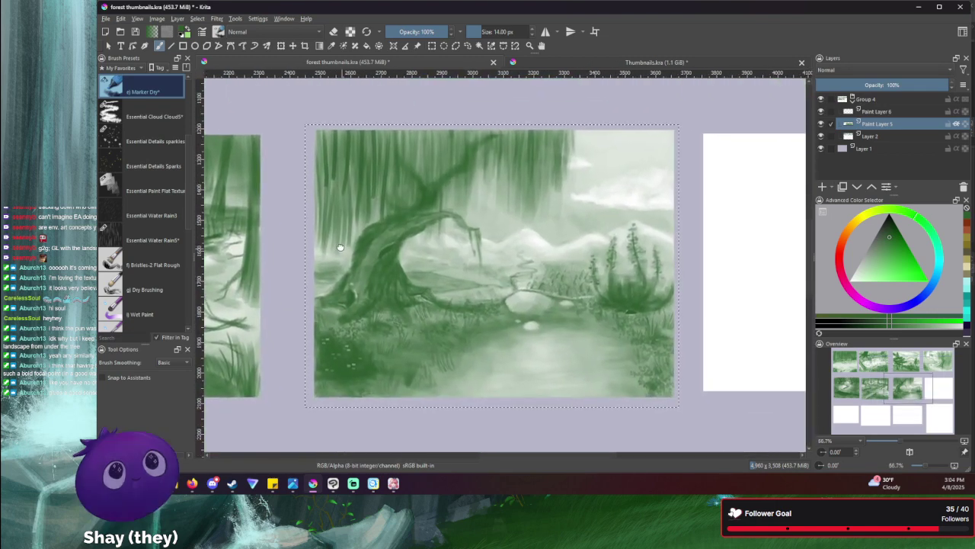
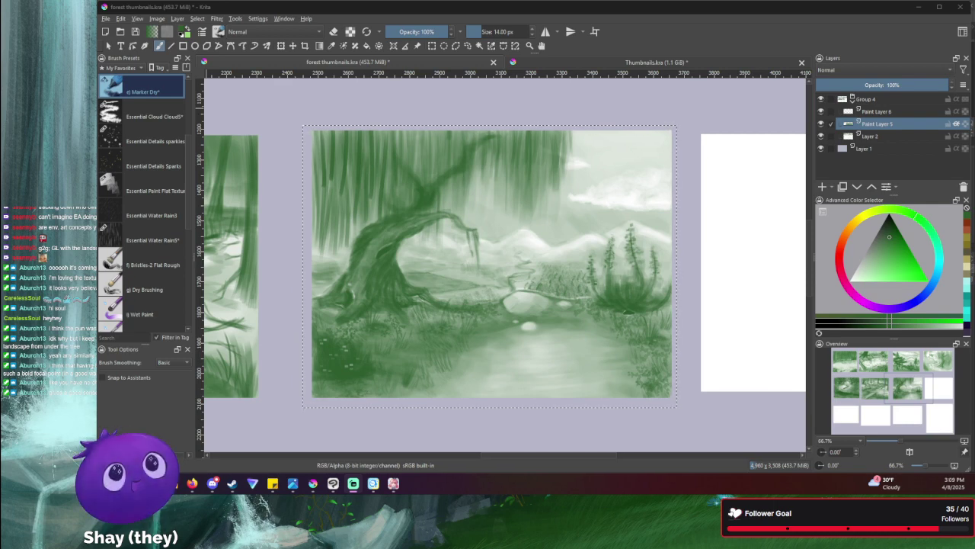
scroll(149, 246, "down", 1)
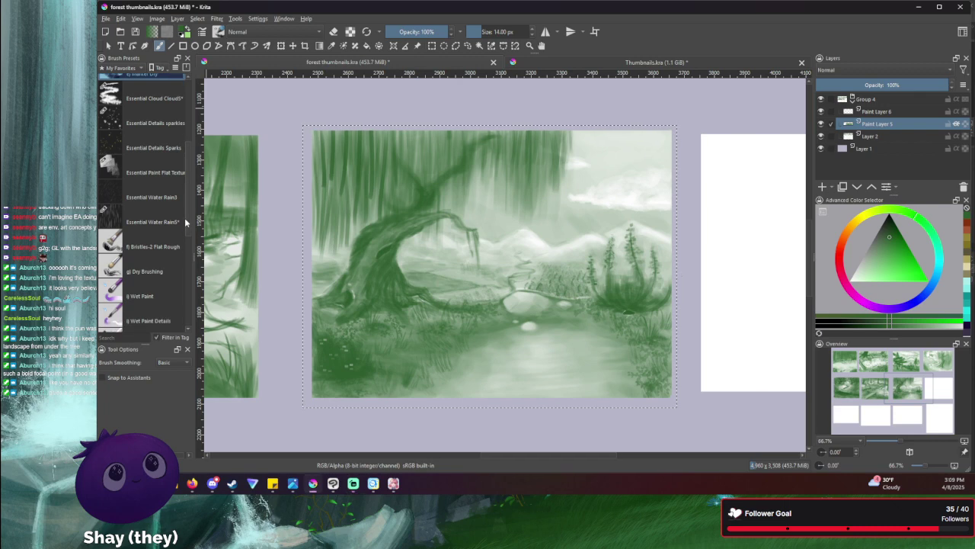
scroll(144, 259, "down", 2)
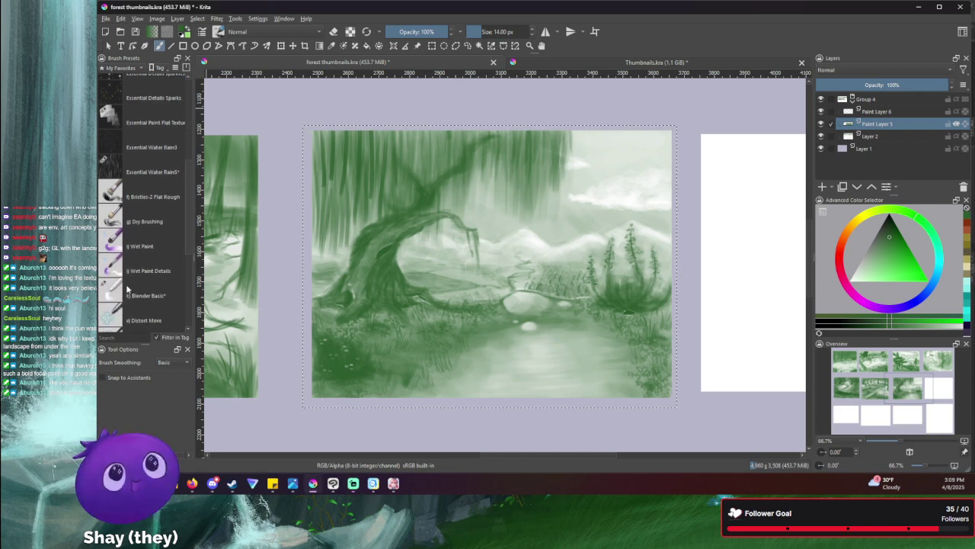
left_click(126, 296)
key("bracketright")
key("bracketright")
key("bracketright")
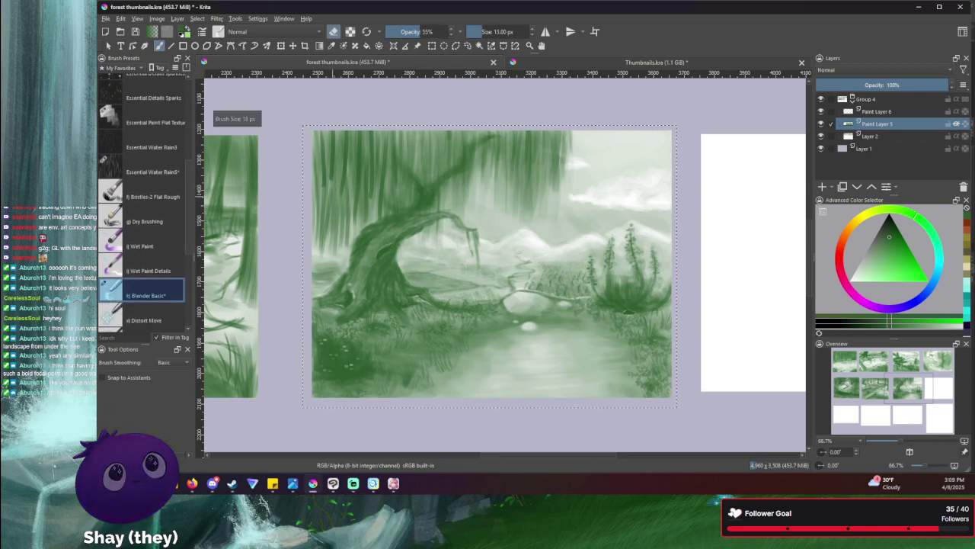
key("bracketright")
key("bracketright")
key("bracketright")
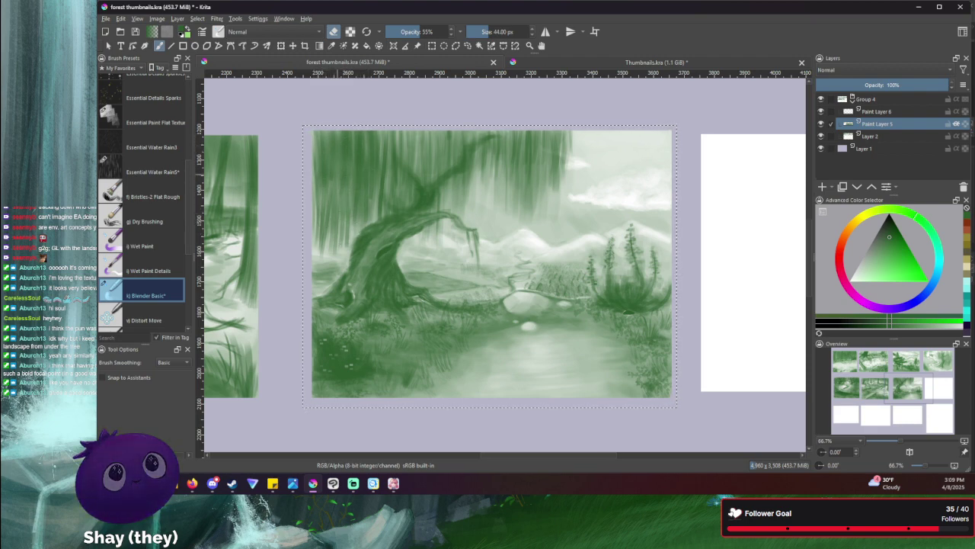
- Return to the Marker Dry brush at 14 px and add short grass strokes across the swamp's near-side bank
scroll(190, 185, "up", 3)
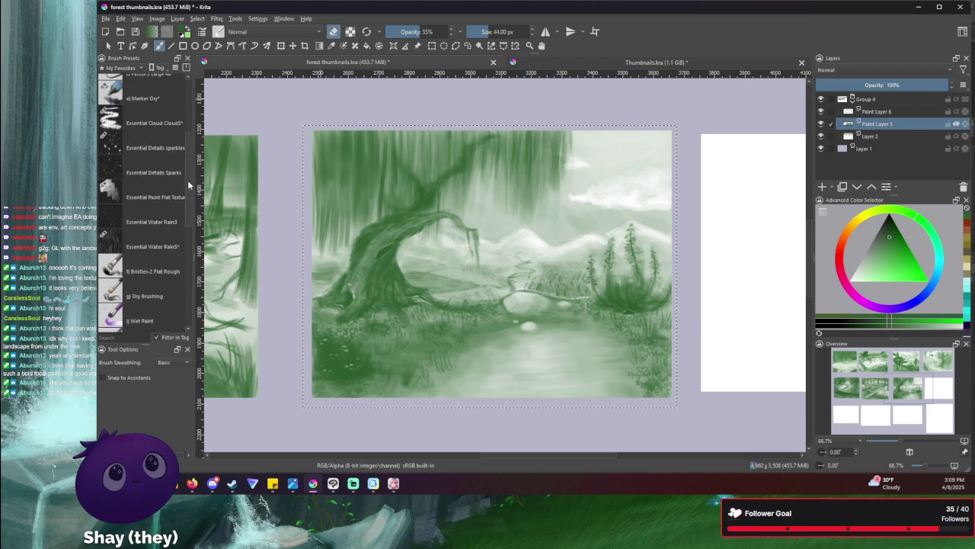
scroll(189, 185, "up", 1)
left_click(114, 115)
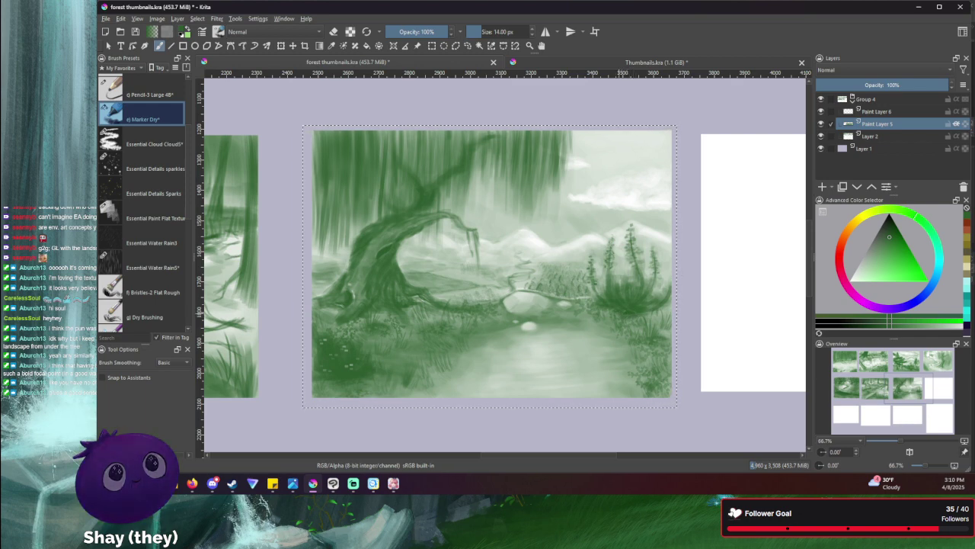
- Make a rectangular selection around the blank fourth thumbnail in the second row and return to the brush
scroll(282, 331, "right", 10)
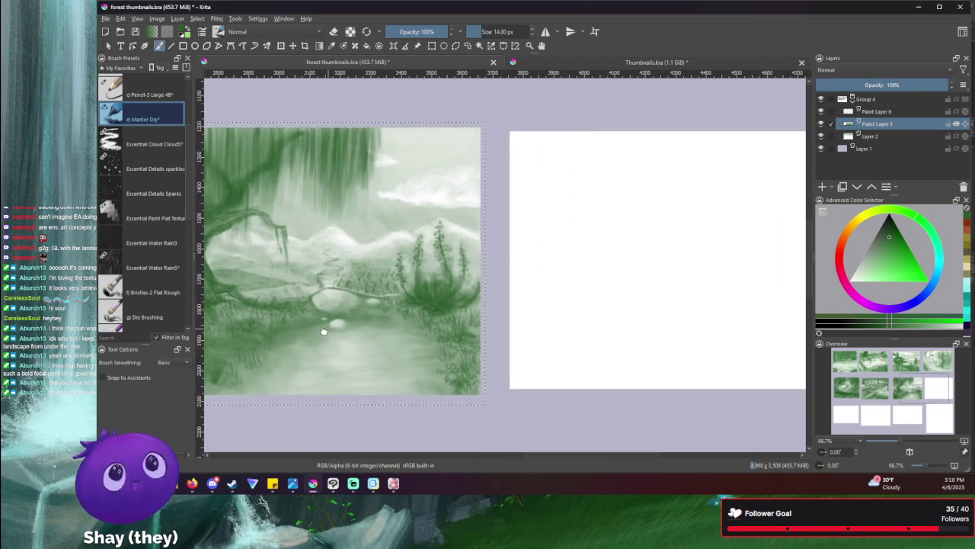
scroll(286, 326, "left", 1)
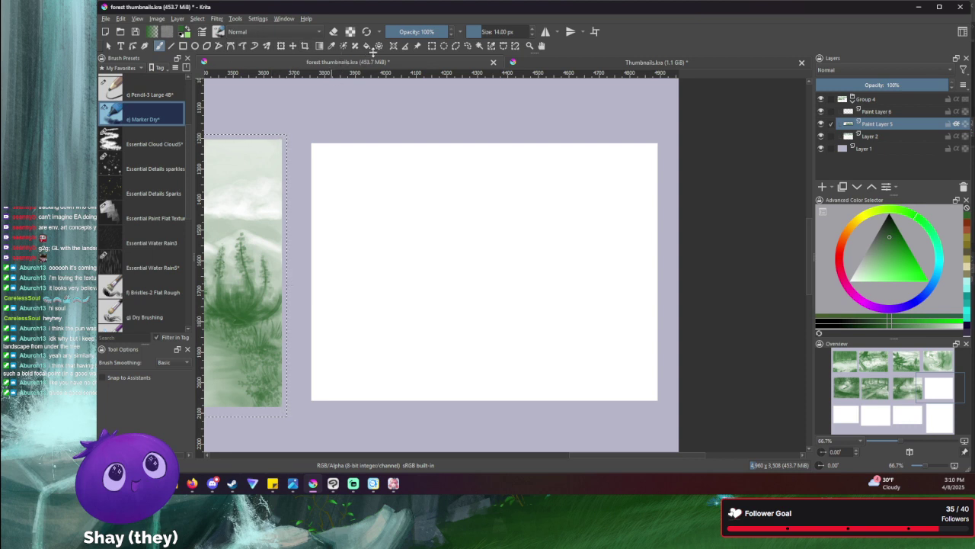
left_click(431, 46)
left_click_drag(659, 142, 309, 408)
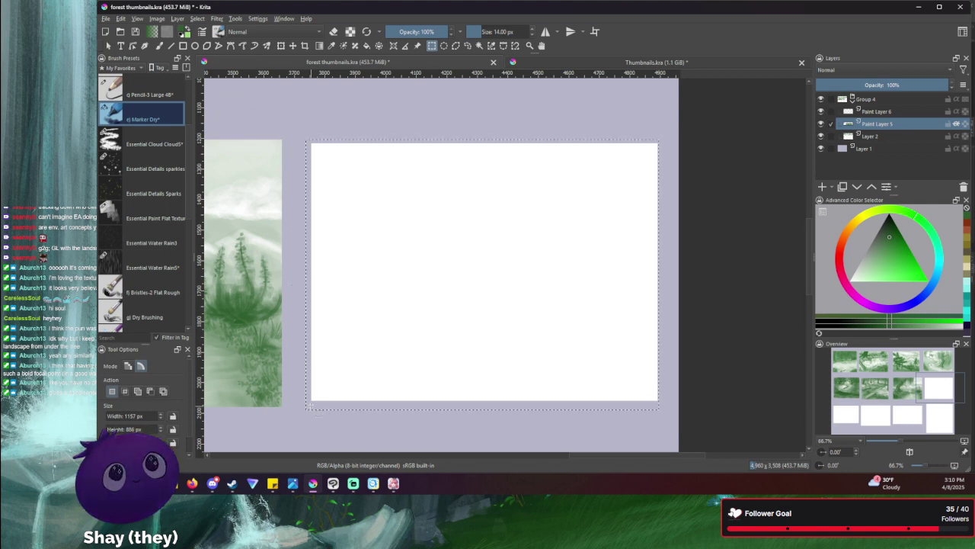
key("b")
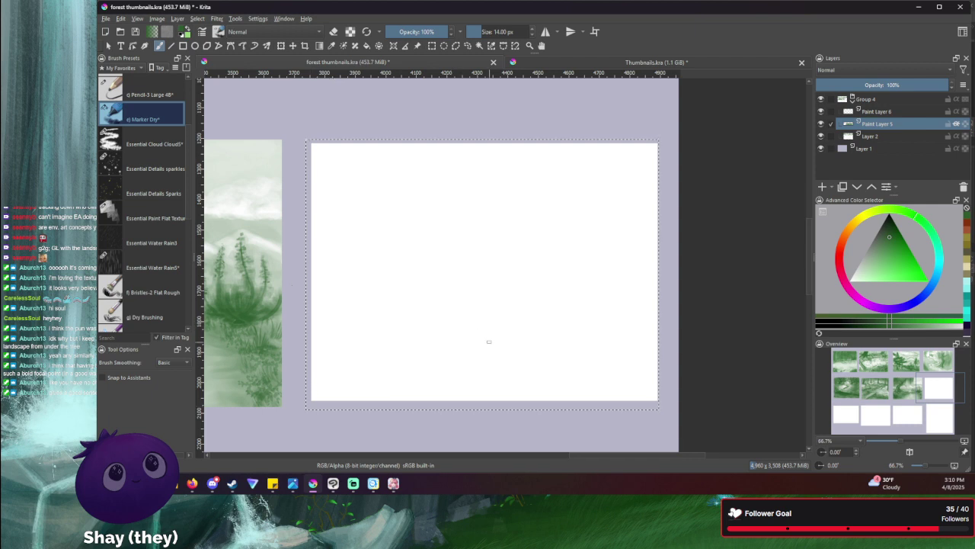
- Enlarge the marker to about 293 px and block in pale green ground, a darker canopy band and shaded corners
left_click_drag(592, 300, 655, 299)
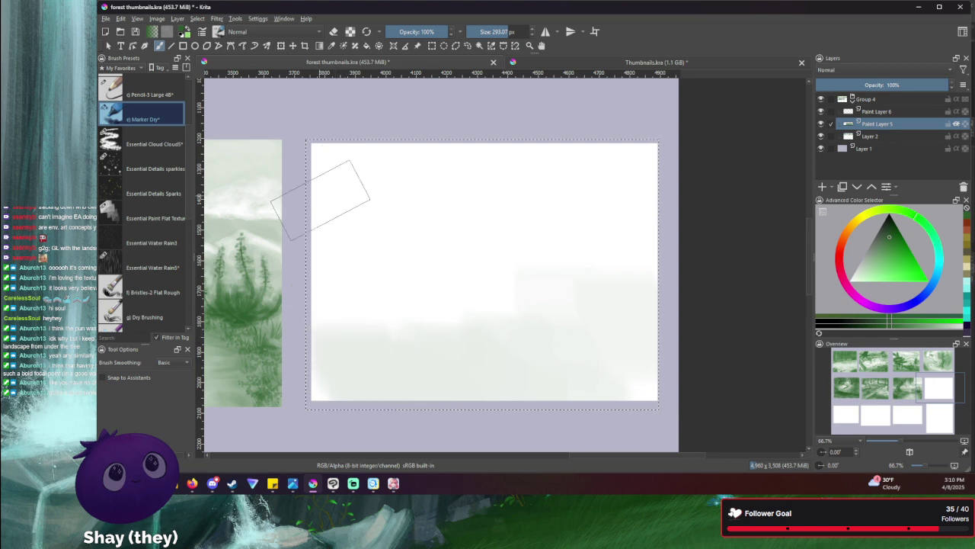
mouse_move(320, 200)
left_mouse_down()
mouse_move(305, 161)
mouse_move(324, 130)
mouse_move(353, 143)
mouse_move(401, 129)
mouse_move(445, 157)
mouse_move(283, 191)
mouse_move(314, 169)
mouse_move(512, 118)
left_mouse_up()
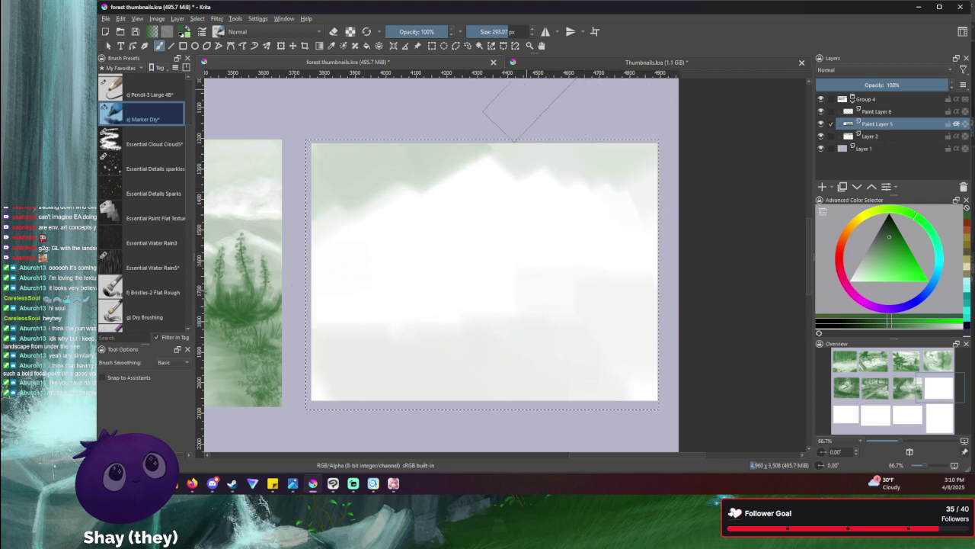
mouse_move(679, 276)
left_mouse_down()
mouse_move(503, 122)
mouse_move(398, 102)
mouse_move(511, 156)
left_mouse_up()
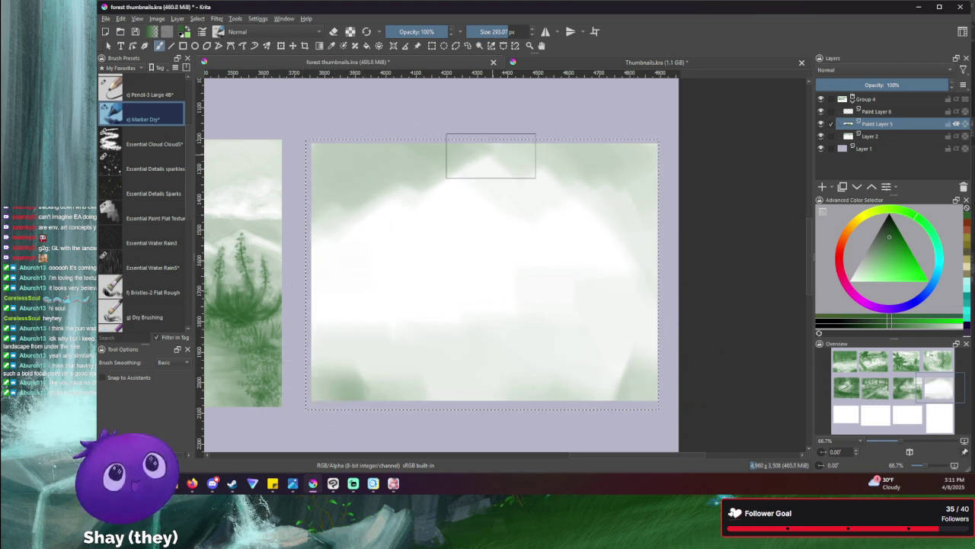
mouse_move(494, 177)
left_mouse_down()
mouse_move(380, 190)
mouse_move(473, 184)
mouse_move(638, 207)
mouse_move(423, 163)
mouse_move(370, 172)
mouse_move(610, 185)
mouse_move(440, 150)
left_mouse_up()
mouse_move(638, 167)
left_mouse_down()
mouse_move(389, 154)
mouse_move(507, 178)
mouse_move(366, 222)
mouse_move(307, 199)
mouse_move(319, 227)
mouse_move(334, 251)
left_mouse_up()
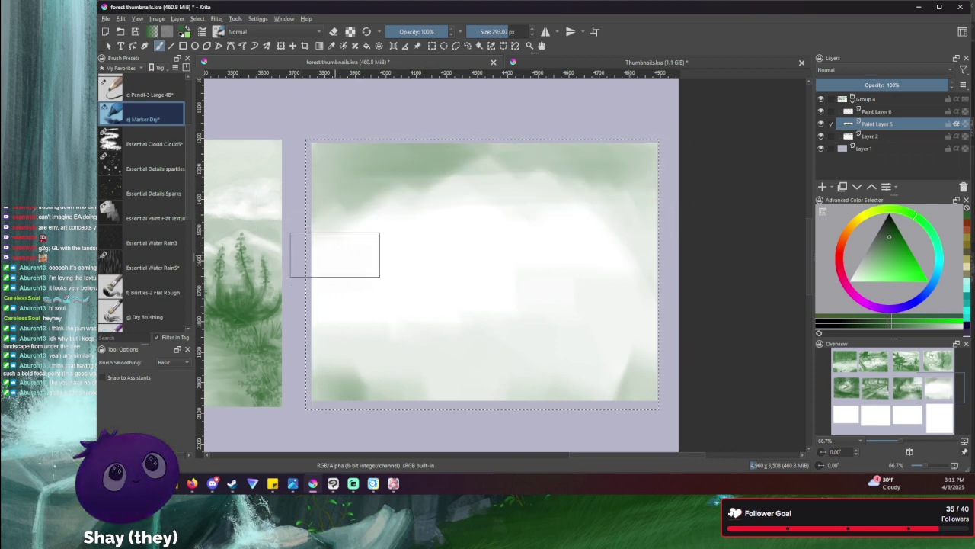
- Reduce the marker to 246 px and paint soft vertical green streaks descending from the canopy on both sides
key("bracketleft")
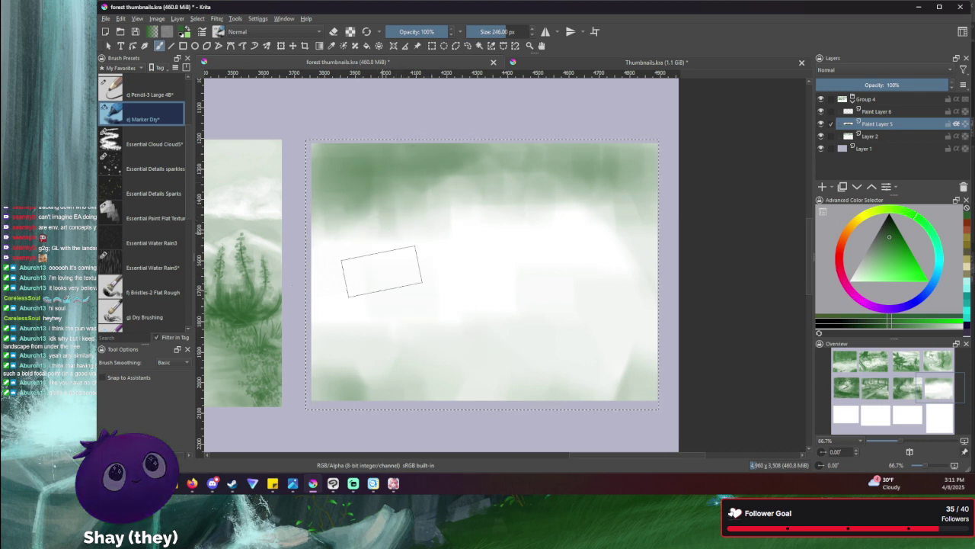
mouse_move(381, 271)
left_mouse_down()
mouse_move(372, 293)
mouse_move(356, 211)
mouse_move(344, 300)
left_mouse_up()
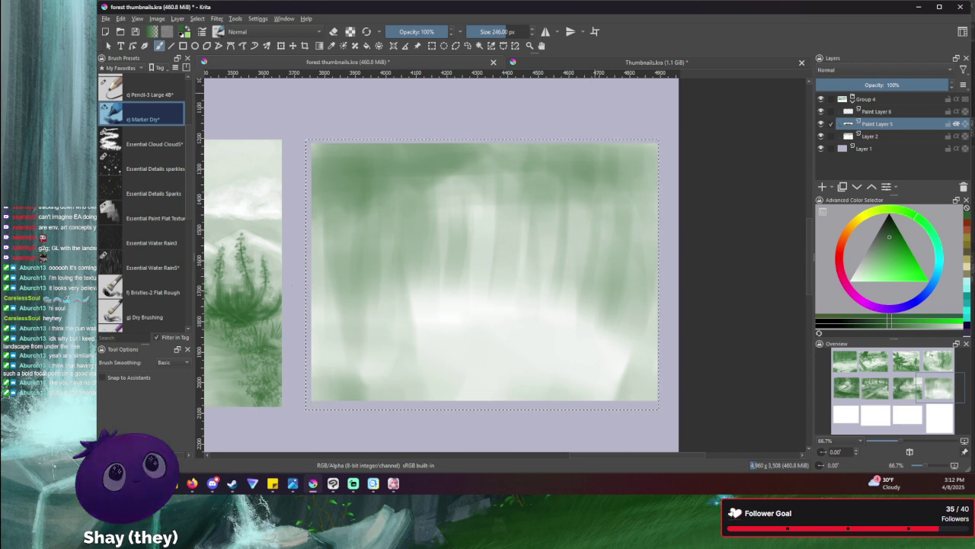
key("alt+Tab")
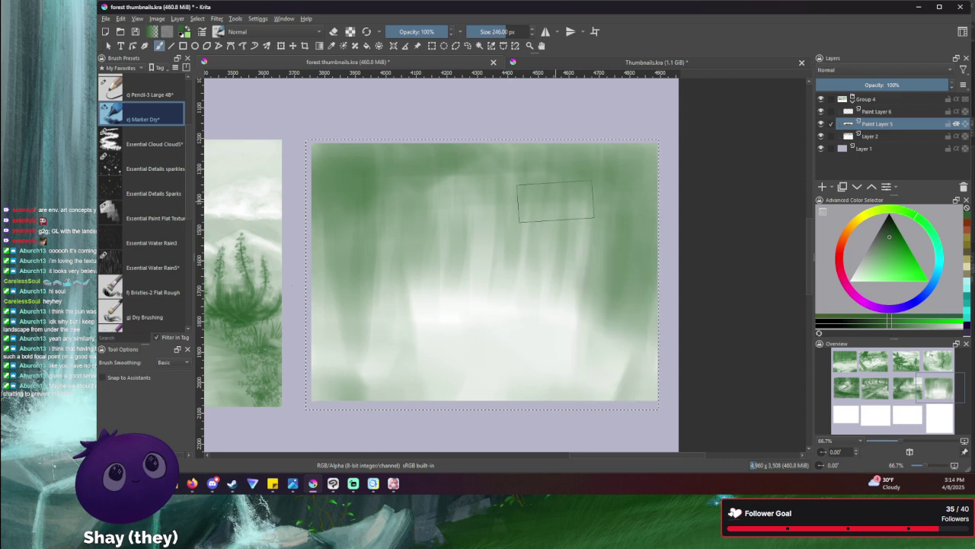
- Enlarge the marker to 540 px and lay a light green wash over the bright clearing
key("bracketright")
key("bracketright")
key("bracketright")
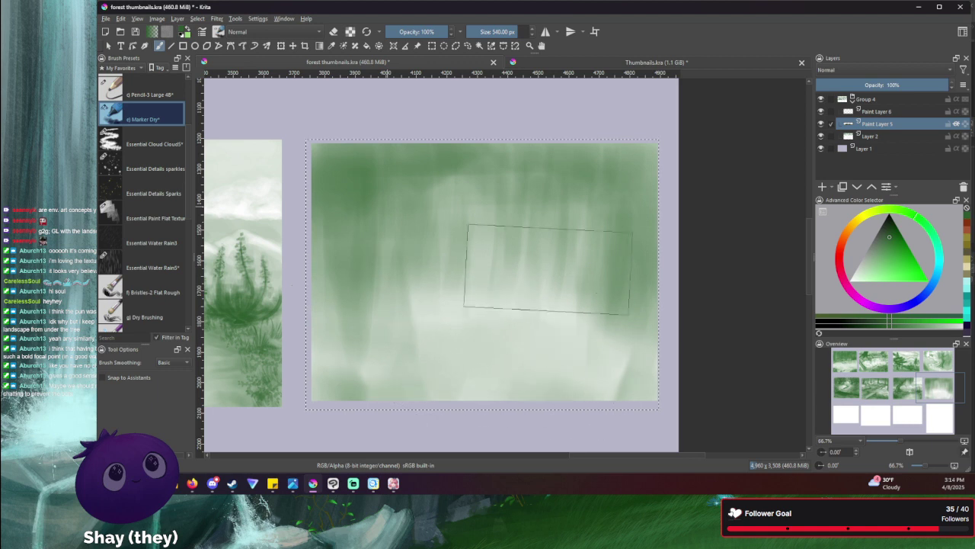
key("bracketright")
key("bracketright")
key("bracketright")
- Reduce the marker to 35 px
key("bracketleft")
key("bracketleft")
key("bracketleft")
key("bracketleft")
key("bracketleft")
key("bracketleft")
key("bracketleft")
key("bracketleft")
key("bracketleft")
key("bracketleft")
key("bracketleft")
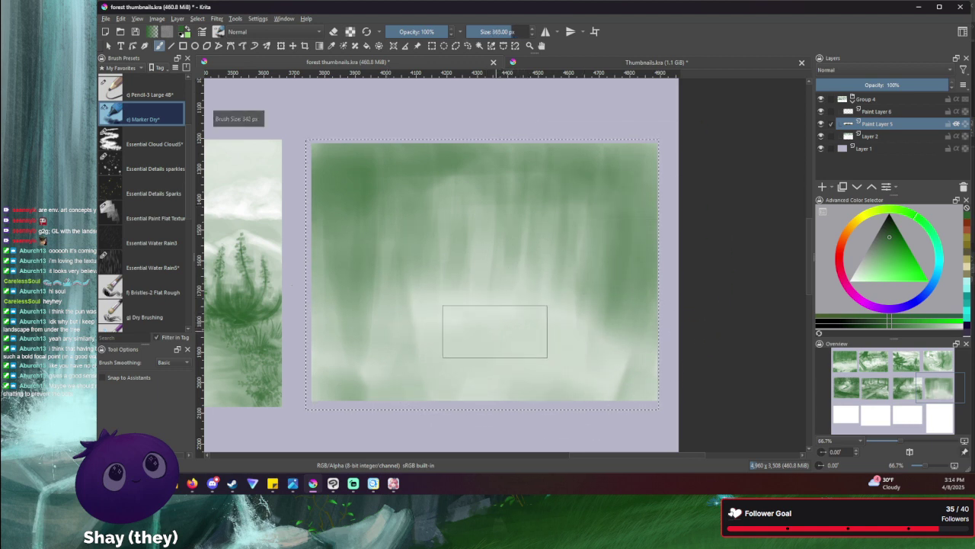
key("bracketleft")
key("bracketleft")
key("bracketleft")
key("bracketleft")
key("bracketleft")
key("bracketleft")
key("bracketleft")
key("bracketleft")
key("bracketleft")
key("bracketleft")
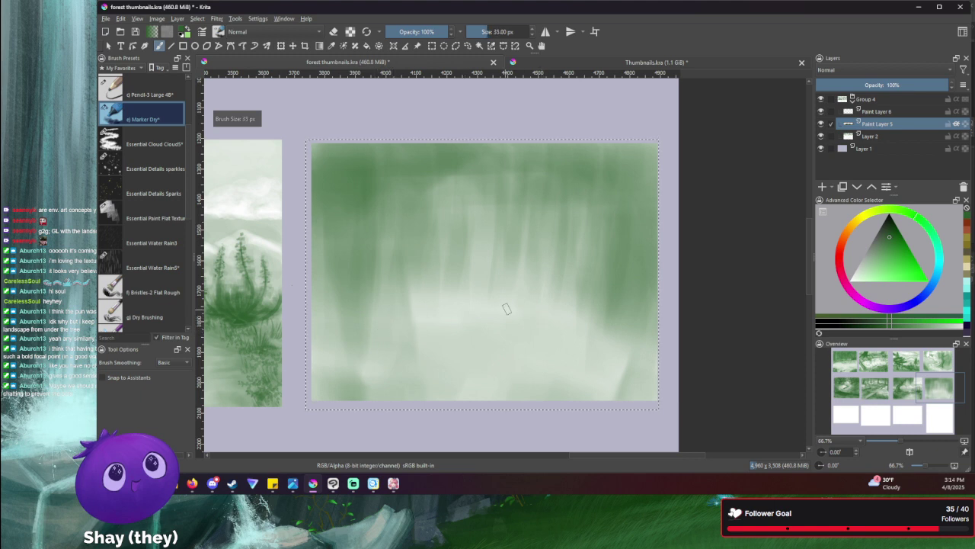
mouse_move(518, 302)
left_mouse_down()
mouse_move(364, 358)
mouse_move(473, 306)
left_mouse_up()
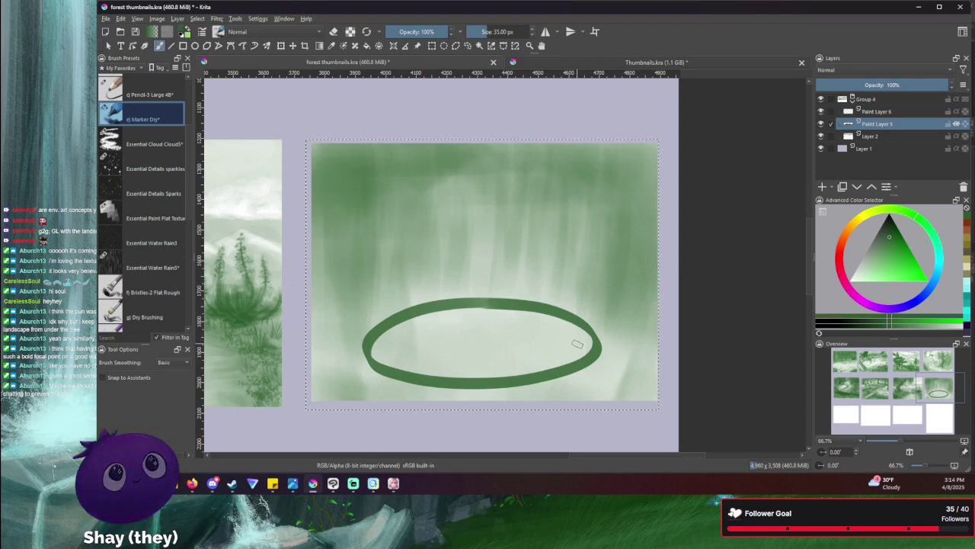
left_click_drag(540, 318, 552, 323)
mouse_move(483, 314)
left_mouse_down()
mouse_move(493, 311)
mouse_move(447, 315)
left_mouse_up()
left_click_drag(412, 324, 420, 320)
left_click_drag(392, 331, 401, 326)
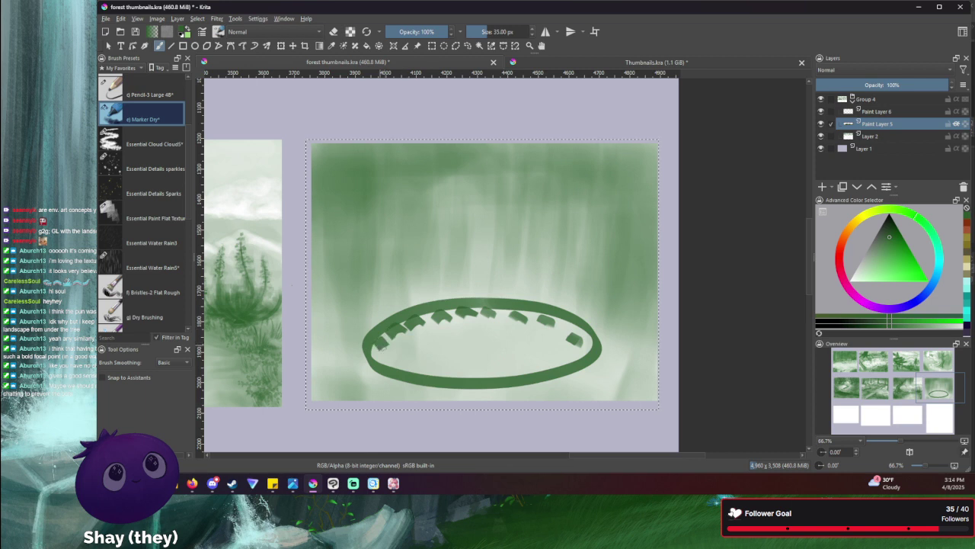
mouse_move(560, 356)
left_mouse_down()
mouse_move(569, 353)
mouse_move(531, 361)
left_mouse_up()
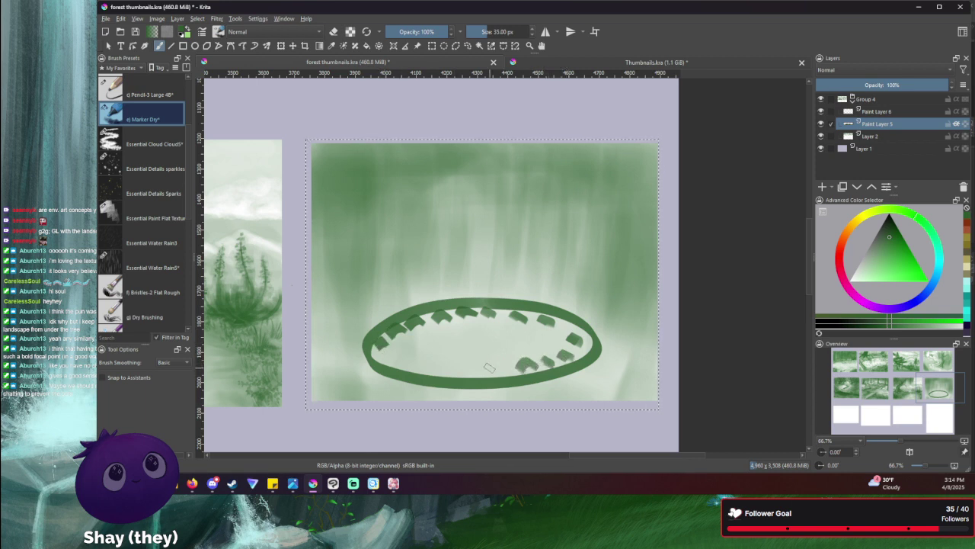
left_click_drag(416, 365, 426, 360)
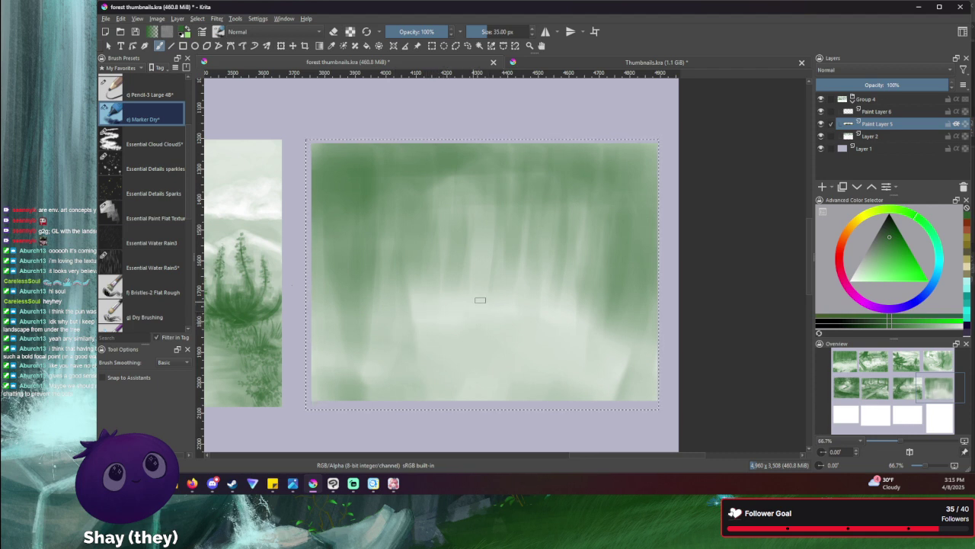
- Paint a slim dark trunk left of centre at 35 px, and two trunks near the left edge with a 55 px marker
mouse_move(453, 296)
left_mouse_down()
mouse_move(452, 242)
mouse_move(460, 300)
mouse_move(451, 201)
mouse_move(447, 301)
mouse_move(452, 183)
left_mouse_up()
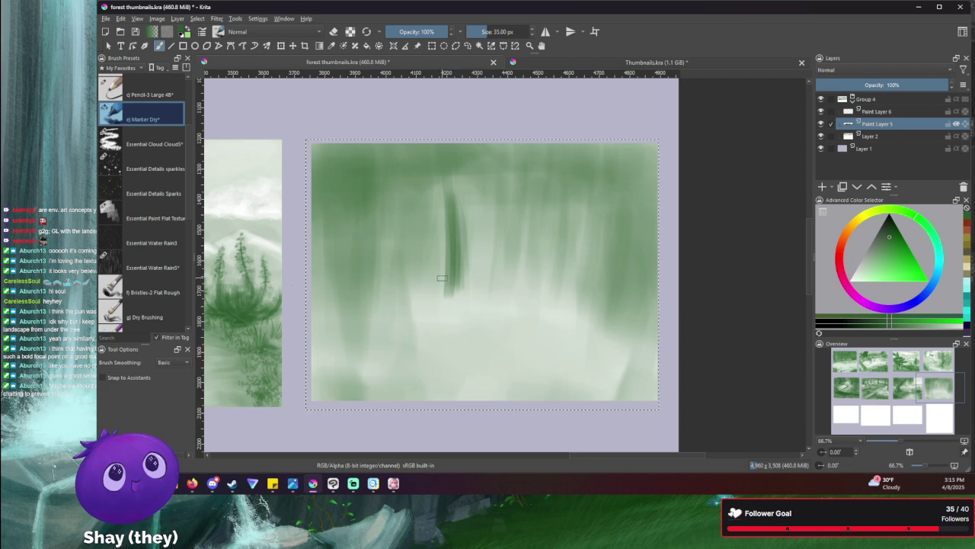
mouse_move(441, 288)
left_mouse_down()
mouse_move(454, 288)
mouse_move(445, 288)
left_mouse_up()
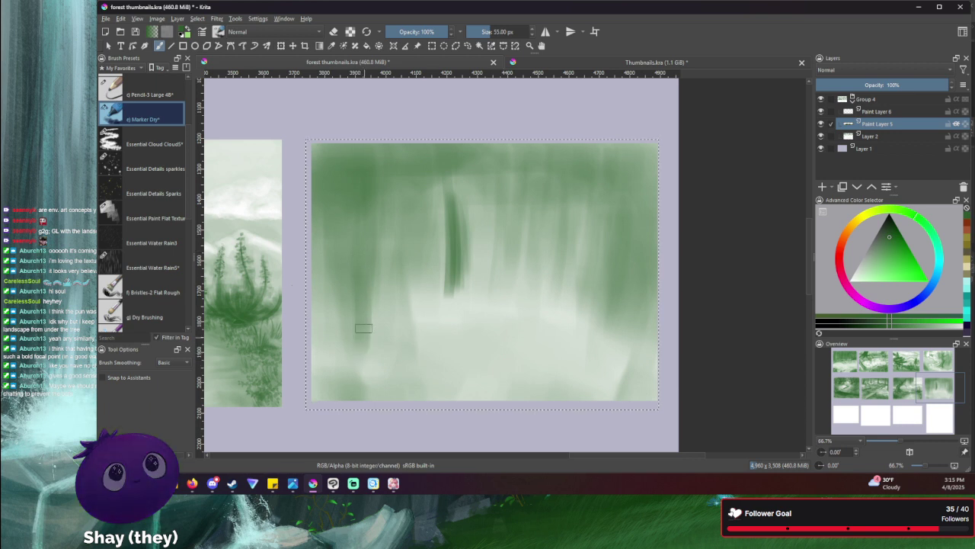
left_click_drag(364, 328, 359, 264)
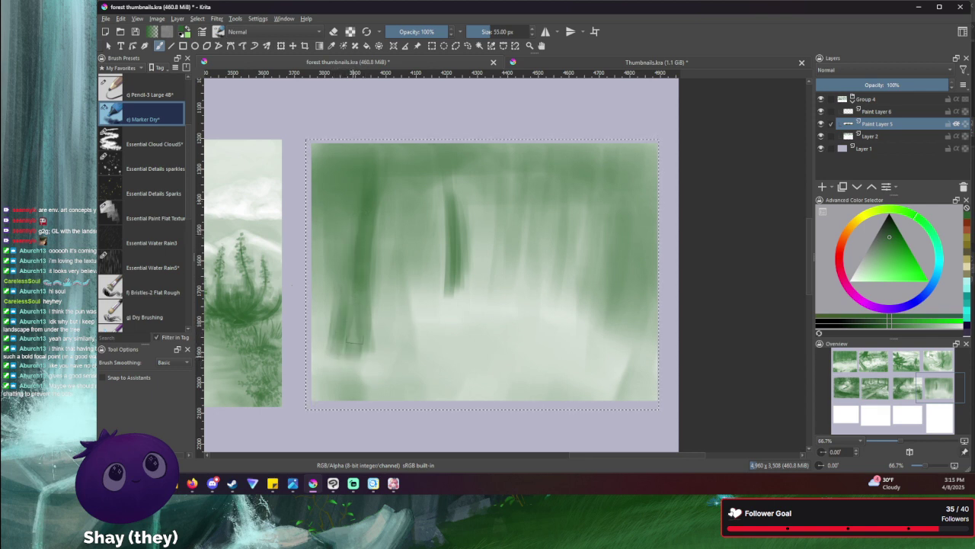
left_click_drag(372, 346, 340, 324)
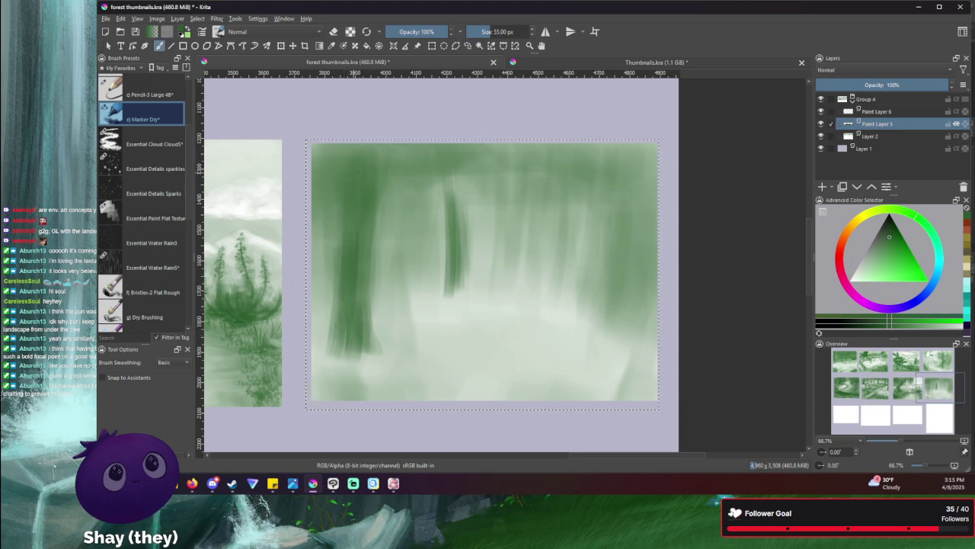
left_click_drag(386, 289, 386, 266)
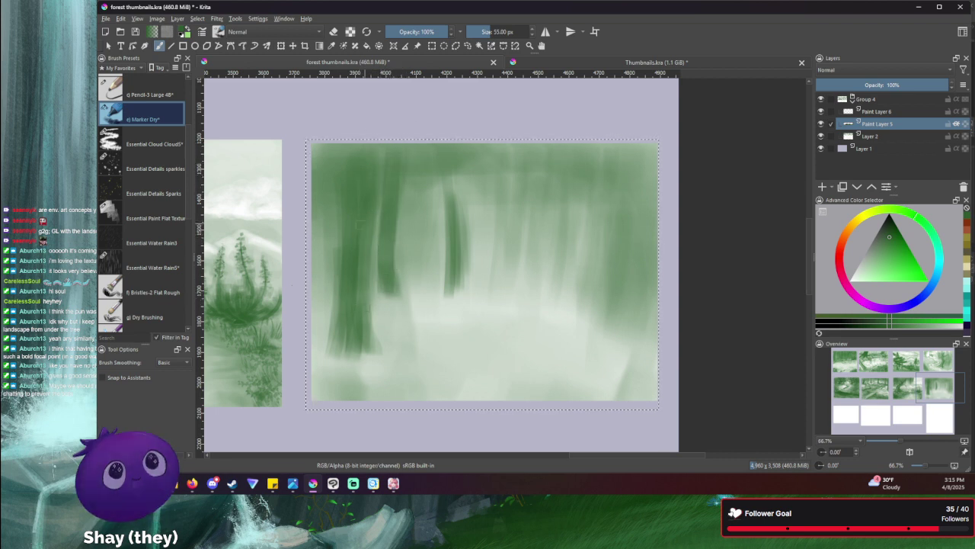
- Reduce the marker to 35 px and extend the slim trunk left of centre up into the canopy
key("bracketleft")
key("bracketleft")
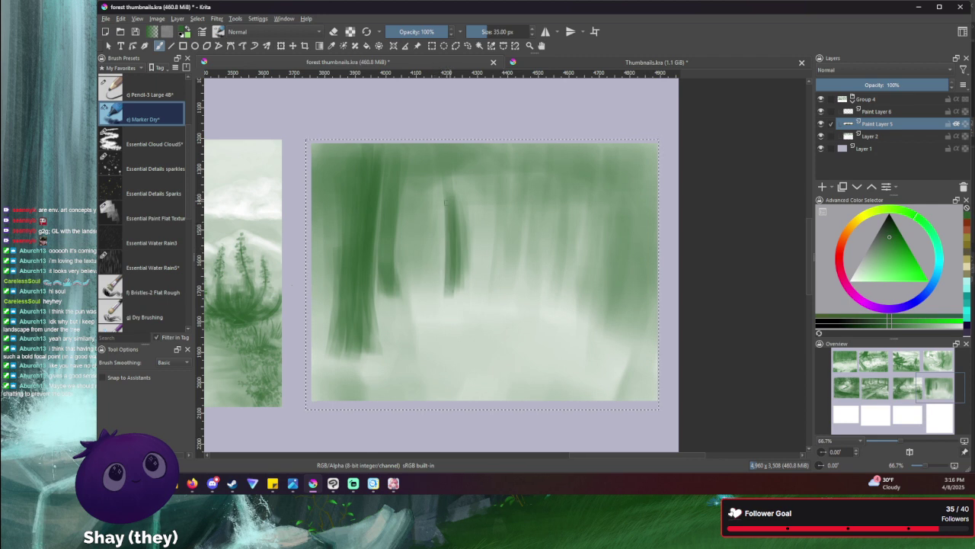
left_click_drag(449, 180, 444, 281)
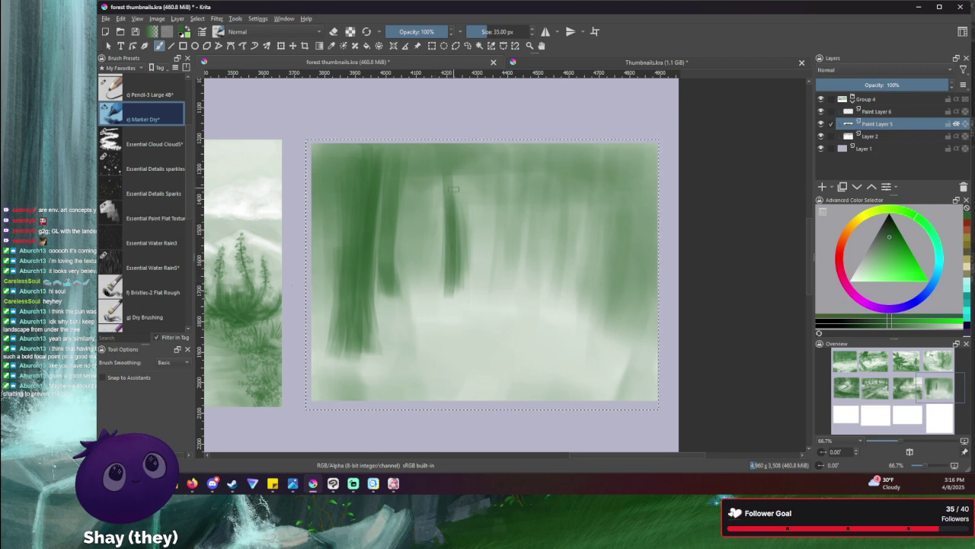
- Enlarge the marker to 51 px and paint a faint distant trunk just right of the clearing's centre
key("]")
key("]")
key("]")
key("]")
key("]")
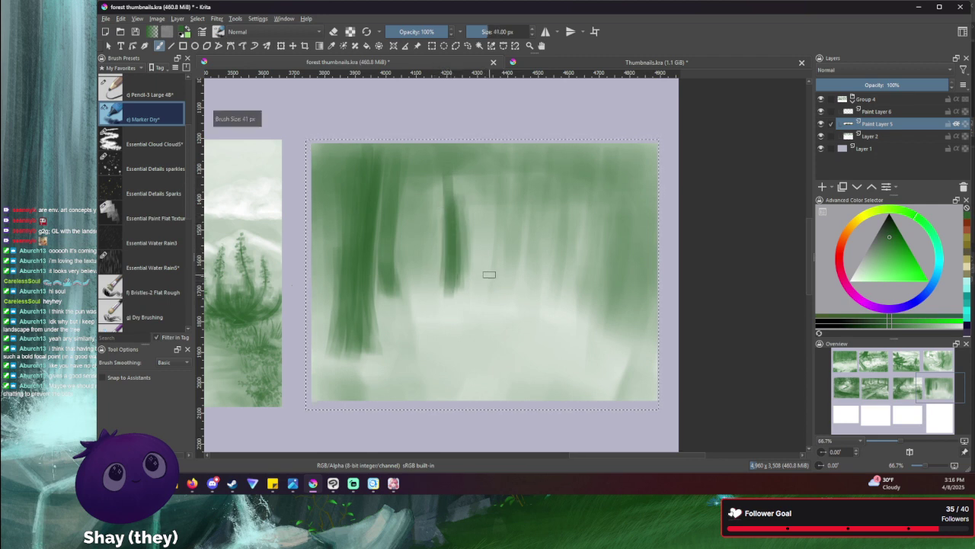
left_click_drag(511, 267, 511, 198)
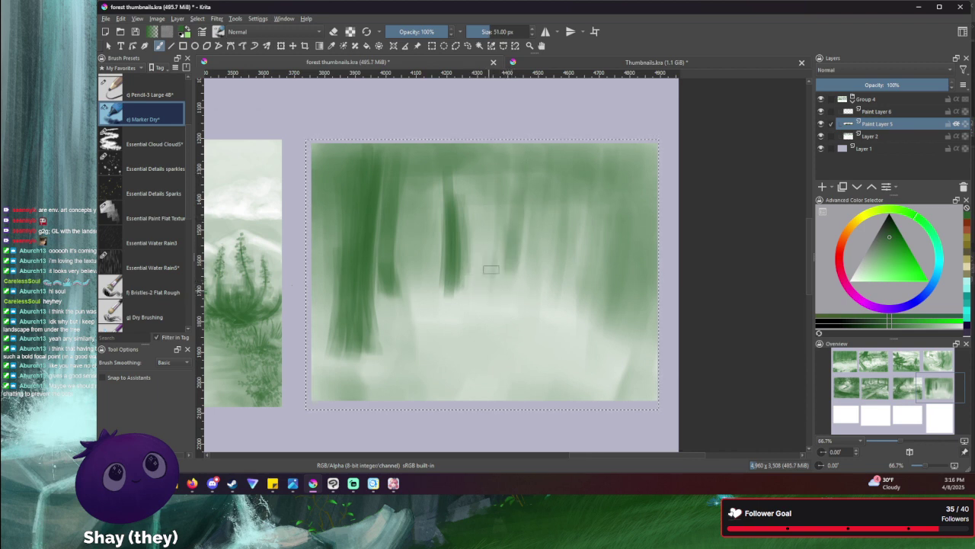
- Darken the distant trunk just right of the clearing's centre with repeated vertical strokes of the 51 px marker
left_click_drag(479, 269, 493, 181)
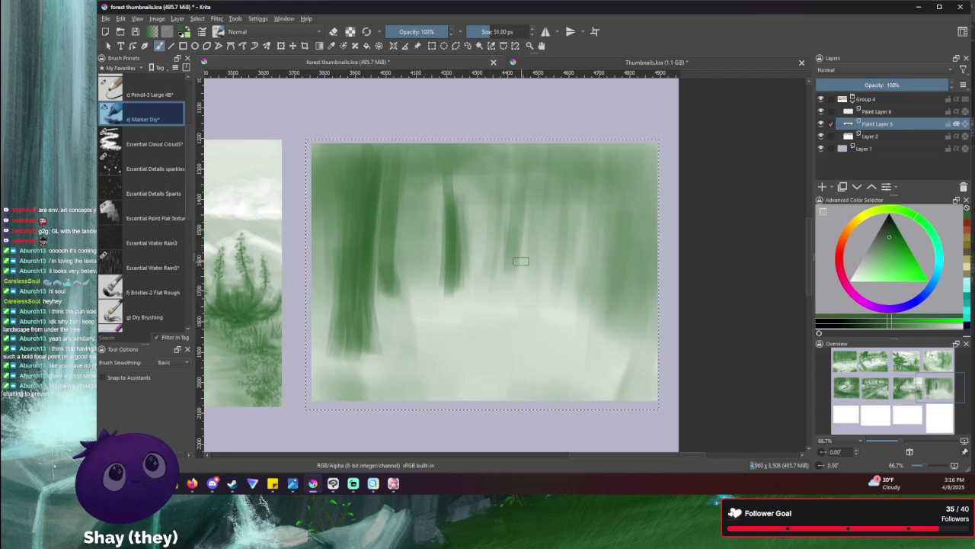
left_click_drag(521, 262, 518, 180)
left_click_drag(509, 283, 519, 174)
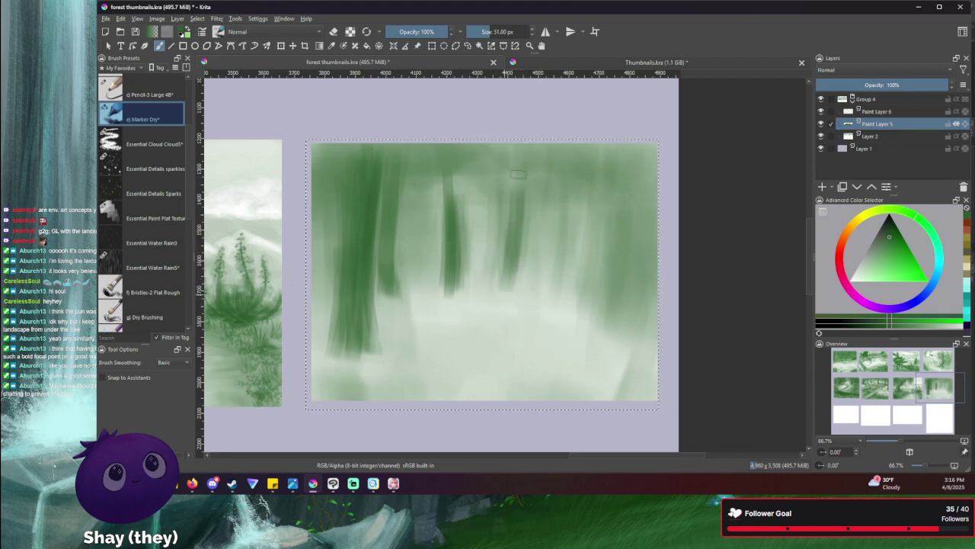
left_click_drag(509, 265, 518, 165)
left_click_drag(501, 283, 517, 172)
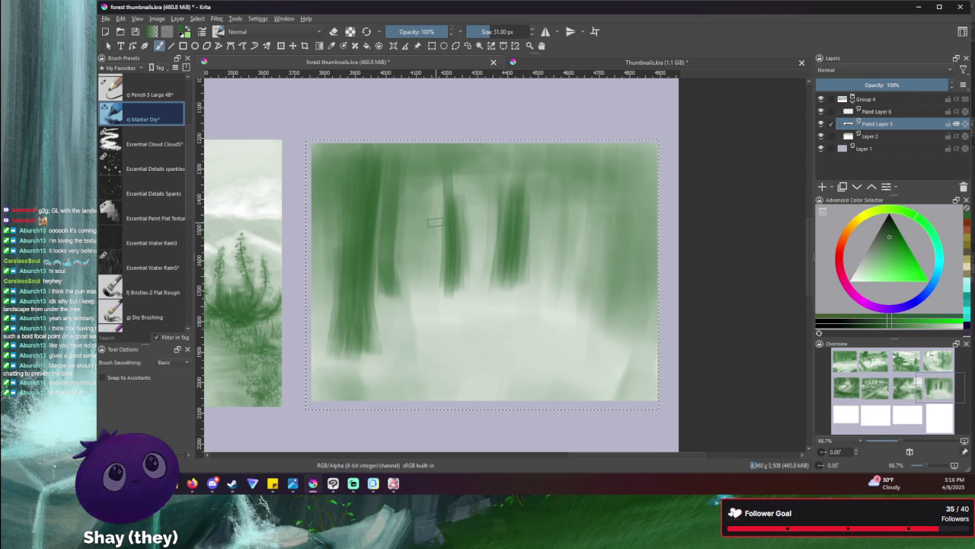
- Paint dark vertical trunks down the right side of the clearing with the 51 px marker
key("minus")
key("minus")
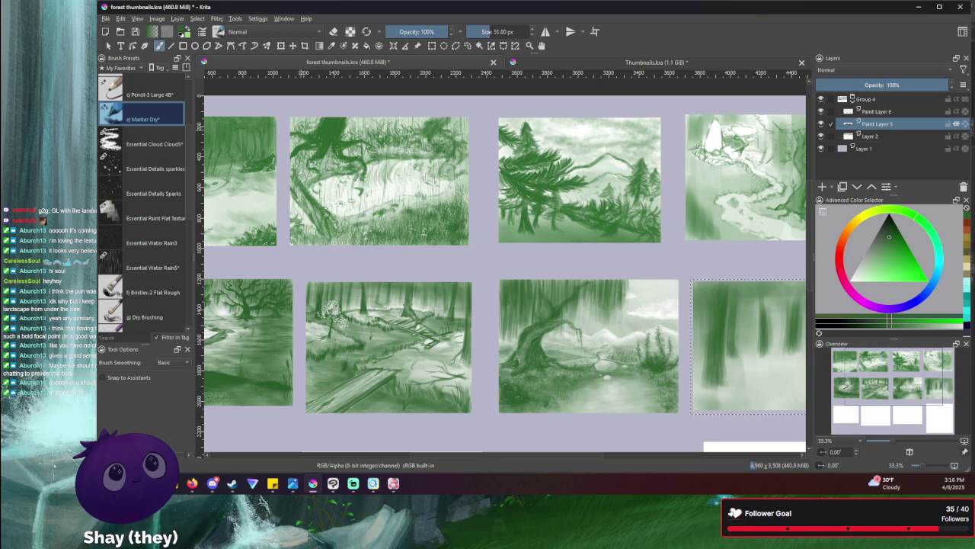
left_click_drag(568, 267, 354, 155)
scroll(509, 211, "up", 2)
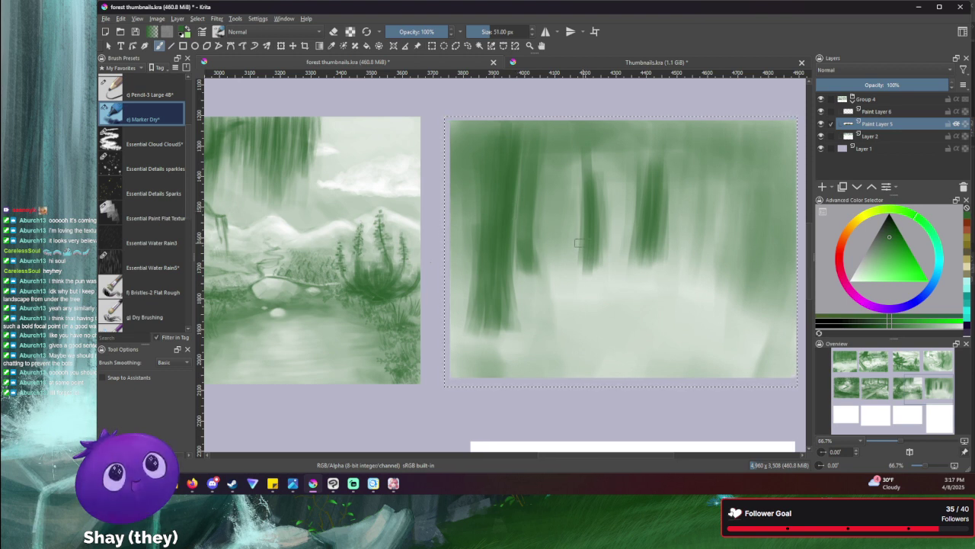
left_click_drag(583, 273, 519, 279)
left_click_drag(660, 305, 680, 177)
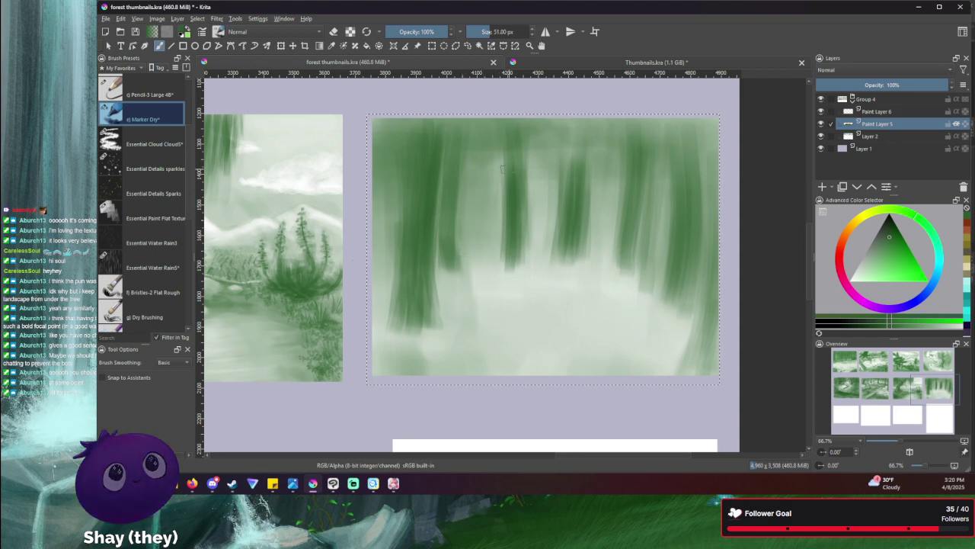
- Reduce the marker to 18 px and undo the small test mark between the left trunks
key("bracketleft")
key("bracketleft")
key("bracketleft")
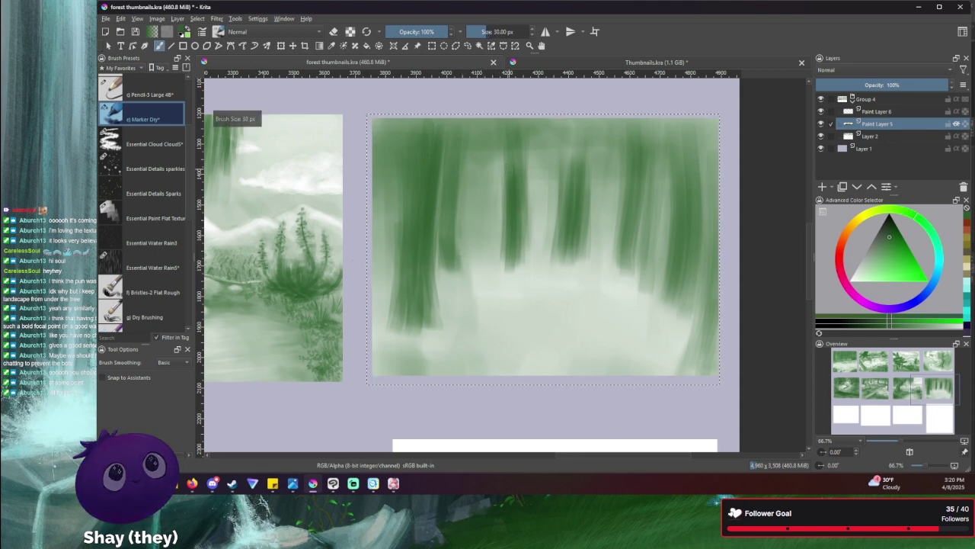
key("bracketleft")
key("bracketleft")
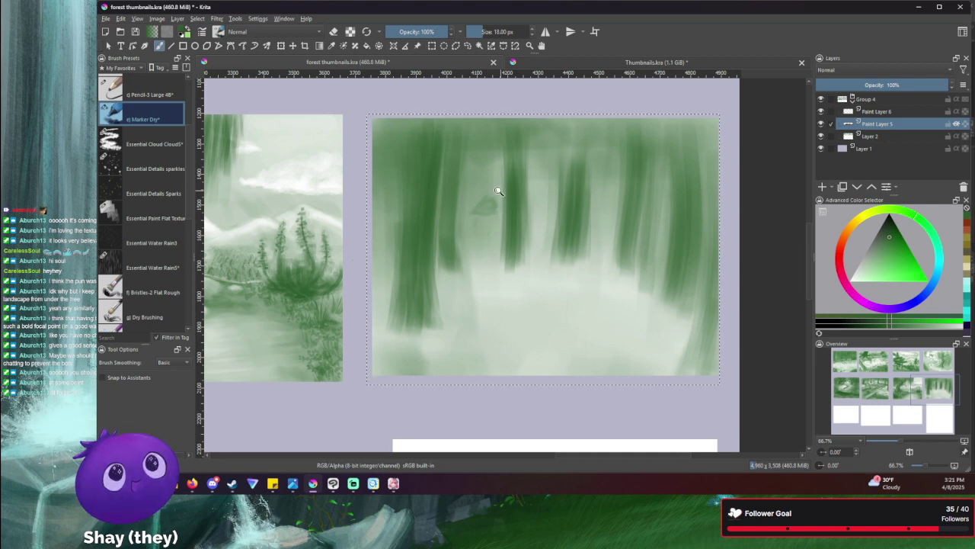
key("ctrl+z")
key("ctrl+z")
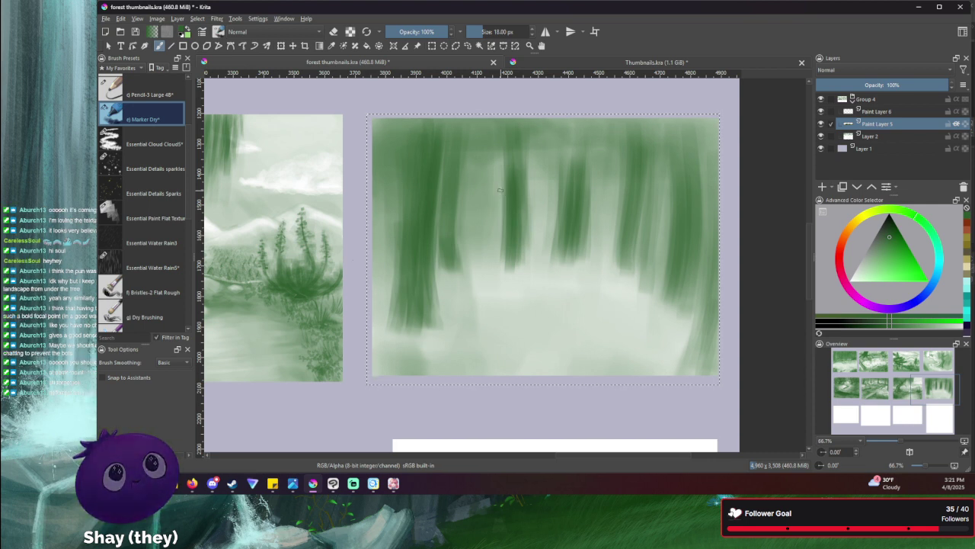
- Add a paint layer above the trunks and sketch a thick, rough ring of branches mid-clearing with a 14 px marker
left_click(822, 186)
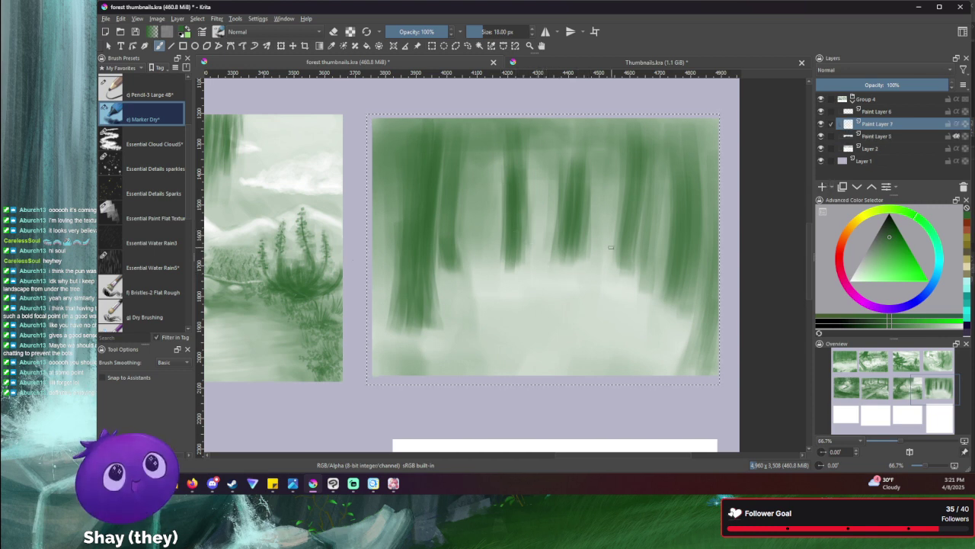
key("bracketleft")
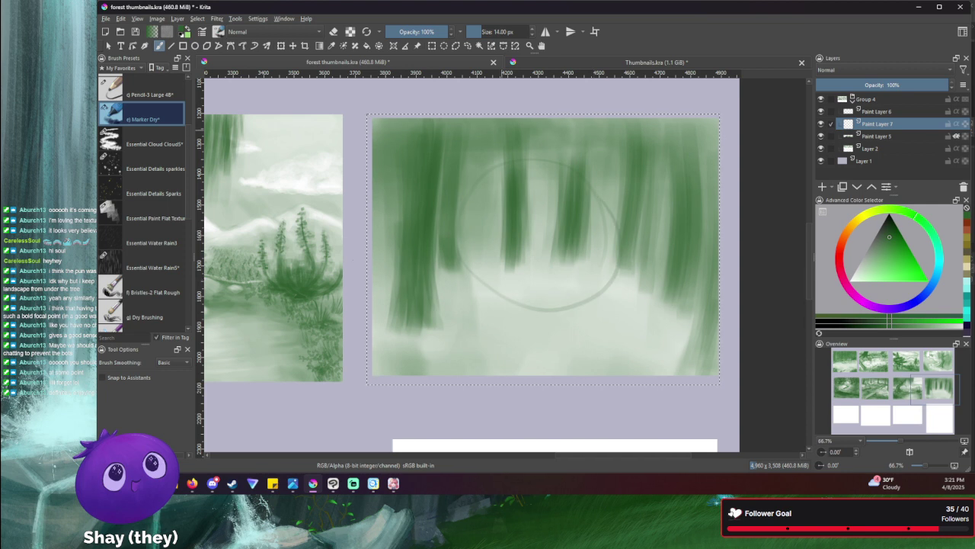
left_click_drag(490, 301, 598, 267)
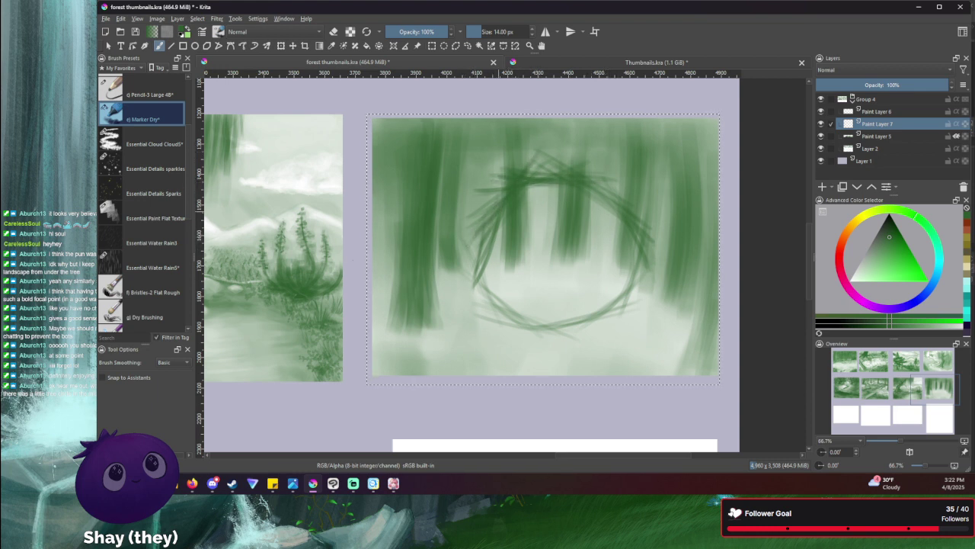
left_click_drag(475, 222, 499, 317)
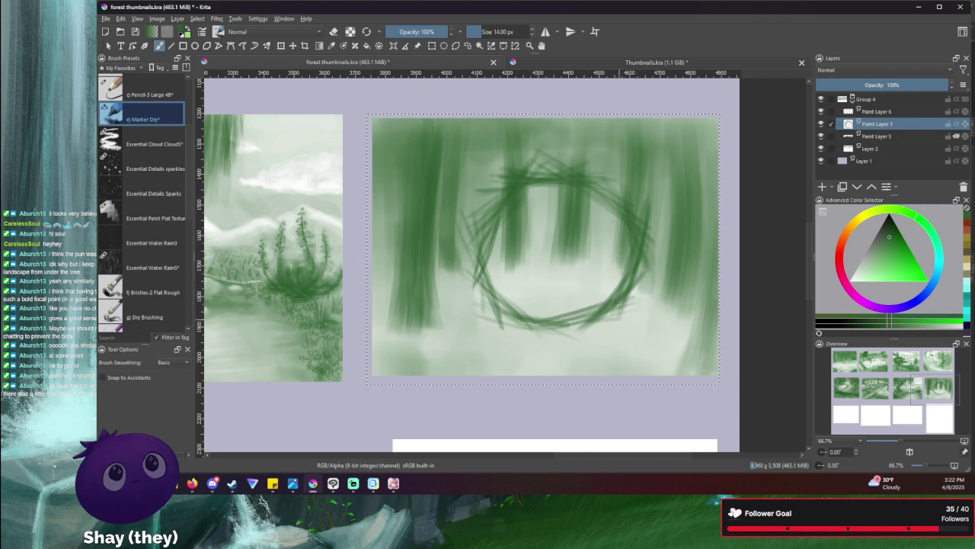
left_click_drag(509, 316, 572, 317)
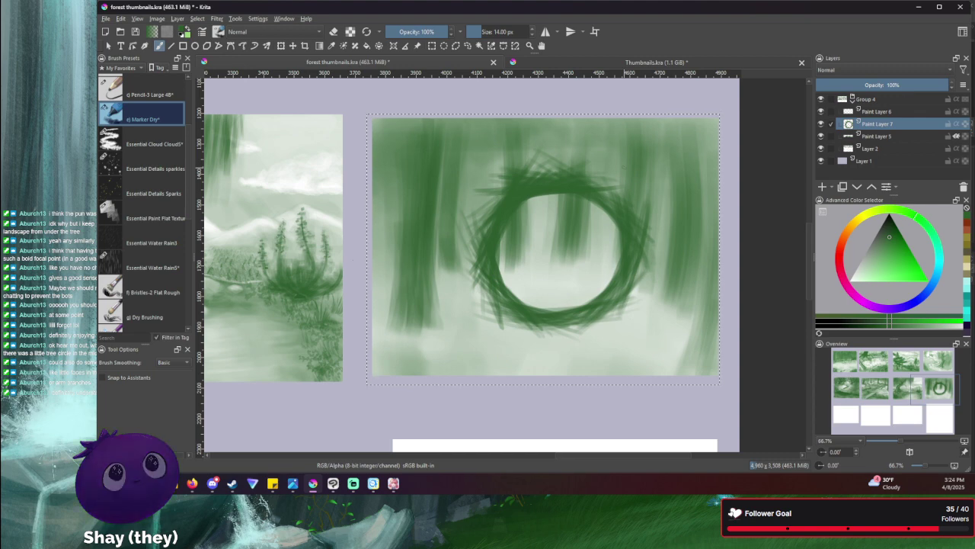
key("super")
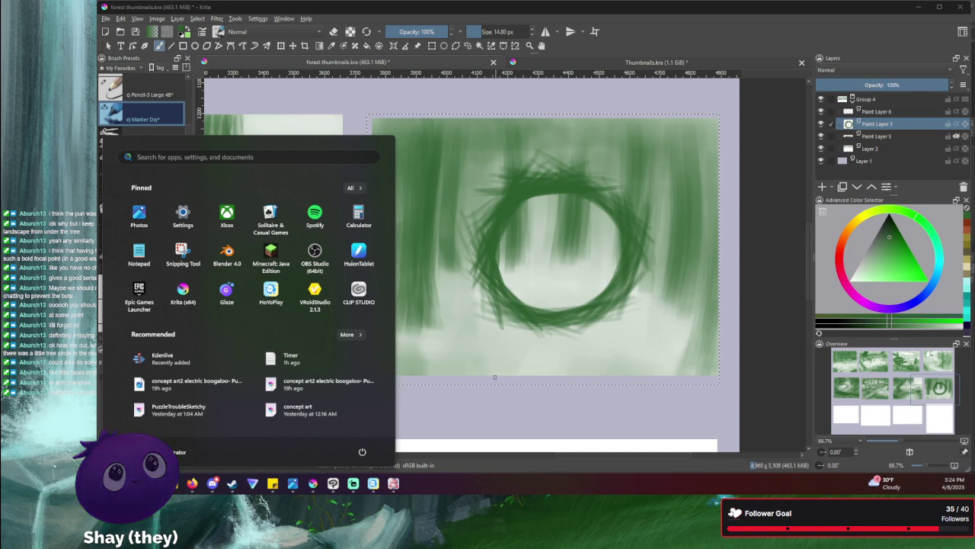
key("super")
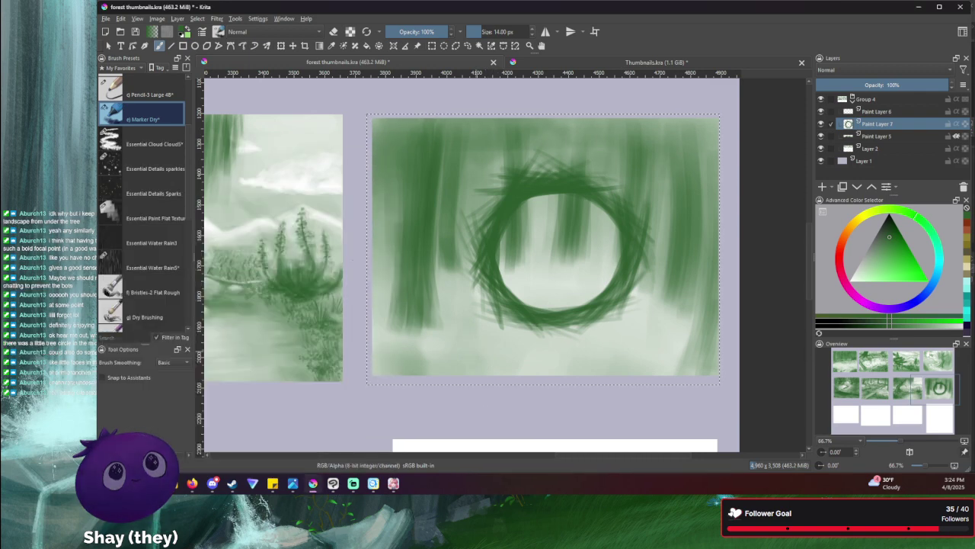
- Scale down and rotate the branch ring, position it near the clearing's centre, and clear the selection
key("ctrl+t")
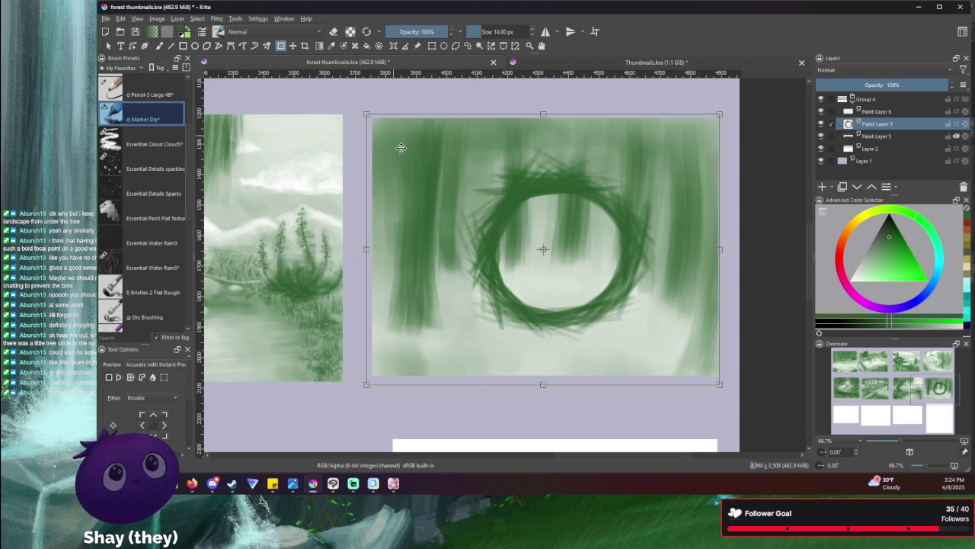
left_click_drag(387, 147, 372, 134)
key("ctrl+z")
key("ctrl+z")
key("ctrl+z")
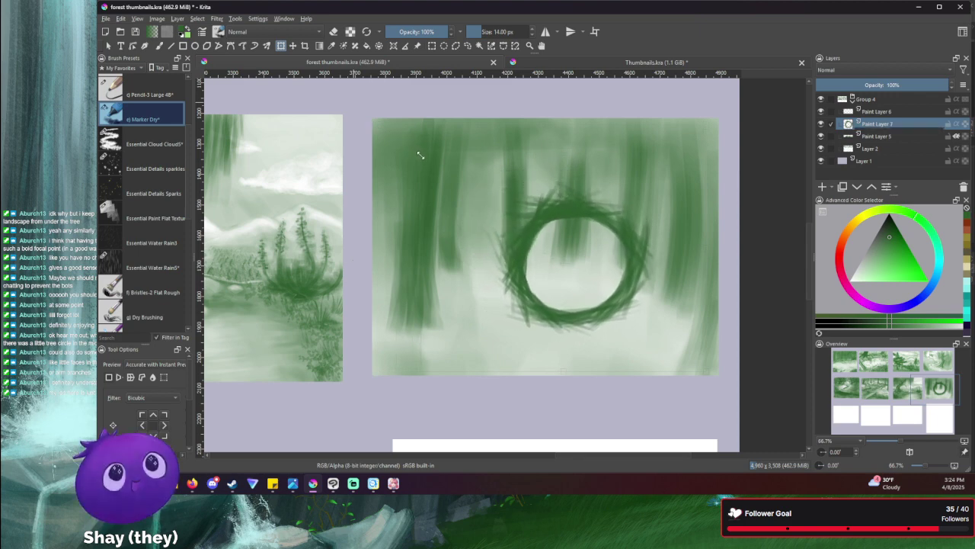
left_click_drag(471, 224, 441, 195)
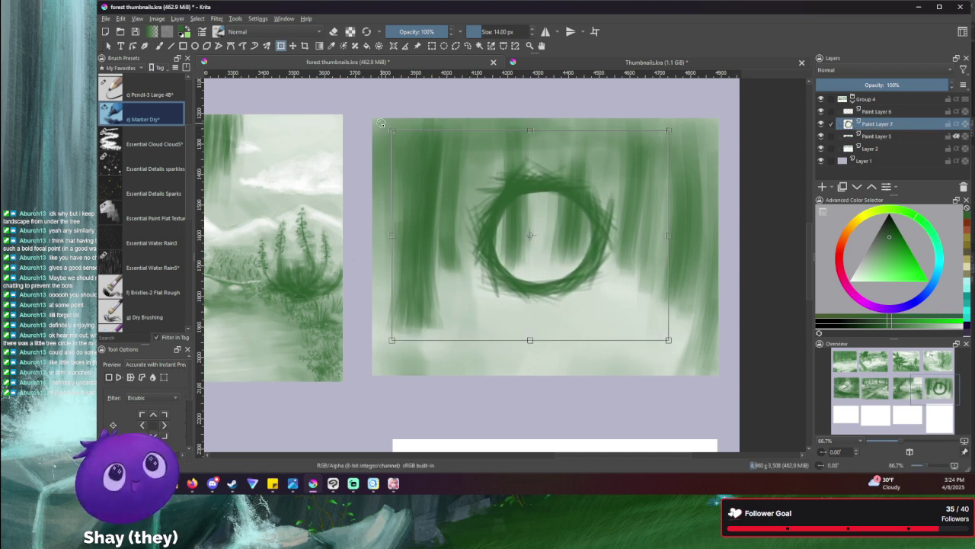
left_click_drag(381, 122, 373, 251)
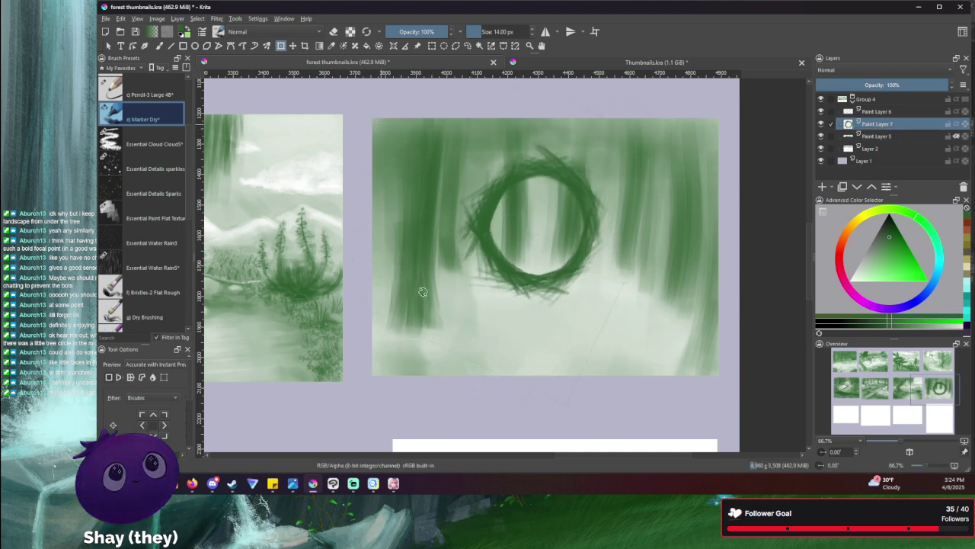
key("ctrl+z")
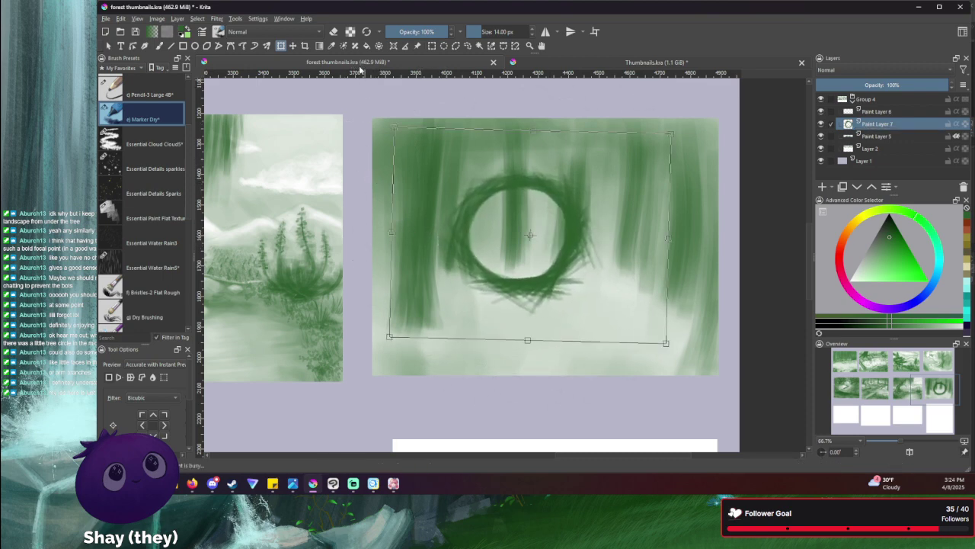
left_click_drag(446, 231, 489, 250)
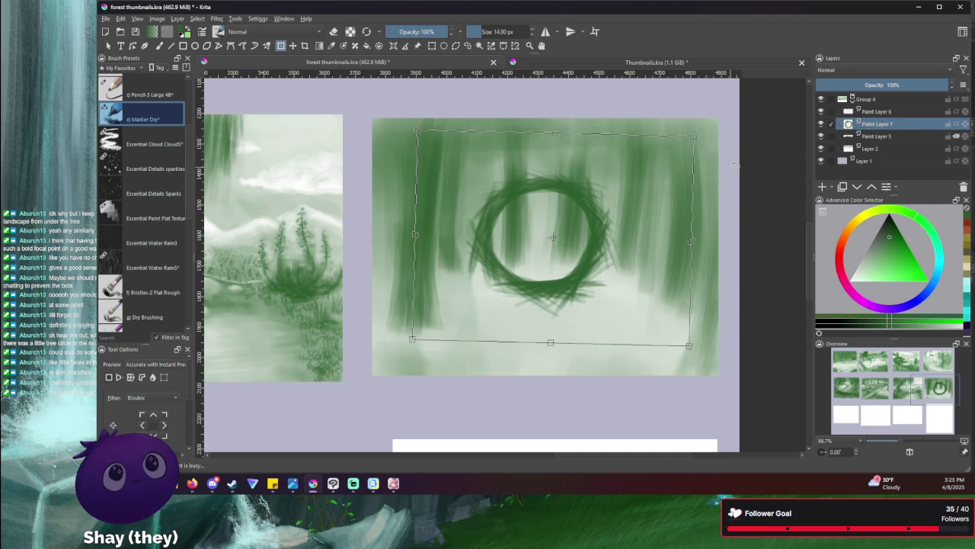
key("Return")
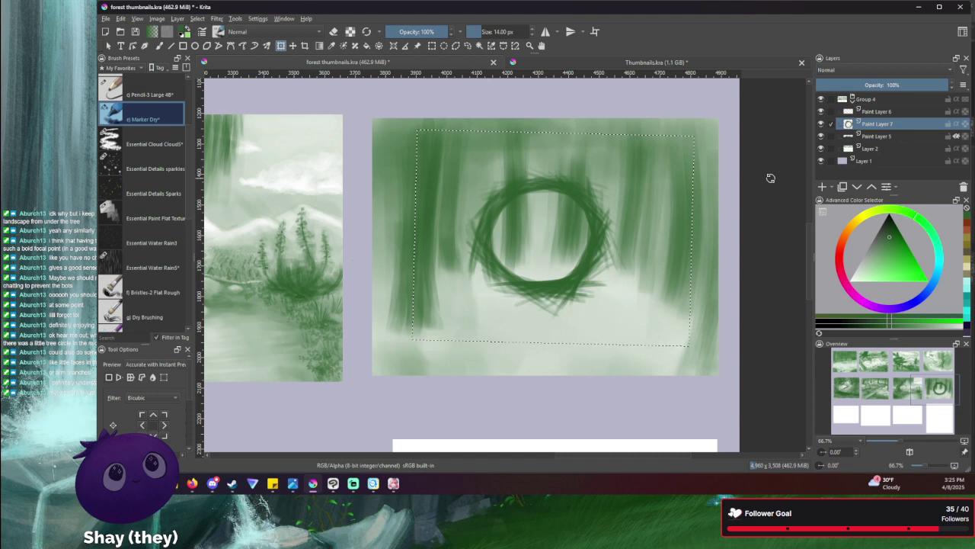
key("b")
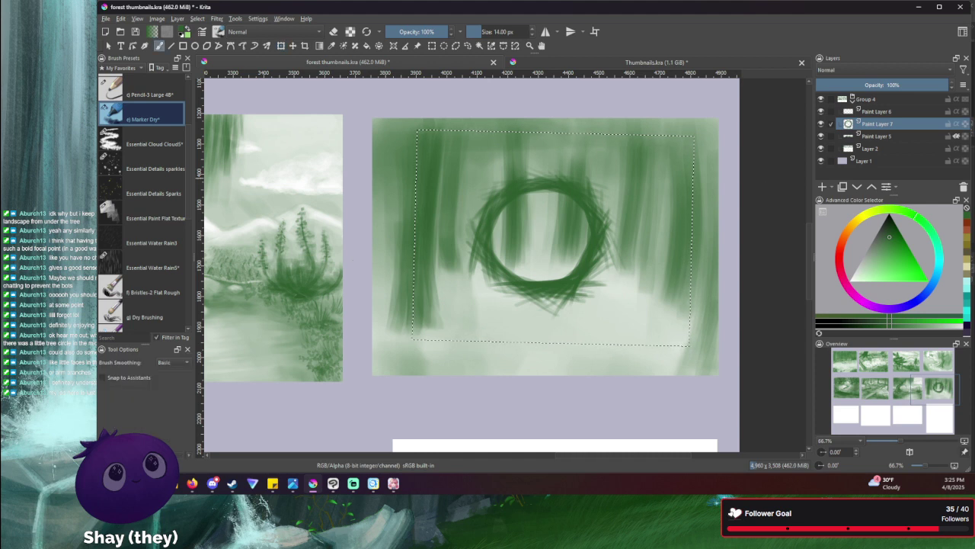
key("ctrl+shift+a")
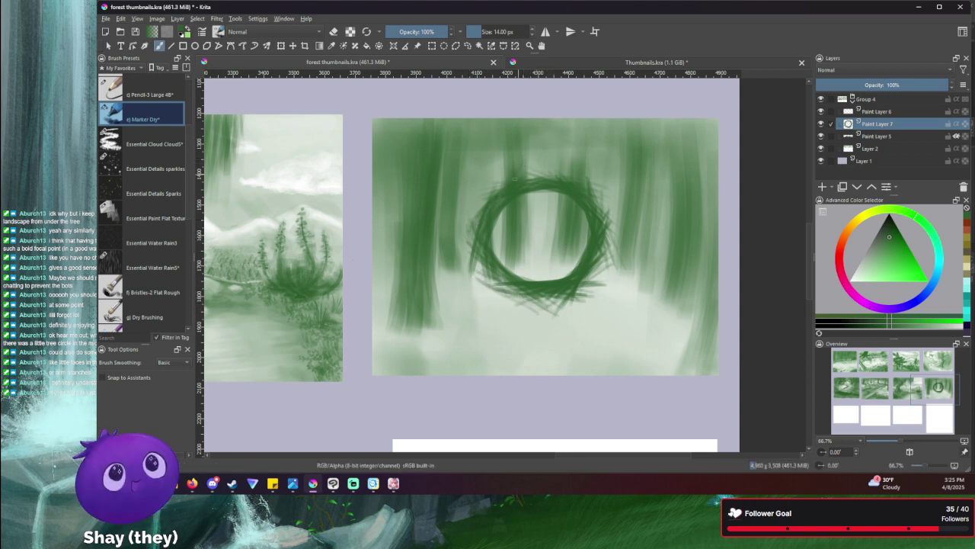
- Thicken the ring's upper rim with short, ragged branch strokes at 14 px, fraying outward on both sides
mouse_move(480, 221)
left_mouse_down()
mouse_move(503, 183)
mouse_move(538, 172)
left_mouse_up()
mouse_move(484, 189)
left_mouse_down()
mouse_move(553, 169)
mouse_move(604, 195)
left_mouse_up()
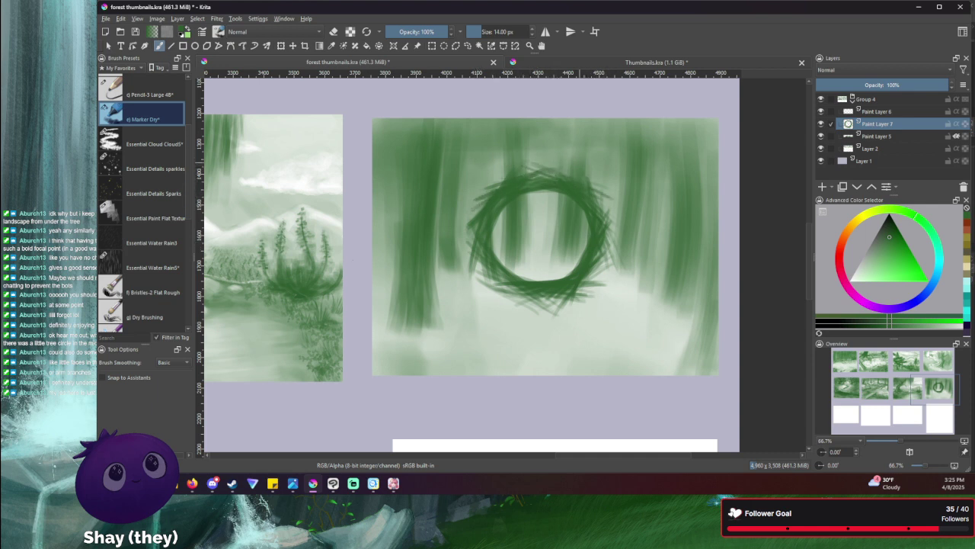
left_click_drag(566, 161, 614, 221)
left_click_drag(560, 159, 595, 198)
left_click_drag(468, 199, 503, 184)
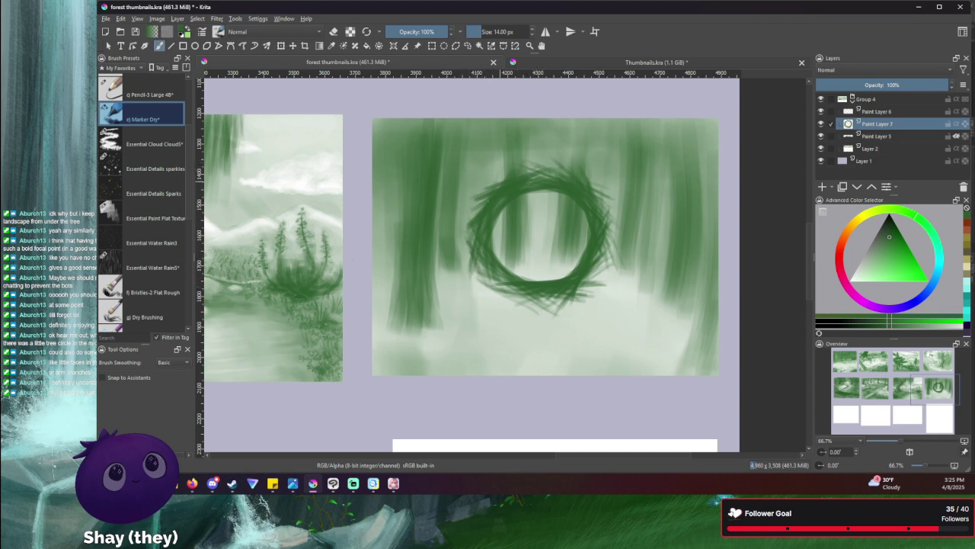
left_click_drag(477, 213, 507, 174)
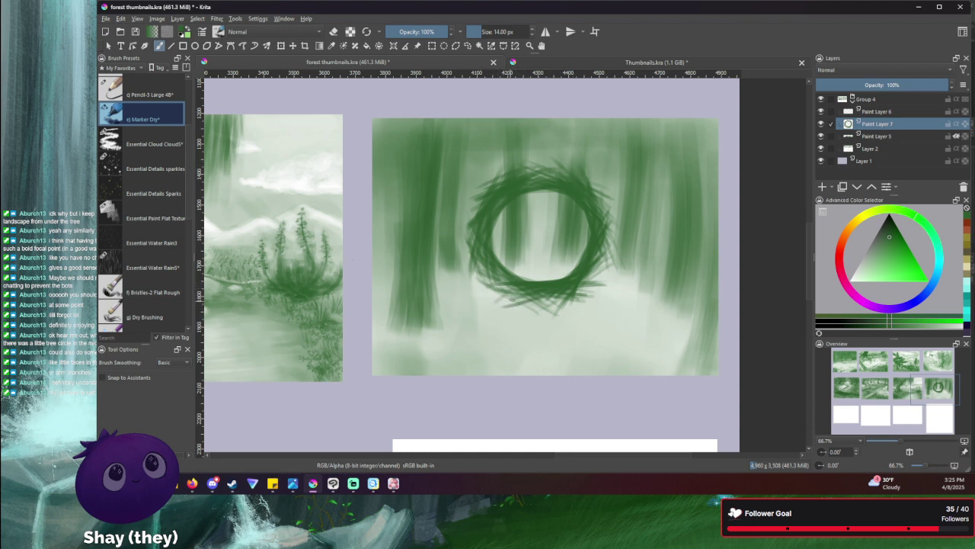
- Paint a ragged base of spreading twig strokes beneath the ring, fanning out to both sides
mouse_move(499, 286)
left_mouse_down()
mouse_move(470, 308)
mouse_move(480, 291)
mouse_move(466, 291)
left_mouse_up()
left_click_drag(517, 290, 468, 303)
mouse_move(508, 305)
left_mouse_down()
mouse_move(464, 296)
mouse_move(581, 309)
mouse_move(553, 310)
mouse_move(553, 301)
mouse_move(492, 314)
left_mouse_up()
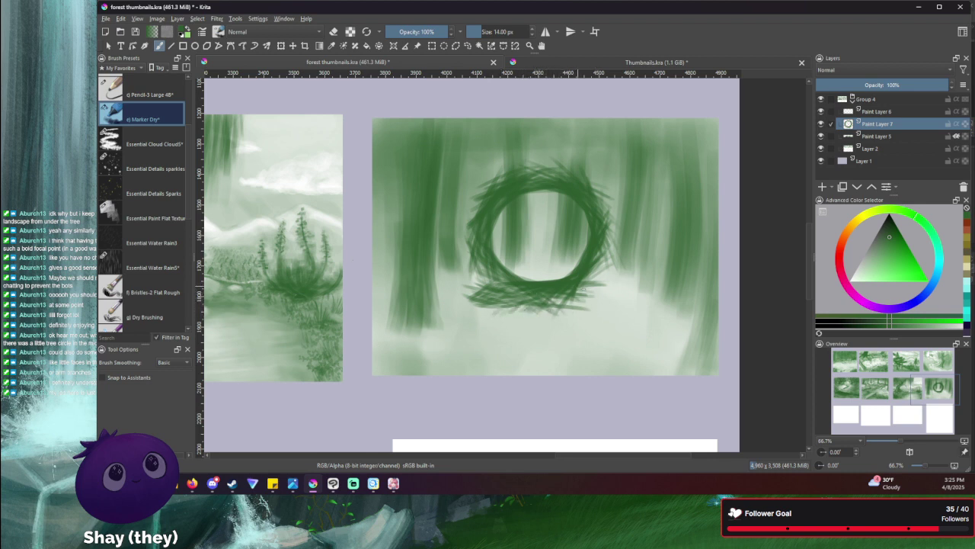
mouse_move(584, 300)
left_mouse_down()
mouse_move(614, 289)
mouse_move(588, 305)
mouse_move(557, 305)
mouse_move(591, 303)
mouse_move(568, 304)
mouse_move(604, 285)
mouse_move(585, 301)
mouse_move(613, 305)
mouse_move(620, 289)
left_mouse_up()
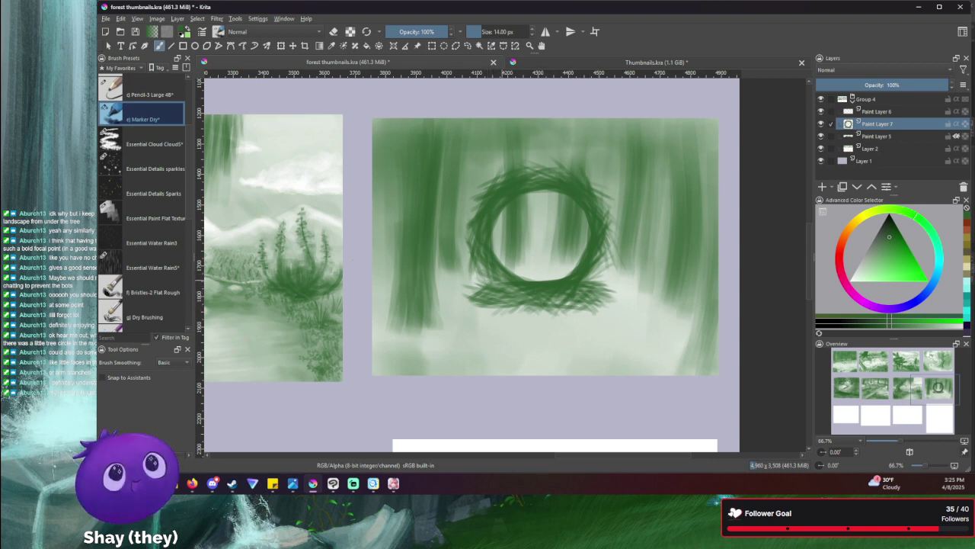
mouse_move(477, 317)
left_mouse_down()
mouse_move(512, 303)
mouse_move(461, 316)
left_mouse_up()
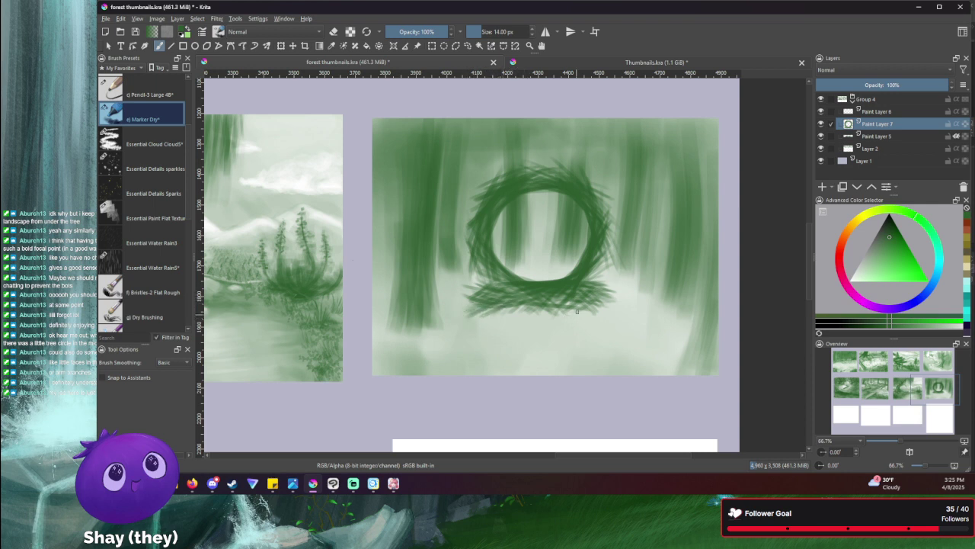
- Extend the base's right end with outward strokes and fill the ring's lower sides so they flare into the base
mouse_move(578, 309)
left_mouse_down()
mouse_move(555, 315)
mouse_move(597, 310)
left_mouse_up()
mouse_move(616, 303)
left_mouse_down()
mouse_move(548, 282)
mouse_move(565, 306)
mouse_move(594, 315)
left_mouse_up()
left_click_drag(621, 309, 600, 319)
mouse_move(492, 263)
left_mouse_down()
mouse_move(481, 285)
mouse_move(468, 286)
left_mouse_up()
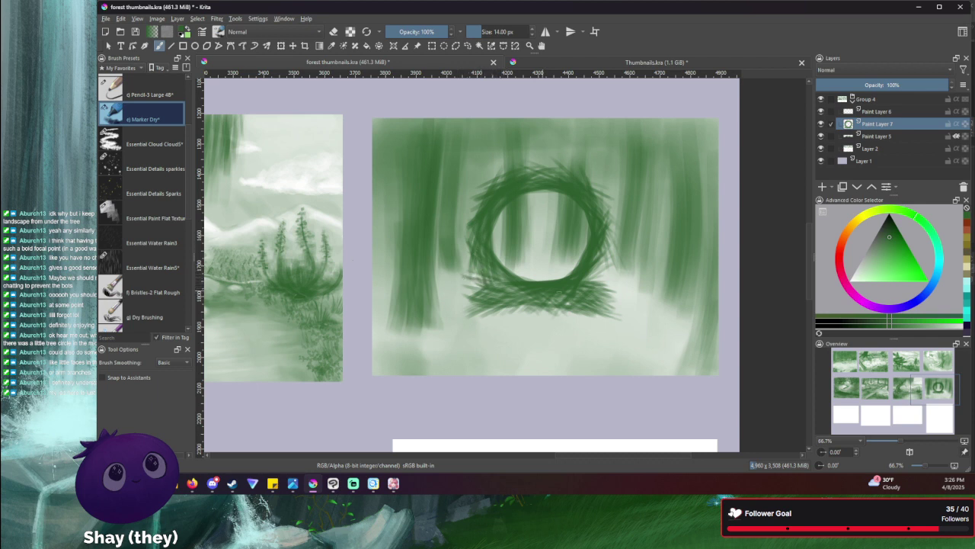
mouse_move(599, 260)
left_mouse_down()
mouse_move(591, 286)
mouse_move(592, 274)
left_mouse_up()
mouse_move(492, 273)
left_mouse_down()
mouse_move(471, 267)
mouse_move(467, 277)
left_mouse_up()
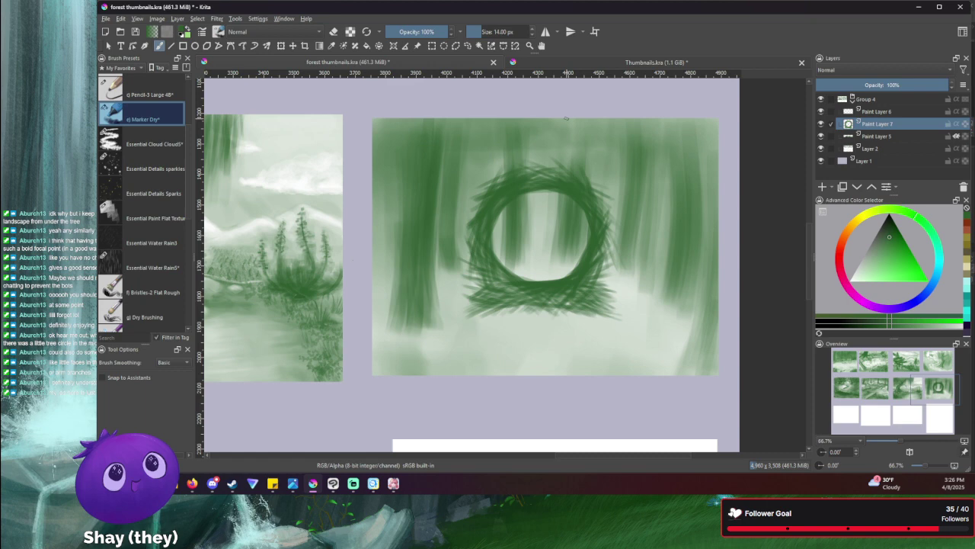
- Select the trunk layer, Paint Layer 5, and briefly isolate it to check its contents
left_click(883, 136)
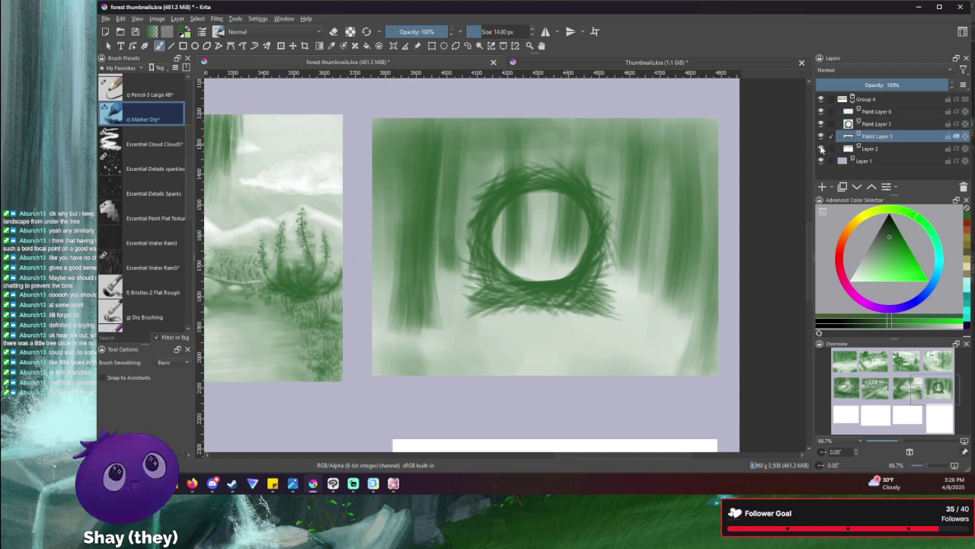
left_click(821, 136, "shift")
left_click(821, 137, "shift")
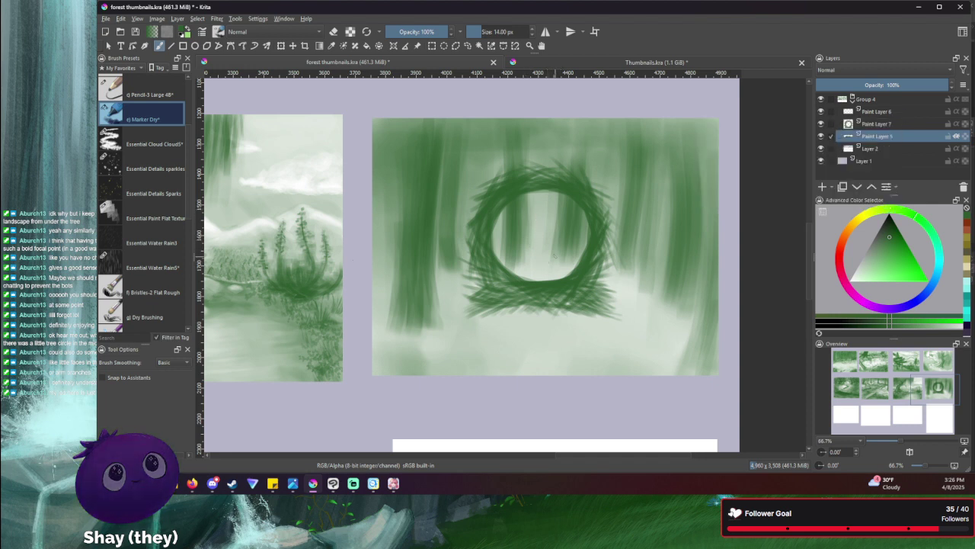
- Paint soft shadow strokes over the ground to the right of the ring at 68 px, undoing the last stroke
key("bracketright")
key("bracketright")
key("bracketright")
key("bracketright")
key("bracketright")
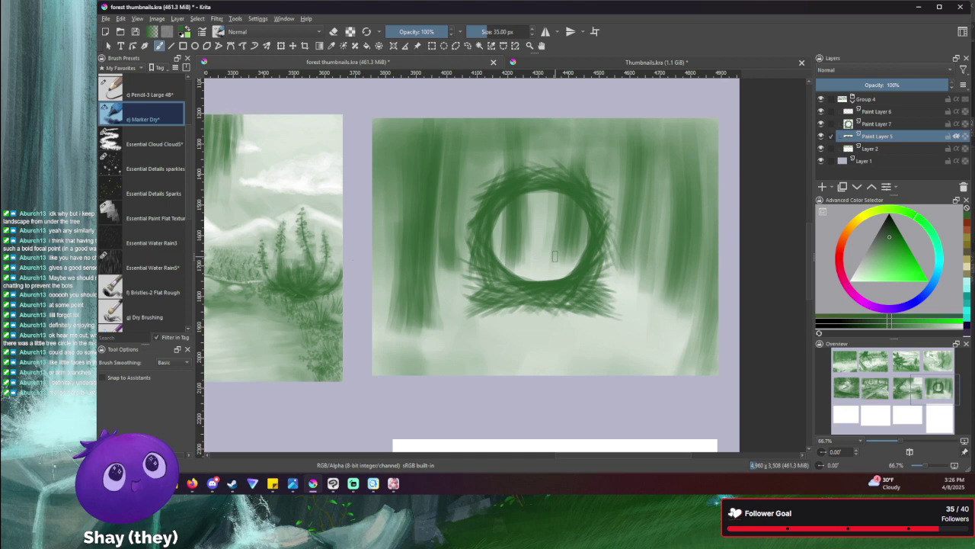
key("bracketright")
key("bracketright")
key("bracketright")
mouse_move(616, 286)
left_mouse_down()
mouse_move(646, 287)
mouse_move(643, 297)
mouse_move(624, 275)
mouse_move(627, 301)
mouse_move(688, 319)
mouse_move(656, 332)
mouse_move(664, 359)
mouse_move(696, 360)
mouse_move(677, 369)
mouse_move(656, 343)
mouse_move(616, 335)
mouse_move(611, 324)
mouse_move(636, 312)
mouse_move(654, 335)
mouse_move(634, 361)
mouse_move(598, 362)
left_mouse_up()
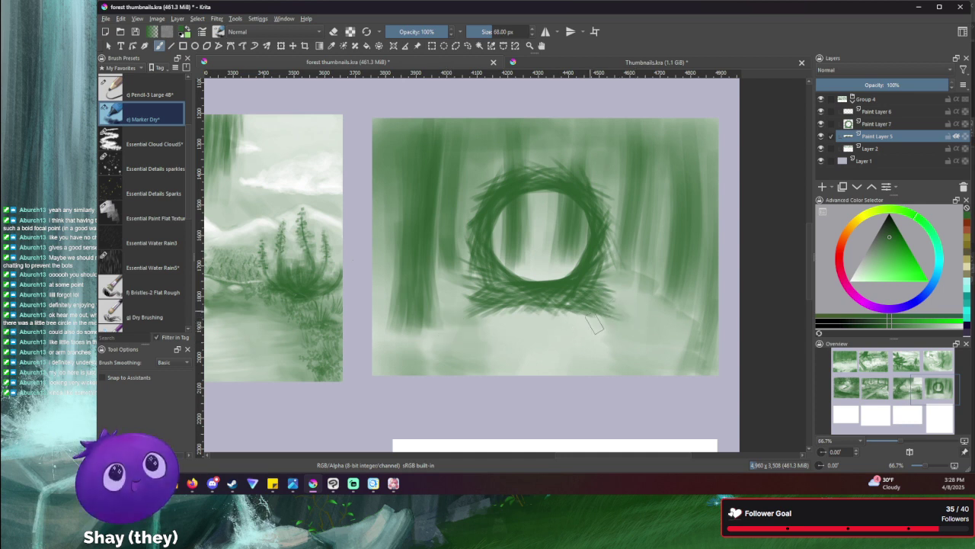
left_click_drag(612, 340, 616, 358)
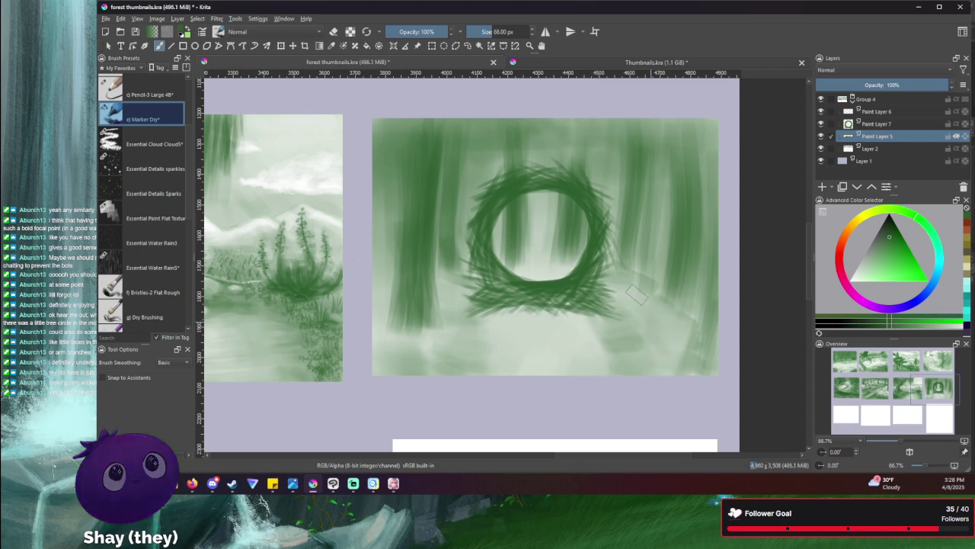
mouse_move(622, 275)
left_mouse_down()
mouse_move(672, 291)
mouse_move(700, 318)
left_mouse_up()
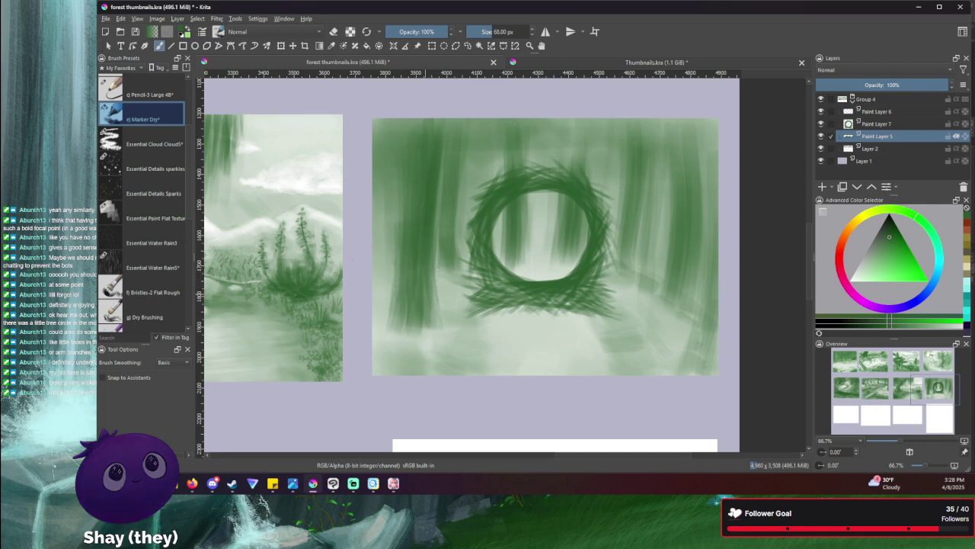
key("ctrl+z")
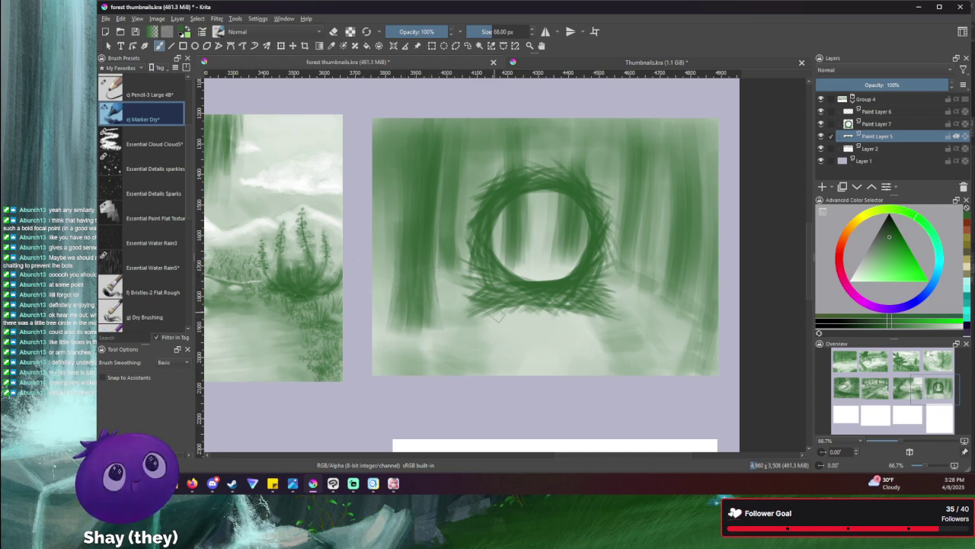
- Paint pairs of small dark oval stones on both sides of the clearing below the ring at 24 px
key("bracketleft")
key("bracketleft")
key("bracketleft")
key("bracketleft")
key("bracketleft")
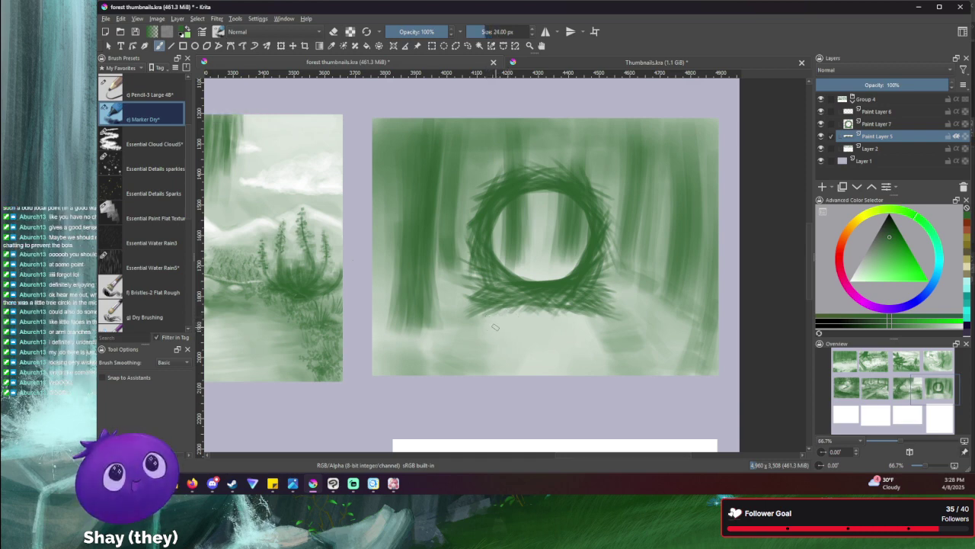
left_click_drag(492, 328, 491, 329)
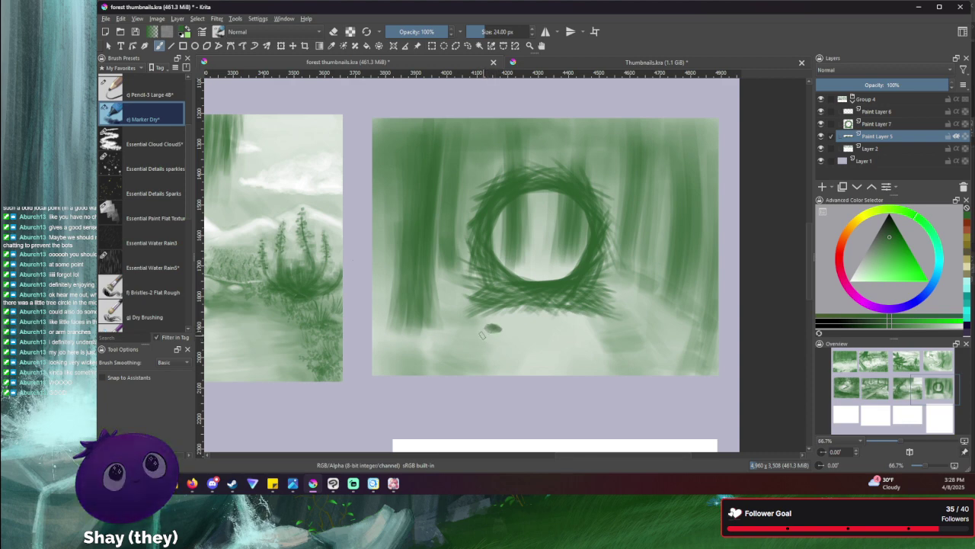
left_click_drag(489, 341, 485, 343)
left_click_drag(585, 327, 595, 329)
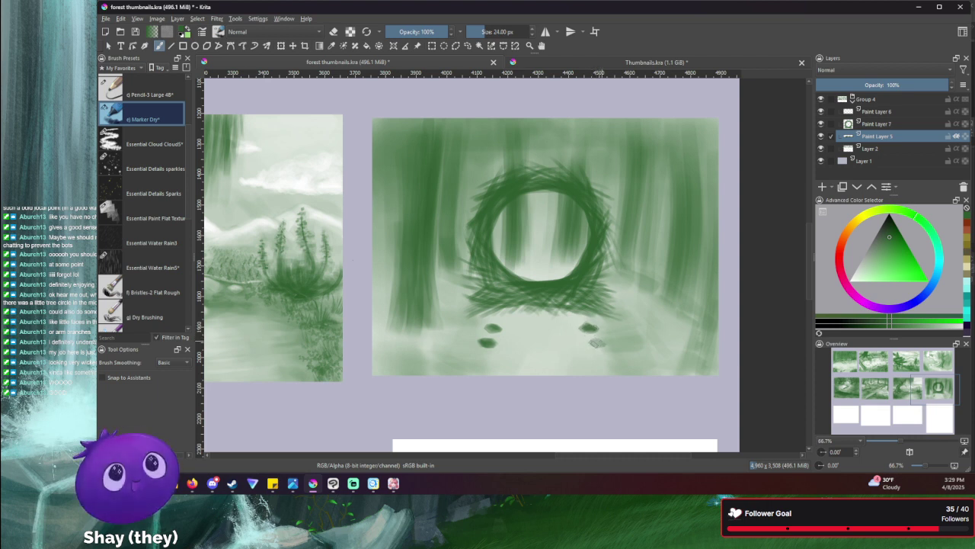
left_click_drag(594, 344, 588, 346)
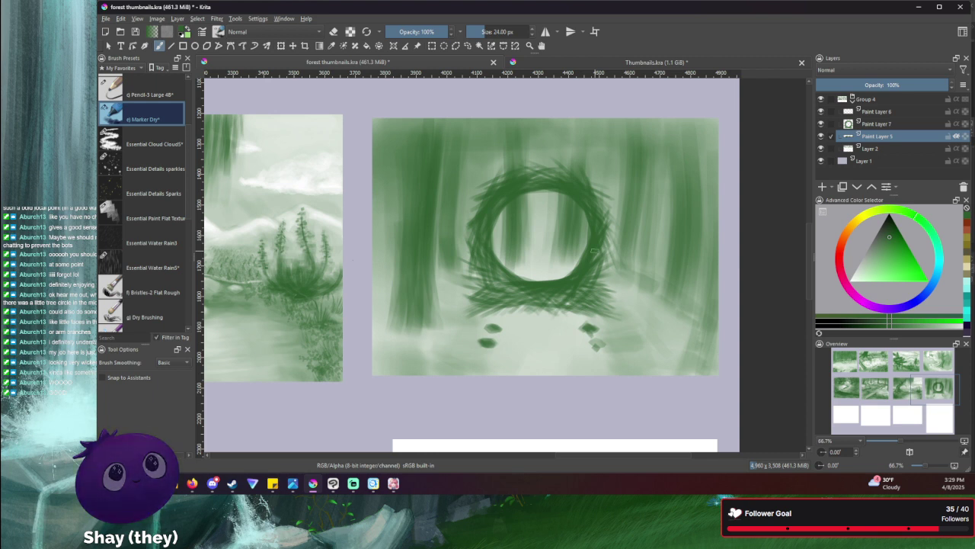
- Erase the dark trunks inside the ring's opening and the right-hand stones, smoothing the erased ground with Blender Basic
key("e")
mouse_move(583, 243)
left_mouse_down()
mouse_move(555, 259)
mouse_move(558, 223)
mouse_move(538, 237)
mouse_move(558, 198)
mouse_move(550, 192)
mouse_move(519, 217)
mouse_move(514, 244)
mouse_move(530, 237)
mouse_move(531, 282)
mouse_move(561, 269)
mouse_move(536, 262)
mouse_move(544, 284)
mouse_move(573, 265)
mouse_move(534, 279)
mouse_move(562, 227)
mouse_move(512, 265)
mouse_move(559, 195)
mouse_move(519, 196)
left_mouse_up()
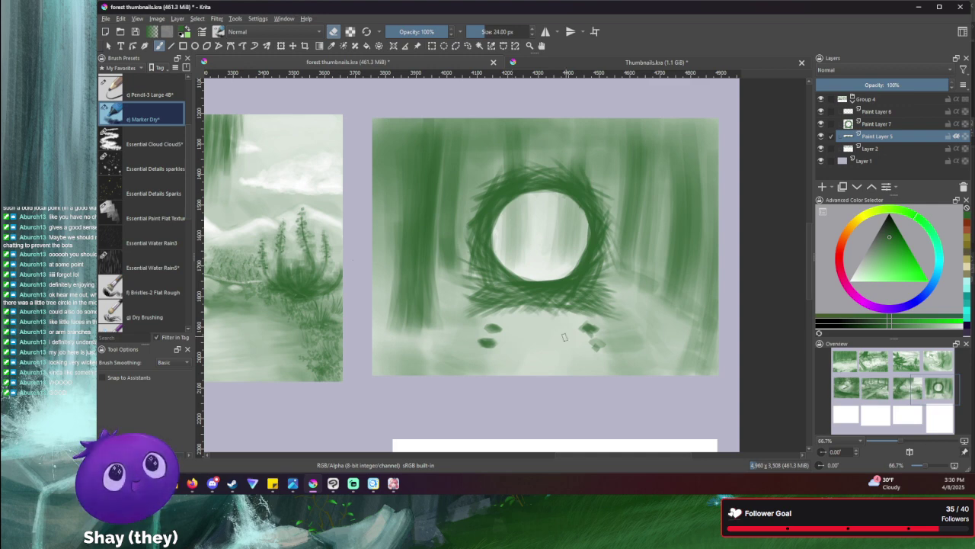
mouse_move(585, 328)
left_mouse_down()
mouse_move(597, 330)
mouse_move(587, 326)
mouse_move(600, 346)
mouse_move(585, 327)
mouse_move(593, 345)
left_mouse_up()
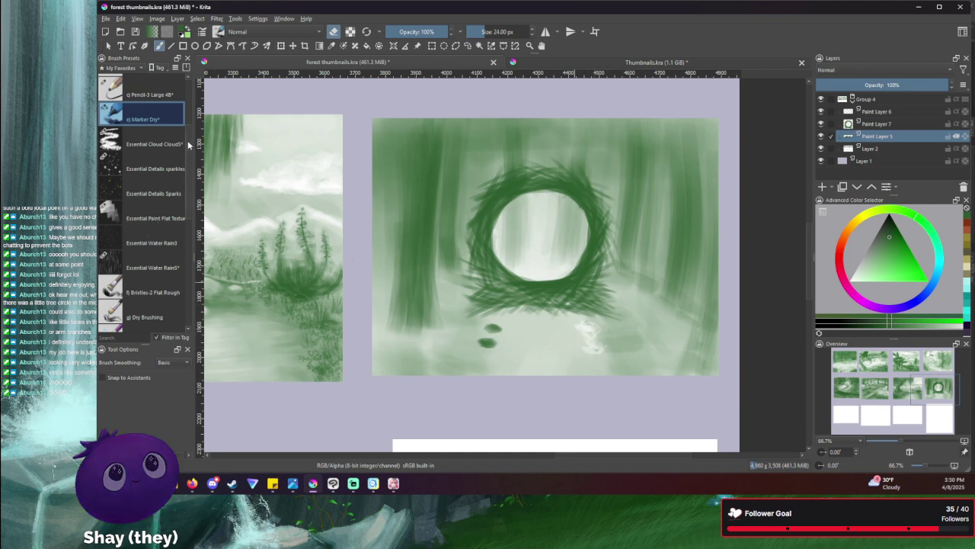
scroll(188, 141, "down", 3)
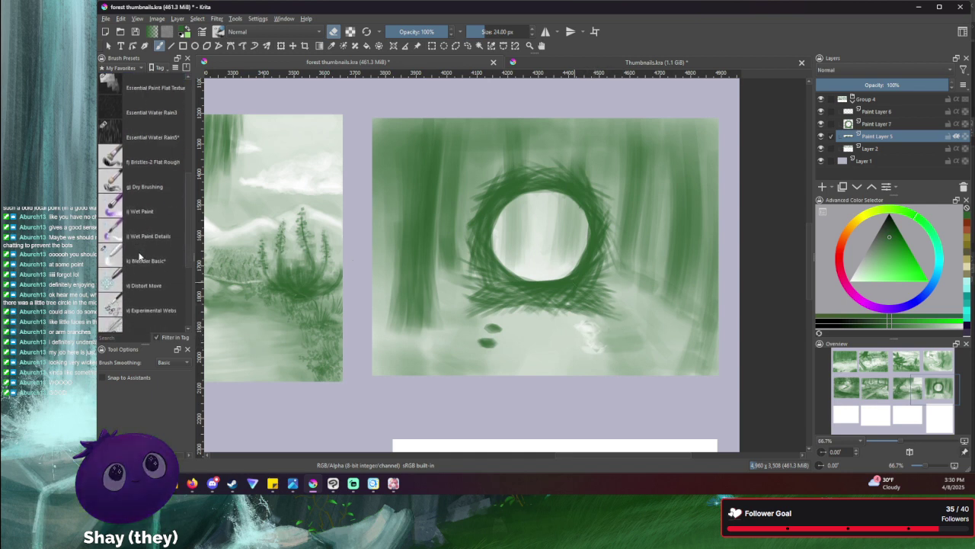
left_click(140, 258)
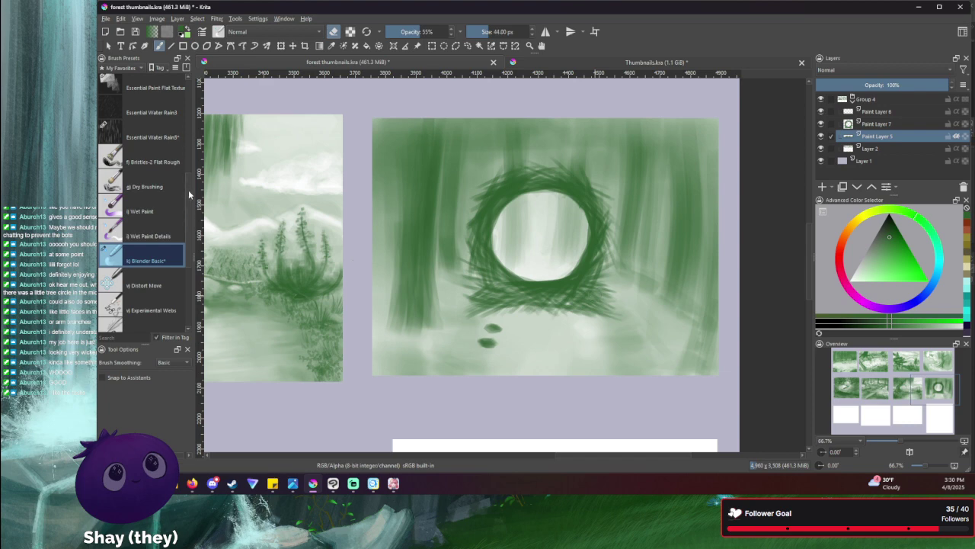
- Return to the Marker Dry brush at 24 px in painting mode, undoing the test stroke below the left-hand stones
scroll(174, 135, "up", 3)
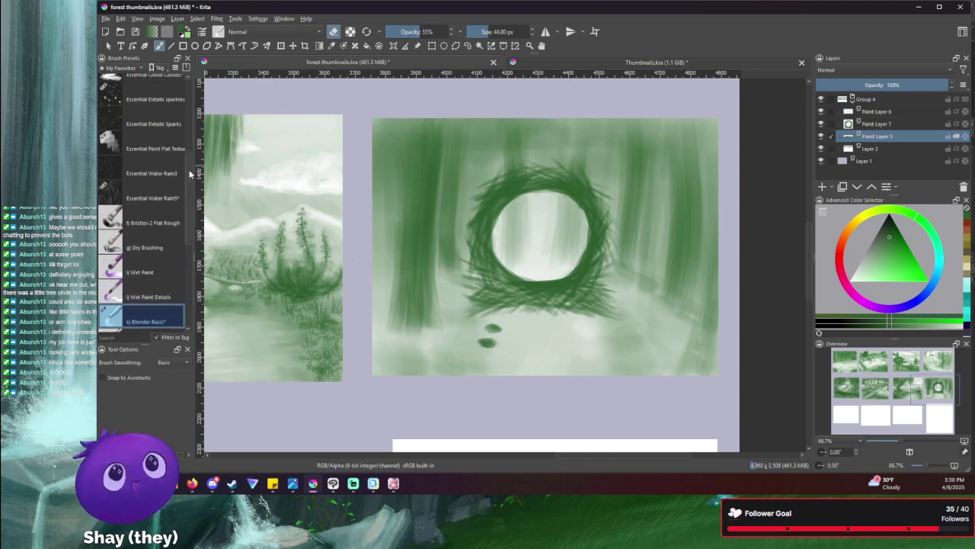
scroll(115, 153, "up", 3)
left_click(112, 93)
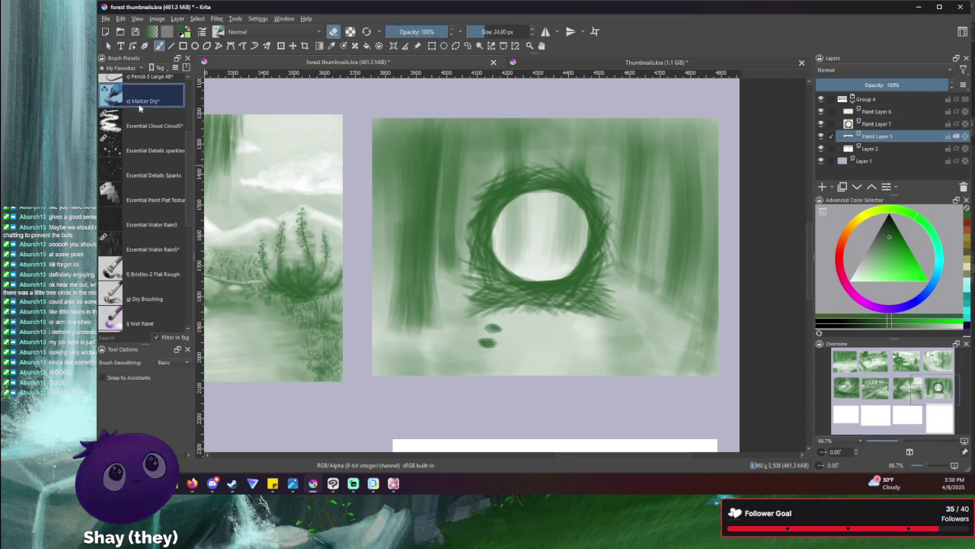
left_click_drag(482, 356, 480, 355)
key("ctrl+z")
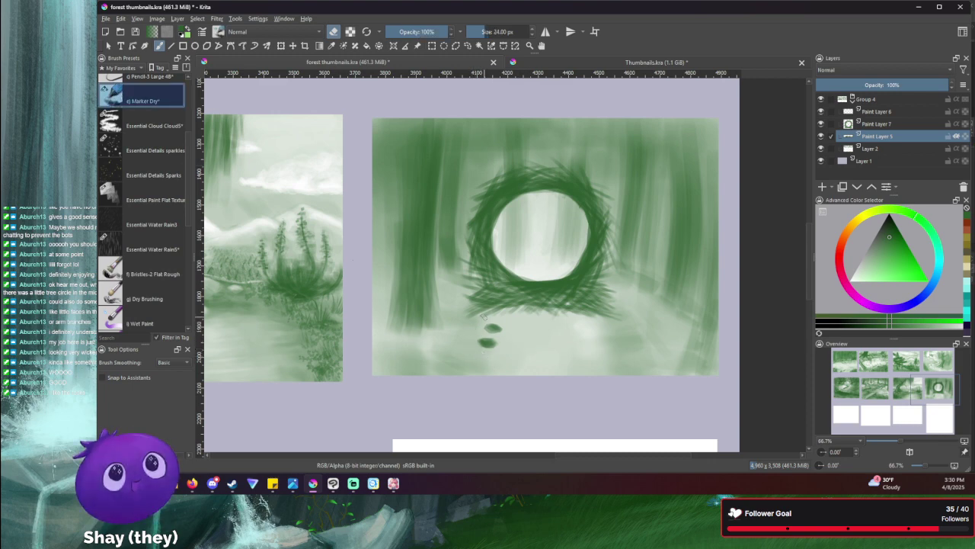
key("e")
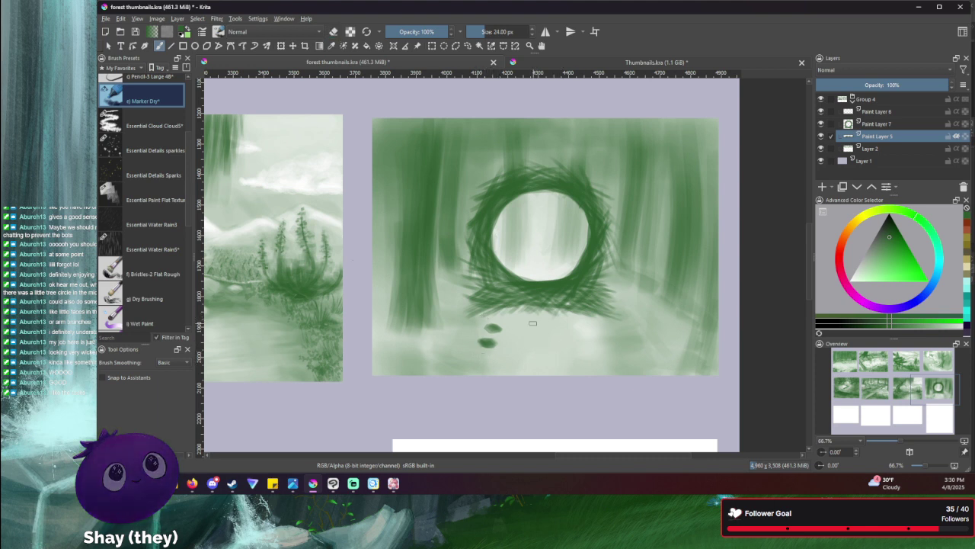
- Paint dark oval stepping stones along both sides of the path below the ring, reducing the brush from 20 to 16 px
key("bracketleft")
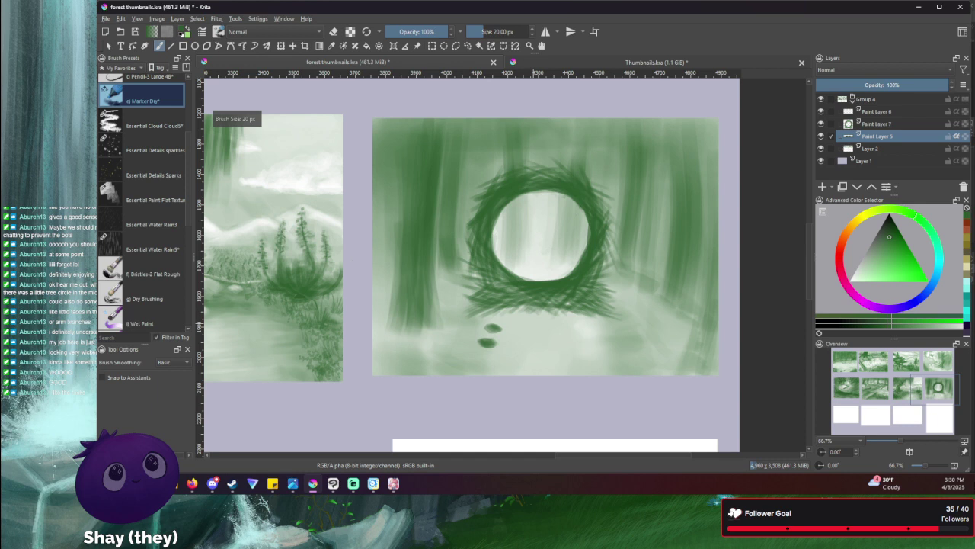
mouse_move(481, 353)
left_mouse_down()
mouse_move(471, 358)
mouse_move(489, 358)
left_mouse_up()
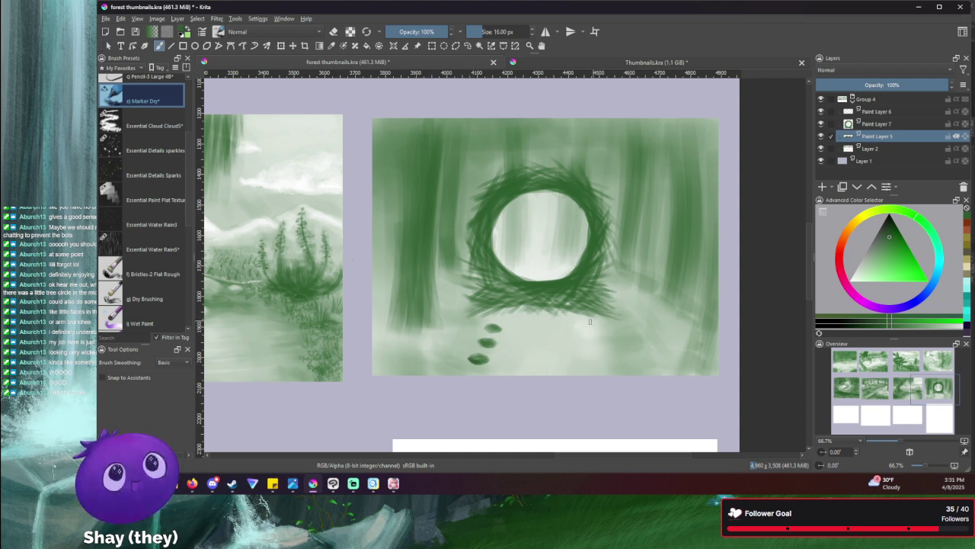
left_click_drag(586, 325, 594, 326)
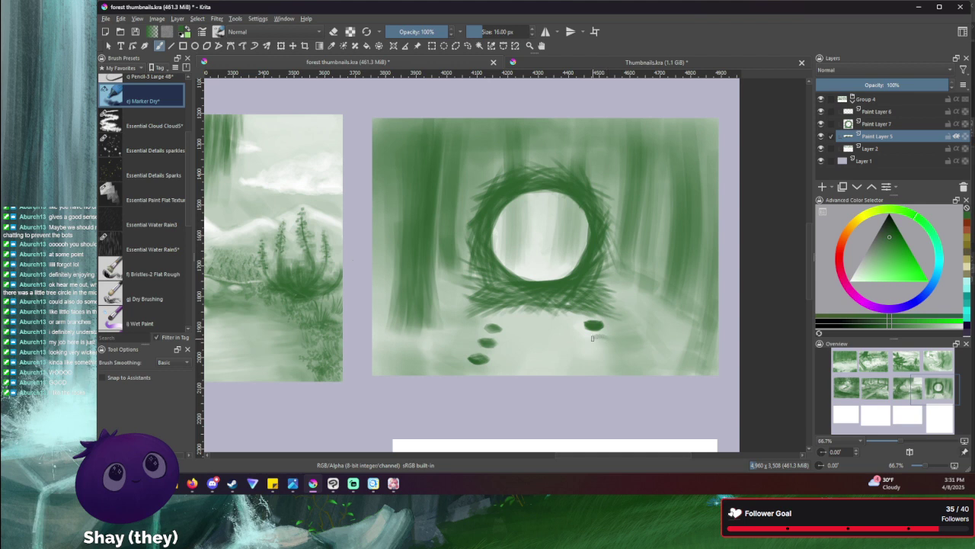
left_click_drag(592, 338, 598, 340)
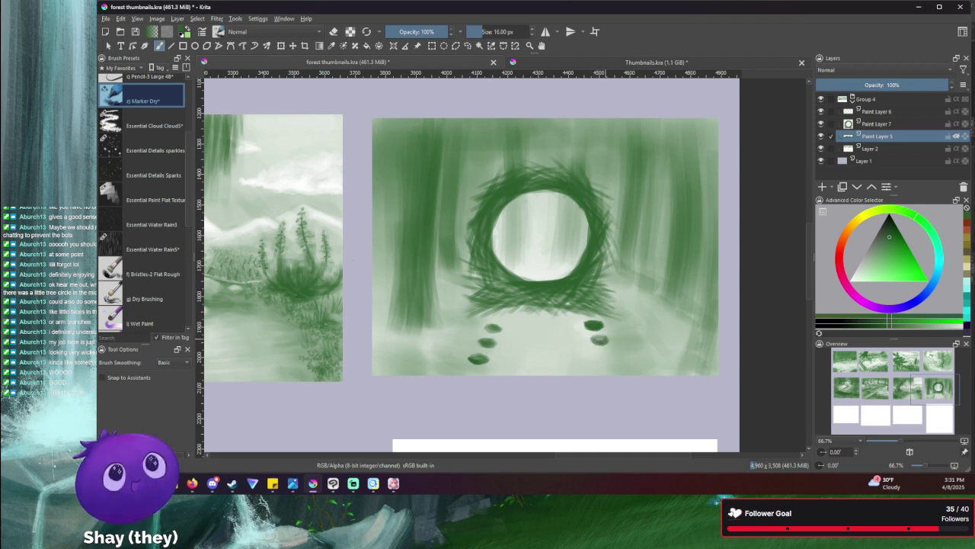
left_click_drag(608, 348, 605, 366)
- Add a small dark shelf mark on the left tree trunk and undo the extra vertical stroke made beside it
left_click_drag(402, 285, 392, 286)
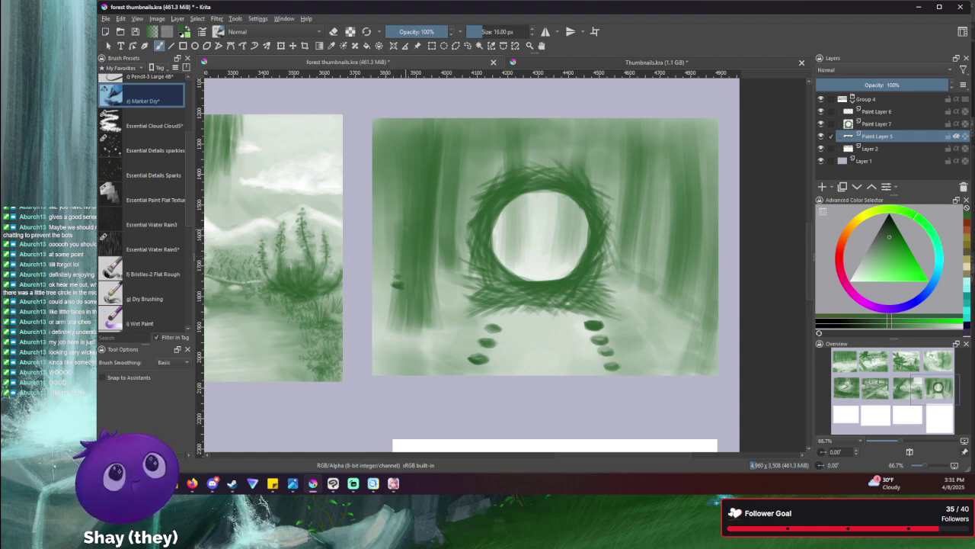
mouse_move(404, 299)
left_mouse_down()
mouse_move(381, 268)
mouse_move(415, 261)
left_mouse_up()
key("ctrl+z")
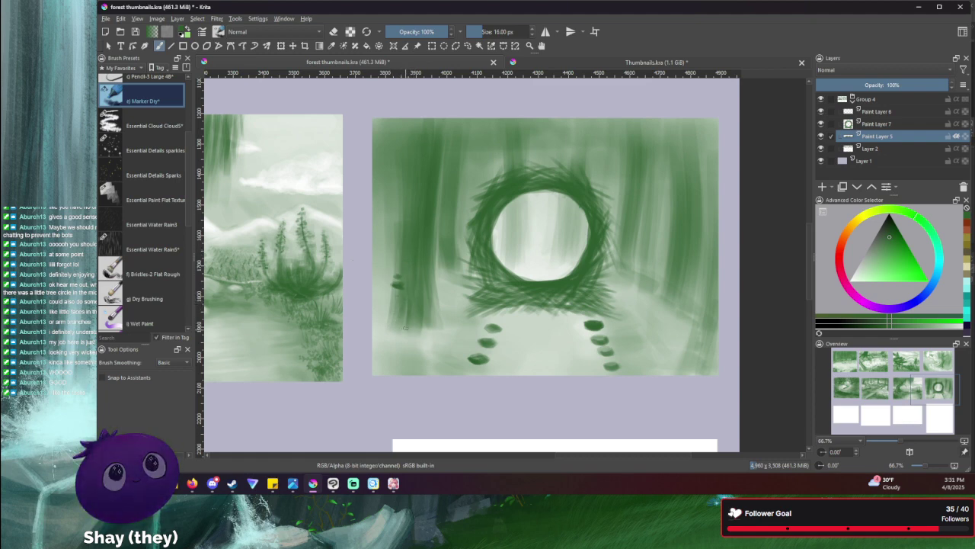
- Enlarge the brush to 22 px and paint vertical trunk strokes rising from the ring's upper-left side
left_click_drag(471, 219, 471, 158)
key("bracketright")
key("bracketright")
key("bracketright")
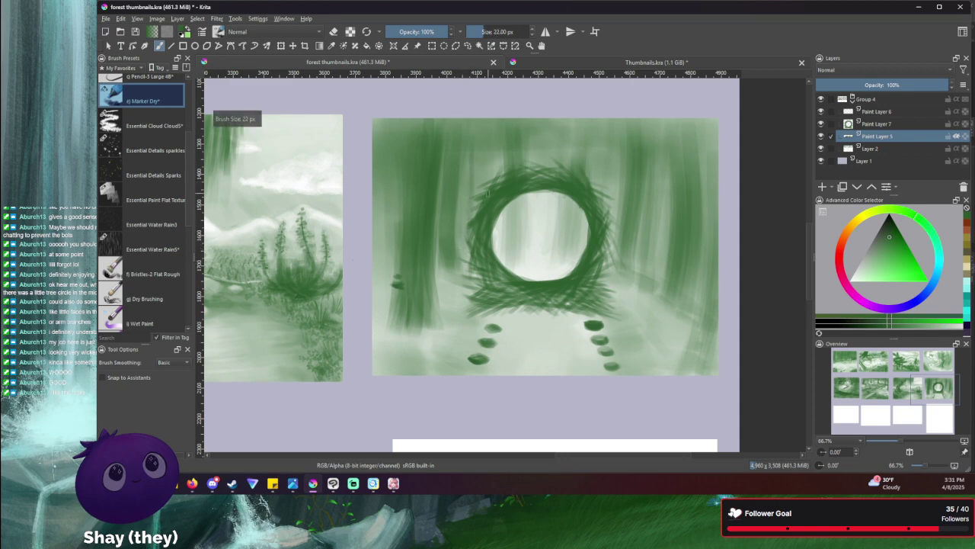
left_click_drag(477, 219, 485, 151)
left_click_drag(483, 193, 477, 156)
left_click_drag(472, 219, 478, 151)
mouse_move(491, 189)
left_mouse_down()
mouse_move(492, 150)
mouse_move(503, 153)
mouse_move(493, 152)
left_mouse_up()
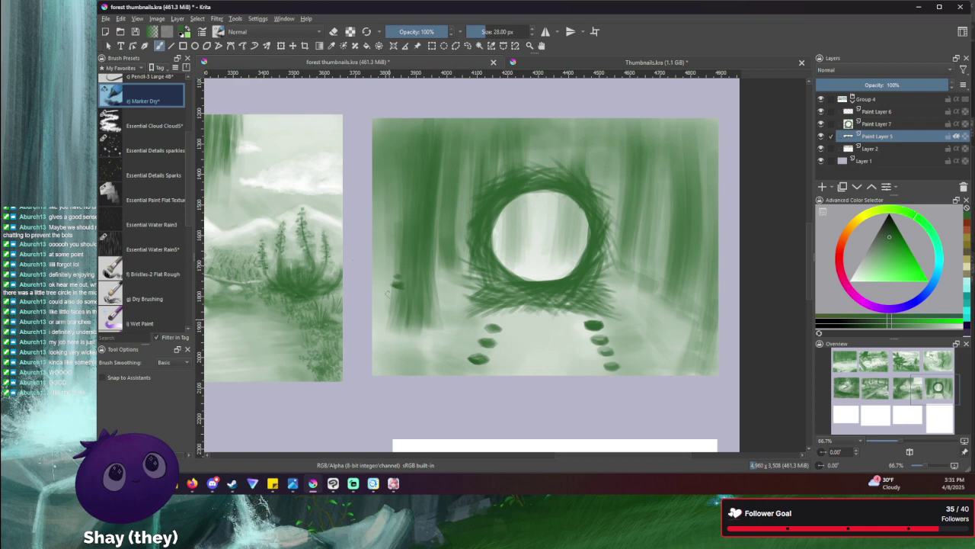
- Darken the trunk at the thumbnail's far-left edge with long vertical strokes using a 28 px brush
left_click_drag(384, 320, 383, 175)
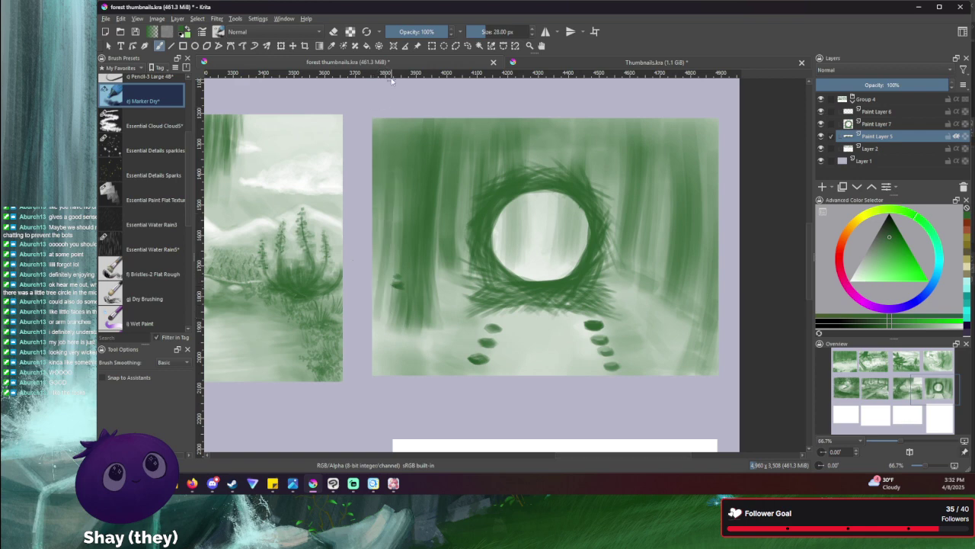
left_click_drag(386, 285, 387, 118)
left_click_drag(379, 314, 379, 135)
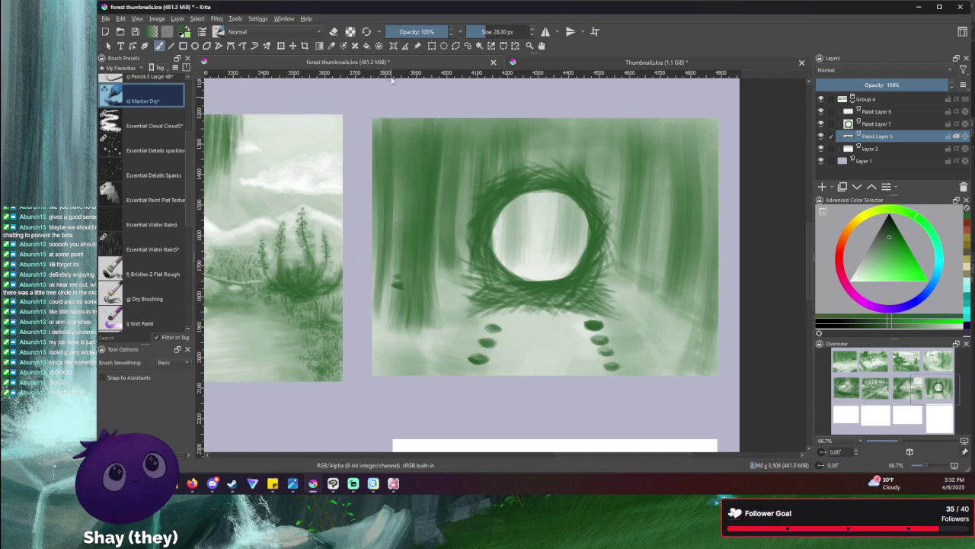
- Paint a solid dark tree trunk to the right of the ring with overlapping full-height vertical strokes
left_click_drag(654, 274, 656, 213)
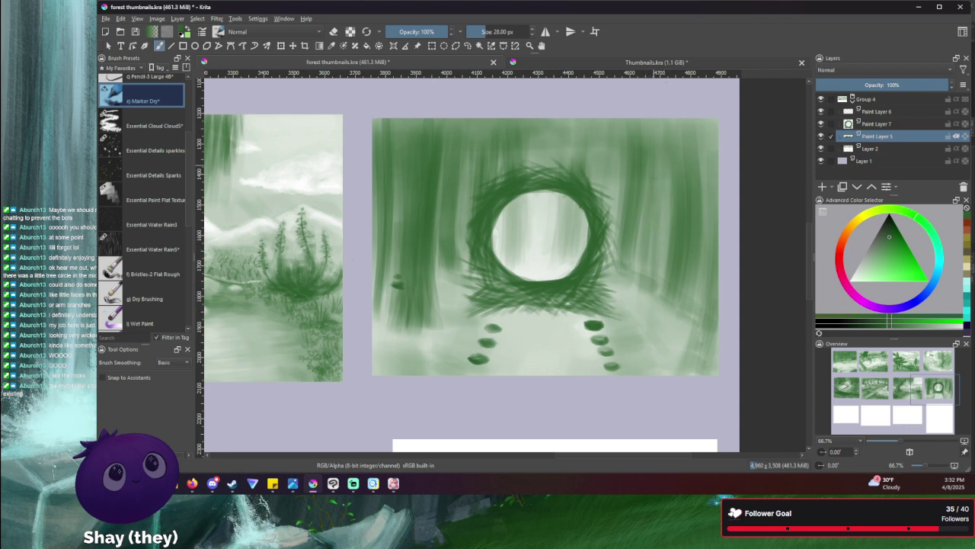
left_click_drag(650, 248, 649, 175)
left_click_drag(646, 288, 646, 246)
left_click_drag(647, 328, 653, 206)
left_click_drag(651, 282, 656, 221)
left_click_drag(651, 320, 657, 119)
left_click_drag(662, 243, 662, 169)
left_click_drag(662, 318, 669, 126)
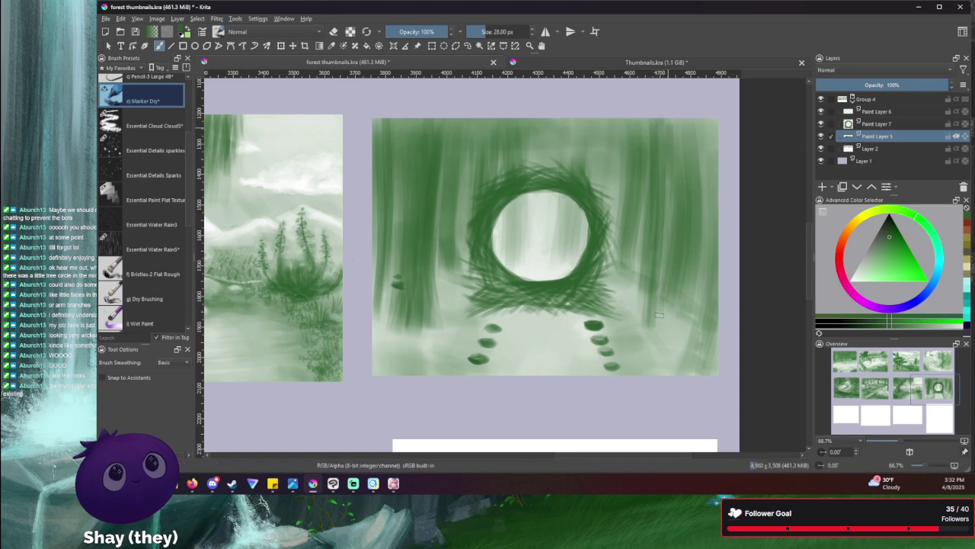
mouse_move(662, 179)
left_mouse_down()
mouse_move(659, 318)
mouse_move(669, 239)
left_mouse_up()
left_click_drag(670, 203, 671, 323)
left_click_drag(663, 171, 674, 310)
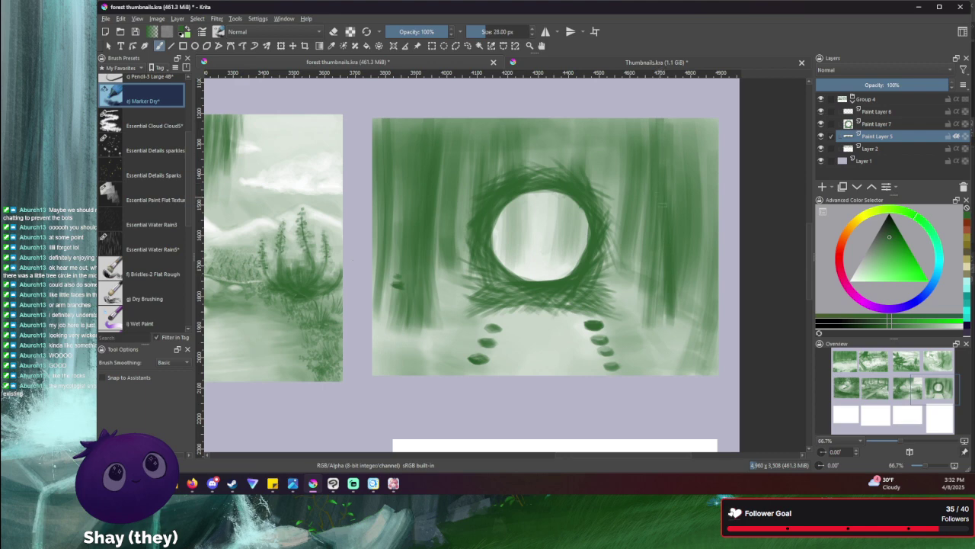
left_click_drag(663, 204, 669, 111)
left_click_drag(660, 163, 661, 112)
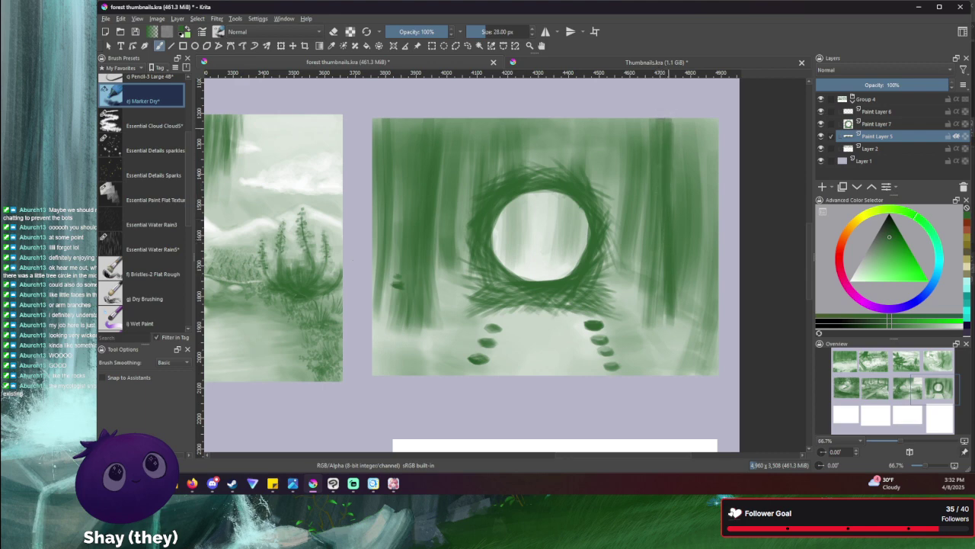
mouse_move(656, 197)
left_mouse_down()
mouse_move(654, 244)
mouse_move(664, 322)
left_mouse_up()
mouse_move(660, 251)
left_mouse_down()
mouse_move(659, 321)
mouse_move(648, 320)
mouse_move(675, 333)
left_mouse_up()
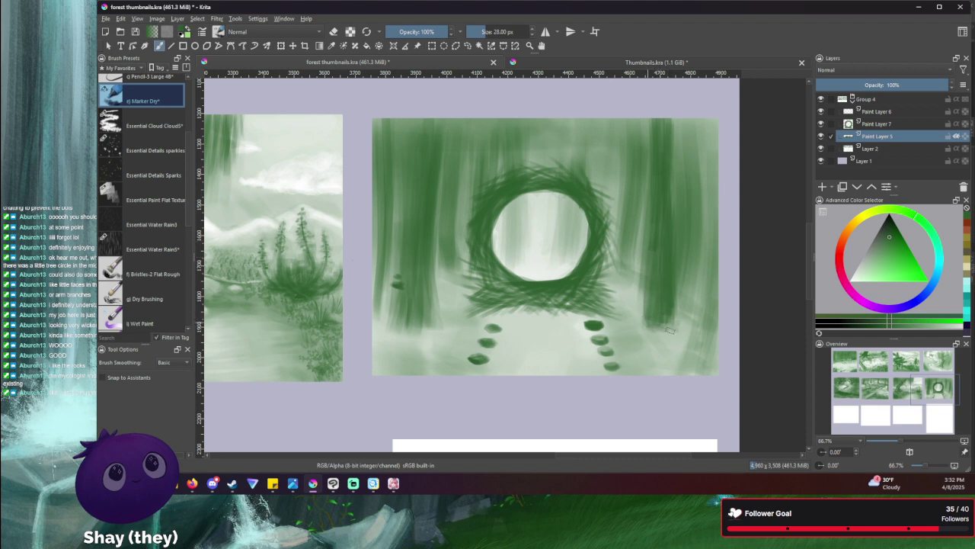
- Darken the tree trunk along the thumbnail's far-right edge with long vertical strokes
left_click_drag(709, 311, 715, 125)
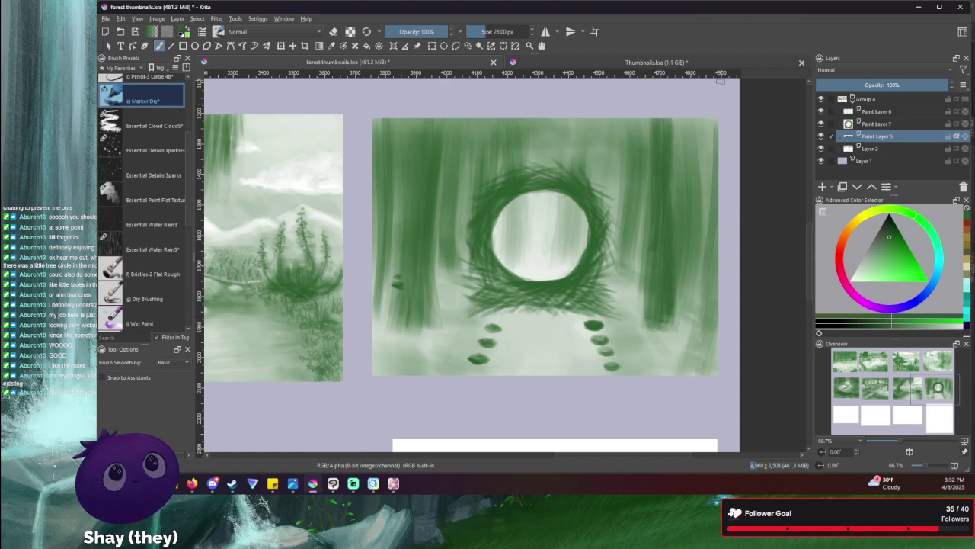
left_click_drag(695, 328, 709, 162)
left_click_drag(711, 265, 709, 119)
left_click_drag(712, 170, 711, 117)
left_click_drag(715, 215, 716, 117)
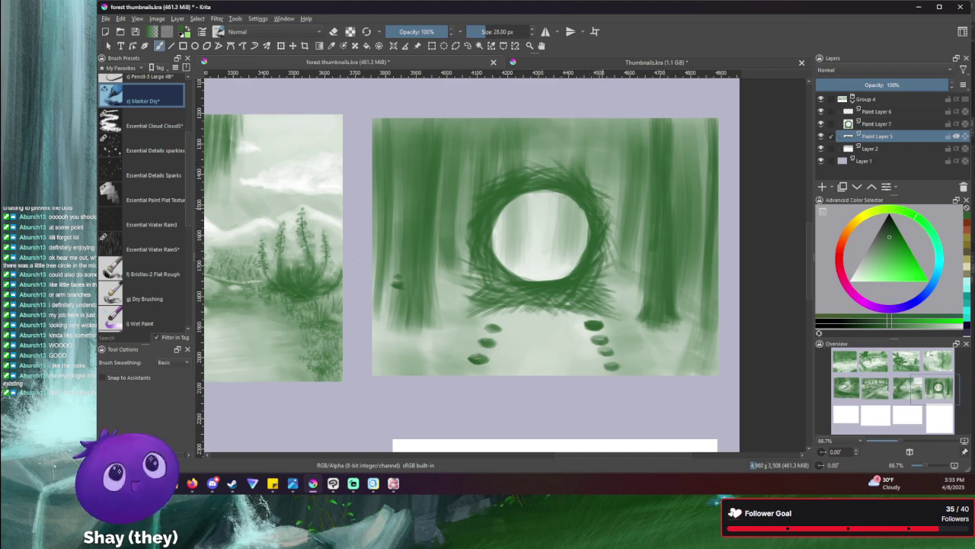
- Add vertical background strokes above the ring and beside its upper-right side
mouse_move(599, 128)
left_mouse_down()
mouse_move(598, 196)
mouse_move(599, 120)
mouse_move(606, 187)
left_mouse_up()
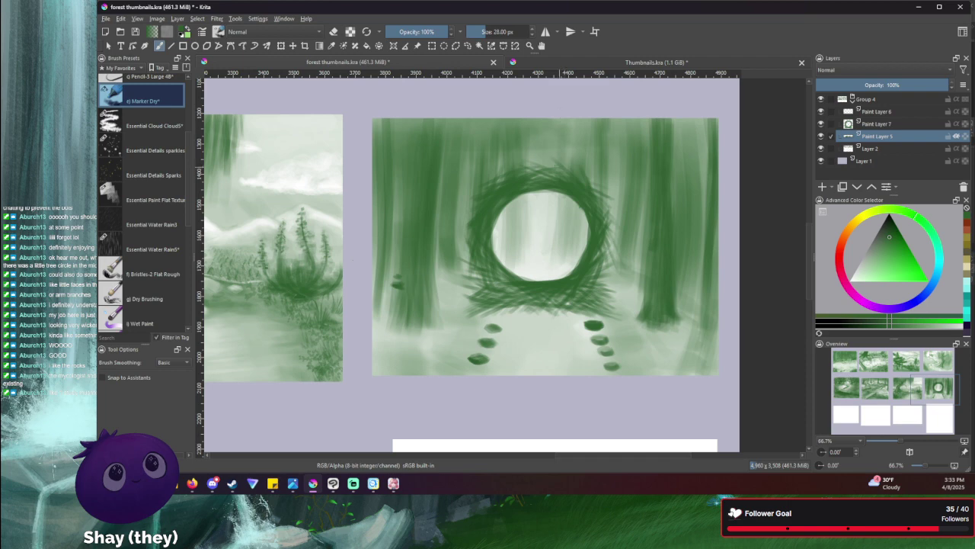
mouse_move(554, 152)
left_mouse_down()
mouse_move(554, 169)
mouse_move(541, 167)
left_mouse_up()
left_click_drag(549, 134, 548, 169)
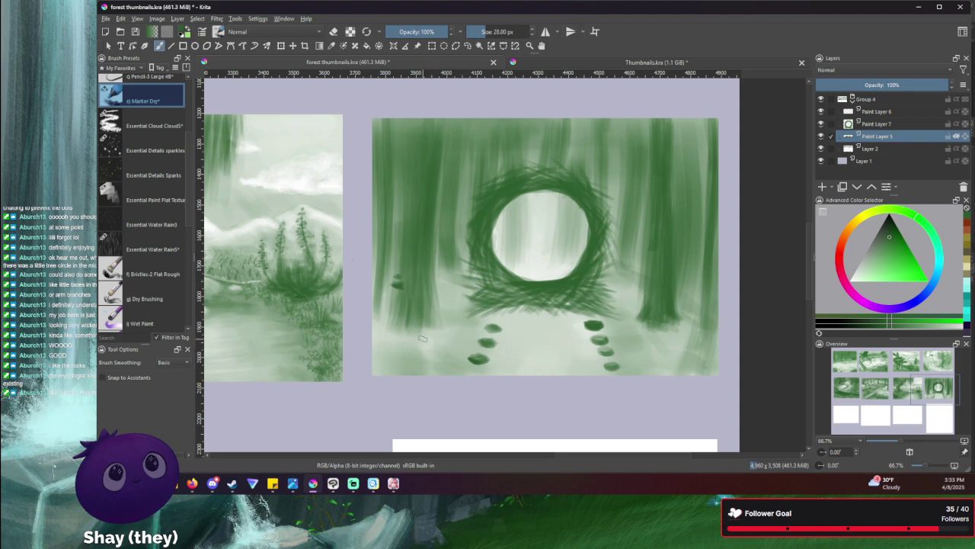
- Switch to the Dry Brushing preset, undo a test dab and enlarge the brush to 110 px
left_click(124, 299)
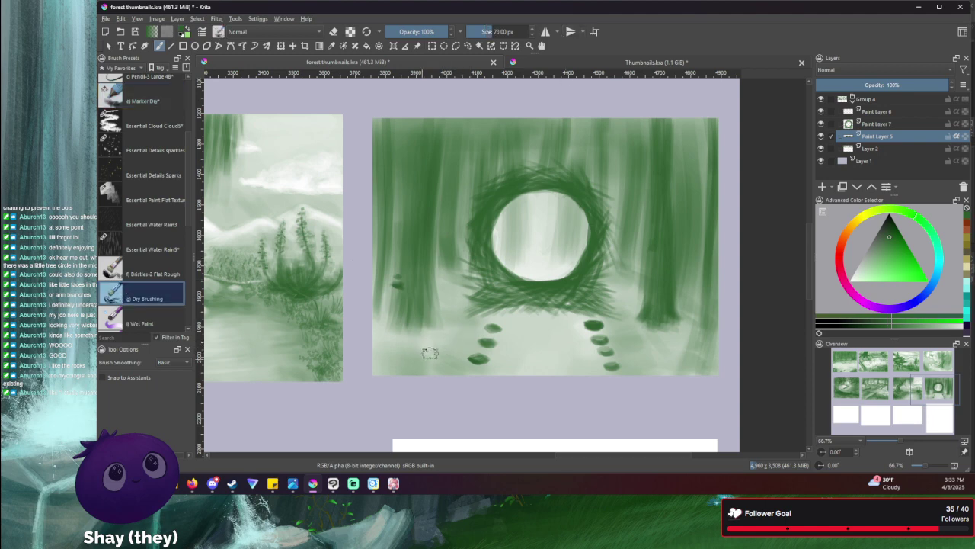
mouse_move(429, 353)
left_mouse_down()
mouse_move(418, 351)
mouse_move(436, 354)
left_mouse_up()
key("ctrl+z")
key("bracketright")
key("bracketright")
key("bracketright")
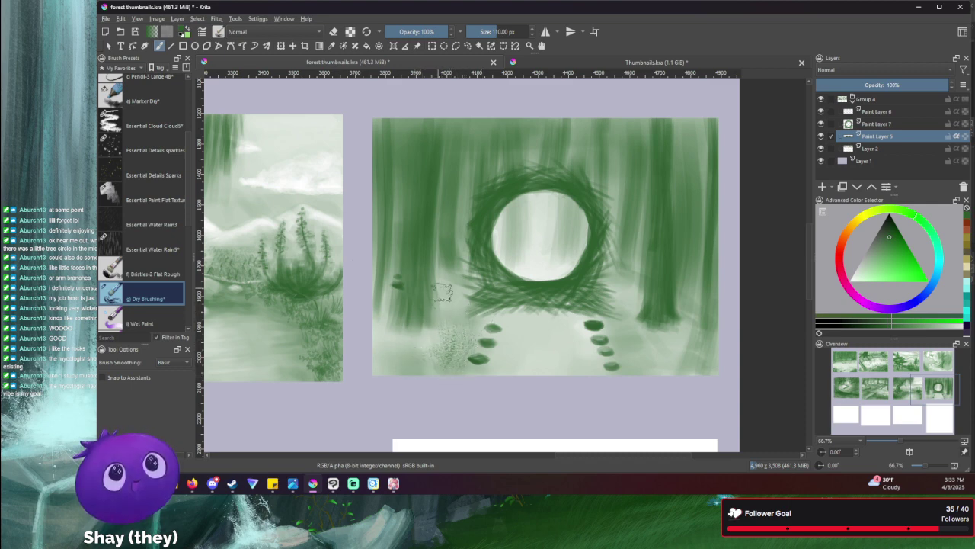
mouse_move(440, 292)
left_mouse_down()
mouse_move(453, 332)
mouse_move(455, 300)
mouse_move(451, 285)
mouse_move(450, 322)
mouse_move(454, 304)
mouse_move(441, 274)
mouse_move(456, 300)
mouse_move(462, 265)
left_mouse_up()
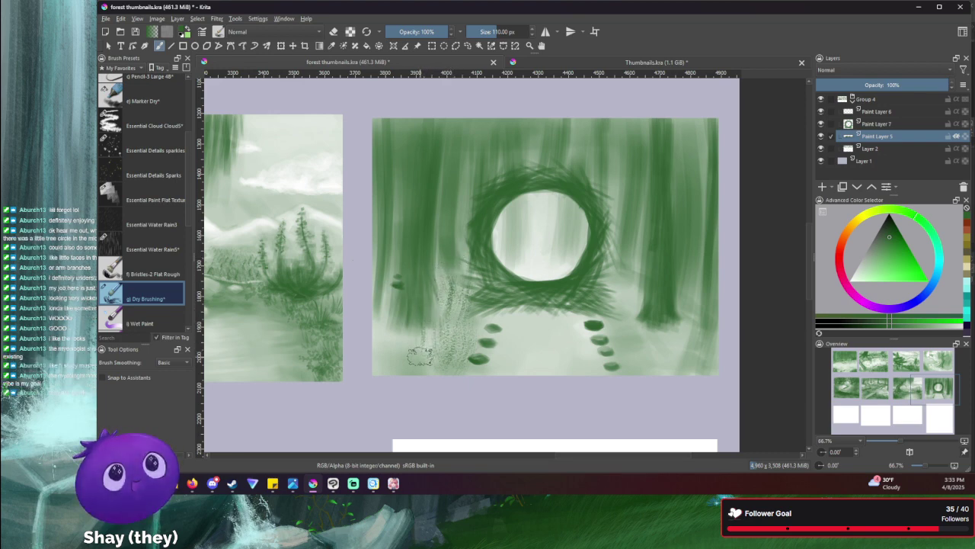
mouse_move(420, 355)
left_mouse_down()
mouse_move(412, 381)
mouse_move(440, 342)
mouse_move(452, 376)
mouse_move(456, 330)
mouse_move(441, 345)
left_mouse_up()
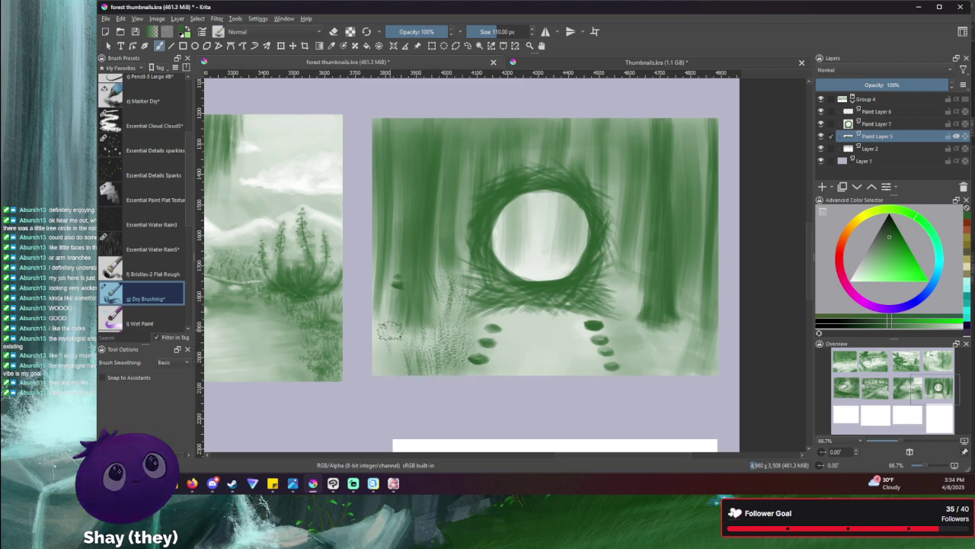
mouse_move(390, 329)
left_mouse_down()
mouse_move(389, 341)
mouse_move(387, 321)
left_mouse_up()
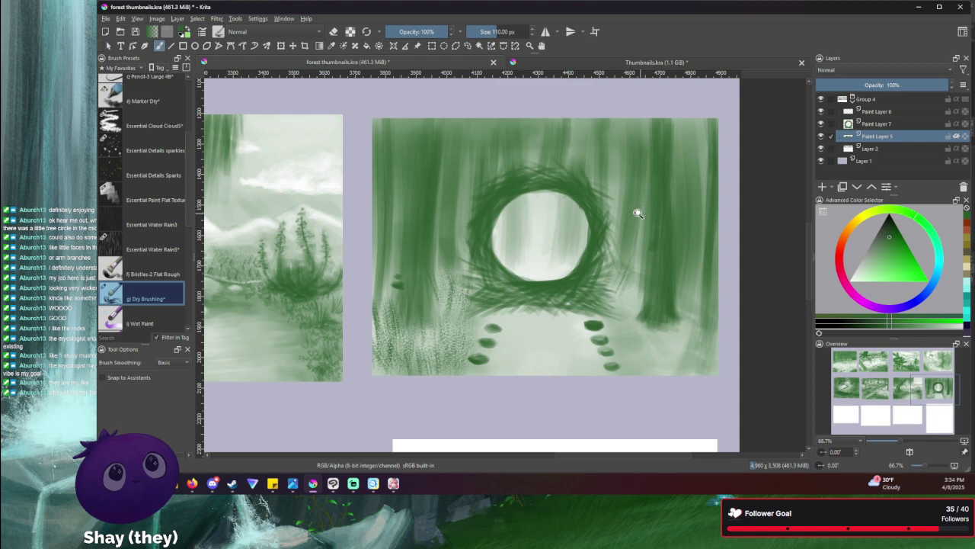
key("ctrl+z")
key("ctrl+z")
key("ctrl+z")
key("ctrl+z")
key("ctrl+z")
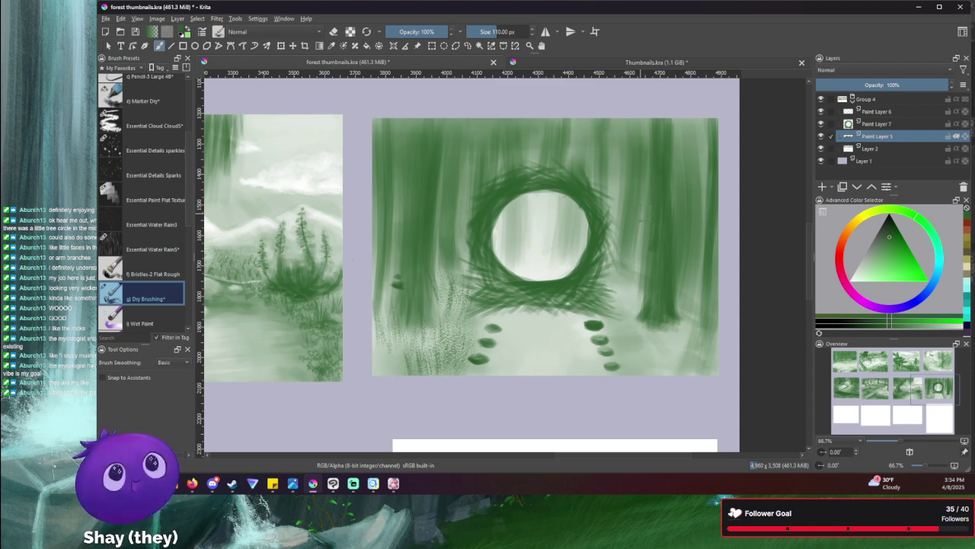
key("ctrl+z")
key("ctrl+z")
key("ctrl+z")
key("ctrl+z")
key("ctrl+z")
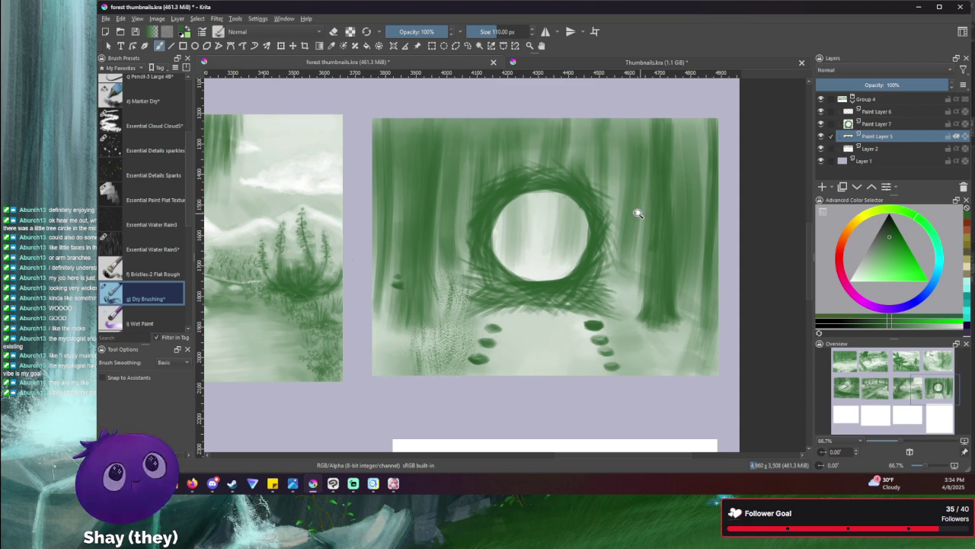
key("ctrl+z")
key("ctrl+z")
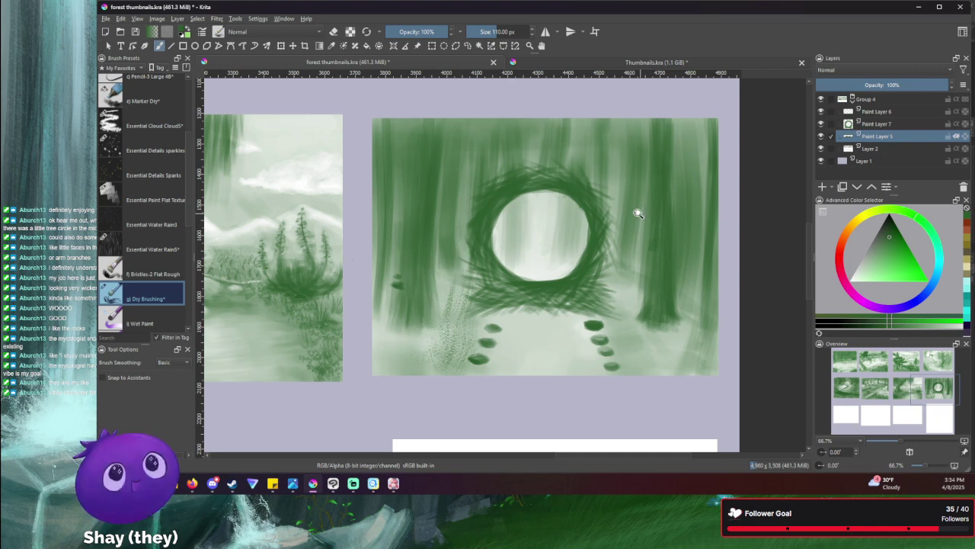
- Paint textured grass with upward strokes across the lower-left foreground, from the thumbnail's edge to the left stepping stones
mouse_move(432, 371)
left_mouse_down()
mouse_move(425, 331)
mouse_move(428, 378)
mouse_move(437, 378)
mouse_move(440, 345)
mouse_move(444, 377)
mouse_move(454, 322)
mouse_move(449, 380)
mouse_move(452, 316)
mouse_move(447, 383)
mouse_move(457, 313)
mouse_move(452, 334)
mouse_move(433, 347)
mouse_move(440, 303)
mouse_move(417, 341)
mouse_move(419, 379)
mouse_move(416, 335)
left_mouse_up()
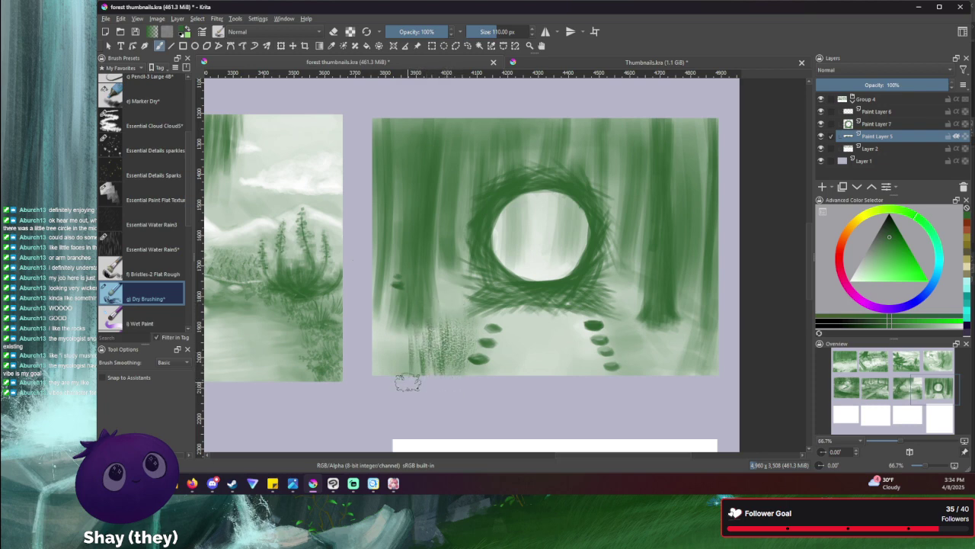
mouse_move(405, 381)
left_mouse_down()
mouse_move(412, 329)
mouse_move(399, 339)
mouse_move(404, 352)
mouse_move(408, 329)
mouse_move(397, 335)
mouse_move(391, 311)
mouse_move(381, 355)
mouse_move(390, 312)
left_mouse_up()
left_click_drag(375, 344, 373, 310)
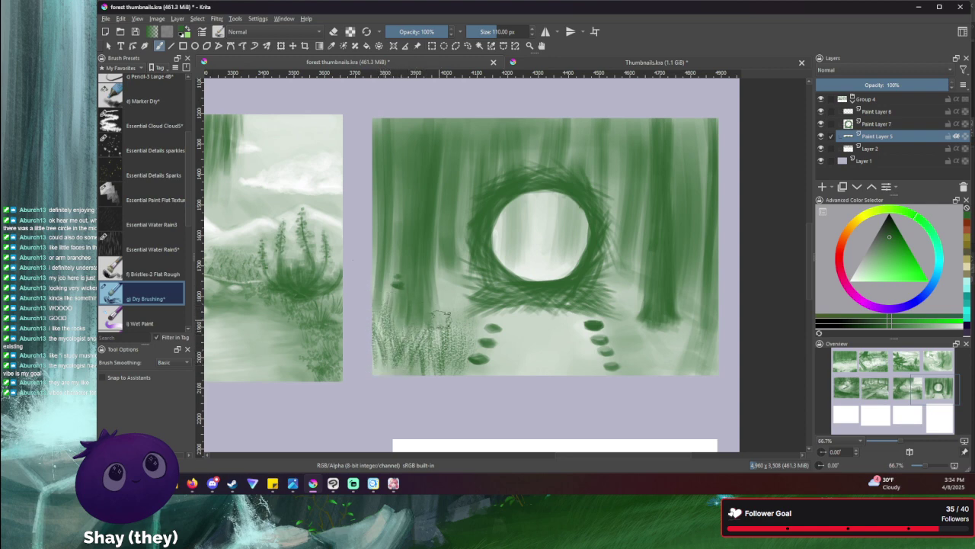
mouse_move(446, 312)
left_mouse_down()
mouse_move(444, 272)
mouse_move(456, 285)
mouse_move(466, 278)
mouse_move(461, 293)
left_mouse_up()
mouse_move(460, 345)
left_mouse_down()
mouse_move(464, 304)
mouse_move(439, 298)
mouse_move(443, 277)
mouse_move(438, 296)
mouse_move(457, 319)
left_mouse_up()
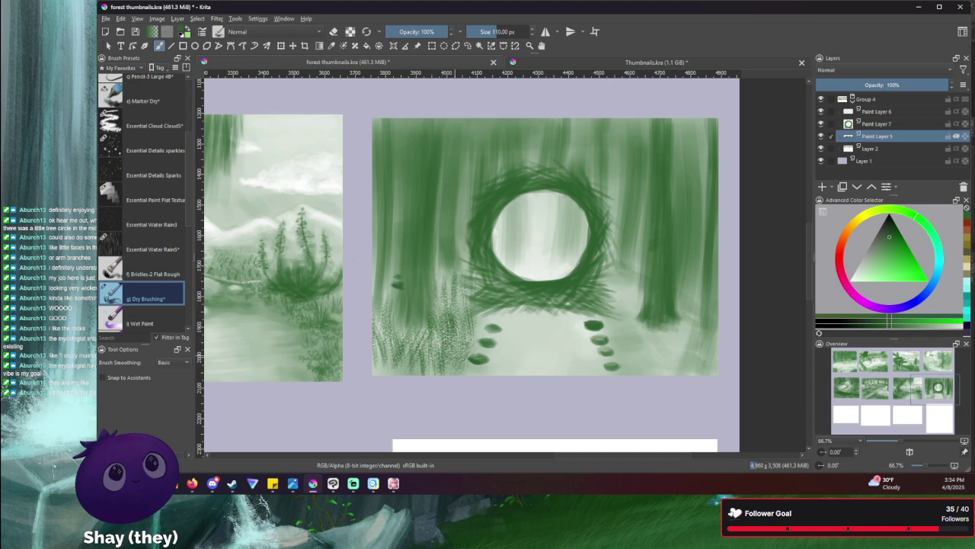
mouse_move(466, 365)
left_mouse_down()
mouse_move(477, 323)
mouse_move(460, 355)
mouse_move(468, 332)
mouse_move(468, 341)
mouse_move(480, 331)
mouse_move(479, 313)
left_mouse_up()
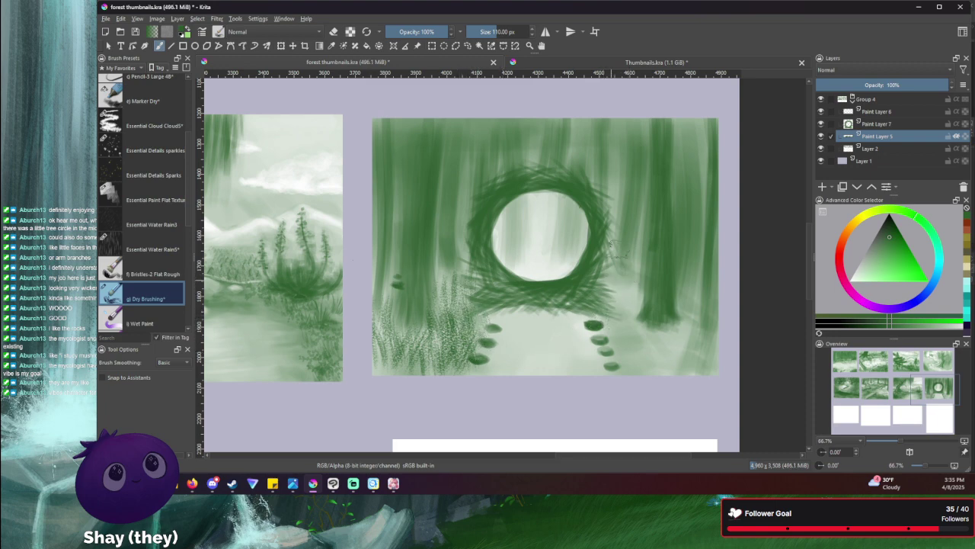
- Paint textured grass between the ring's lower-right side and the right trunk, undoing the first attempt
left_click_drag(612, 283, 618, 246)
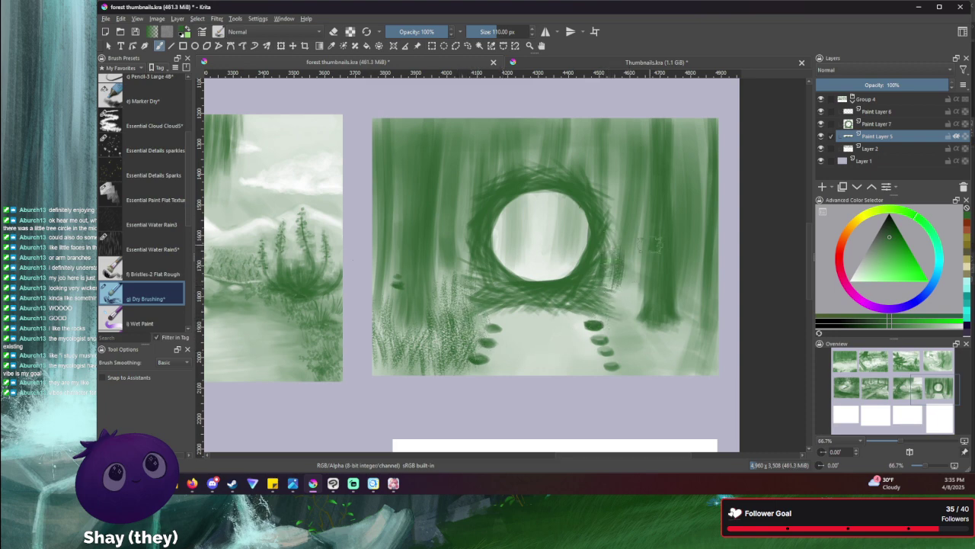
key("ctrl+z")
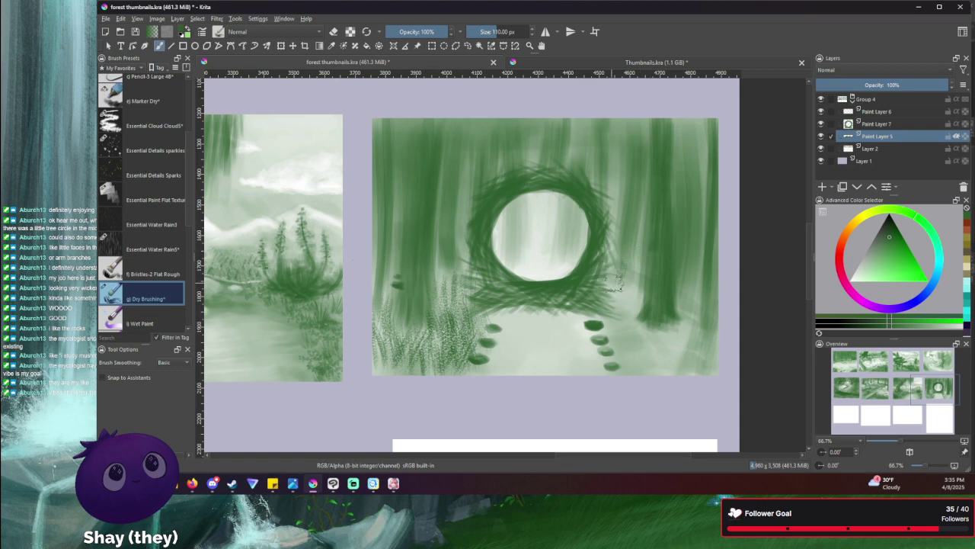
mouse_move(611, 288)
left_mouse_down()
mouse_move(618, 292)
mouse_move(618, 229)
mouse_move(617, 291)
mouse_move(627, 266)
left_mouse_up()
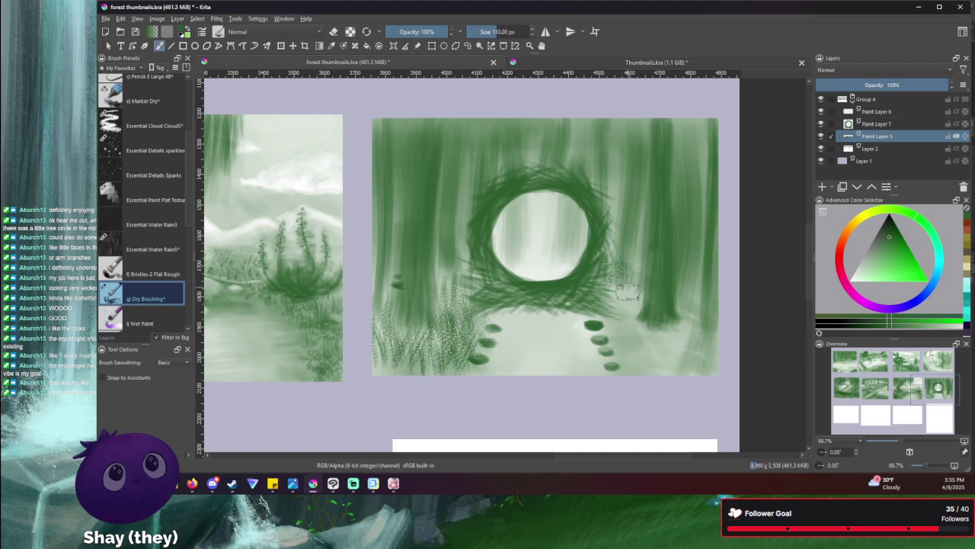
mouse_move(633, 302)
left_mouse_down()
mouse_move(632, 280)
mouse_move(624, 293)
left_mouse_up()
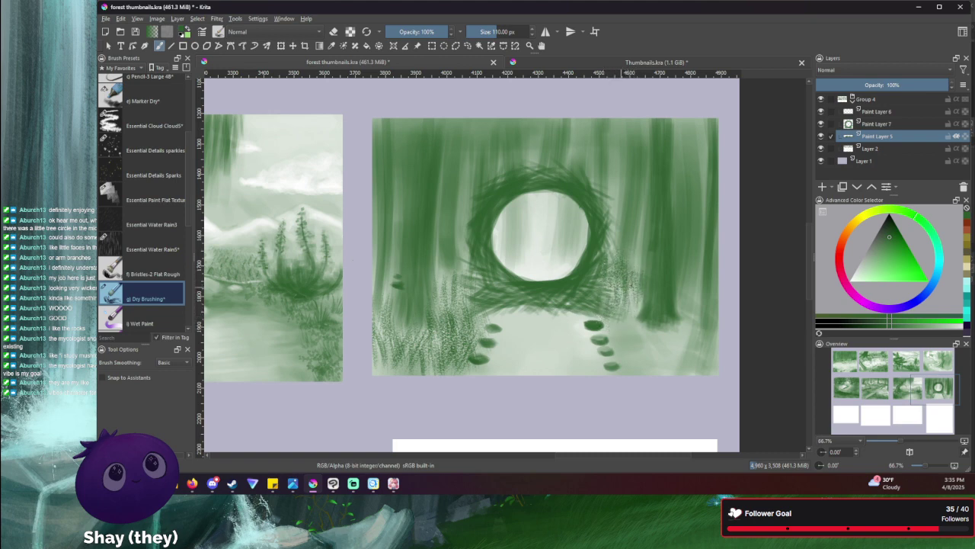
- Paint textured grass around the base of the right trunk, from the right stepping stones to the thumbnail's right edge
mouse_move(639, 333)
left_mouse_down()
mouse_move(633, 308)
mouse_move(630, 329)
mouse_move(617, 302)
mouse_move(619, 313)
left_mouse_up()
mouse_move(621, 372)
left_mouse_down()
mouse_move(618, 335)
mouse_move(640, 333)
mouse_move(653, 354)
mouse_move(697, 285)
mouse_move(686, 304)
left_mouse_up()
mouse_move(684, 339)
left_mouse_down()
mouse_move(690, 314)
mouse_move(669, 299)
left_mouse_up()
mouse_move(690, 358)
left_mouse_down()
mouse_move(697, 326)
mouse_move(704, 338)
mouse_move(668, 342)
mouse_move(671, 308)
left_mouse_up()
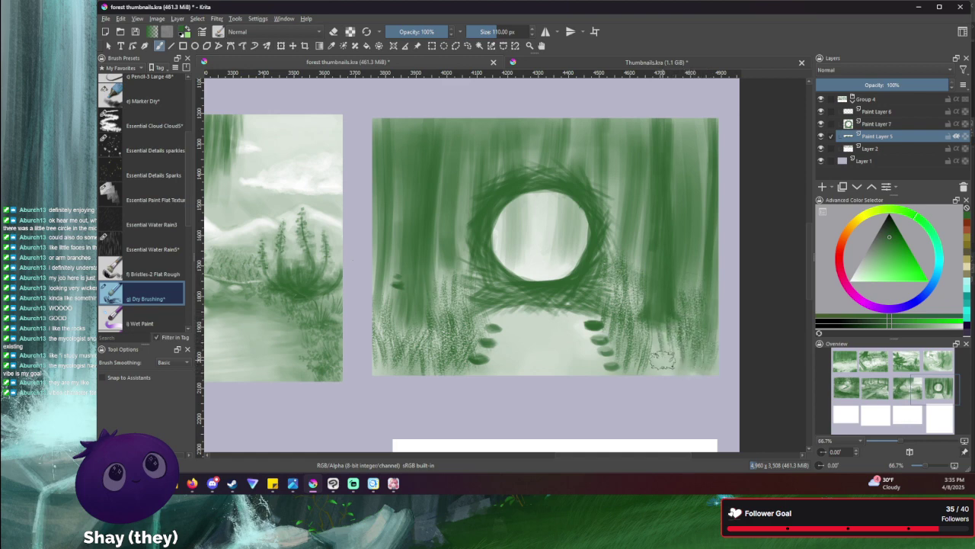
left_click_drag(661, 369, 639, 302)
left_click_drag(657, 350, 654, 323)
left_click_drag(643, 348, 639, 317)
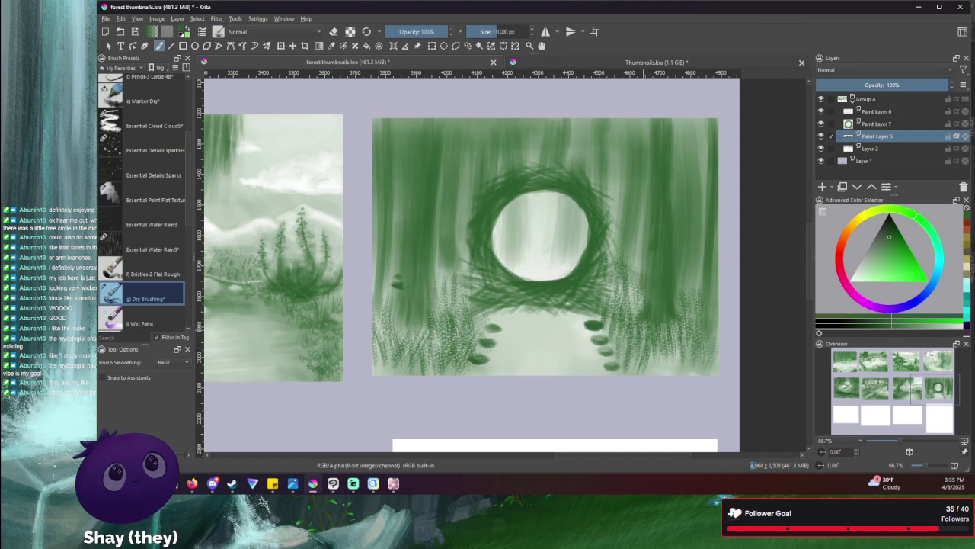
- Thicken the grass along the thumbnail's lower-right edge and add taller grass beside the ring's lower-left side
mouse_move(664, 375)
left_mouse_down()
mouse_move(667, 355)
mouse_move(683, 344)
mouse_move(695, 350)
left_mouse_up()
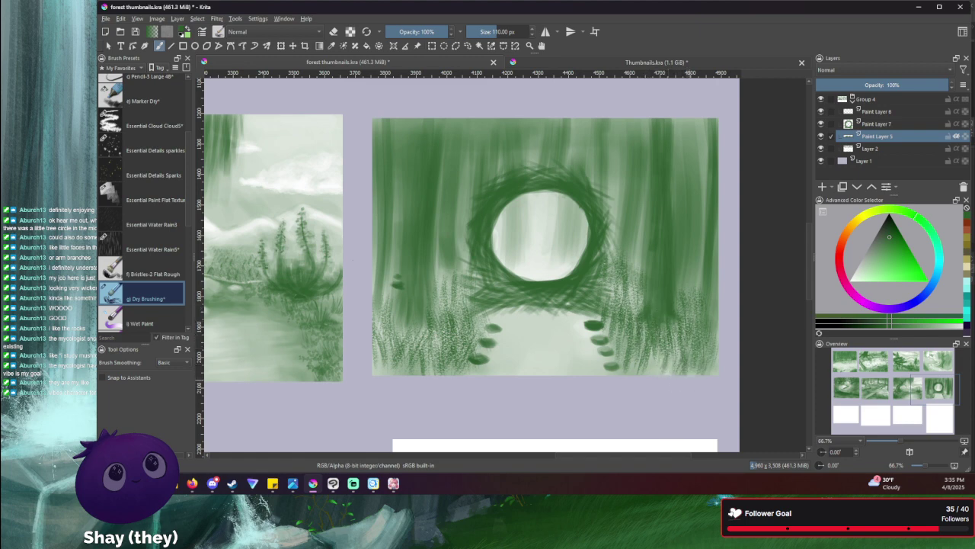
left_click_drag(704, 384, 708, 352)
mouse_move(661, 376)
left_mouse_down()
mouse_move(658, 358)
mouse_move(640, 350)
left_mouse_up()
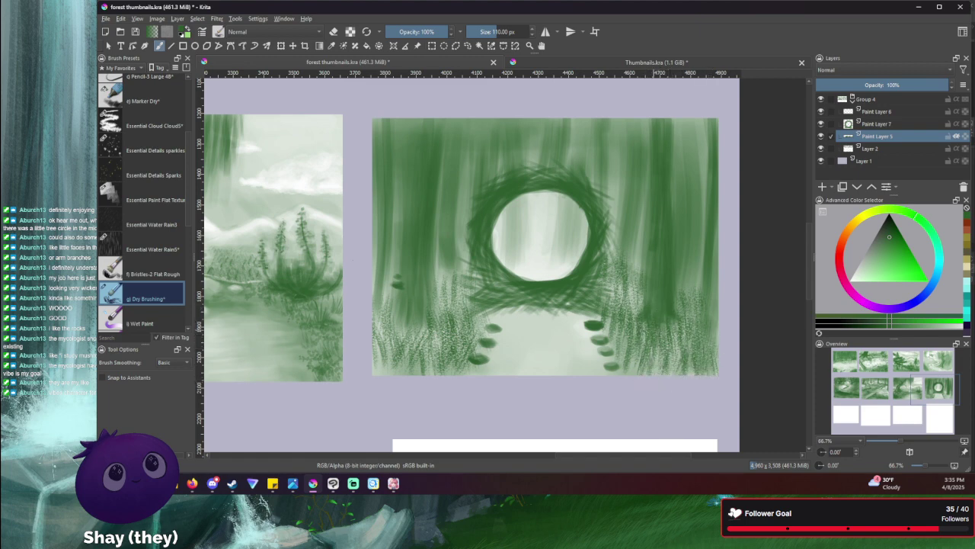
mouse_move(649, 391)
left_mouse_down()
mouse_move(654, 374)
mouse_move(620, 351)
left_mouse_up()
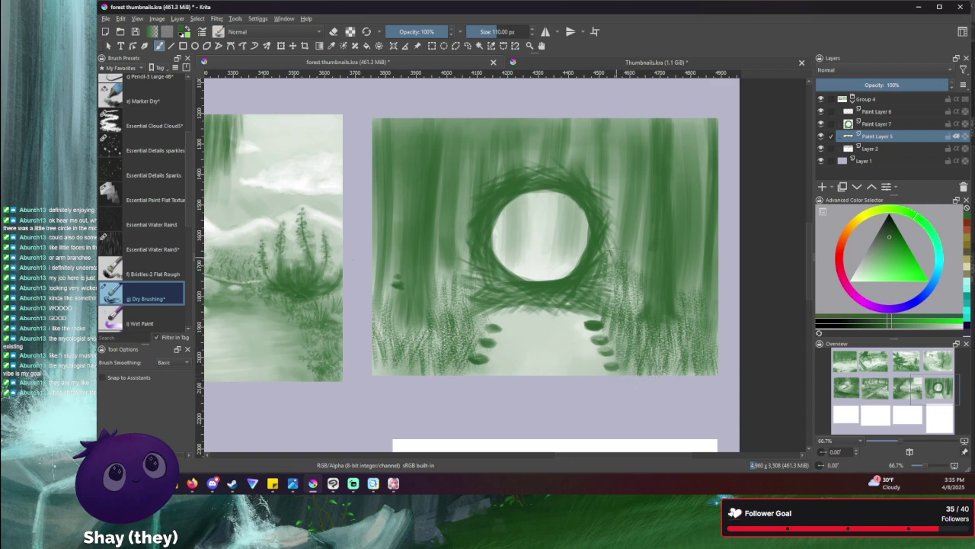
mouse_move(457, 303)
left_mouse_down()
mouse_move(439, 267)
mouse_move(446, 258)
left_mouse_up()
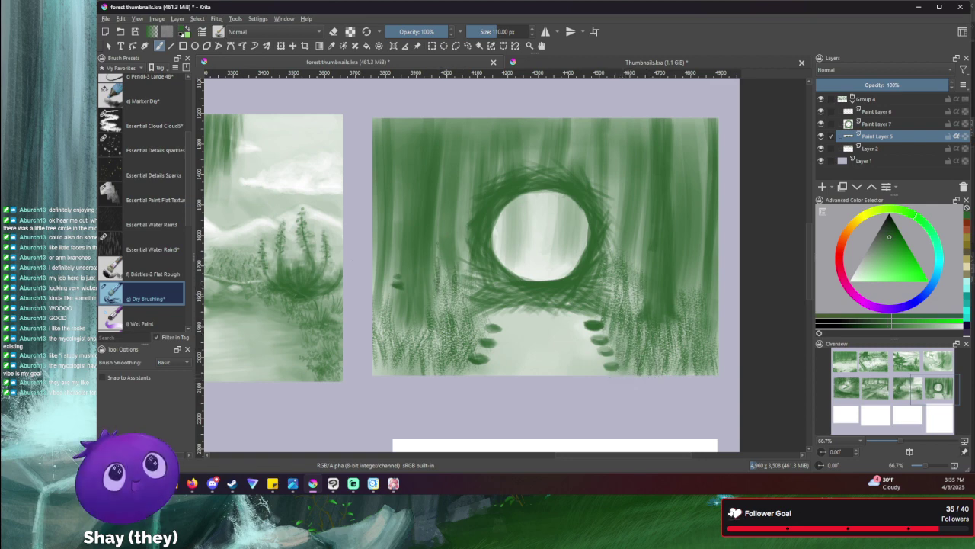
left_click_drag(458, 298, 451, 252)
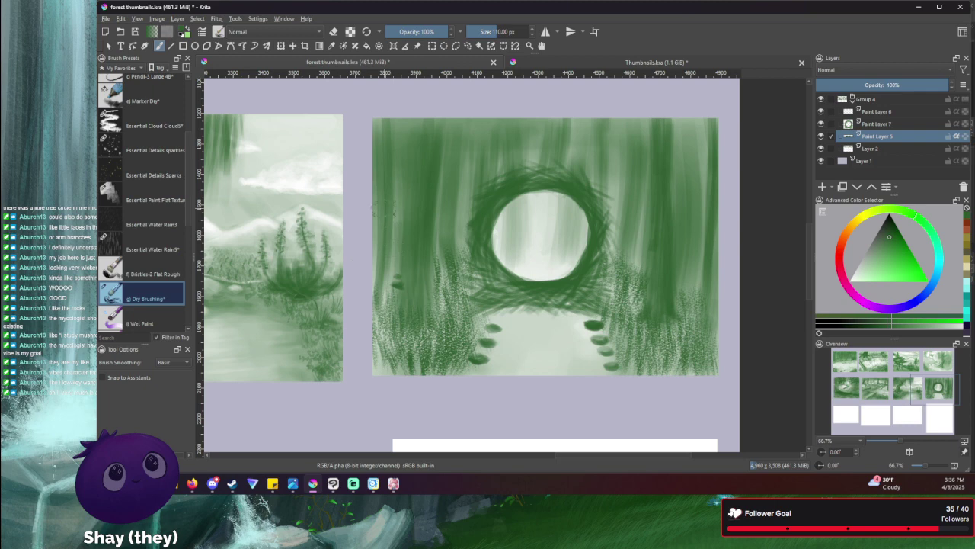
- Switch to the Marker Dry preset, reduce the brush to 13 px and dab small dark mushroom caps on the right trunk
key("slash")
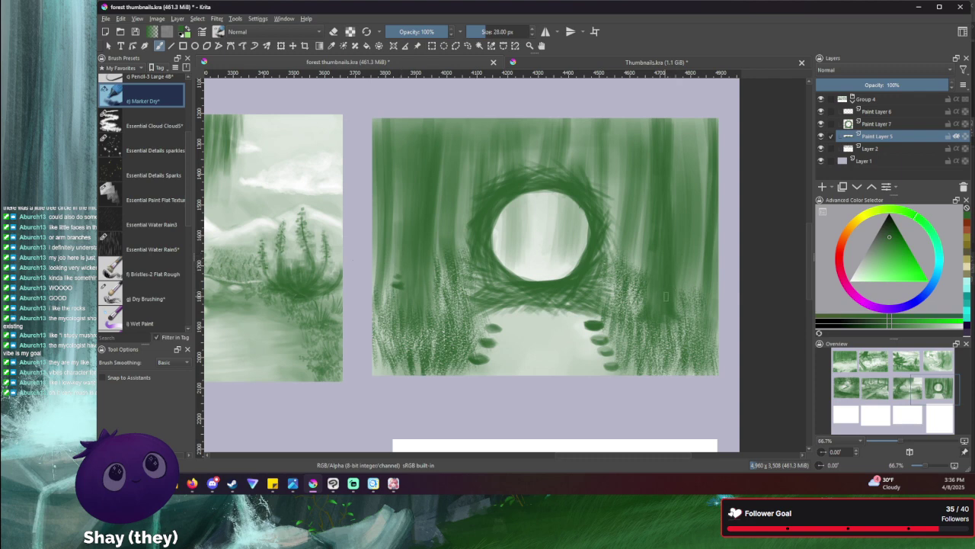
key("bracketleft")
key("bracketleft")
left_click(675, 285)
key("bracketright")
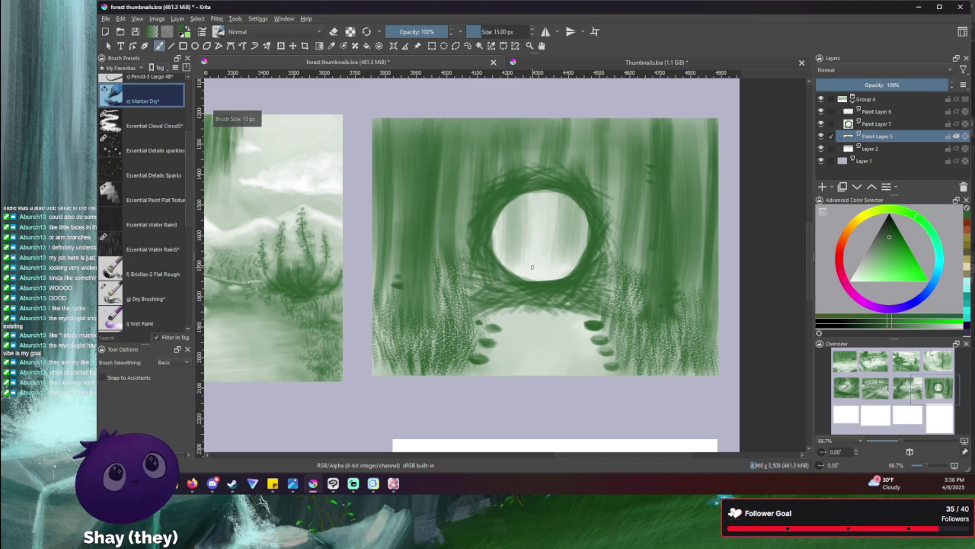
- Reduce the brush to 7 px and paint small dark mushrooms beside the uppermost left stepping stone
key("plus")
key("plus")
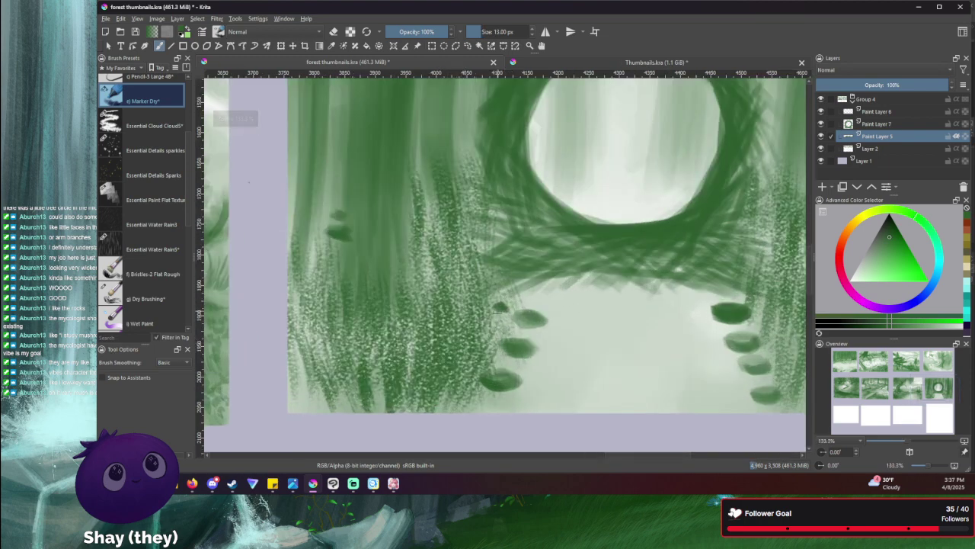
key("plus")
key("bracketleft")
key("bracketleft")
key("bracketleft")
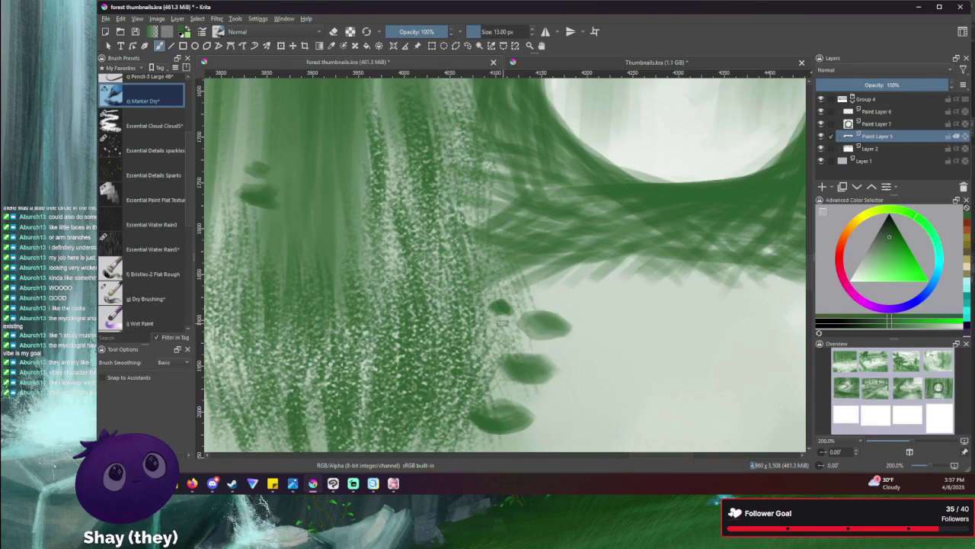
mouse_move(497, 311)
left_mouse_down()
mouse_move(496, 332)
mouse_move(481, 320)
left_mouse_up()
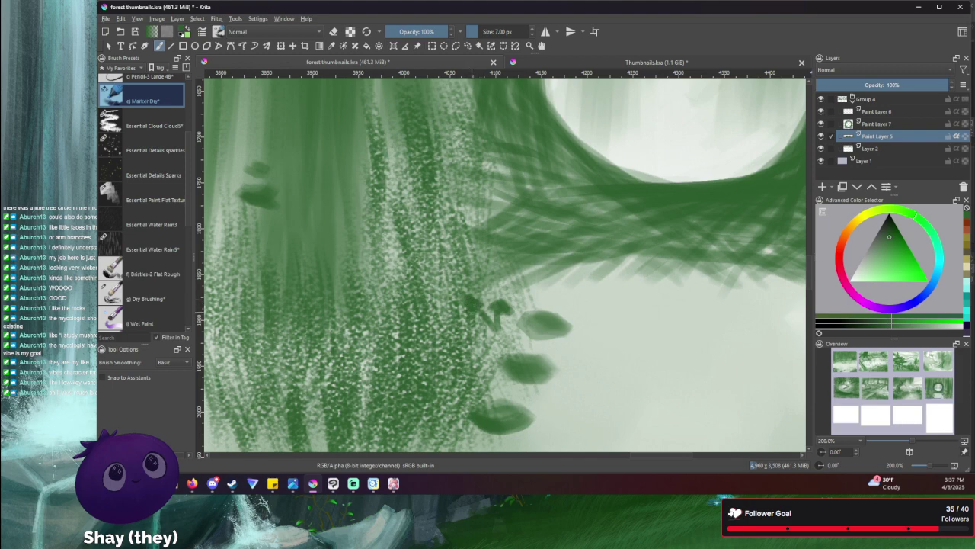
- Add small dark mushroom caps low on the left trunk and in a rising trail beside the ring's left side
key("minus")
key("minus")
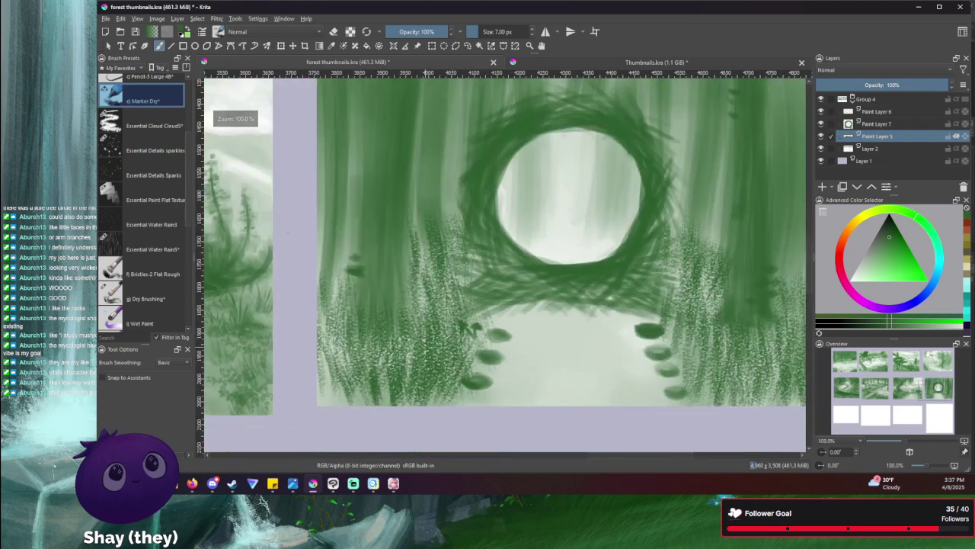
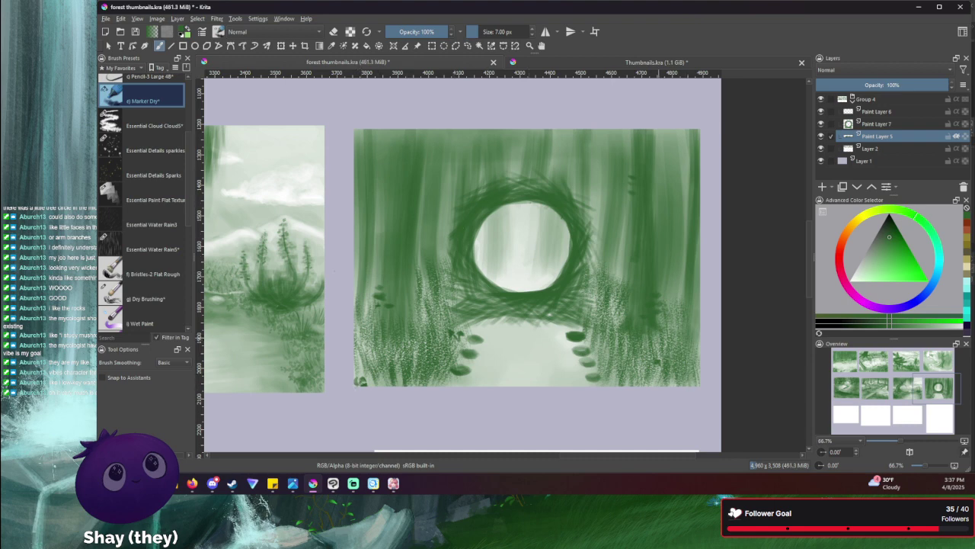
scroll(680, 323, "up", 1)
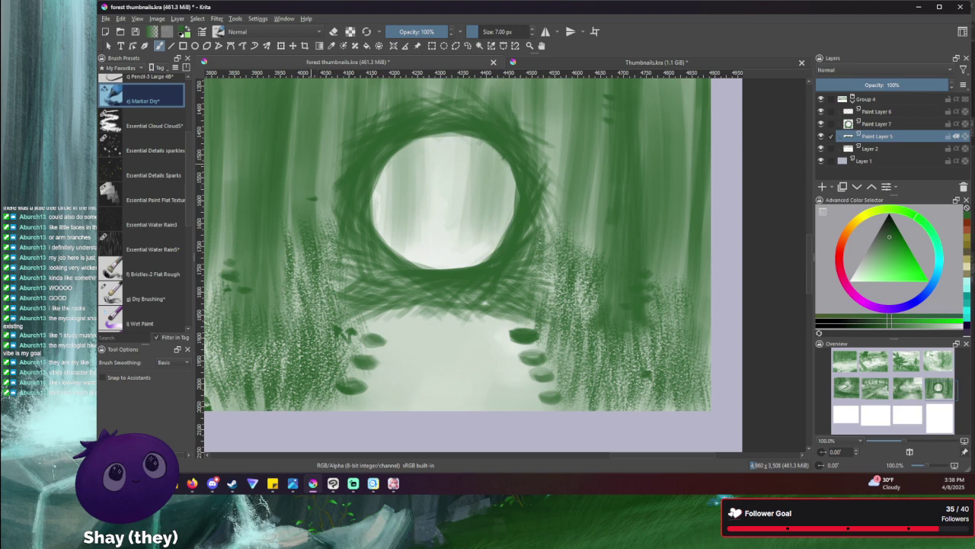
left_click_drag(312, 150, 357, 252)
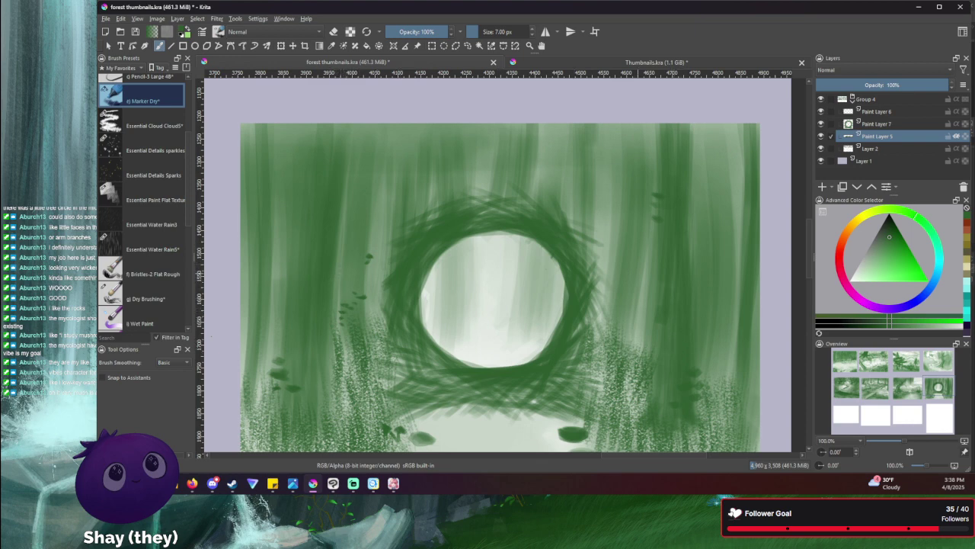
- Switch the brush to erasing at 3.12 px and carve light undersides beneath the three caps on the upper right trunk
key("e")
left_click_drag(607, 264, 534, 294)
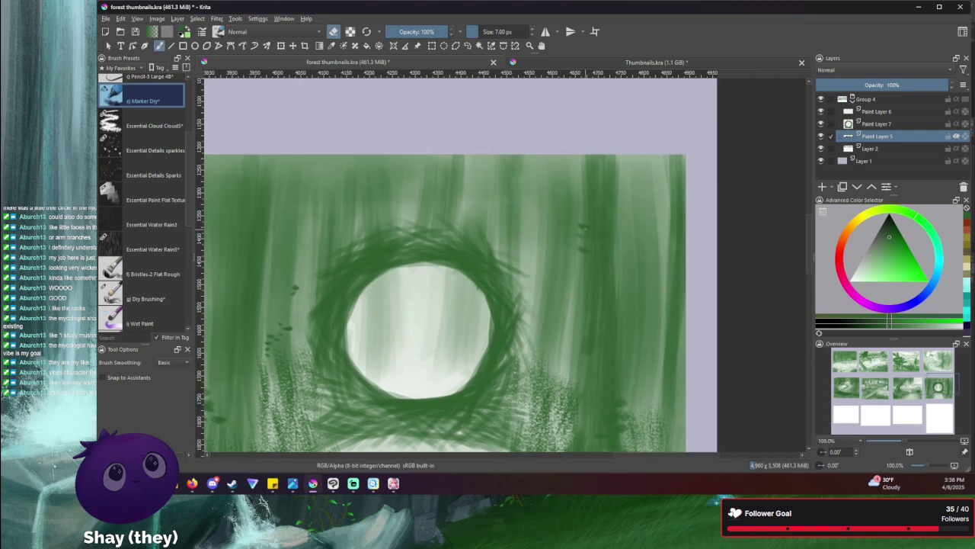
key("bracketleft")
key("bracketleft")
key("bracketleft")
key("bracketleft")
key("bracketleft")
key("bracketleft")
scroll(583, 224, "up", 3)
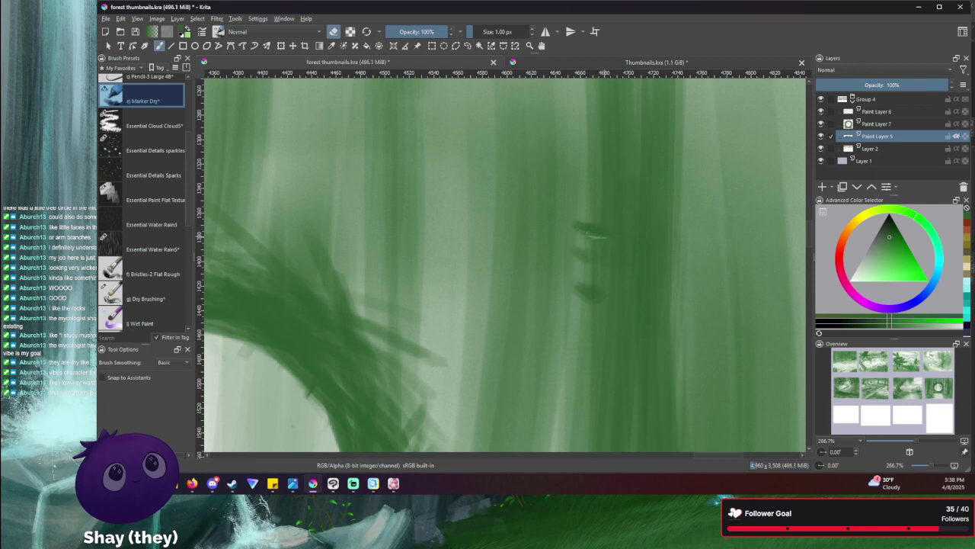
key("bracketright")
key("bracketright")
left_click_drag(585, 264, 601, 262)
left_click_drag(577, 254, 591, 258)
left_click_drag(580, 292, 606, 296)
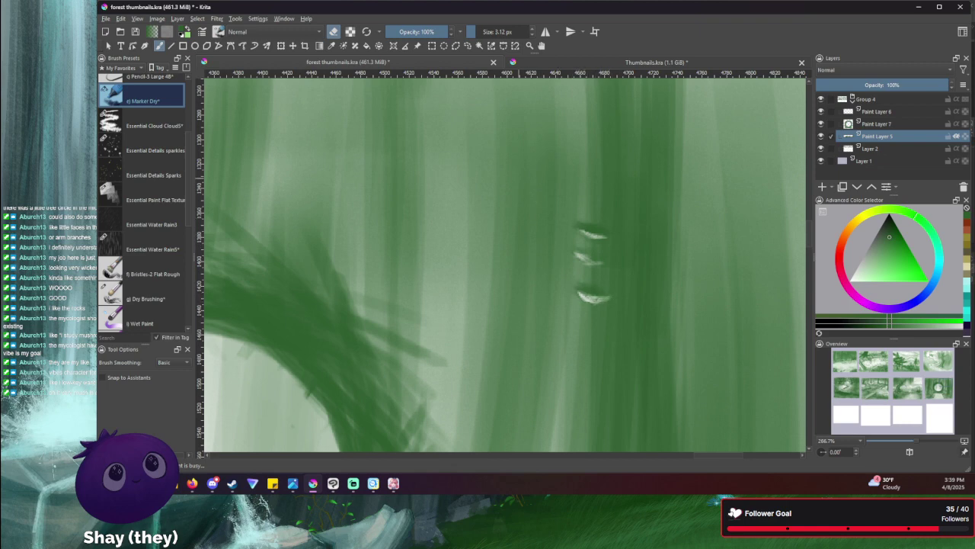
- Erase thin light undersides beneath the cluster of mushroom caps near the base of the right trunk
left_click_drag(468, 309, 435, 76)
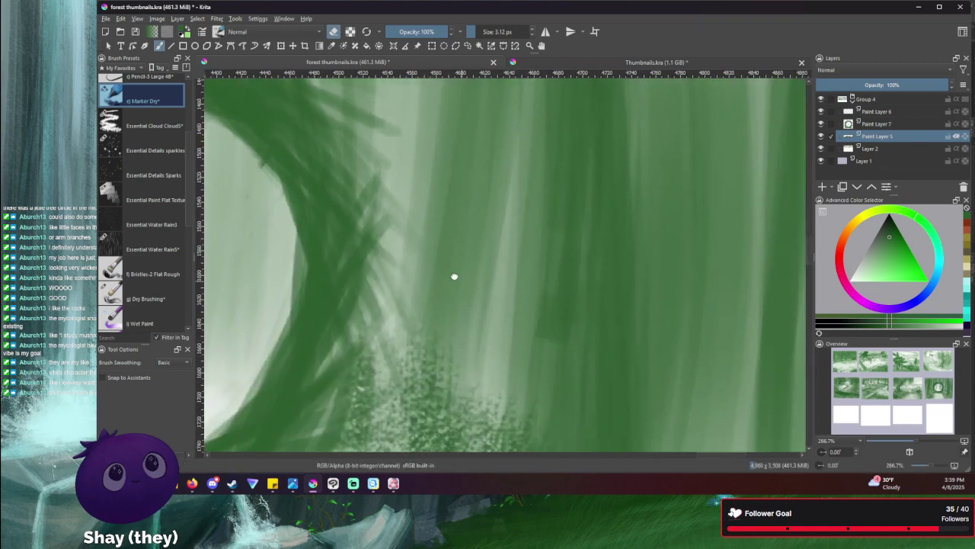
left_click_drag(455, 277, 438, 207)
left_click_drag(527, 251, 461, 198)
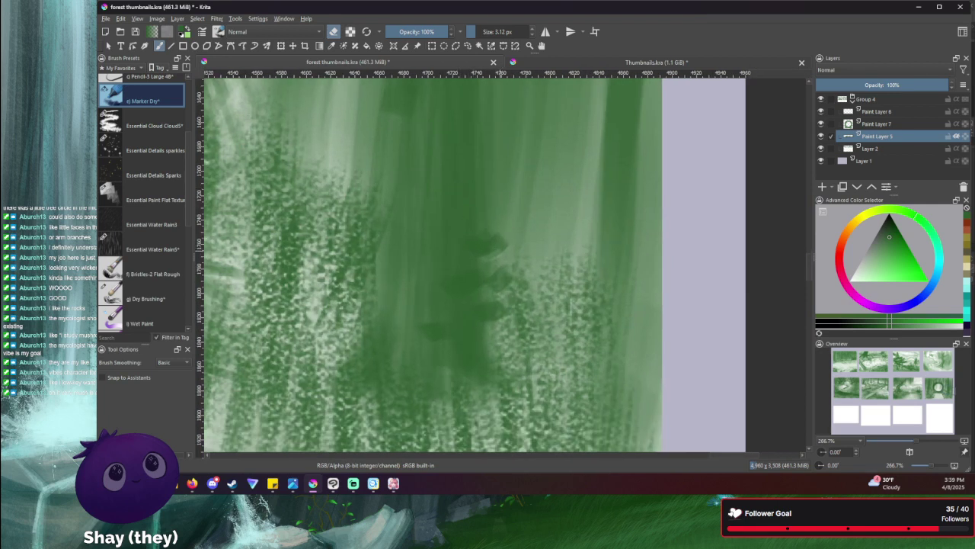
mouse_move(493, 249)
left_mouse_down()
mouse_move(470, 256)
mouse_move(496, 251)
left_mouse_up()
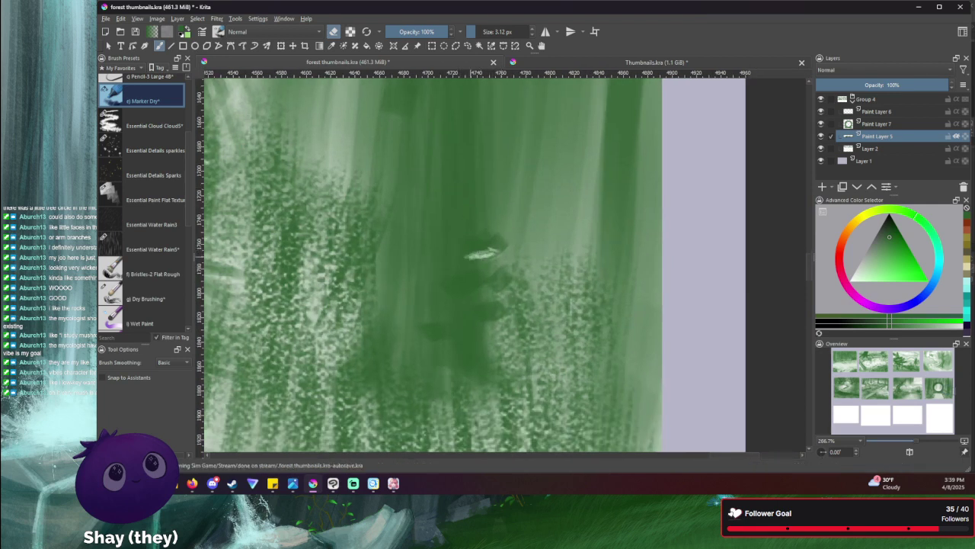
mouse_move(457, 289)
left_mouse_down()
mouse_move(481, 285)
mouse_move(444, 288)
mouse_move(477, 295)
mouse_move(465, 291)
left_mouse_up()
mouse_move(458, 332)
left_mouse_down()
mouse_move(428, 335)
mouse_move(454, 336)
left_mouse_up()
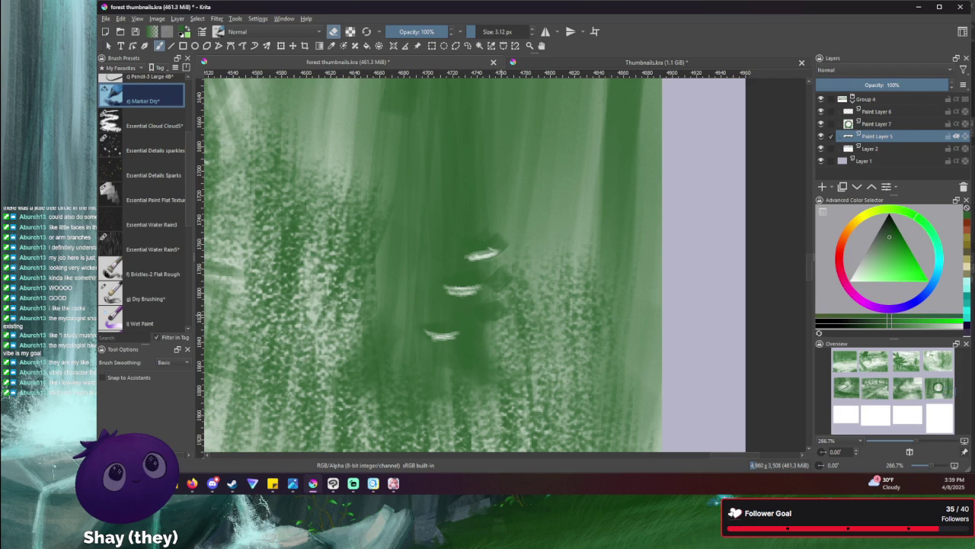
mouse_move(502, 313)
left_mouse_down()
mouse_move(478, 317)
mouse_move(494, 320)
left_mouse_up()
left_click_drag(495, 284, 503, 284)
key("minus")
key("minus")
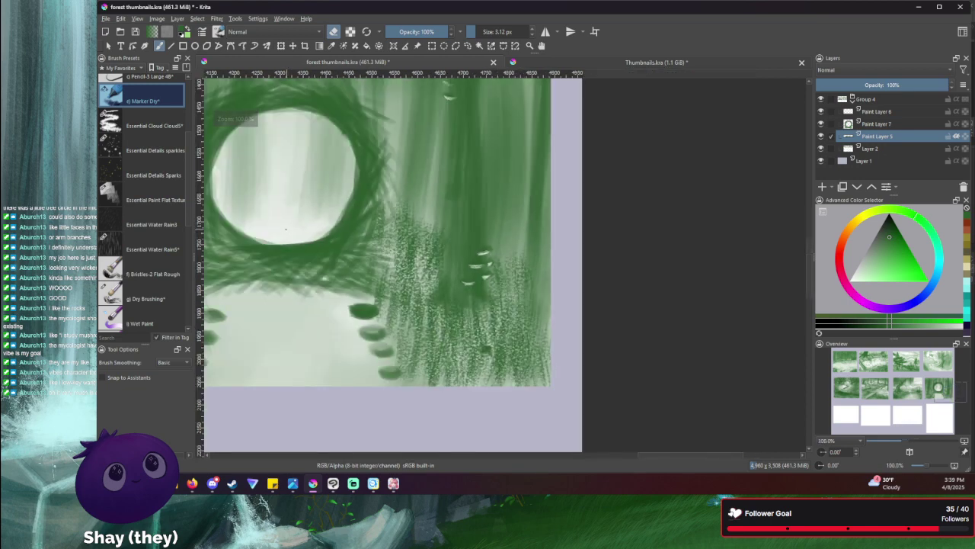
- Erase light undersides beneath the mushroom caps near the base of the left trunk
left_click_drag(274, 235, 610, 312)
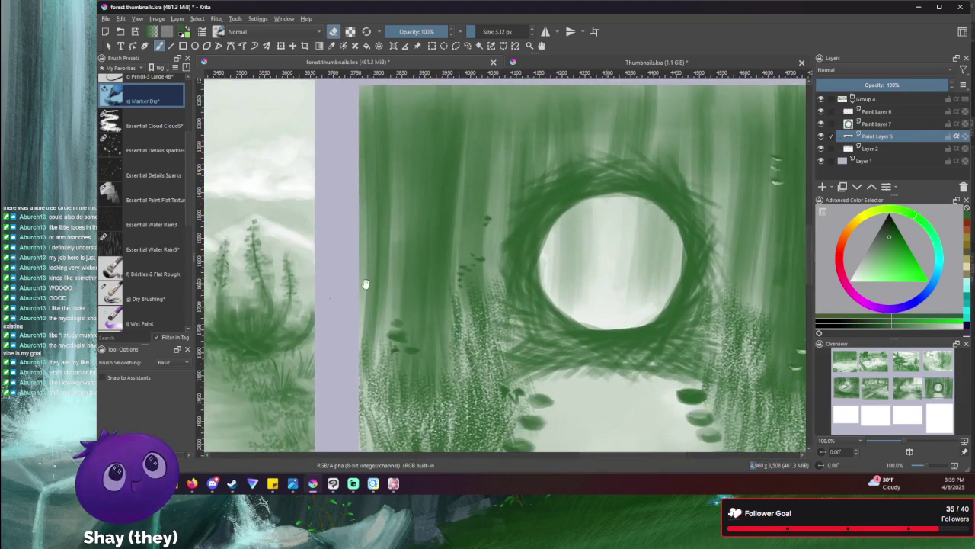
key("plus")
key("plus")
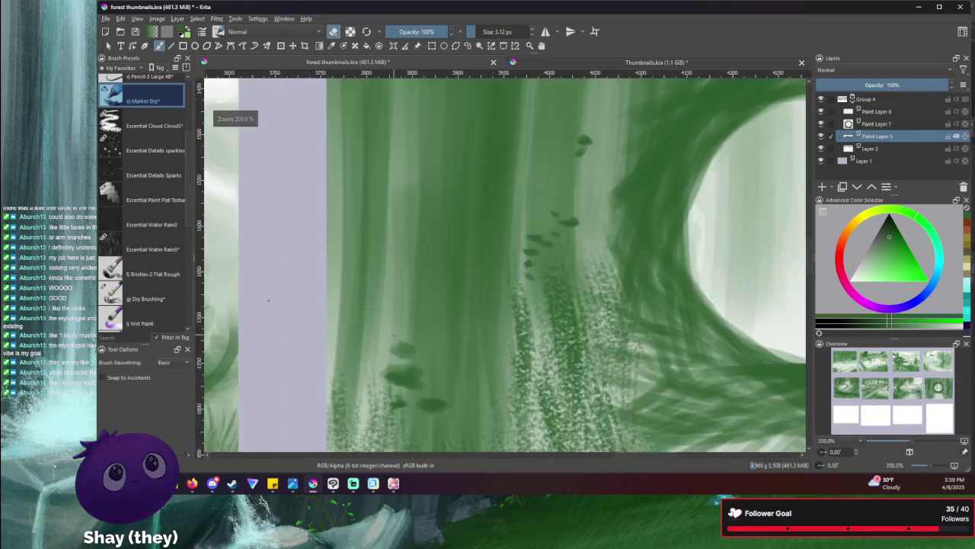
left_click_drag(391, 313, 397, 246)
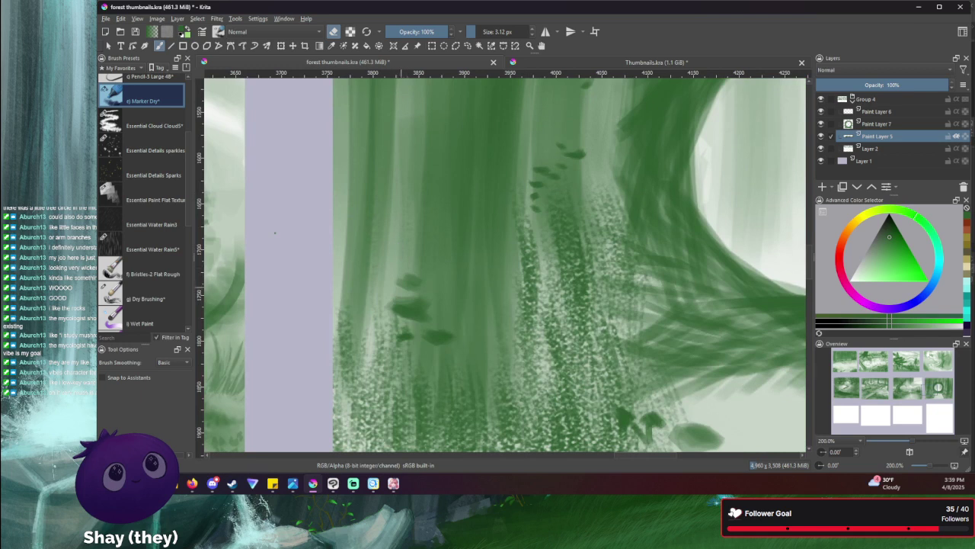
mouse_move(396, 282)
left_mouse_down()
mouse_move(413, 291)
mouse_move(407, 313)
mouse_move(388, 308)
mouse_move(420, 319)
mouse_move(398, 343)
mouse_move(452, 343)
mouse_move(427, 343)
left_mouse_up()
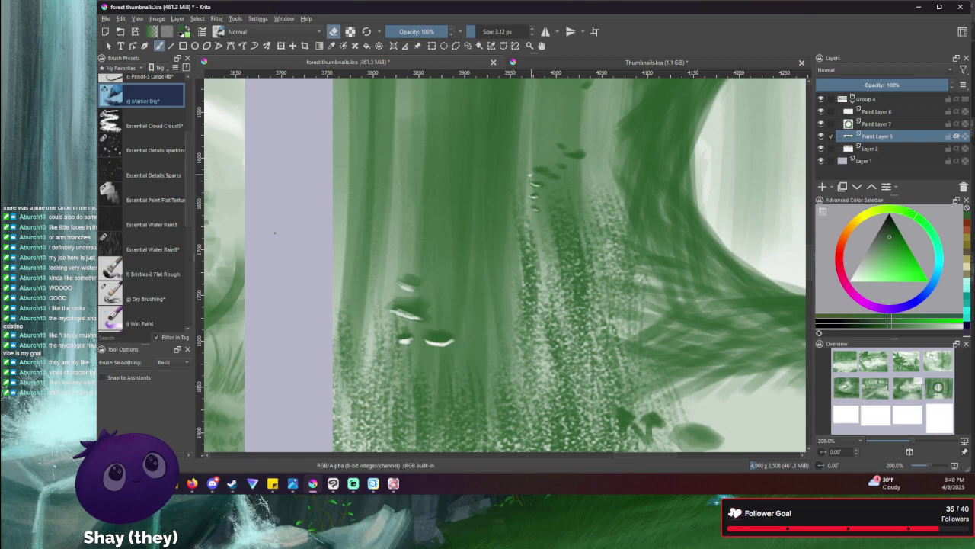
- Erase light undersides beneath the trail of small mushroom caps climbing beside the ring's left side
mouse_move(533, 169)
left_mouse_down()
mouse_move(558, 177)
mouse_move(584, 156)
left_mouse_up()
left_click_drag(275, 232, 226, 311)
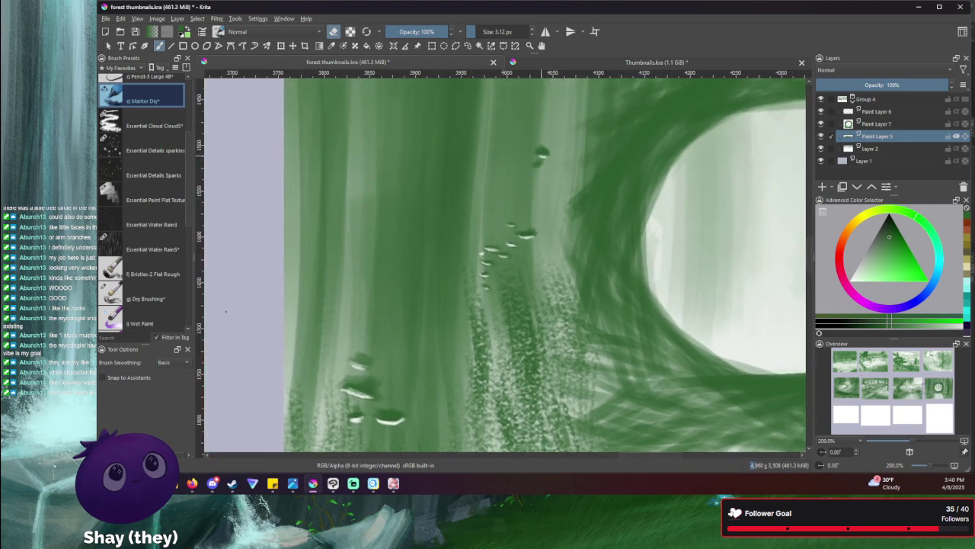
left_click_drag(537, 156, 544, 155)
key("minus")
key("minus")
key("minus")
key("plus")
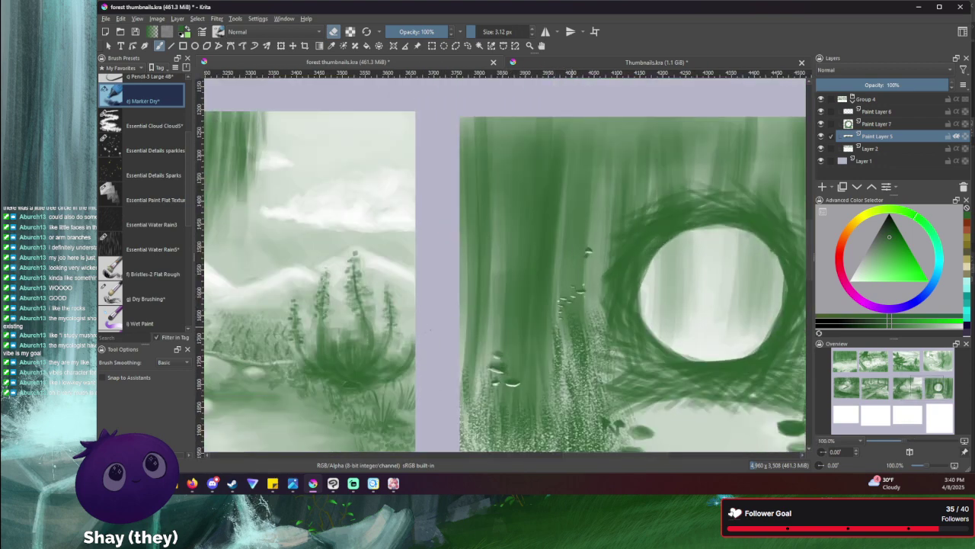
- Set the brush to 97.25 px, turn erasing off and shade the path between the stepping stones with broad translucent green strokes
left_click_drag(568, 329, 401, 203)
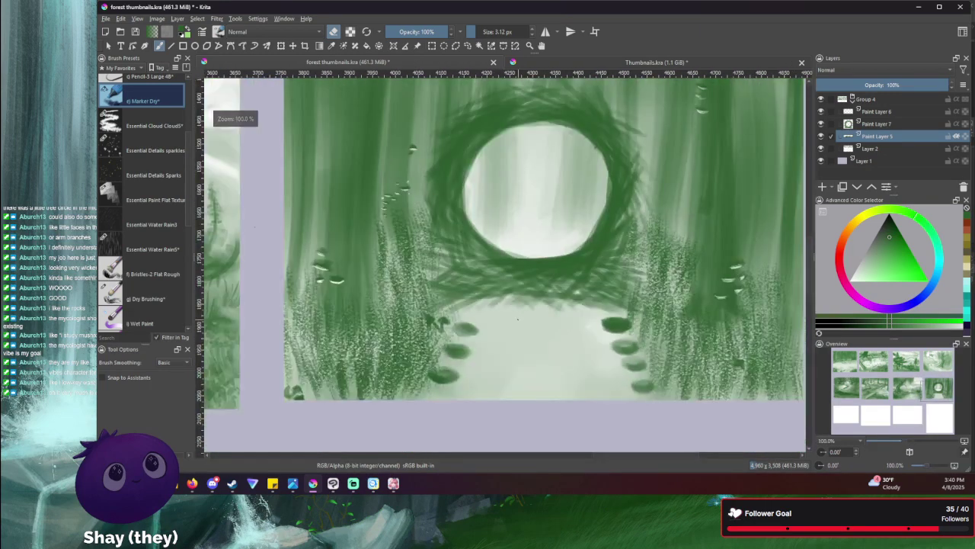
mouse_move(472, 31)
left_mouse_down()
mouse_move(531, 31)
mouse_move(496, 32)
left_mouse_up()
mouse_move(548, 320)
left_mouse_down()
mouse_move(496, 338)
mouse_move(533, 343)
mouse_move(495, 325)
left_mouse_up()
left_click(334, 31)
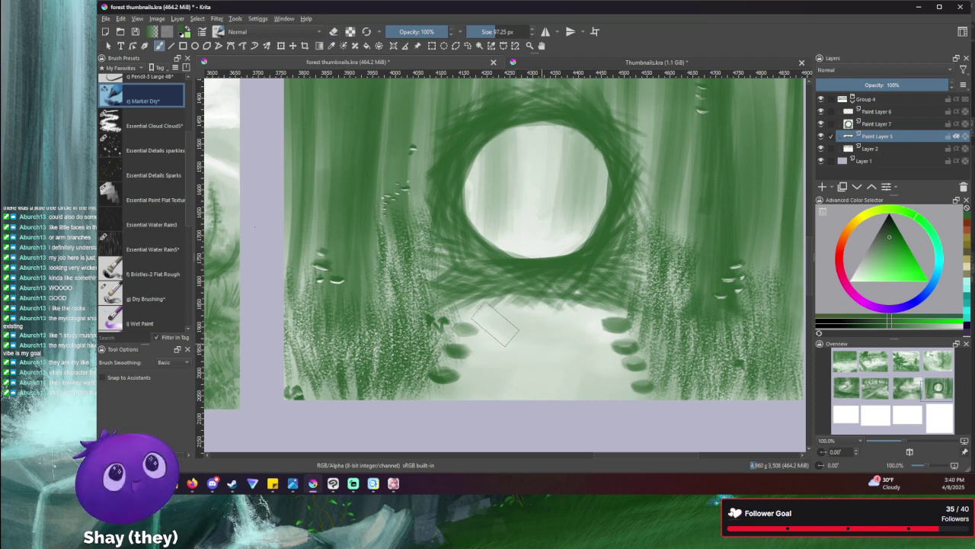
mouse_move(585, 321)
left_mouse_down()
mouse_move(491, 320)
mouse_move(461, 354)
left_mouse_up()
left_click_drag(606, 343, 449, 373)
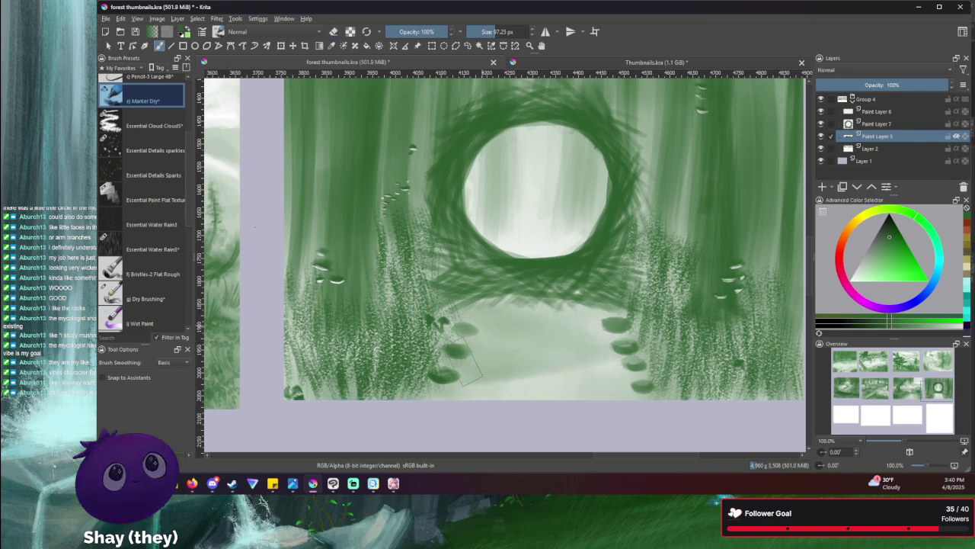
left_click_drag(614, 366, 457, 388)
left_click_drag(594, 390, 447, 396)
left_click_drag(637, 391, 564, 394)
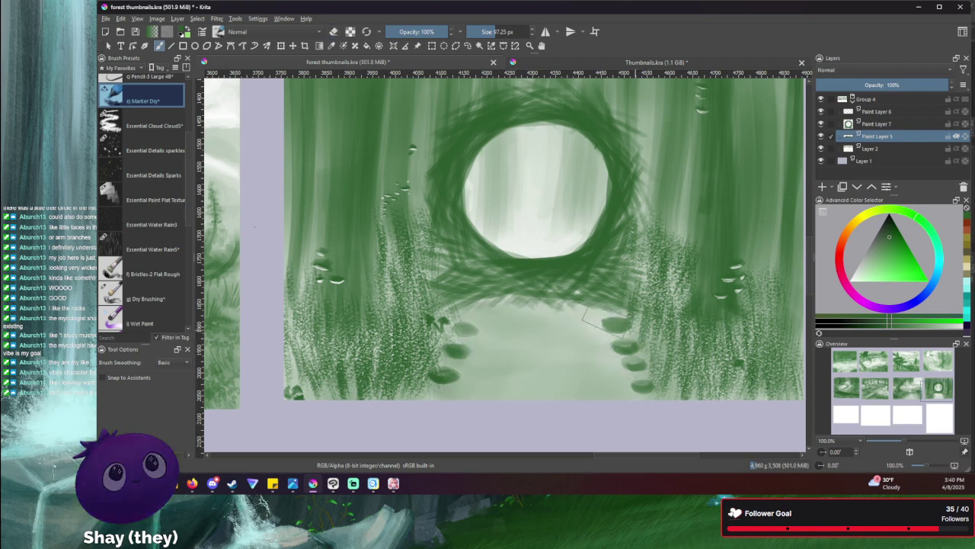
mouse_move(606, 322)
left_mouse_down()
mouse_move(629, 329)
mouse_move(647, 366)
left_mouse_up()
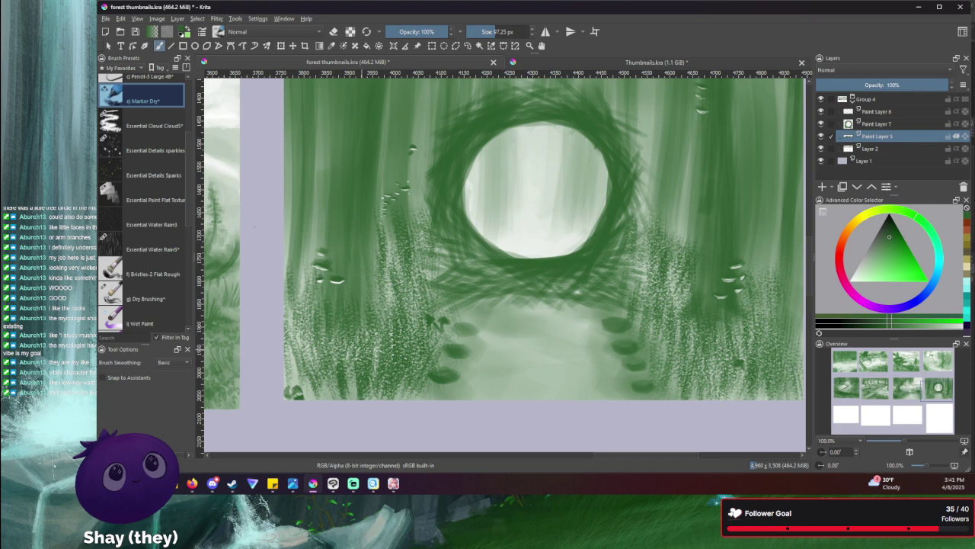
scroll(441, 152, "up", 4)
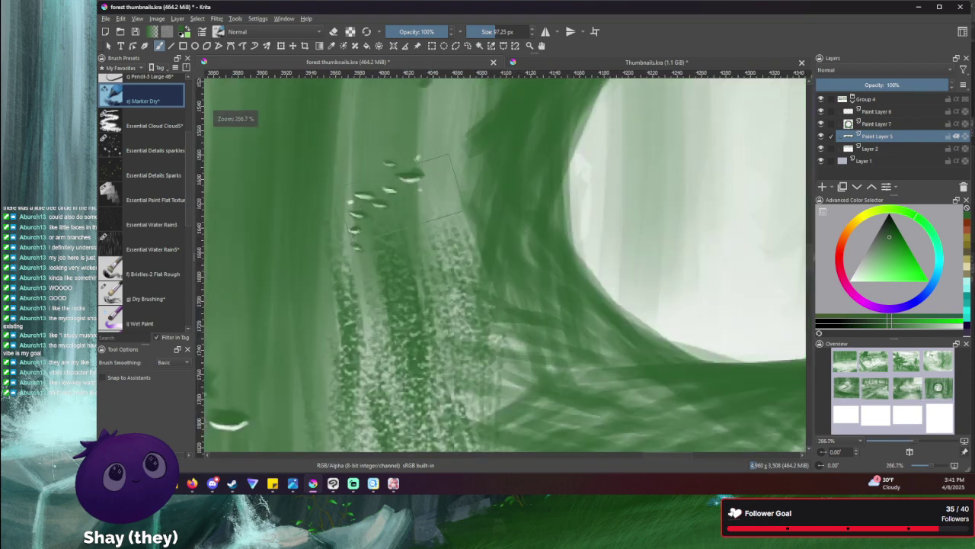
left_click_drag(474, 28, 465, 29)
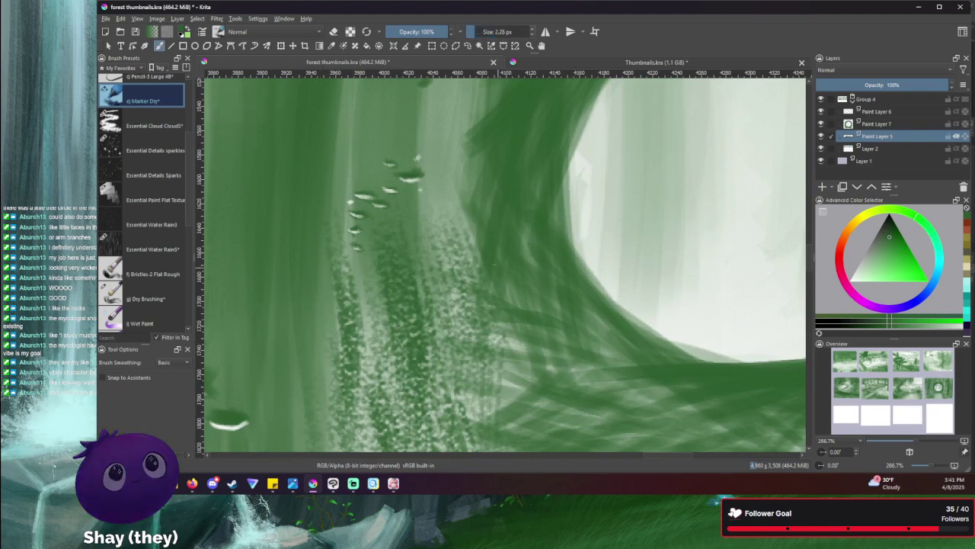
key("minus")
key("minus")
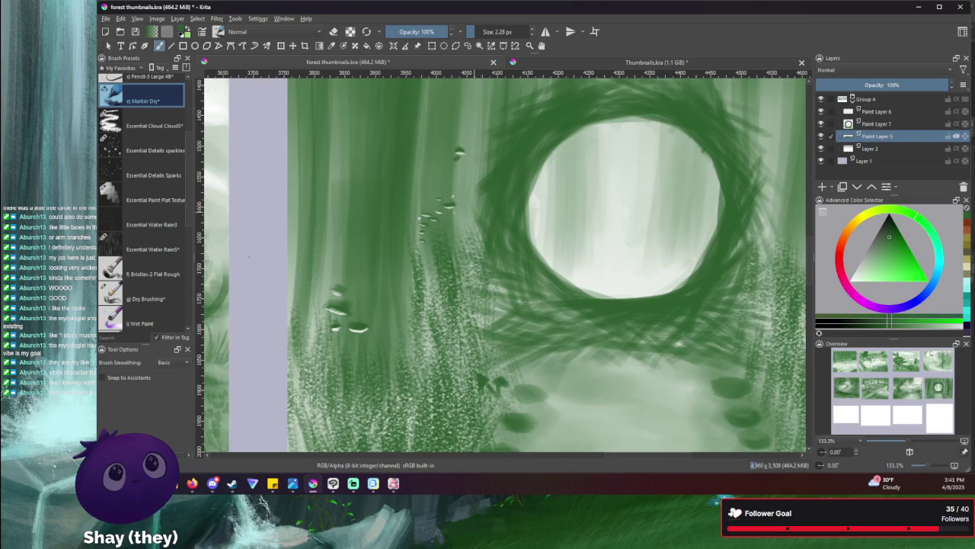
left_click_drag(481, 203, 374, 239)
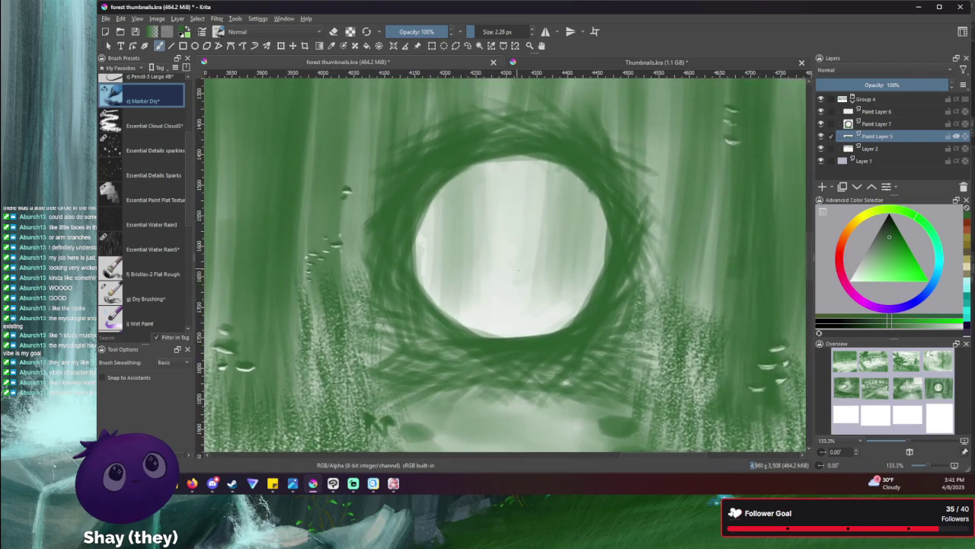
mouse_move(439, 301)
left_mouse_down()
mouse_move(410, 259)
mouse_move(404, 211)
mouse_move(416, 296)
mouse_move(457, 338)
left_mouse_up()
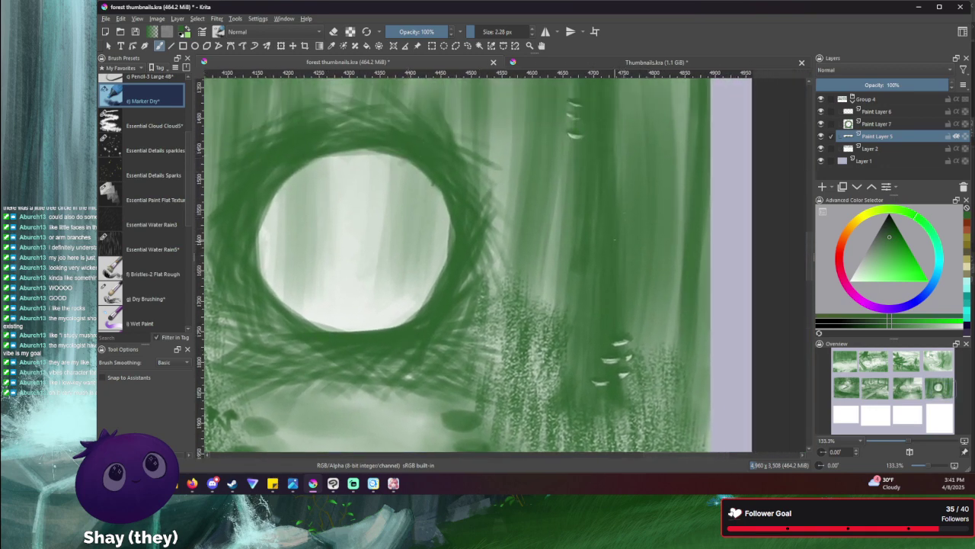
- Set the brush to 40.39 px and paint the first dark branch stroke along the thumbnail's upper-left edge
left_click_drag(477, 34, 489, 41)
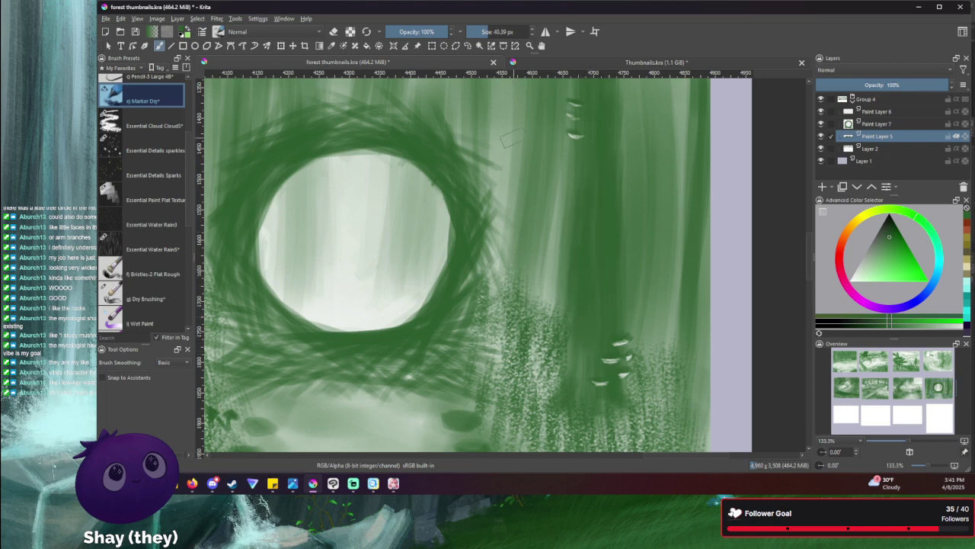
key("minus")
key("minus")
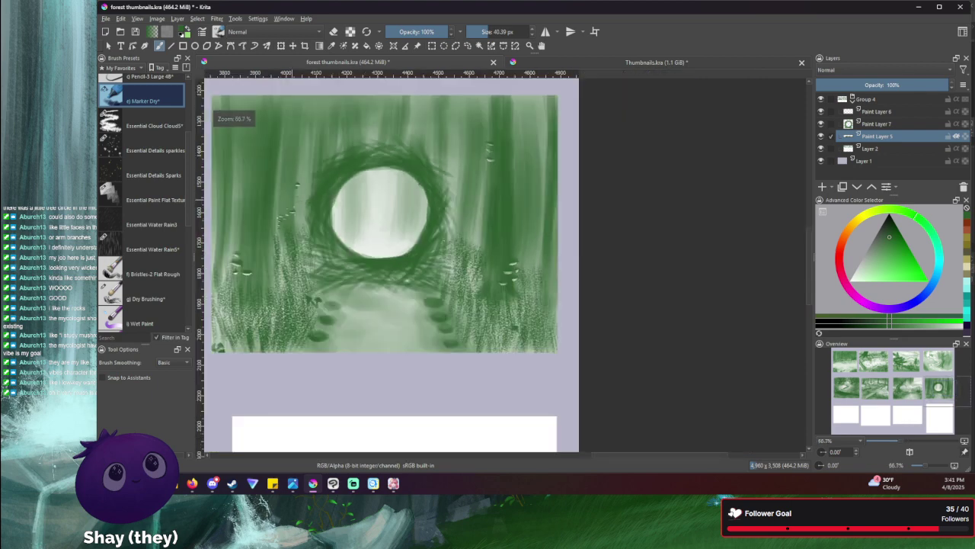
left_click_drag(305, 199, 459, 264)
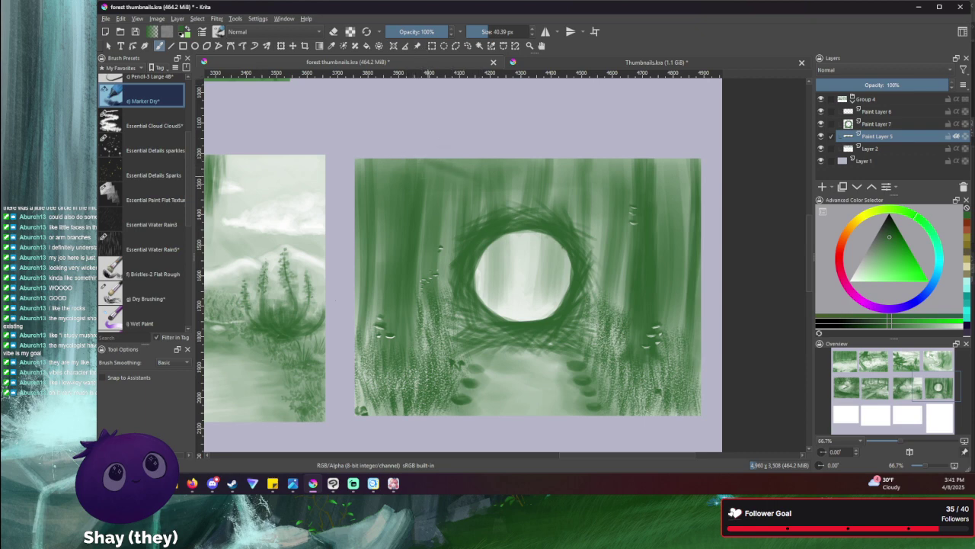
left_click_drag(432, 159, 390, 157)
- Set the brush to 18.15 px and extend the upper-left branch down to a forked tip above the ring
left_click_drag(487, 35, 477, 35)
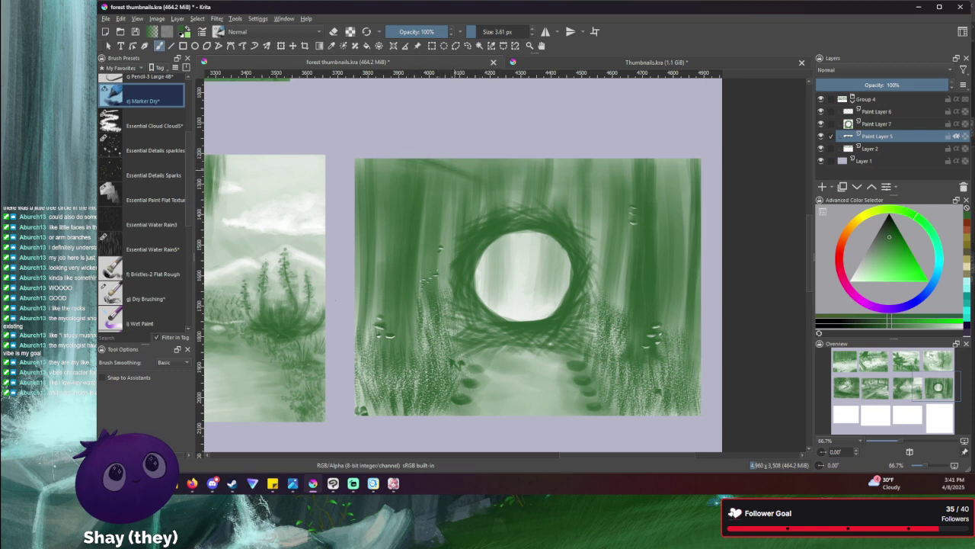
scroll(390, 153, "up", 1)
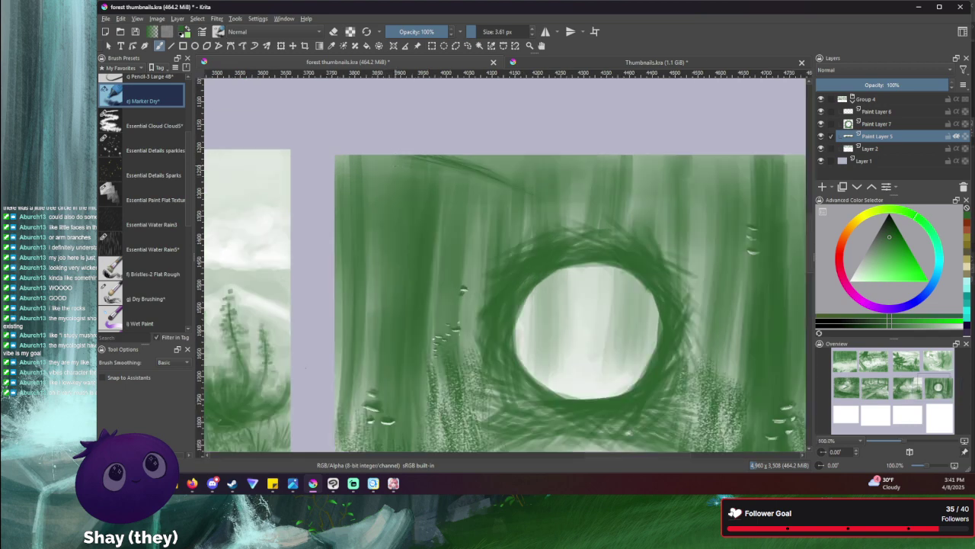
left_click_drag(448, 197, 393, 209)
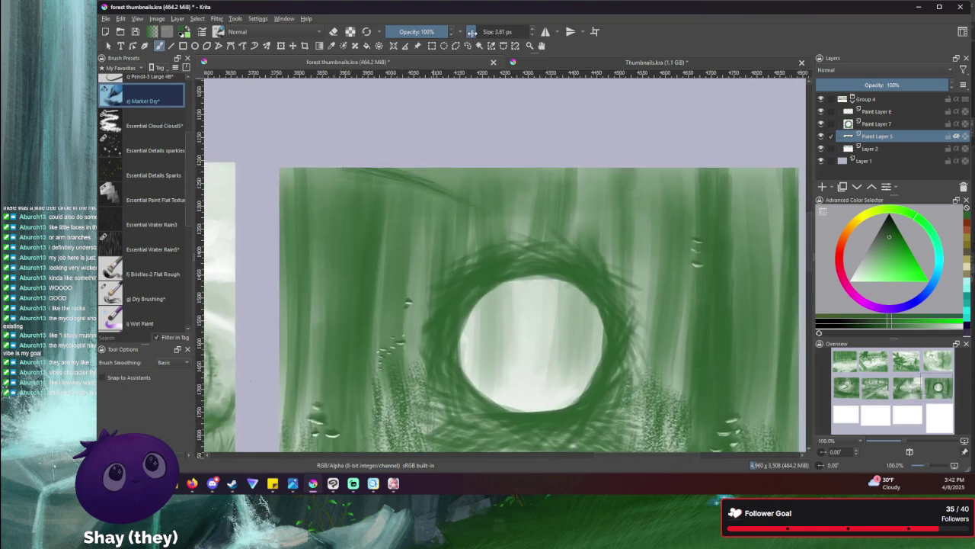
left_click_drag(473, 34, 477, 35)
left_click_drag(475, 32, 483, 32)
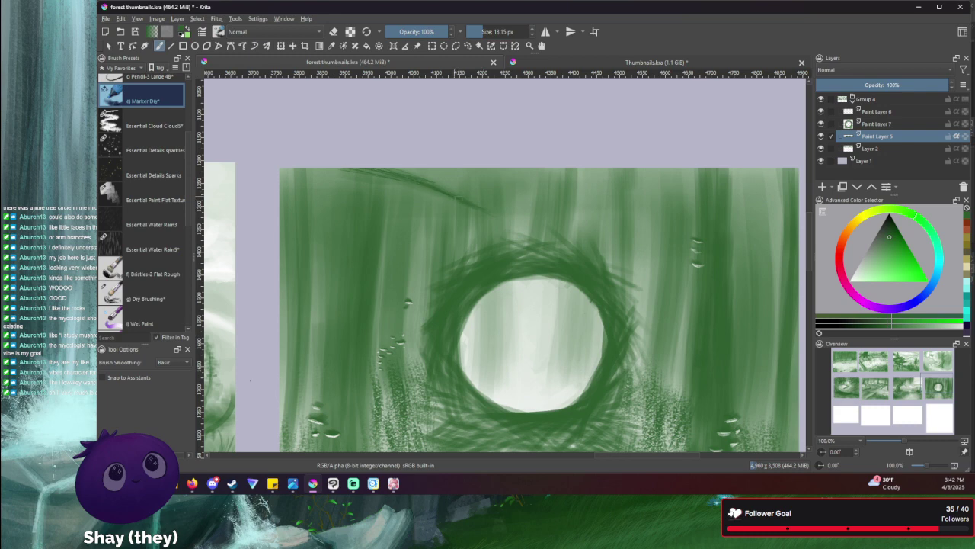
left_click_drag(447, 190, 390, 168)
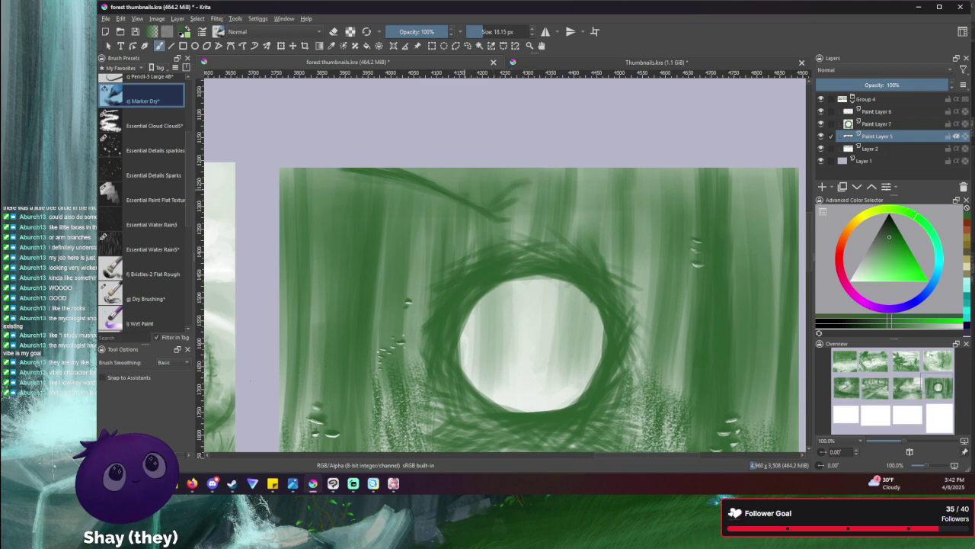
- Paint thin side twigs on the upper-left branch with an 11 px brush, and switch to erasing at 9 px
key("bracketleft")
key("bracketleft")
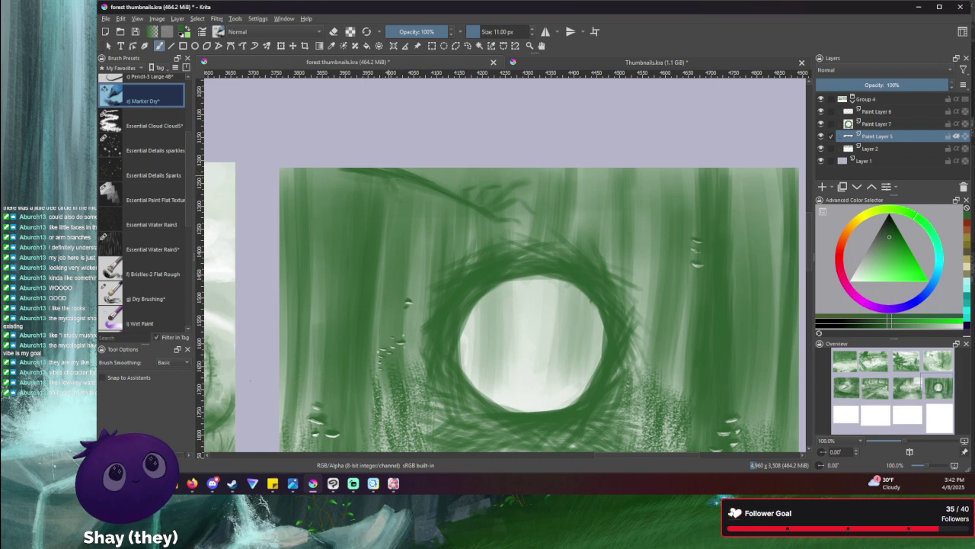
left_click_drag(394, 186, 398, 200)
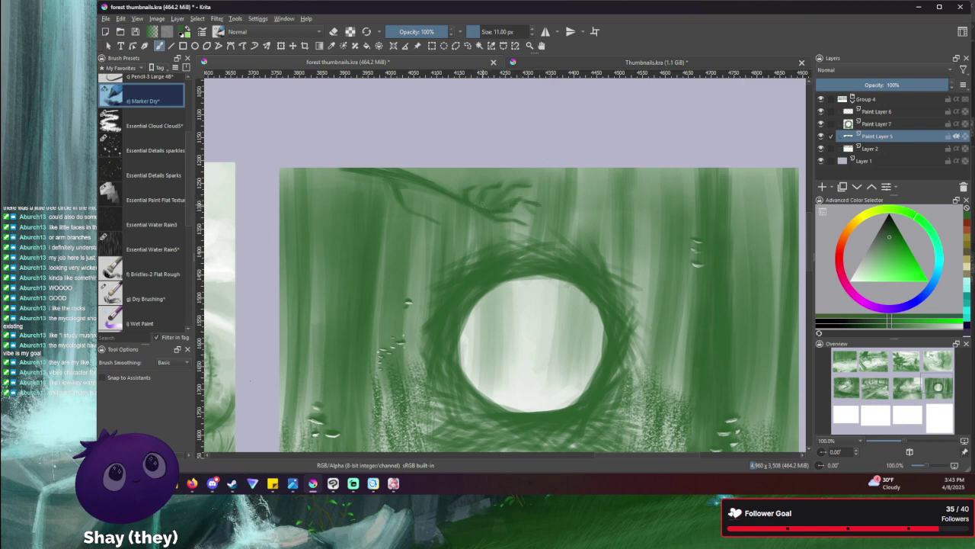
key("bracketleft")
key("bracketleft")
key("e")
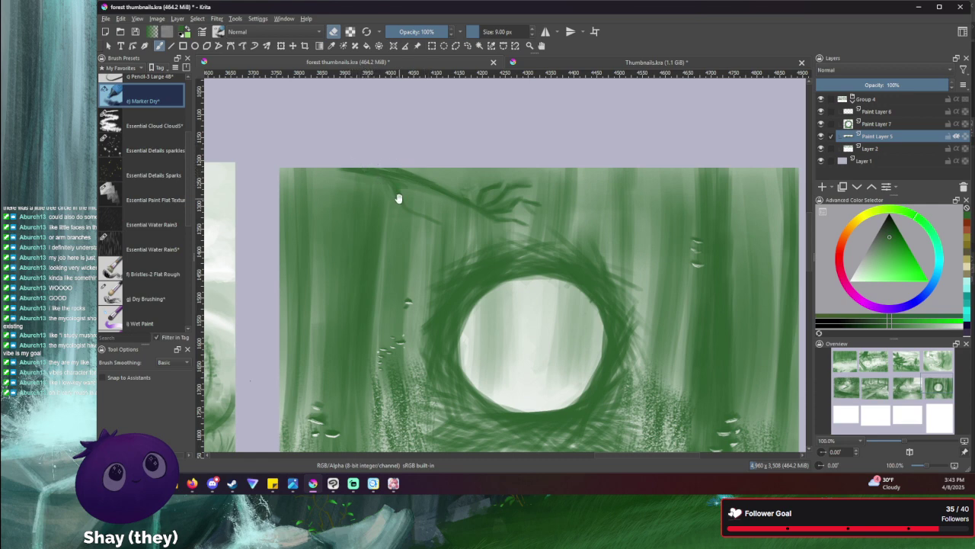
- Set the brush to 11 px with erasing off and paint forked, drooping branches reaching in from the upper right above the ring
left_click_drag(398, 198, 331, 227)
key("bracketright")
key("bracketright")
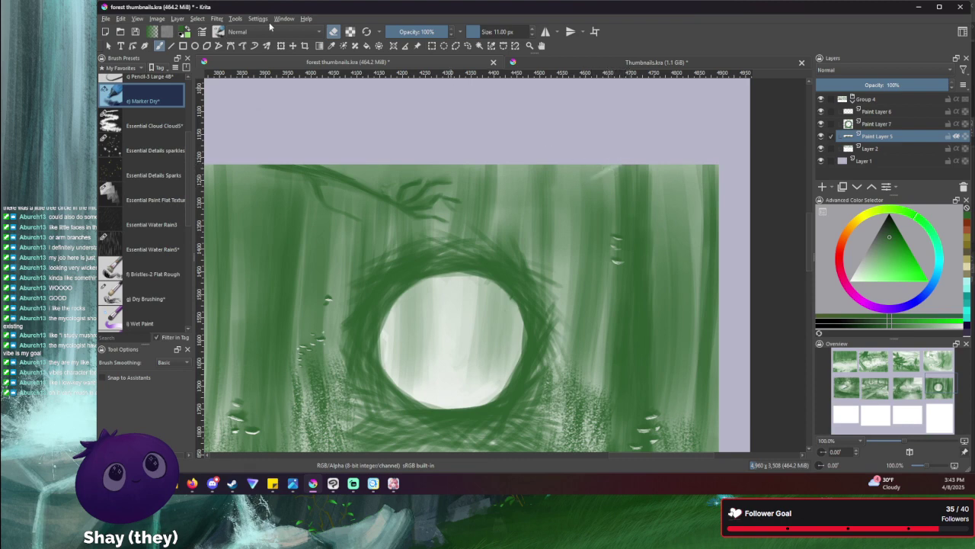
left_click(335, 34)
mouse_move(569, 212)
left_mouse_down()
mouse_move(569, 228)
mouse_move(554, 237)
left_mouse_up()
left_click_drag(594, 173, 555, 180)
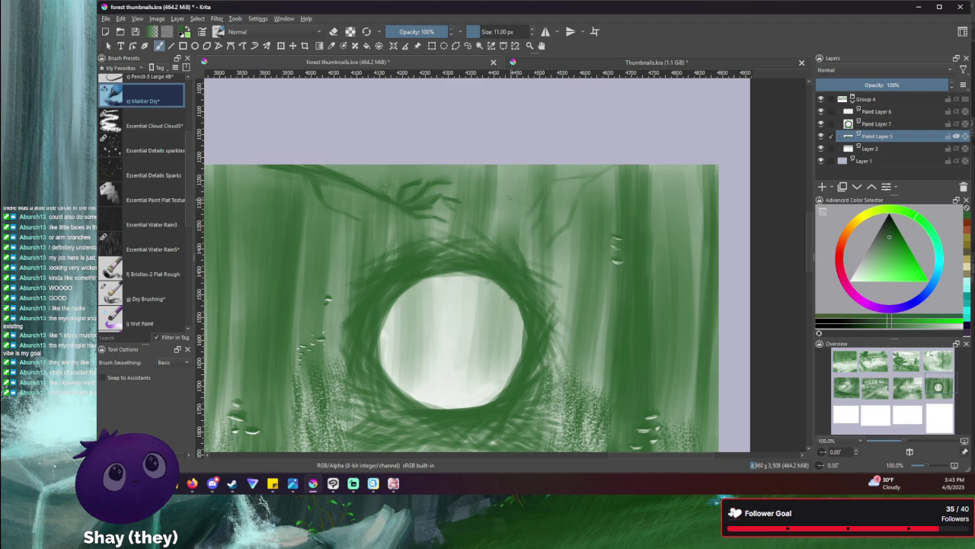
mouse_move(509, 174)
left_mouse_down()
mouse_move(495, 197)
mouse_move(510, 200)
left_mouse_up()
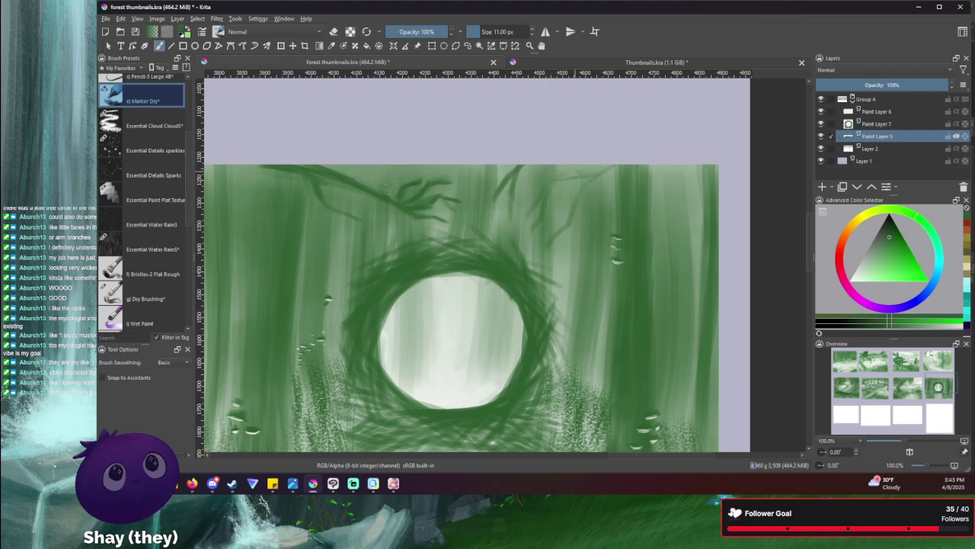
mouse_move(552, 182)
left_mouse_down()
mouse_move(540, 217)
mouse_move(616, 166)
left_mouse_up()
left_click_drag(576, 193, 584, 186)
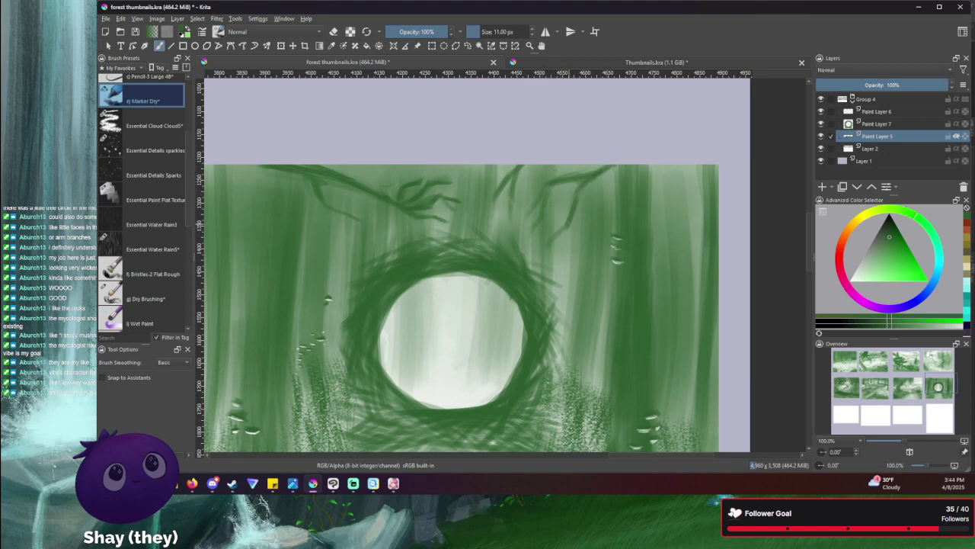
- Paint crooked branches across the left and right trunks and interlace more of them along the top of the forest thumbnail
scroll(537, 229, "down", 1)
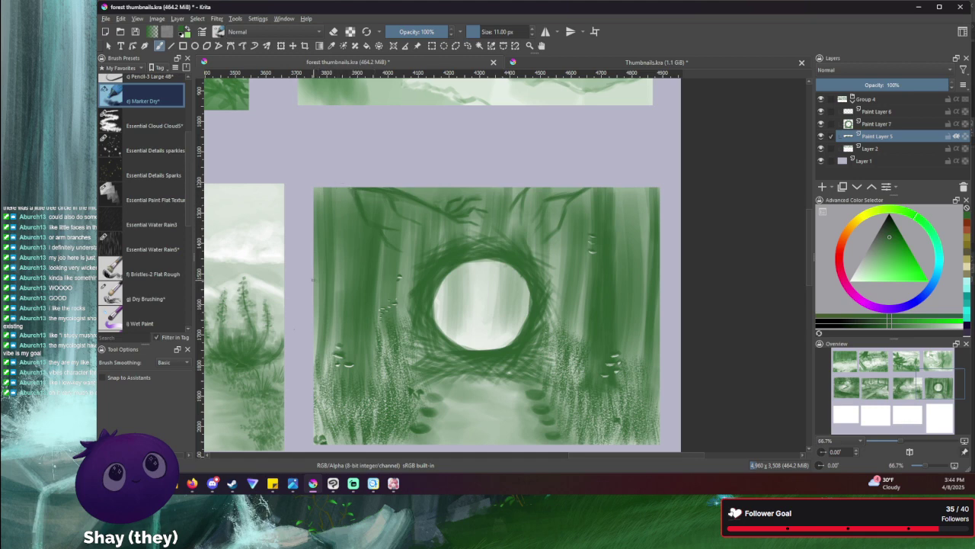
left_click_drag(312, 278, 342, 255)
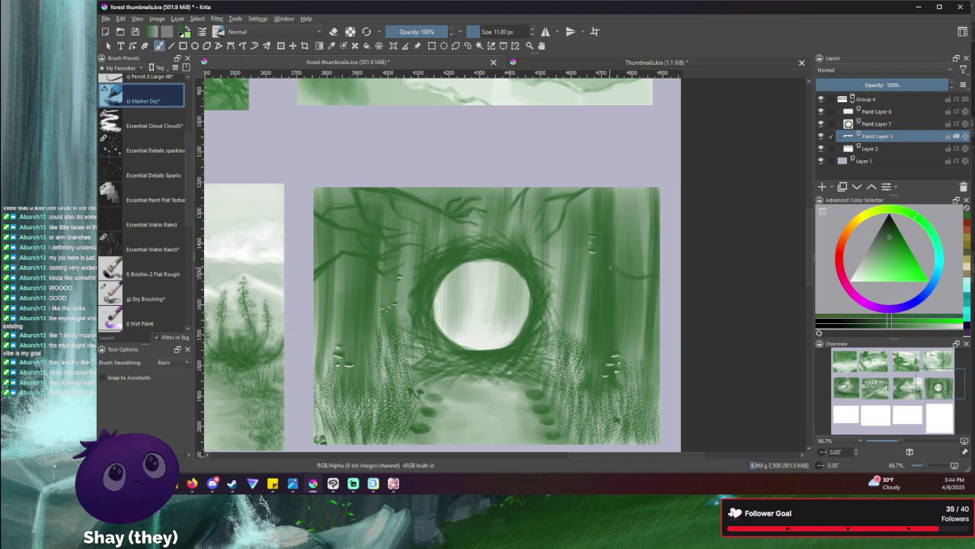
left_click_drag(596, 267, 579, 267)
left_click_drag(640, 279, 616, 281)
scroll(548, 246, "down", 1)
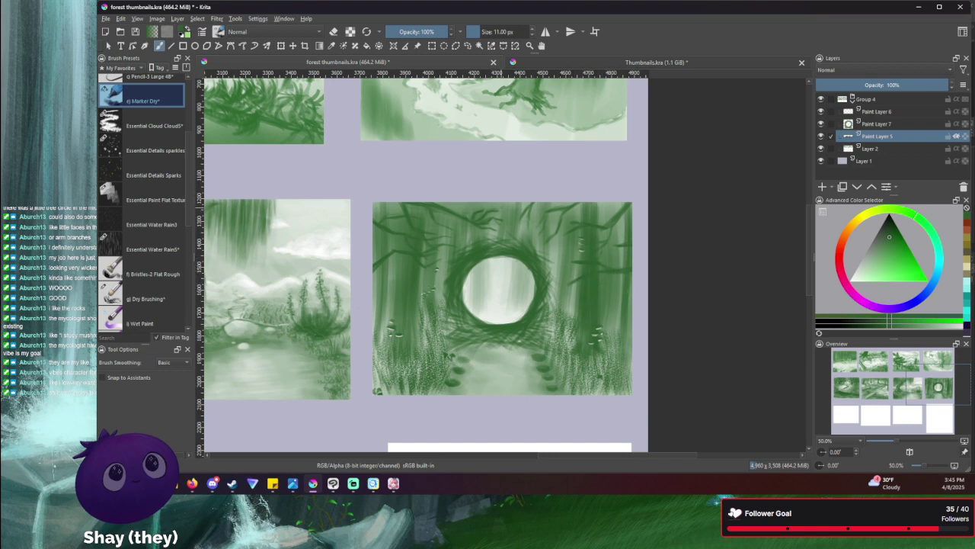
left_click_drag(499, 204, 529, 219)
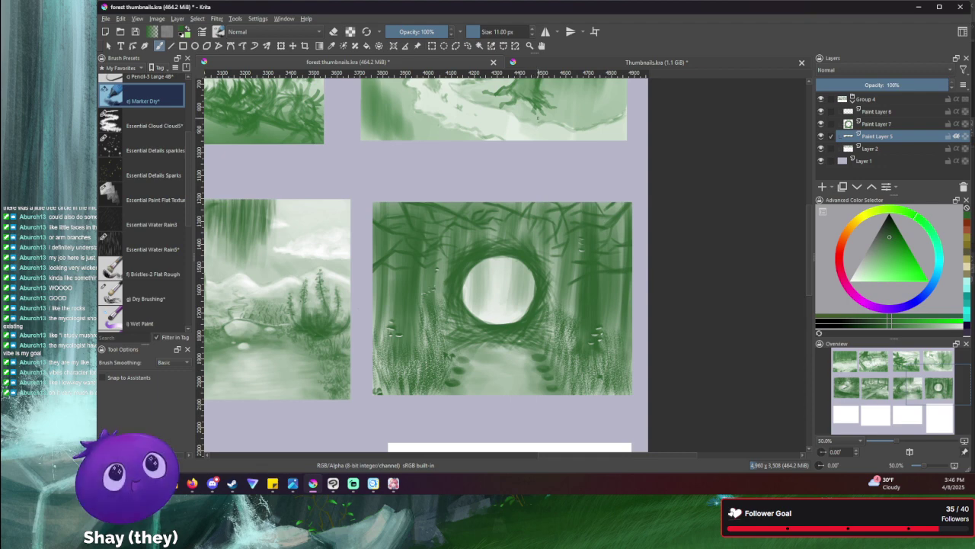
- Dab small dark marks onto the bark at the far right, between the branches and the mushroom cluster
scroll(539, 116, "up", 1, "ctrl")
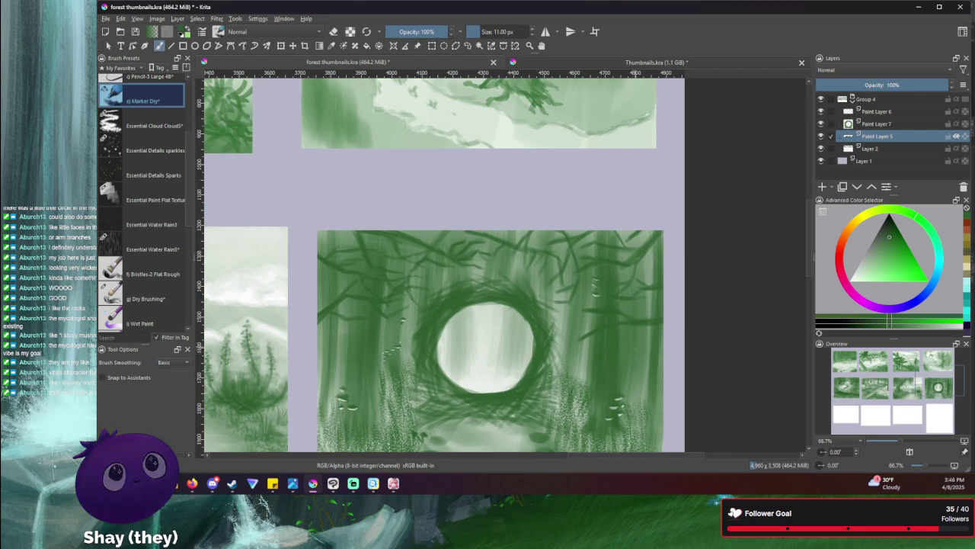
scroll(609, 328, "up", 2, "ctrl")
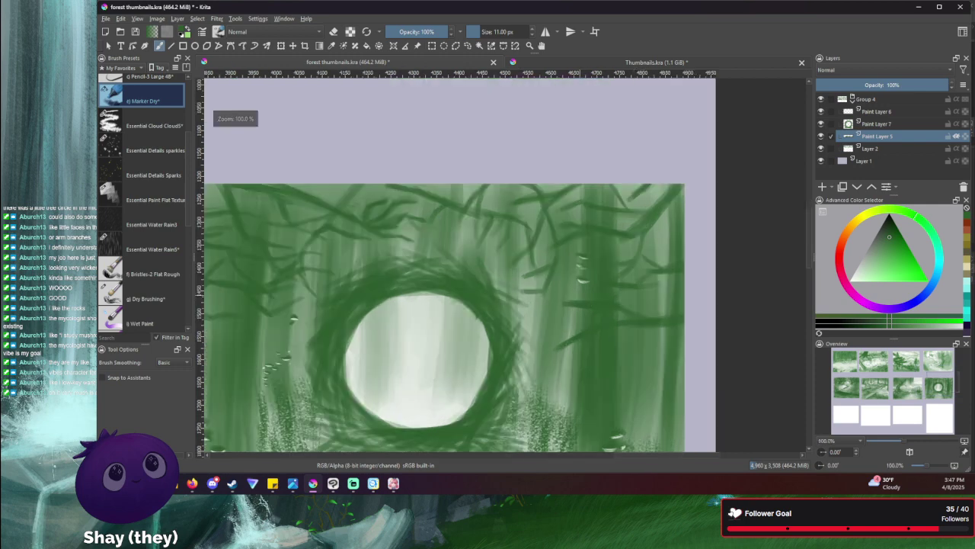
left_click_drag(528, 332, 434, 220)
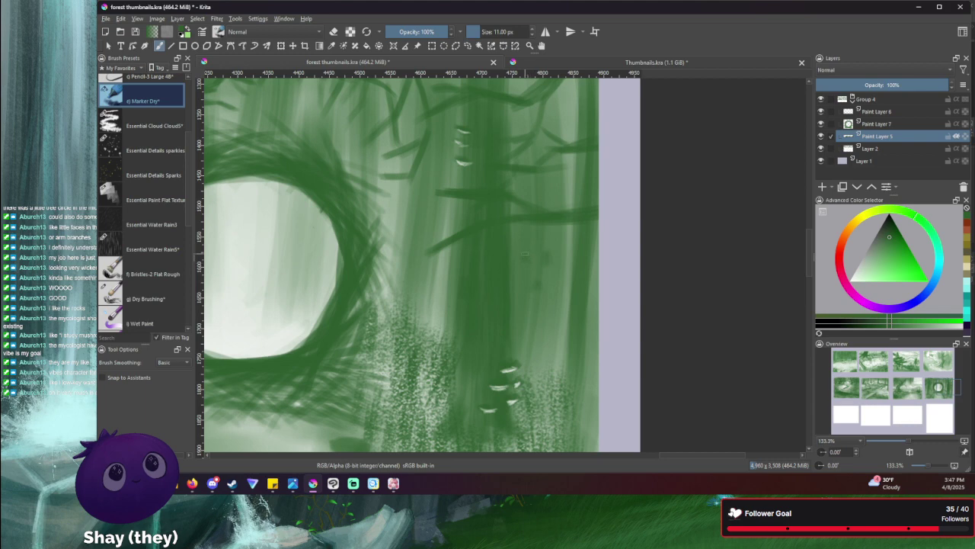
key("minus")
key("minus")
key("minus")
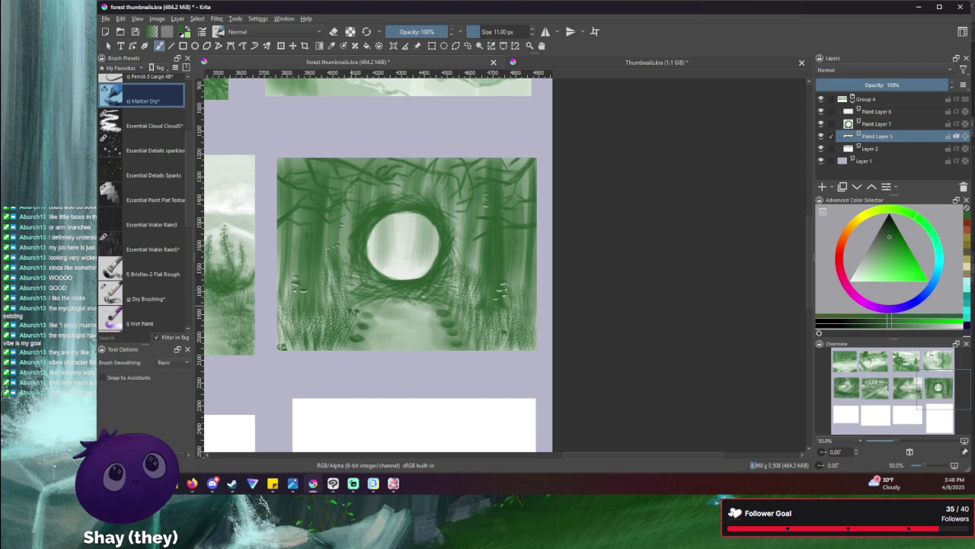
- Turn on erasing with a 5 px brush and lighten the undersides of the mushrooms beside the left stepping stones
scroll(336, 305, "up", 3)
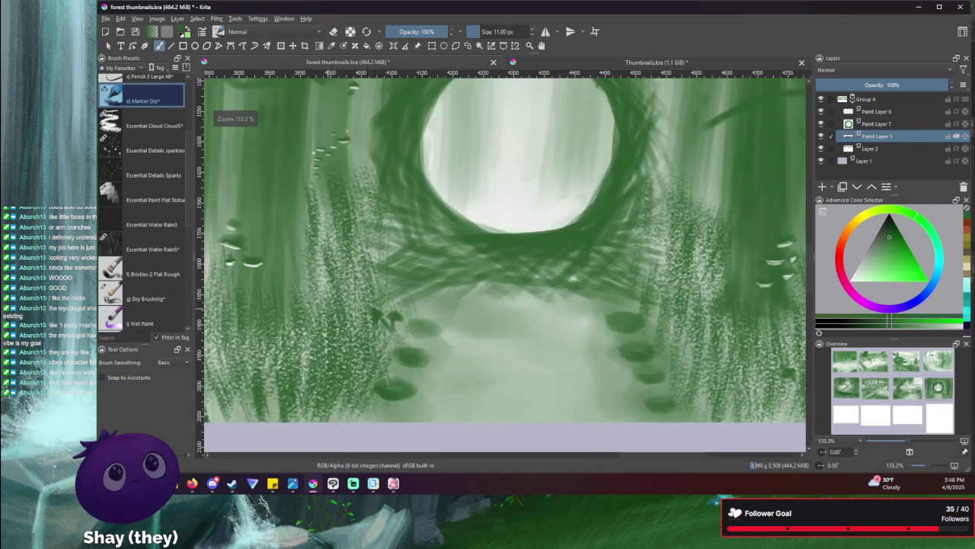
key("e")
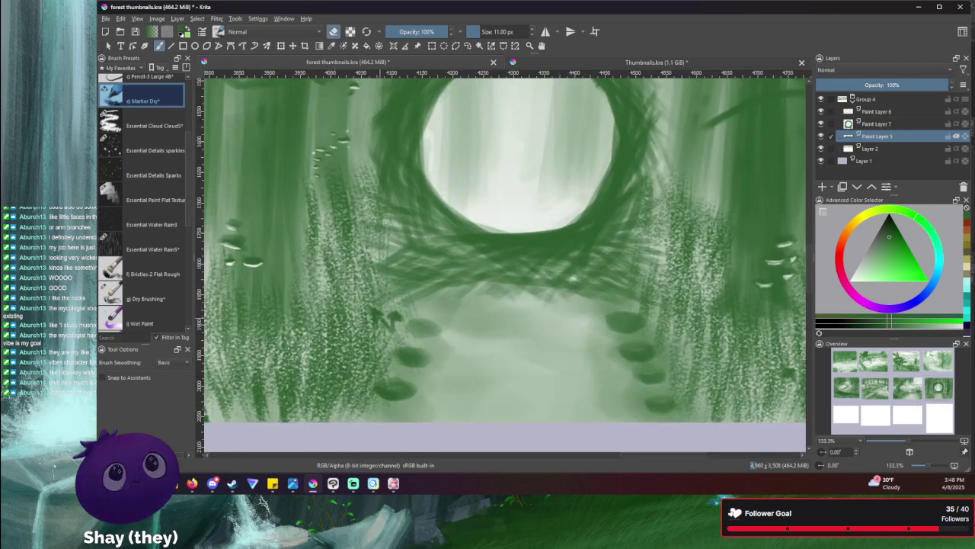
key("bracketleft")
key("bracketleft")
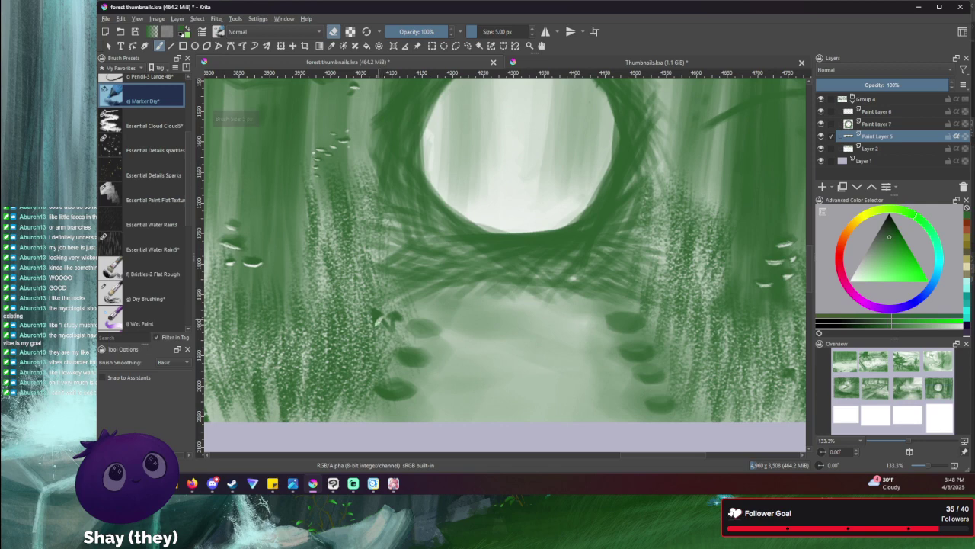
left_click_drag(390, 317, 397, 320)
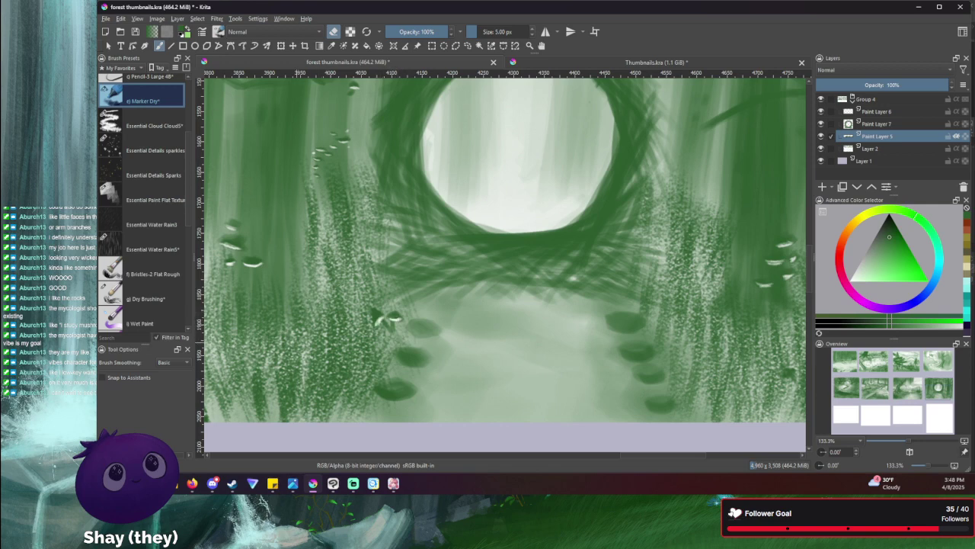
- Erase light undersides beneath the mushrooms in the lower-left corner and the single mushroom in the right-hand grass
left_click_drag(294, 344, 395, 295)
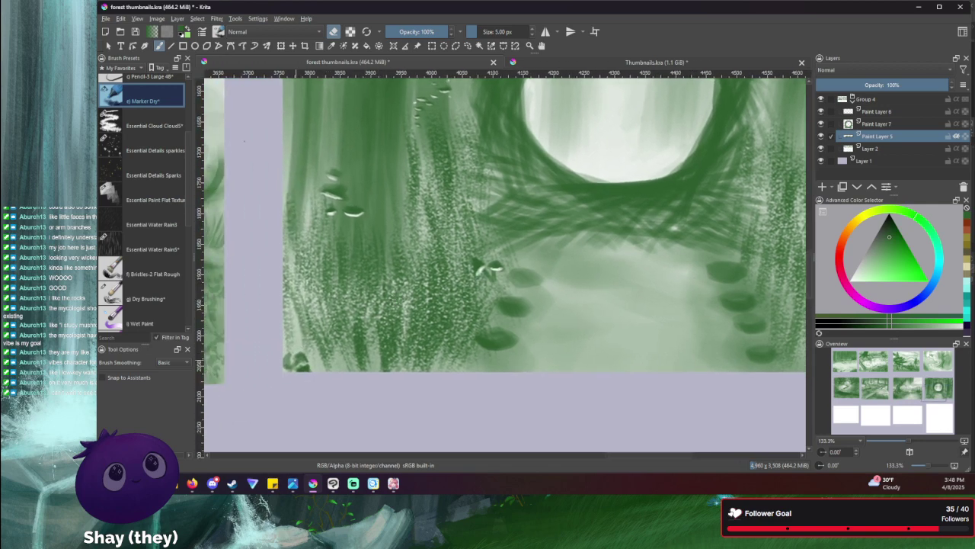
left_click_drag(298, 360, 300, 359)
left_click_drag(513, 330, 300, 342)
left_click_drag(669, 337, 678, 330)
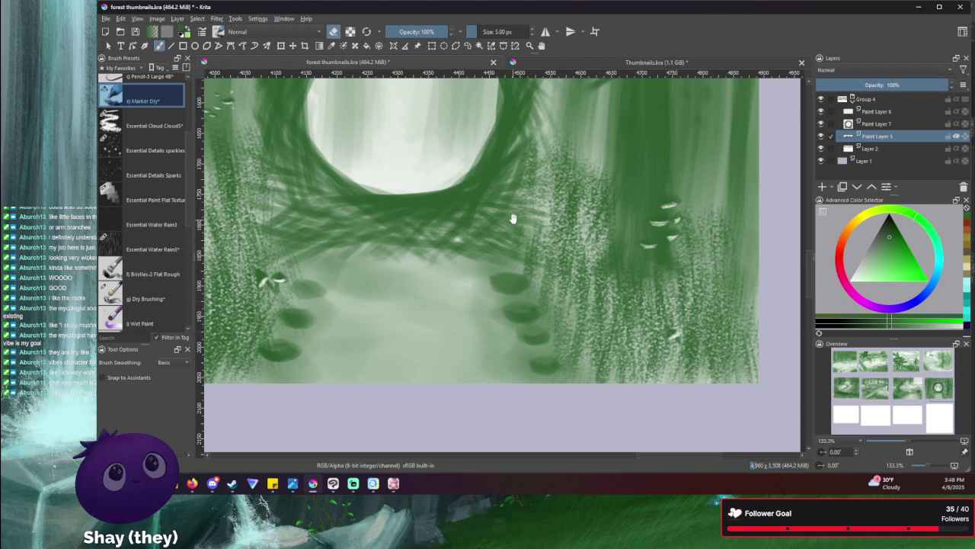
left_click_drag(513, 219, 525, 337)
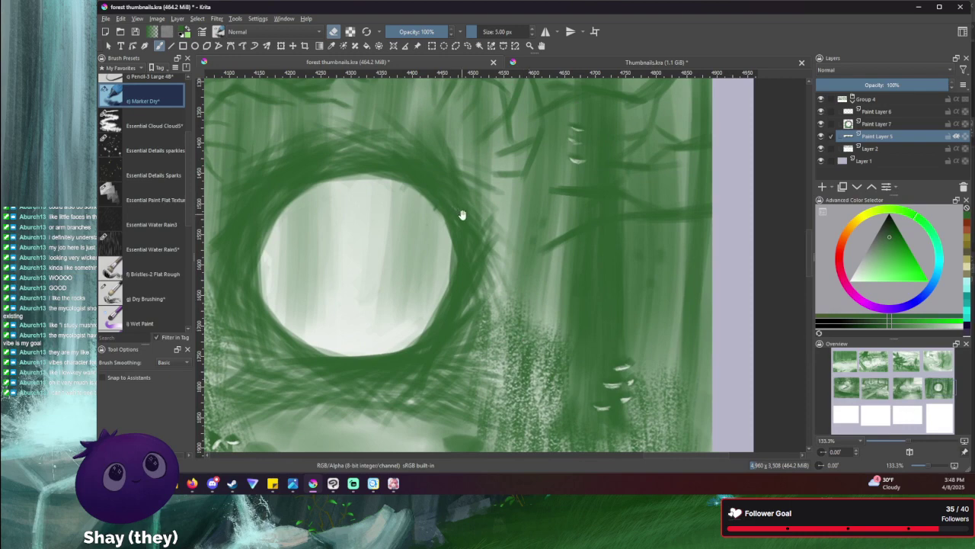
- Erase small light undersides beneath the mushrooms on the trunks around the portal, including those further down the right-hand trunk
left_click_drag(461, 213, 561, 272)
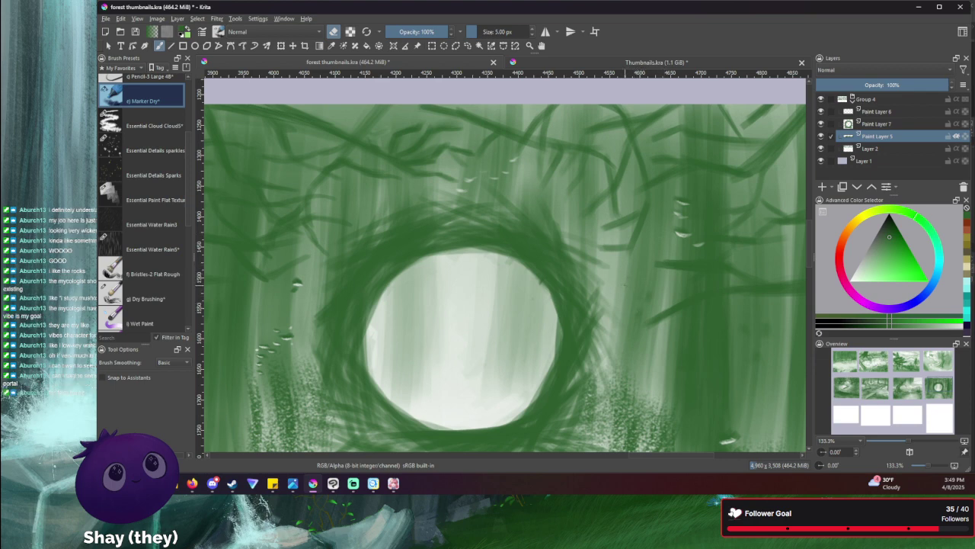
left_click_drag(370, 211, 343, 135)
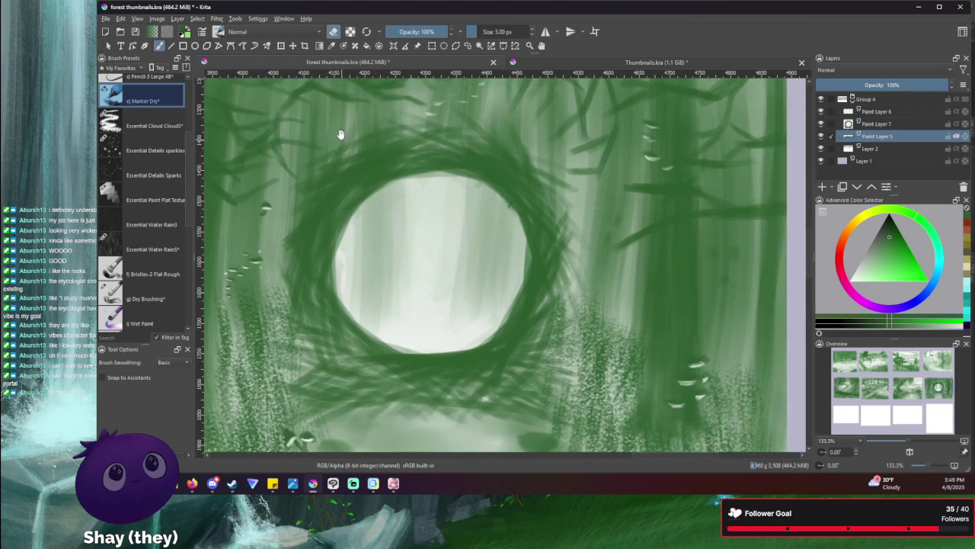
left_click_drag(538, 212, 527, 157)
left_click_drag(539, 254, 521, 269)
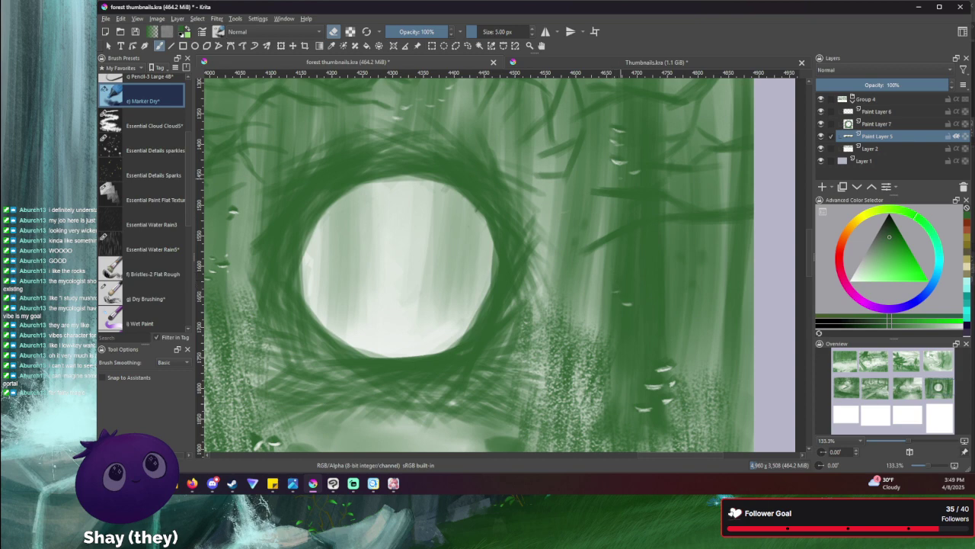
- Examine the portal thumbnail as a whole and compare it with the other thumbnails on the sheet
key("minus")
key("minus")
key("minus")
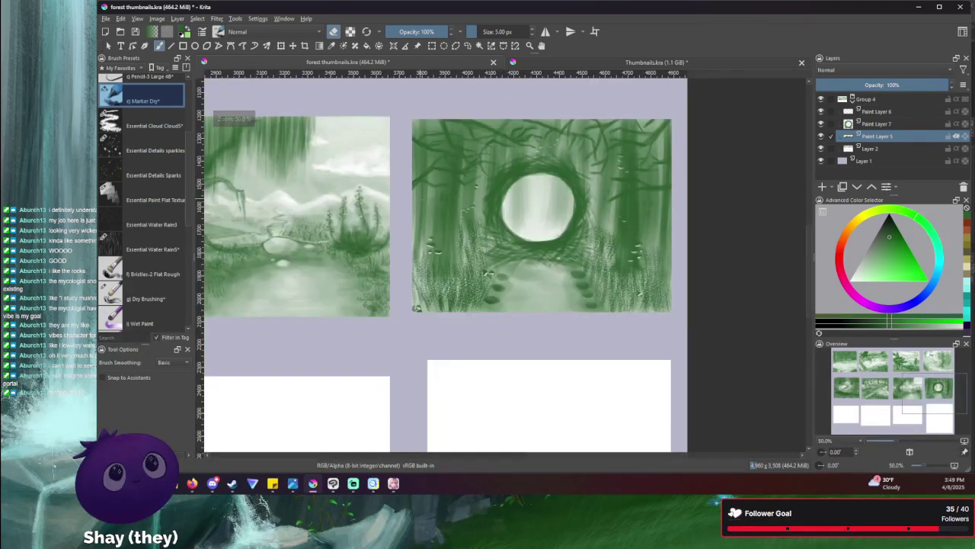
key("plus")
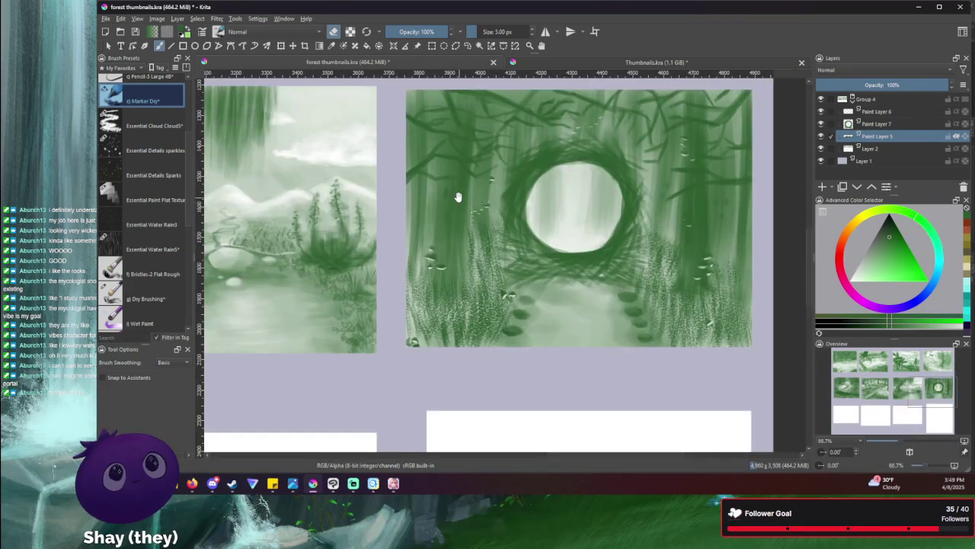
left_click_drag(458, 198, 409, 227)
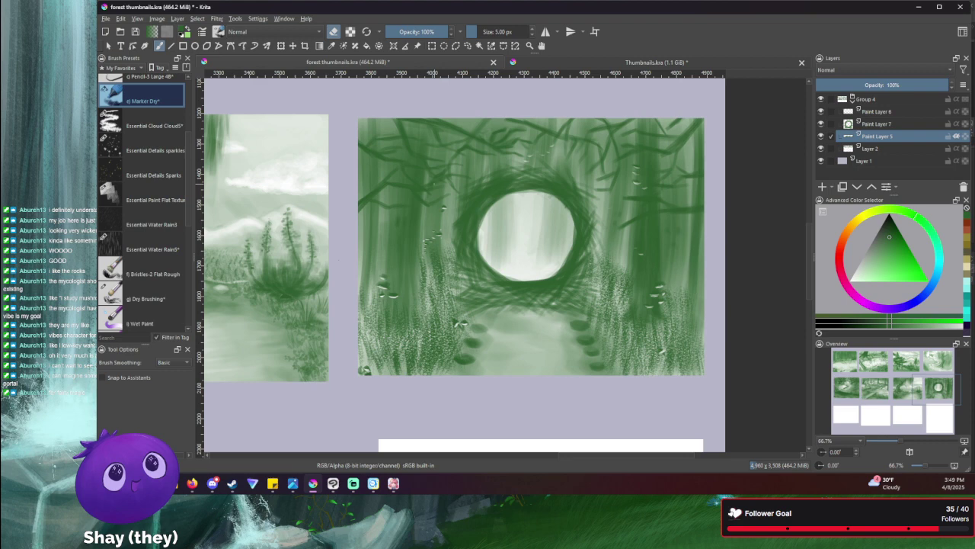
mouse_move(504, 228)
left_mouse_down()
mouse_move(534, 218)
mouse_move(526, 245)
mouse_move(544, 226)
left_mouse_up()
key("ctrl+z")
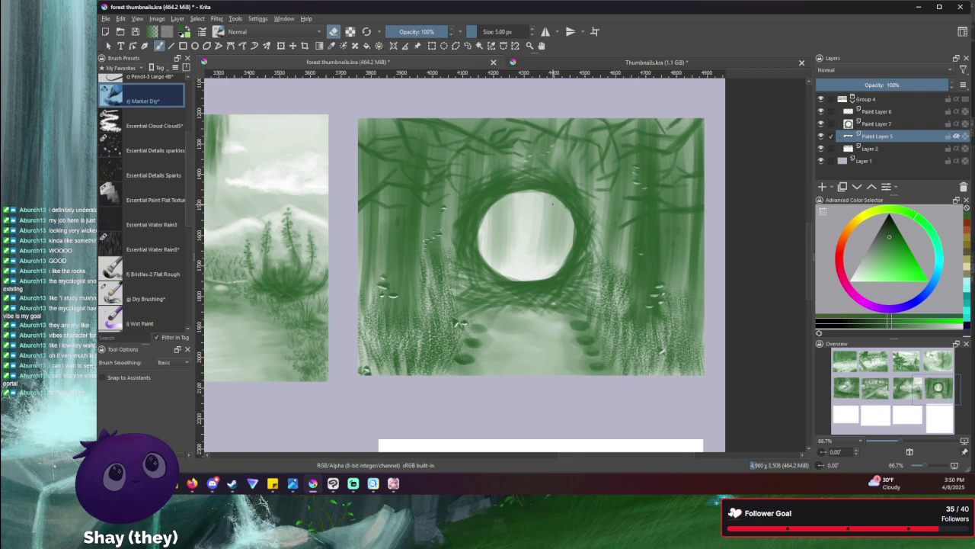
scroll(553, 203, "down", 3)
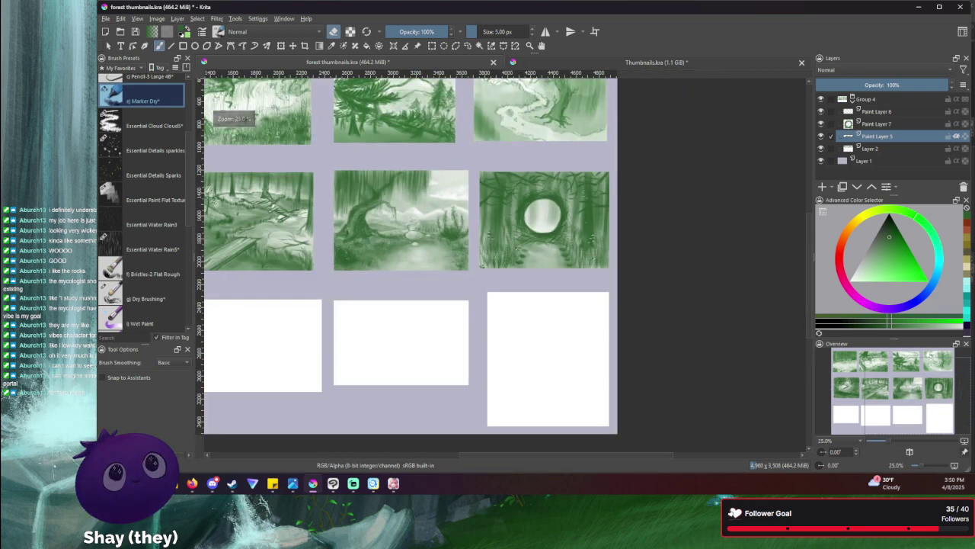
scroll(551, 210, "down", 1)
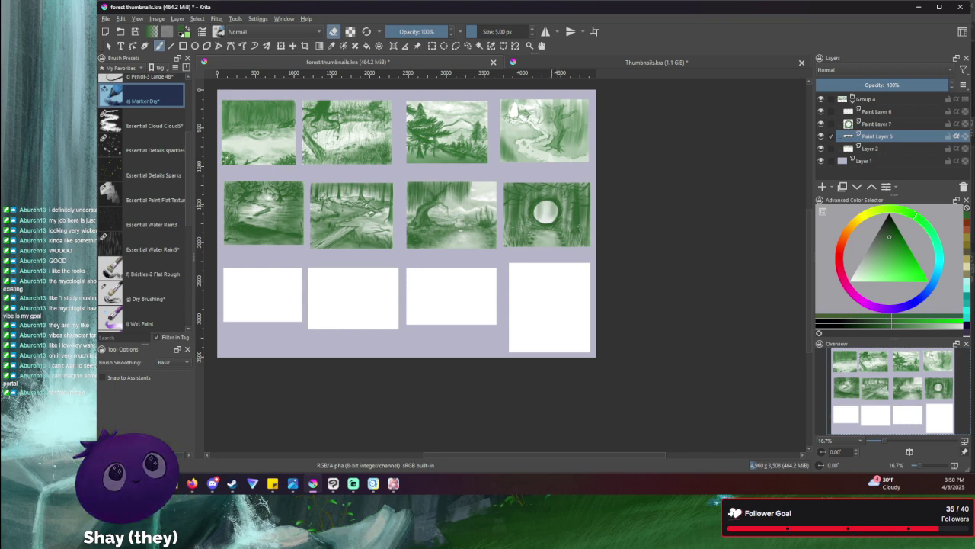
- Select a rectangular area about 1087 × 777 px around the first empty thumbnail in the sheet's bottom row
left_click_drag(305, 343, 460, 347)
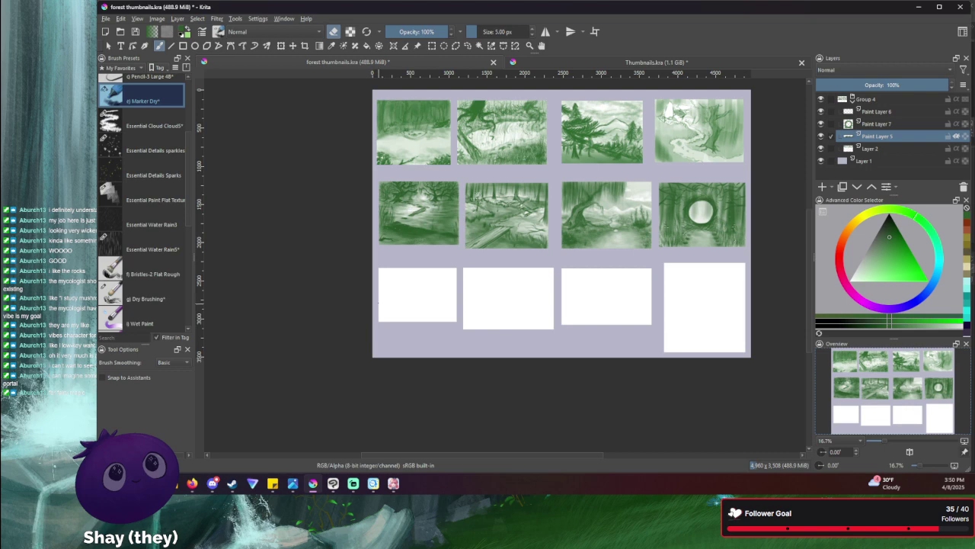
scroll(379, 300, "up", 4)
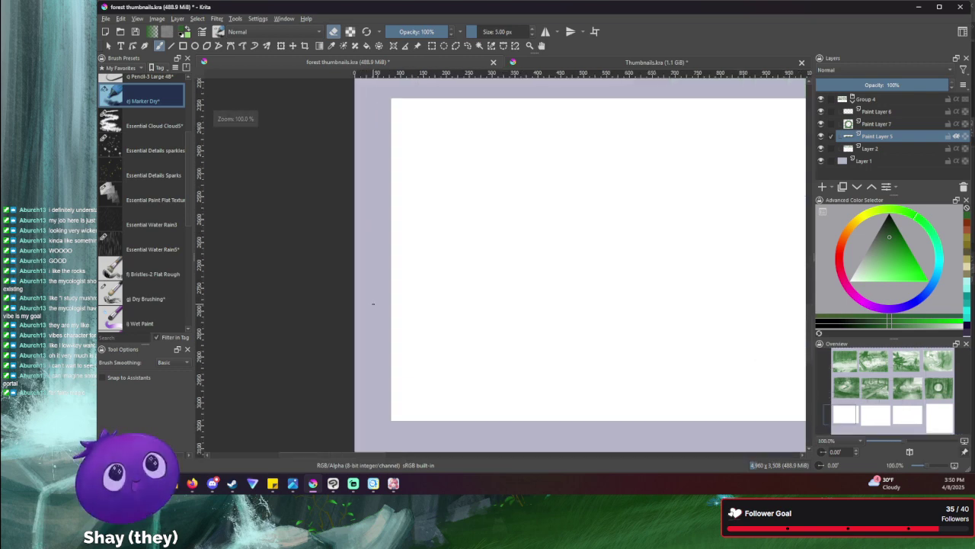
left_click_drag(421, 286, 343, 266)
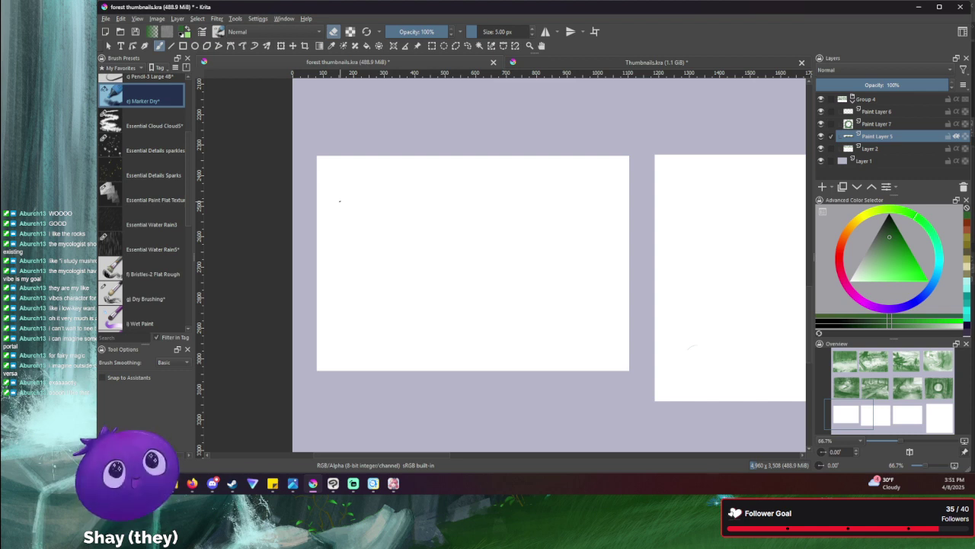
left_click(432, 45)
left_click_drag(635, 147, 303, 383)
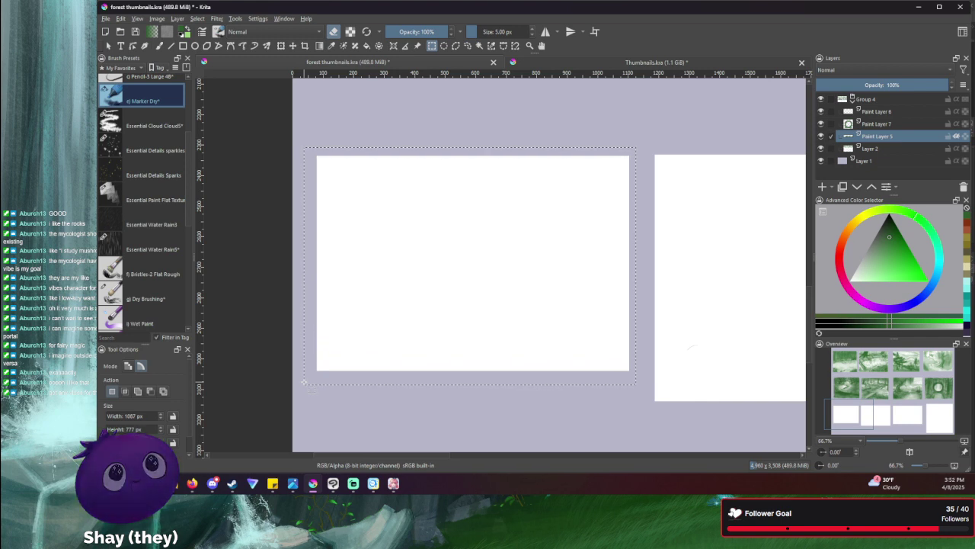
- Set the freehand brush to 133.40 px and turn off erasing for painting the selected thumbnail
left_click_drag(477, 32, 501, 30)
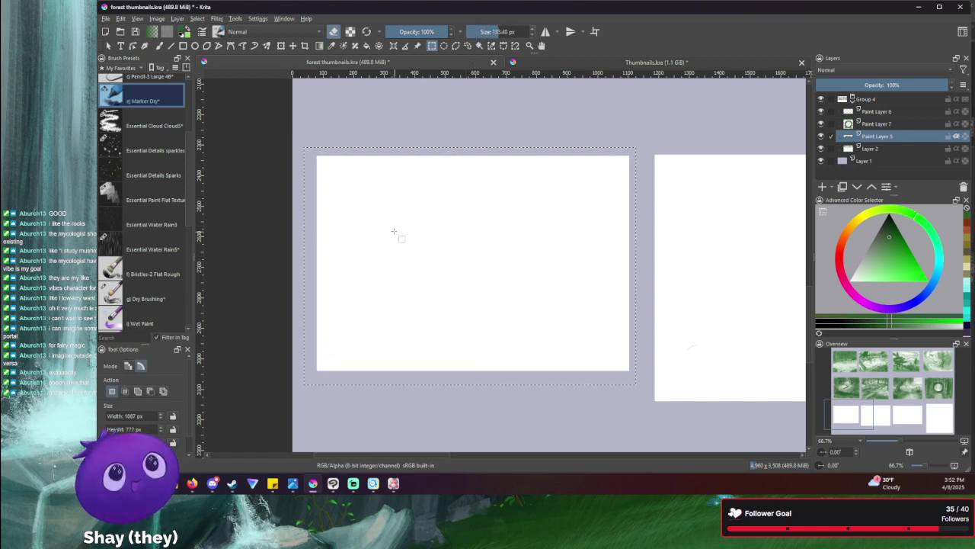
key("b")
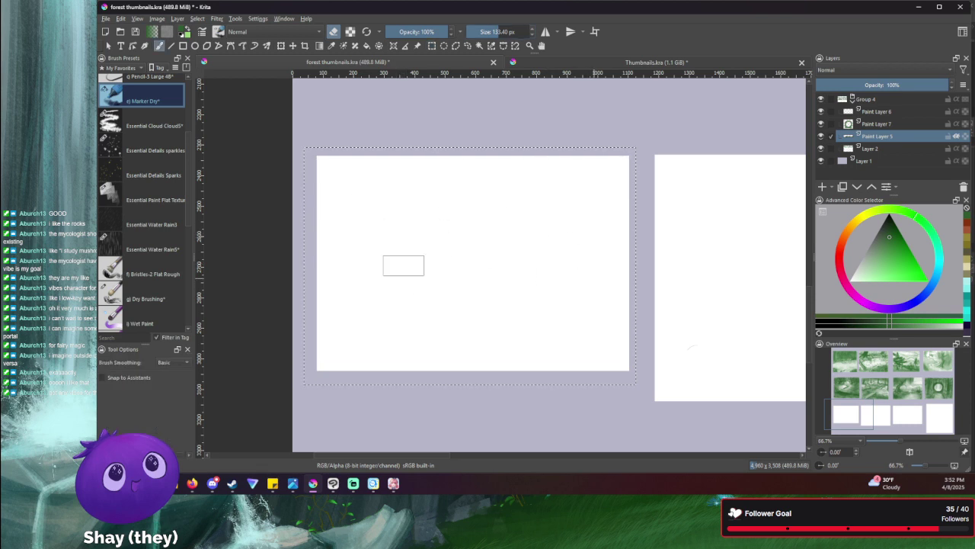
key("e")
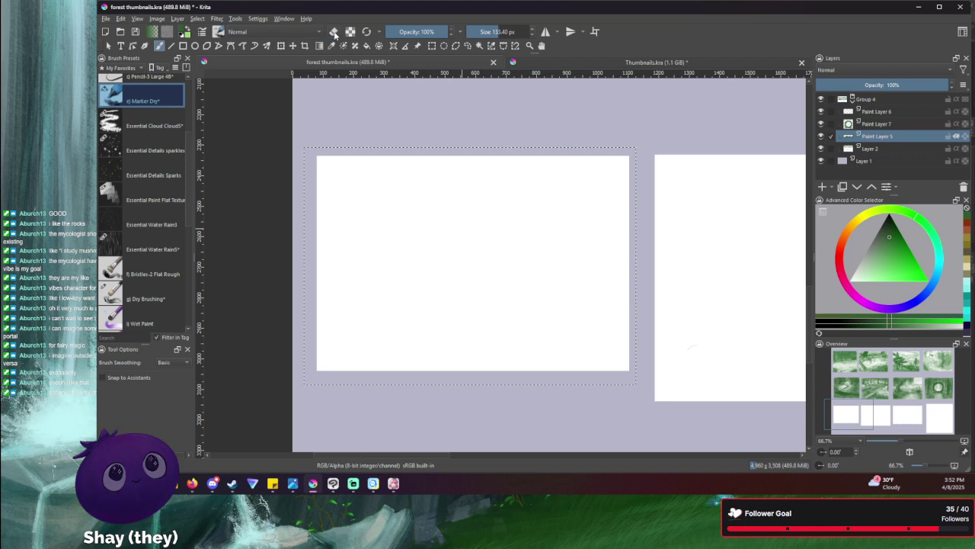
mouse_move(577, 270)
left_mouse_down()
mouse_move(551, 209)
mouse_move(479, 244)
left_mouse_up()
mouse_move(409, 303)
left_mouse_down()
mouse_move(424, 235)
mouse_move(526, 189)
left_mouse_up()
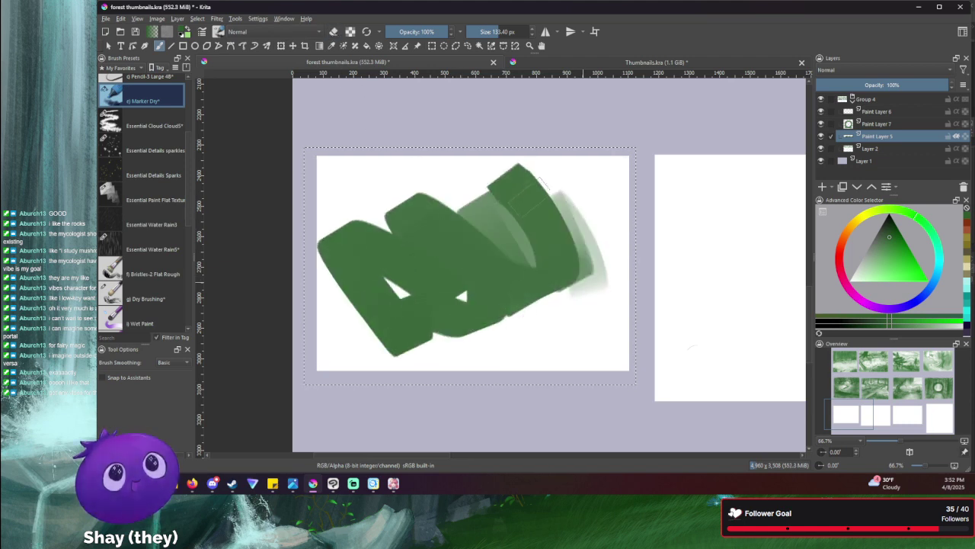
key("Delete")
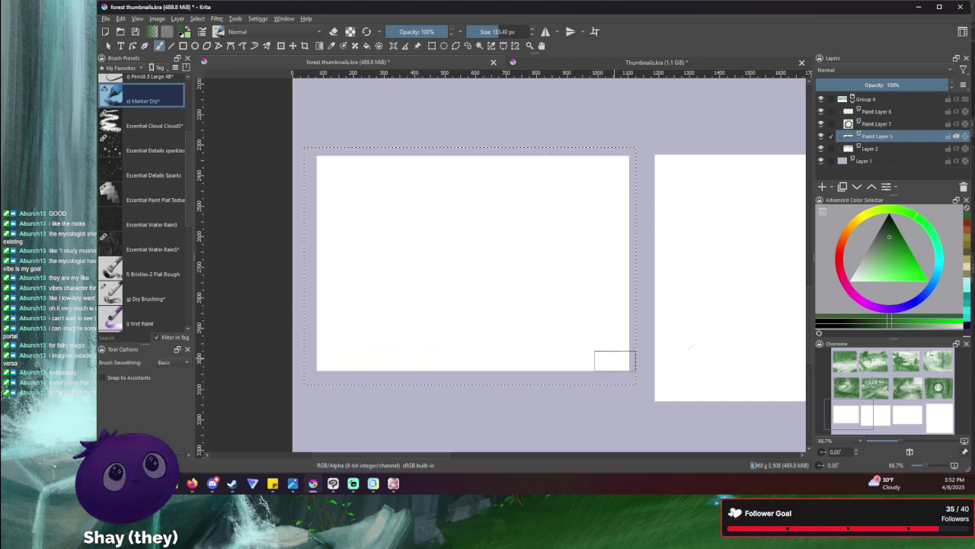
- Try a misty green ground band along the bottom edge of the selected thumbnail, erase it and switch back to painting
mouse_move(559, 315)
left_mouse_down()
mouse_move(589, 368)
mouse_move(541, 316)
mouse_move(580, 369)
mouse_move(524, 311)
mouse_move(570, 380)
mouse_move(493, 304)
mouse_move(556, 387)
mouse_move(457, 300)
left_mouse_up()
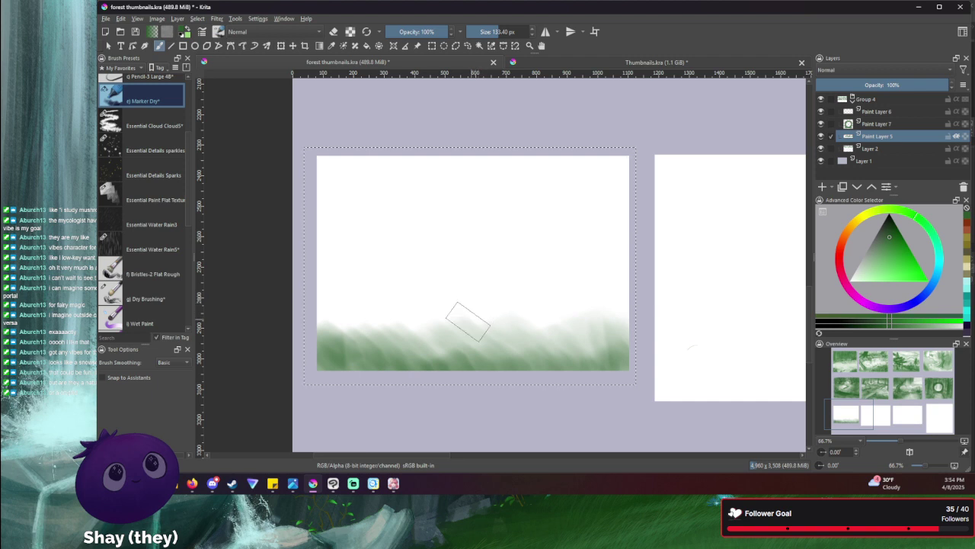
left_click(335, 31)
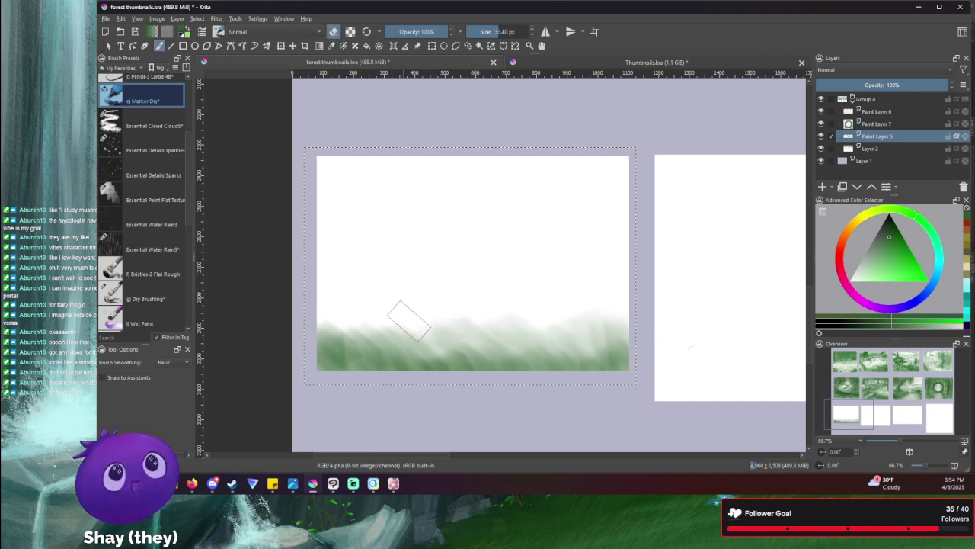
left_click_drag(398, 324, 361, 333)
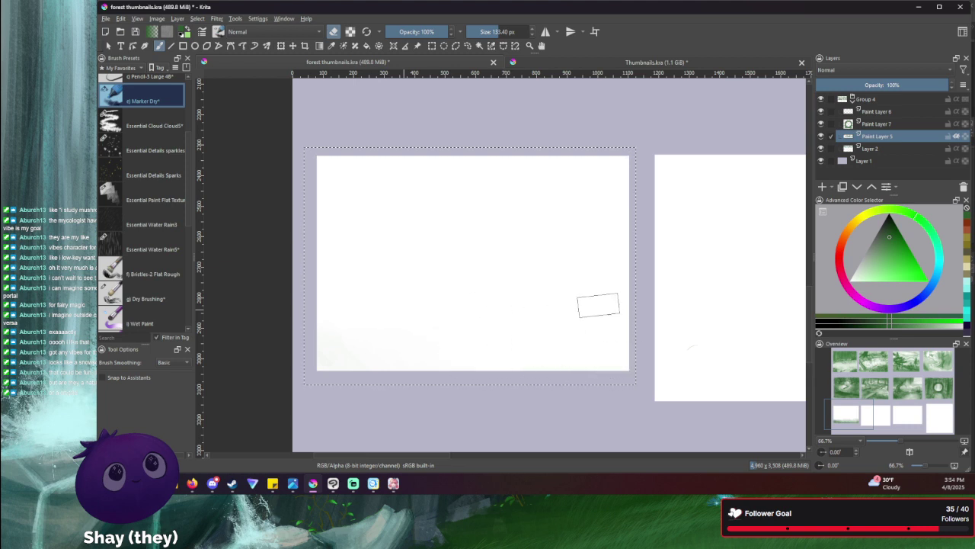
left_click(333, 31)
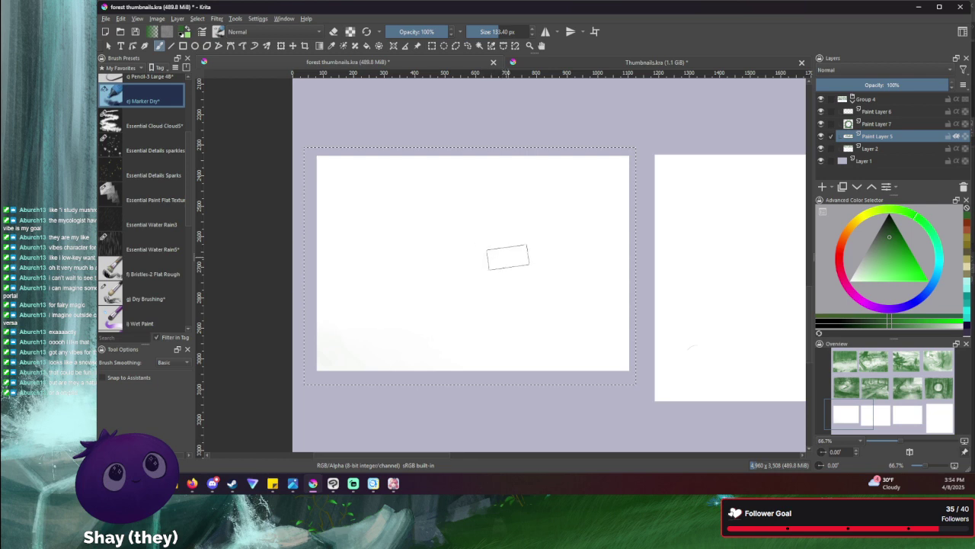
- Block in staggered bands of soft horizontal green strokes from the middle of the selected thumbnail down to its lower edge
left_click_drag(499, 256, 480, 257)
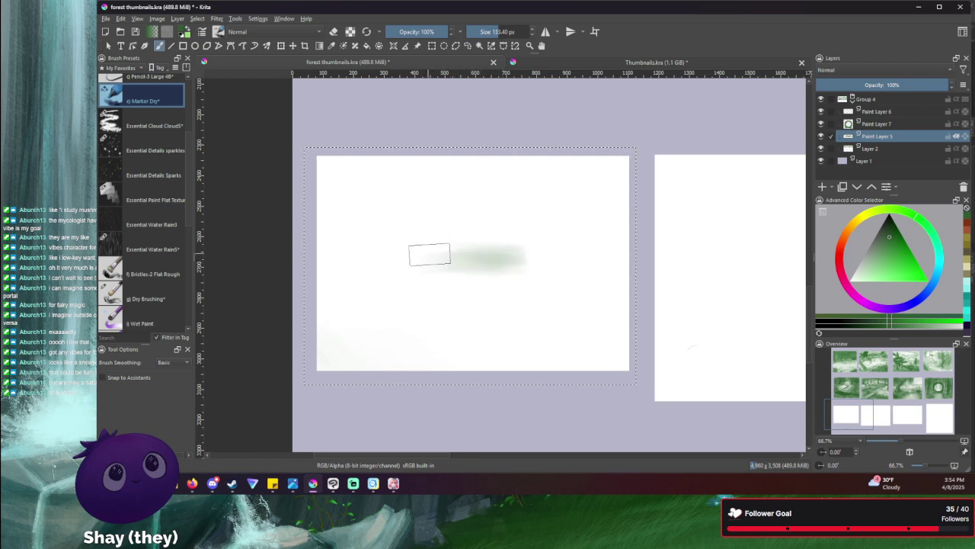
mouse_move(435, 258)
left_mouse_down()
mouse_move(497, 268)
mouse_move(493, 279)
mouse_move(513, 281)
mouse_move(420, 280)
mouse_move(471, 286)
left_mouse_up()
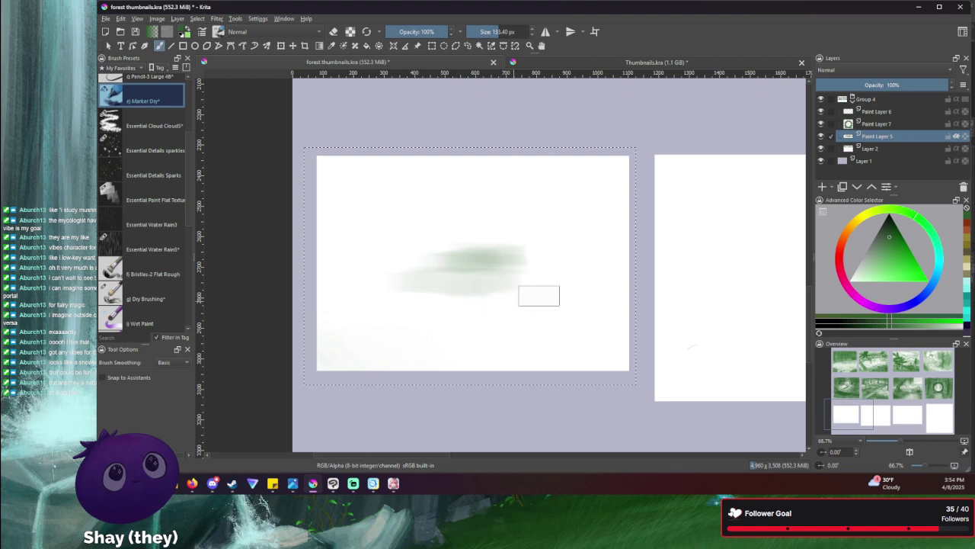
left_click_drag(544, 302, 529, 310)
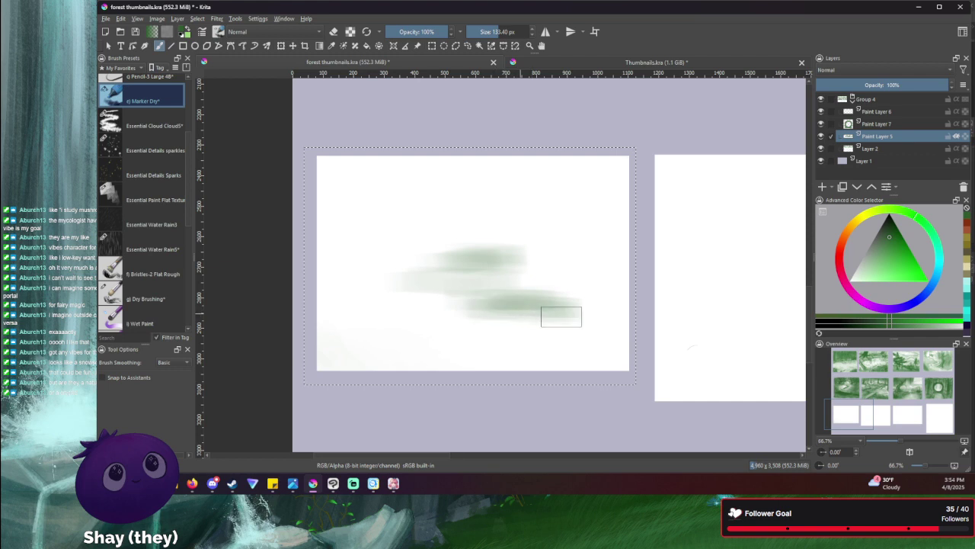
left_click_drag(583, 323, 517, 326)
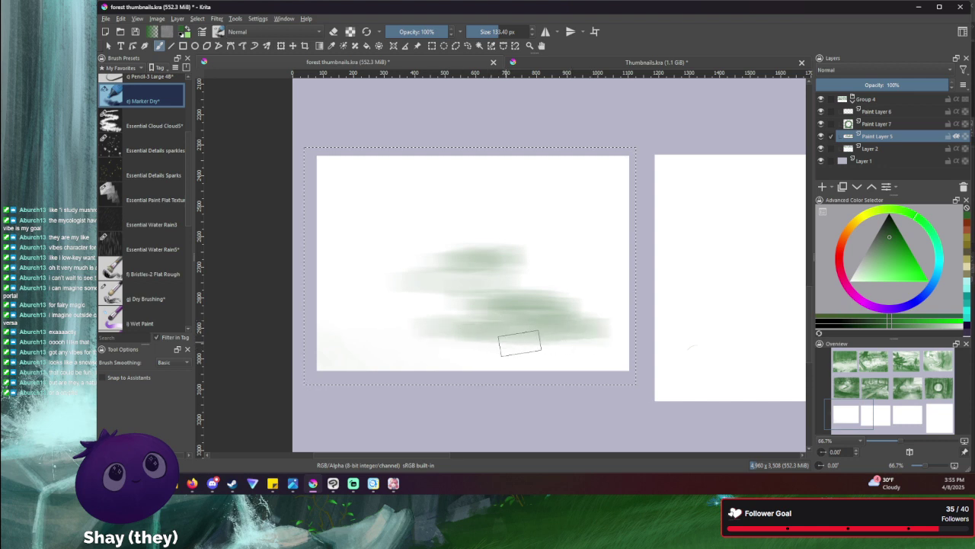
left_click_drag(473, 337, 452, 341)
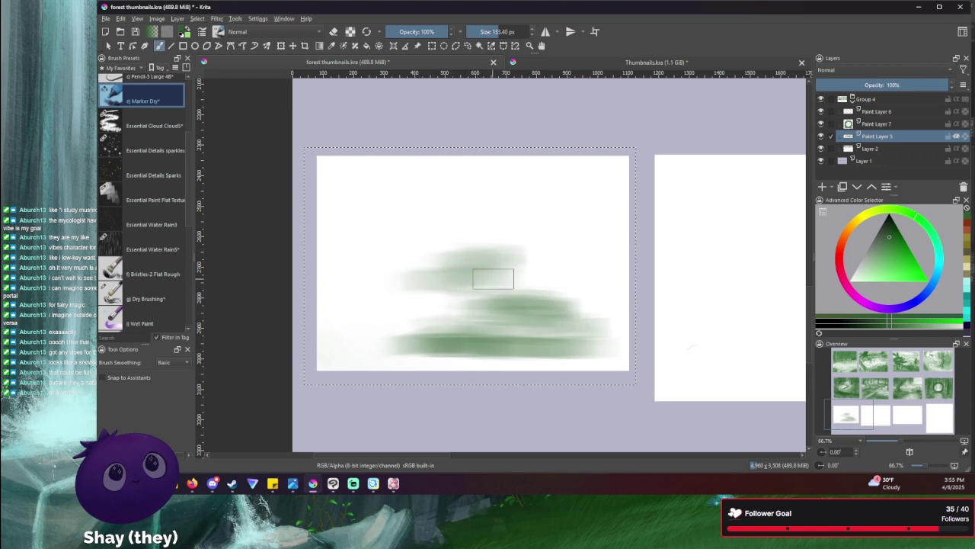
mouse_move(427, 276)
left_mouse_down()
mouse_move(459, 282)
mouse_move(424, 278)
left_mouse_up()
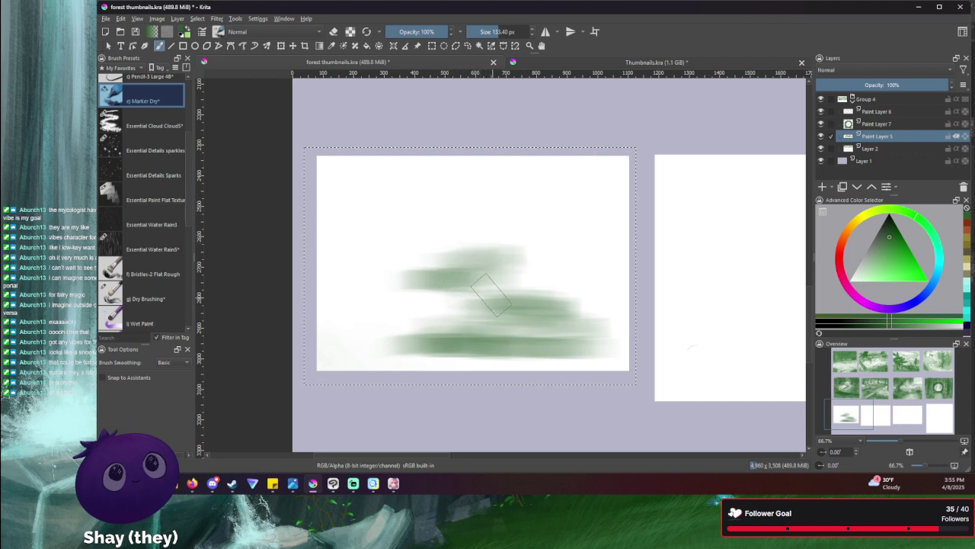
- Reduce the brush to 28 px and paint narrower, darker horizontal strokes along the edges and tops of the green bands
key("bracketleft")
key("bracketleft")
key("bracketleft")
key("bracketleft")
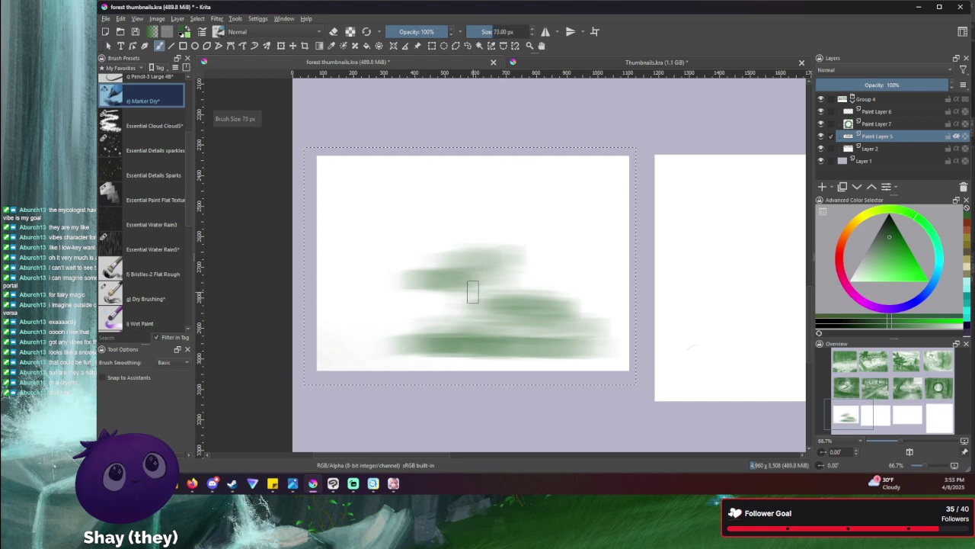
key("bracketleft")
key("bracketleft")
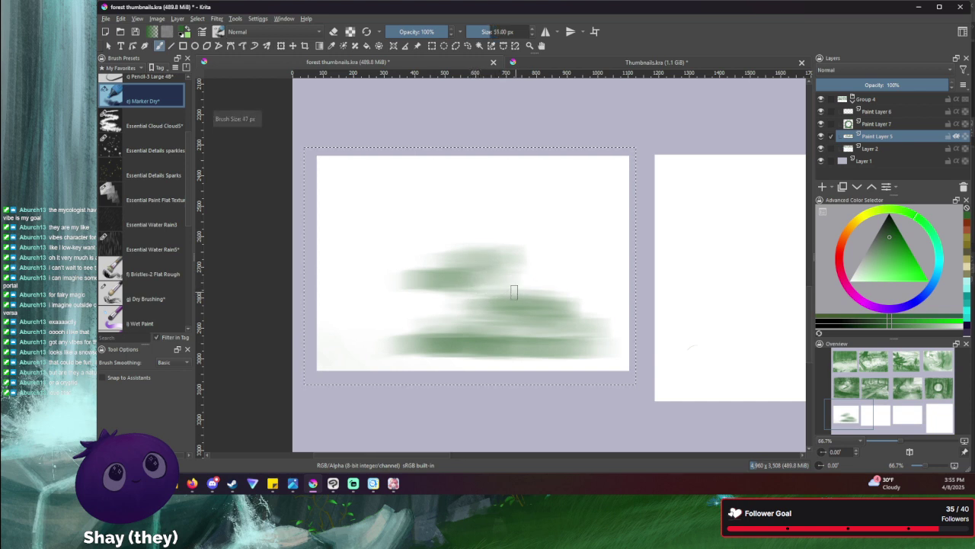
key("bracketleft")
key("bracketleft")
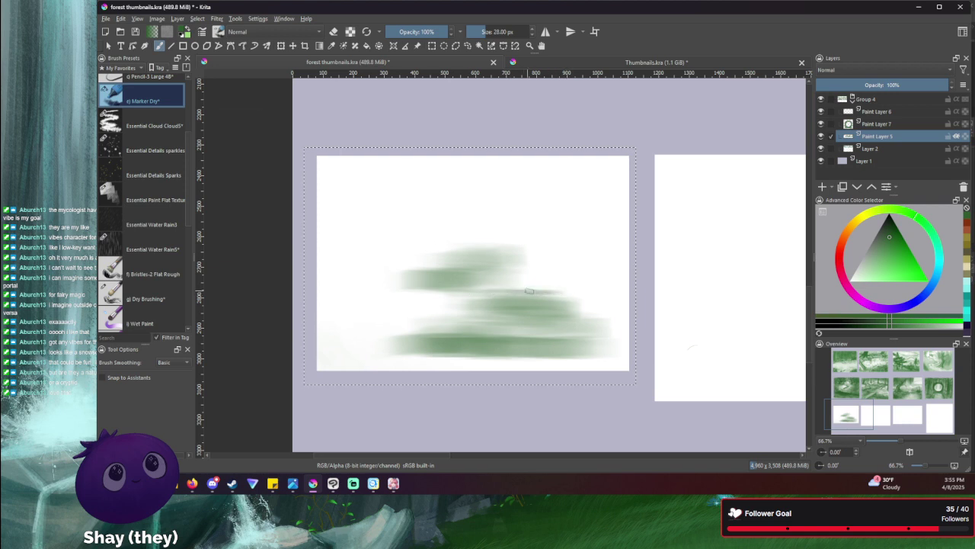
mouse_move(529, 291)
left_mouse_down()
mouse_move(478, 293)
mouse_move(506, 290)
left_mouse_up()
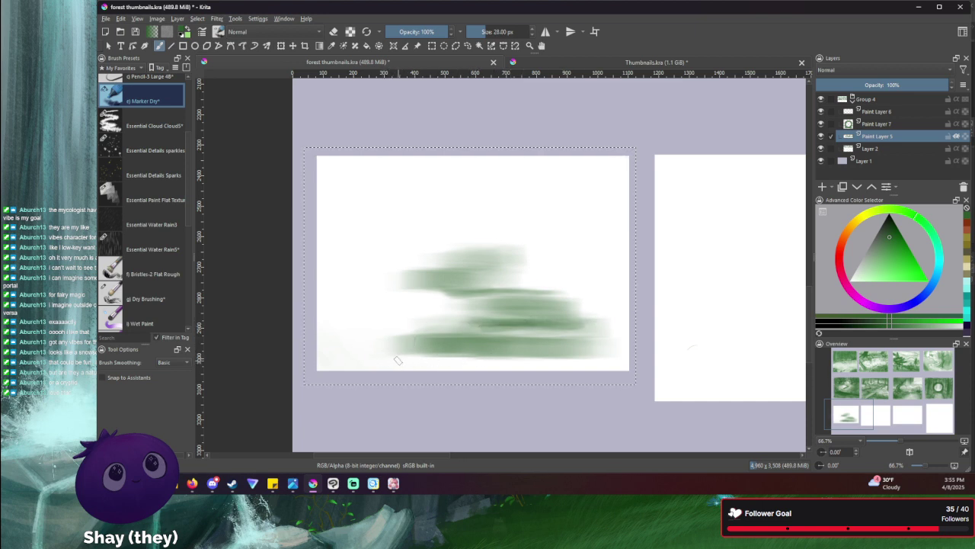
left_click_drag(480, 361, 397, 360)
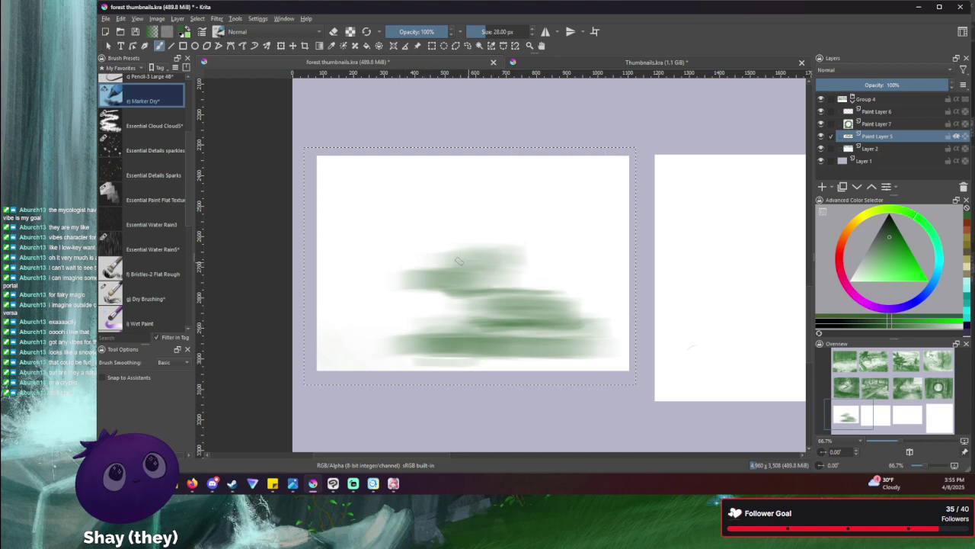
mouse_move(492, 262)
left_mouse_down()
mouse_move(446, 262)
mouse_move(522, 268)
left_mouse_up()
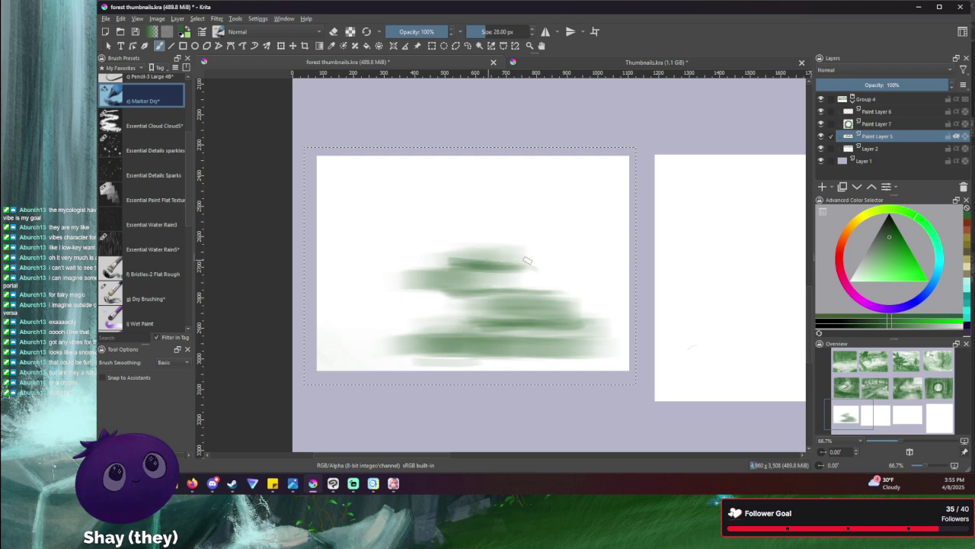
left_click_drag(527, 260, 545, 260)
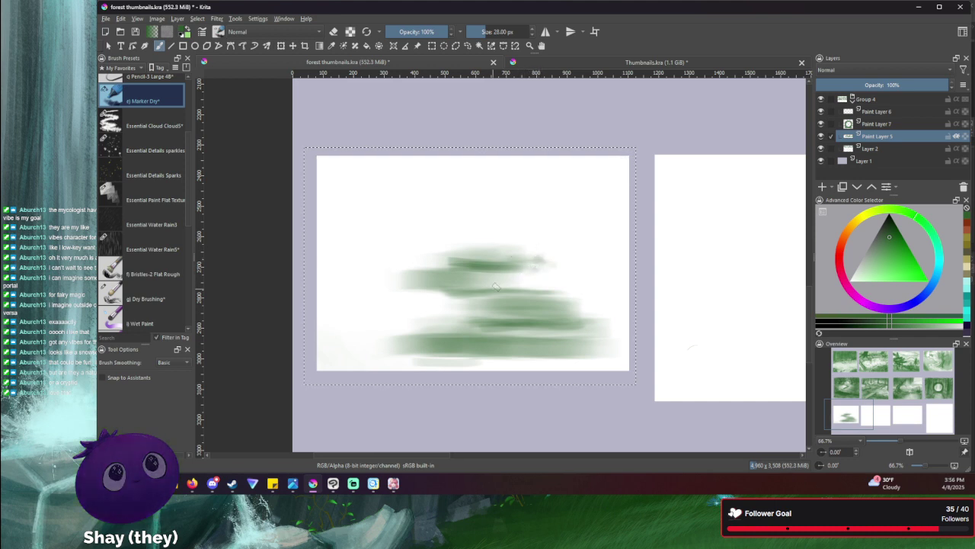
key("]")
mouse_move(549, 279)
left_mouse_down()
mouse_move(542, 271)
mouse_move(536, 283)
mouse_move(516, 265)
left_mouse_up()
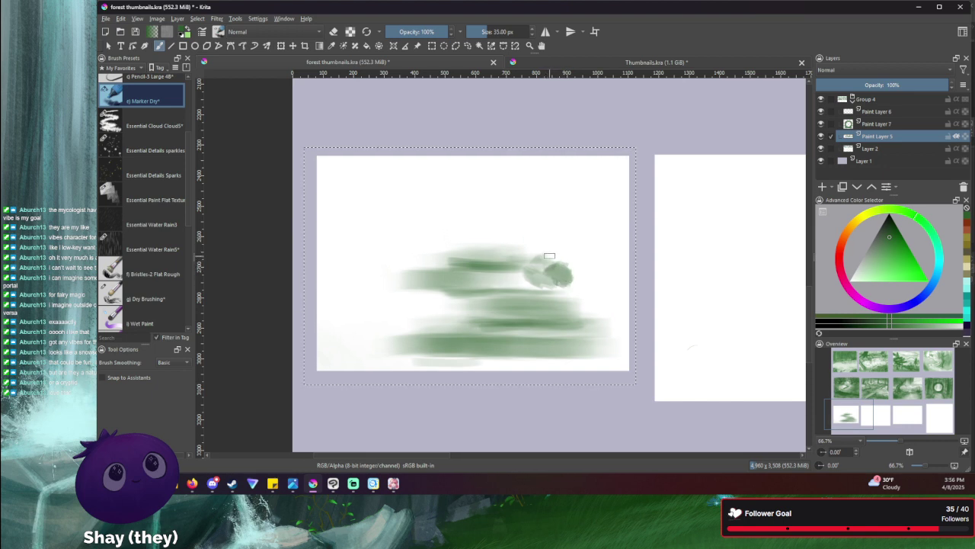
key("bracketleft")
left_click_drag(563, 261, 537, 243)
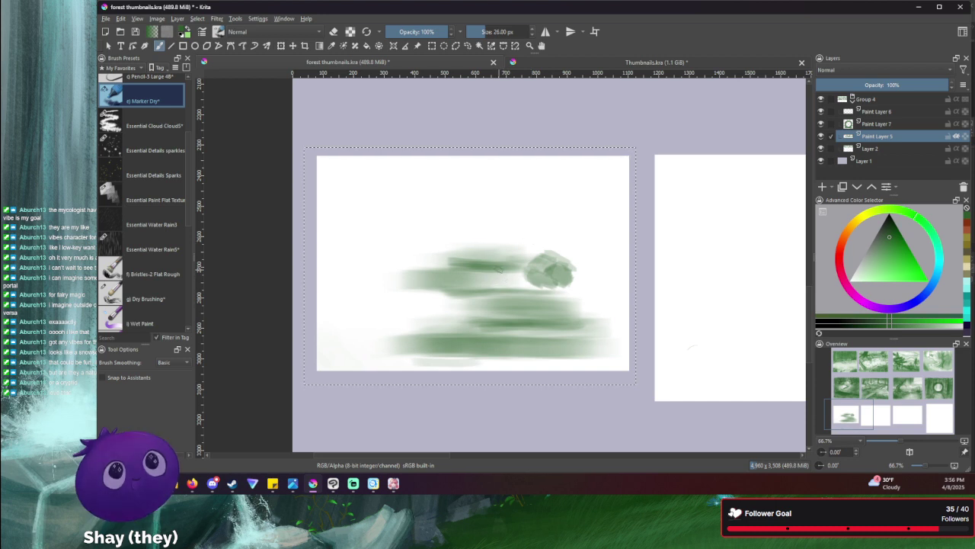
key("ctrl+z")
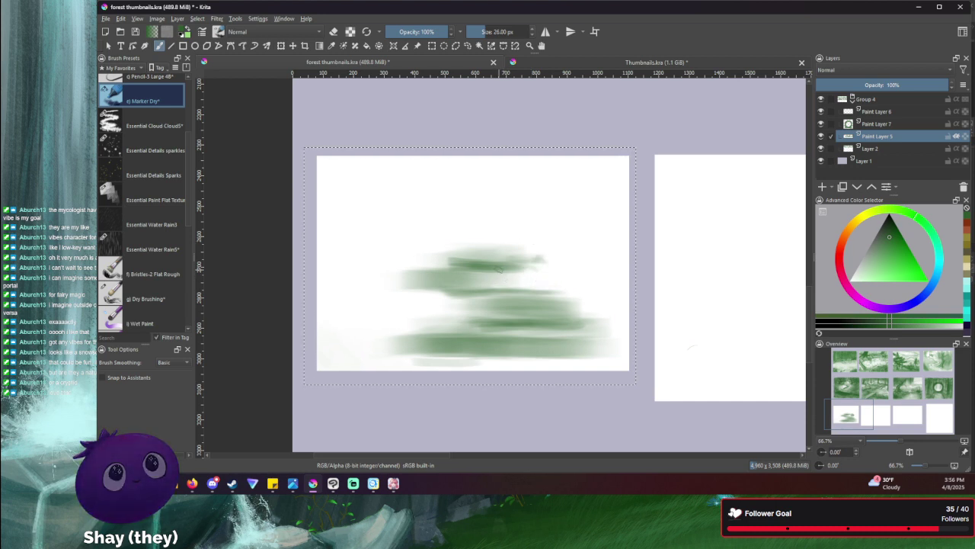
- Reduce the brush to 10 px and draw a thin angular rock outline beside the upper green bands
key("bracketleft")
key("bracketleft")
key("bracketleft")
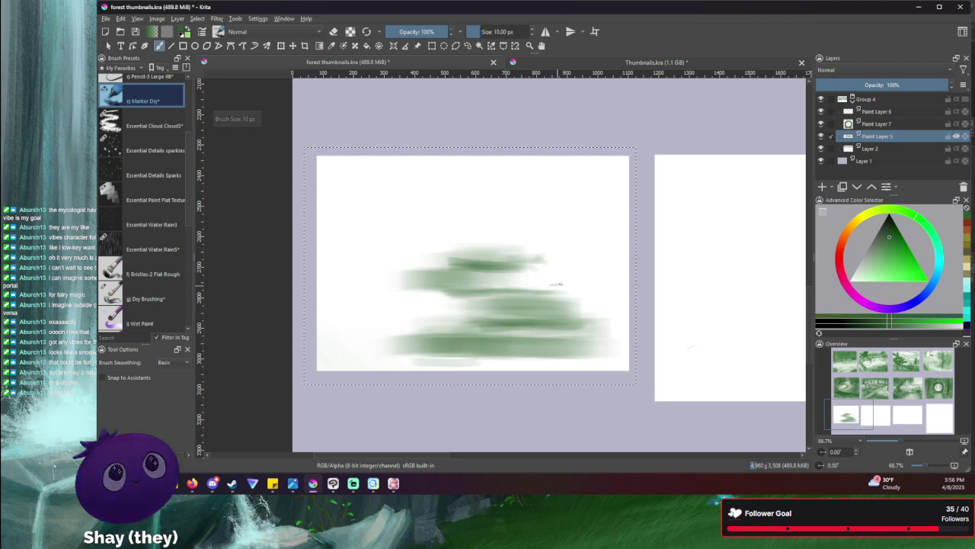
mouse_move(534, 283)
left_mouse_down()
mouse_move(520, 268)
mouse_move(562, 262)
mouse_move(538, 262)
left_mouse_up()
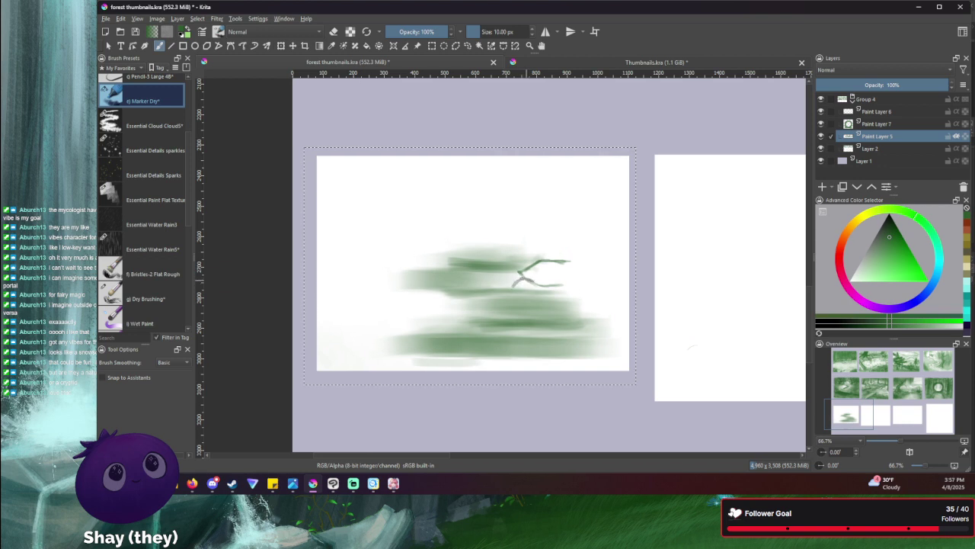
left_click_drag(512, 283, 561, 287)
- Enlarge the brush to 30 px and paint a pale rounded mass above the topmost green band
key("bracketright")
key("bracketright")
key("bracketright")
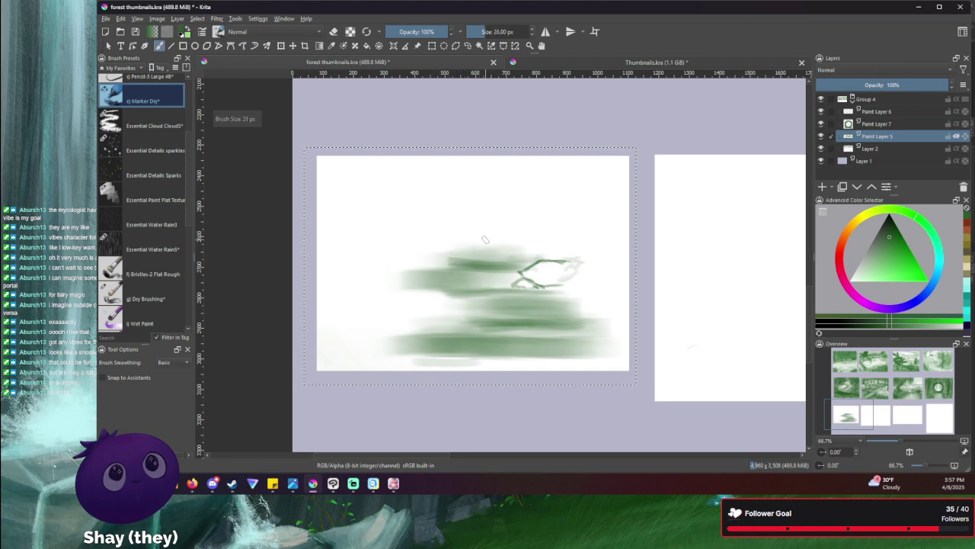
key("bracketright")
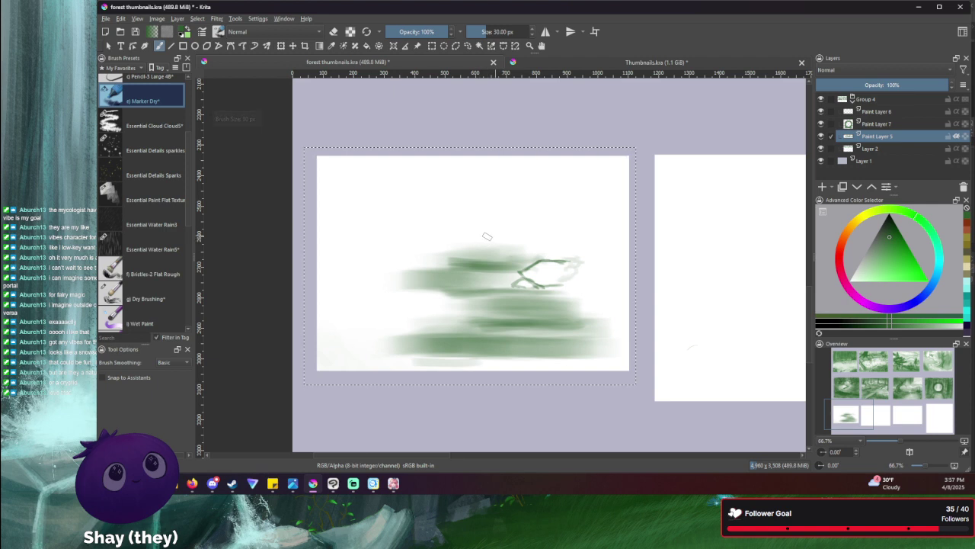
mouse_move(503, 235)
left_mouse_down()
mouse_move(433, 239)
mouse_move(496, 246)
mouse_move(426, 239)
left_mouse_up()
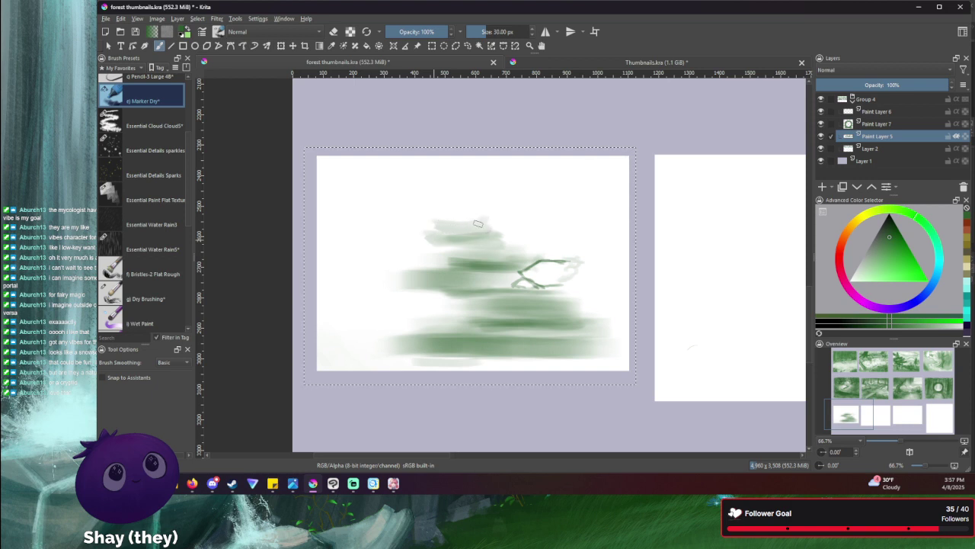
left_click_drag(495, 196, 486, 196)
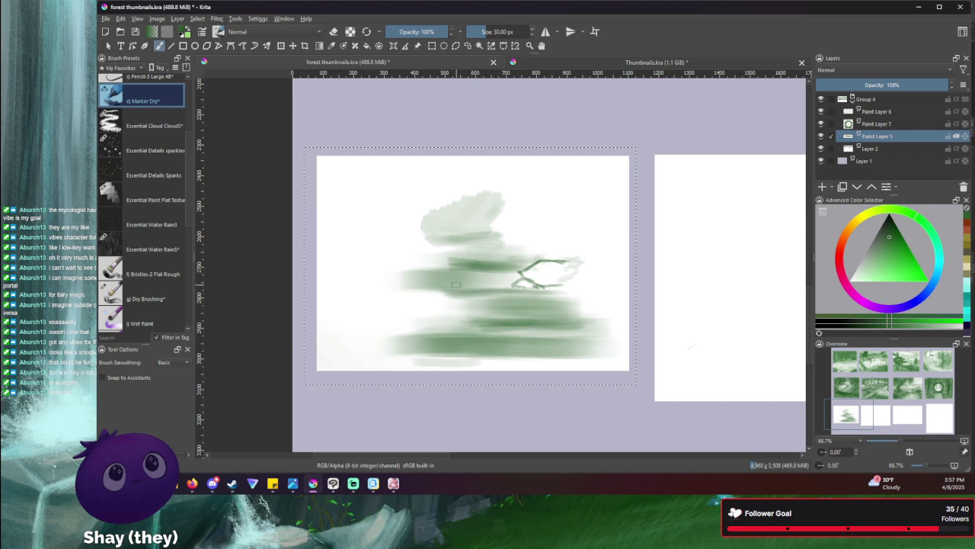
- Enlarge the brush to 78 px and paint a soft green foliage slope from the small rock outline down to the thumbnail's right edge
key("bracketleft")
key("bracketleft")
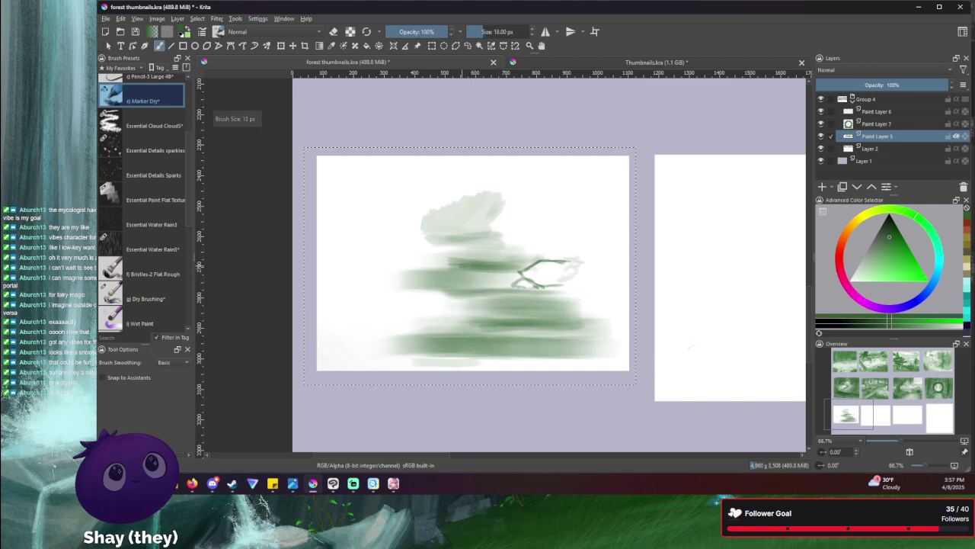
key("bracketleft")
key("bracketleft")
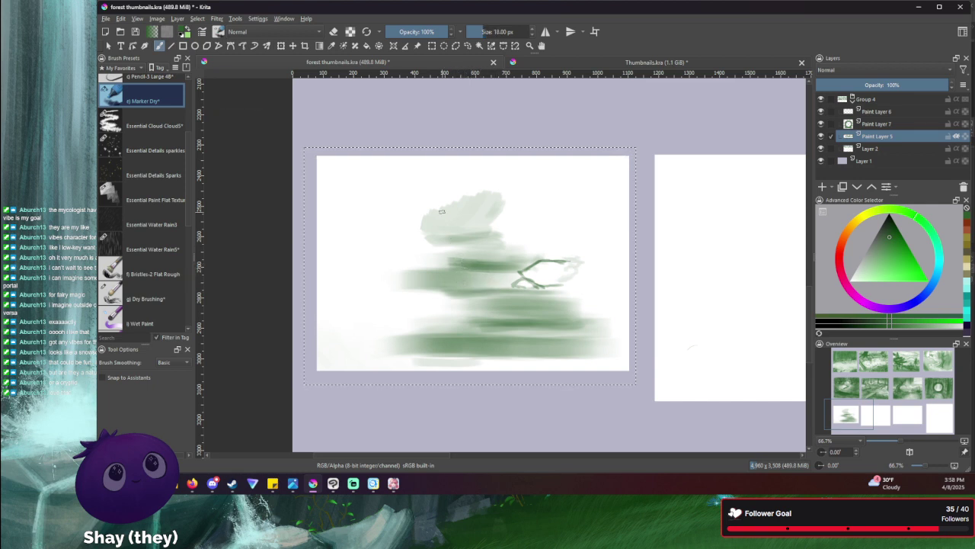
key("bracketright")
key("bracketright")
key("bracketright")
key("bracketright")
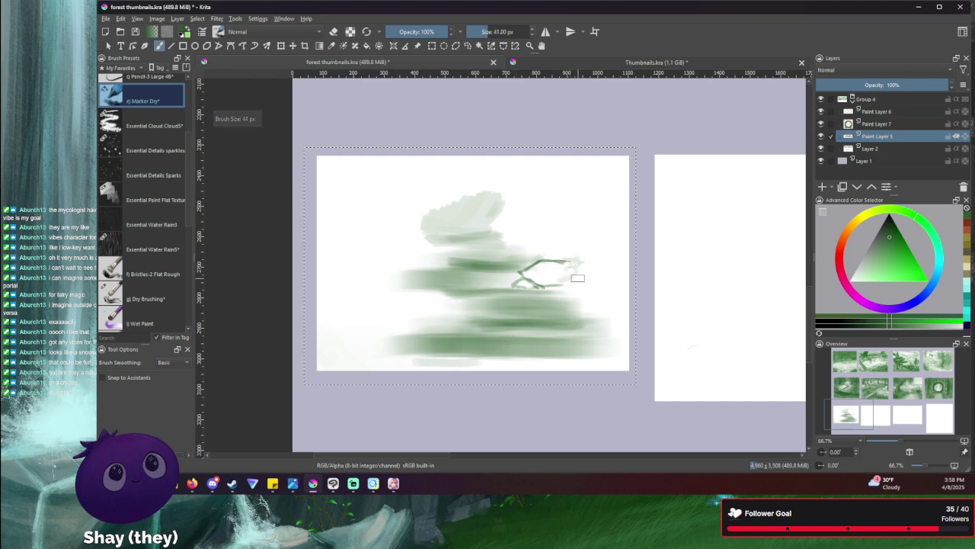
key("bracketright")
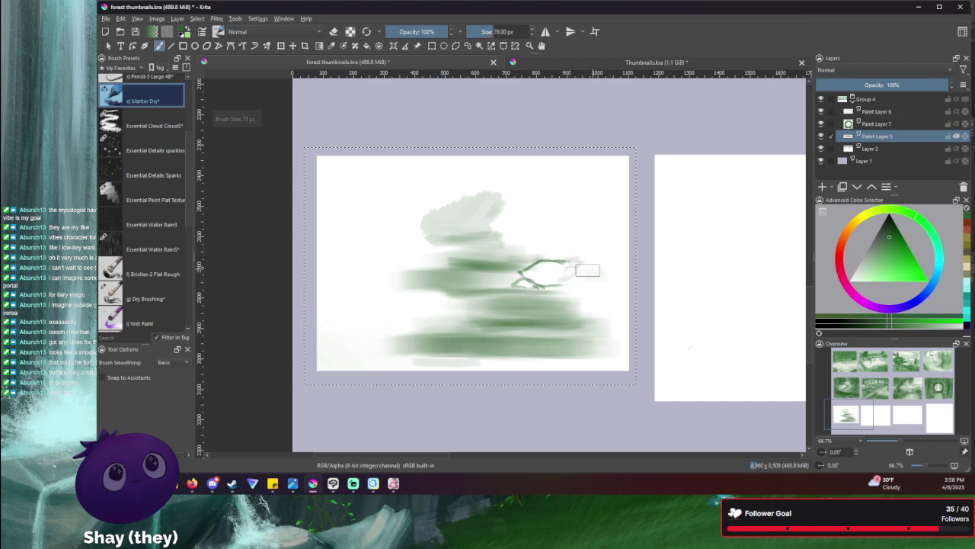
mouse_move(585, 272)
left_mouse_down()
mouse_move(572, 294)
mouse_move(589, 291)
mouse_move(628, 328)
left_mouse_up()
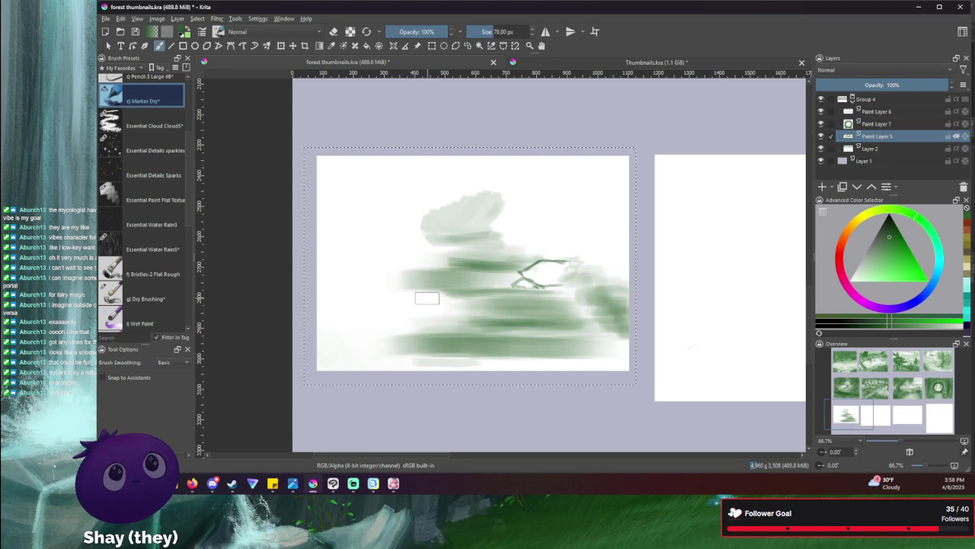
- Undo a trial dab, reduce the brush to 20 px and outline a large rounded rock left of the lower bands
left_click_drag(453, 303, 430, 292)
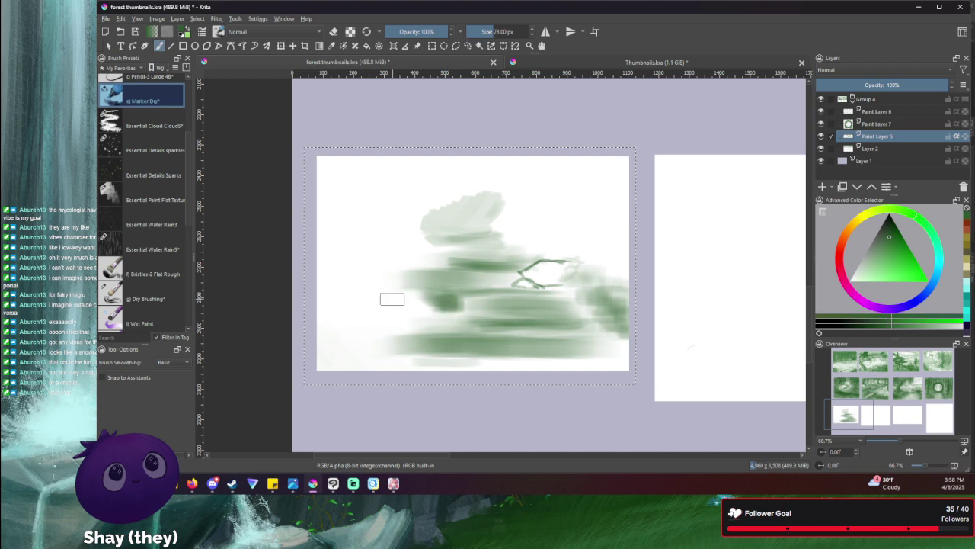
key("ctrl+z")
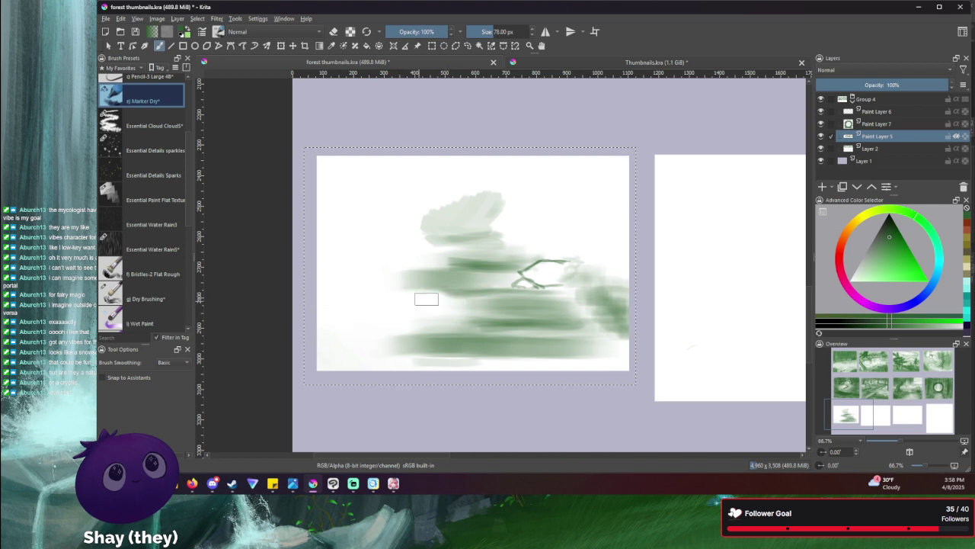
key("bracketleft")
key("bracketleft")
key("bracketleft")
key("bracketleft")
key("bracketleft")
key("bracketleft")
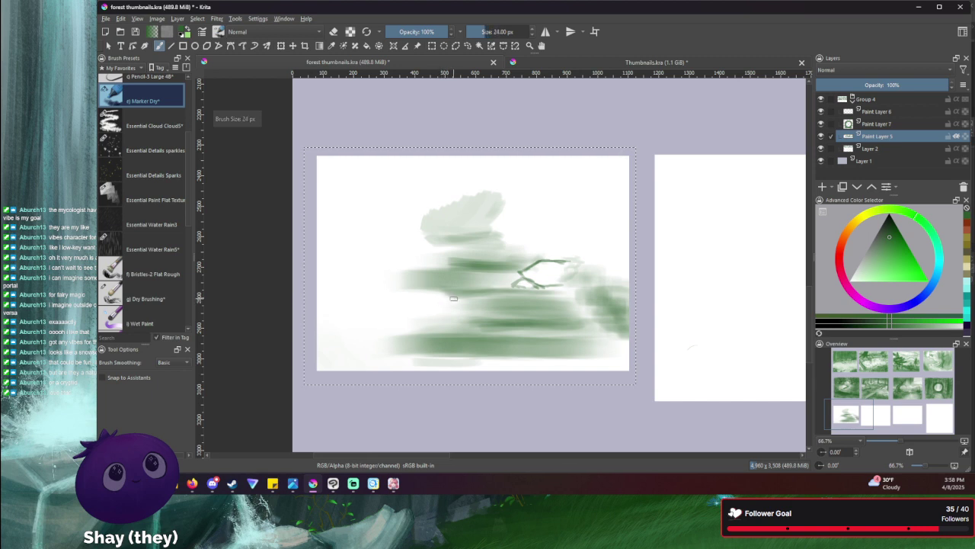
key("bracketleft")
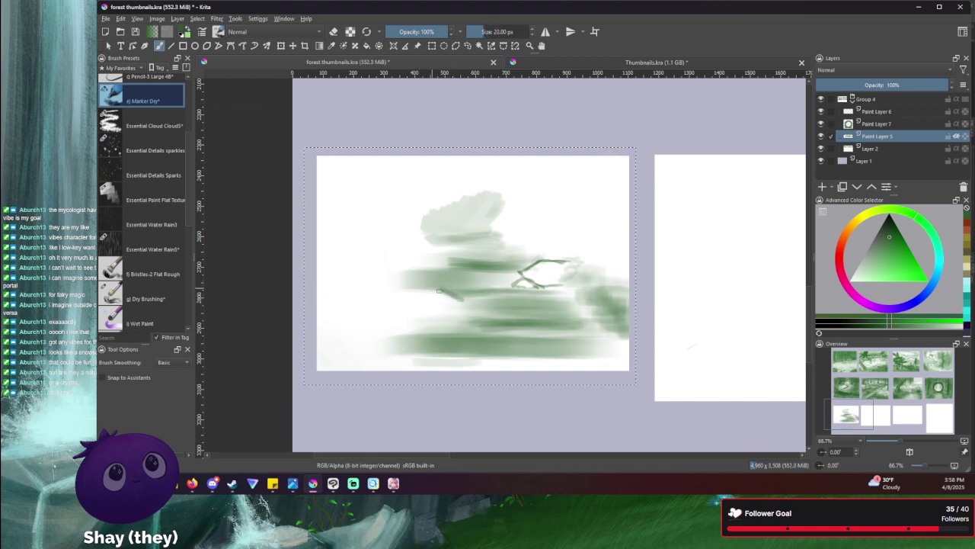
mouse_move(409, 286)
left_mouse_down()
mouse_move(442, 290)
mouse_move(392, 288)
left_mouse_up()
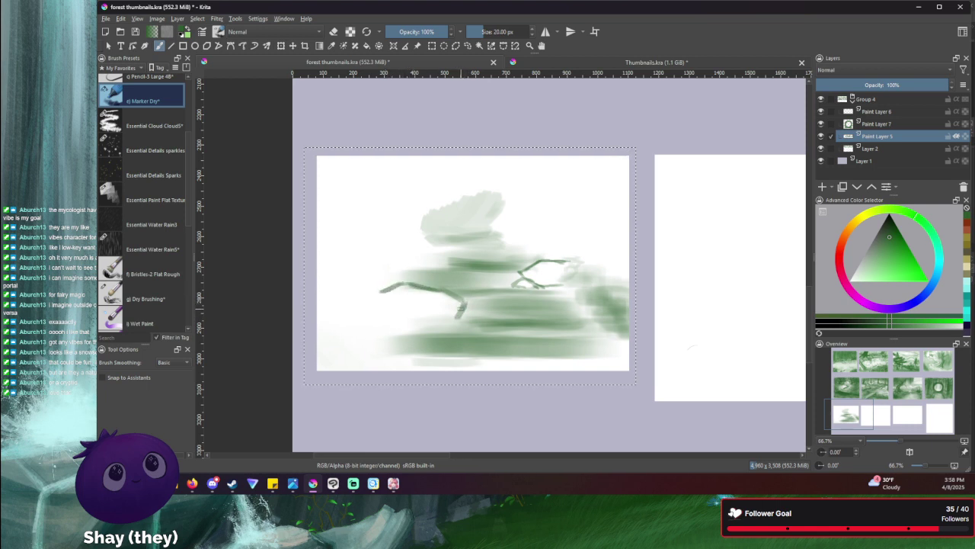
left_click_drag(457, 315, 391, 331)
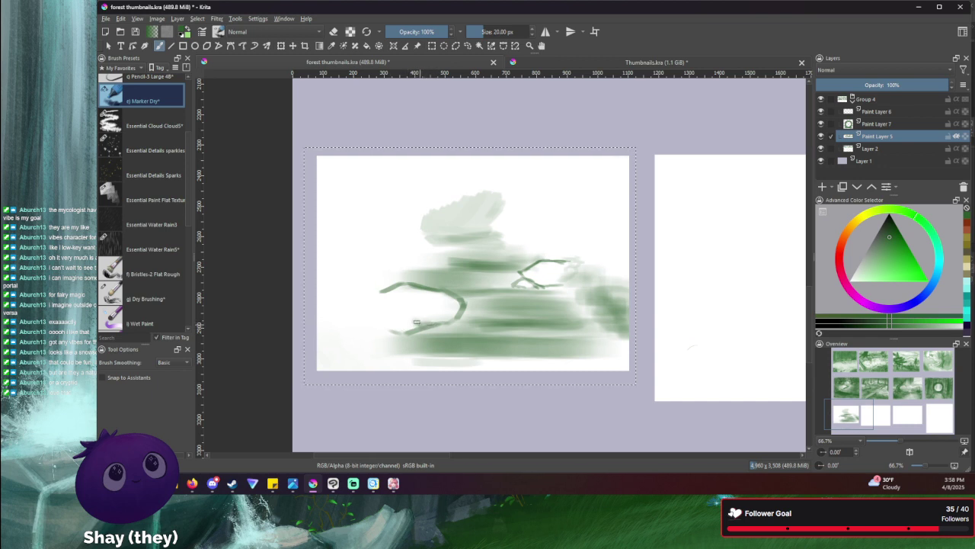
- Enlarge the brush to 44 px and paint clumps of bushy foliage from the large rock to the thumbnail's left edge
key("bracketright")
key("bracketright")
key("bracketright")
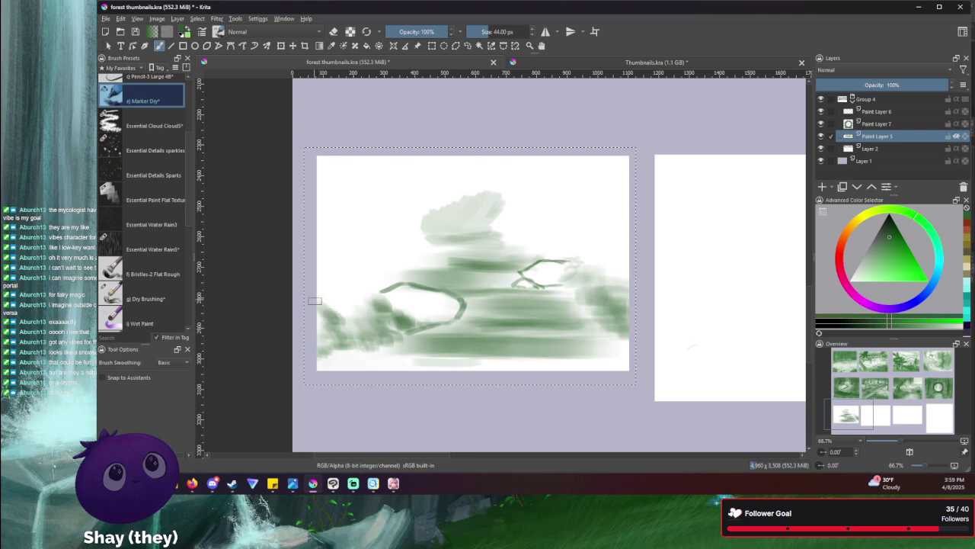
left_click_drag(325, 315, 341, 314)
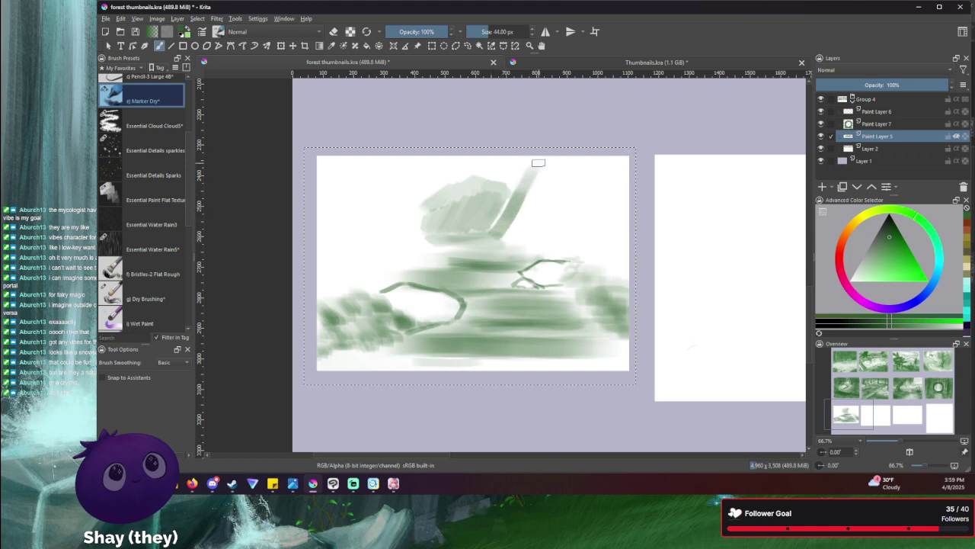
- Paint a slanted trunk rising from the pale mass to the thumbnail's top edge, defining its sides with strokes of 20 px and under
left_click_drag(538, 162, 493, 202)
key("bracketleft")
key("bracketleft")
key("bracketleft")
key("bracketleft")
key("bracketleft")
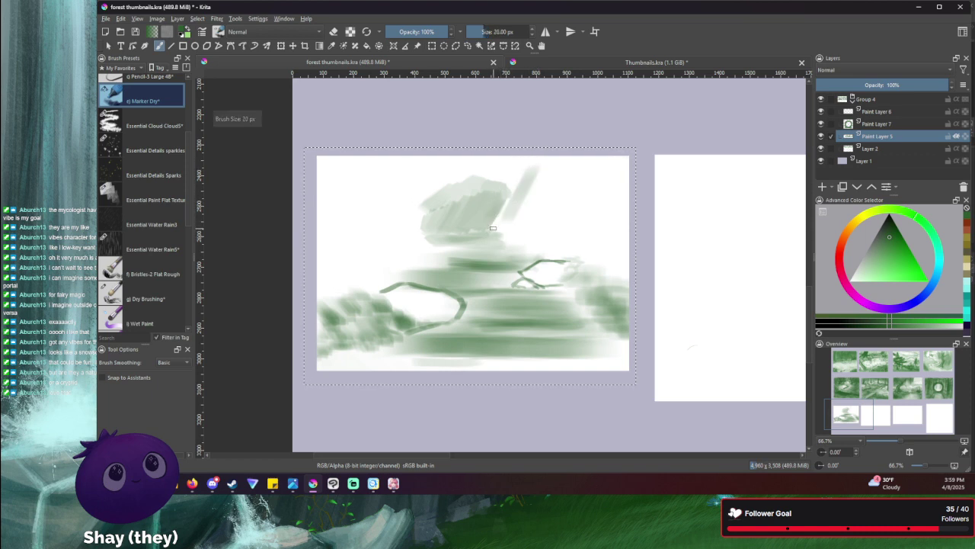
left_click_drag(524, 169, 491, 228)
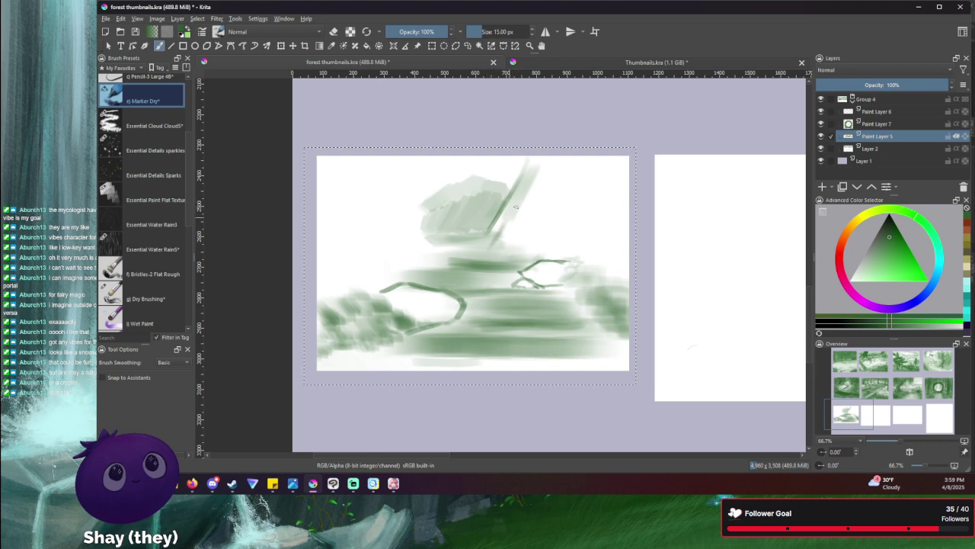
left_click_drag(492, 246, 504, 221)
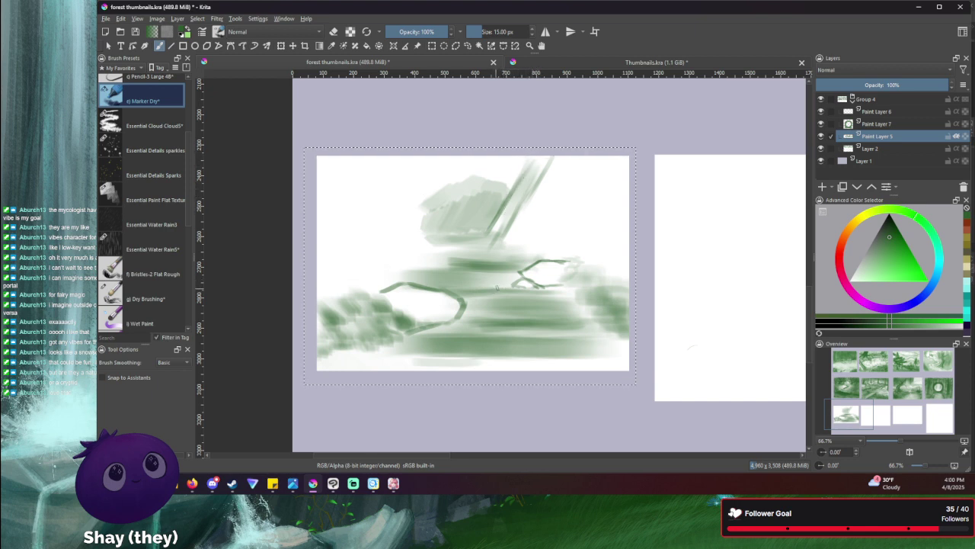
- Add small stones on the green bands, lighten their centres with a 7 px eraser and switch back to painting
left_click_drag(478, 290, 504, 288)
key("e")
key("bracketleft")
key("bracketleft")
key("bracketleft")
key("bracketleft")
key("bracketleft")
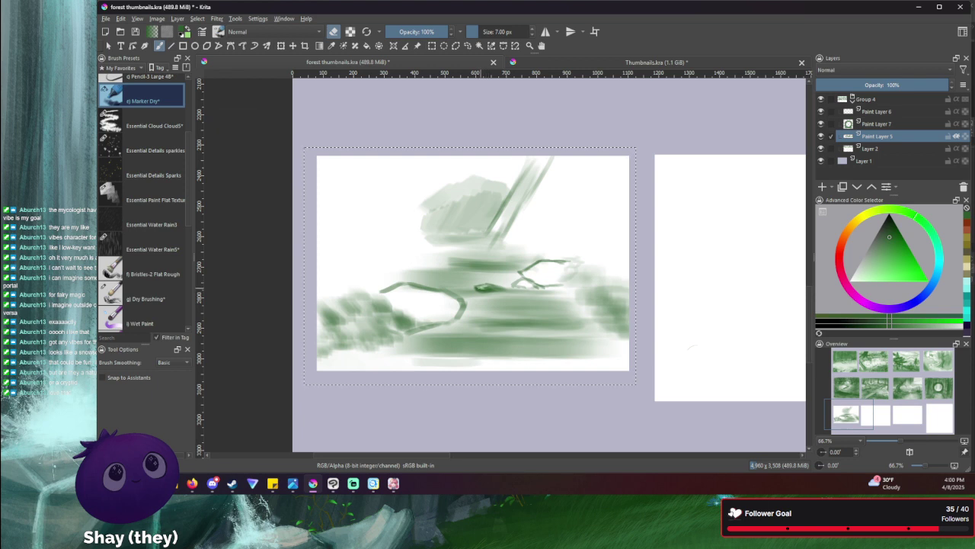
left_click_drag(484, 288, 492, 287)
key("e")
- Darken the slanted trunk with long bark streaks, raising the brush to 14 px
key("bracketright")
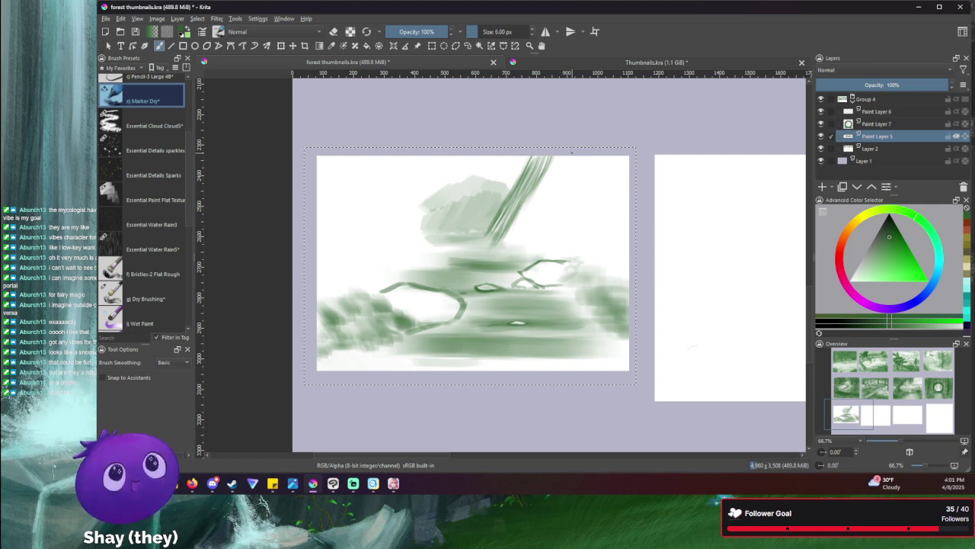
key("bracketright")
key("bracketright")
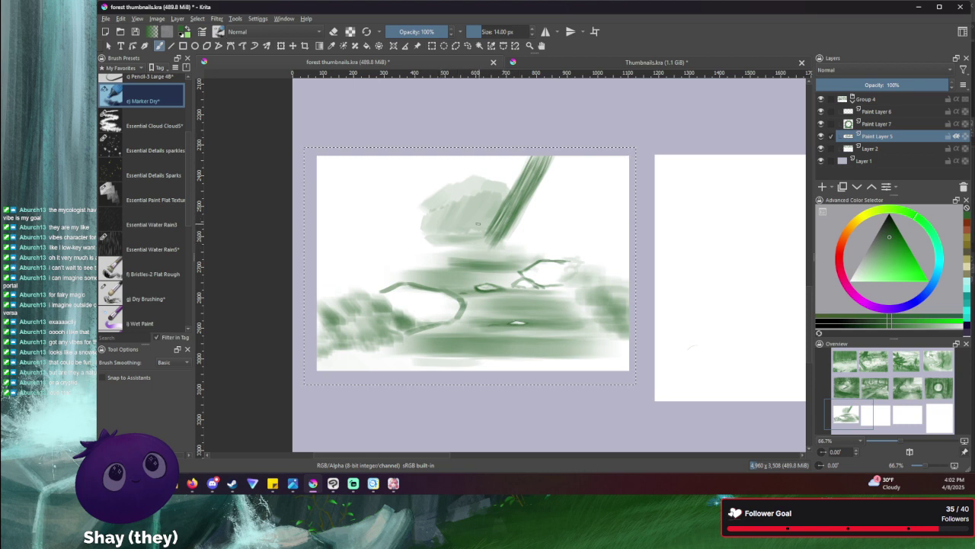
- Enlarge the brush to 44 px and shade the lower part of the pale rounded mass beside the trunk
key("bracketright")
key("bracketright")
key("bracketright")
key("bracketright")
key("bracketright")
key("bracketright")
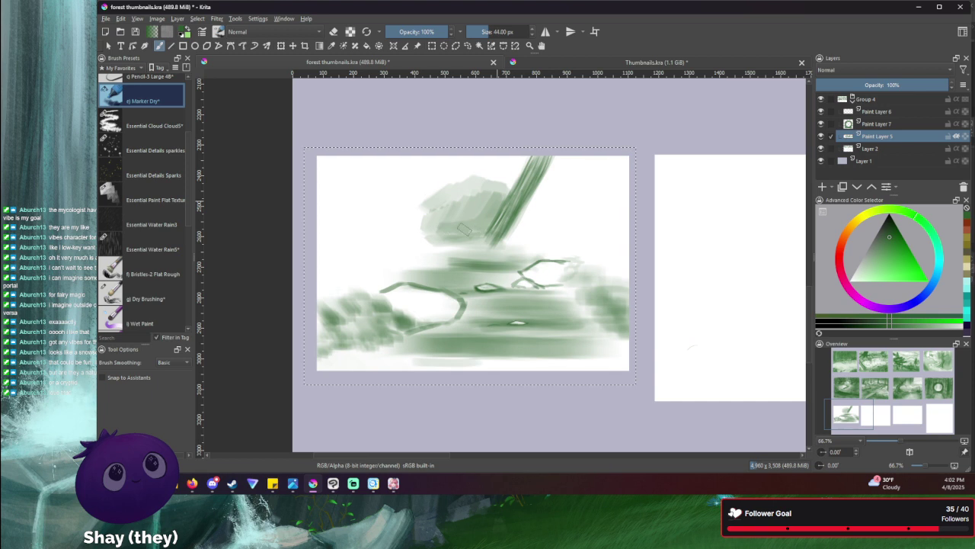
- Reduce the brush to 13 px and draw dark curved upright lines forming an arch over the pale rounded mass
key("bracketleft")
key("bracketleft")
key("bracketleft")
key("bracketleft")
key("bracketleft")
key("bracketleft")
key("bracketleft")
key("bracketleft")
key("bracketleft")
key("bracketleft")
key("bracketleft")
key("bracketleft")
key("bracketleft")
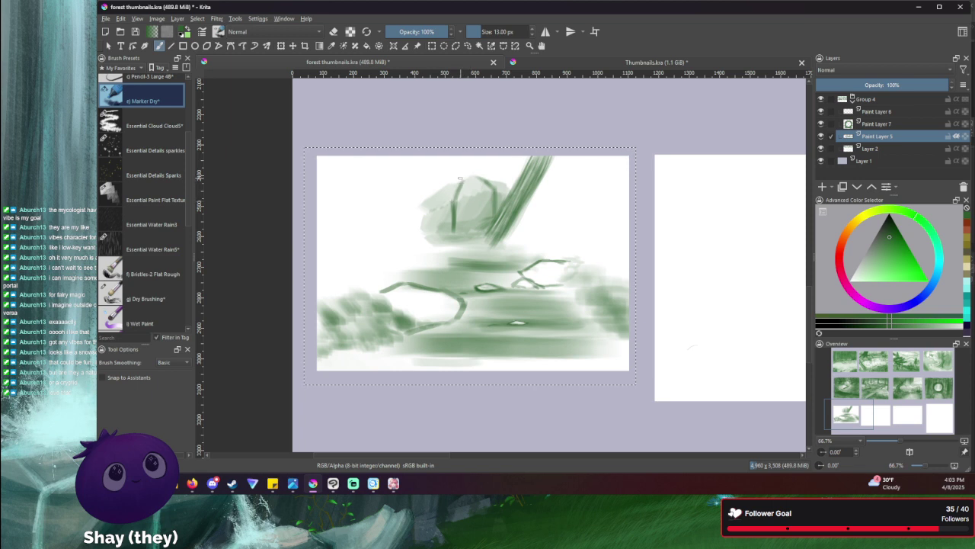
- Enlarge the brush to 201 px and wash pale green over the thumbnail's background, undoing the last stroke along the bottom
mouse_move(465, 163)
left_mouse_down()
mouse_move(446, 177)
mouse_move(480, 174)
left_mouse_up()
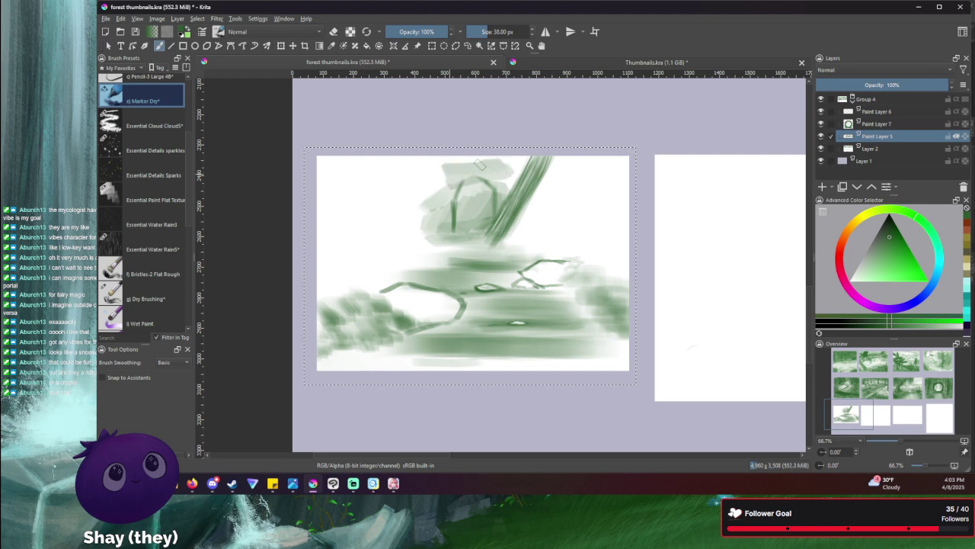
mouse_move(405, 167)
left_mouse_down()
mouse_move(400, 192)
mouse_move(345, 220)
mouse_move(328, 291)
left_mouse_up()
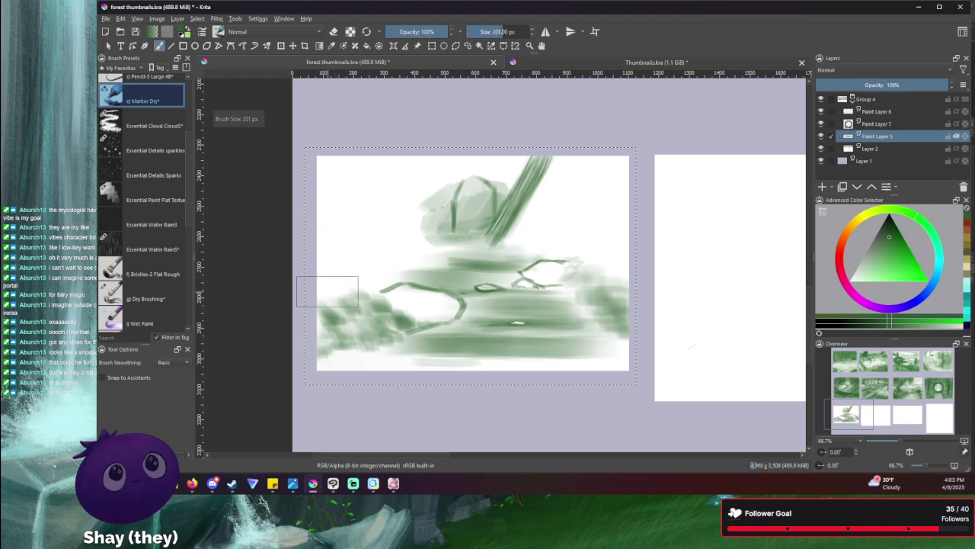
mouse_move(328, 252)
left_mouse_down()
mouse_move(320, 355)
mouse_move(344, 204)
mouse_move(341, 354)
left_mouse_up()
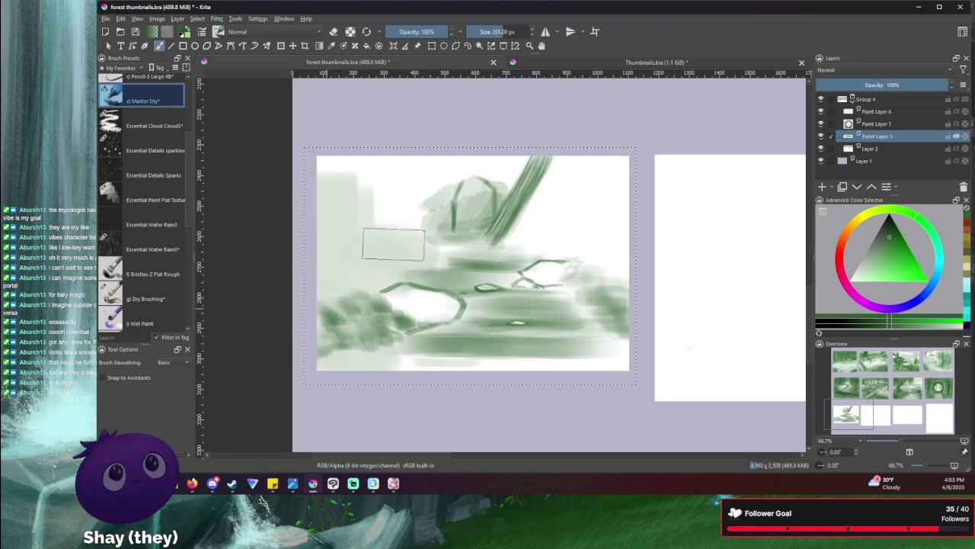
left_click_drag(424, 213, 462, 223)
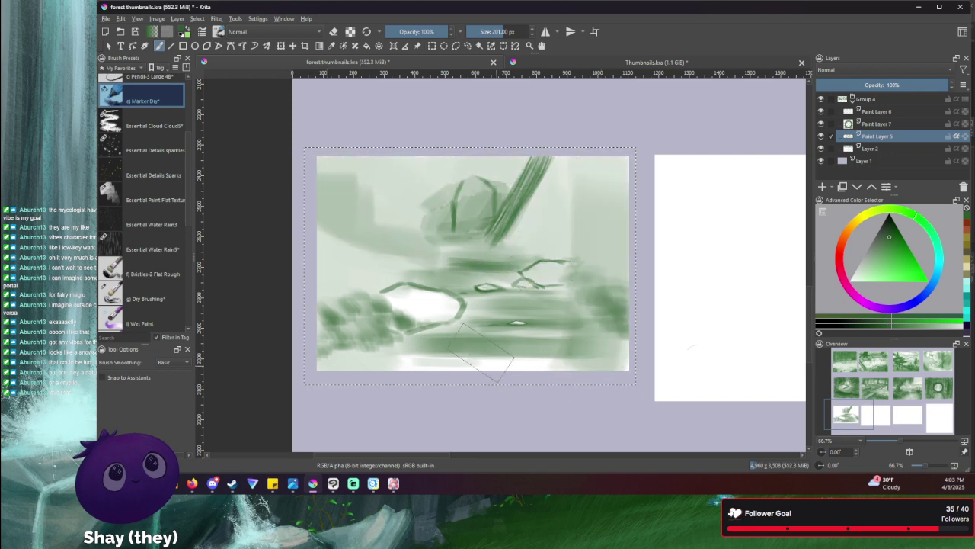
key("ctrl+z")
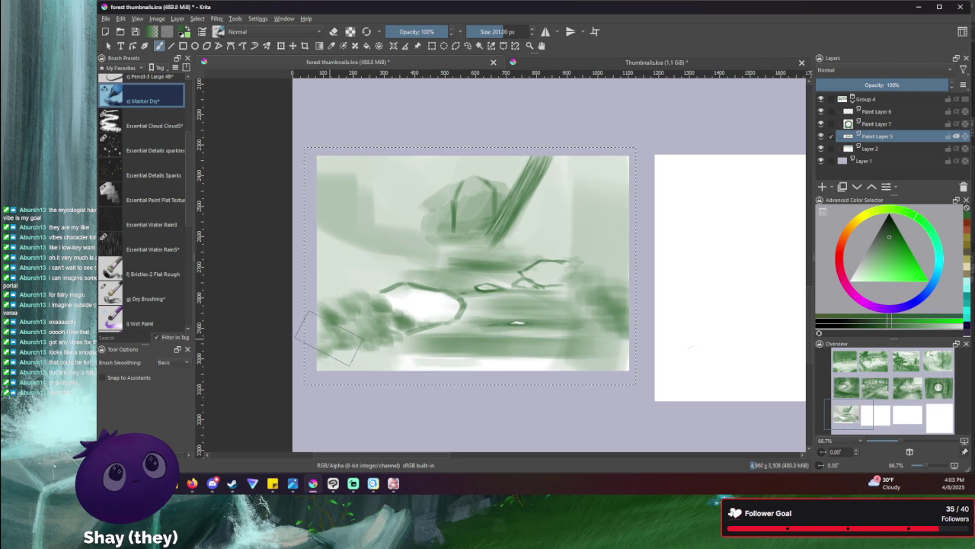
- Undo the previous wash and repaint an even pale green tone over the whole thumbnail with the 201 px brush
key("ctrl+z")
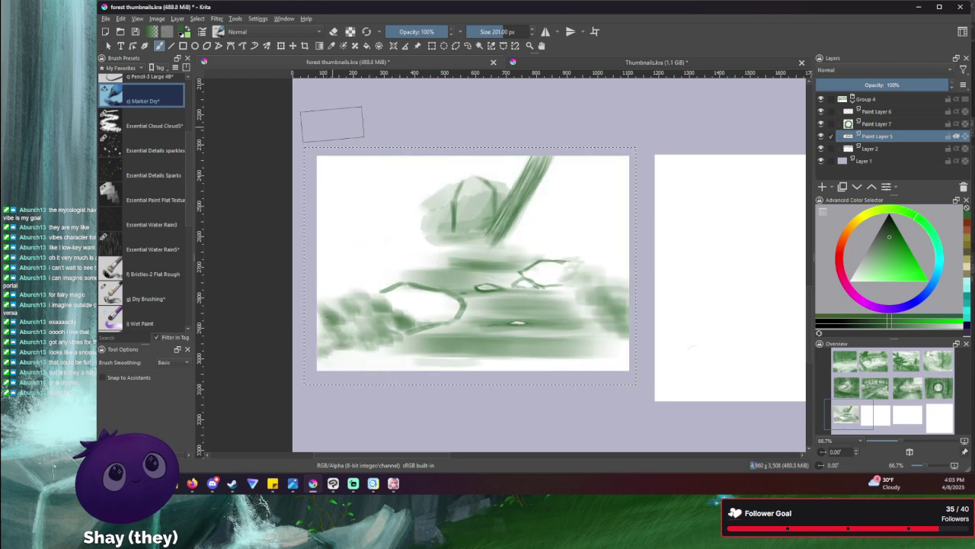
mouse_move(329, 125)
left_mouse_down()
mouse_move(341, 356)
mouse_move(355, 352)
mouse_move(381, 144)
mouse_move(411, 379)
mouse_move(435, 195)
left_mouse_up()
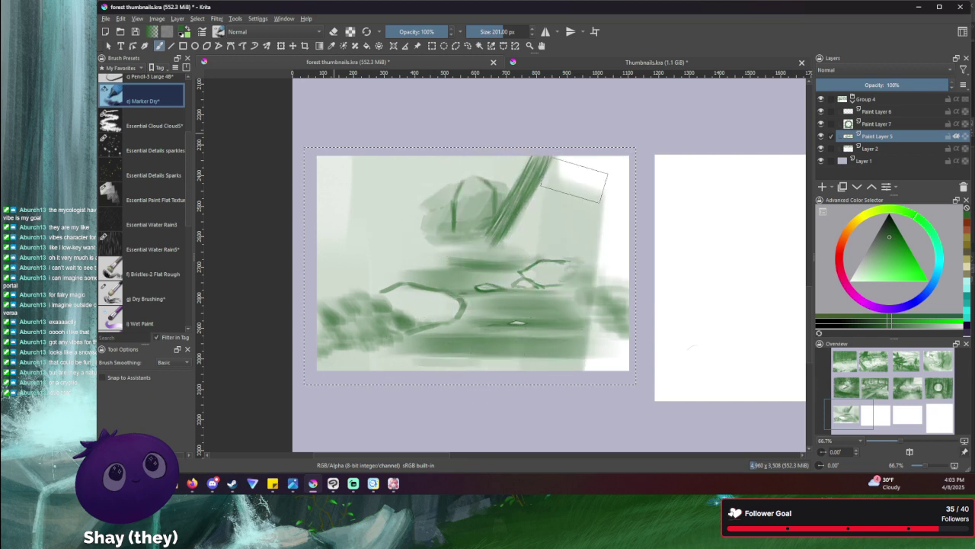
mouse_move(602, 354)
left_mouse_down()
mouse_move(620, 174)
mouse_move(577, 122)
left_mouse_up()
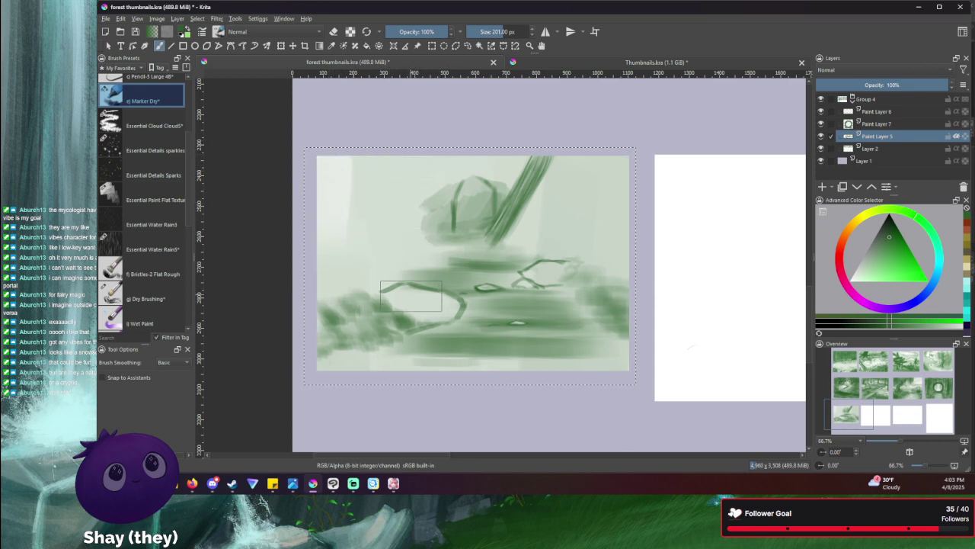
- Switch the brush to erasing, reduce it to 35 px and lift a bright highlight out of the large rock
key("e")
key("bracketleft")
key("bracketleft")
key("bracketleft")
key("bracketleft")
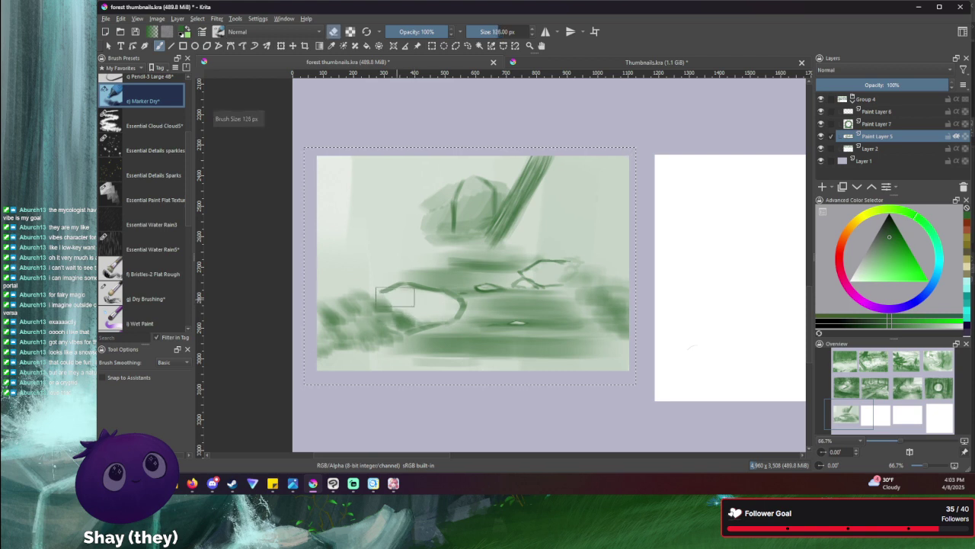
key("bracketleft")
key("bracketleft")
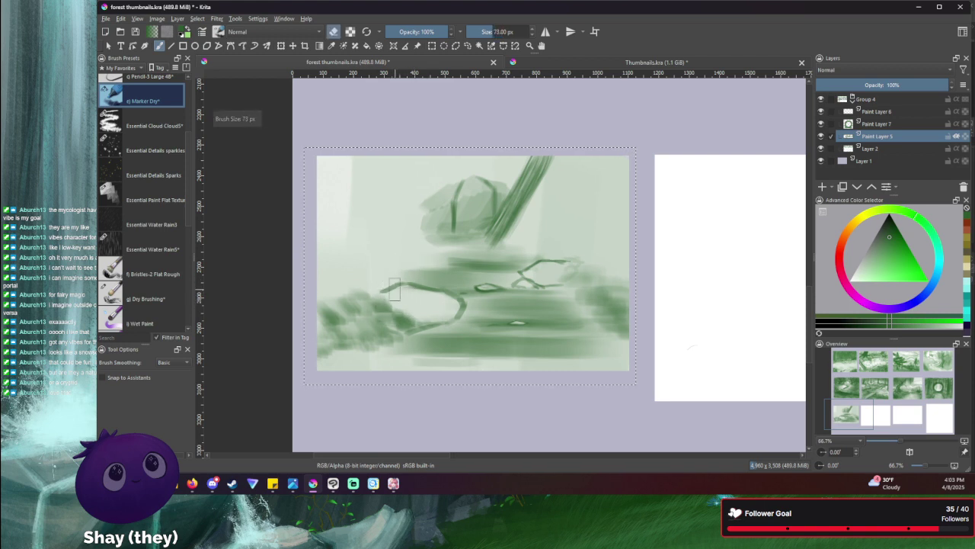
key("bracketleft")
key("bracketleft")
key("bracketleft")
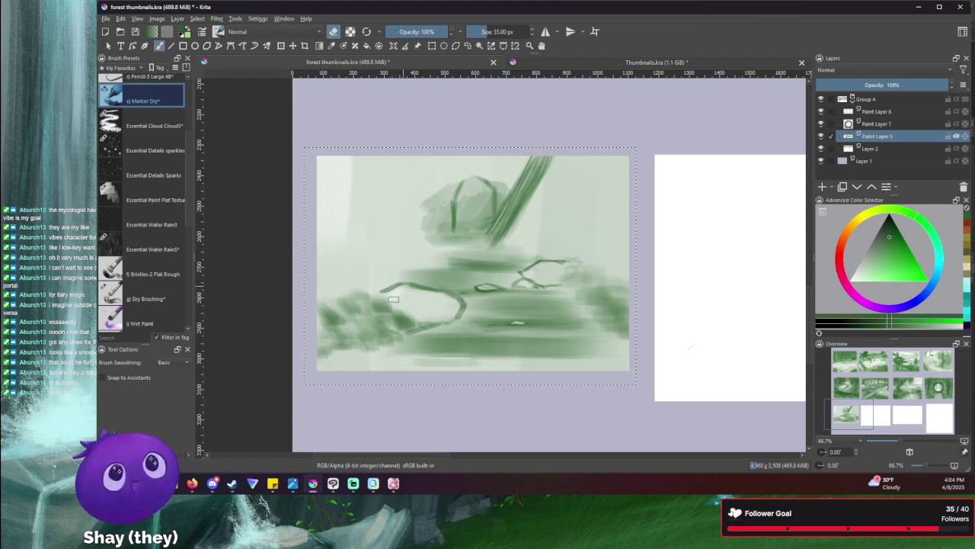
- Reduce the eraser to 11 px and erase bright highlights into the smaller rocks on the middle ledge
key("bracketleft")
key("bracketleft")
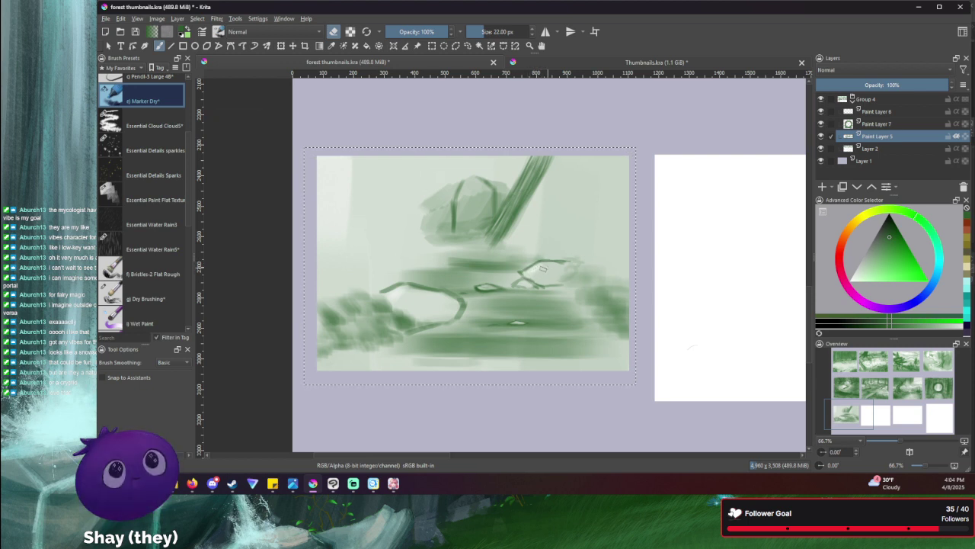
key("bracketleft")
key("bracketleft")
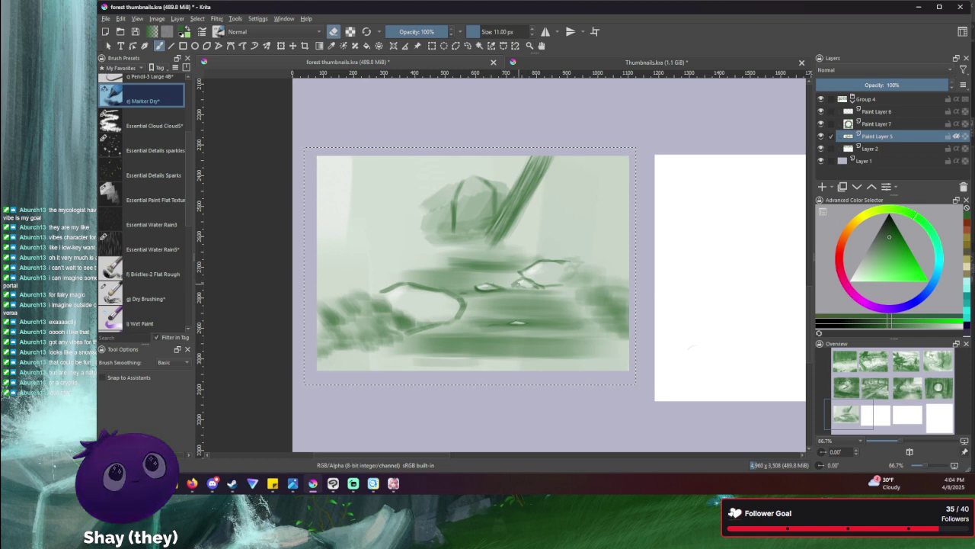
- Return to painting, outline the bank edge below the rounded mass at 10 px, and dab foliage above the large rock at 26 px
key("e")
key("bracketleft")
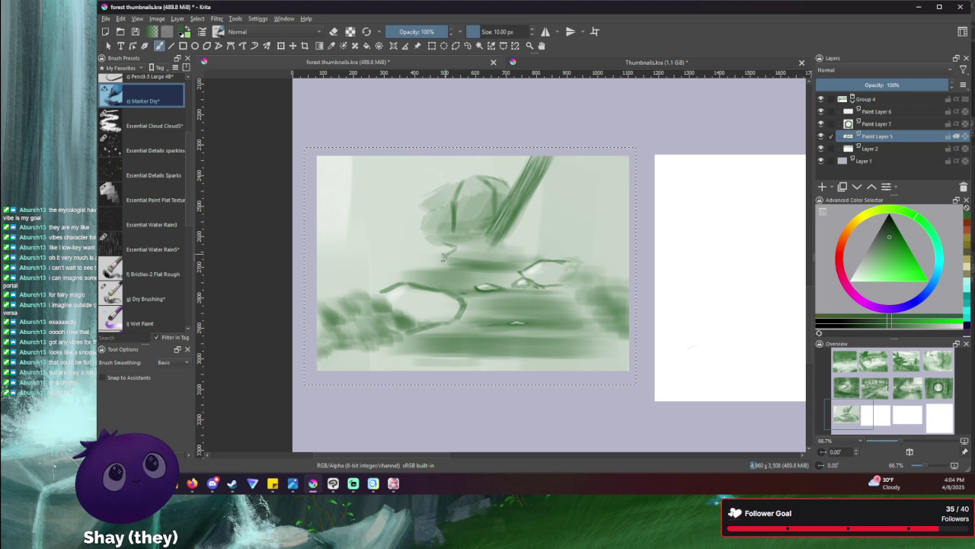
key("bracketright")
key("bracketright")
key("bracketright")
key("bracketright")
key("bracketright")
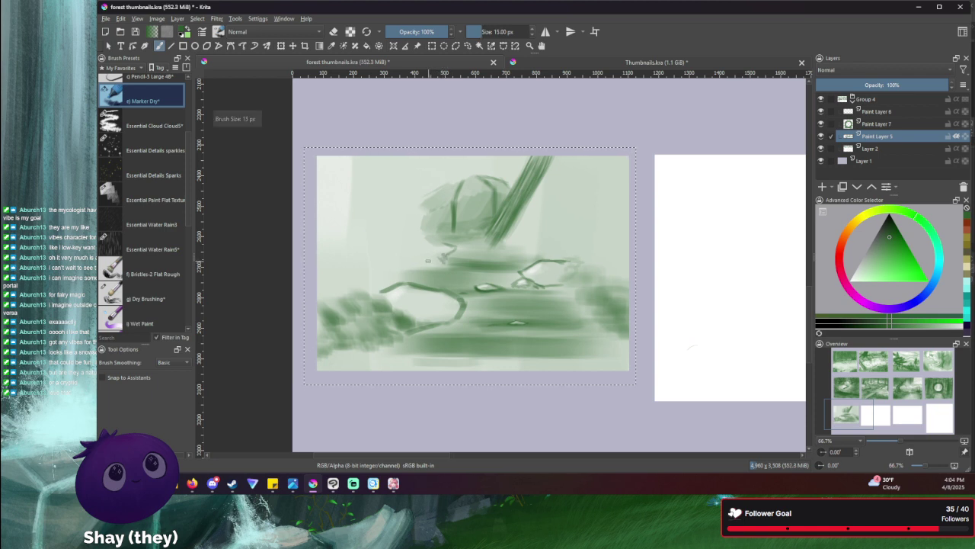
key("bracketleft")
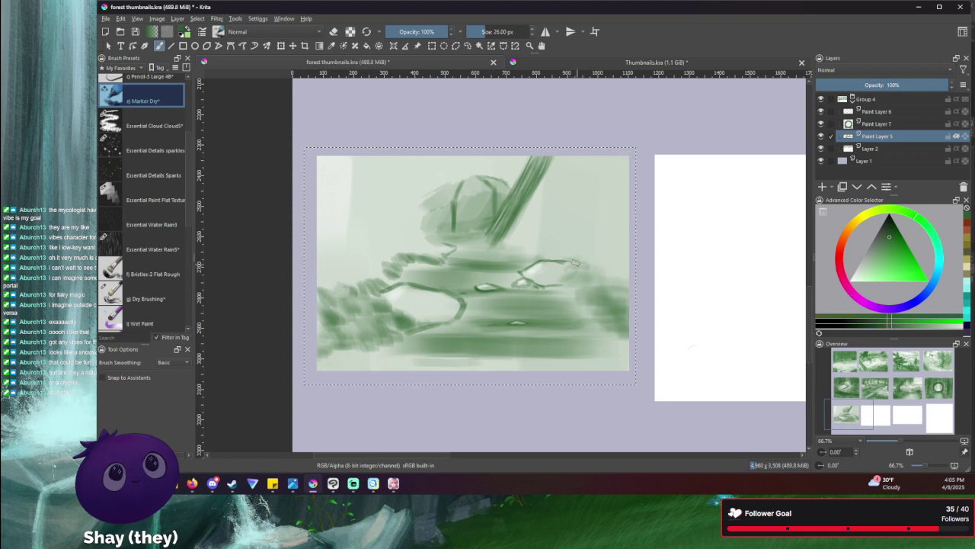
- Dab leafy strokes along the top of the bushes on the right bank at 26 px, undoing one stray stroke
left_click_drag(583, 270, 592, 264)
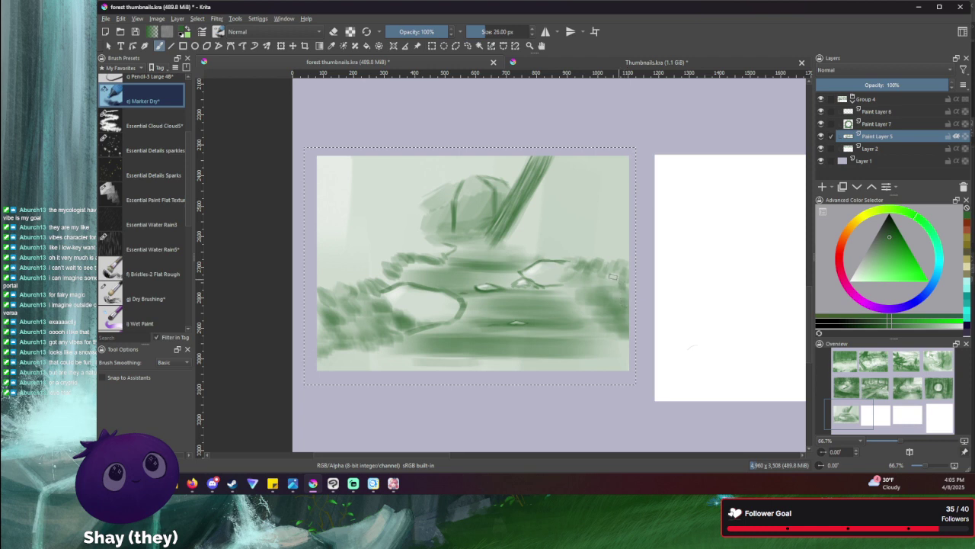
left_click_drag(579, 265, 600, 268)
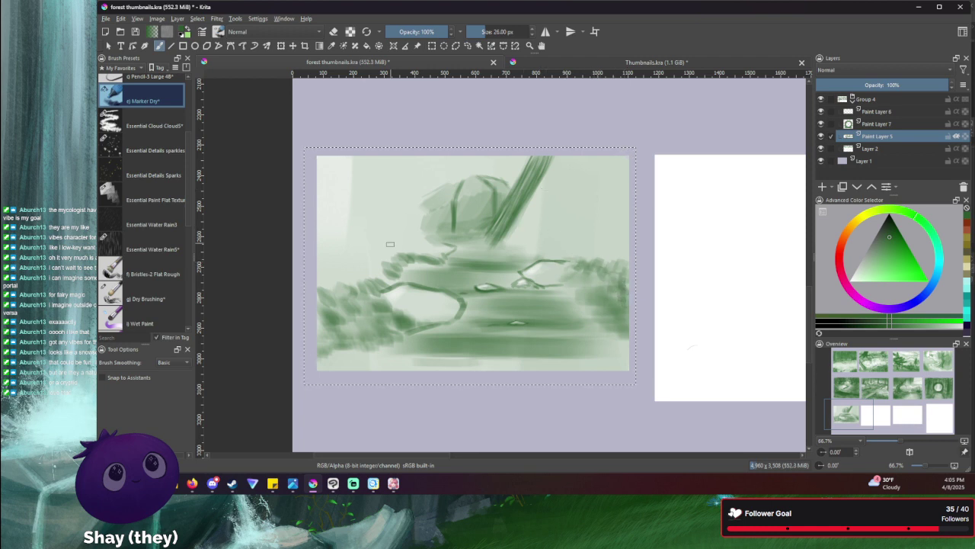
key("ctrl+z")
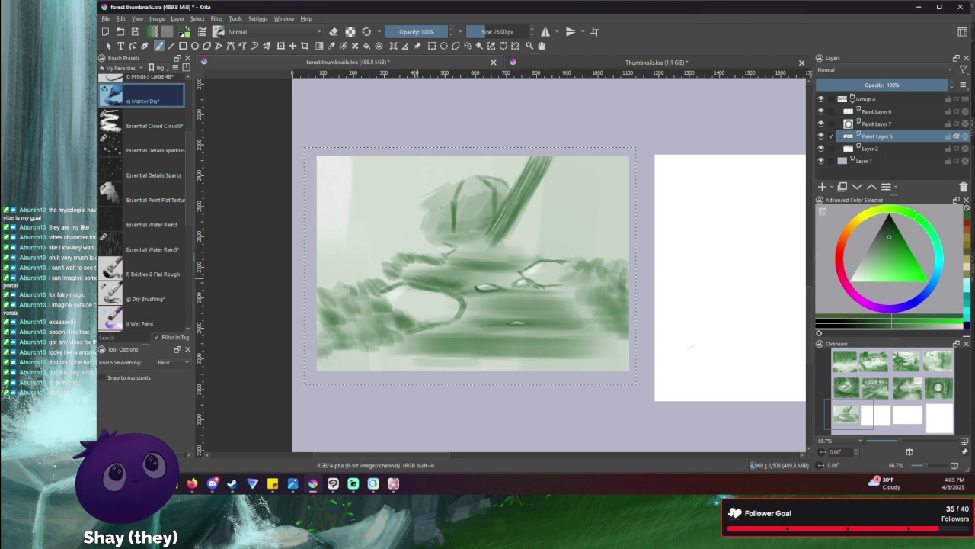
- Erase a flat pale stone behind the large rock at 11 px, and outline it with dark green strokes
key("e")
key("bracketleft")
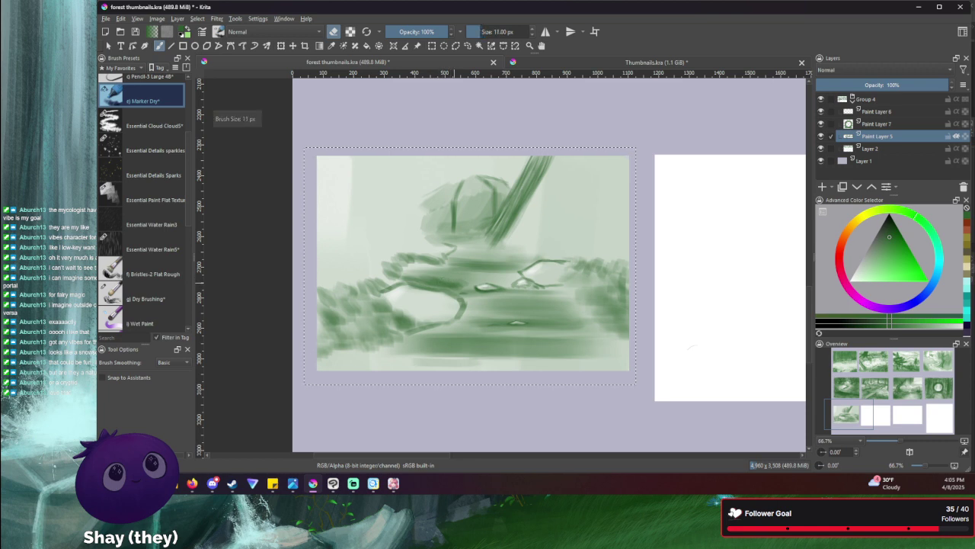
key("bracketleft")
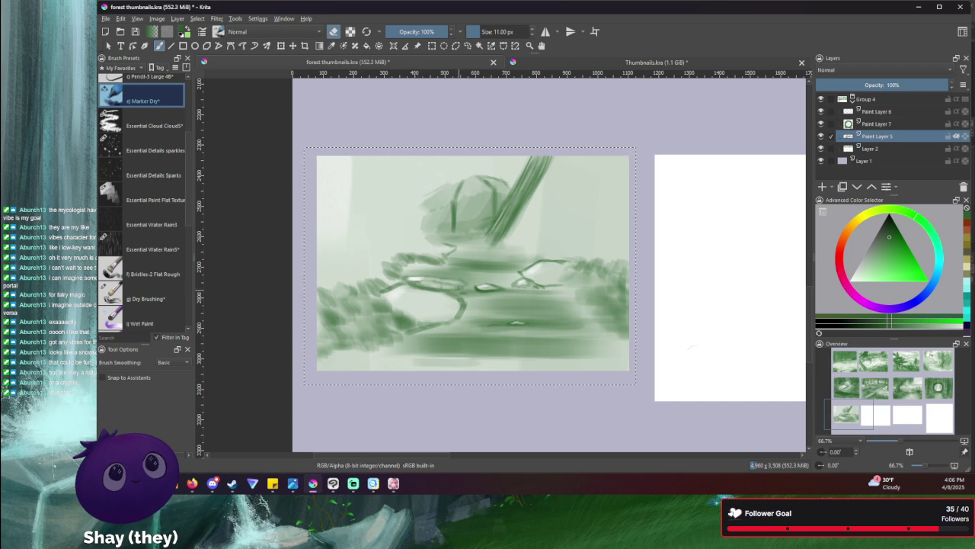
key("e")
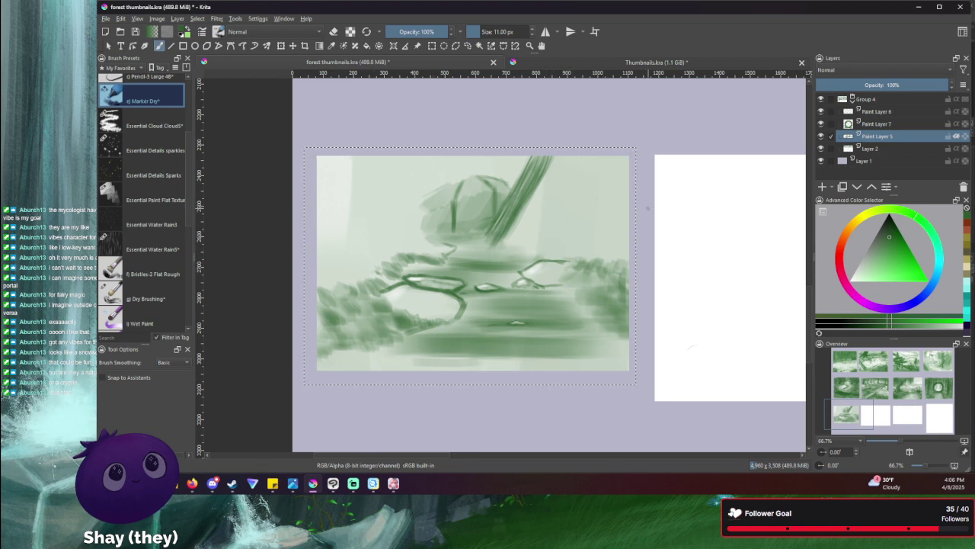
- Enlarge the brush to 63 px and fill the background to the right of the slanted trunk with soft foliage
key("bracketright")
key("bracketright")
key("bracketright")
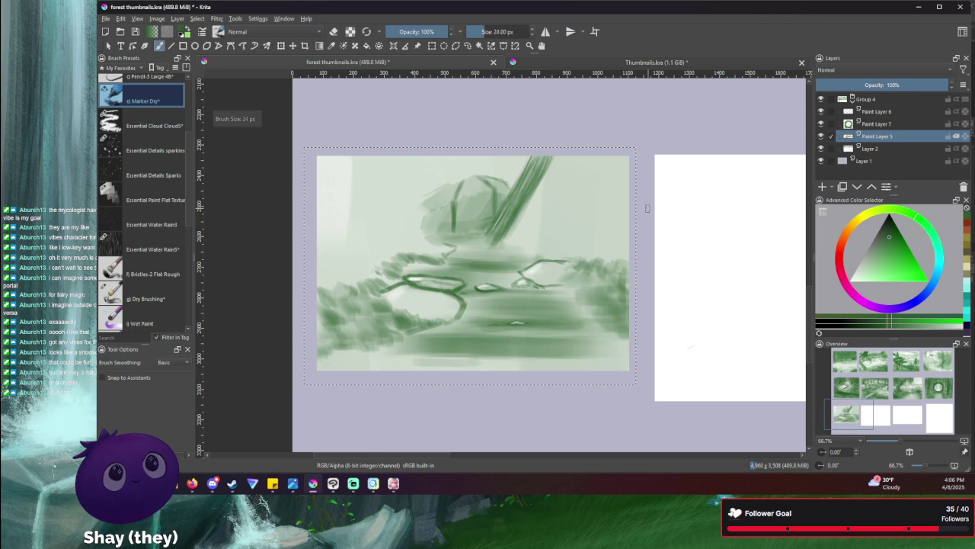
key("bracketright")
key("bracketright")
key("bracketright")
key("bracketright")
key("bracketright")
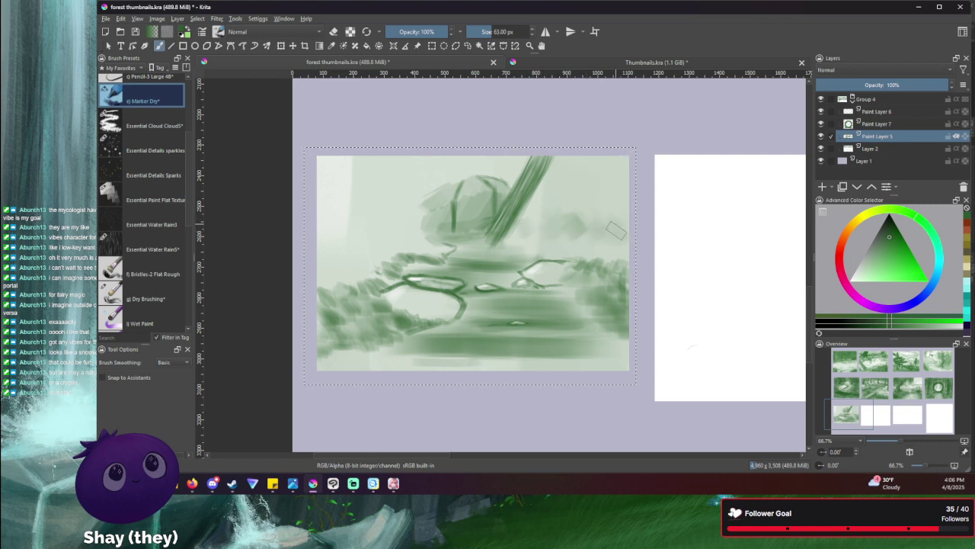
mouse_move(616, 231)
left_mouse_down()
mouse_move(585, 203)
mouse_move(563, 234)
mouse_move(558, 174)
mouse_move(544, 202)
mouse_move(572, 164)
mouse_move(551, 200)
left_mouse_up()
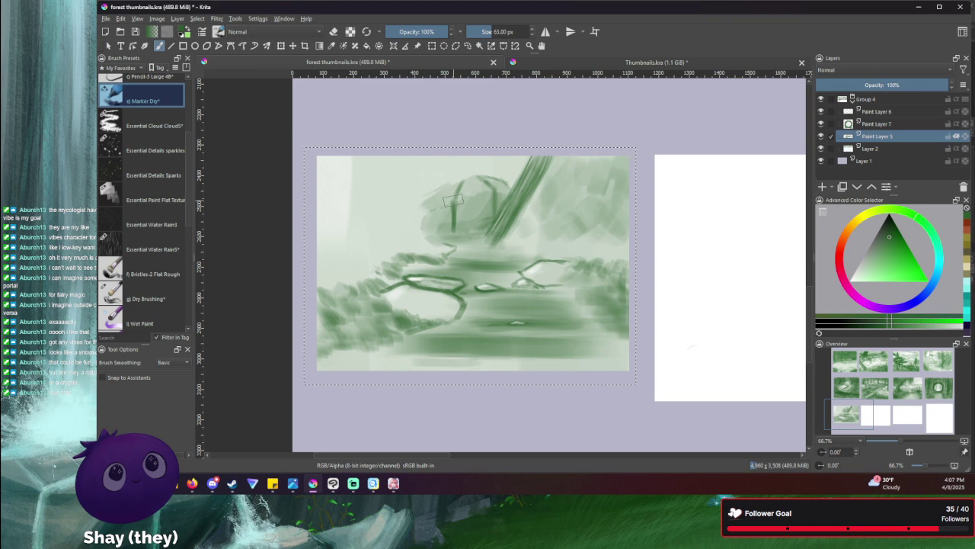
- Reduce the brush to 38 px and paint a dark upright trunk along the left side of the rounded mass
key("bracketleft")
key("bracketleft")
key("bracketleft")
key("bracketleft")
key("bracketleft")
key("bracketleft")
key("bracketleft")
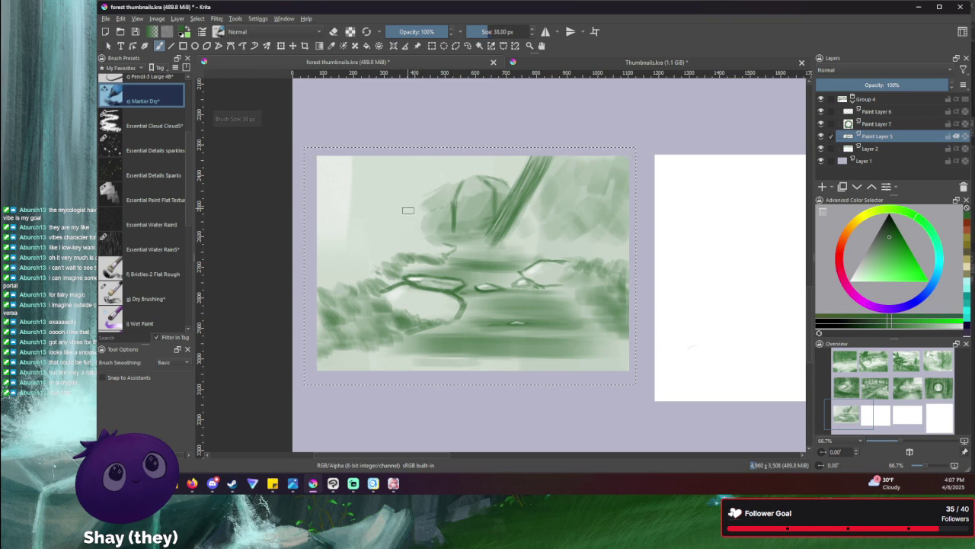
left_click_drag(419, 191, 421, 228)
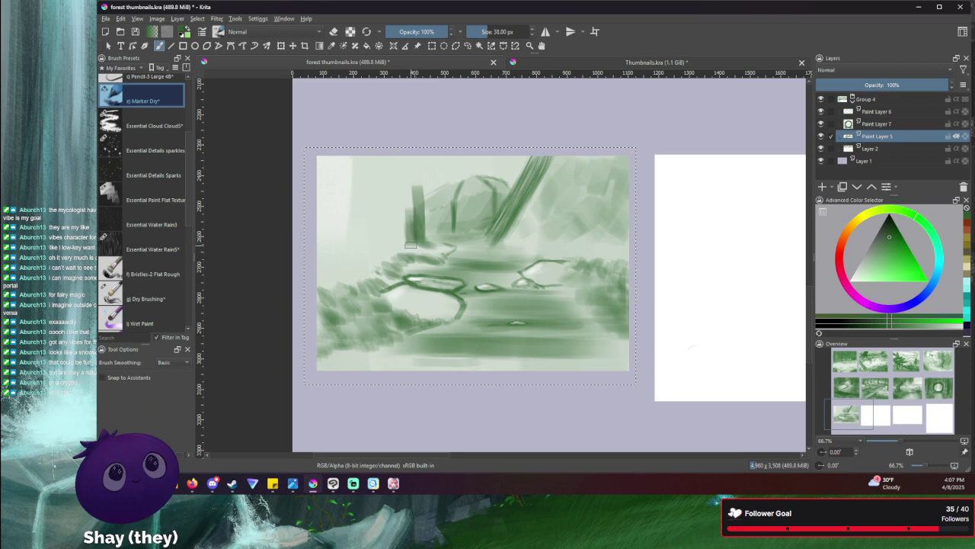
left_click_drag(409, 204, 421, 163)
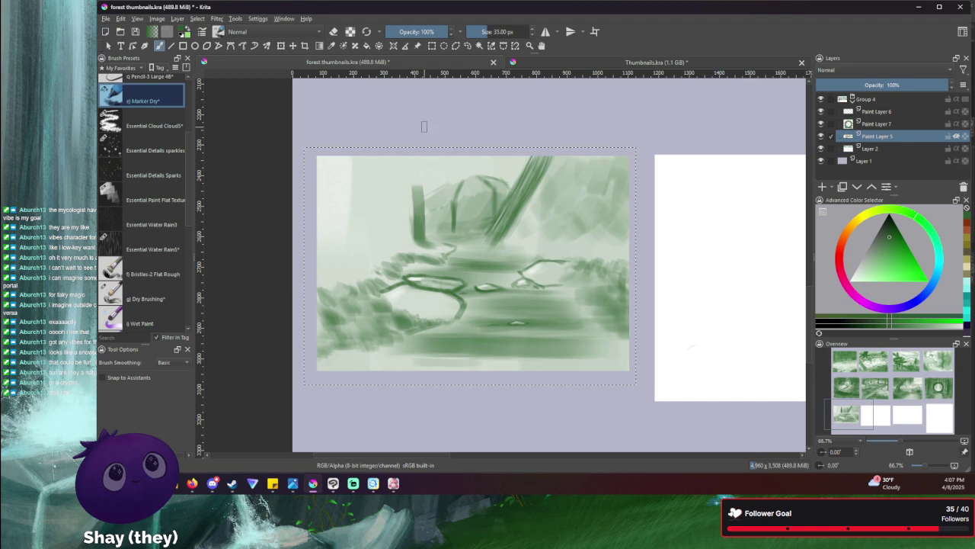
- Reduce the brush to 18 px, taper the upright trunk upward and add thin curved trunks and foliage to its left
key("bracketleft")
key("bracketleft")
key("bracketleft")
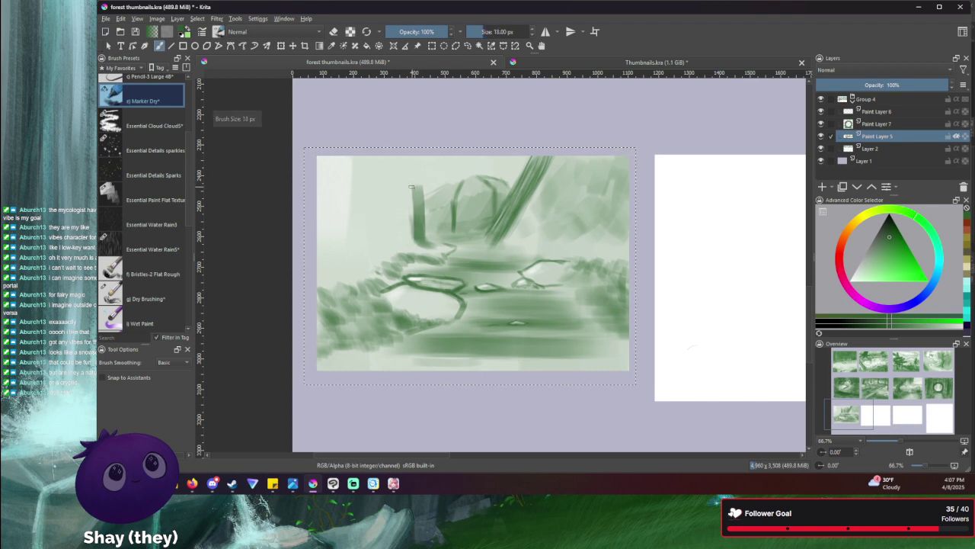
left_click_drag(411, 185, 417, 163)
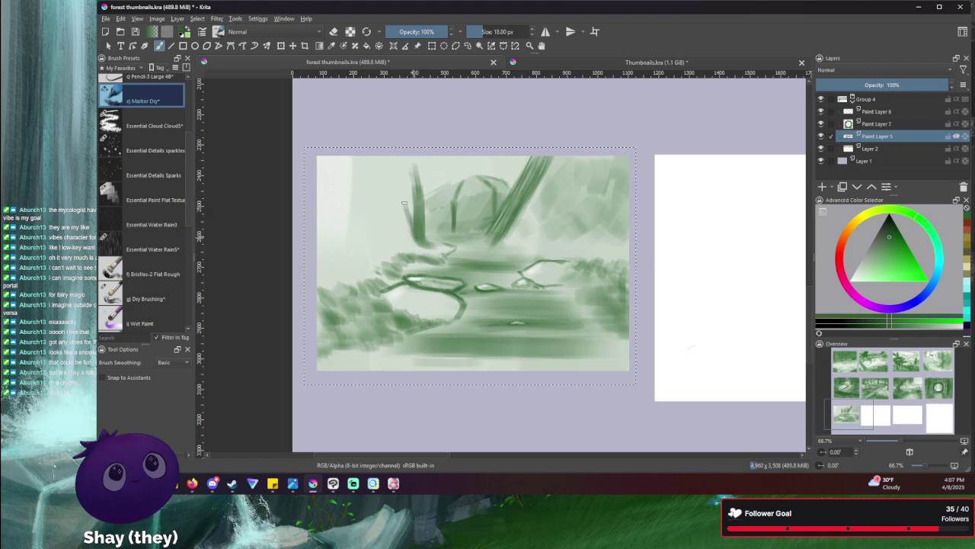
left_click_drag(389, 159, 396, 183)
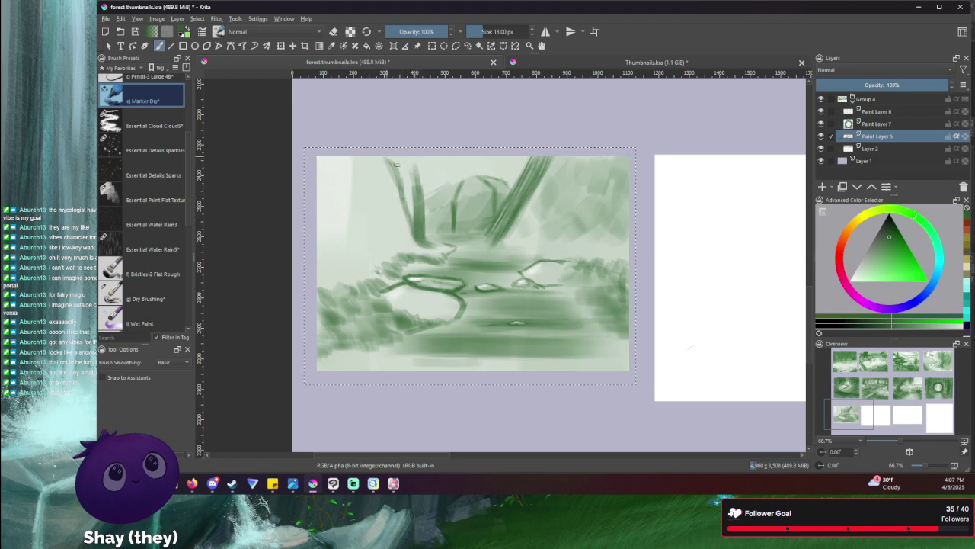
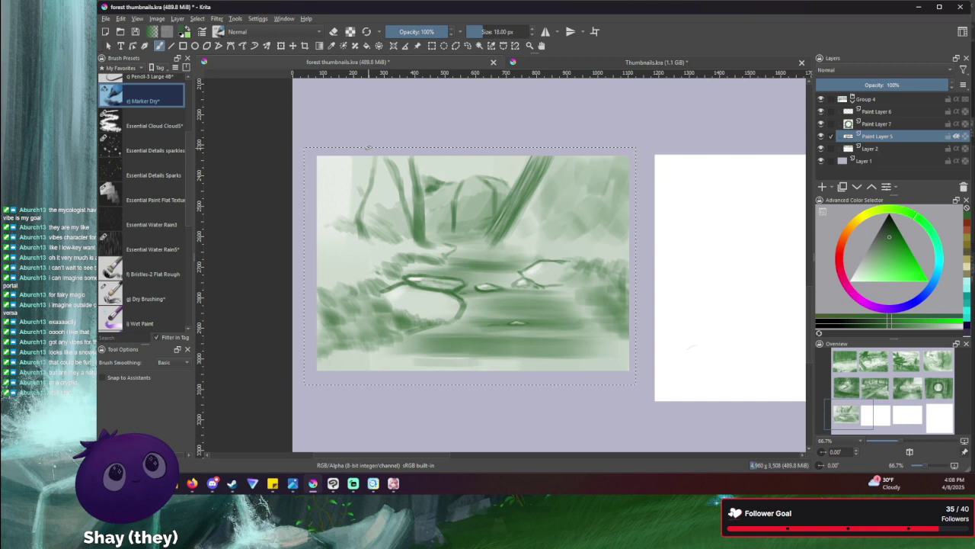
- Reduce the brush to 14 px and paint dark horizontal streaks across the ledge beside the large rock and the ledge above it
key("bracketleft")
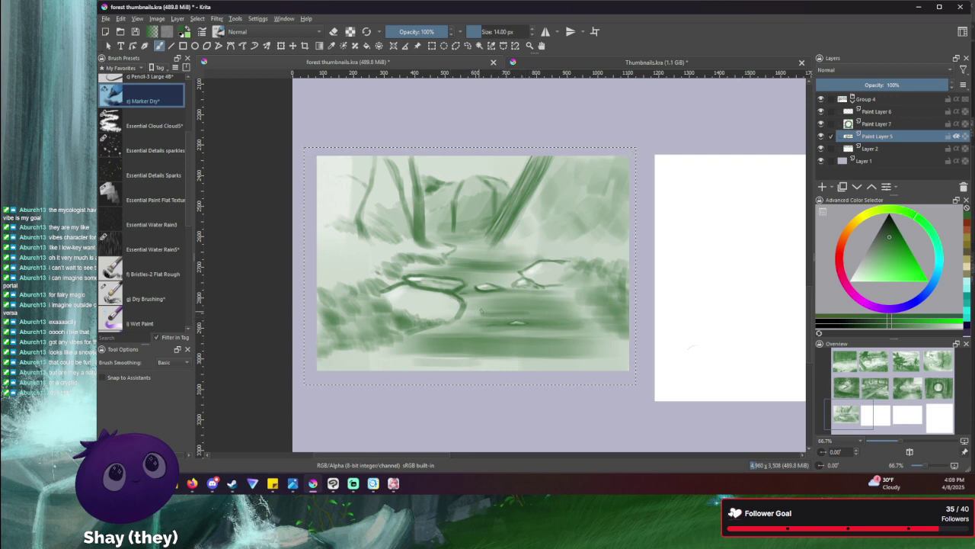
mouse_move(477, 313)
left_mouse_down()
mouse_move(524, 311)
mouse_move(477, 310)
left_mouse_up()
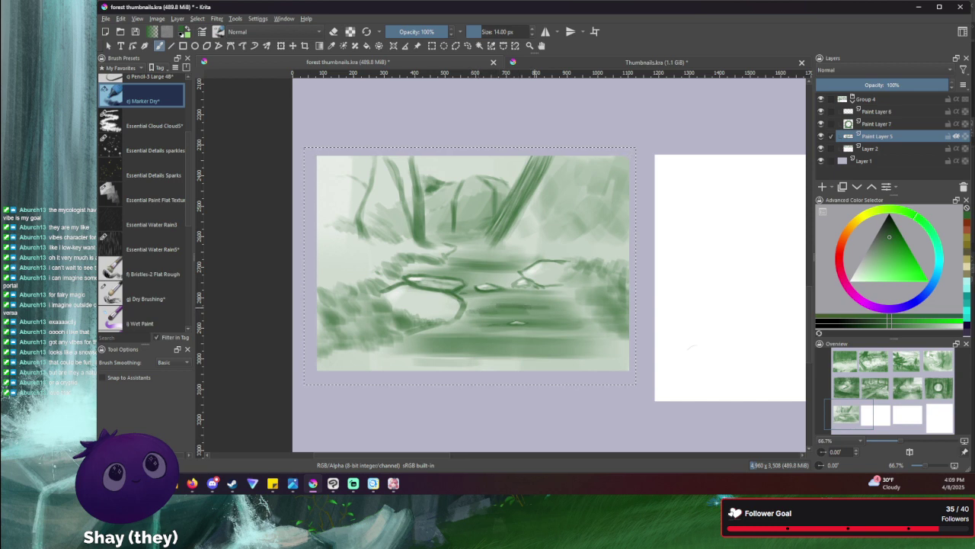
left_click_drag(563, 305, 577, 305)
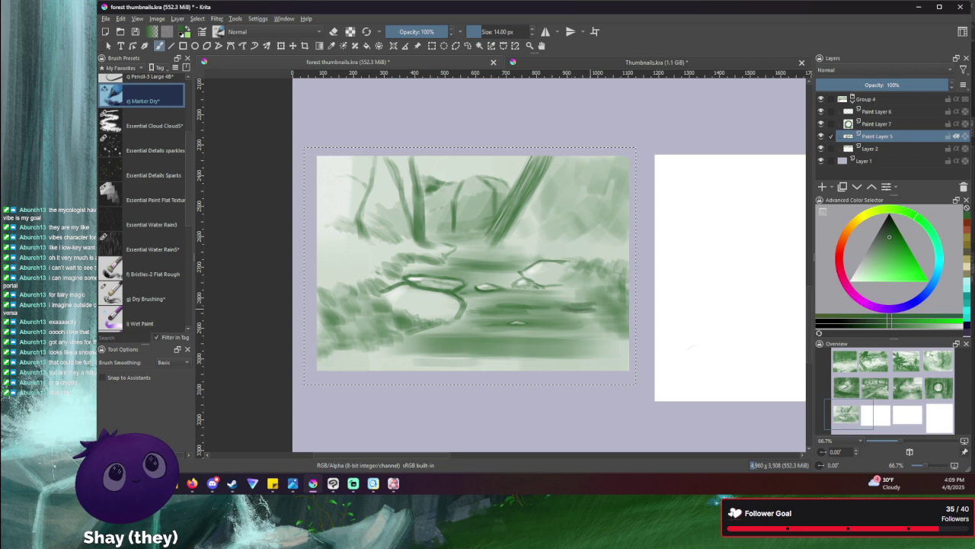
left_click_drag(545, 310, 570, 311)
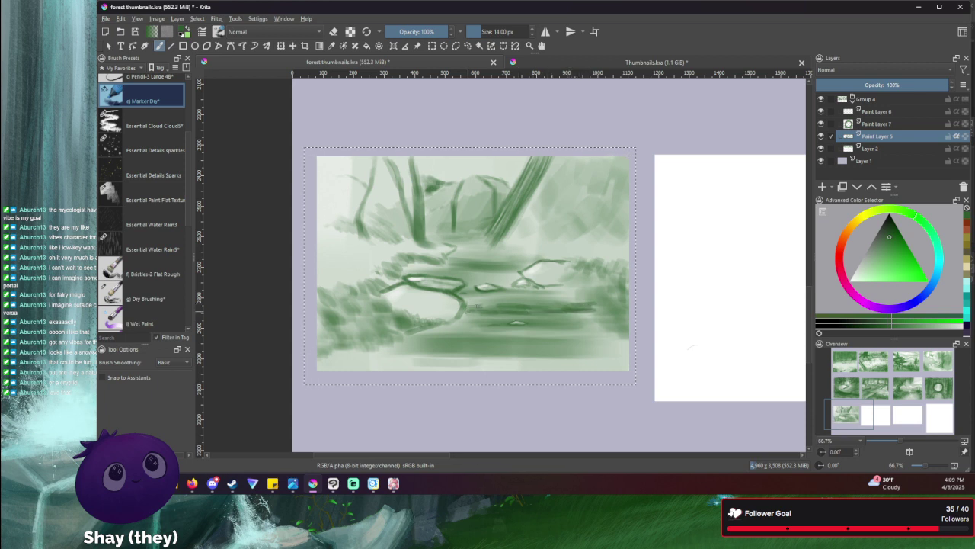
left_click_drag(465, 310, 492, 310)
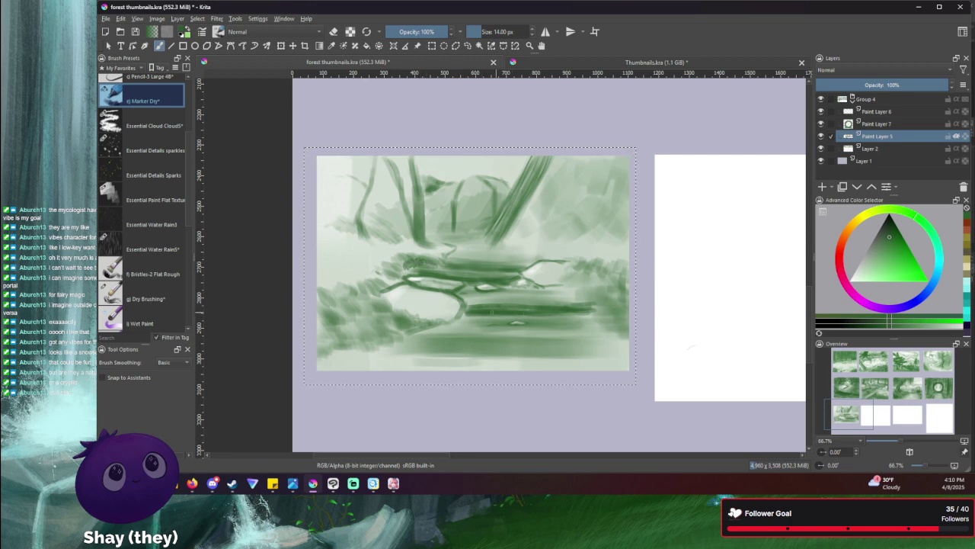
- Thicken the dark band beside the large rock and paint another dark band along the lowest ledge
left_click_drag(486, 315, 465, 318)
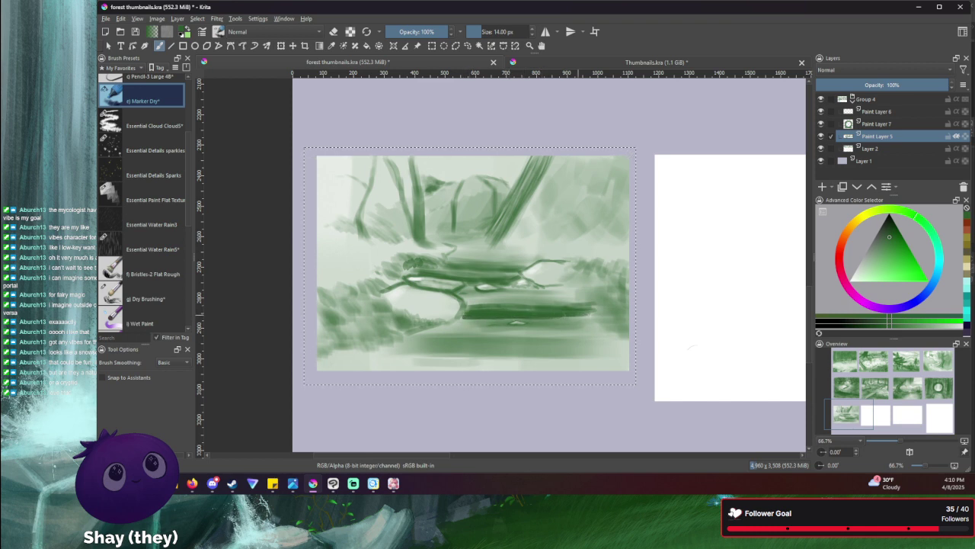
left_click_drag(591, 316, 585, 315)
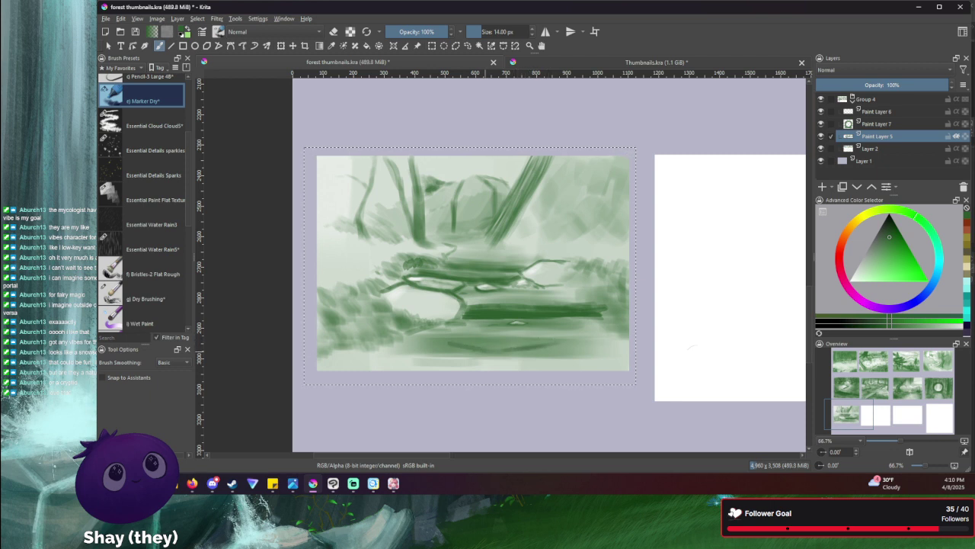
key("ctrl+shift+z")
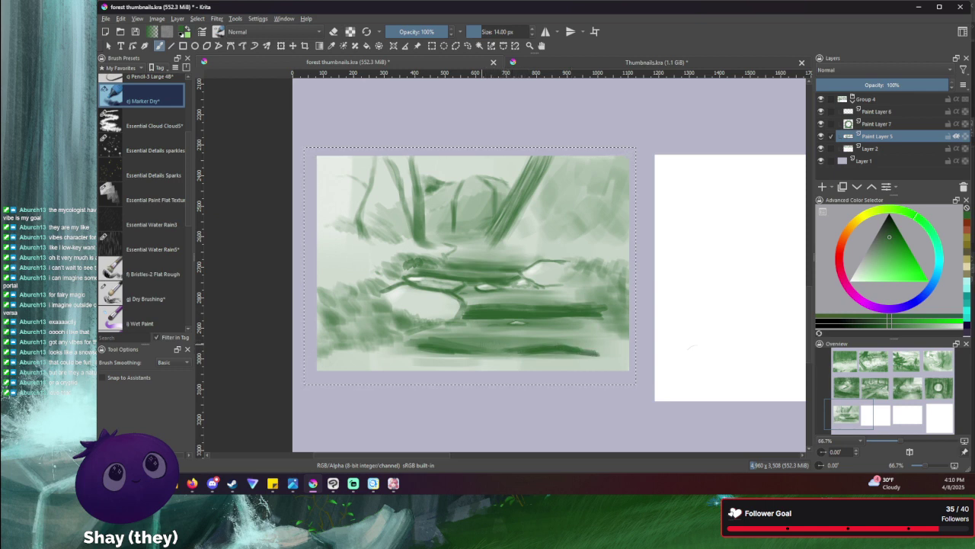
- Enlarge the brush to 73 px and soften the pale background at the scene's upper left by erasing and repainting
key("e")
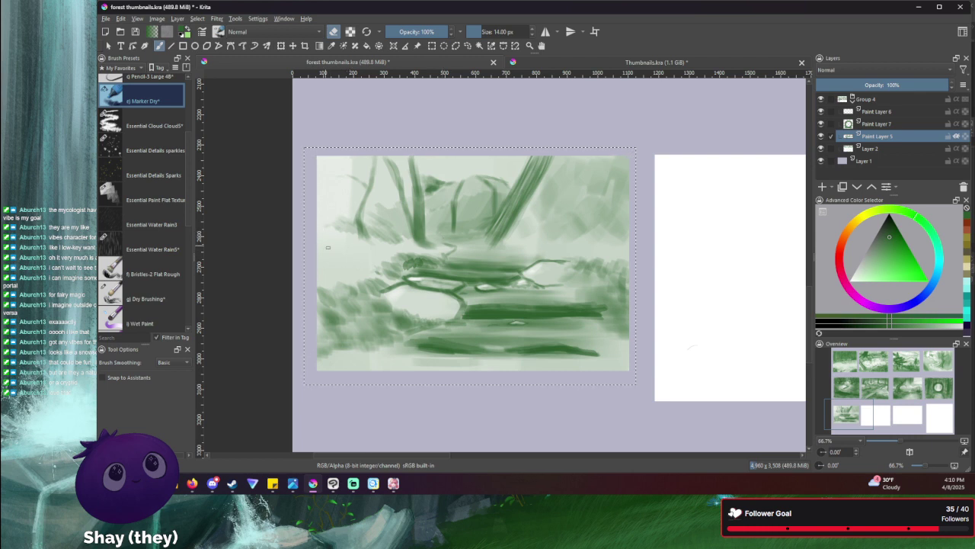
key("bracketright")
key("bracketright")
key("bracketright")
key("bracketright")
key("bracketright")
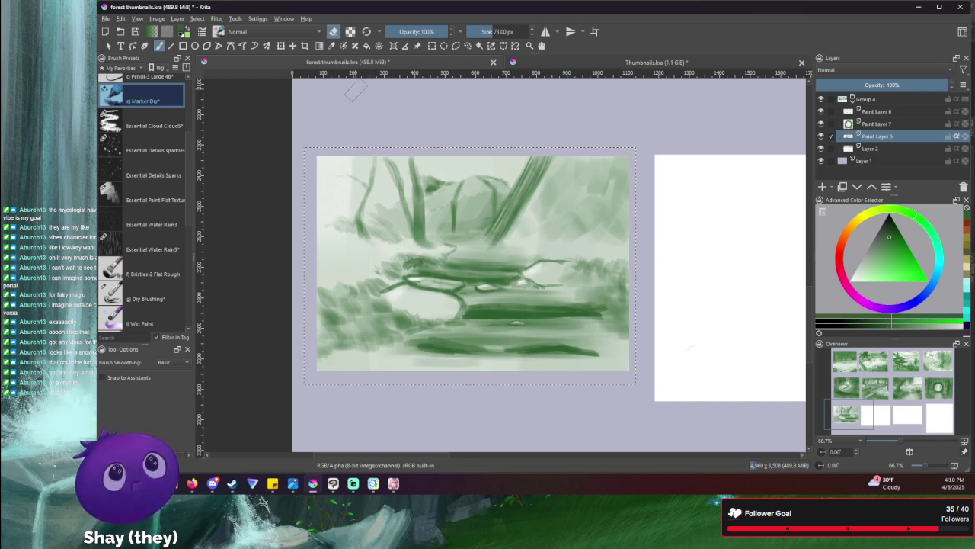
key("e")
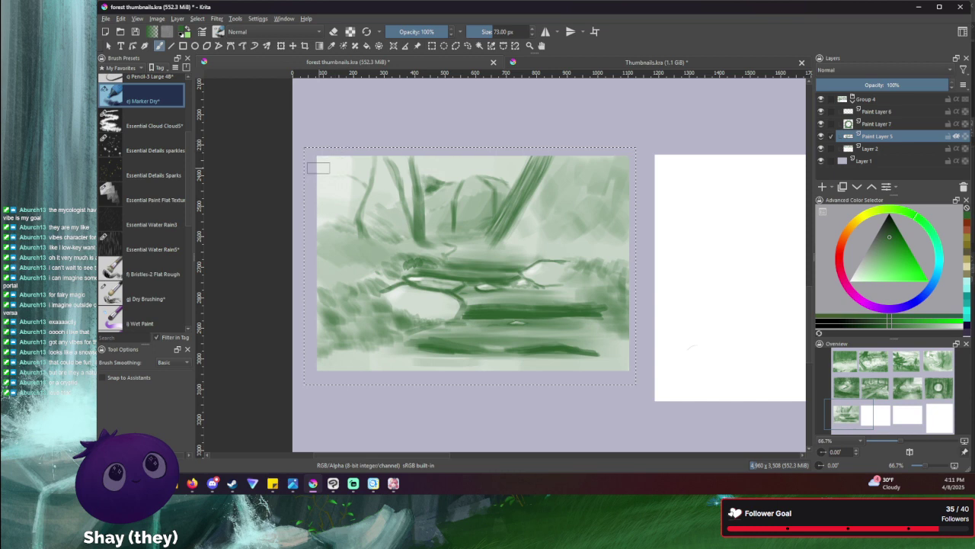
- Reduce the brush to 12 px and paint thin, faint trunks in the upper-left background
key("bracketleft")
key("bracketleft")
key("bracketleft")
key("bracketleft")
key("bracketleft")
key("bracketleft")
key("bracketleft")
key("bracketleft")
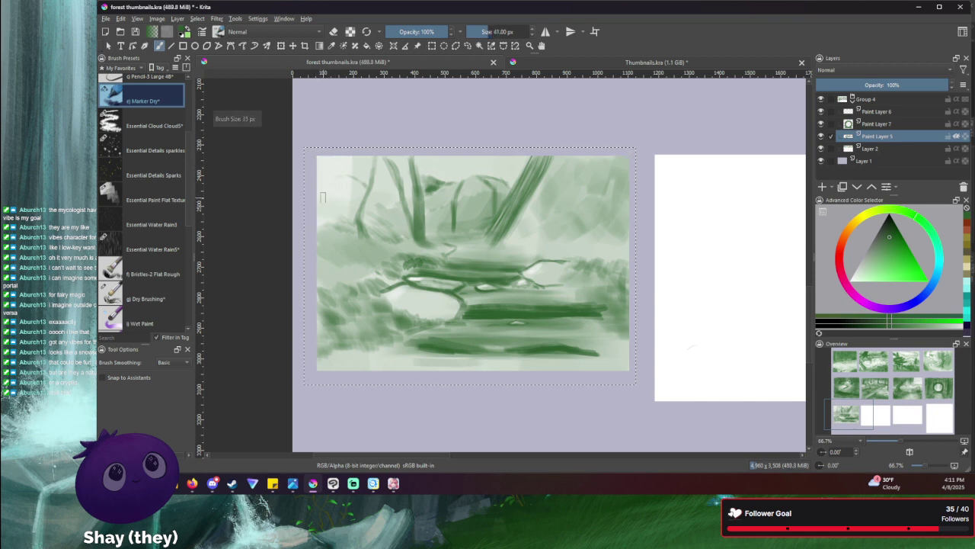
key("bracketleft")
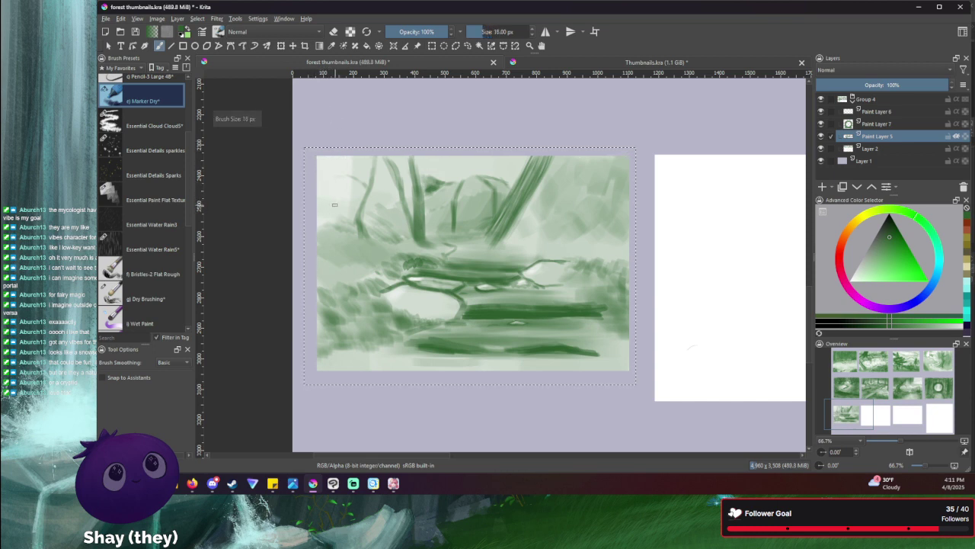
key("bracketleft")
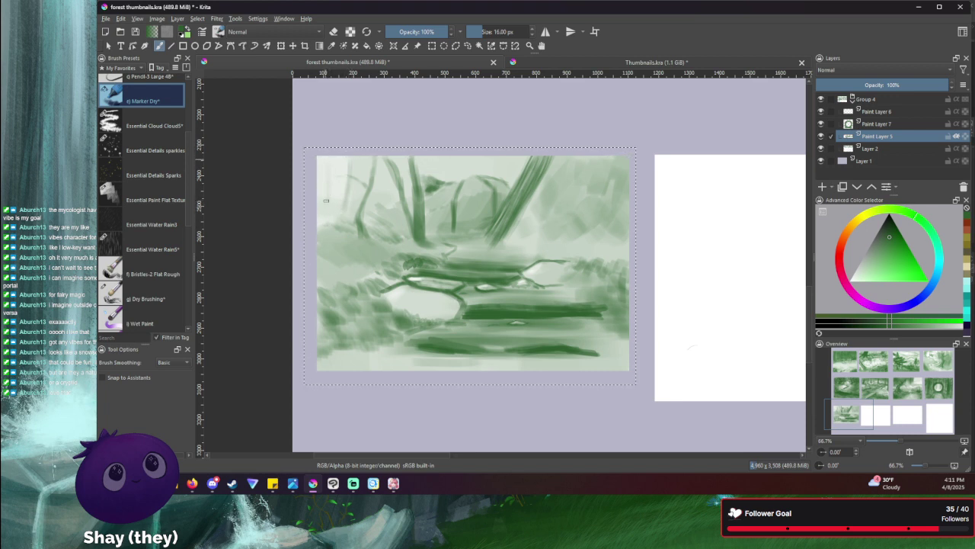
key("bracketleft")
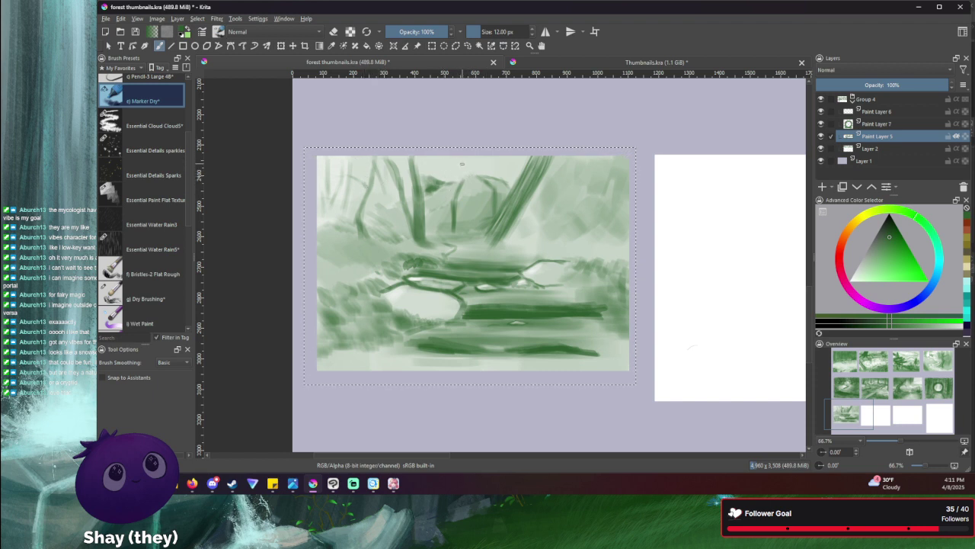
- Enlarge the brush to 47 px and shade soft background tone around the central arched trunk
key("bracketright")
key("bracketright")
key("bracketright")
key("bracketright")
key("bracketright")
key("bracketright")
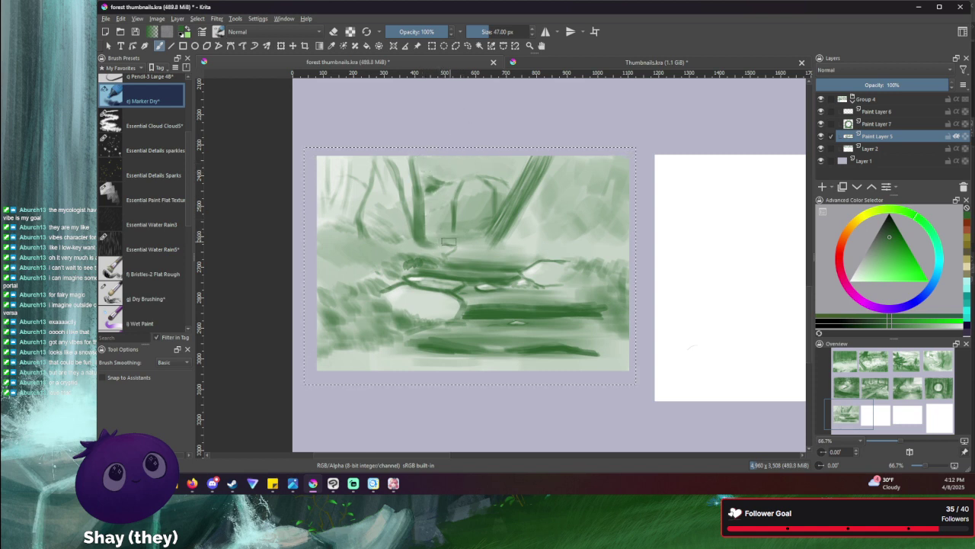
key("bracketleft")
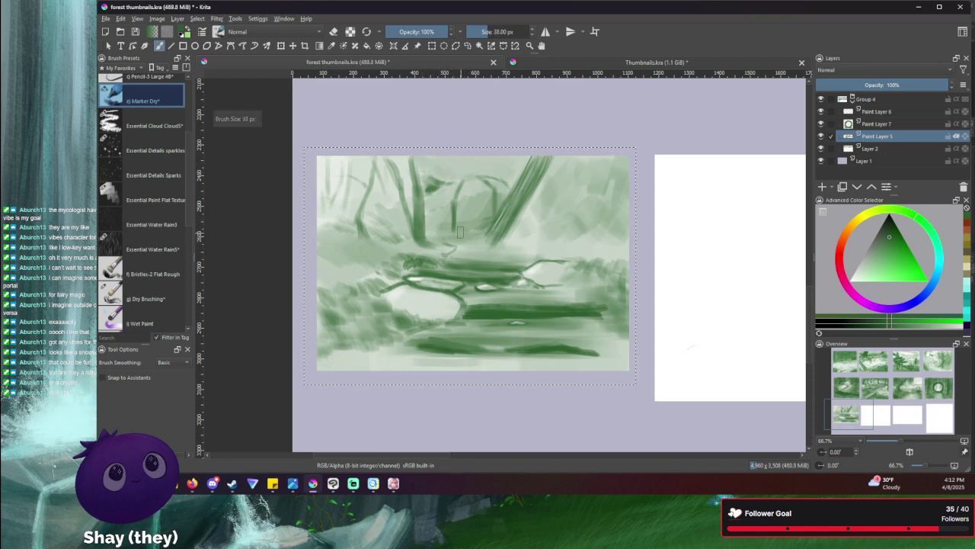
- Switch to erasing, reduce the size to 2 px and cut thin highlights into the arched trunk and the dark ledge beside the large rock
key("bracketleft")
key("bracketleft")
key("bracketleft")
key("bracketleft")
key("bracketleft")
key("bracketleft")
left_click(333, 36)
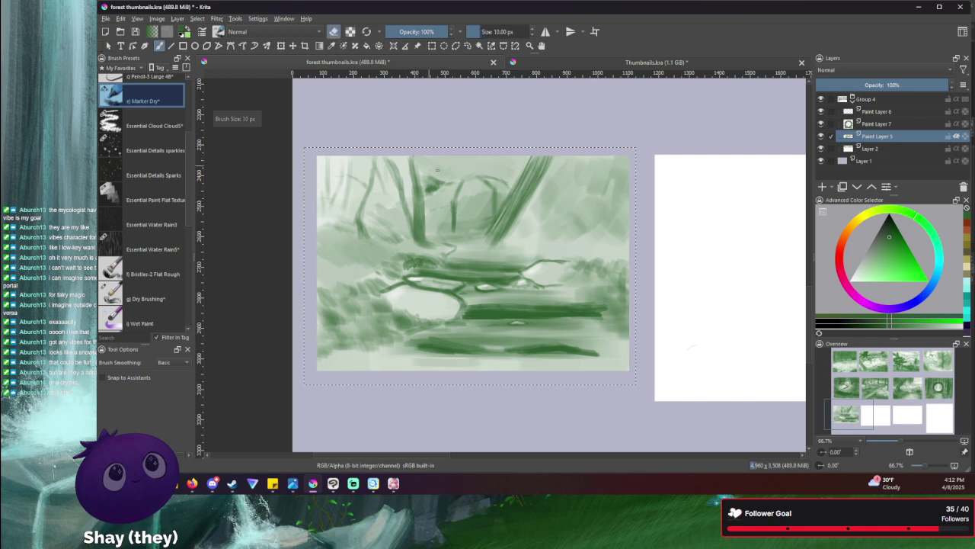
key("bracketleft")
key("bracketleft")
key("bracketleft")
key("bracketleft")
key("bracketleft")
key("bracketleft")
key("bracketleft")
key("bracketleft")
key("bracketleft")
key("bracketleft")
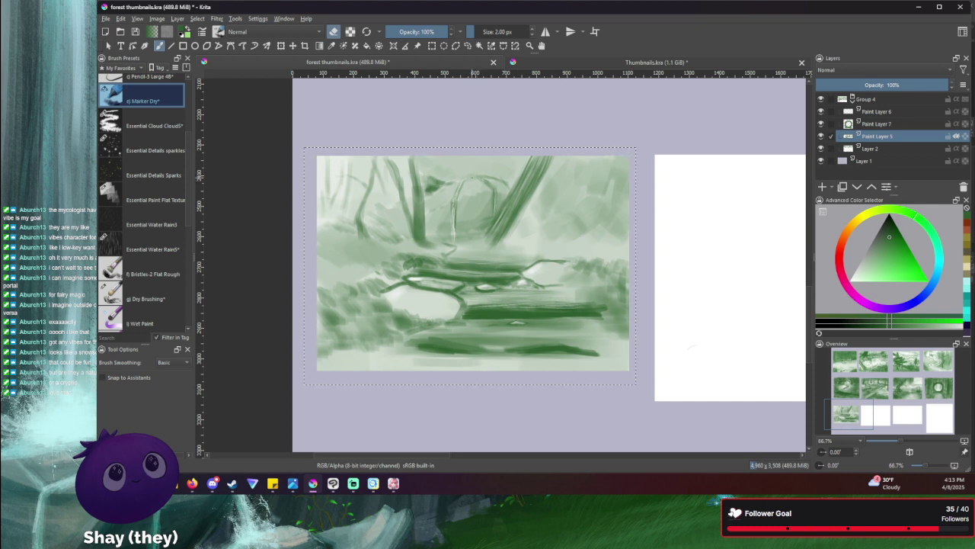
- Paint thin strokes at the base of the leaning trunk and erase a 4 px highlight down the arch's right leg
key("e")
key("bracketright")
key("bracketright")
key("bracketright")
key("bracketright")
key("bracketright")
key("e")
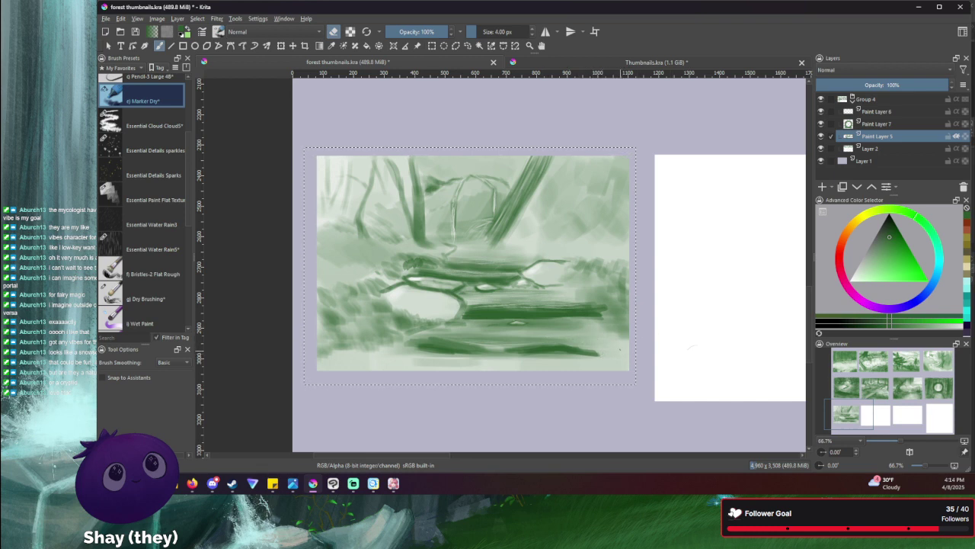
- Return to painting, enlarge the brush to 47 px and lay soft tone across the foreground and over the two lower ledges
key("e")
key("bracketright")
key("bracketright")
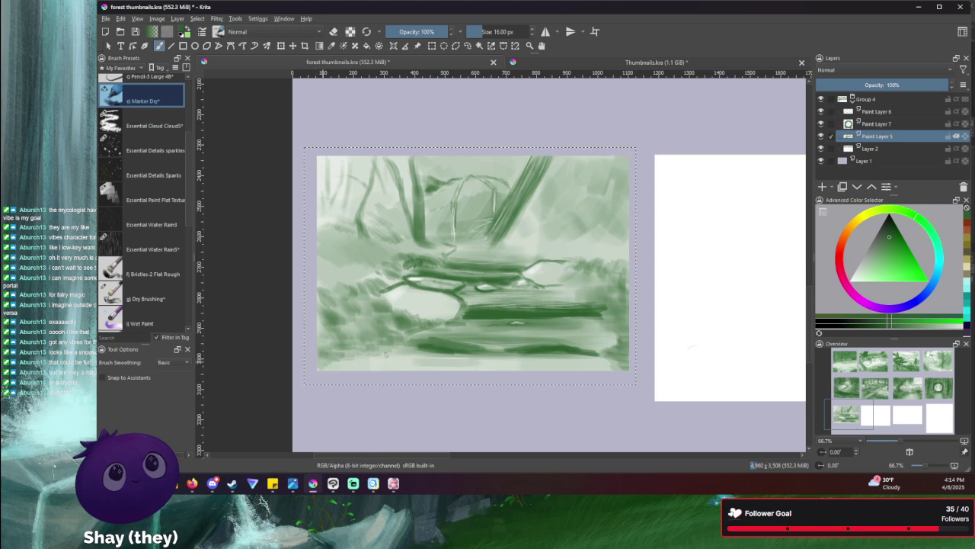
key("bracketright")
key("bracketright")
key("bracketright")
key("bracketright")
key("bracketright")
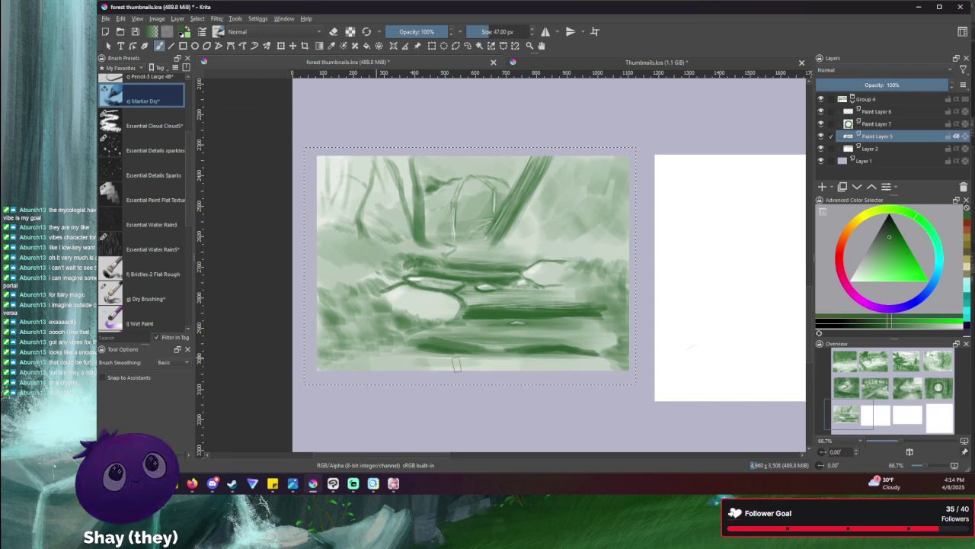
left_click_drag(585, 340, 605, 342)
left_click_drag(504, 314, 474, 313)
key("bracketleft")
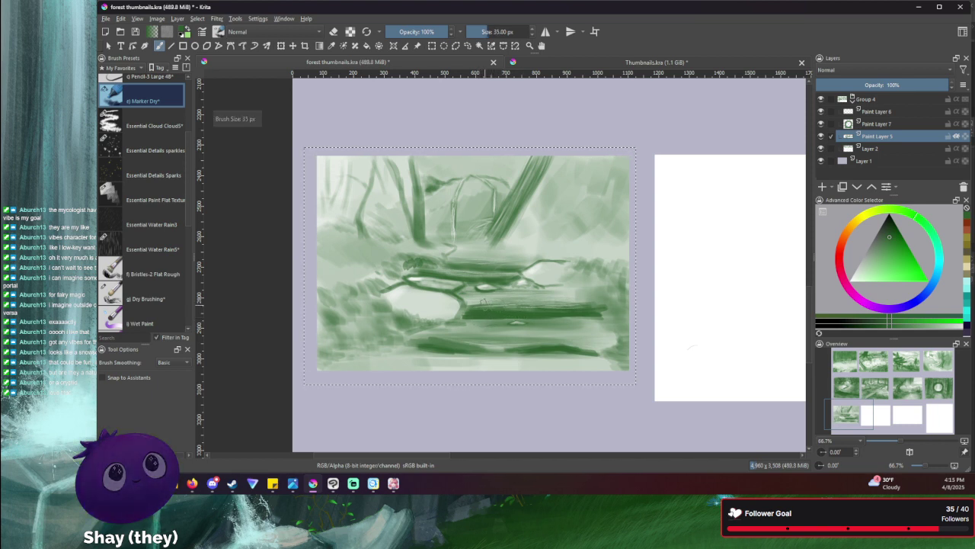
- Switch to erasing at 1 px and scratch fine light lines into the dark ledge bands around the rocks
key("e")
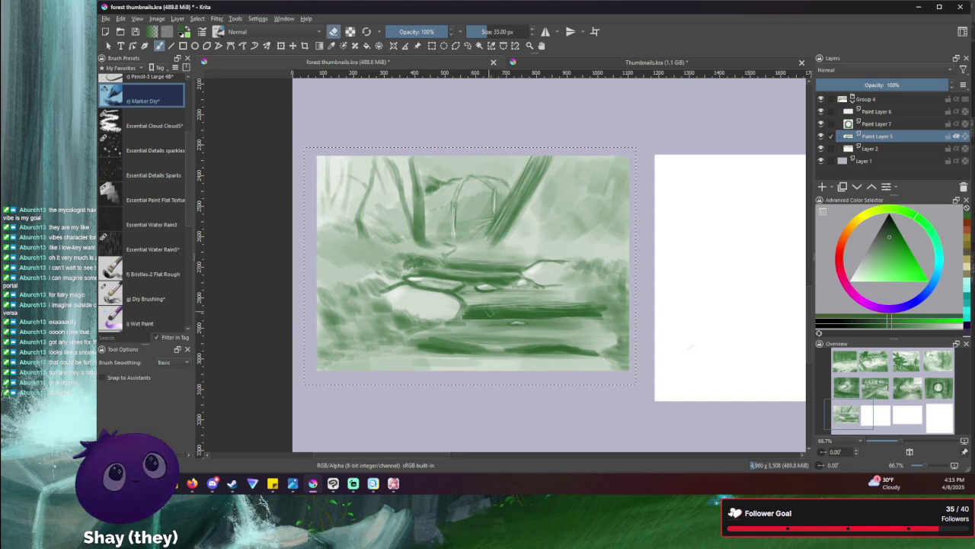
key("bracketleft")
key("bracketleft")
key("bracketleft")
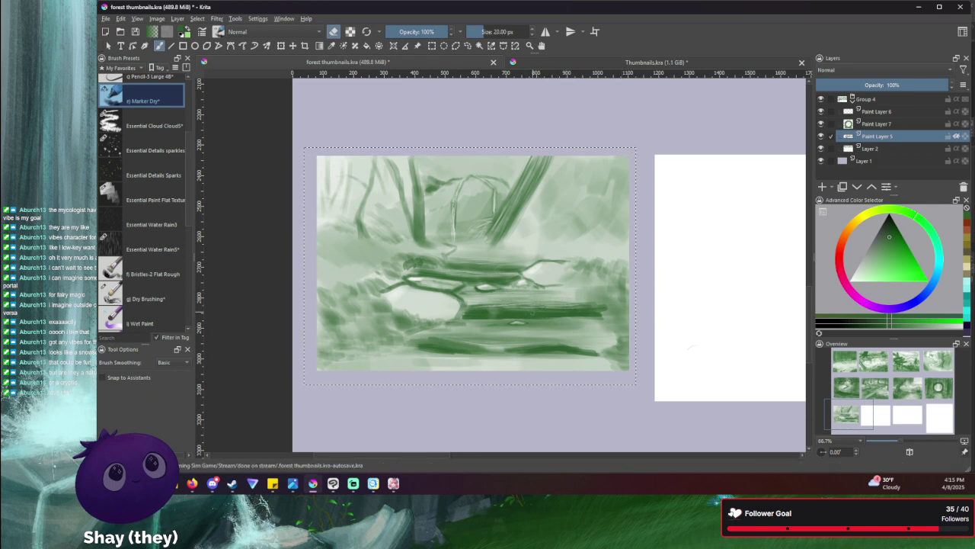
key("bracketleft")
key("bracketleft")
key("bracketleft")
key("bracketleft")
key("bracketleft")
key("bracketleft")
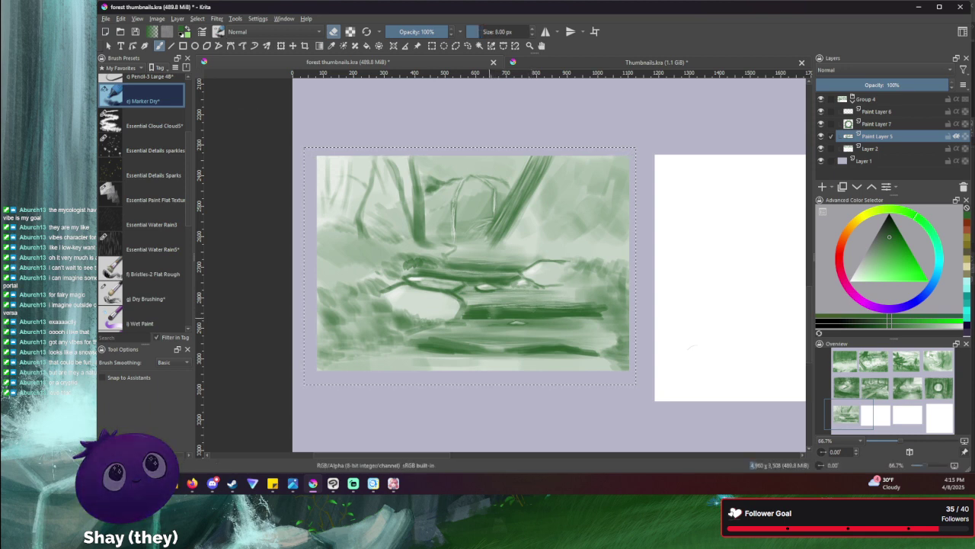
key("bracketleft")
key("bracketleft")
key("bracketleft")
key("bracketleft")
key("bracketleft")
key("bracketleft")
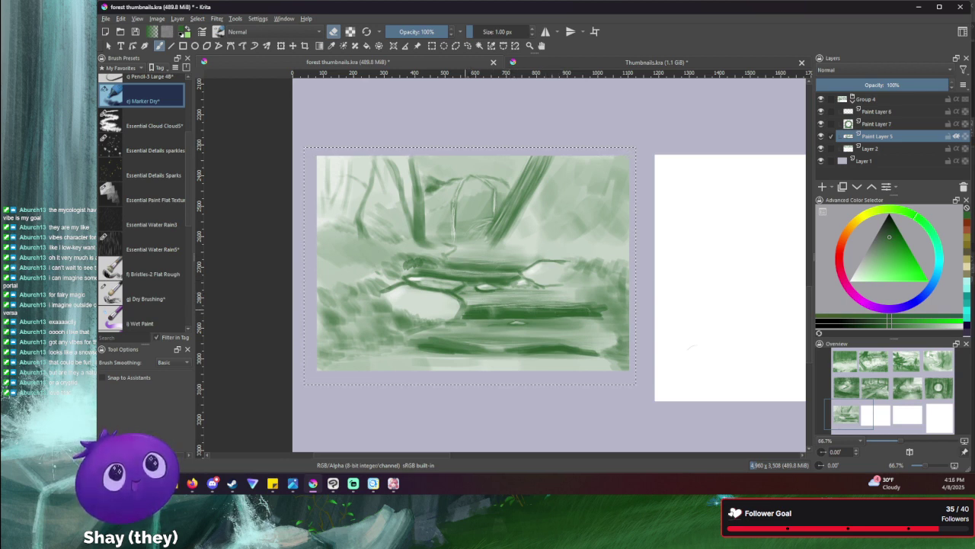
scroll(481, 302, "up", 1)
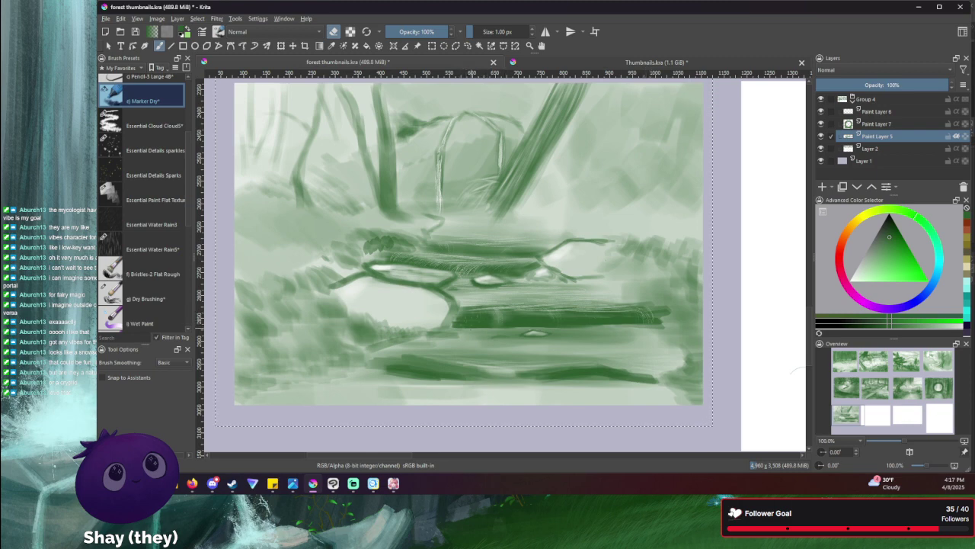
key("plus")
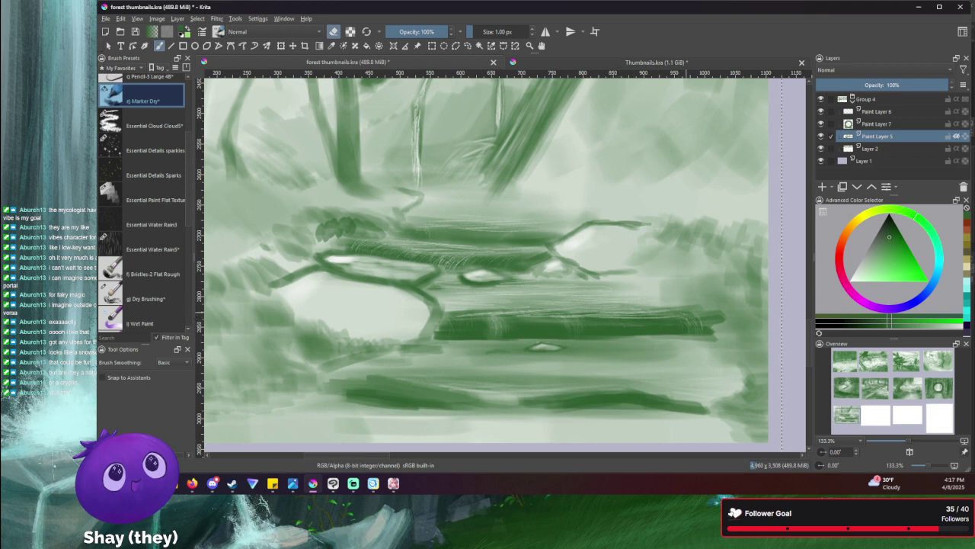
- Rotate the canvas 45°, erase fine curved lines across the dark band beside the large rock, and return the canvas to level
right_click(609, 174)
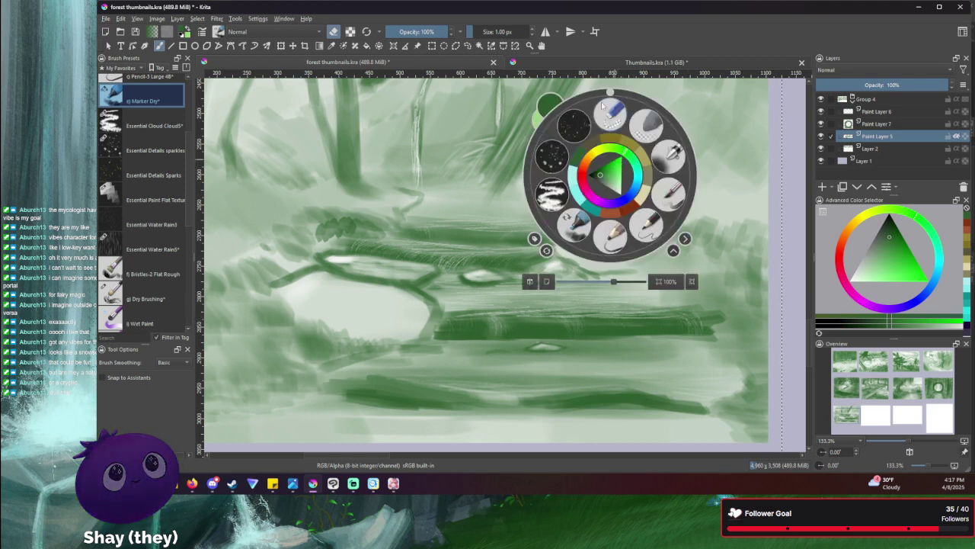
left_click_drag(631, 98, 666, 121)
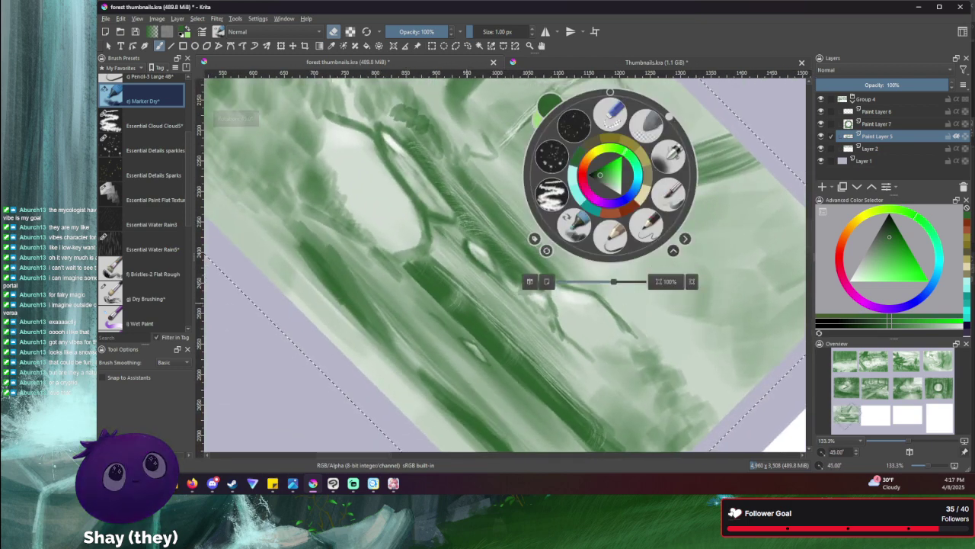
left_click(289, 339)
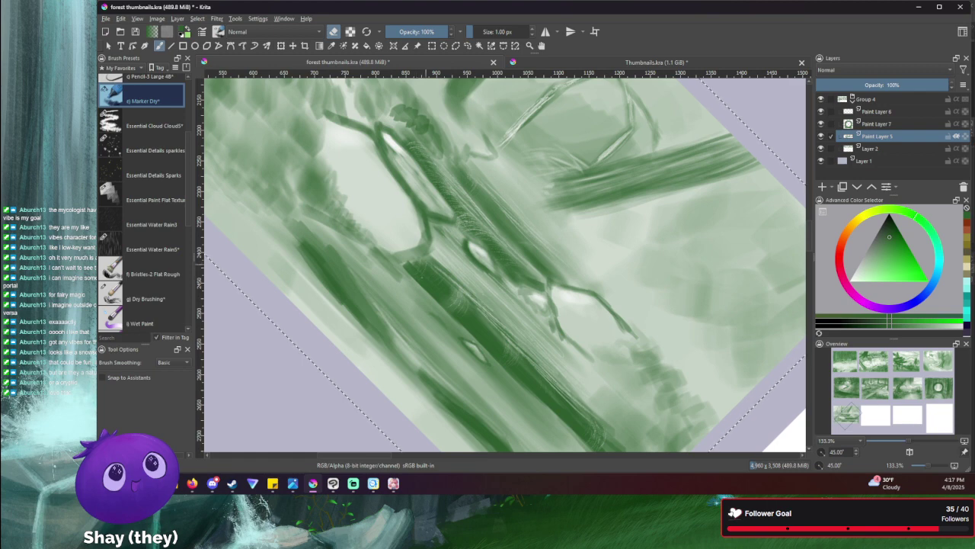
scroll(403, 254, "down", 1)
scroll(403, 254, "down", 1)
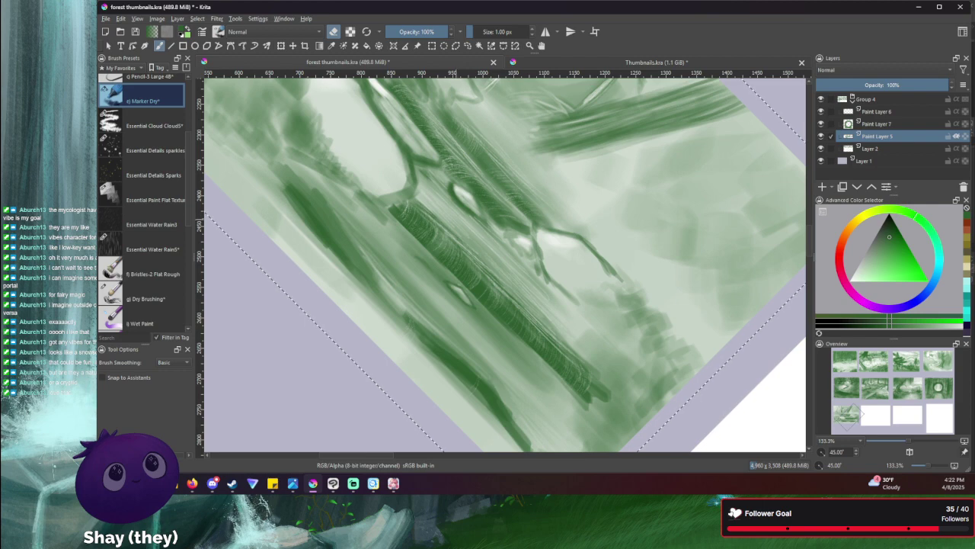
right_click(461, 202)
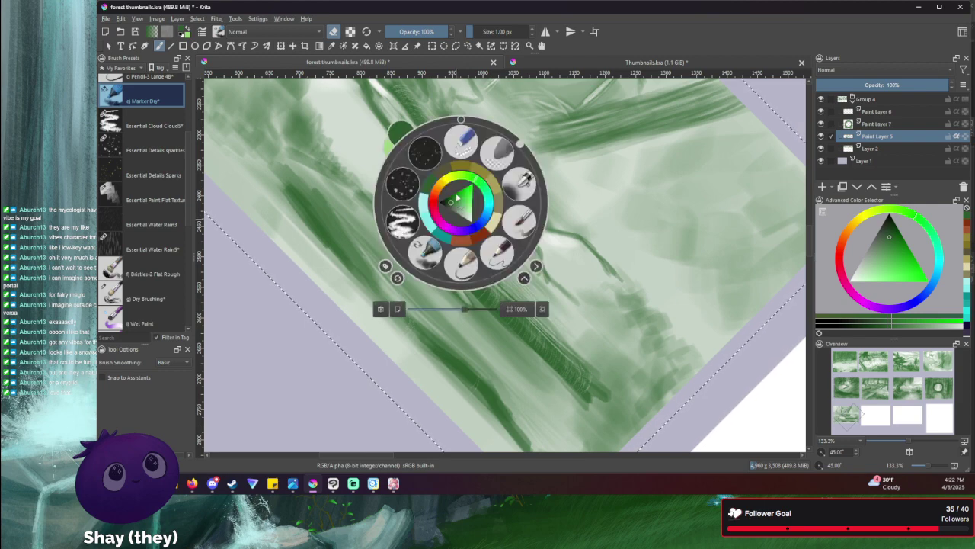
left_click(456, 119)
left_click(302, 281)
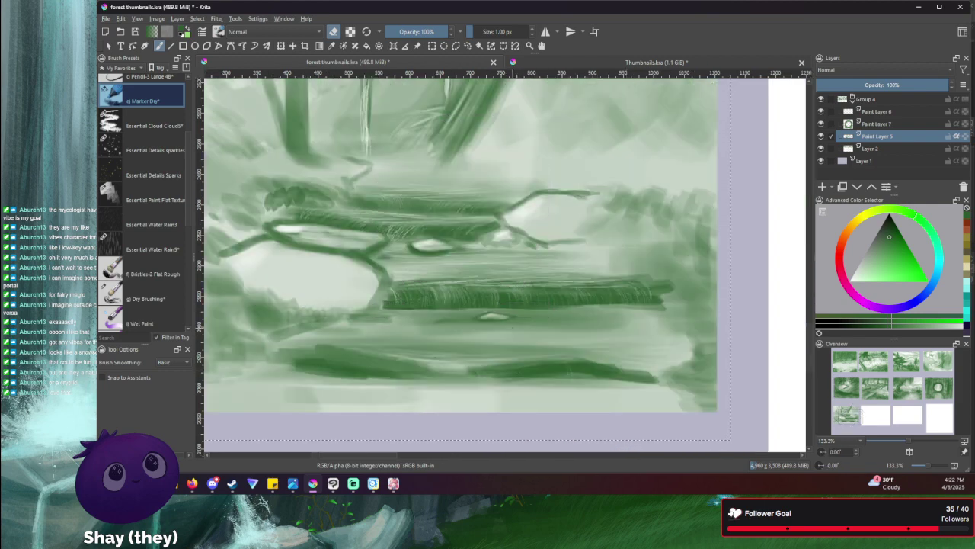
- Enlarge the eraser to 9 px and erase curved light lines into the dark band of the lowest ledge
left_click_drag(502, 228, 589, 228)
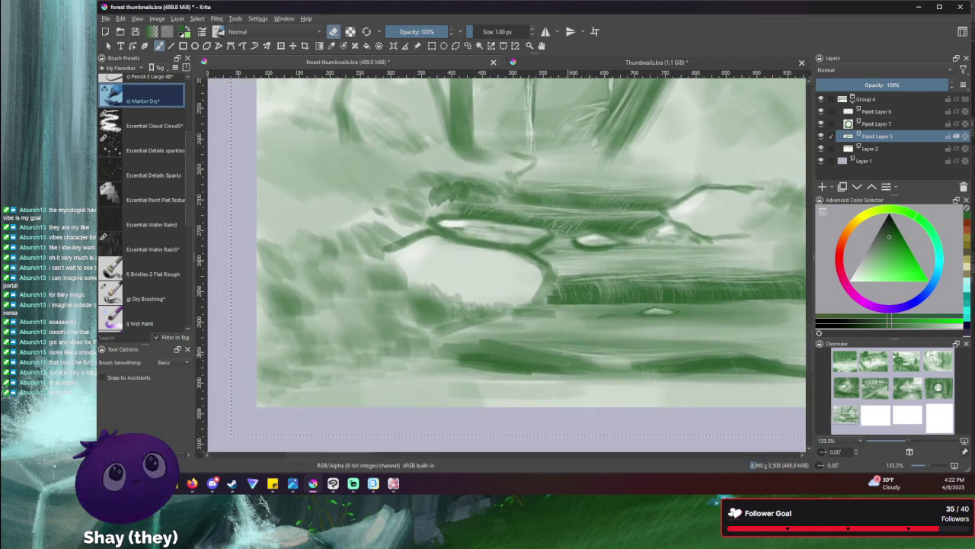
key("bracketright")
key("bracketright")
key("bracketright")
key("bracketright")
key("bracketright")
key("bracketright")
key("bracketright")
key("bracketright")
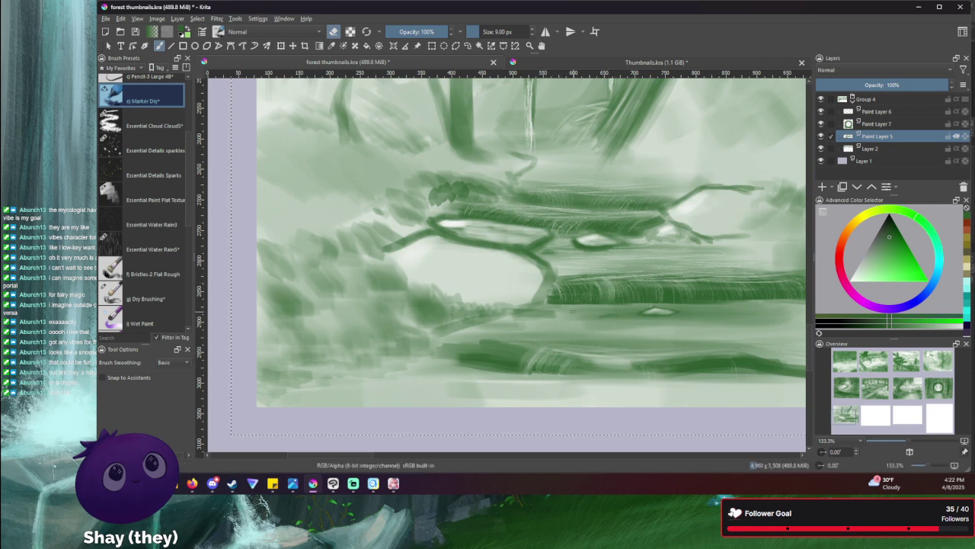
- Reduce the eraser to 4 px and continue the fine curved lines across the lowest ledge from its left end to its right end
key("bracketleft")
key("bracketleft")
key("bracketleft")
left_click_drag(474, 344, 460, 361)
mouse_move(476, 345)
left_mouse_down()
mouse_move(465, 360)
mouse_move(474, 363)
left_mouse_up()
left_click_drag(487, 349, 483, 358)
mouse_move(496, 349)
left_mouse_down()
mouse_move(487, 364)
mouse_move(478, 351)
mouse_move(491, 356)
left_mouse_up()
left_click_drag(511, 345, 492, 363)
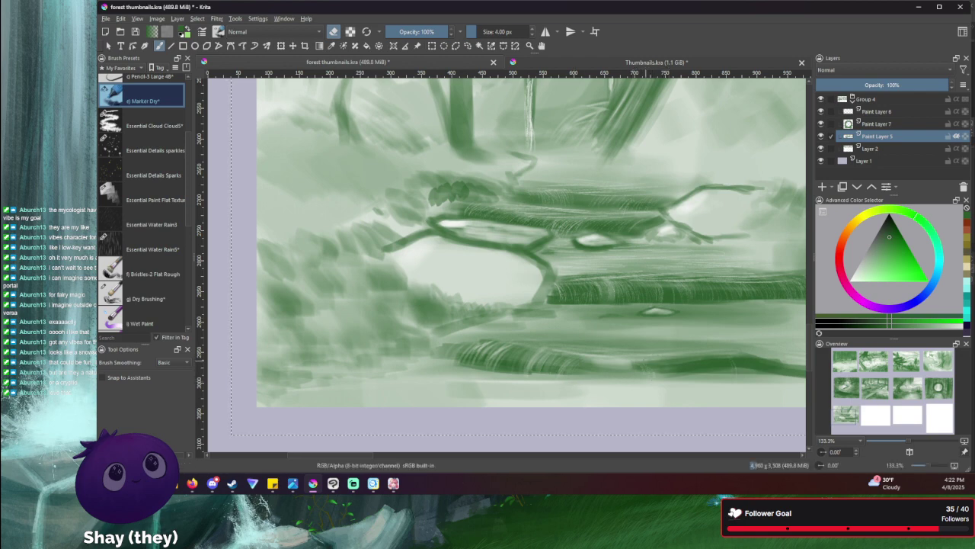
left_click_drag(629, 368, 483, 349)
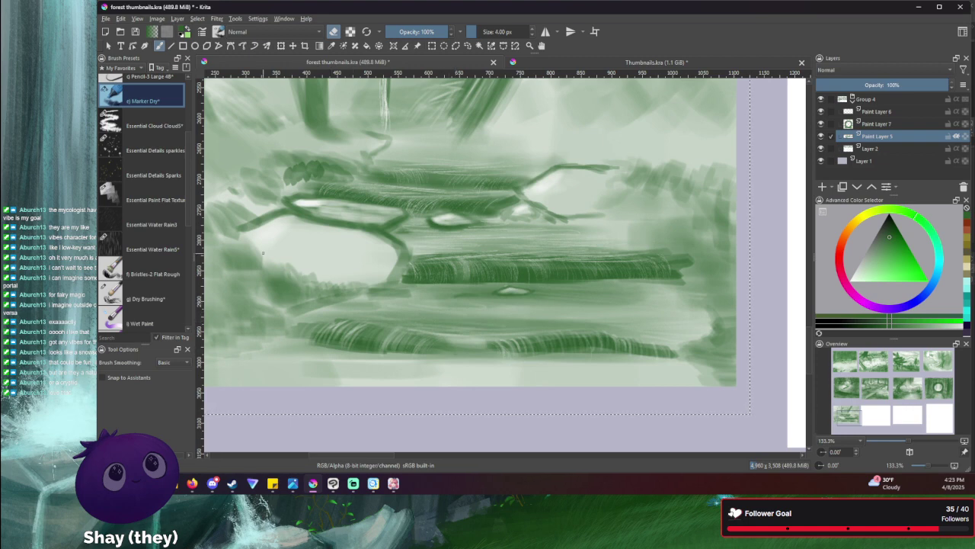
- Switch back to painting at 8 px, darken the lowest ledge's underside and extend the thin branch beside the small right-hand rock
key("e")
key("bracketright")
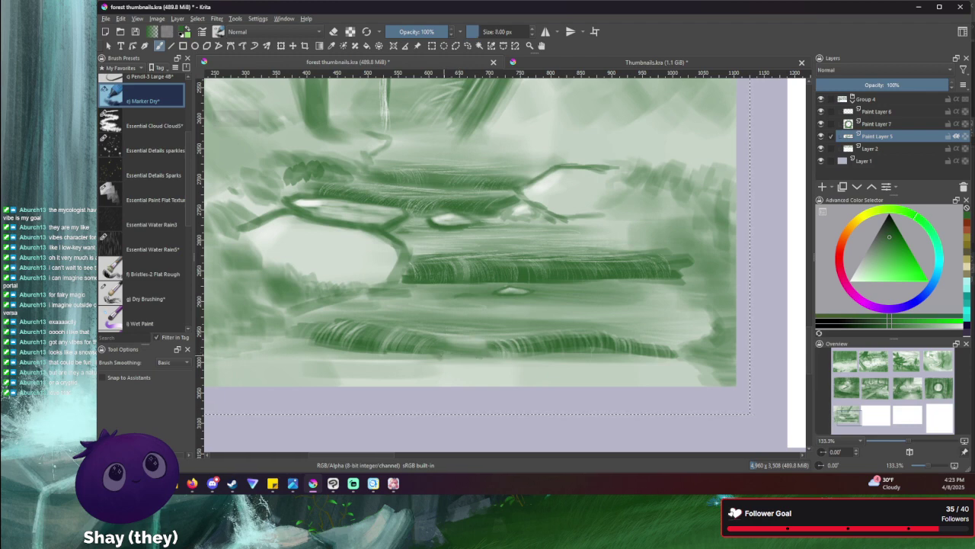
left_click_drag(460, 359, 488, 361)
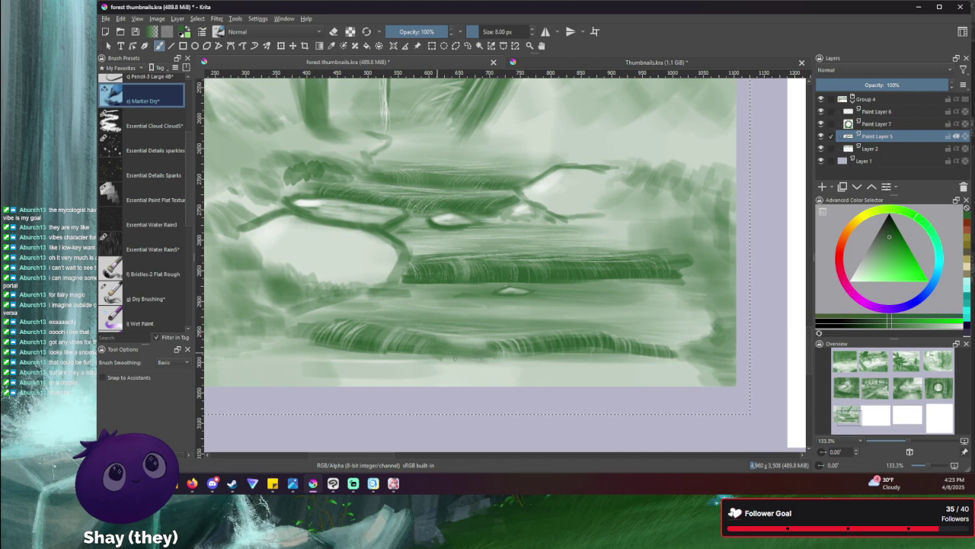
left_click(688, 275)
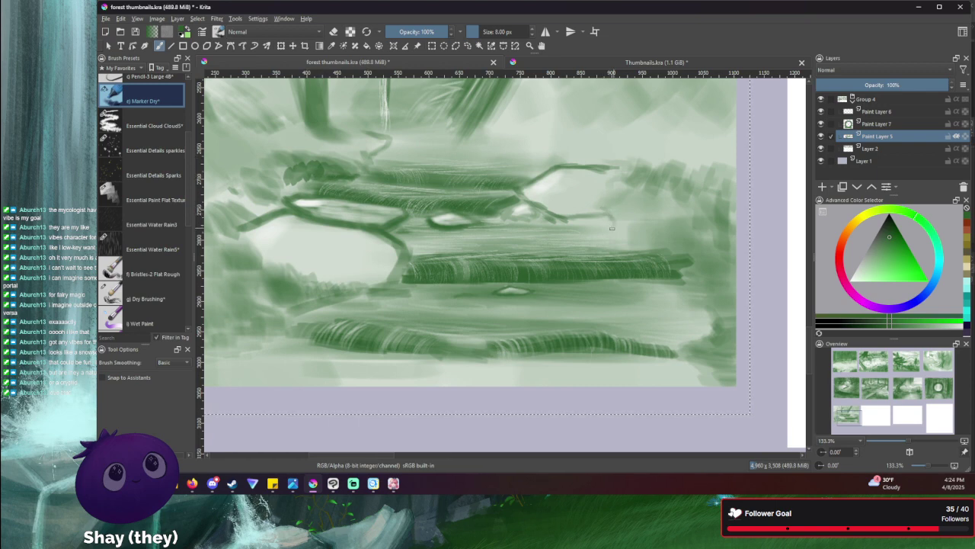
left_click_drag(568, 215, 607, 218)
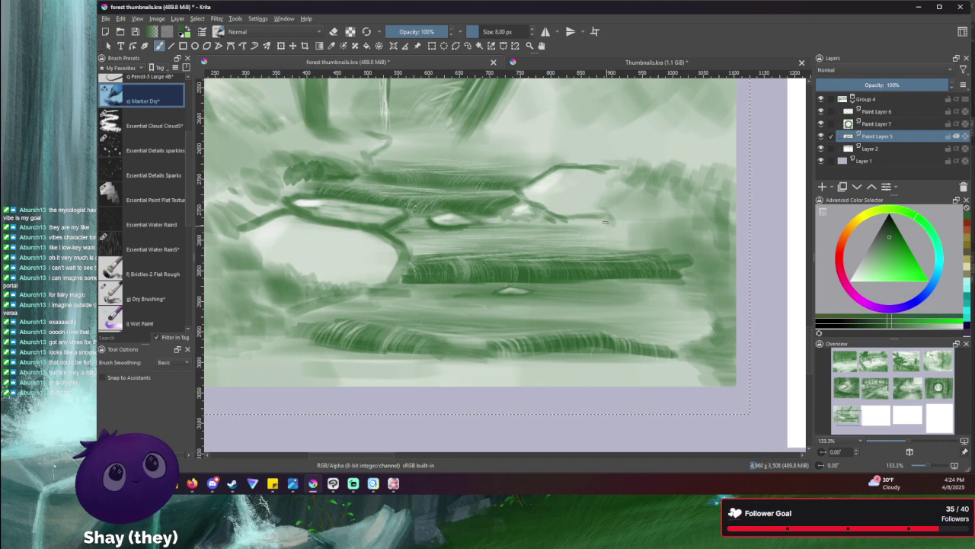
- Fade the thin branch beside the small right-hand rock, and shade the lower part of the large left-hand rock at 26 px
left_click_drag(585, 218, 618, 235)
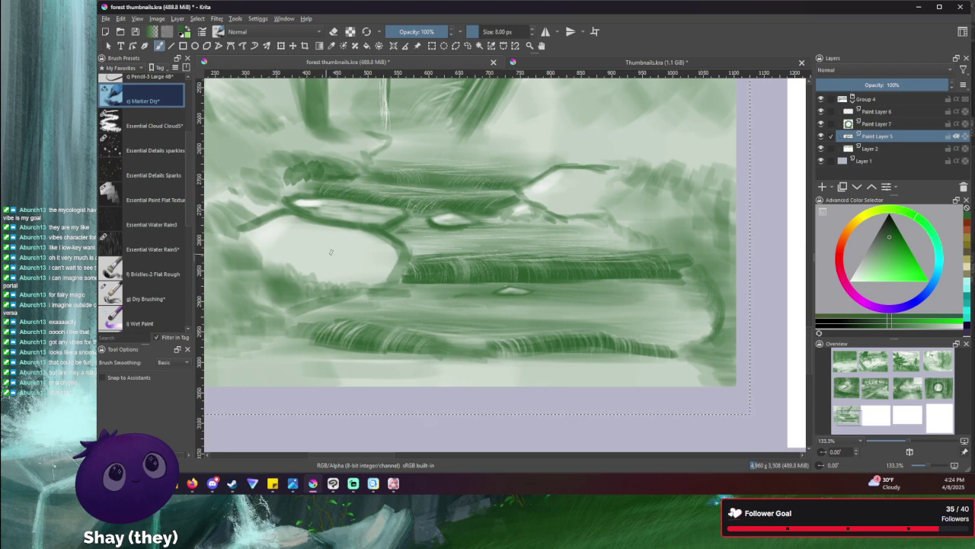
key("bracketright")
key("bracketright")
key("bracketright")
key("bracketright")
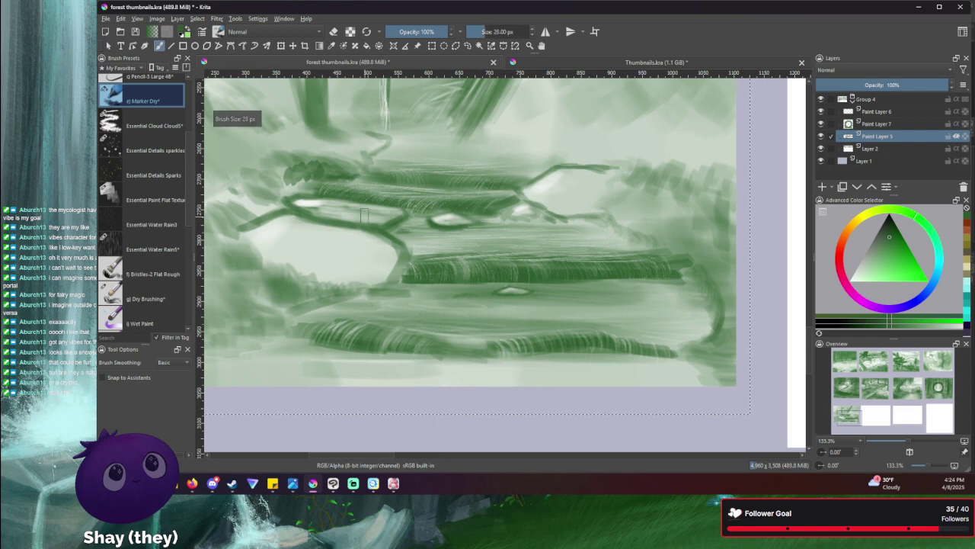
mouse_move(274, 246)
left_mouse_down()
mouse_move(374, 258)
mouse_move(278, 254)
mouse_move(362, 277)
mouse_move(269, 261)
mouse_move(343, 279)
mouse_move(364, 278)
mouse_move(356, 267)
mouse_move(386, 259)
mouse_move(384, 276)
mouse_move(370, 279)
mouse_move(390, 270)
mouse_move(368, 268)
mouse_move(391, 259)
mouse_move(361, 274)
mouse_move(391, 264)
mouse_move(368, 281)
mouse_move(388, 272)
mouse_move(367, 250)
mouse_move(342, 283)
mouse_move(359, 284)
mouse_move(279, 267)
mouse_move(329, 274)
left_mouse_up()
mouse_move(273, 265)
left_mouse_down()
mouse_move(344, 282)
mouse_move(258, 259)
mouse_move(300, 251)
mouse_move(295, 221)
mouse_move(316, 208)
mouse_move(395, 211)
mouse_move(326, 209)
mouse_move(385, 212)
mouse_move(439, 236)
mouse_move(453, 221)
left_mouse_up()
key("ctrl+z")
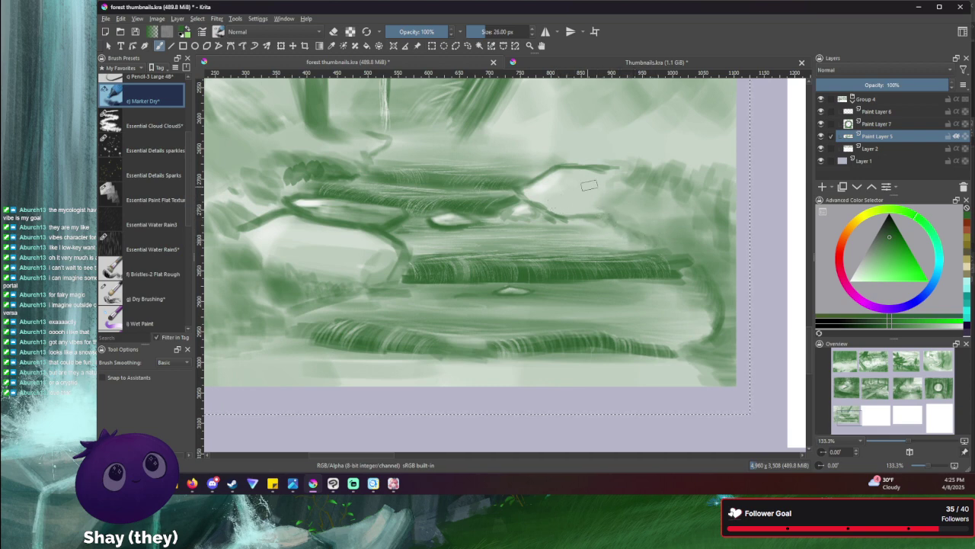
- Paint darker shading beneath the small right-hand rock at 26 px, and undo the last stroke on the large left-hand rock
mouse_move(582, 212)
left_mouse_down()
mouse_move(598, 208)
mouse_move(564, 213)
left_mouse_up()
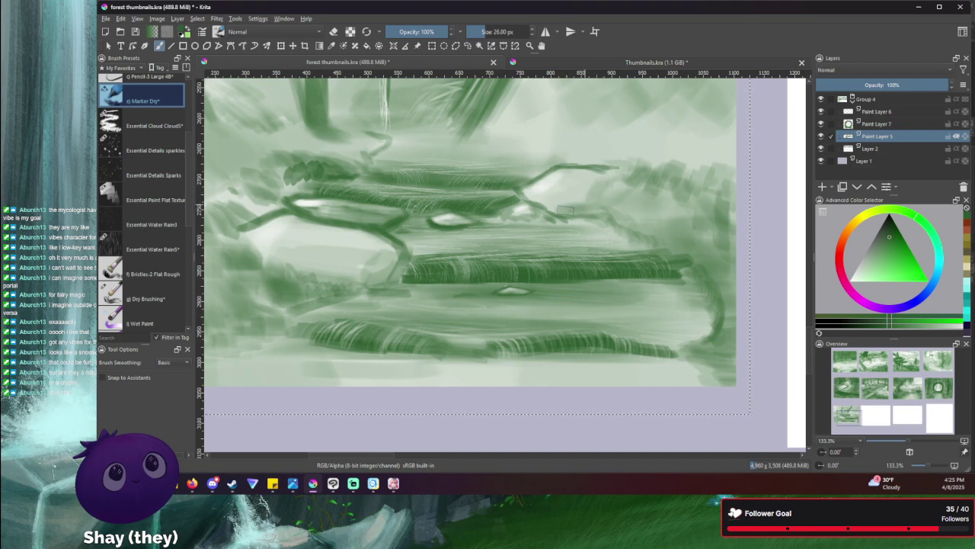
mouse_move(541, 198)
left_mouse_down()
mouse_move(533, 195)
mouse_move(558, 206)
mouse_move(562, 198)
mouse_move(559, 209)
mouse_move(606, 210)
left_mouse_up()
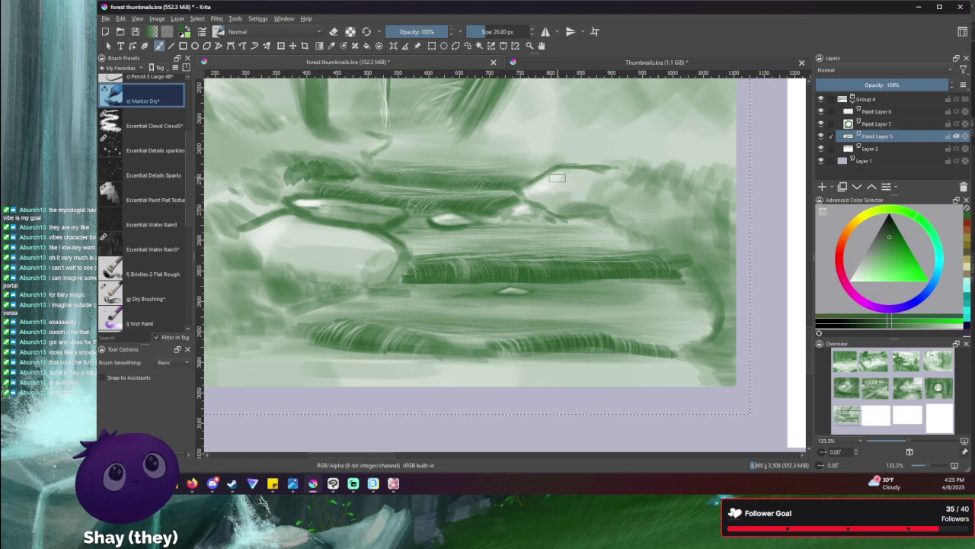
key("ctrl+z")
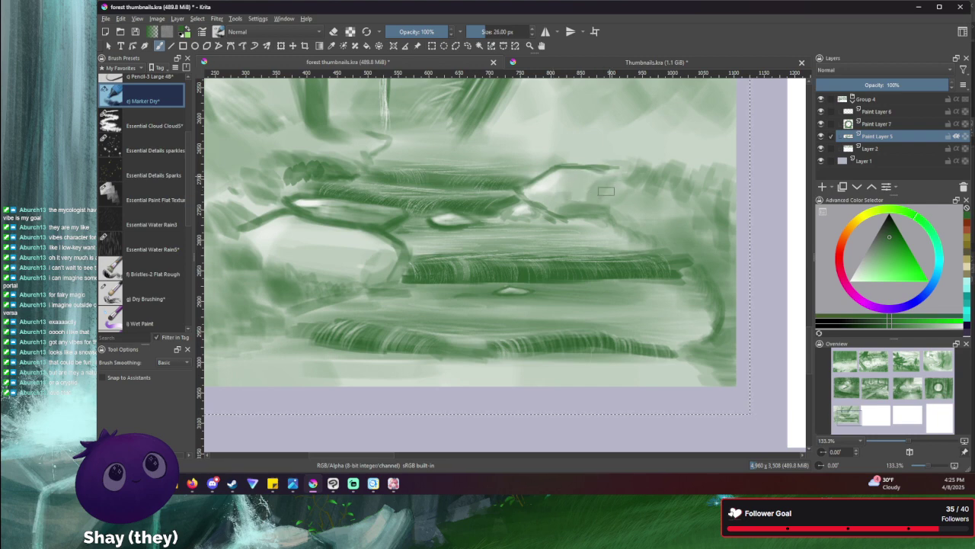
key("ctrl+shift+z")
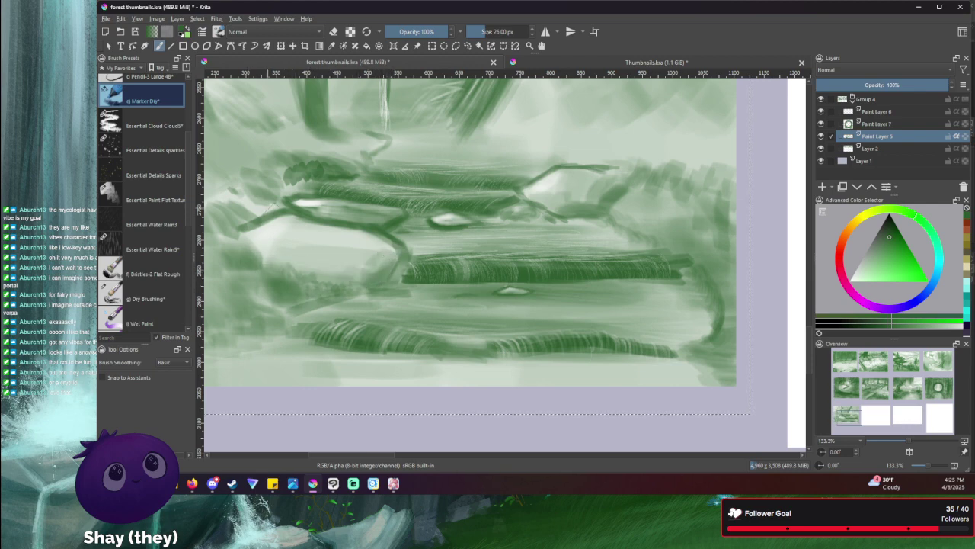
mouse_move(267, 257)
left_mouse_down()
mouse_move(344, 270)
mouse_move(327, 259)
mouse_move(358, 263)
left_mouse_up()
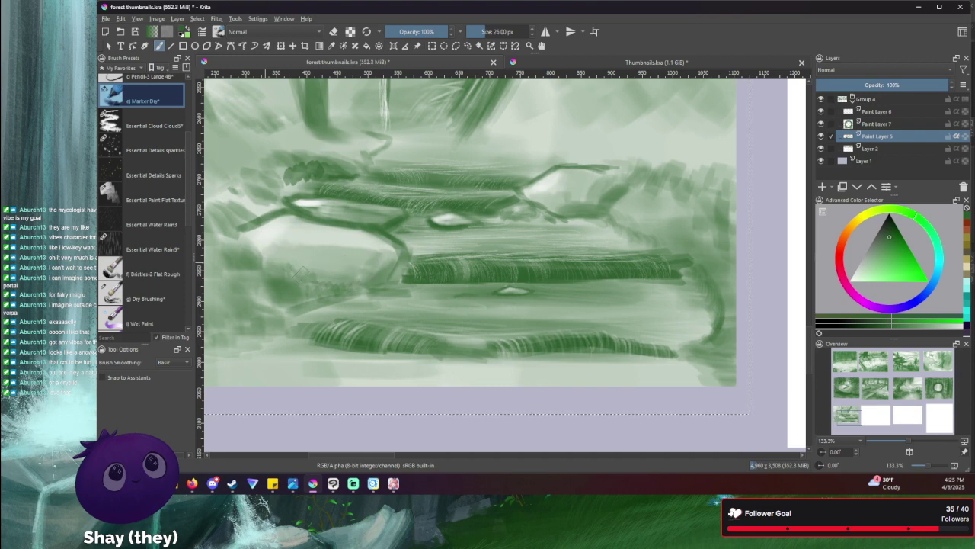
key("ctrl+z")
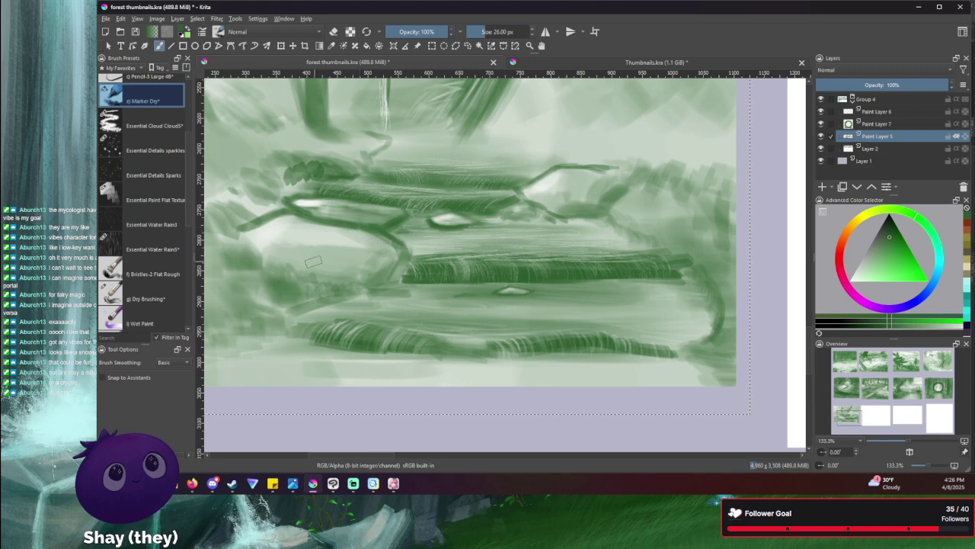
- Choose the Stamp Herbals brush, reduce it to 125 px and stamp foliage onto the bushes on the scene's left side
scroll(309, 269, "down", 1)
scroll(268, 288, "down", 1)
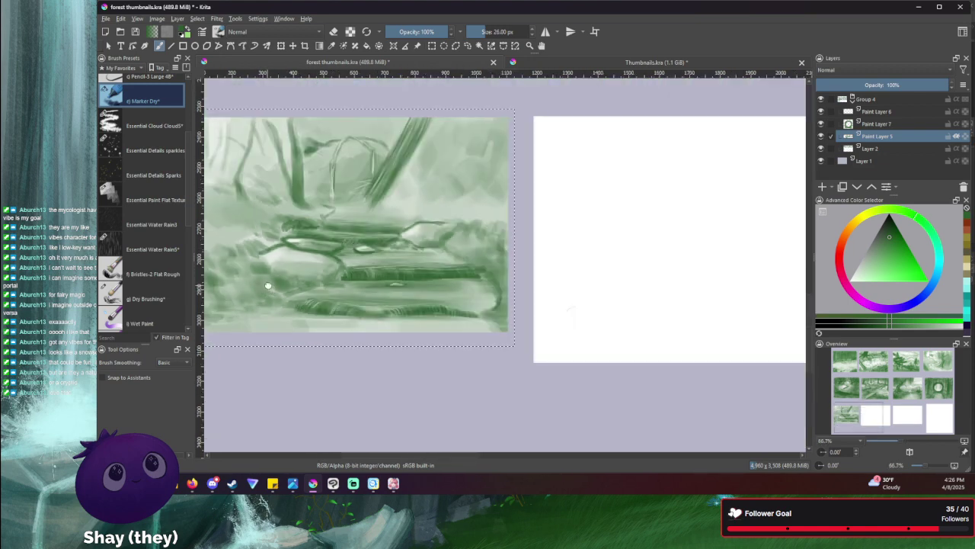
left_click_drag(262, 283, 396, 277)
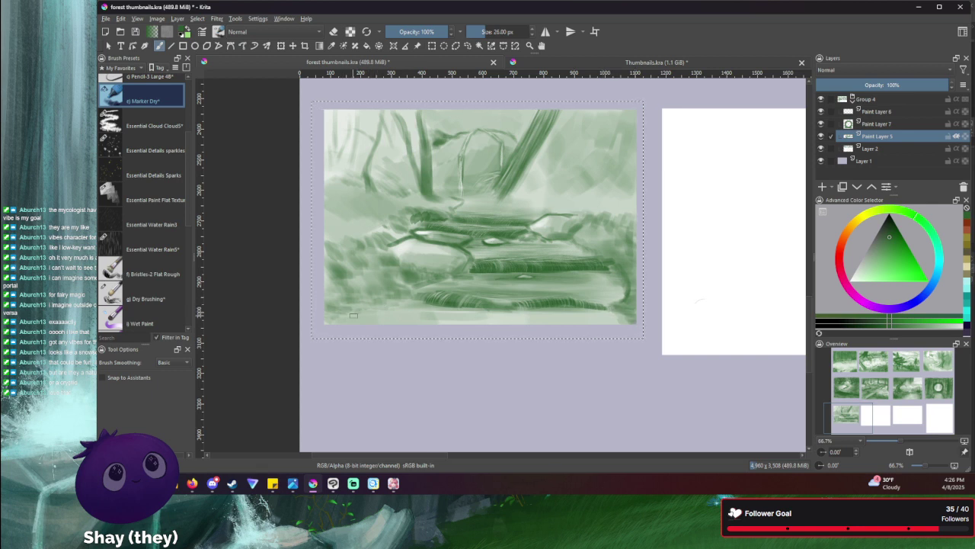
left_click_drag(356, 306, 474, 306)
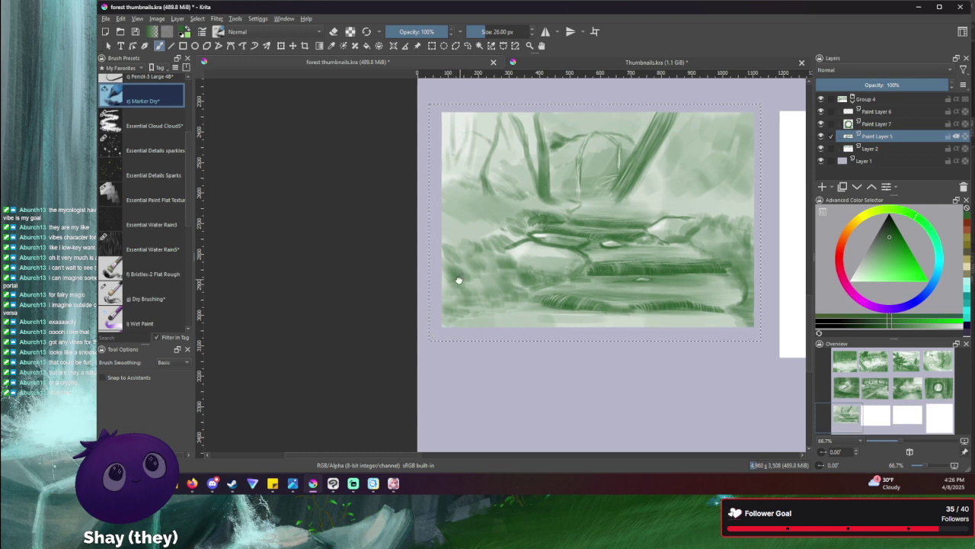
left_click_drag(480, 223, 426, 243)
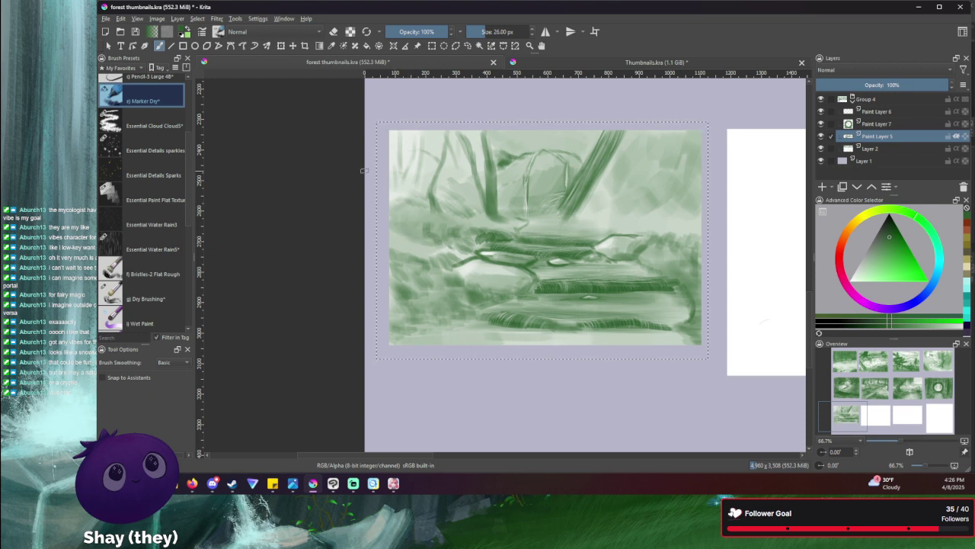
scroll(181, 189, "down", 5)
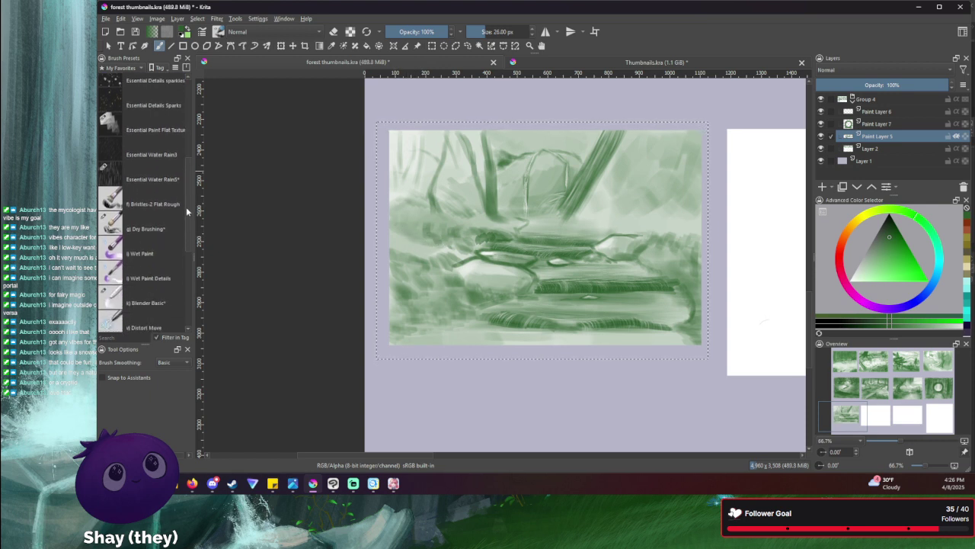
scroll(181, 244, "down", 2)
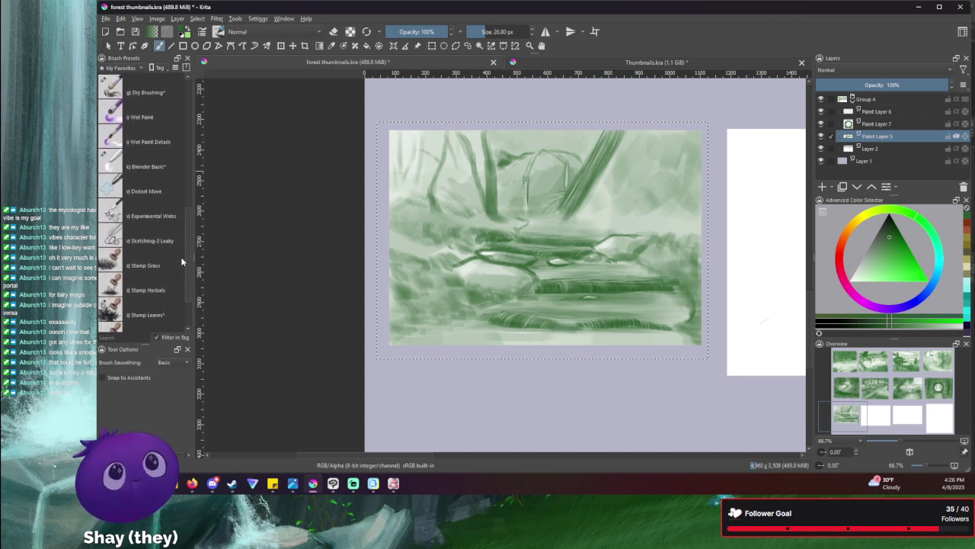
left_click(109, 291)
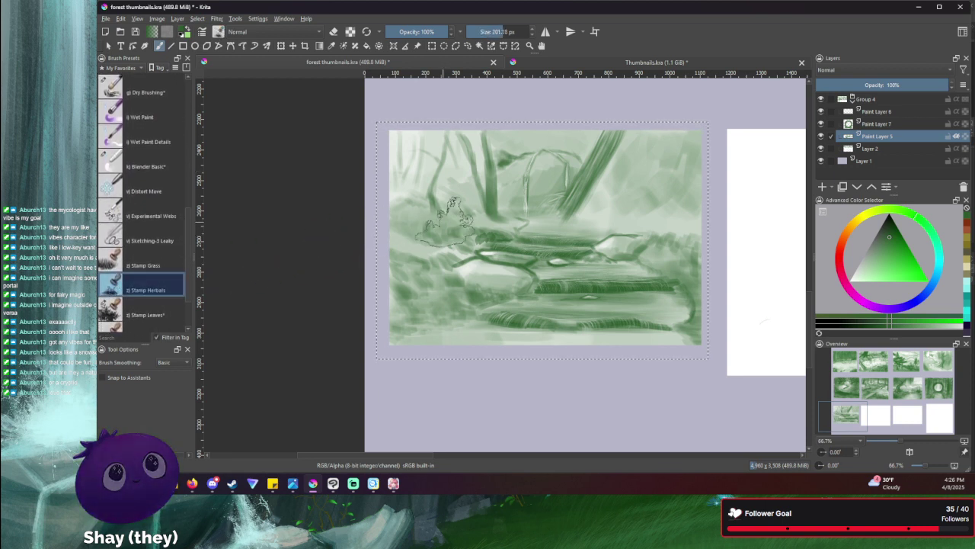
key("bracketleft")
key("bracketleft")
key("bracketleft")
key("bracketleft")
key("bracketleft")
key("bracketleft")
key("bracketleft")
key("bracketleft")
key("bracketleft")
key("bracketleft")
key("bracketleft")
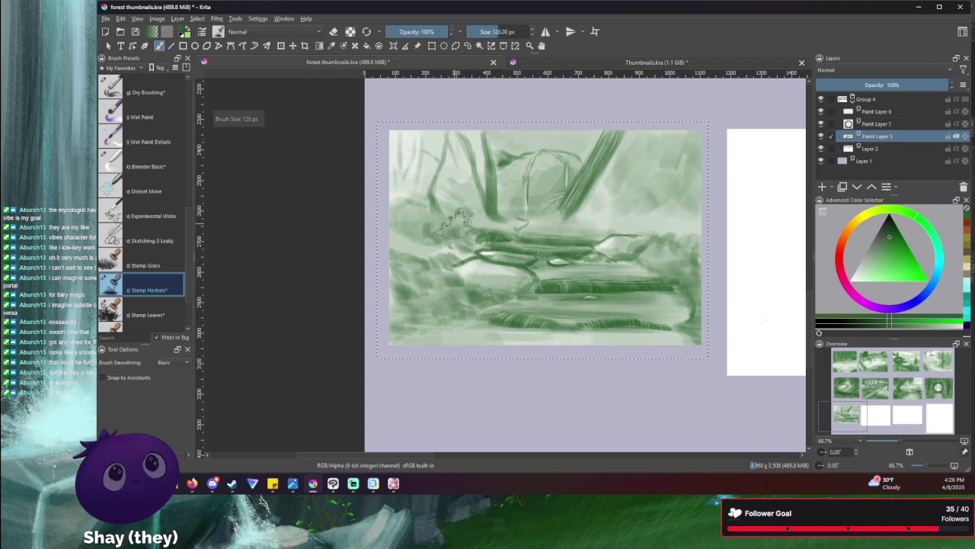
left_click(440, 231)
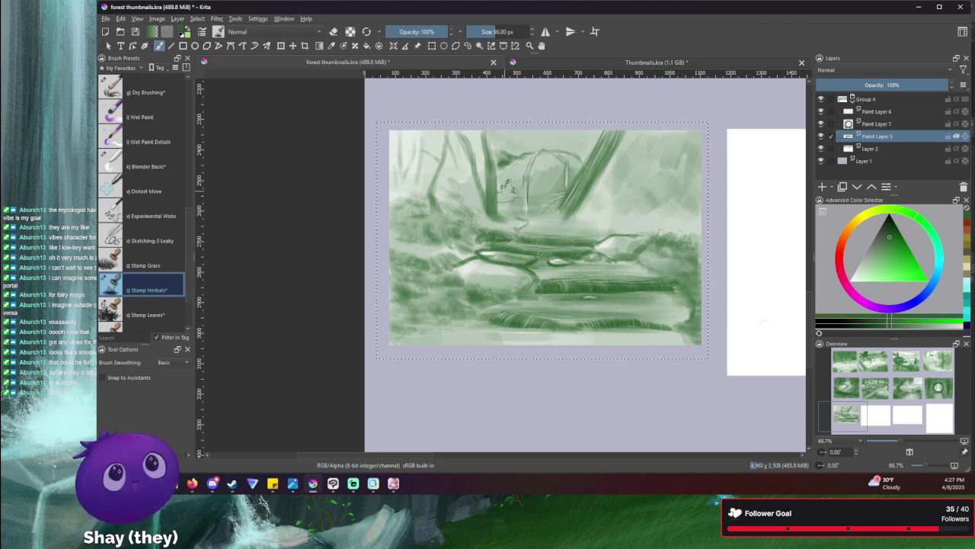
- Stamp leaf clusters across the upper canopy and side bushes with the Stamp Leaves brush at 103 px
left_click(105, 320)
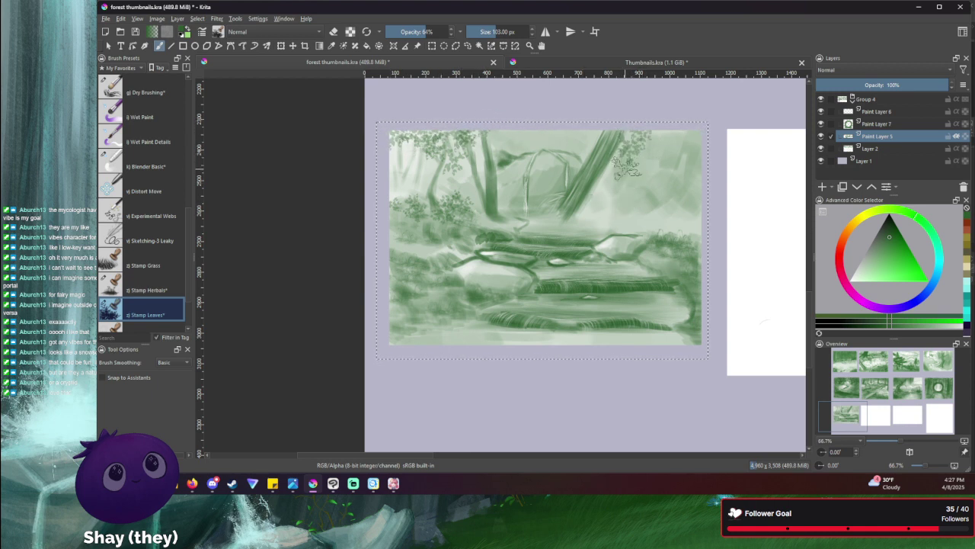
left_click_drag(626, 168, 683, 132)
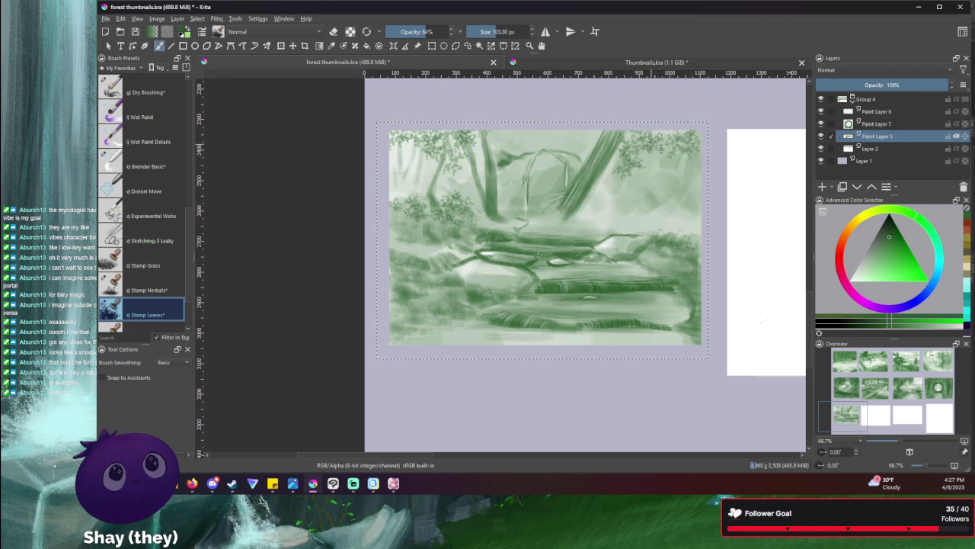
mouse_move(651, 128)
left_mouse_down()
mouse_move(683, 129)
mouse_move(649, 156)
mouse_move(691, 160)
mouse_move(698, 134)
mouse_move(671, 163)
left_mouse_up()
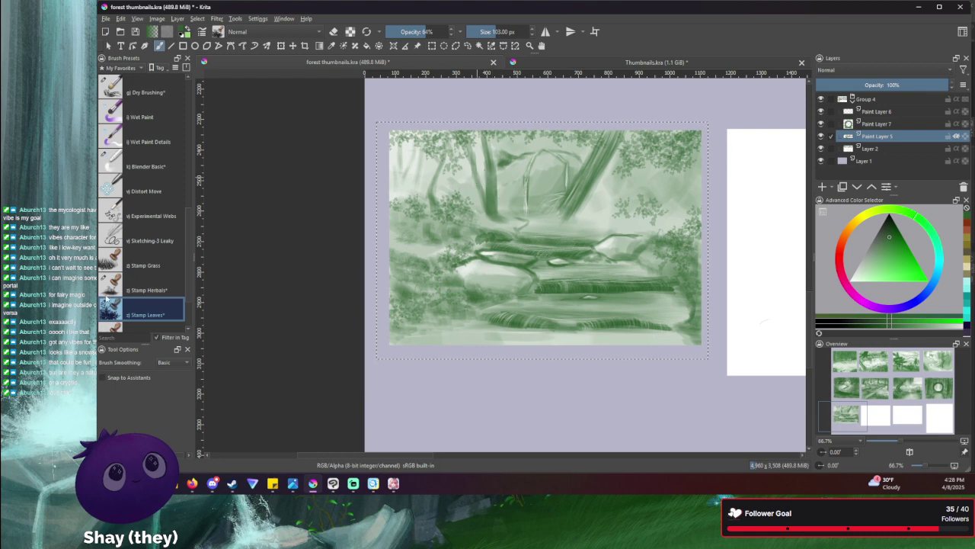
- Set up the Stamp Shoujo Bubbles brush at 19 px with 51% opacity
left_click(109, 292)
left_click(114, 268)
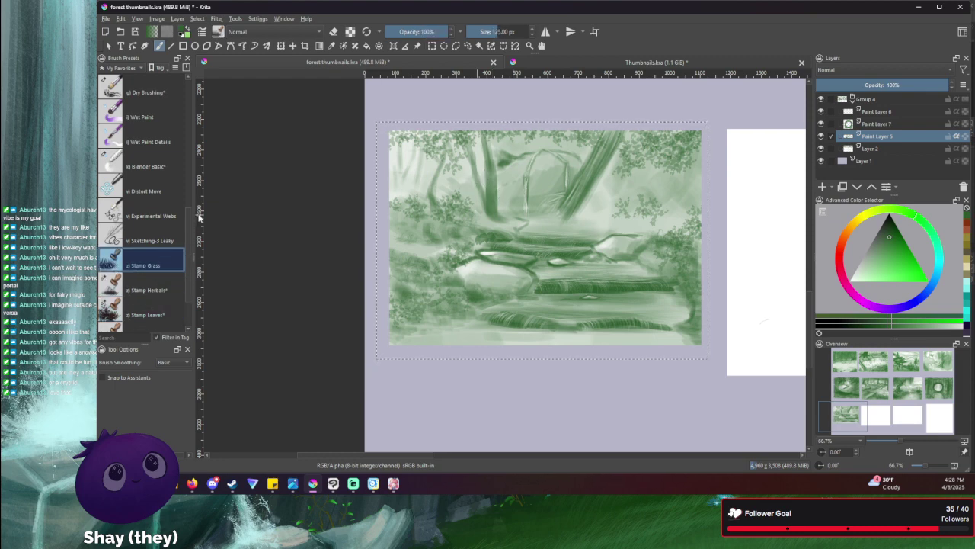
left_click_drag(187, 221, 179, 250)
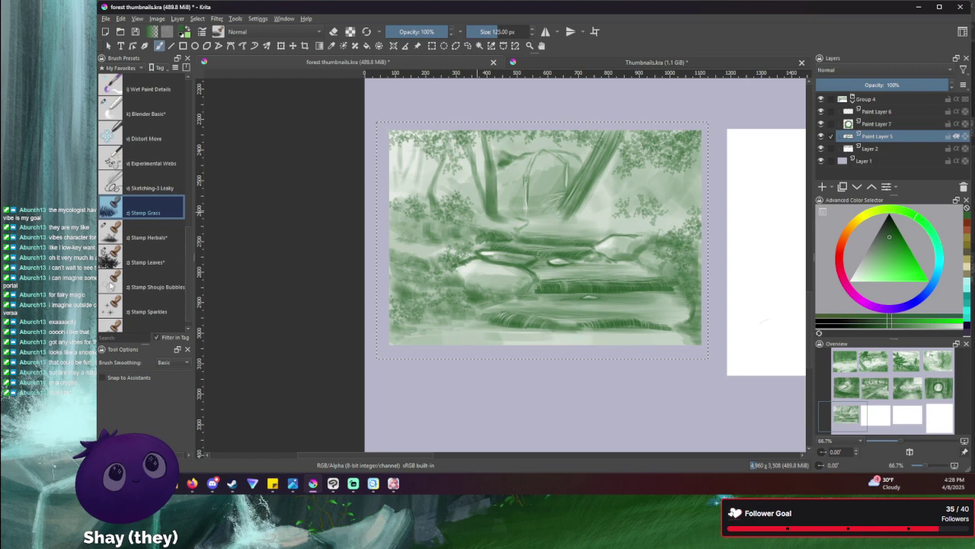
left_click(113, 285)
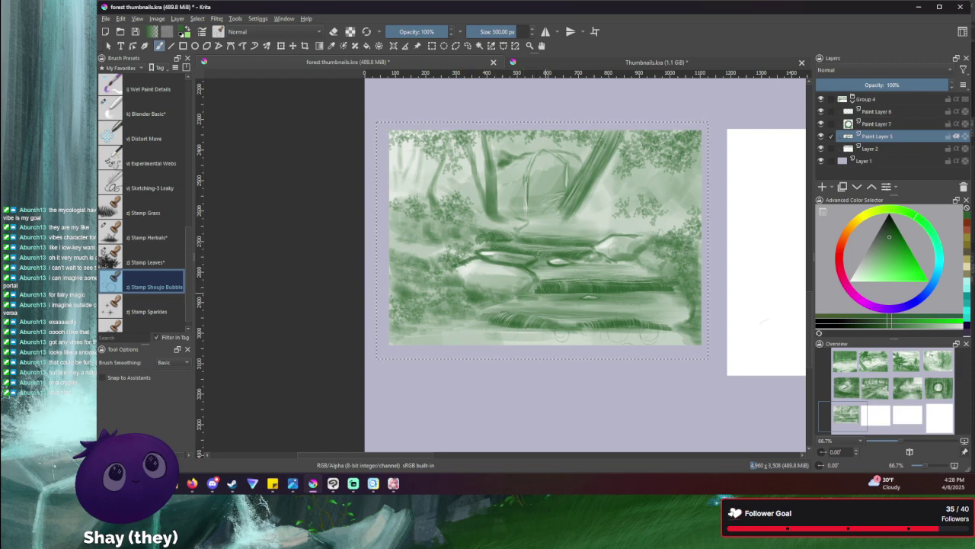
key("bracketleft")
key("bracketleft")
key("bracketleft")
key("bracketleft")
key("bracketleft")
key("bracketleft")
left_click(411, 32)
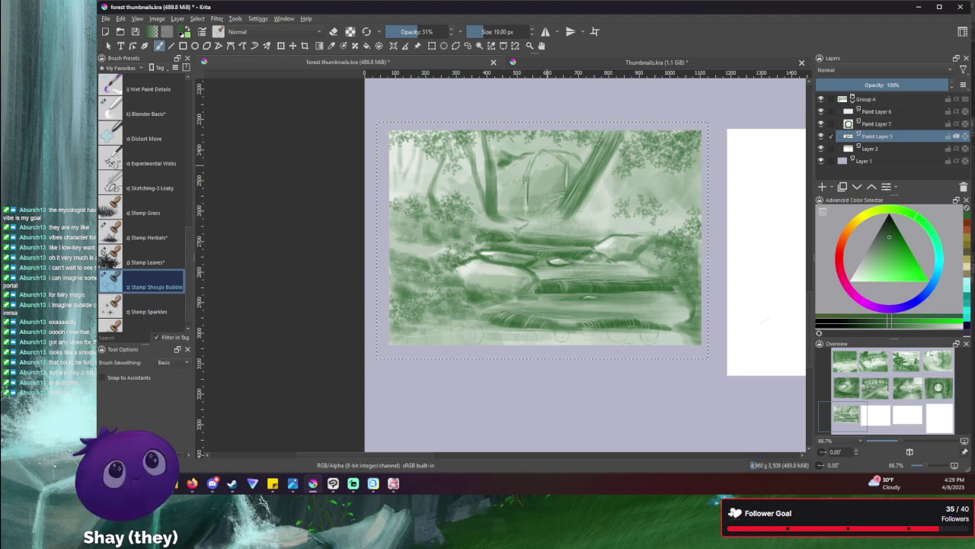
- Stamp extra foliage over the left-hand bushes with the Stamp Vegetal brush at 70 px
scroll(184, 283, "down", 1)
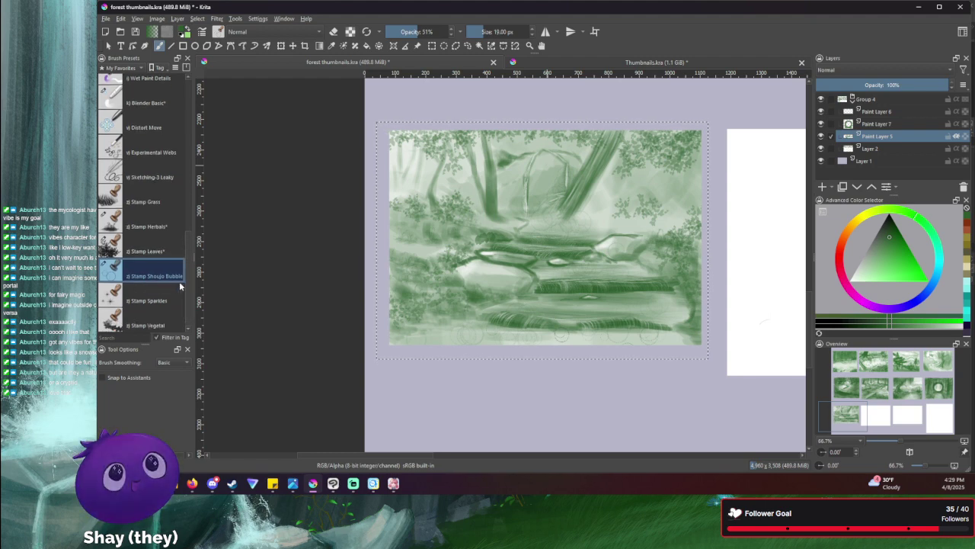
left_click(144, 322)
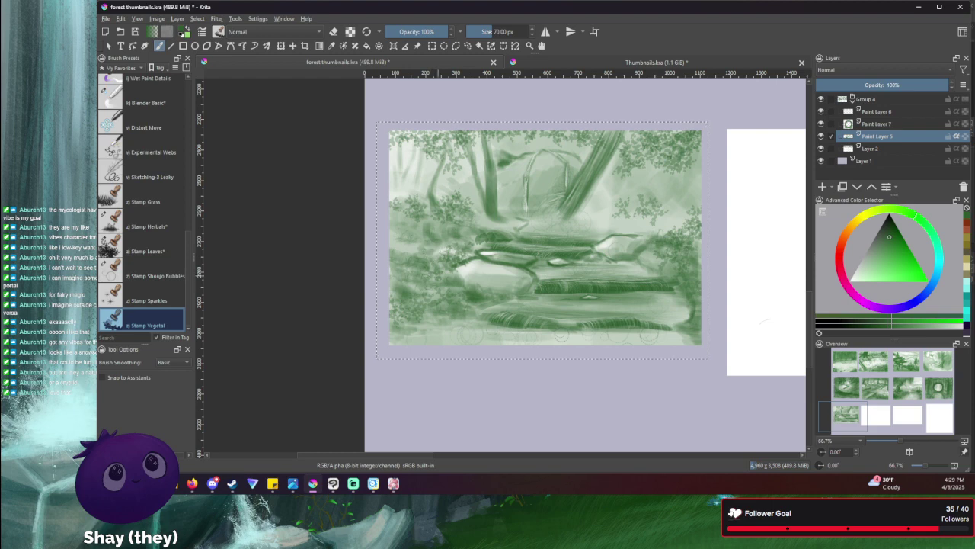
left_click_drag(411, 286, 390, 292)
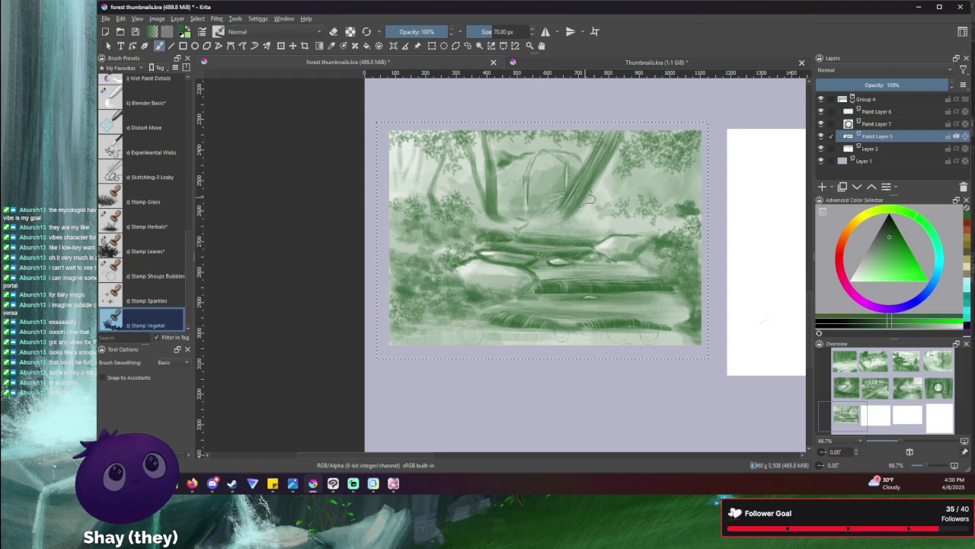
- Return to the Marker Dry brush and extend the base of the slanted right-hand trunk with roots at 16 px
scroll(187, 238, "up", 5)
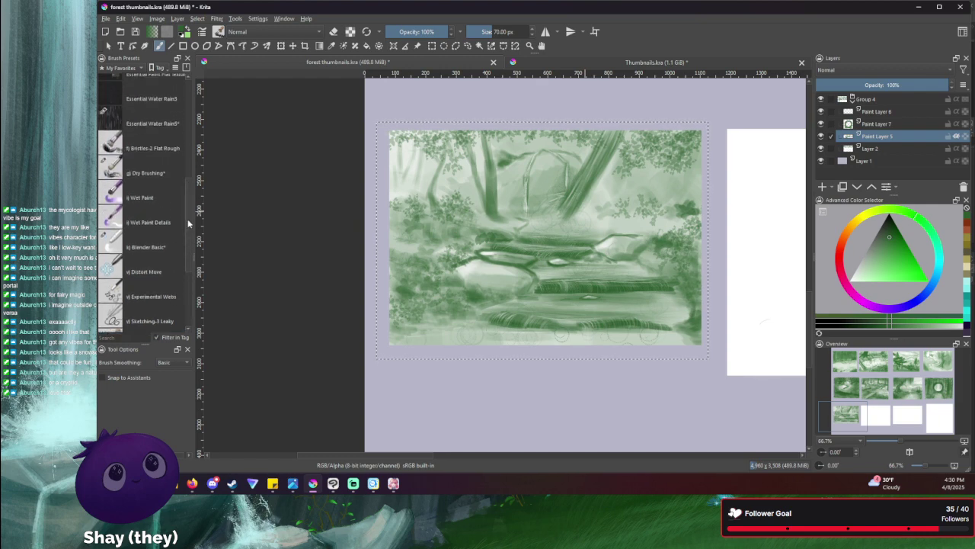
scroll(191, 207, "up", 3)
left_click(135, 140)
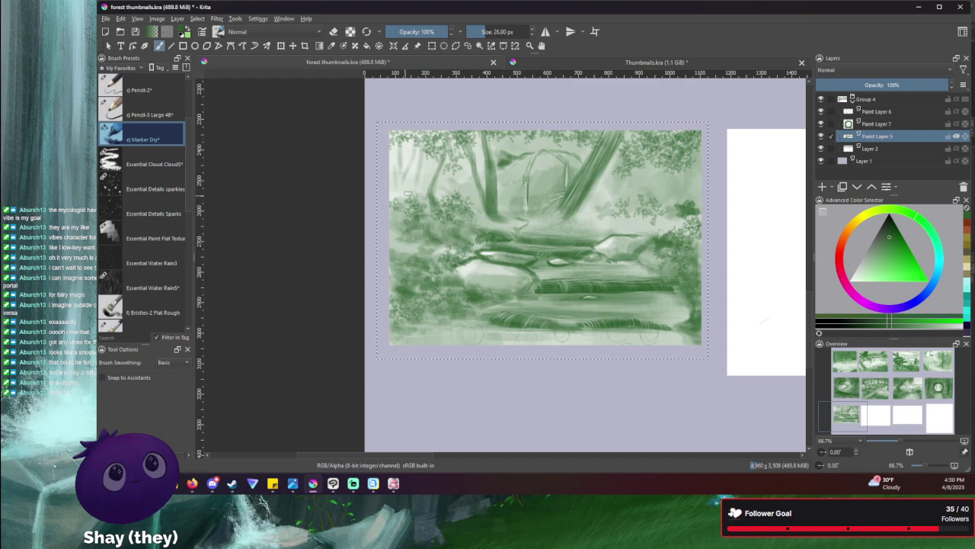
key("bracketright")
key("bracketright")
key("bracketright")
key("bracketright")
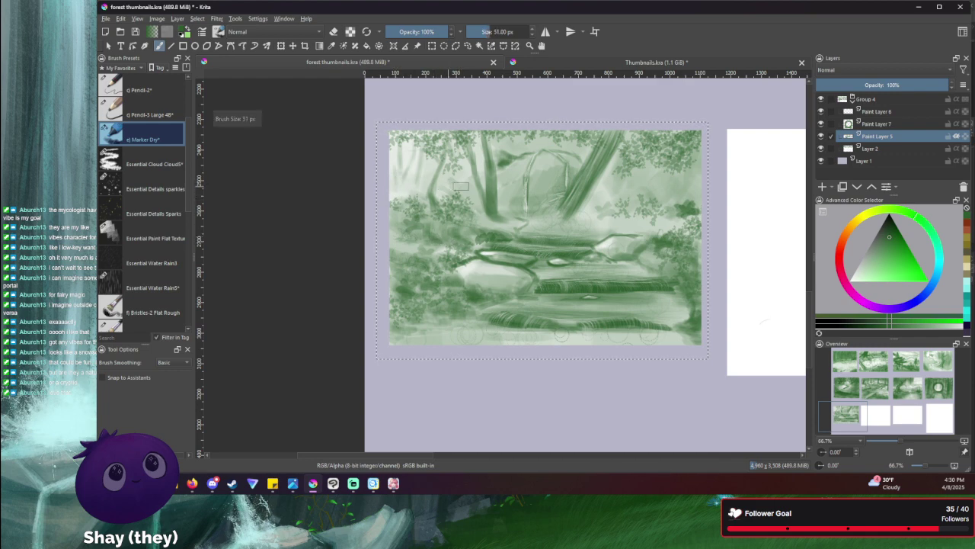
key("bracketright")
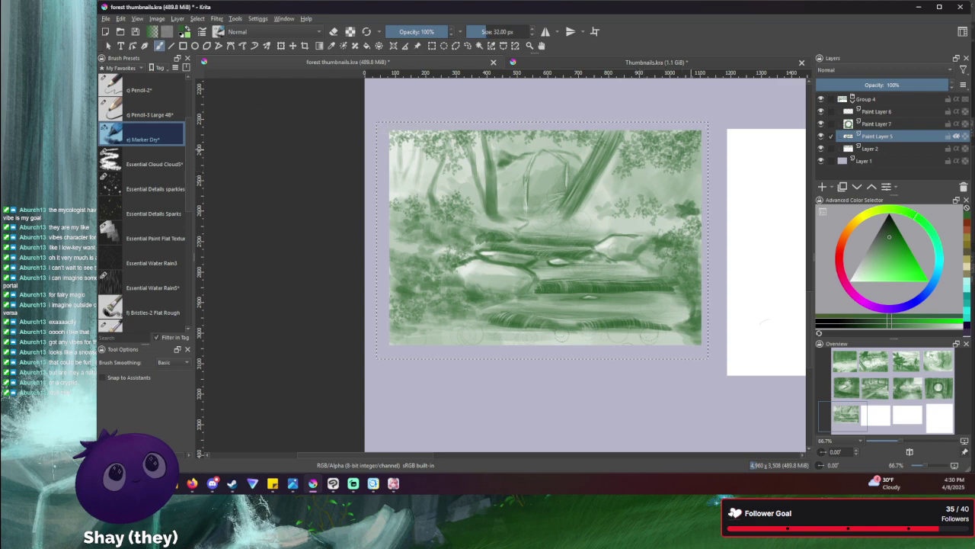
key("bracketleft")
key("bracketleft")
key("bracketleft")
key("bracketleft")
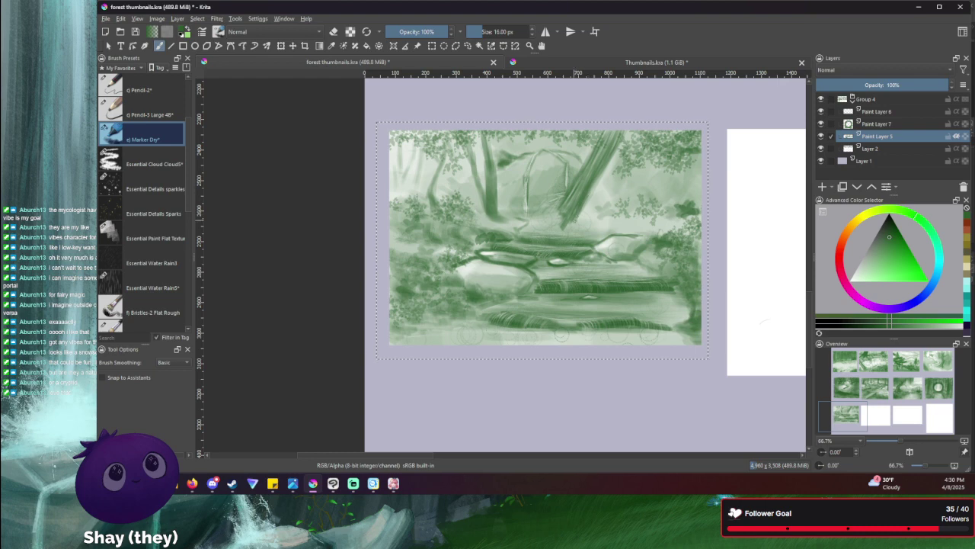
- Switch to erasing at 3 px and cut fine light streaks into the slanted trunk
key("bracketleft")
key("bracketleft")
key("e")
key("bracketleft")
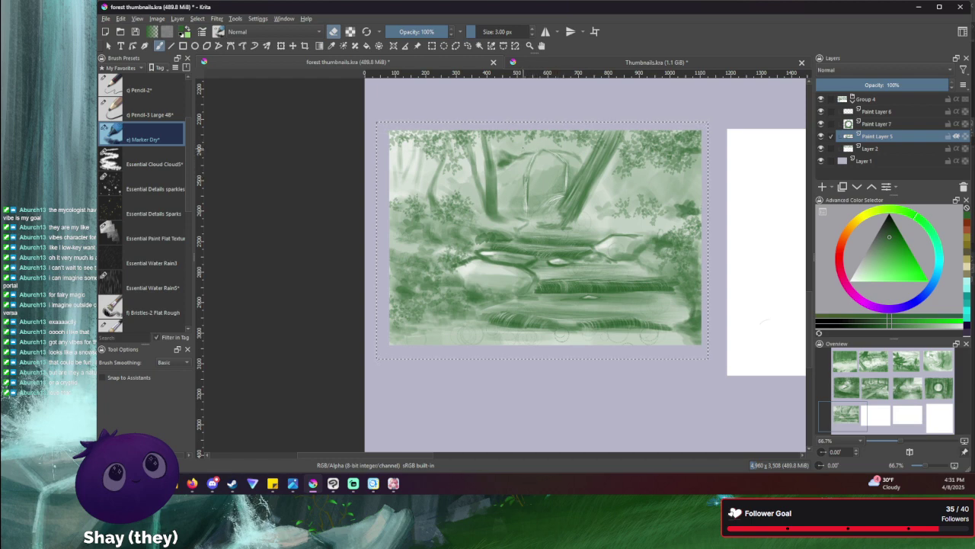
key("bracketright")
key("bracketright")
key("bracketleft")
key("bracketleft")
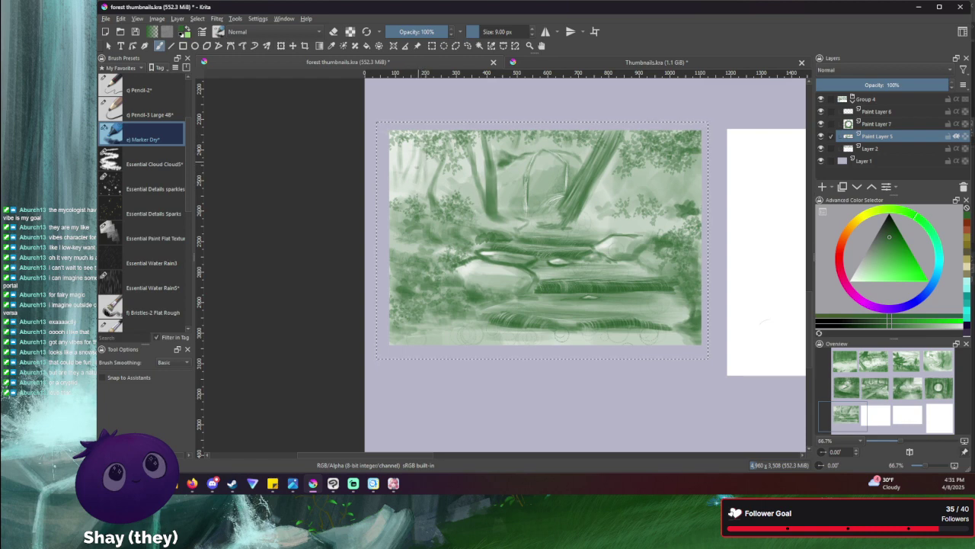
- Try a broad Marker Dry stroke at 84 px over the background beside the slanted trunk and undo it
key("bracketright")
key("bracketright")
key("bracketright")
key("bracketright")
key("bracketright")
key("bracketright")
key("bracketright")
key("bracketright")
key("bracketright")
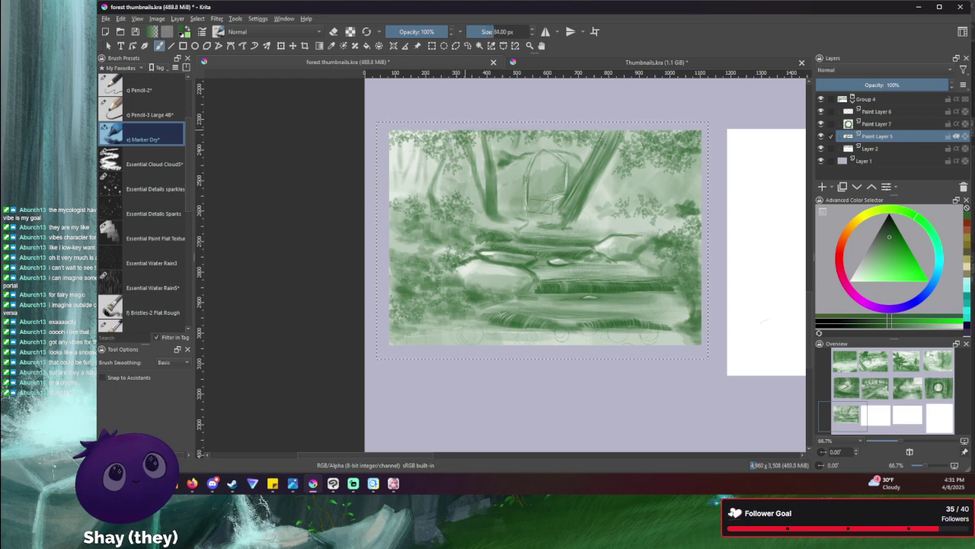
left_click_drag(541, 207, 581, 103)
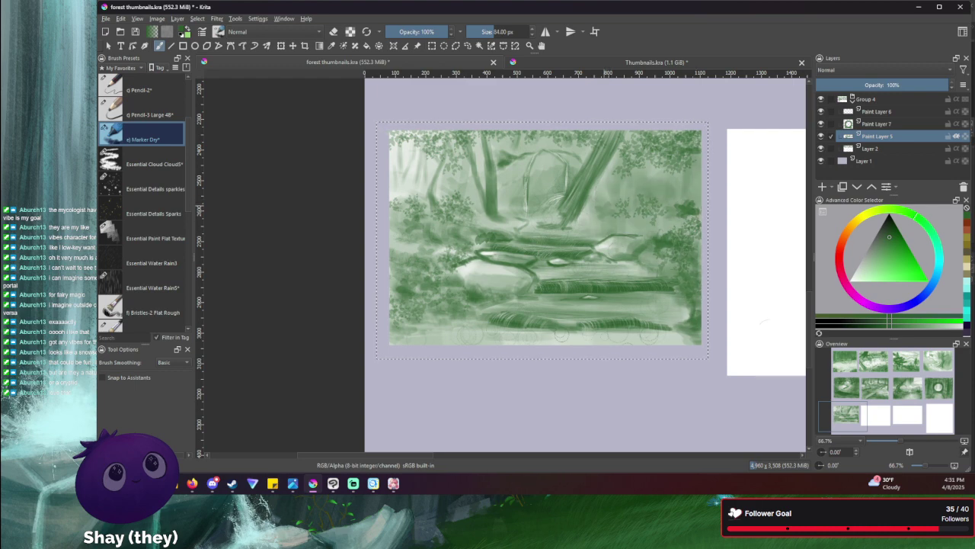
key("ctrl+z")
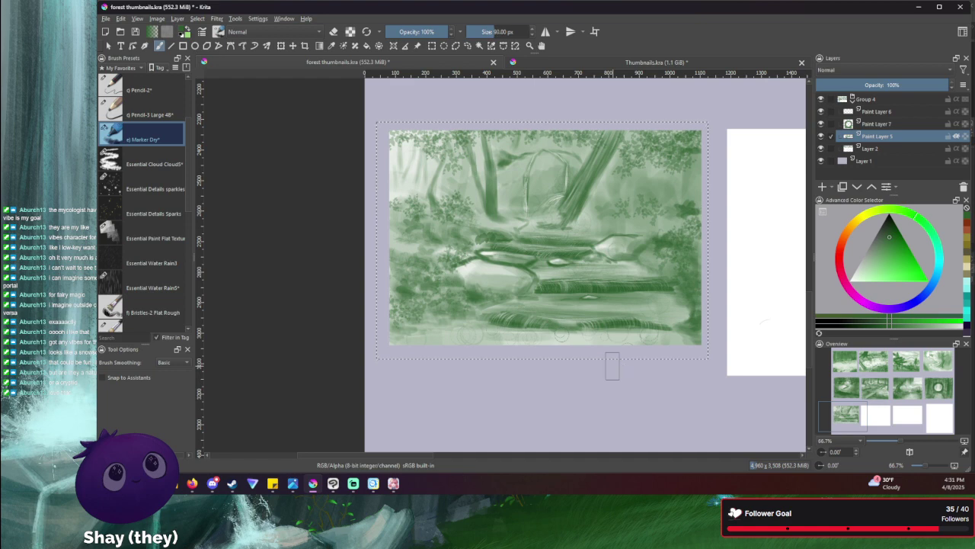
- Enlarge the Marker Dry brush to 215 px and lay broad soft shading over the forest scene
key("bracketright")
key("bracketright")
key("bracketright")
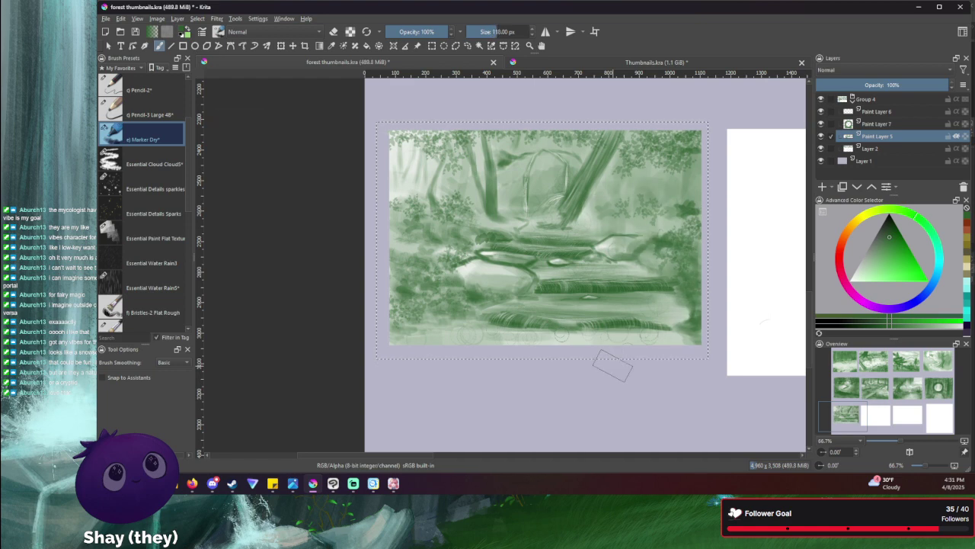
key("bracketright")
key("bracketright")
key("bracketright")
key("bracketright")
key("bracketright")
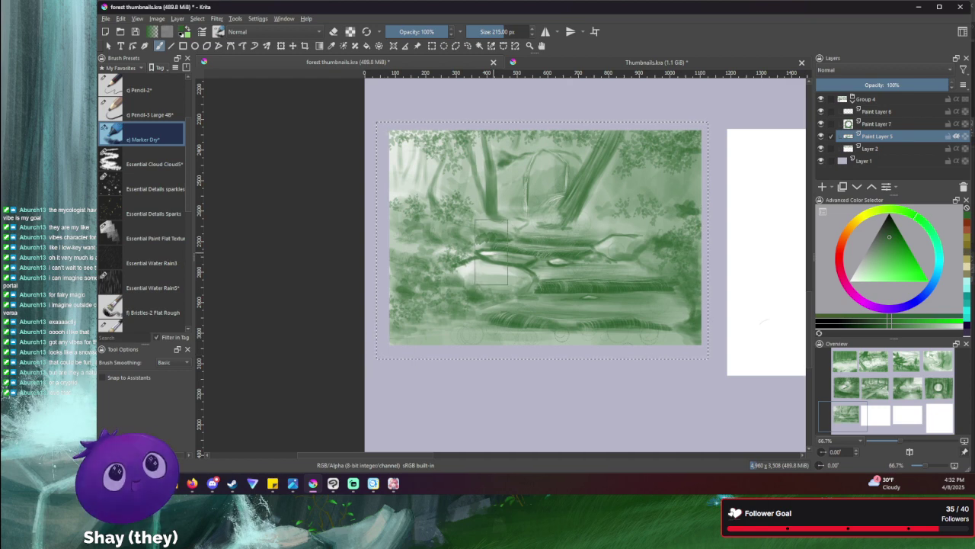
- Sketch flow arrows across the middle of the scene at 15 px and remove them
key("bracketleft")
key("bracketleft")
key("bracketleft")
key("bracketleft")
key("bracketleft")
key("bracketleft")
key("bracketleft")
key("bracketleft")
key("bracketleft")
key("bracketleft")
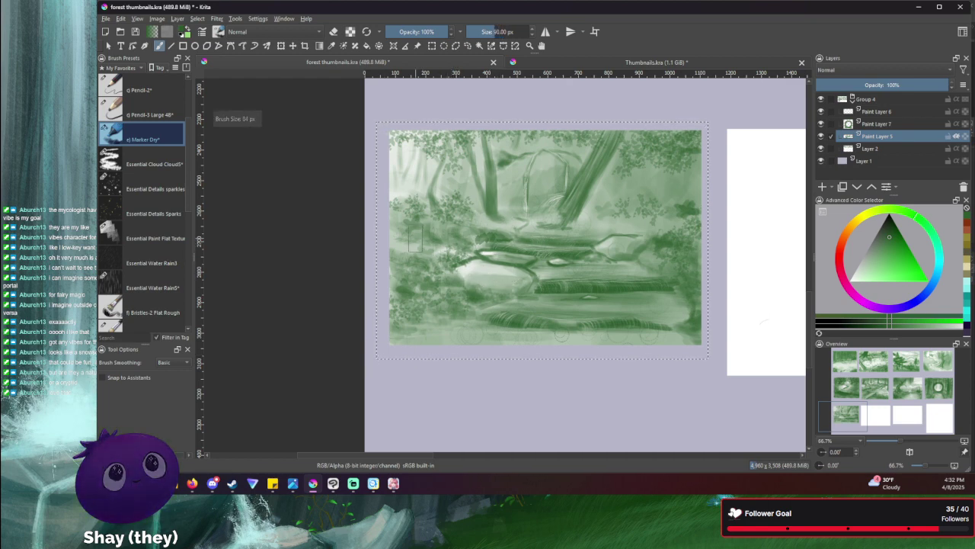
key("bracketleft")
key("bracketleft")
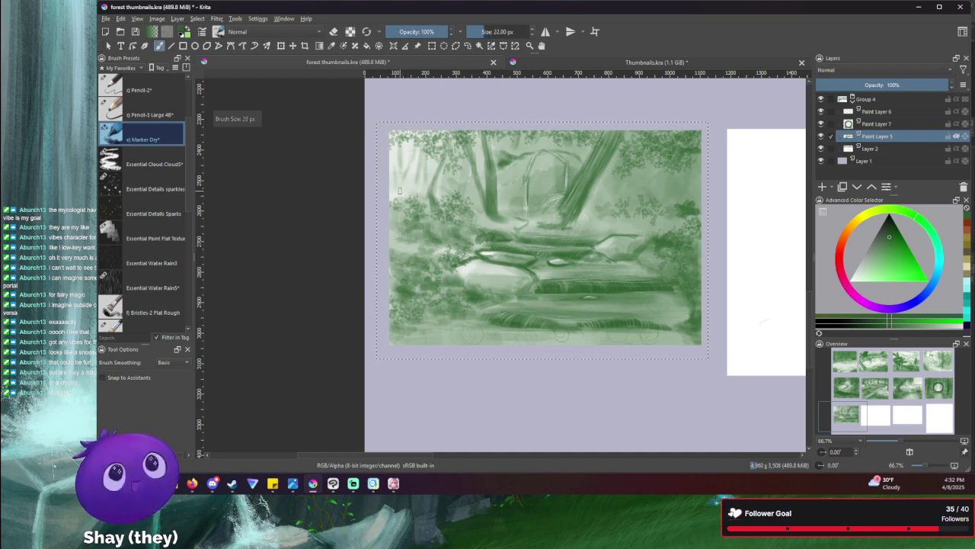
mouse_move(390, 234)
left_mouse_down()
mouse_move(457, 238)
mouse_move(458, 248)
mouse_move(697, 216)
left_mouse_up()
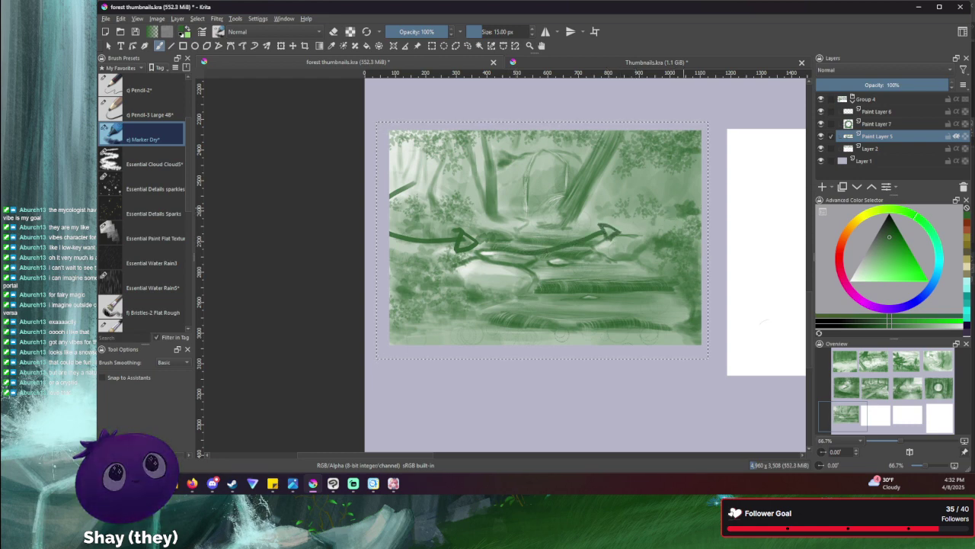
key("Delete")
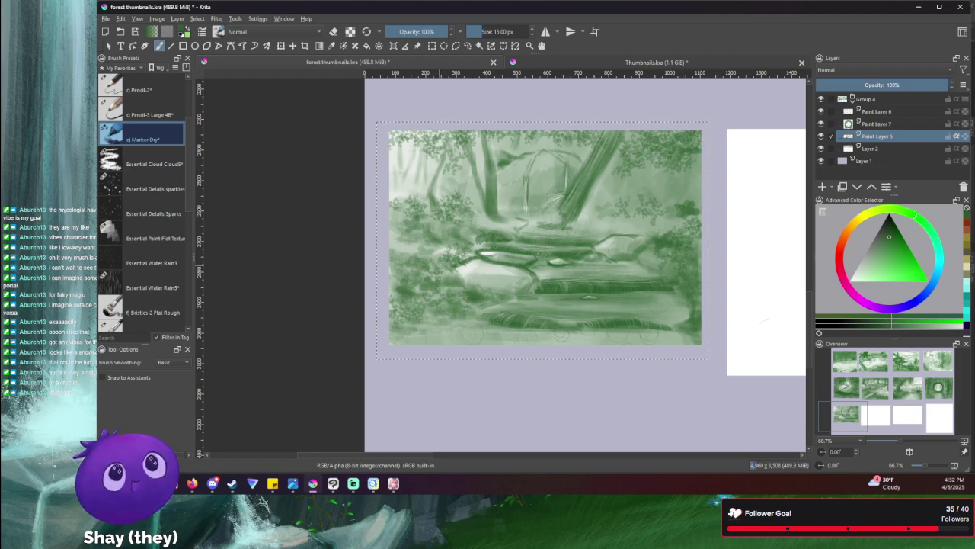
- Darken the left-hand trunks and their base with the Marker Dry brush at 24 px
key("bracketright")
key("bracketright")
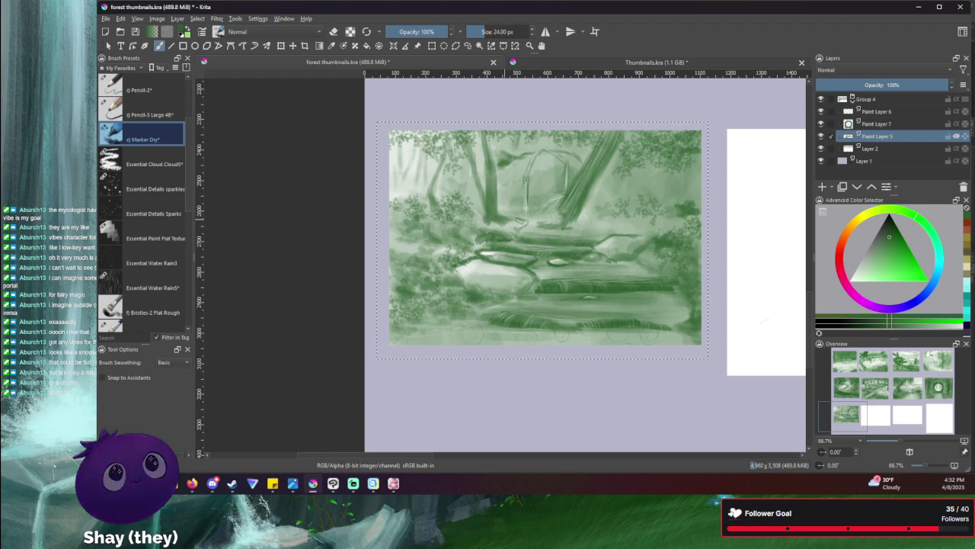
key("bracketleft")
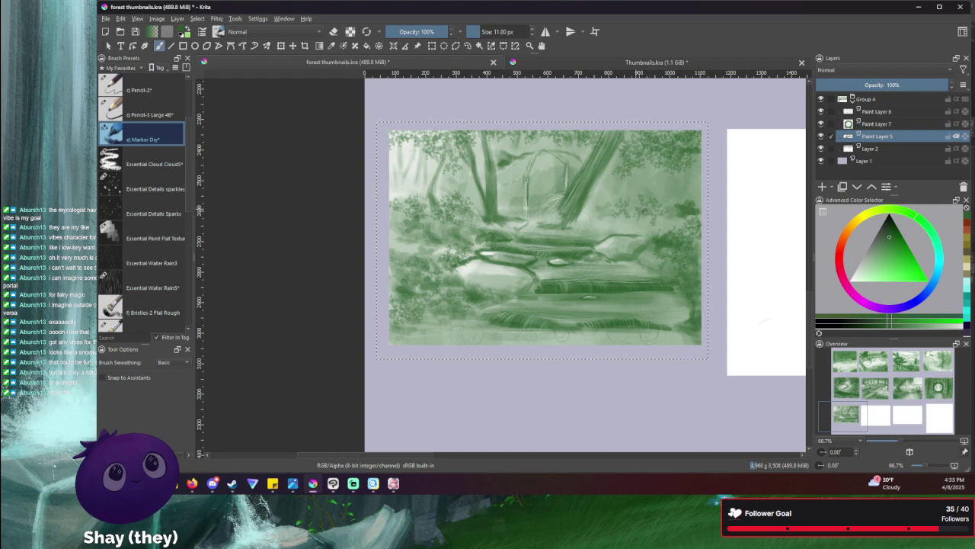
- Draw a small branching tree in the right-hand middle ground with the brush at 4 px
key("bracketleft")
key("bracketleft")
key("bracketleft")
key("bracketleft")
key("bracketleft")
key("bracketleft")
key("bracketleft")
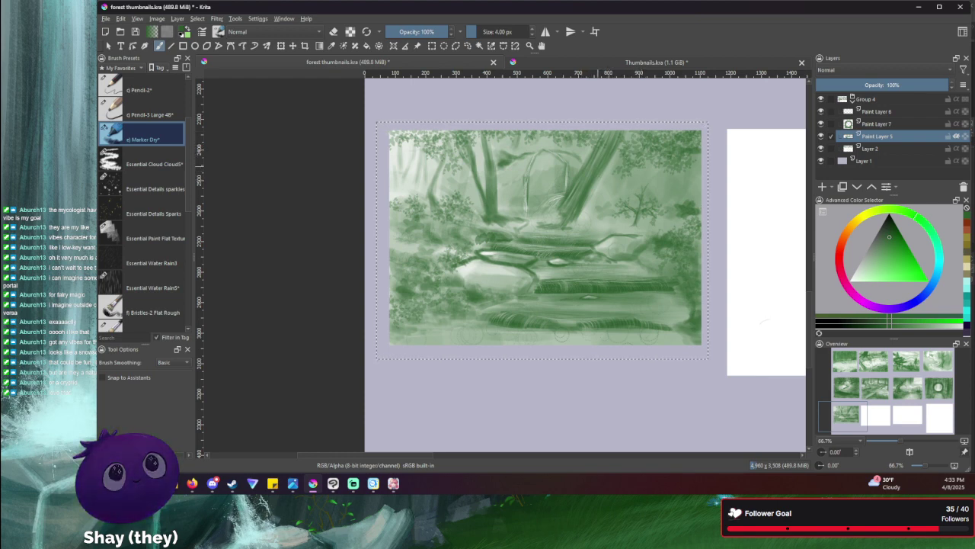
- Shade the background around the small right-hand tree with the brush at 35 px
key("bracketright")
key("bracketright")
key("bracketright")
key("bracketright")
key("bracketright")
key("bracketright")
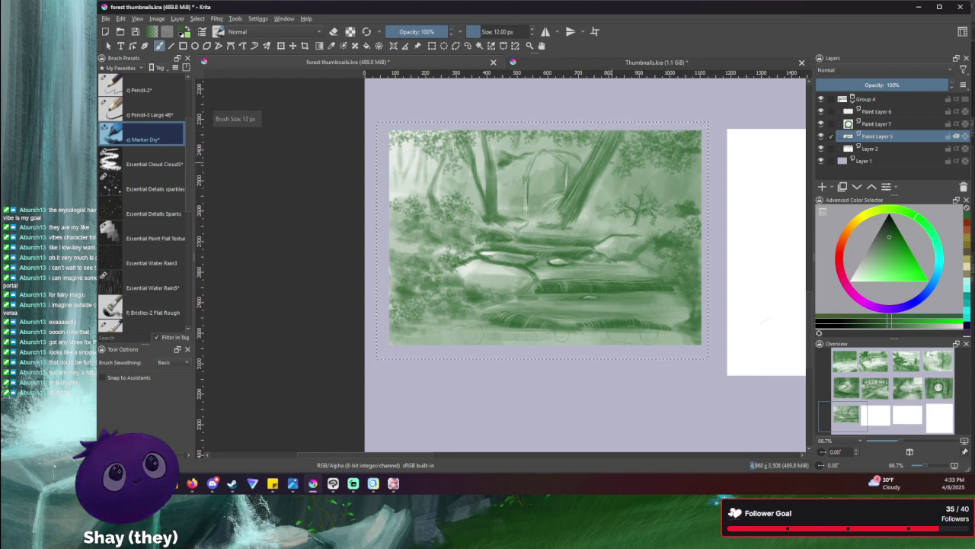
key("bracketright")
key("bracketright")
key("bracketright")
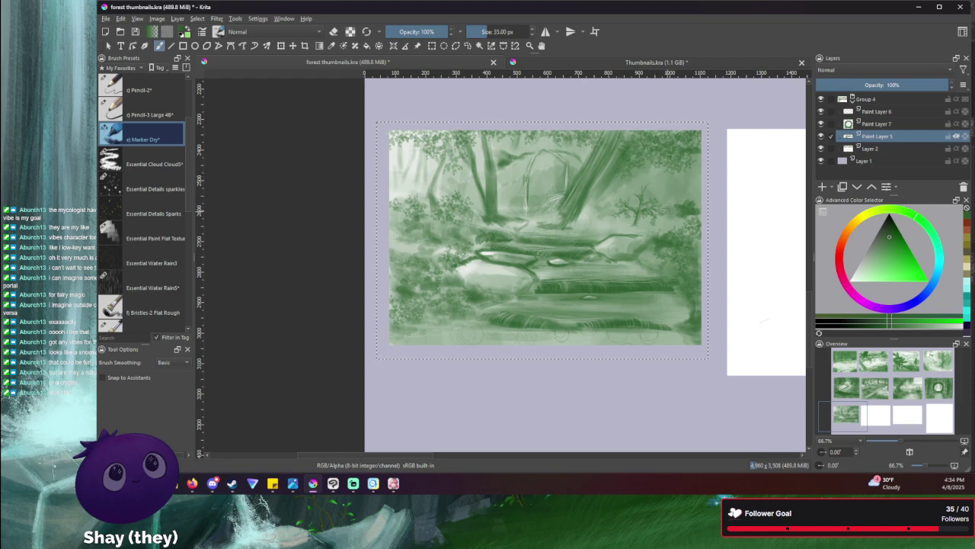
- Paint the distant bushes and ground behind the small right-hand tree with the brush at 9 px
key("bracketleft")
key("bracketleft")
key("bracketleft")
key("bracketleft")
key("bracketleft")
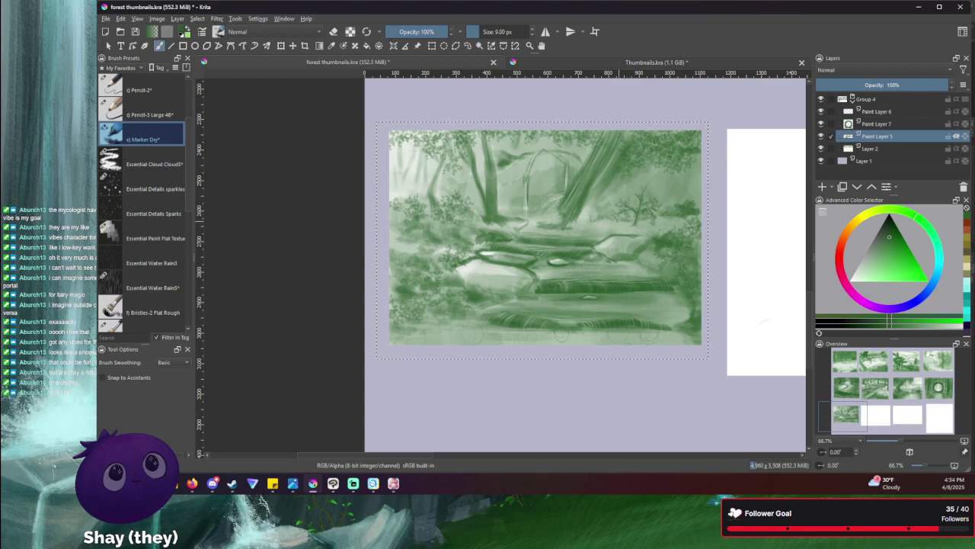
- Brush soft background strokes beside the slanted trunk at 22 px
key("bracketright")
key("bracketright")
key("bracketright")
key("bracketright")
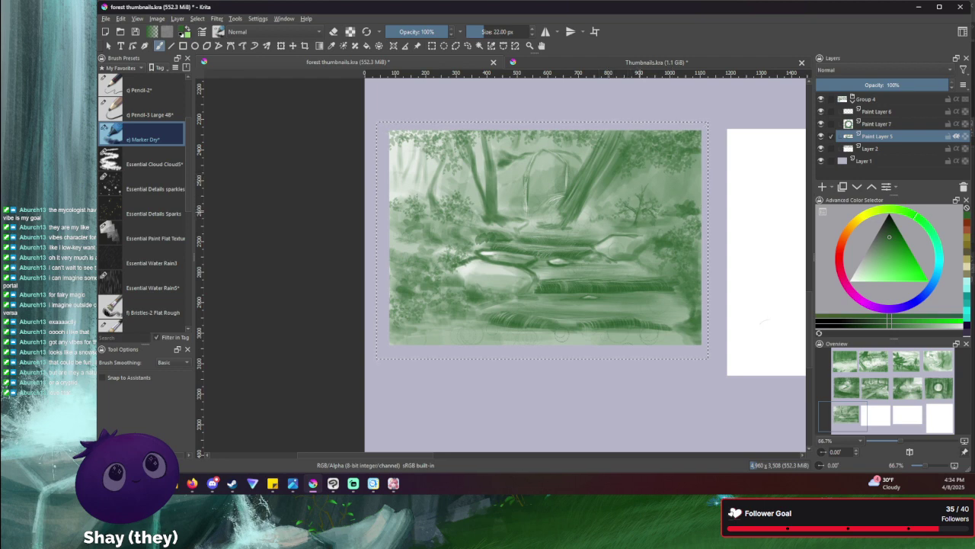
- Enlarge the brush to 68 px and add soft shading across the left-hand rock and the background
key("bracketright")
key("bracketright")
key("bracketright")
key("bracketright")
key("bracketright")
key("bracketright")
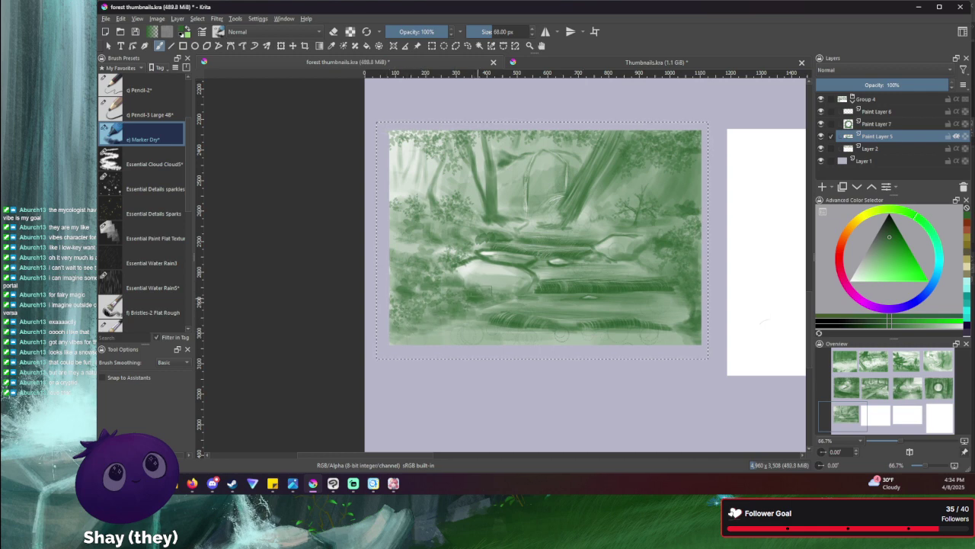
left_click_drag(489, 285, 514, 280)
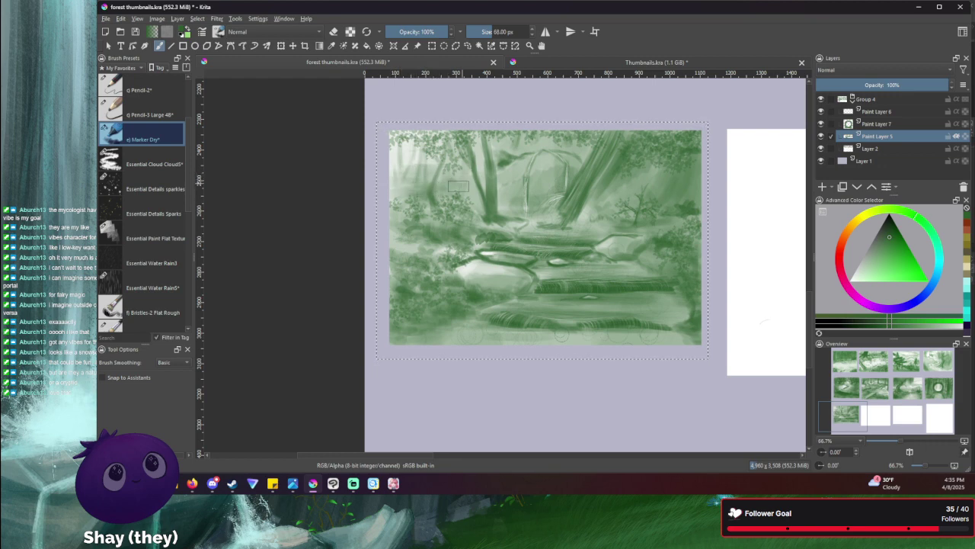
- Reduce the brush to 38 px and deepen the tones around the left-hand trunks
key("bracketleft")
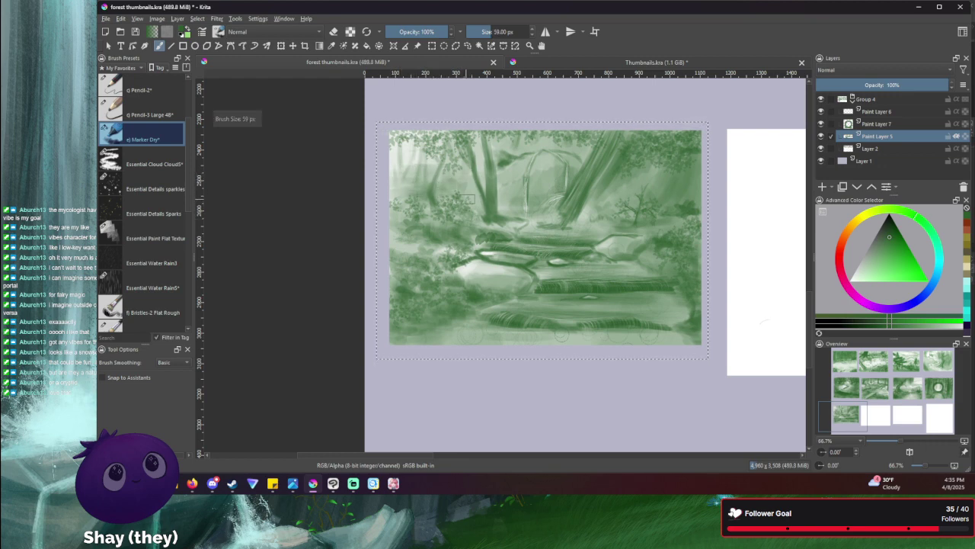
key("bracketleft")
key("bracketleft")
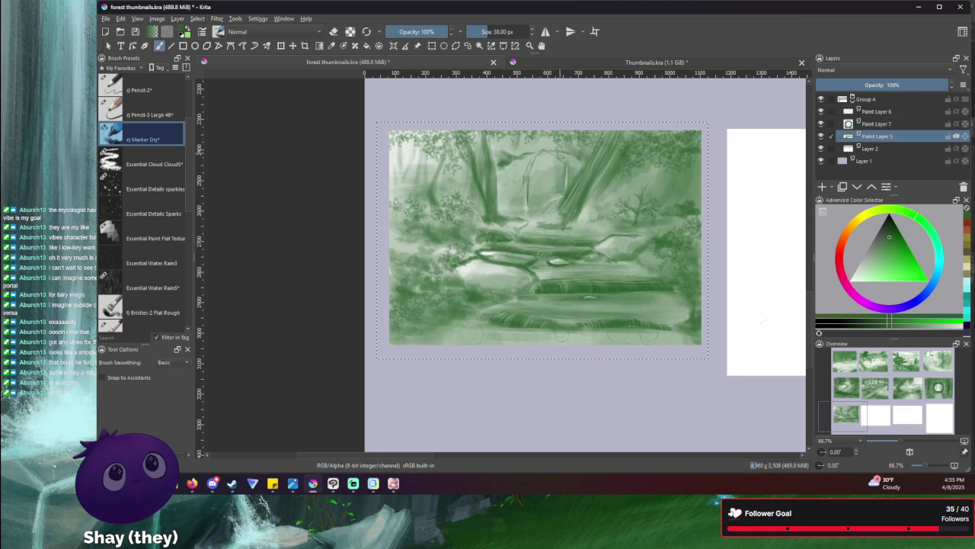
left_click_drag(207, 158, 228, 158)
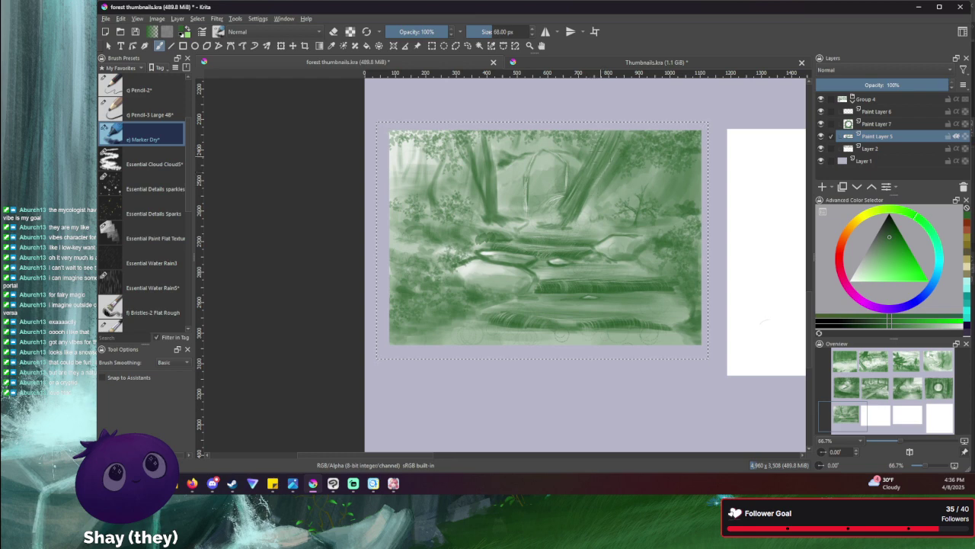
- Darken the slanted right-hand trunk with the Marker Dry brush at 14 px
key("bracketleft")
key("bracketleft")
key("bracketleft")
key("bracketleft")
key("bracketleft")
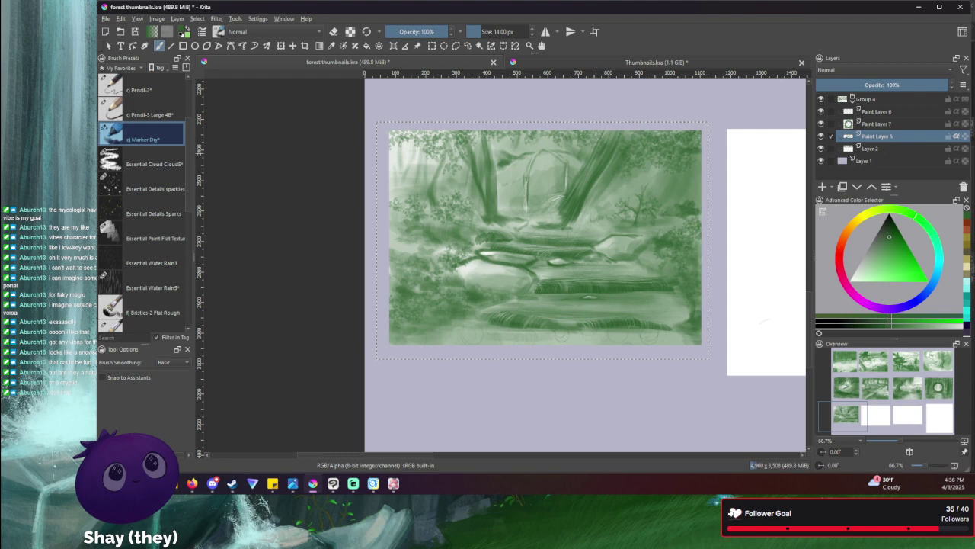
- Refine the edges and bark of the slanted trunk with the brush at 7 px
key("bracketleft")
key("bracketleft")
key("bracketleft")
key("bracketleft")
key("bracketleft")
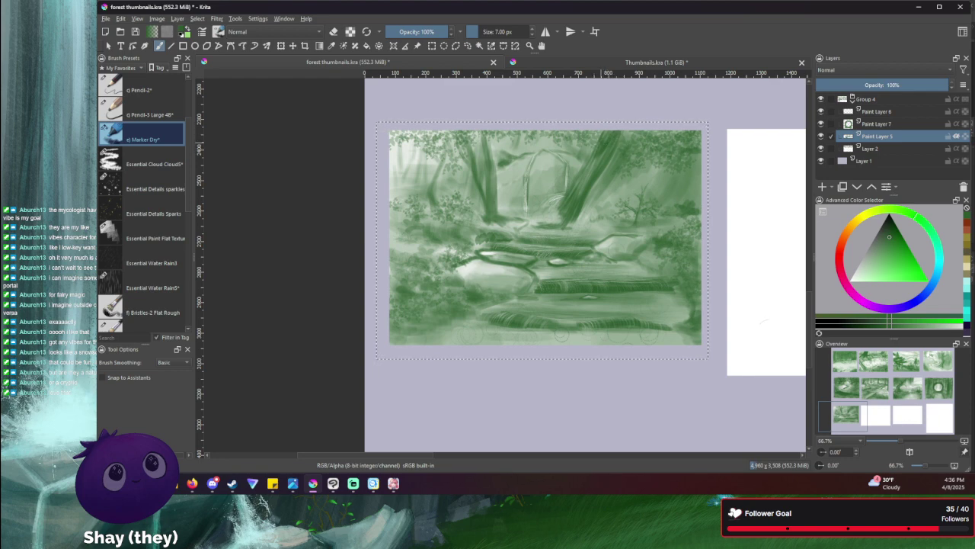
- Switch to erasing at 5 px and cut light streaks into the trunks and the stepped water ledges
key("e")
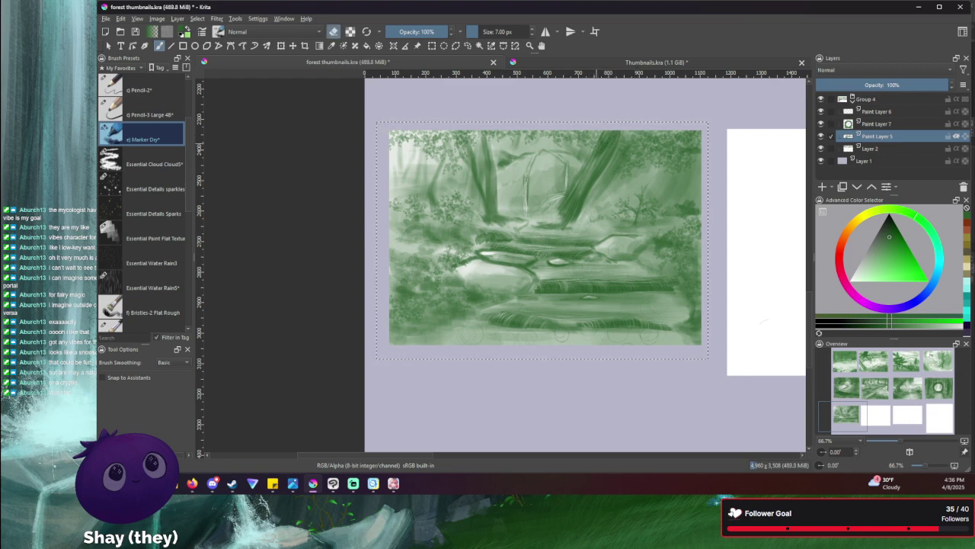
key("plus")
key("plus")
key("bracketleft")
key("bracketleft")
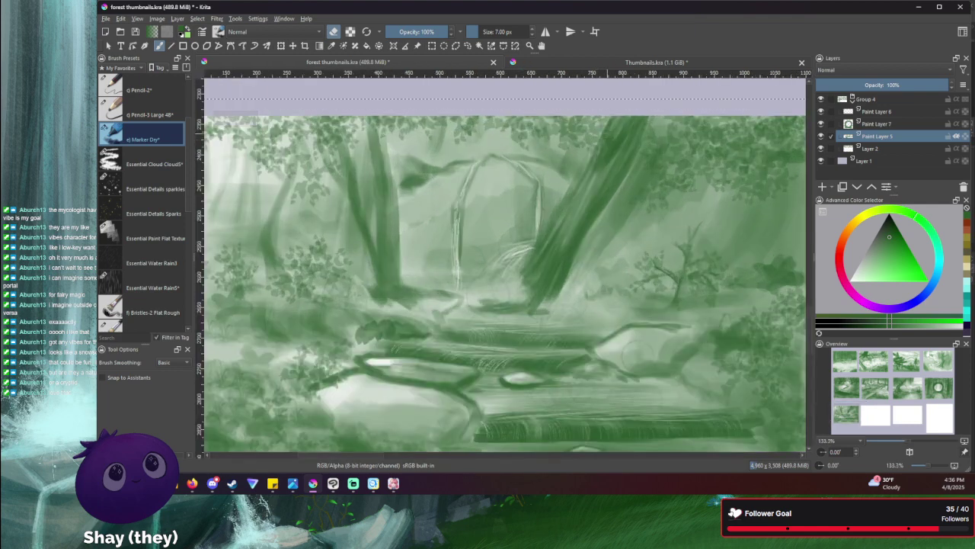
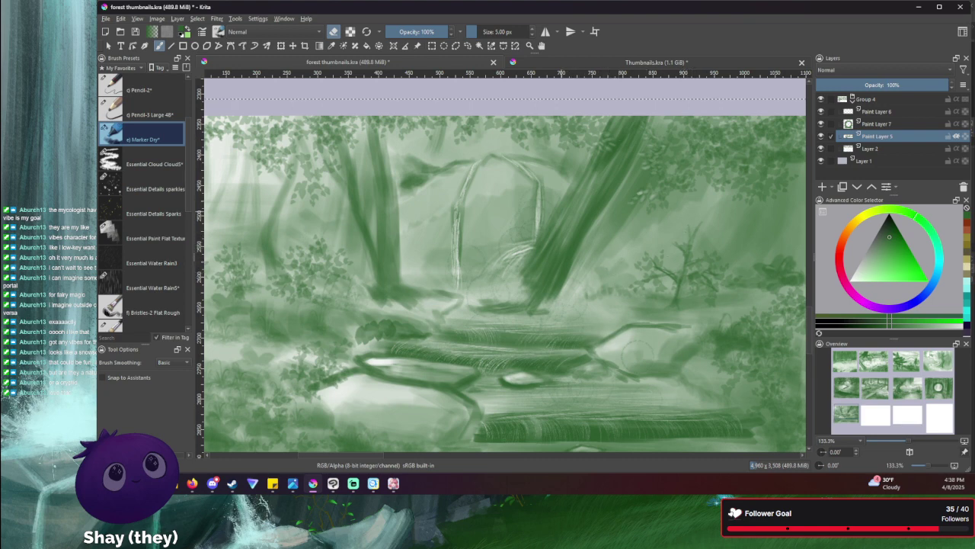
- Erase finer highlights along the bark of the slanted trunk at 4 px
key("bracketleft")
key("bracketleft")
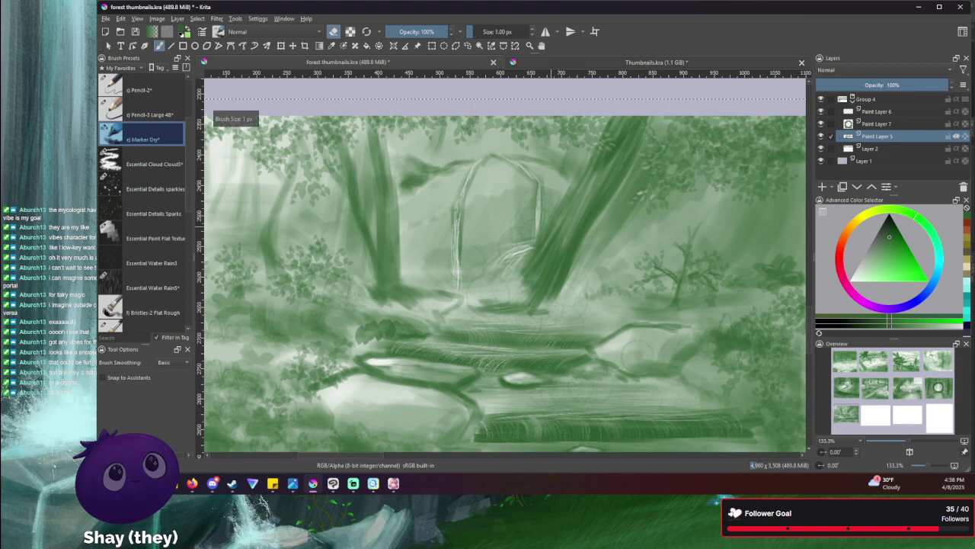
key("bracketright")
key("bracketright")
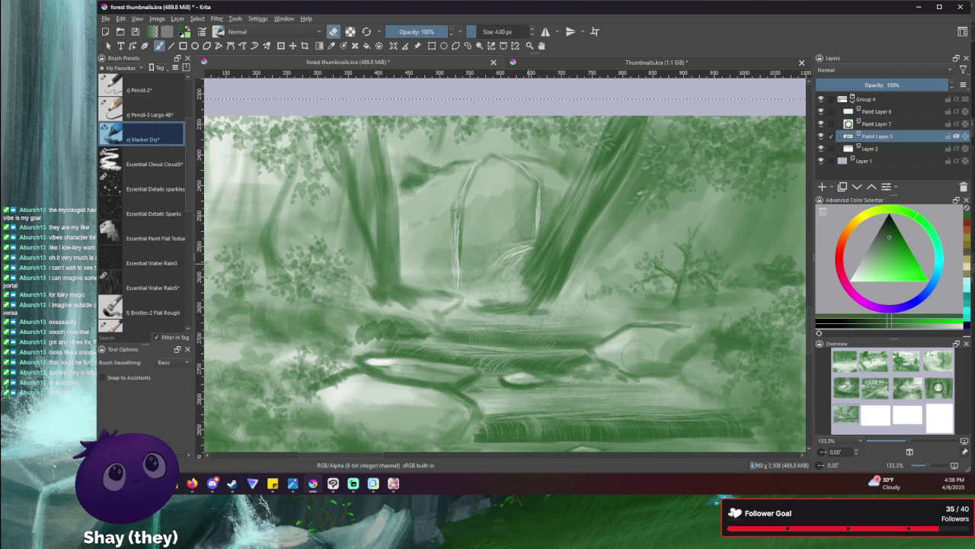
- Return to painting and draw a fallen branch beside the base of the left-hand trunk at 7 px
key("e")
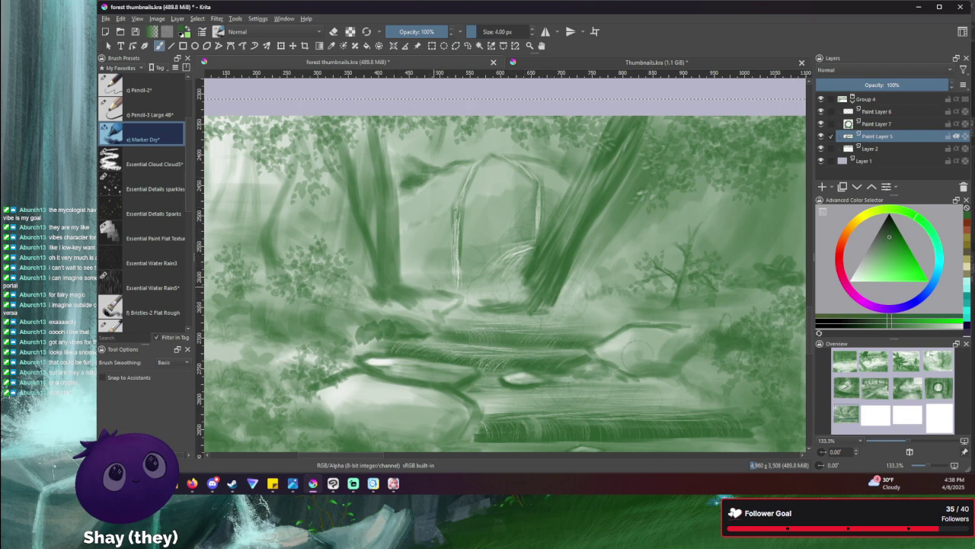
left_click_drag(425, 283, 405, 266)
key("bracketright")
key("bracketright")
key("bracketright")
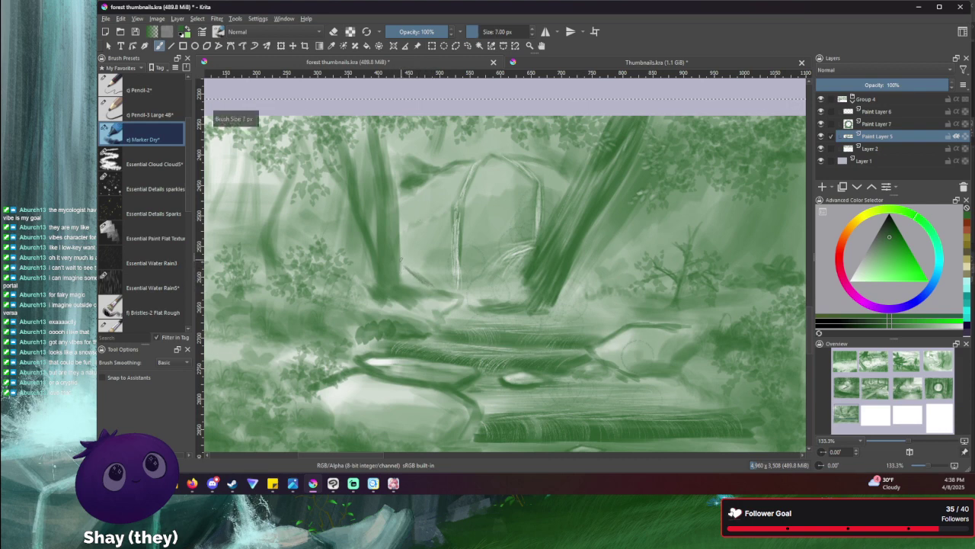
left_click_drag(404, 261, 431, 287)
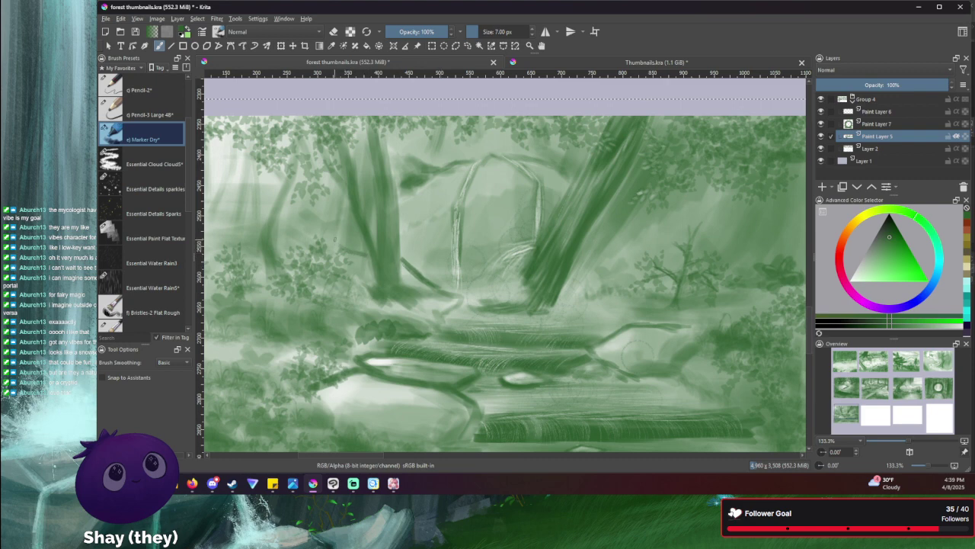
- Add thin twigs to the fallen branches and the left-hand bushes with the brush at 2 px
key("bracketleft")
key("bracketleft")
left_click_drag(419, 241, 417, 252)
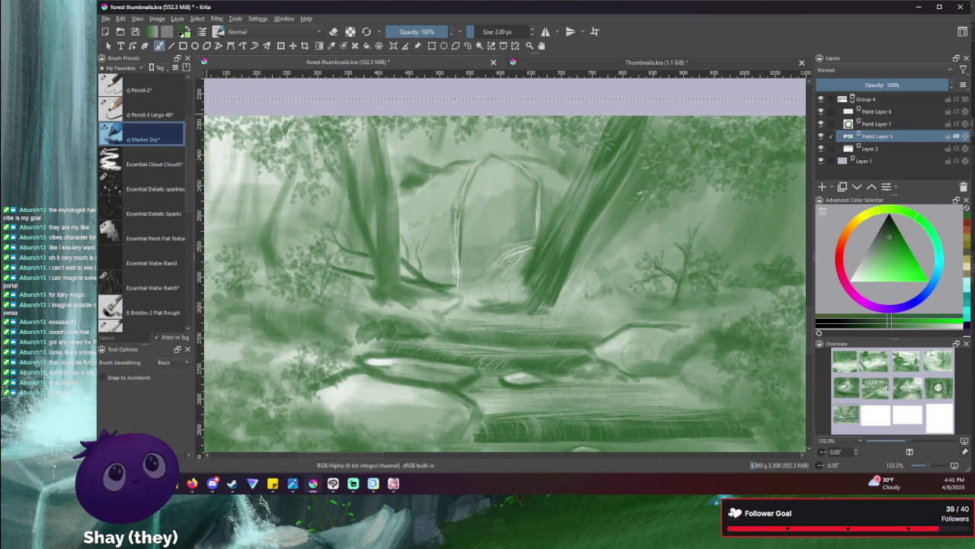
- Add fine grass and twig strokes at 2 px on the left bank and around the small right-hand tree
left_click_drag(258, 220, 322, 218)
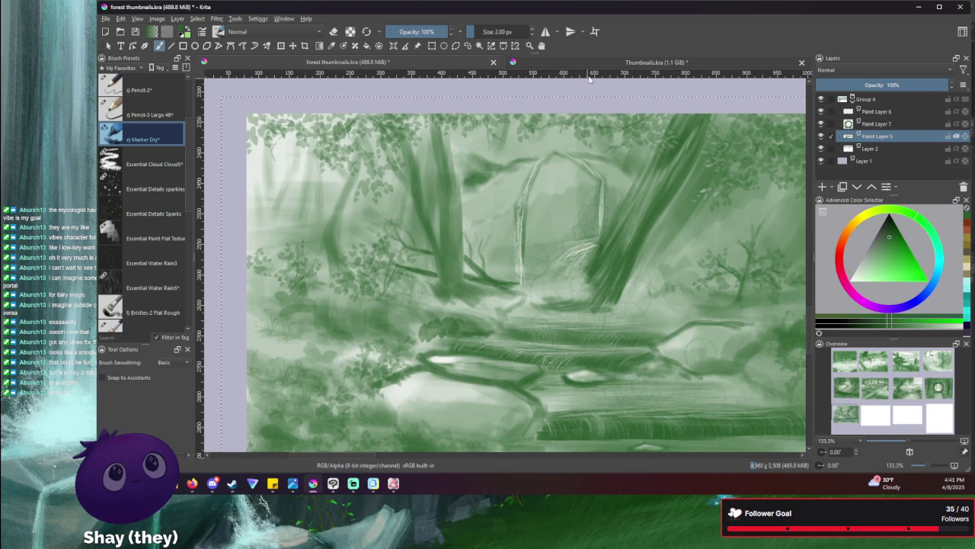
left_click_drag(581, 163, 450, 157)
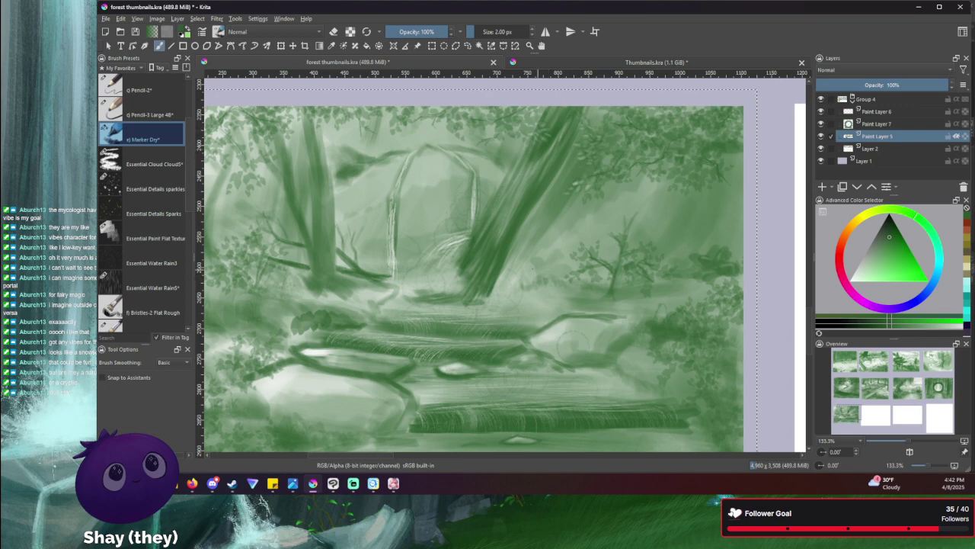
key("minus")
key("minus")
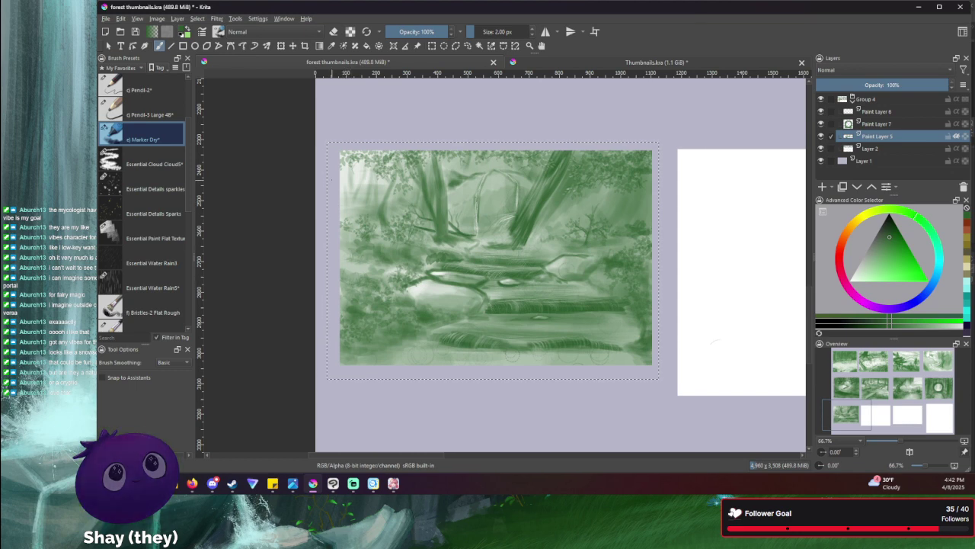
- Shade the large left-hand rock beside the stream with dry marker strokes at 26 px
key("plus")
key("plus")
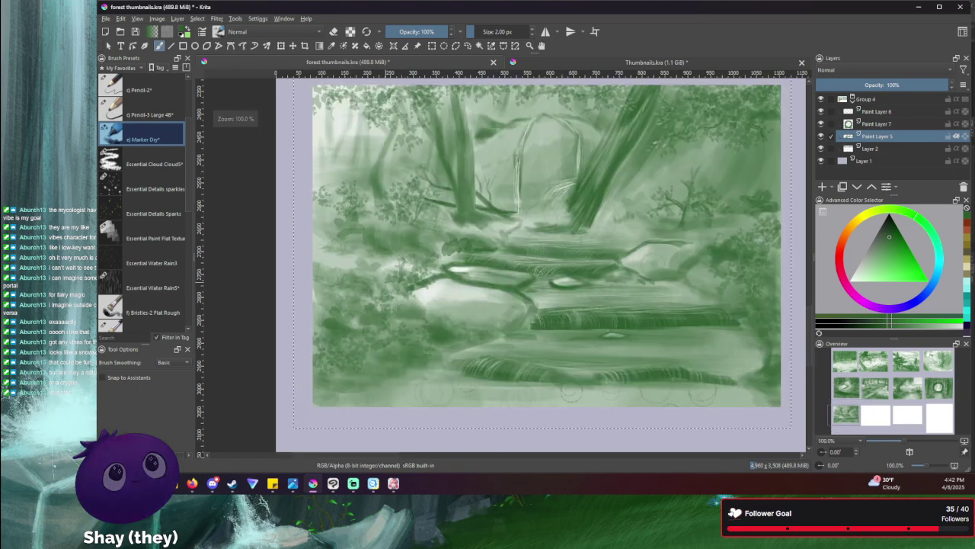
key("plus")
key("bracketright")
key("bracketright")
key("bracketright")
key("bracketright")
key("bracketright")
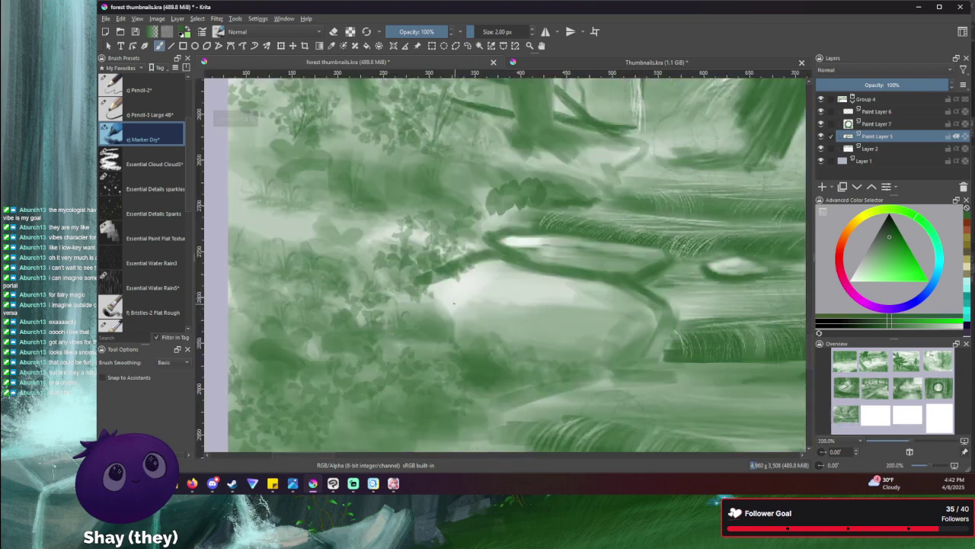
mouse_move(438, 297)
left_mouse_down("shift")
mouse_move(493, 268)
mouse_move(615, 293)
mouse_move(639, 304)
mouse_move(664, 336)
mouse_move(617, 341)
mouse_move(585, 324)
mouse_move(588, 344)
mouse_move(579, 348)
mouse_move(522, 307)
mouse_move(523, 337)
left_mouse_up("shift")
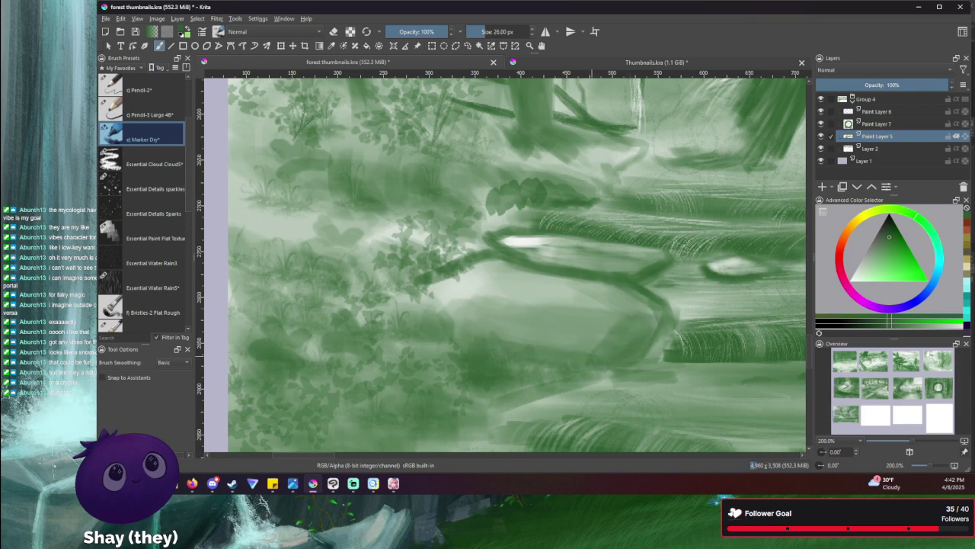
left_click_drag(585, 351, 601, 335)
left_click_drag(588, 286, 640, 308)
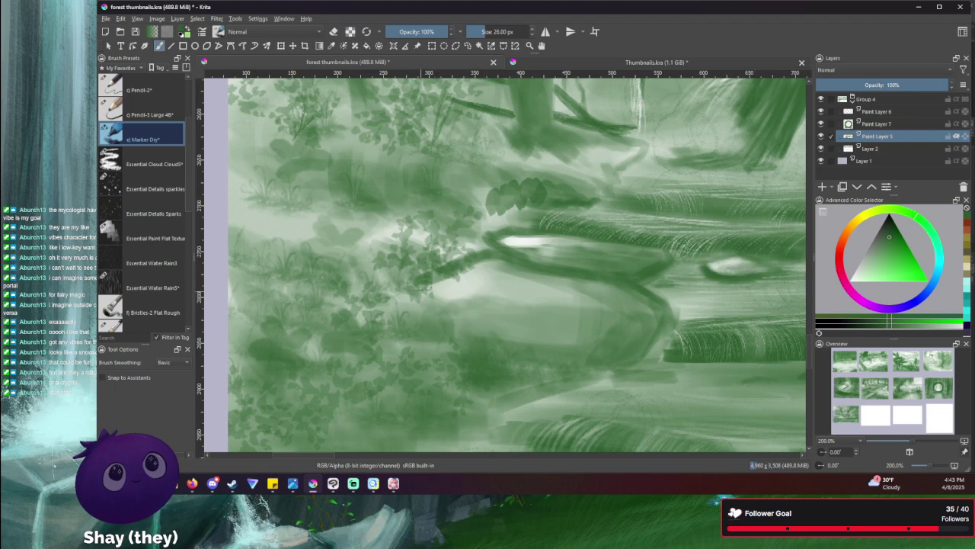
- Define the left and lower edges of the large left-hand rock with dark strokes at 8 px
key("bracketleft")
key("bracketleft")
key("bracketleft")
key("bracketleft")
key("bracketleft")
key("bracketleft")
key("bracketleft")
key("bracketleft")
key("bracketleft")
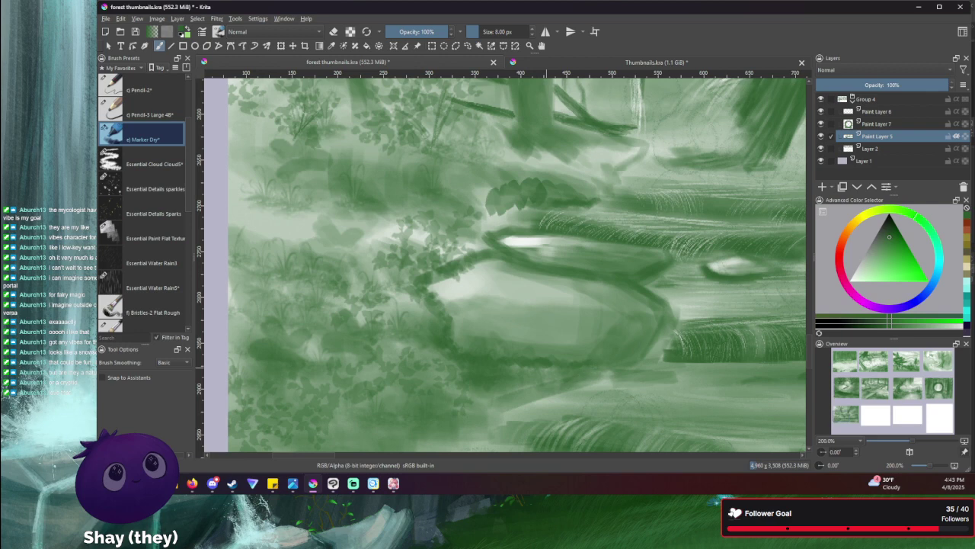
- Darken the shadow under the large left-hand rock and the adjoining bank at 24 px
key("bracketright")
key("bracketright")
key("bracketright")
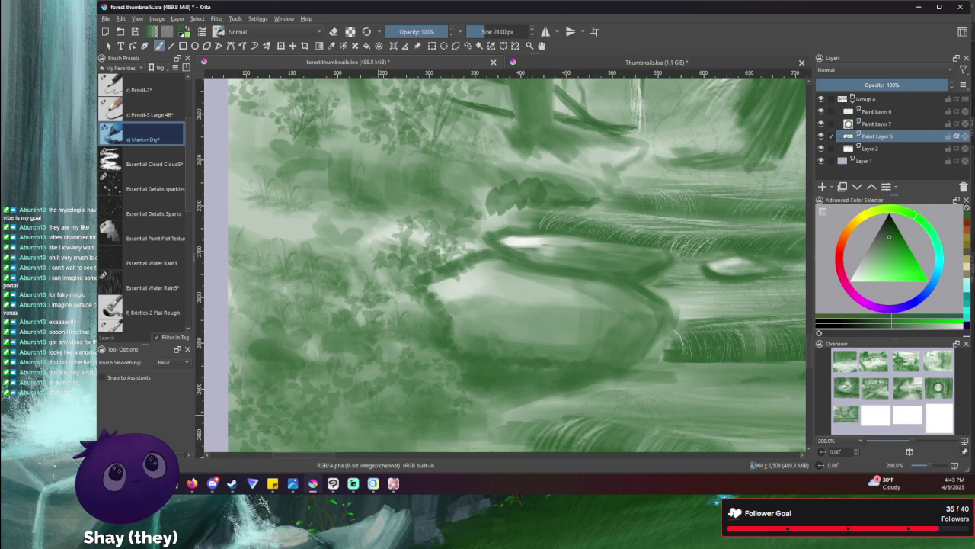
mouse_move(381, 424)
left_mouse_down()
mouse_move(532, 367)
mouse_move(509, 390)
mouse_move(556, 375)
left_mouse_up()
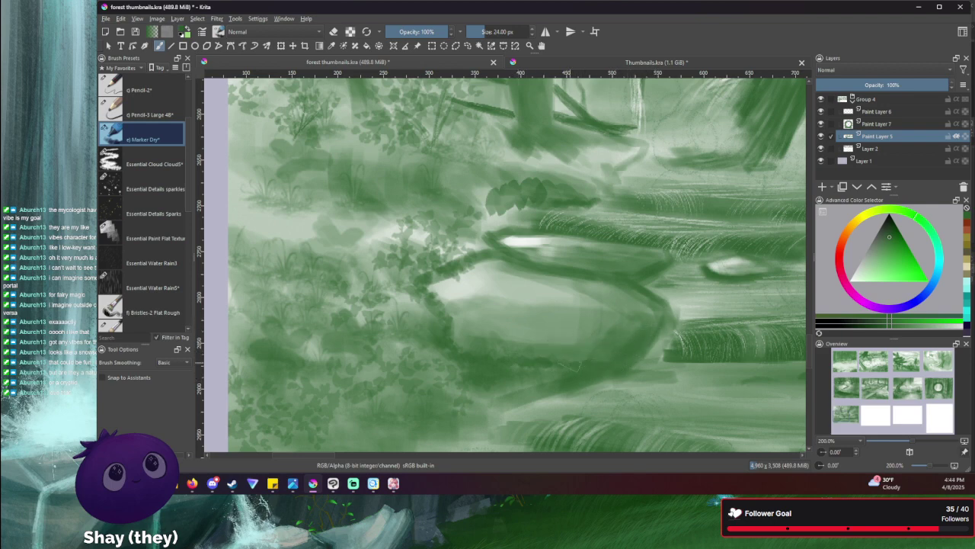
- Shade the right-hand rock beside the upper stream step with the brush at 24 px
key("bracketleft")
key("bracketleft")
key("bracketleft")
key("bracketright")
mouse_move(544, 266)
left_mouse_down()
mouse_move(290, 224)
mouse_move(377, 246)
mouse_move(355, 248)
left_mouse_up()
key("bracketleft")
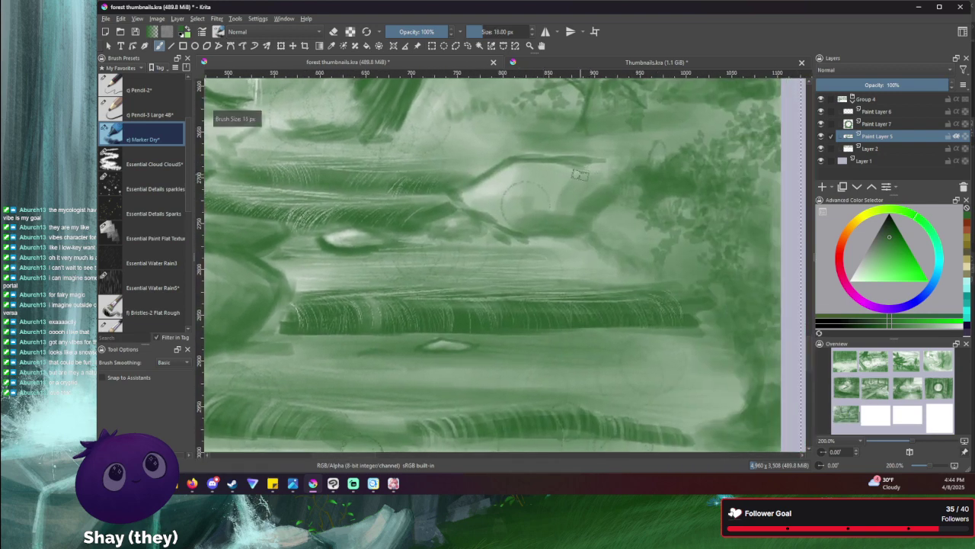
key("bracketright")
key("bracketright")
key("bracketright")
mouse_move(612, 161)
left_mouse_down()
mouse_move(568, 210)
mouse_move(621, 178)
left_mouse_up()
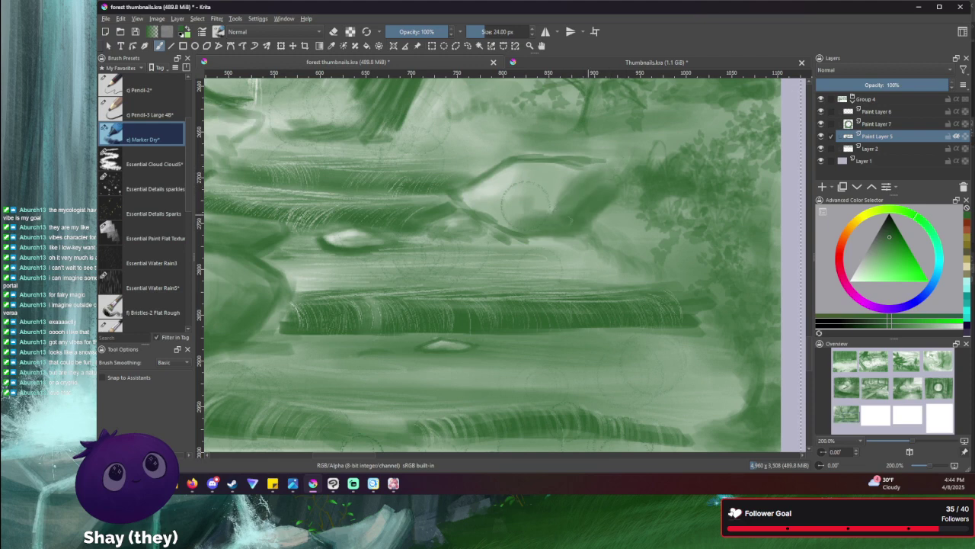
mouse_move(556, 213)
left_mouse_down()
mouse_move(509, 220)
mouse_move(488, 209)
mouse_move(528, 204)
mouse_move(496, 211)
mouse_move(586, 166)
mouse_move(572, 179)
left_mouse_up()
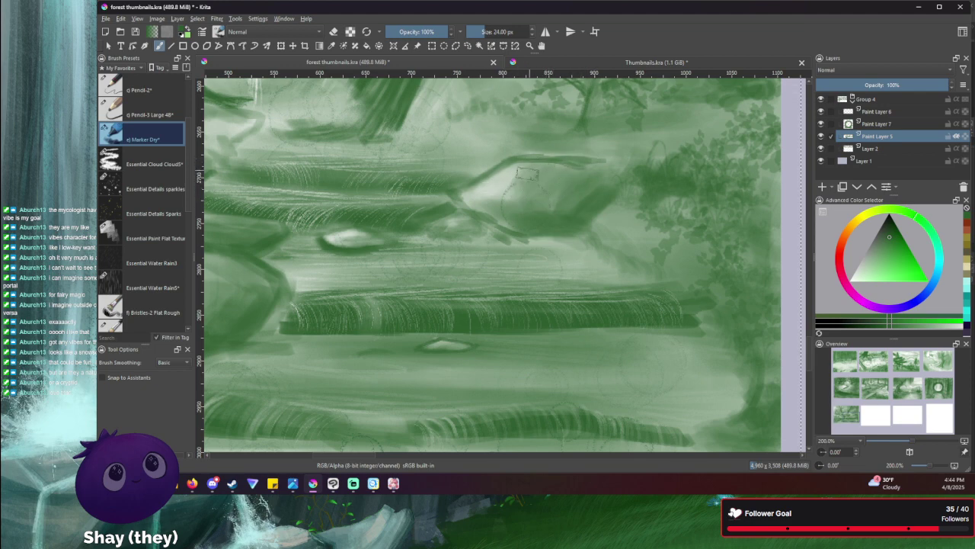
mouse_move(509, 176)
left_mouse_down()
mouse_move(477, 201)
mouse_move(486, 207)
left_mouse_up()
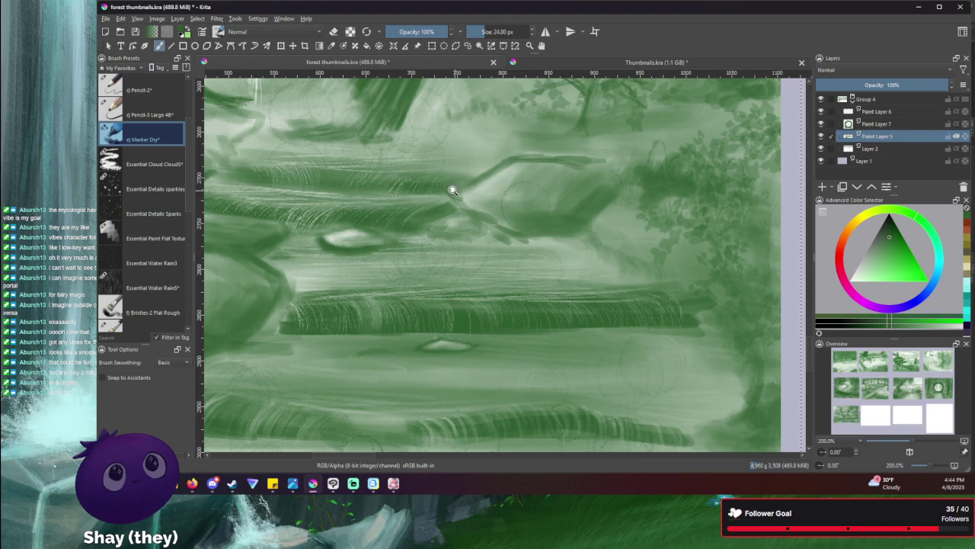
- Deepen the tone across the first bottom-row scene with broad strokes at 170.73 px, and shade around the arch with a slightly smaller brush
key("2")
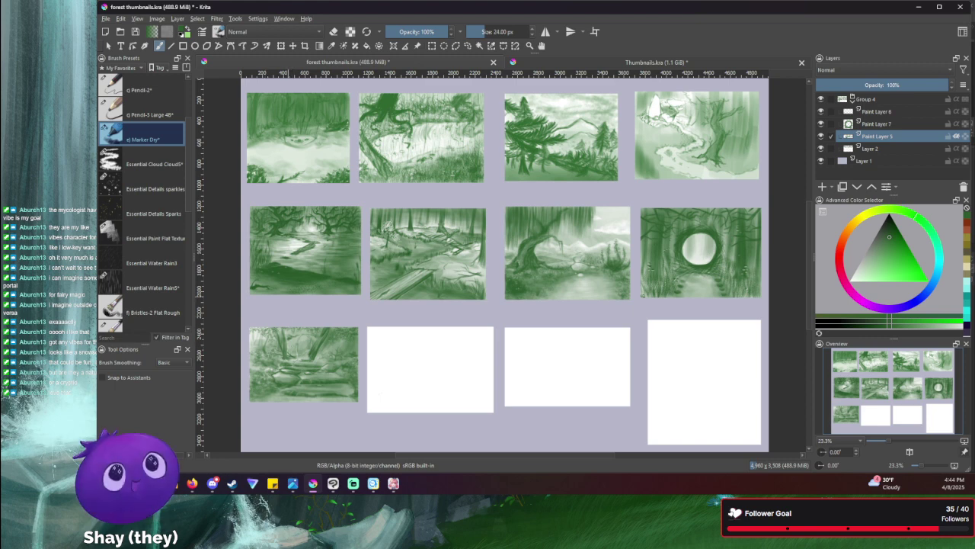
left_click_drag(509, 32, 503, 32)
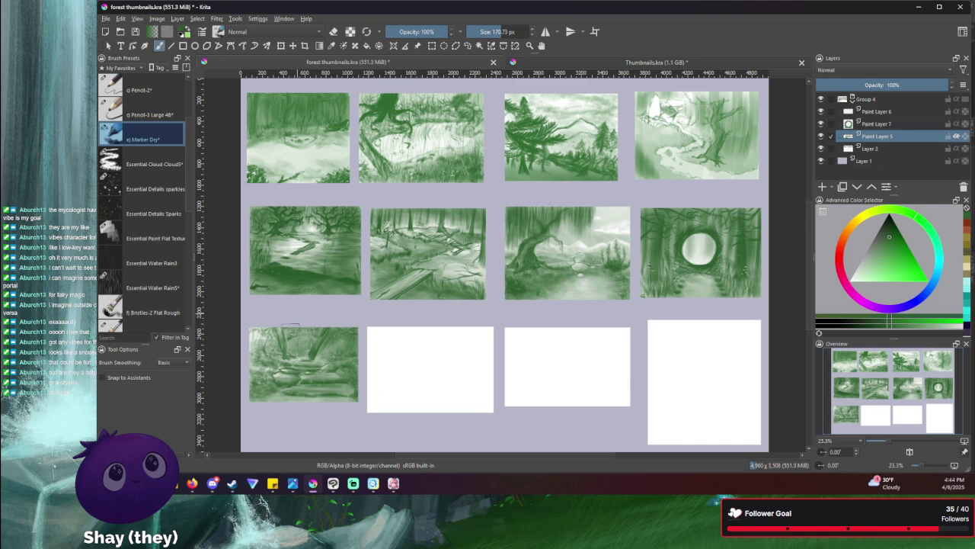
left_click_drag(289, 328, 293, 350)
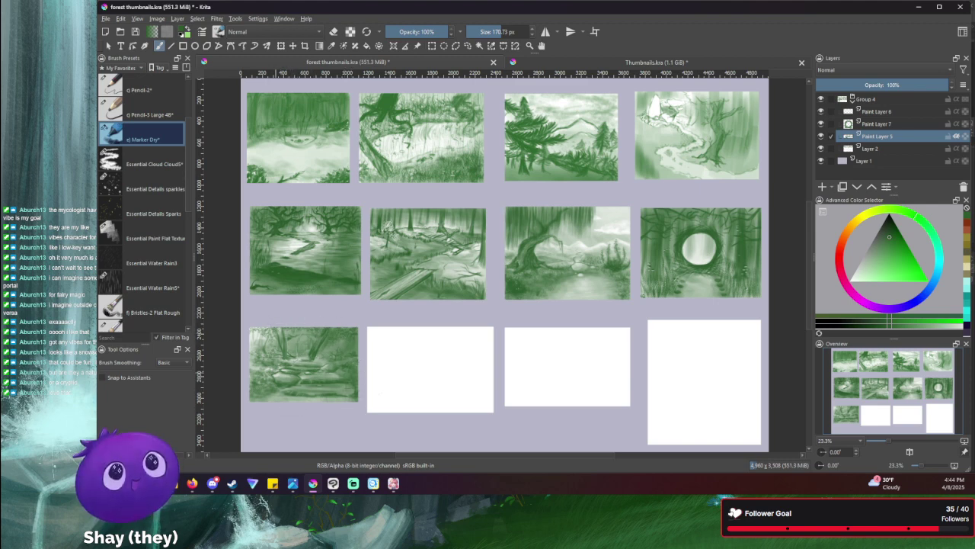
key("ctrl+z")
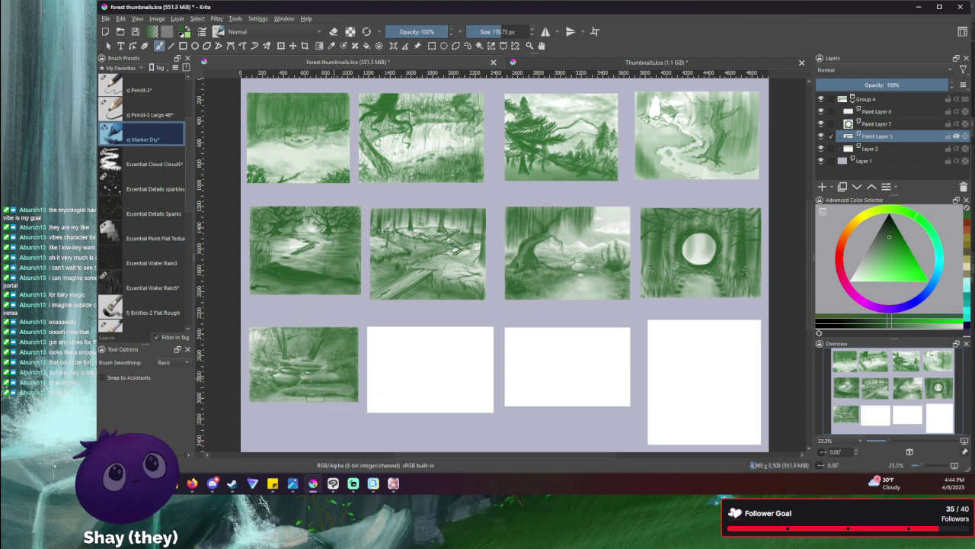
left_click_drag(268, 396, 332, 399)
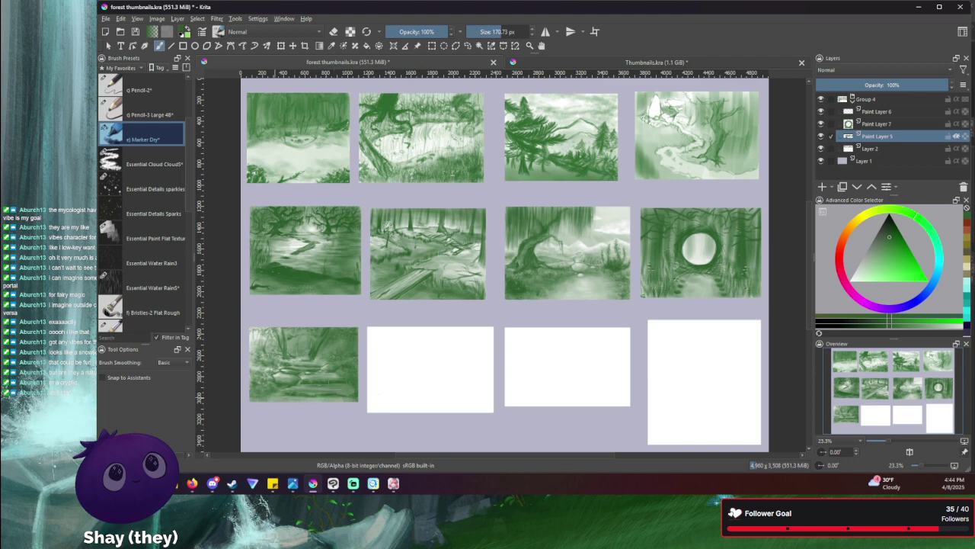
key("ctrl+z")
scroll(244, 382, "up", 2)
scroll(255, 379, "up", 3)
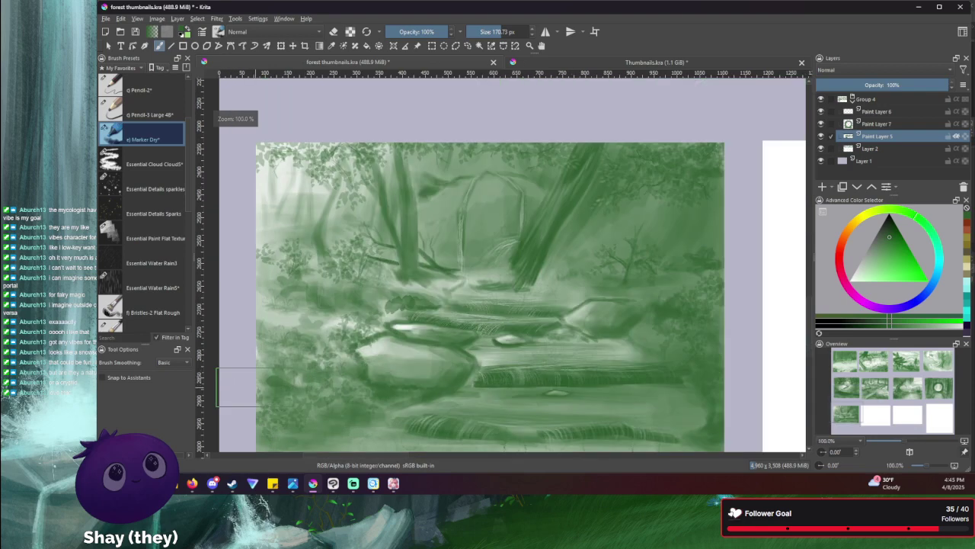
scroll(255, 378, "down", 1)
scroll(255, 379, "up", 1)
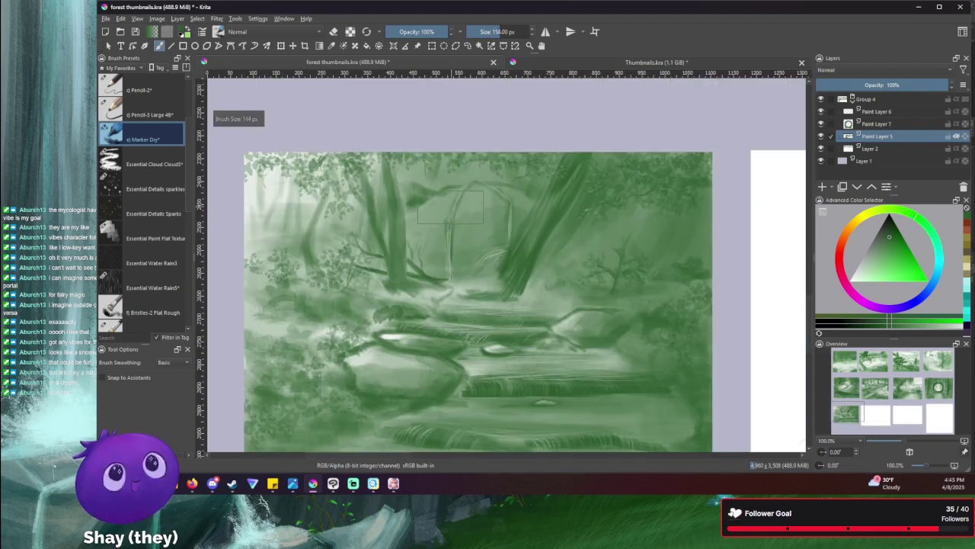
left_click_drag(461, 235, 434, 237)
- Erase soft highlights along both sides and the top of the arch at 20 px and 16 px
key("e")
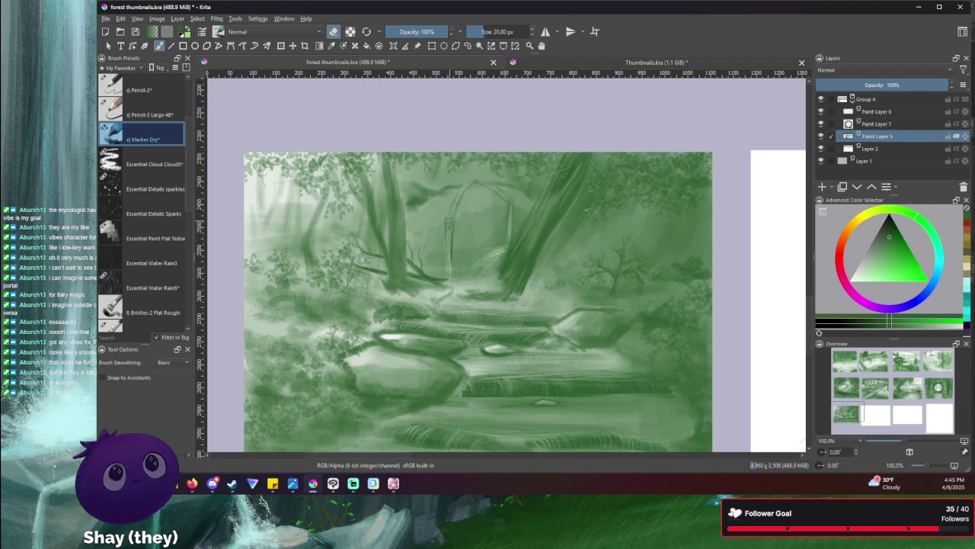
left_click_drag(449, 222, 448, 265)
key("bracketleft")
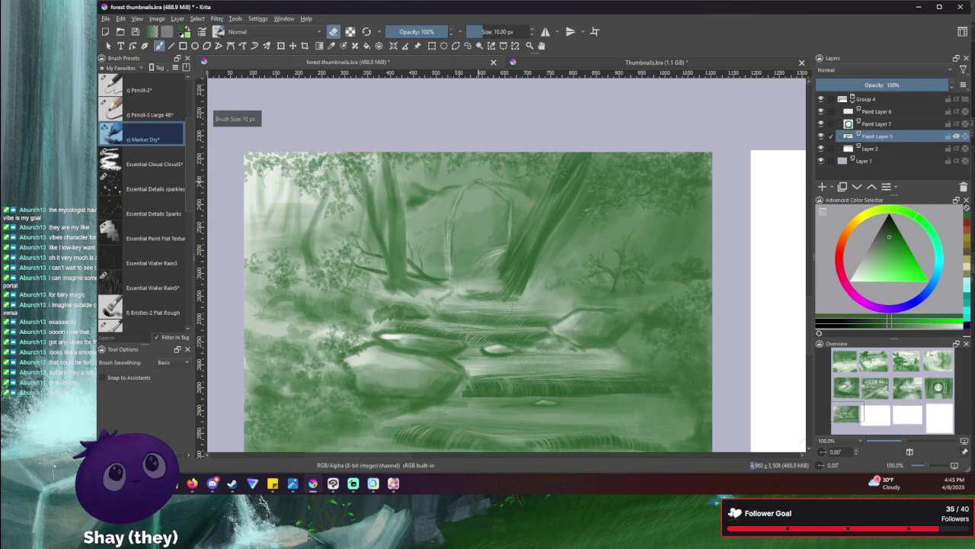
mouse_move(475, 180)
left_mouse_down()
mouse_move(507, 203)
mouse_move(509, 252)
left_mouse_up()
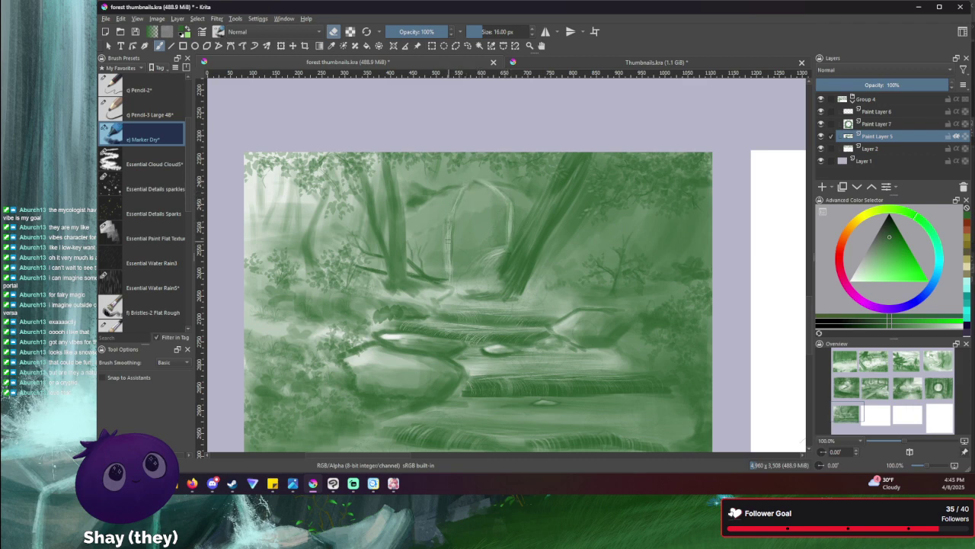
- Return to painting and darken the background and foliage of the first bottom-row scene at 41 px
scroll(345, 235, "down", 2)
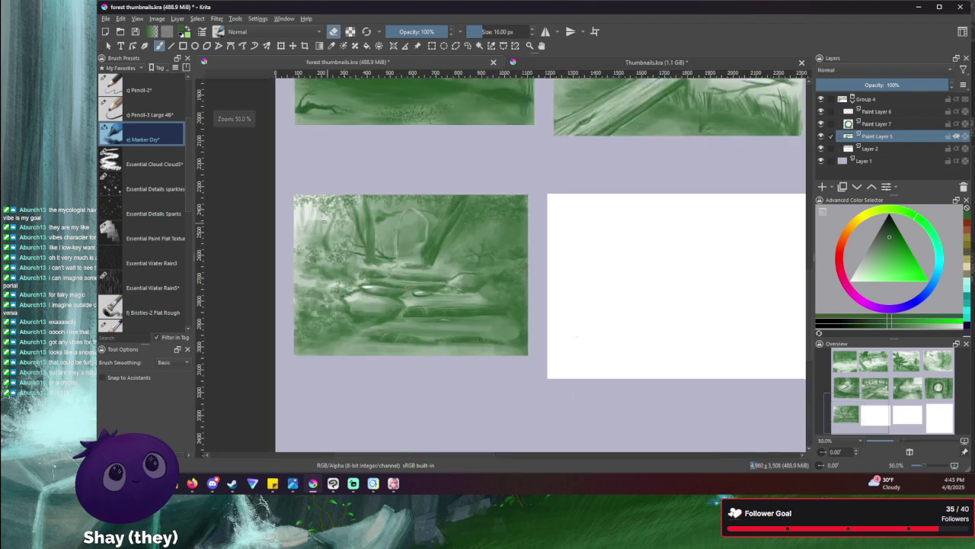
scroll(321, 221, "down", 1)
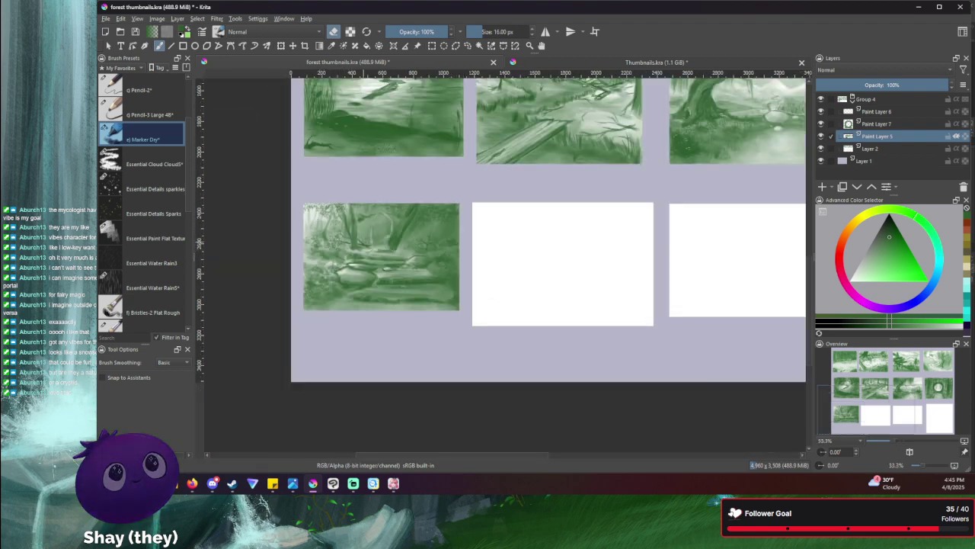
key("bracketright")
key("bracketright")
key("bracketright")
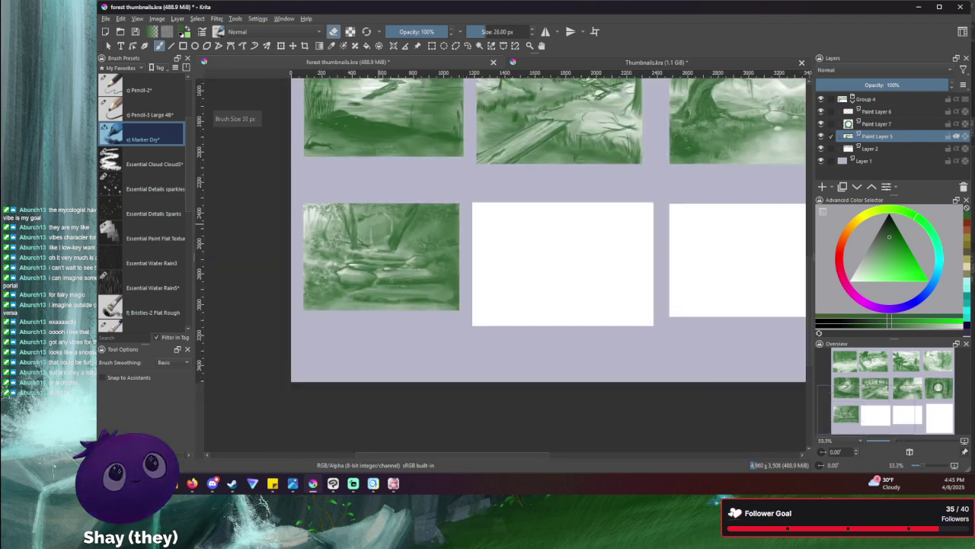
key("e")
key("bracketright")
key("bracketright")
key("bracketright")
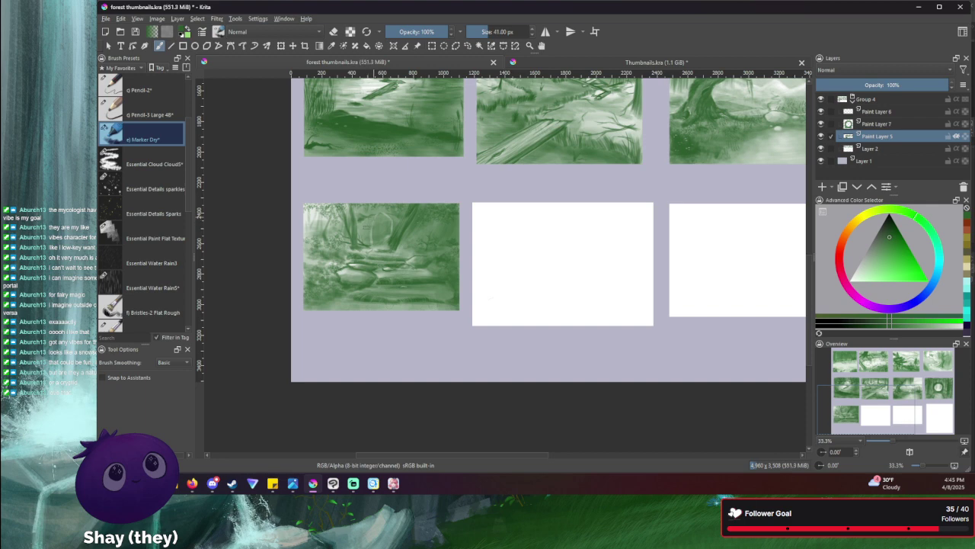
left_click(361, 228)
left_click(351, 273)
- Erase crisp bright highlights along the top and both sides of the arch at 6 px
scroll(364, 229, "up", 4)
key("bracketleft")
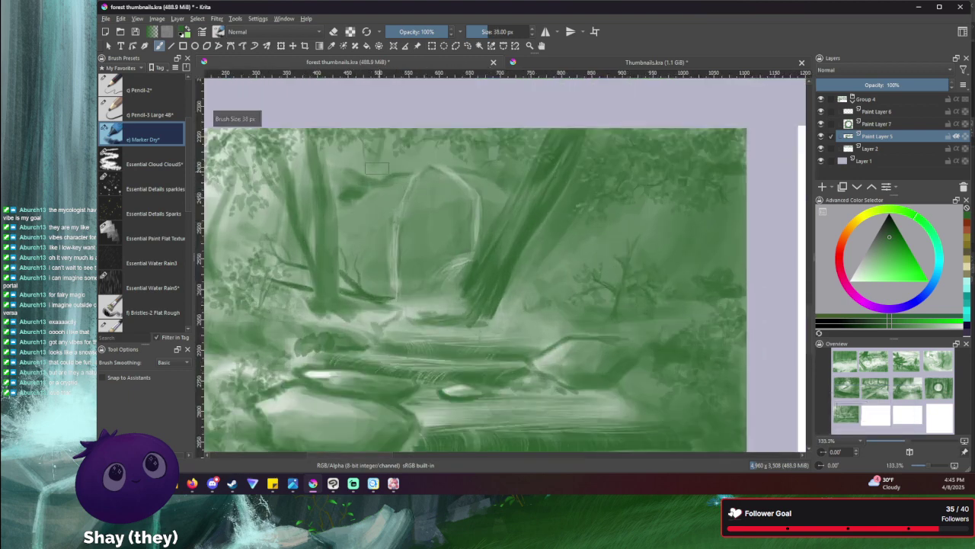
left_click(332, 32)
key("bracketleft")
key("bracketleft")
key("bracketleft")
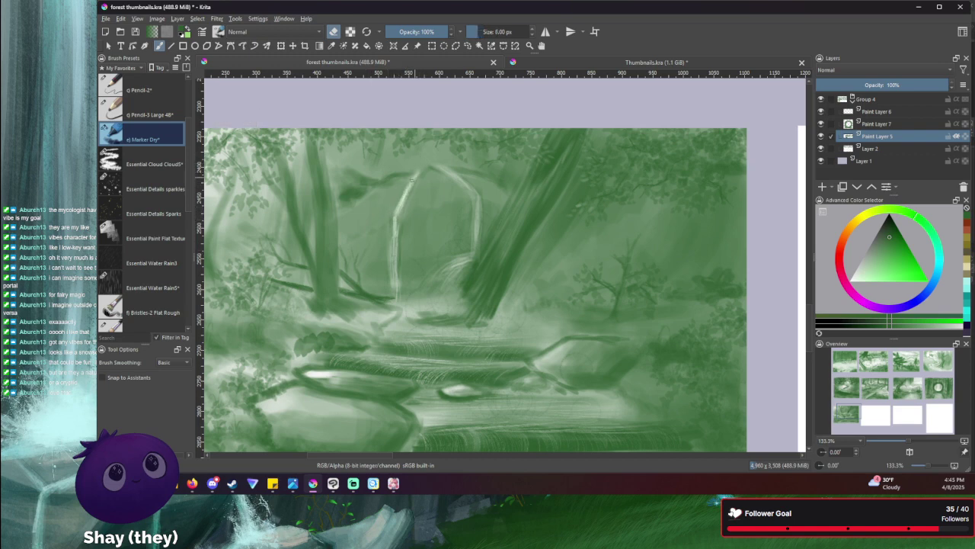
mouse_move(437, 169)
left_mouse_down()
mouse_move(474, 193)
mouse_move(455, 177)
mouse_move(476, 199)
mouse_move(474, 250)
left_mouse_up()
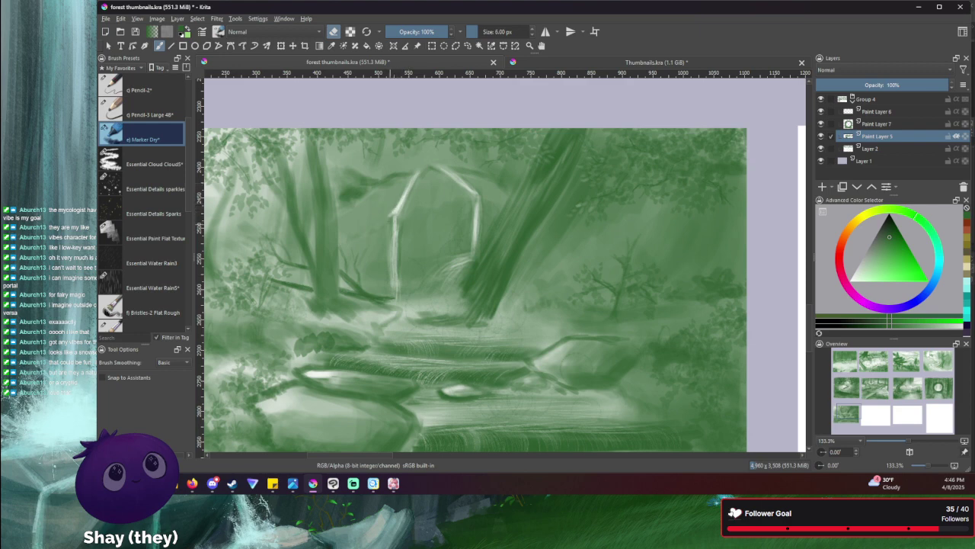
left_click_drag(391, 218, 393, 288)
- Erase a highlight at the arch's lower right at 14 px, and touch up the arch opening with the brush
key("bracketright")
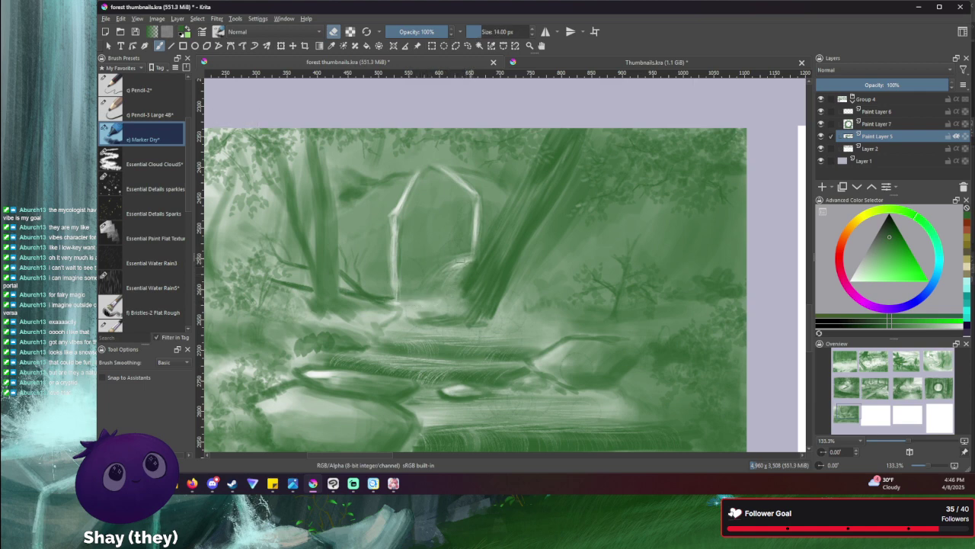
left_click_drag(460, 262, 470, 259)
scroll(331, 258, "down", 8)
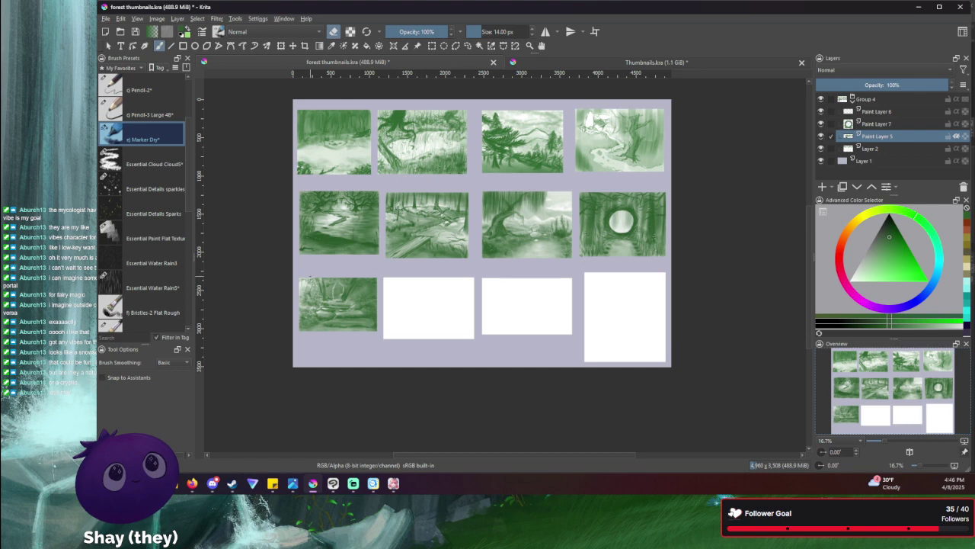
left_click_drag(316, 266, 296, 276)
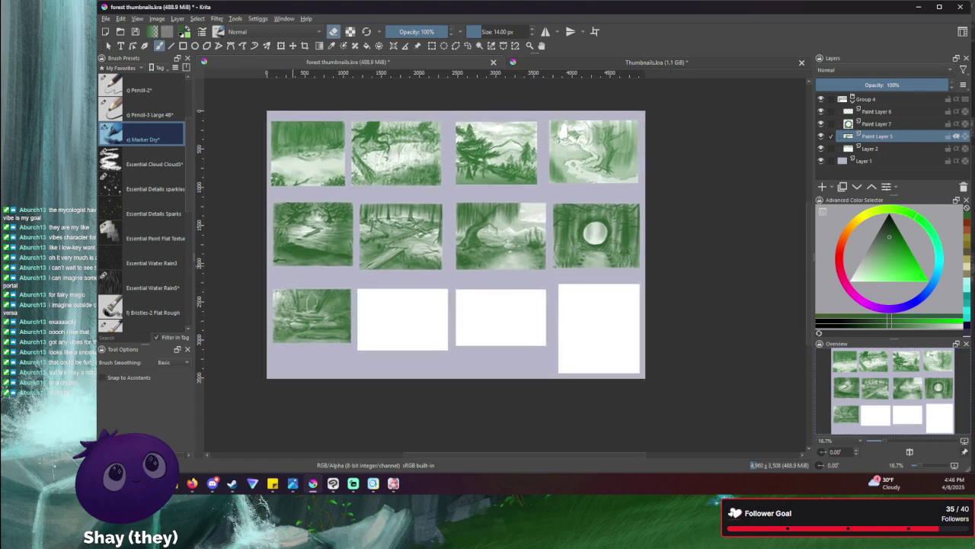
scroll(298, 301, "up", 1)
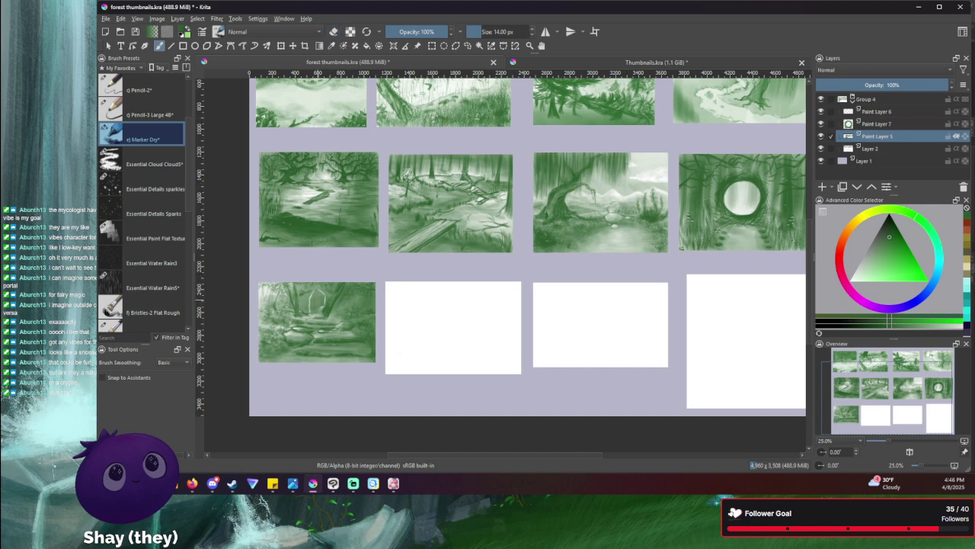
left_click_drag(320, 299, 323, 294)
left_click_drag(562, 327, 527, 391)
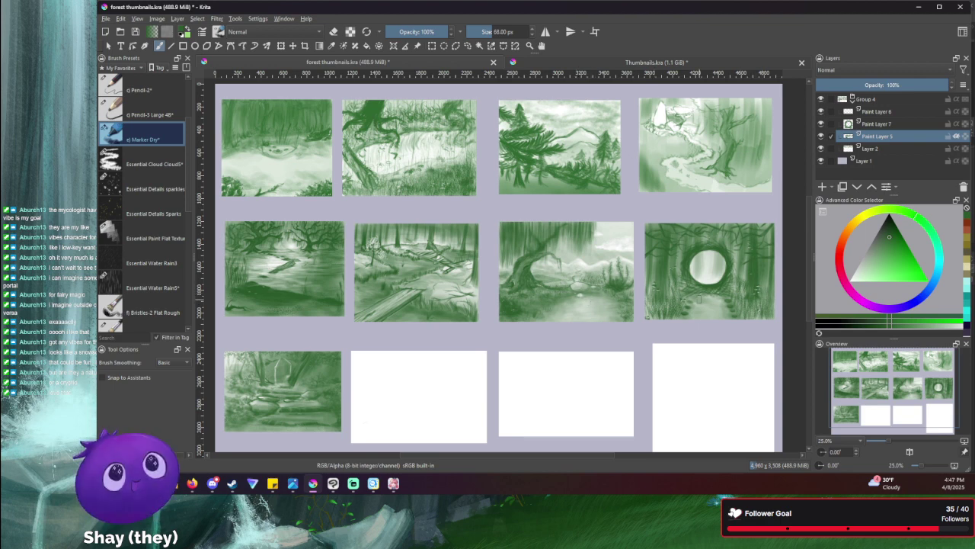
- Erase soft light streaks among the tree trunks beside the round portal in the last middle-row scene at 30 px
scroll(708, 286, "up", 3)
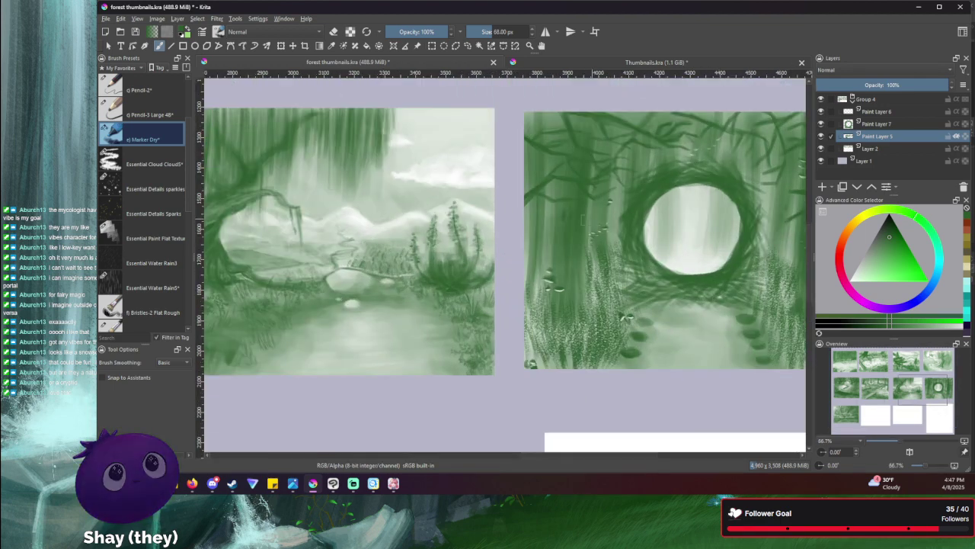
key("e")
key("bracketleft")
key("bracketleft")
key("bracketleft")
key("bracketleft")
key("bracketleft")
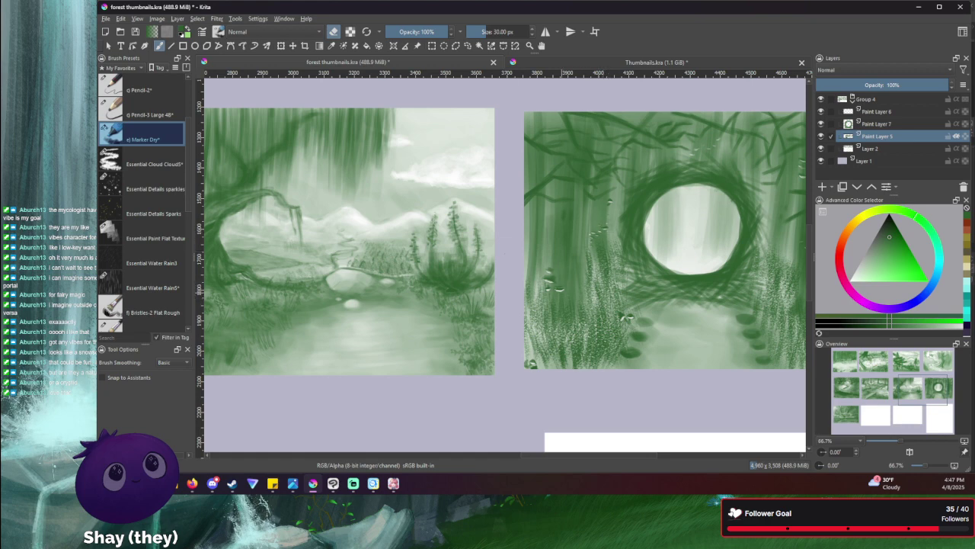
left_click_drag(653, 275, 585, 281)
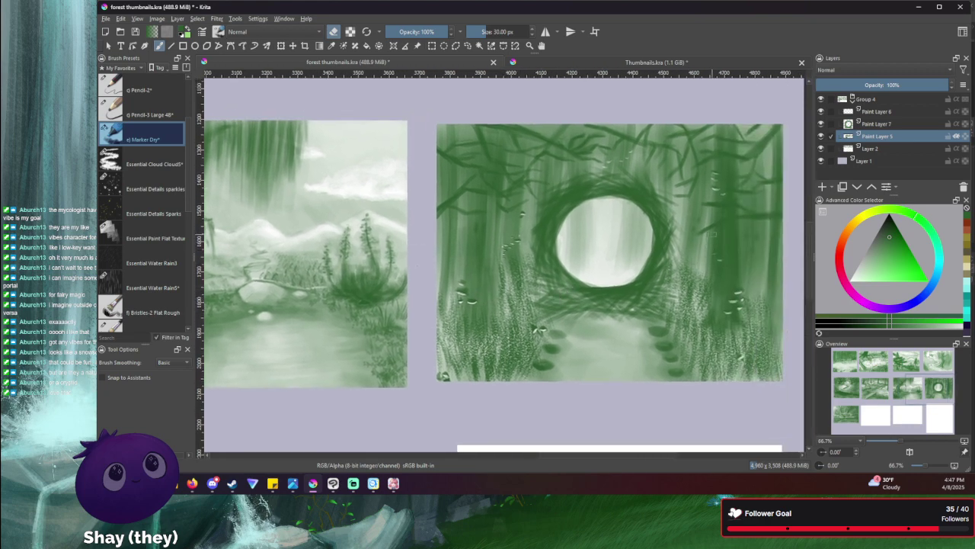
left_click_drag(716, 239, 717, 206)
- Erase fine highlights around the stepping stones below the portal at 10 px, and return to painting with a 9 px brush
key("bracketleft")
key("bracketleft")
key("bracketleft")
key("bracketleft")
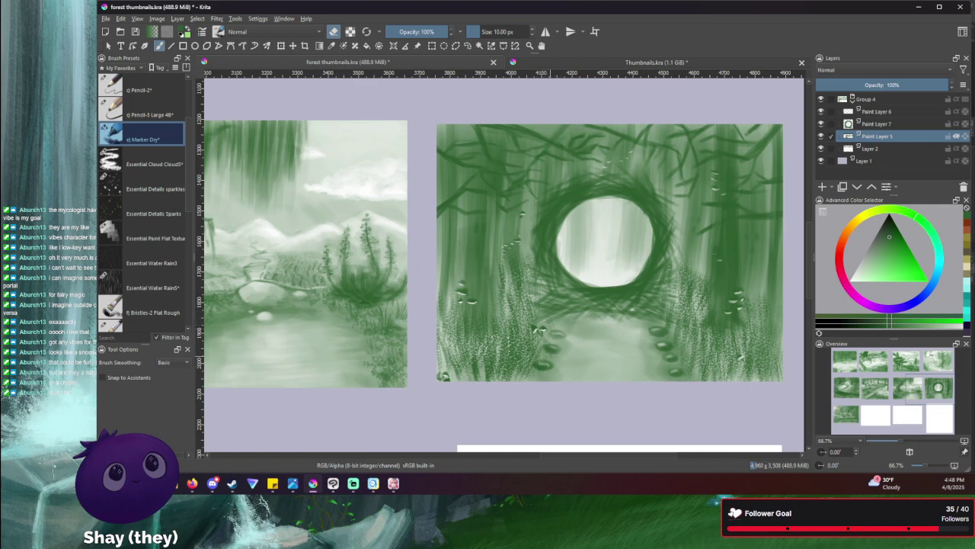
key("e")
key("bracketleft")
- Look over the whole thumbnail sheet, comparing the painted scenes with the blank frames in the bottom row
scroll(382, 303, "down", 2)
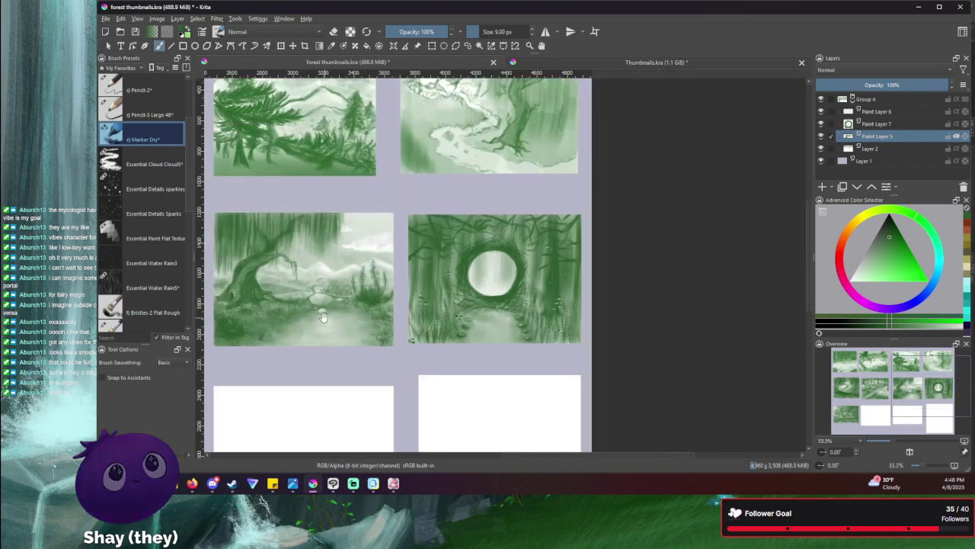
mouse_move(328, 325)
left_mouse_down()
mouse_move(419, 293)
mouse_move(561, 265)
left_mouse_up()
mouse_move(347, 304)
left_mouse_down()
mouse_move(422, 294)
mouse_move(614, 211)
left_mouse_up()
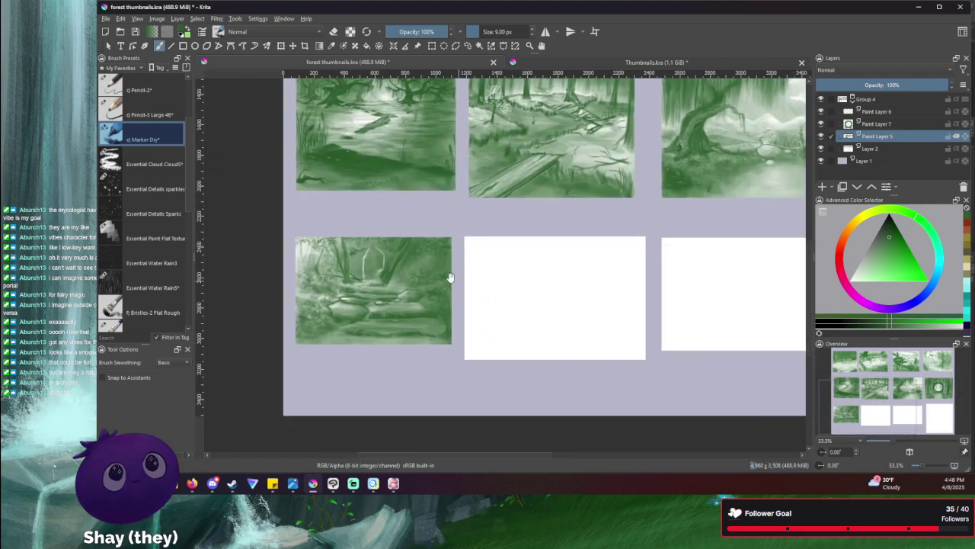
scroll(348, 304, "down", 2)
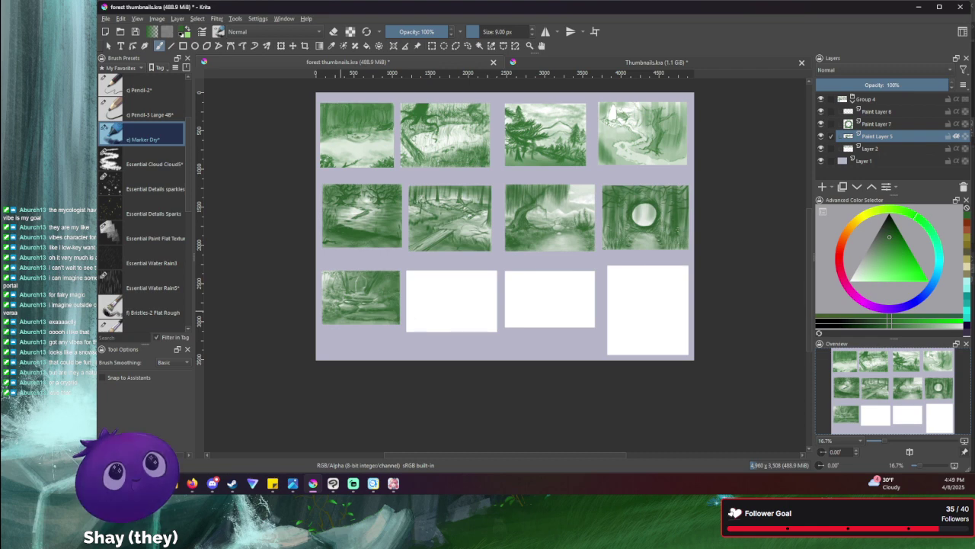
scroll(357, 307, "up", 1)
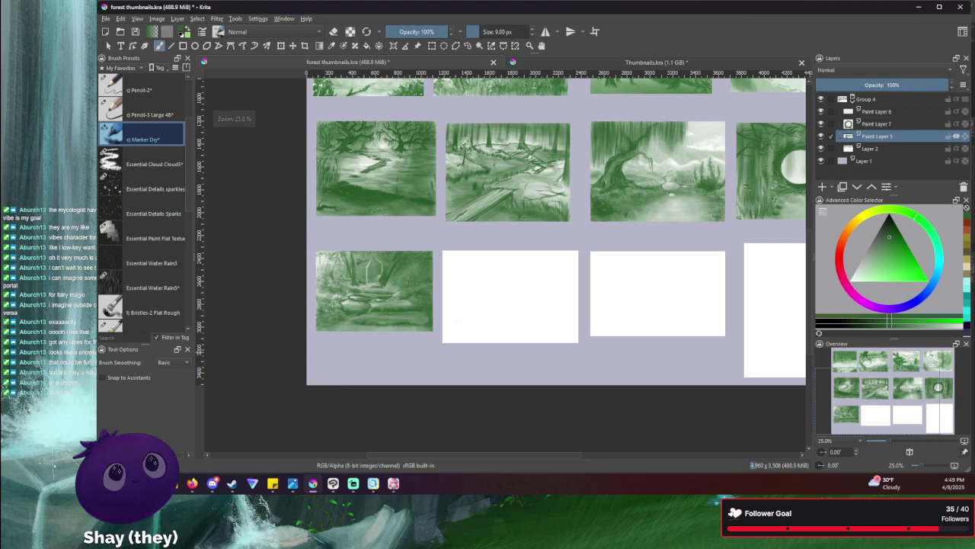
left_click_drag(463, 369, 388, 374)
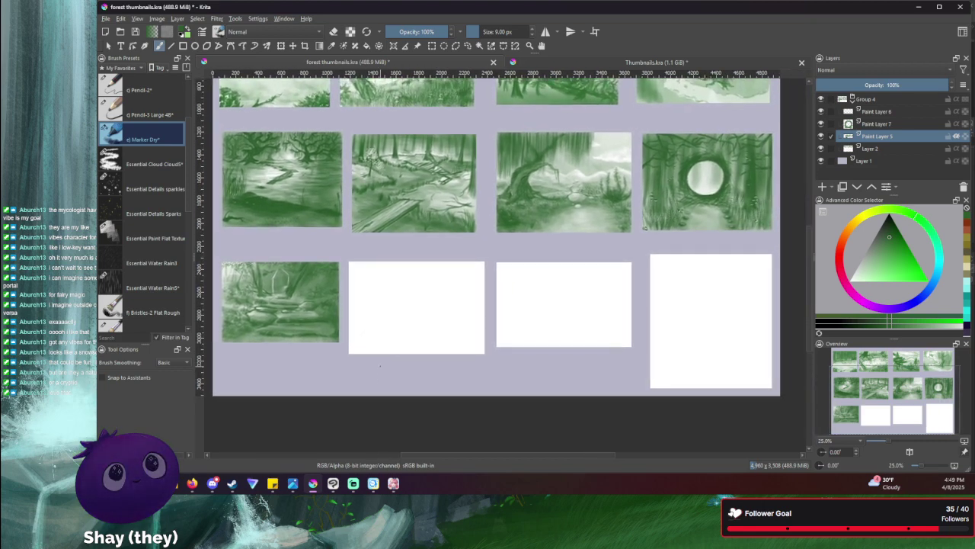
left_click_drag(324, 378, 330, 399)
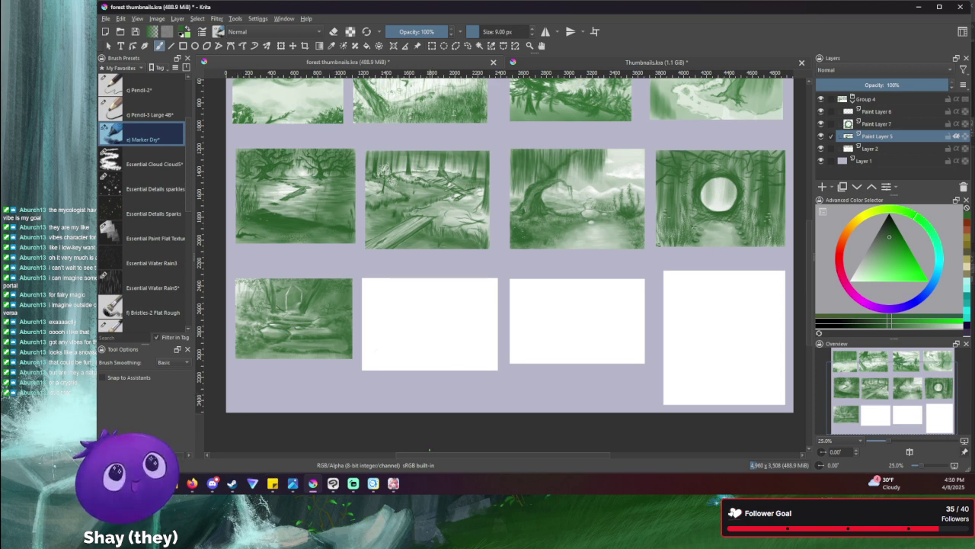
left_click_drag(349, 257, 388, 323)
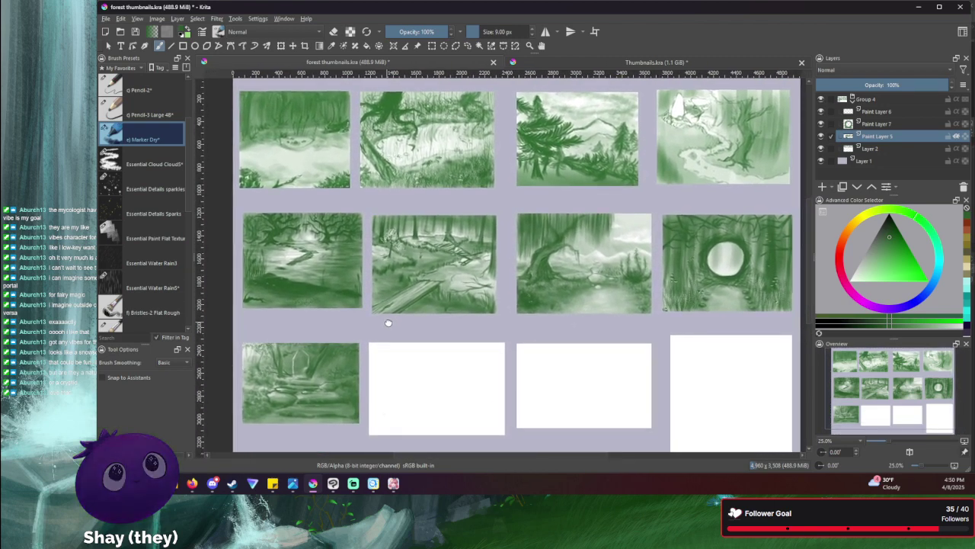